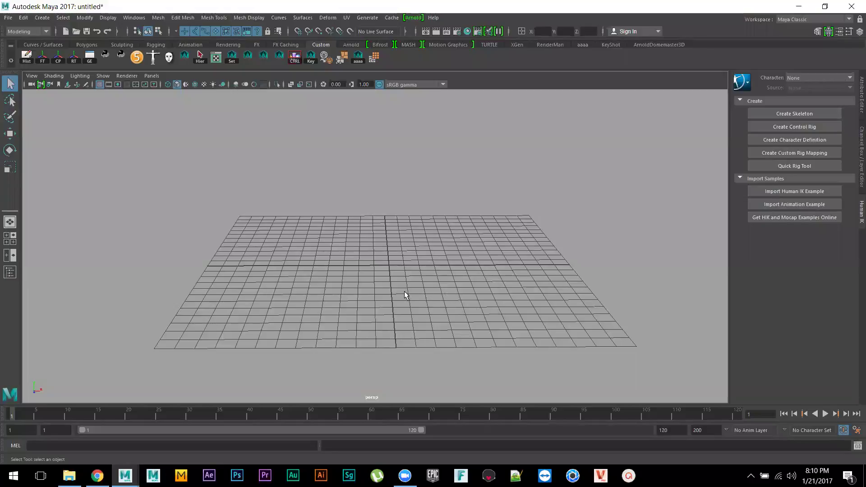
- Orbit, pan and zoom the persp view to frame the empty ground grid
right_click_drag(337, 285, 379, 312, "alt")
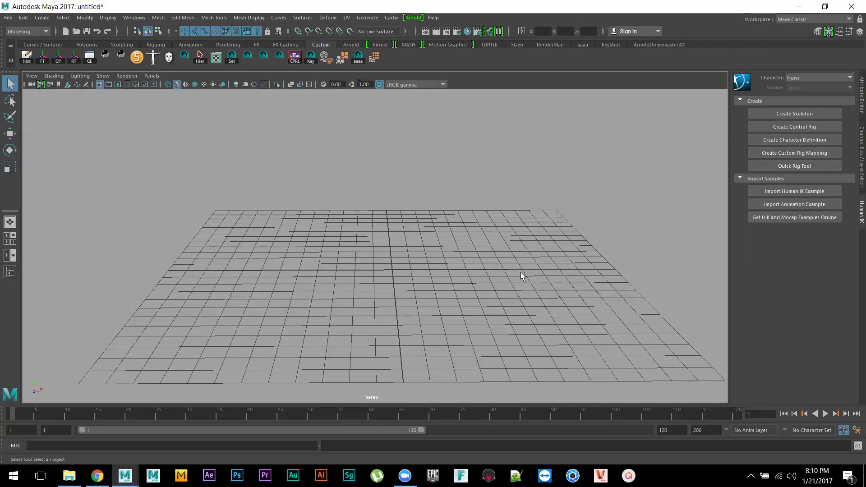
right_click_drag(415, 281, 427, 306, "alt")
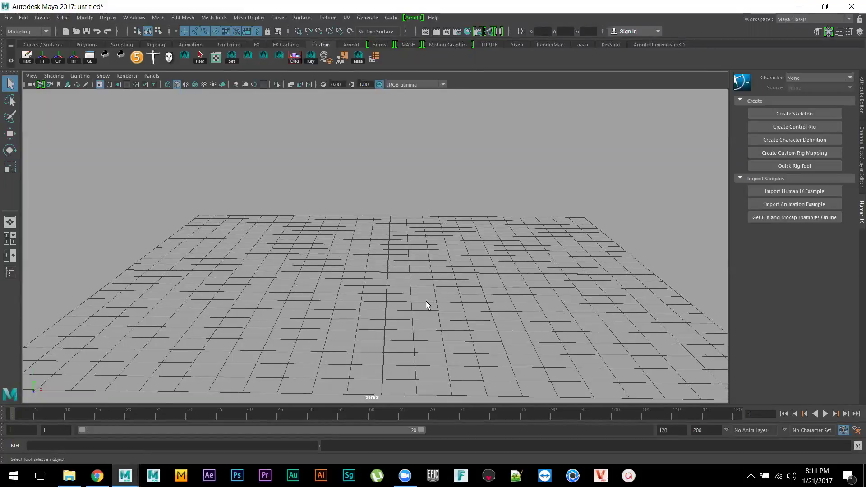
left_click_drag(375, 261, 415, 294, "alt")
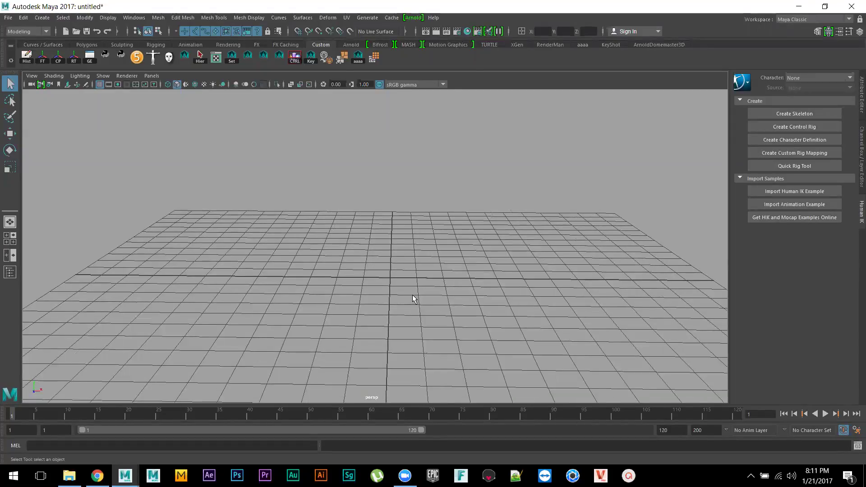
right_click_drag(440, 304, 310, 239, "alt")
left_click_drag(311, 239, 306, 253, "alt")
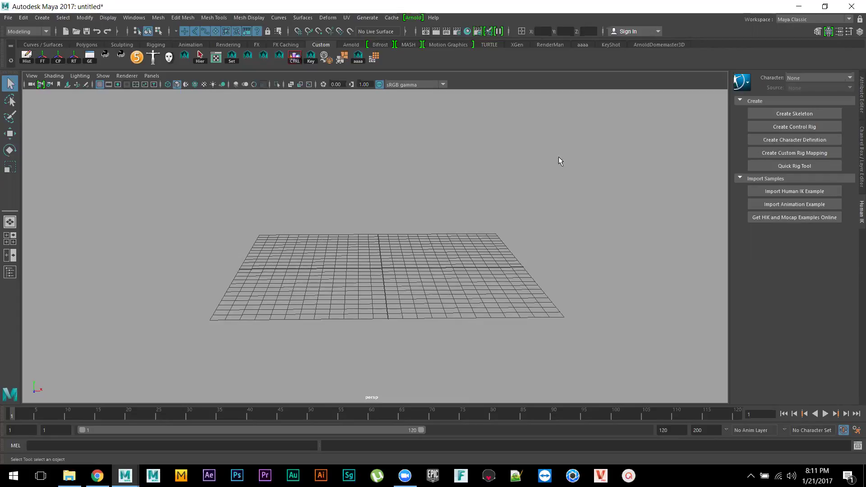
right_click_drag(388, 300, 420, 330, "alt")
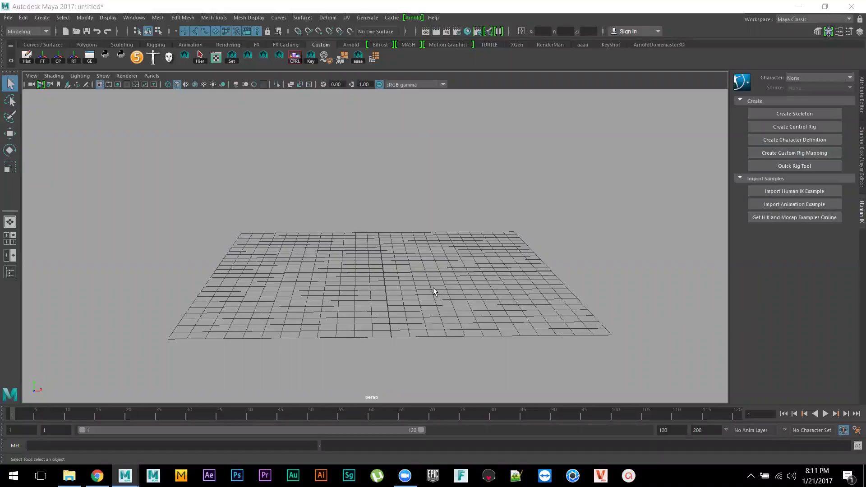
scroll(434, 293, "up", 3)
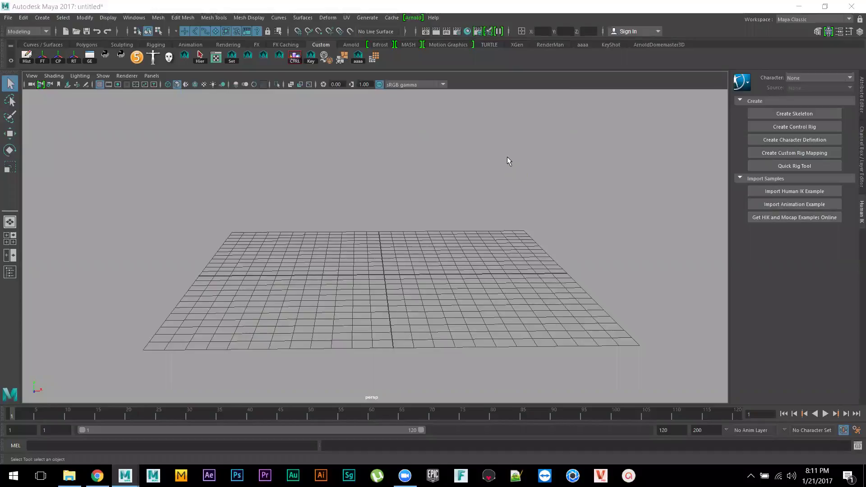
scroll(467, 251, "up", 3)
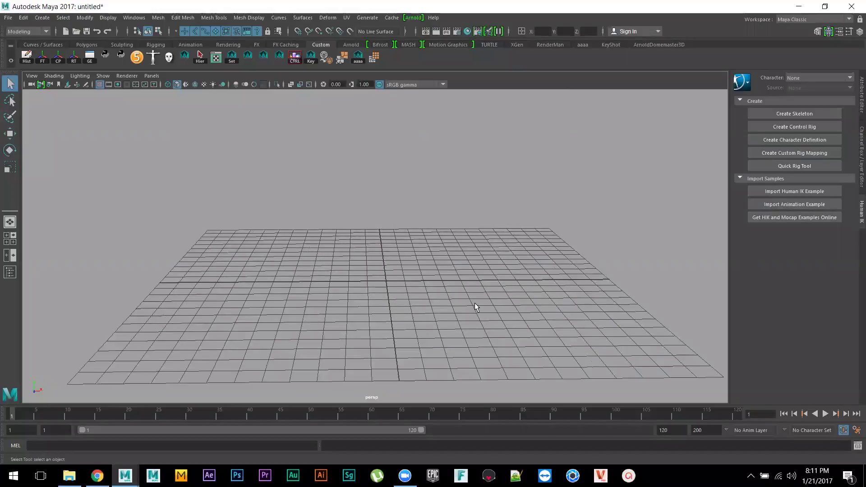
scroll(475, 302, "down", 4)
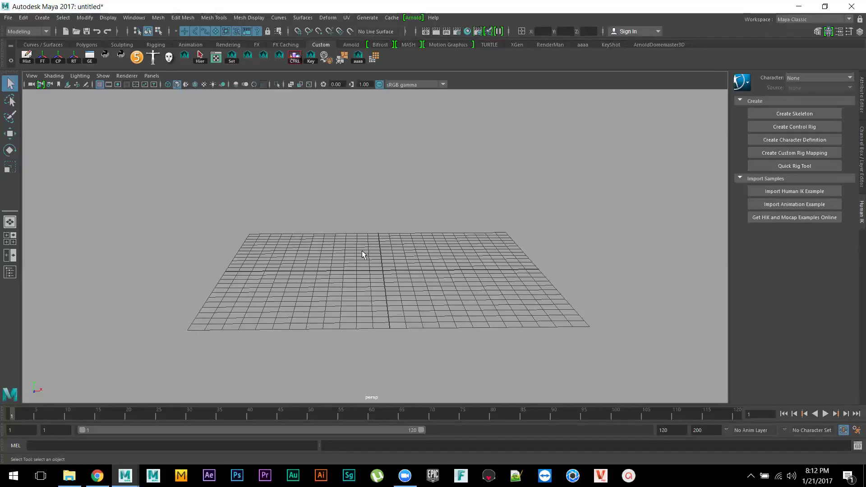
right_click_drag(338, 262, 364, 285, "alt")
middle_click_drag(363, 285, 336, 290, "alt")
right_click_drag(334, 290, 392, 305, "alt")
mouse_move(370, 296)
middle_mouse_down("alt")
mouse_move(401, 299)
mouse_move(387, 299)
mouse_move(377, 283)
middle_mouse_up("alt")
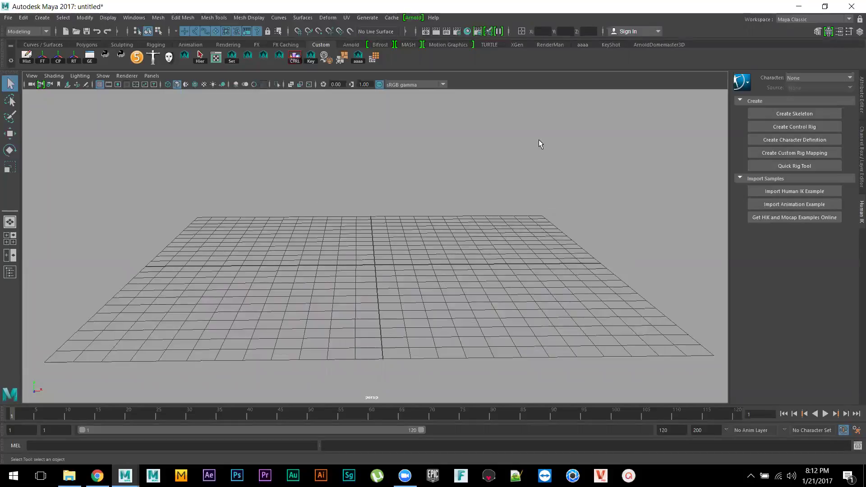
right_click_drag(457, 273, 344, 252, "alt")
left_click_drag(344, 252, 381, 292, "alt")
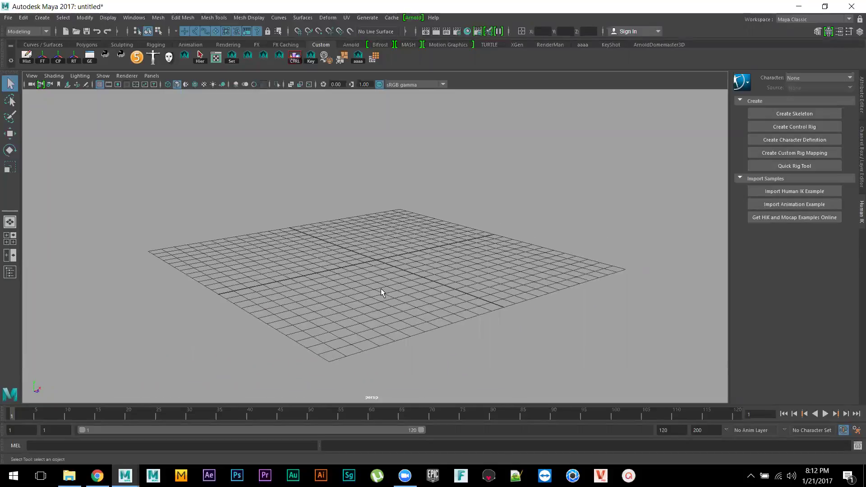
- Open the AdvancedSkeleton panel and biped picker, move the picker and browse its Edit, Pose and Anim menus
left_click(138, 59)
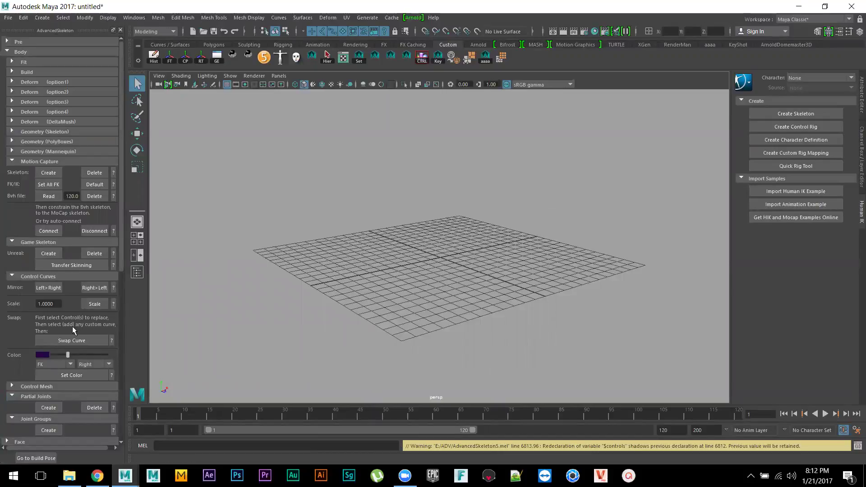
left_click(280, 57)
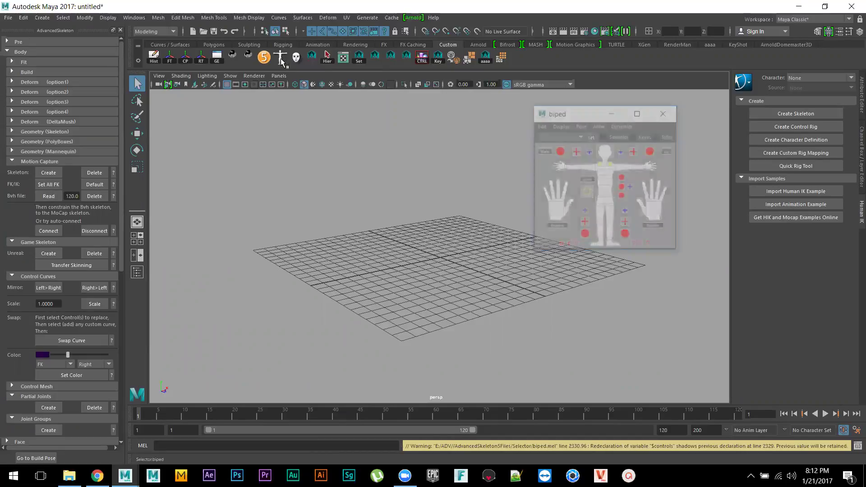
left_click_drag(586, 113, 562, 114)
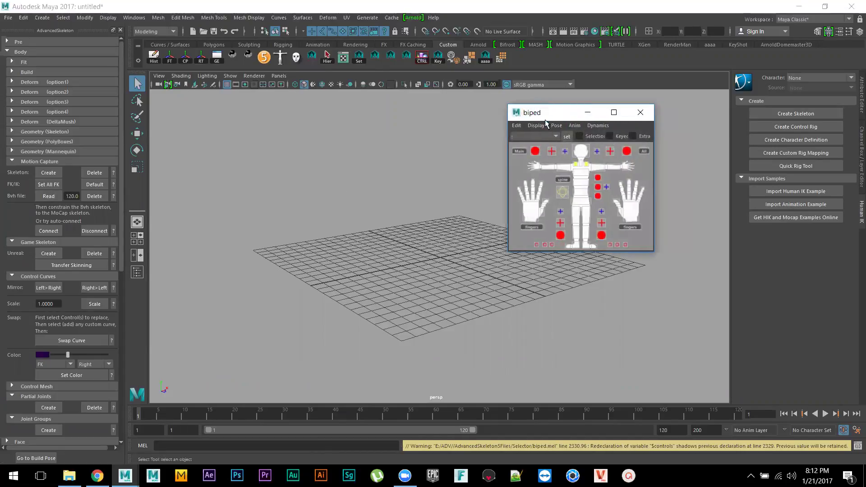
left_click(517, 126)
mouse_move(562, 128)
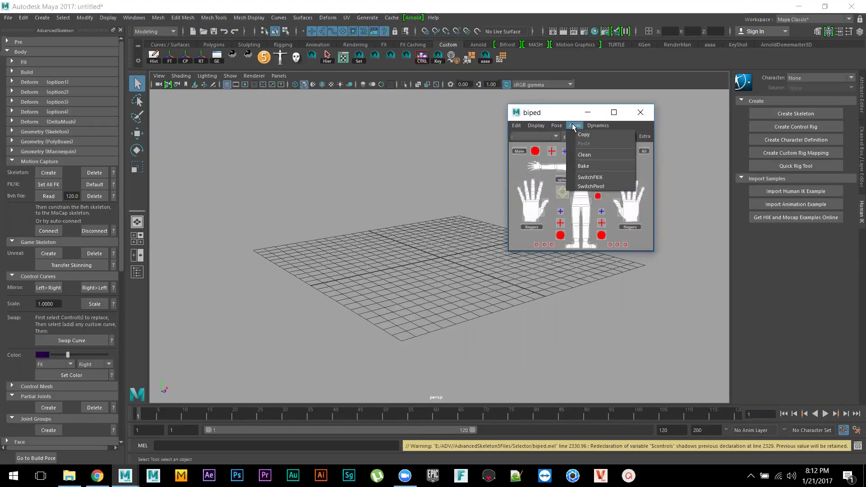
left_click_drag(562, 113, 550, 108)
left_click(563, 122)
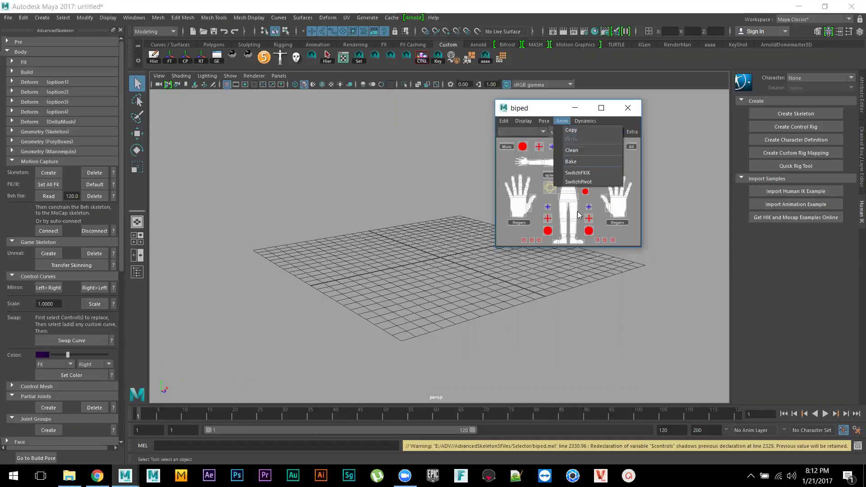
left_click(857, 447)
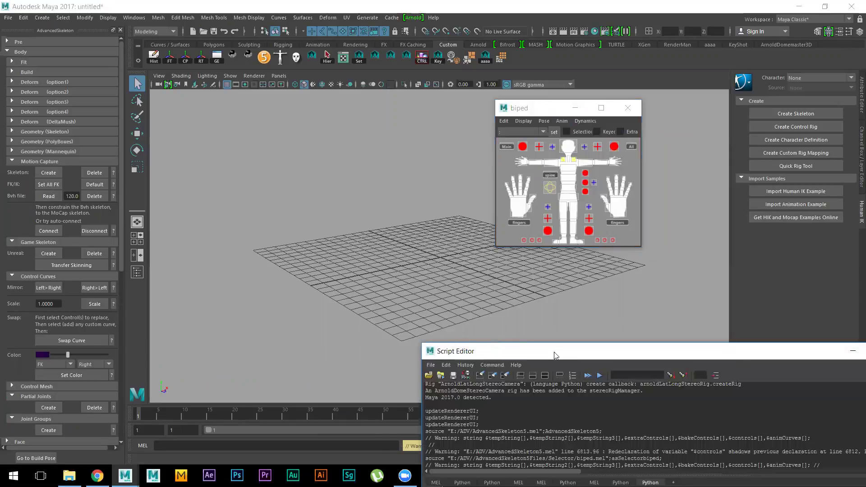
- Move and resize the Script Editor and add a new MEL script tab
left_click_drag(554, 356, 167, 132)
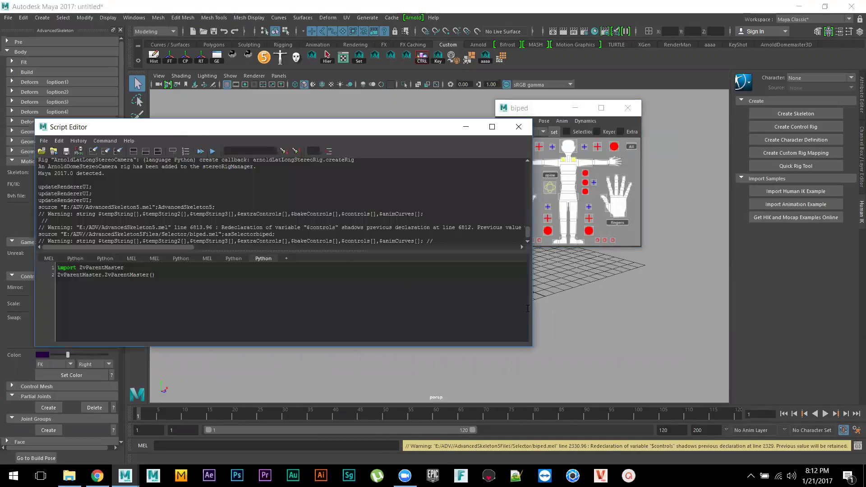
left_click_drag(534, 307, 421, 307)
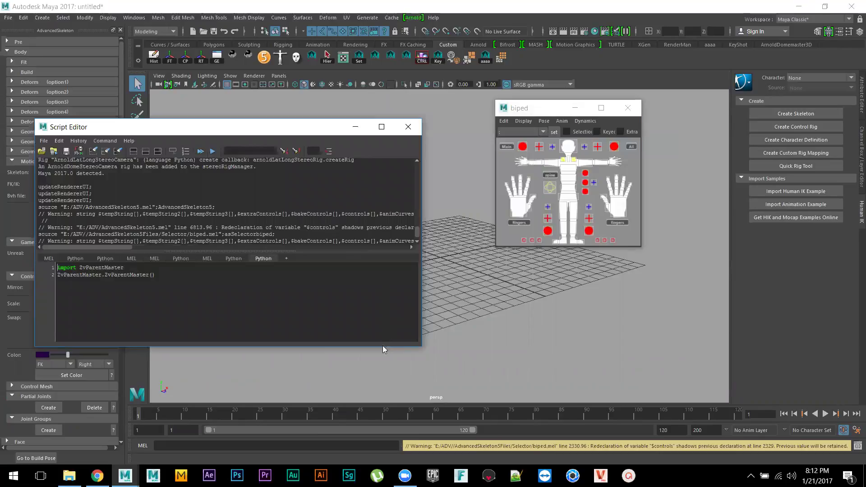
left_click_drag(381, 348, 368, 392)
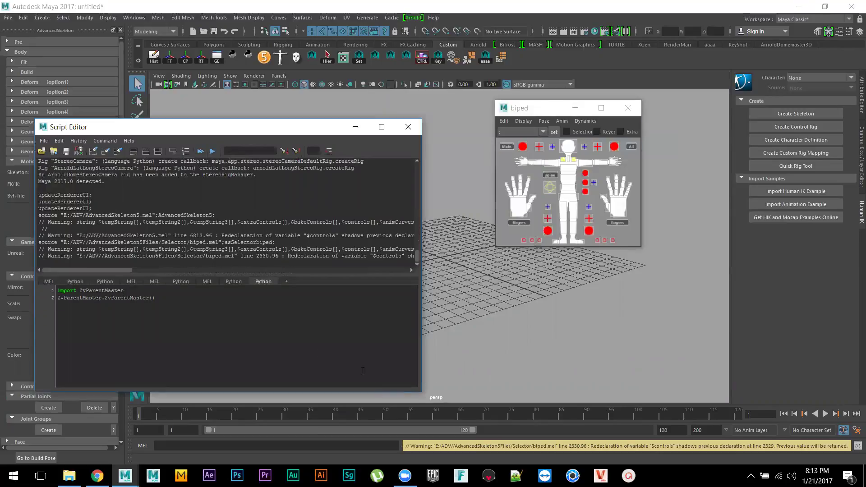
middle_click(286, 287)
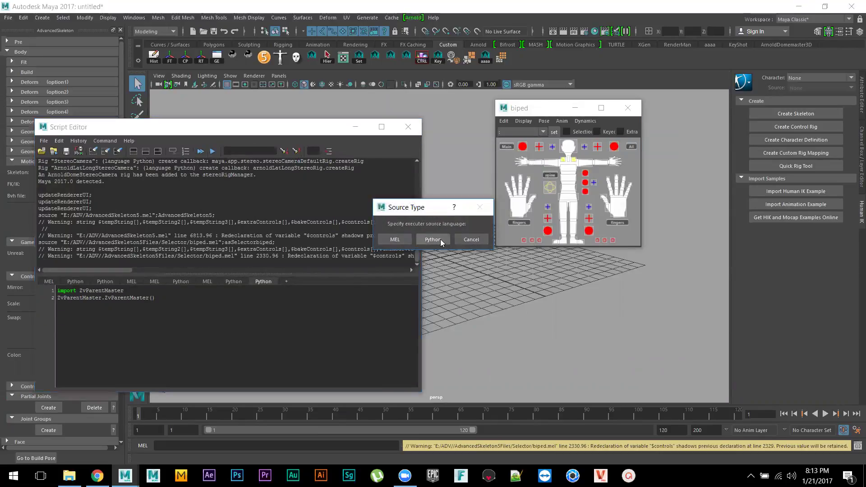
left_click(395, 240)
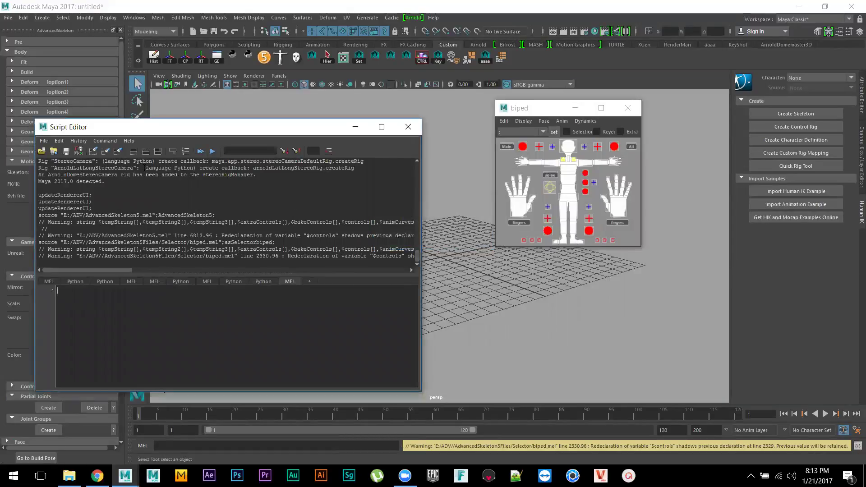
- Clear the Script Editor history and glance at its history output options
left_click(94, 152)
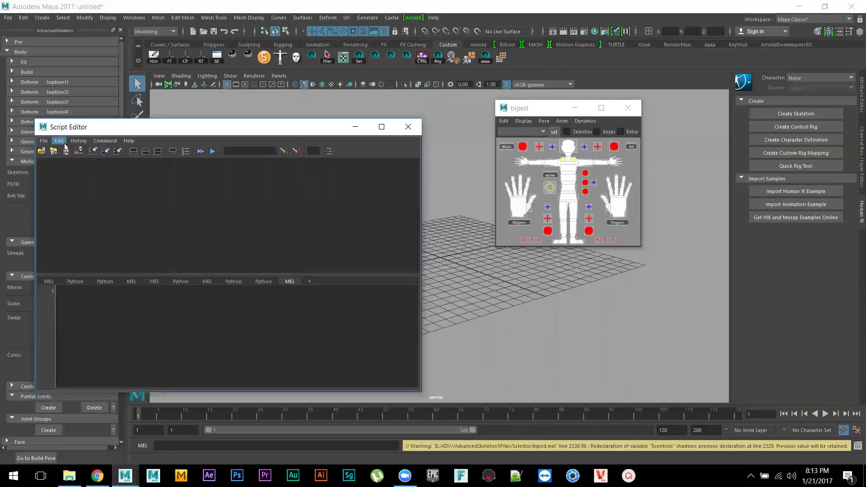
left_click(77, 141)
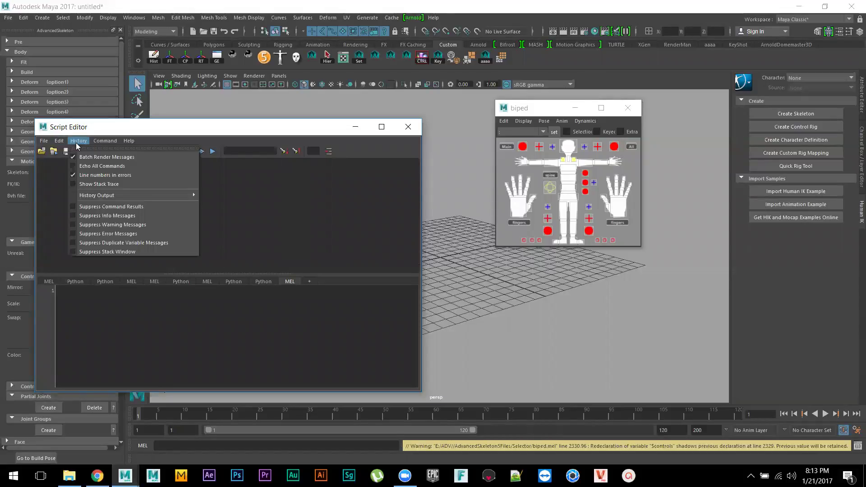
left_click(77, 141)
- Run the picker's FK/IK switch and save the logged asAutoSwitchFKIK command to the shelf as MEL
left_click(563, 121)
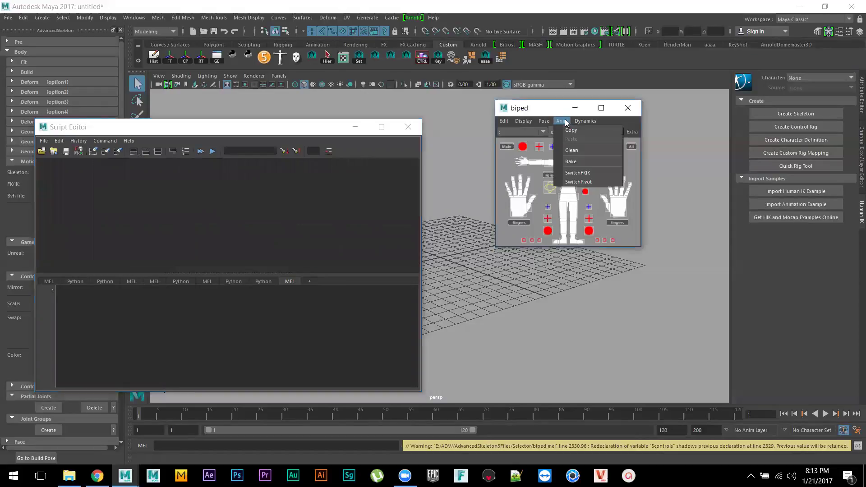
left_click(582, 172)
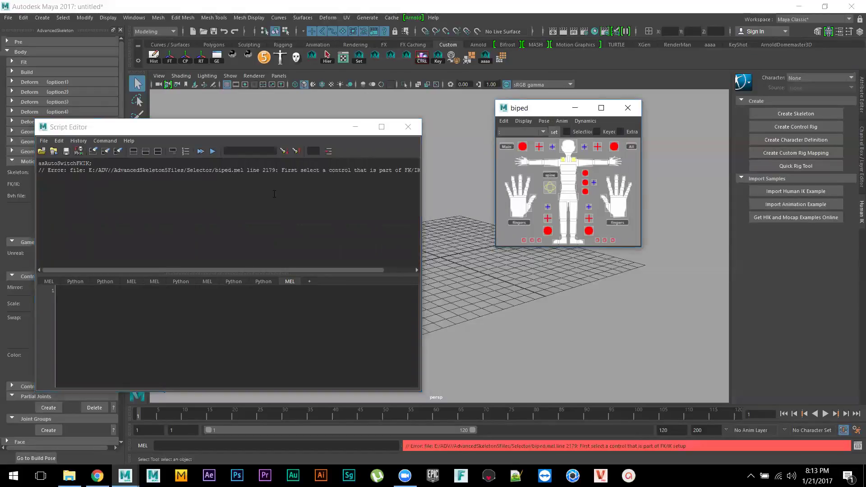
left_click_drag(94, 163, 38, 164)
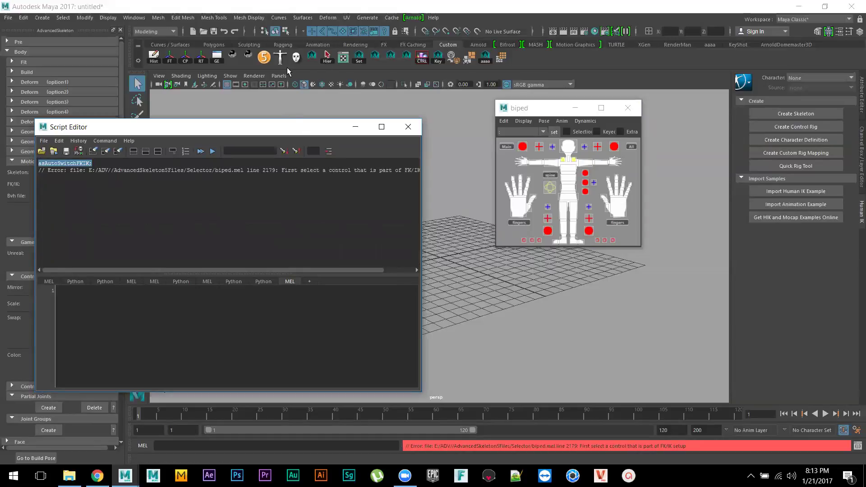
left_click(594, 68)
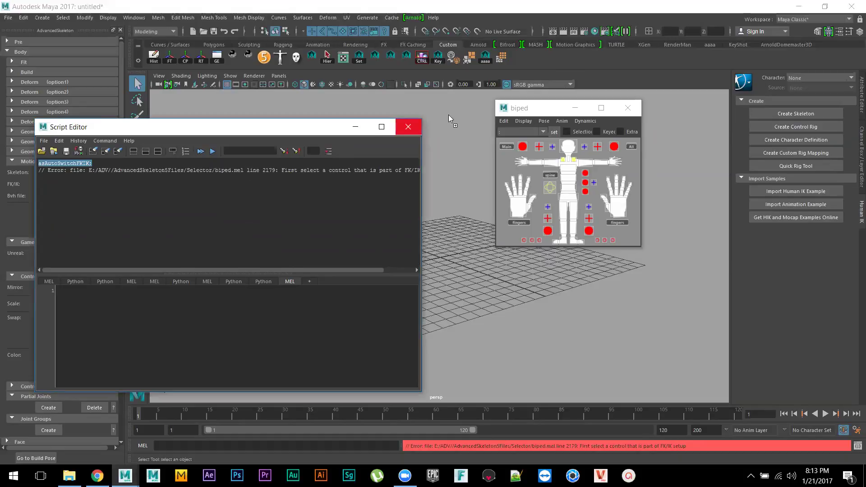
middle_click_drag(537, 62, 537, 62)
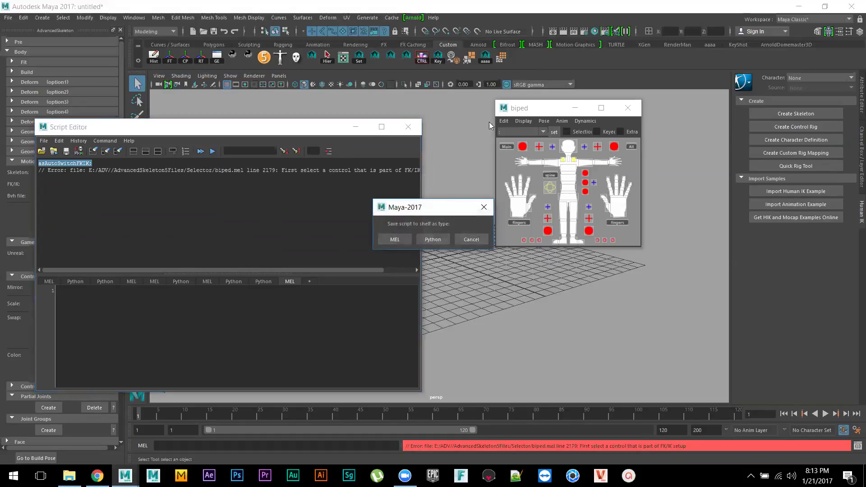
left_click(401, 240)
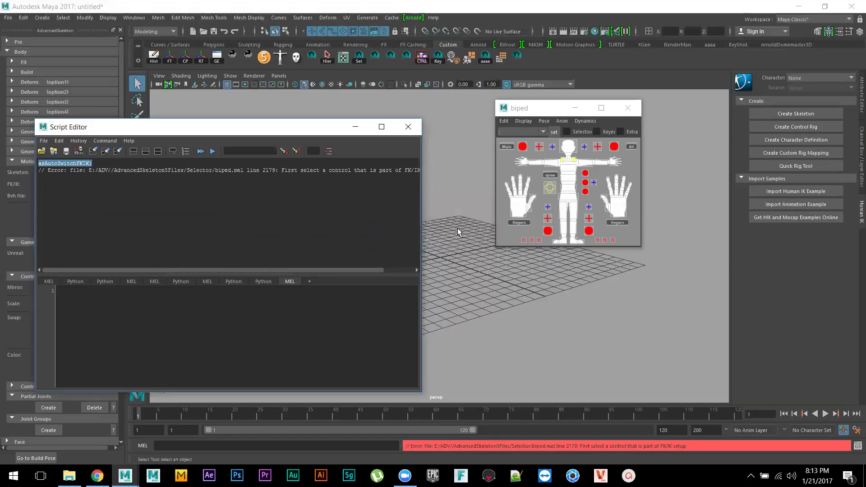
- Run Anim > SwitchPivot from the biped picker, then clear the resulting errors from history
left_click(550, 111)
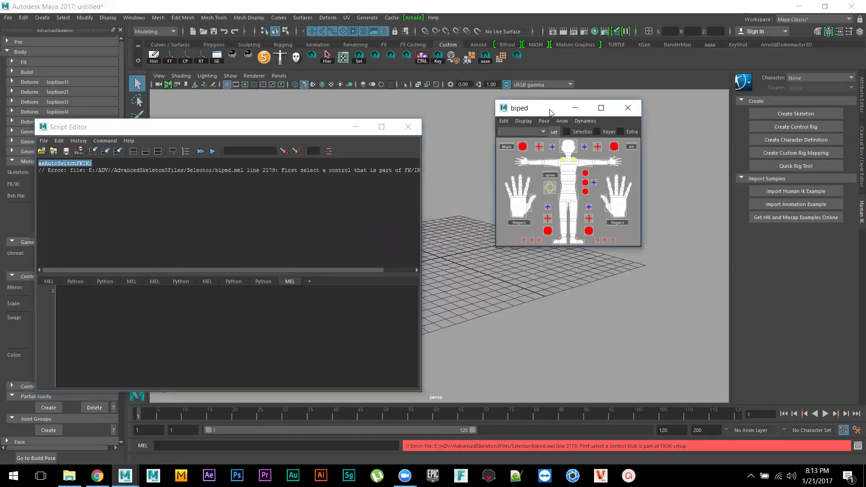
left_click(668, 198)
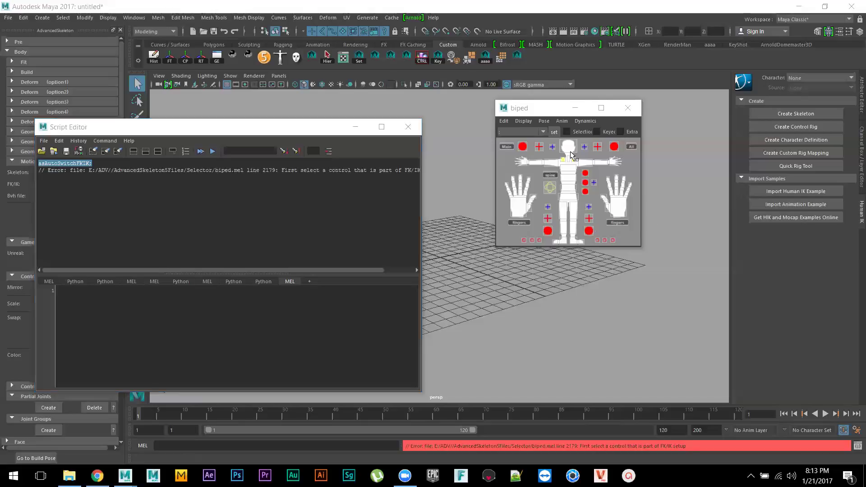
left_click(560, 120)
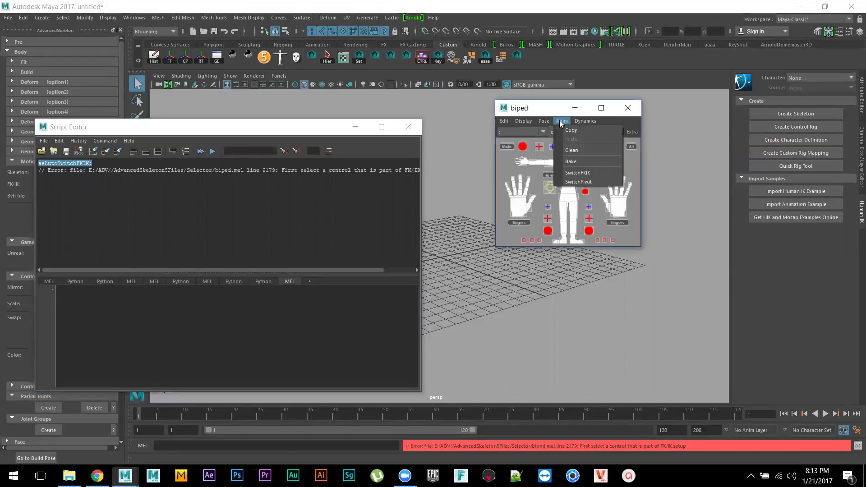
left_click(580, 182)
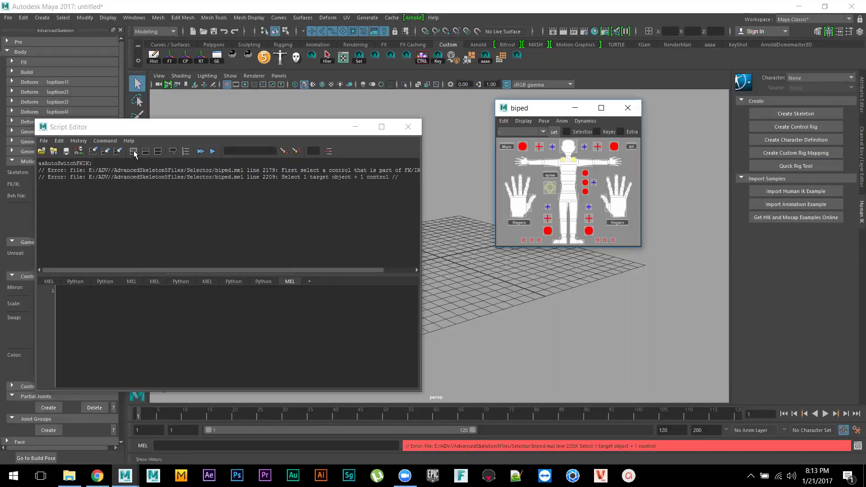
left_click(93, 152)
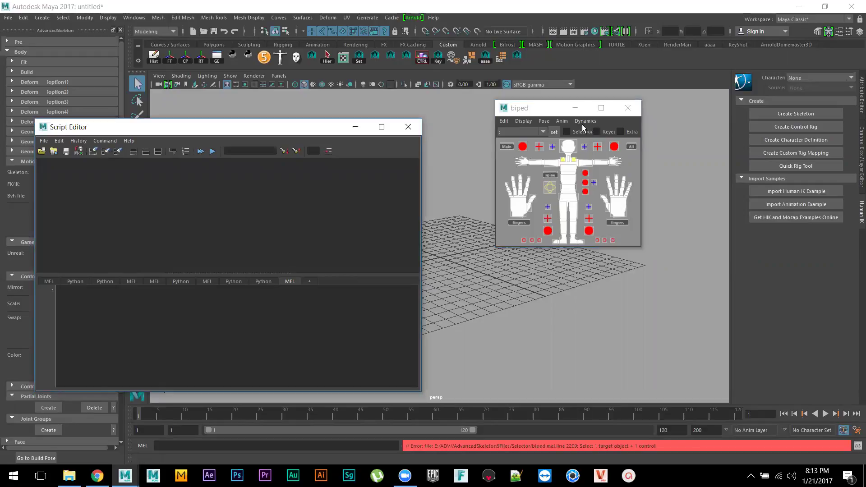
- Run Anim > SwitchPivot again, dismiss the reopened Anim menu and tumble the persp view
left_click(561, 121)
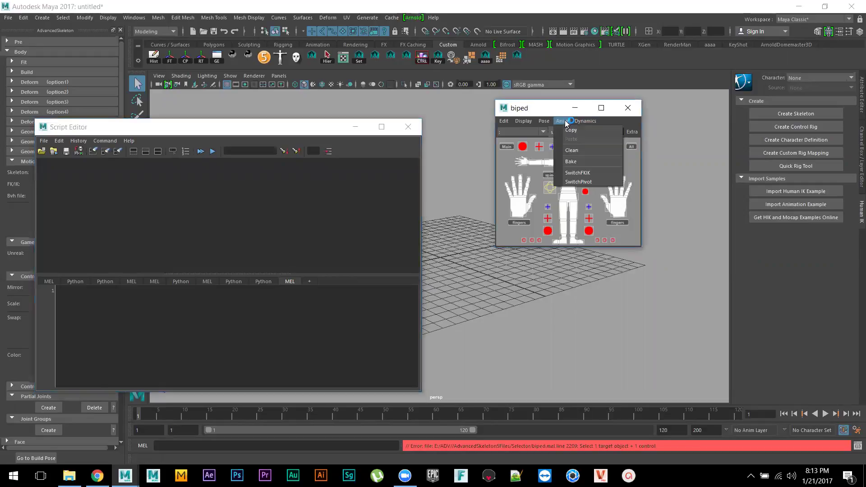
left_click(590, 180)
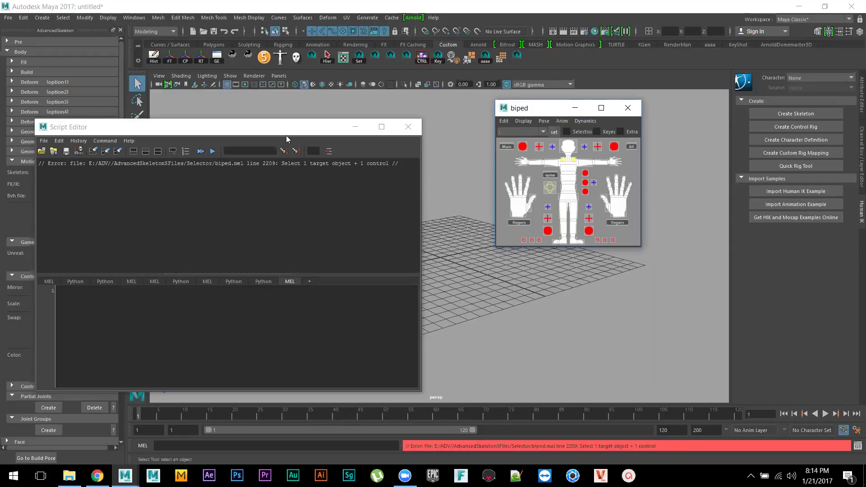
left_click(562, 121)
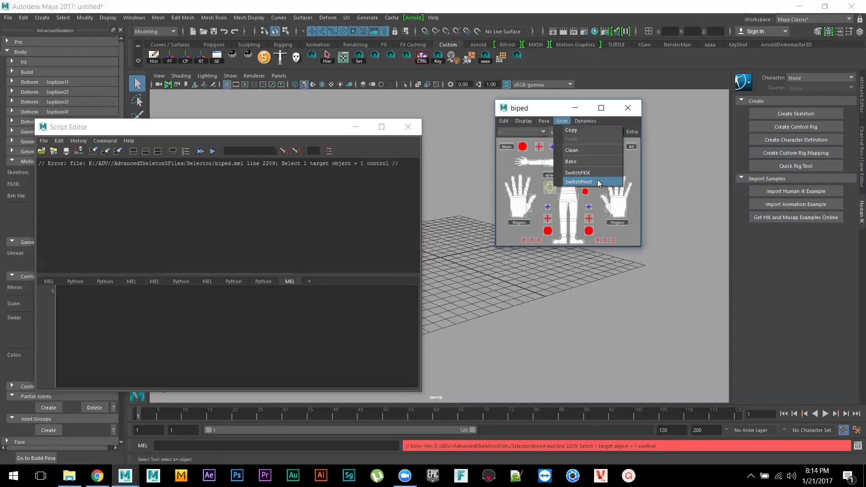
left_click(513, 311)
right_click_drag(513, 310, 510, 309, "alt")
left_click_drag(510, 309, 558, 337, "alt")
middle_click_drag(559, 337, 562, 339, "alt")
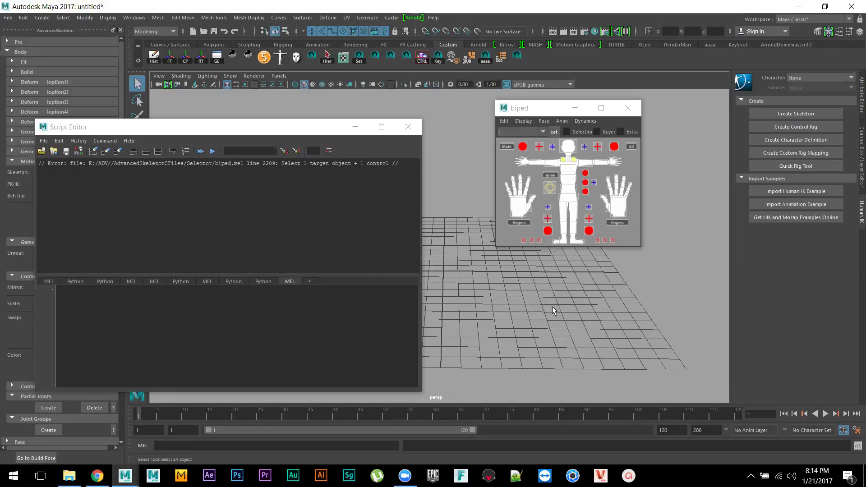
- Close the Script Editor and scroll the AdvancedSkeleton panel to its Demo section
left_click(409, 124)
scroll(421, 286, "down", 3)
scroll(421, 285, "down", 3)
scroll(400, 293, "up", 4)
scroll(440, 323, "up", 2)
scroll(445, 326, "up", 1)
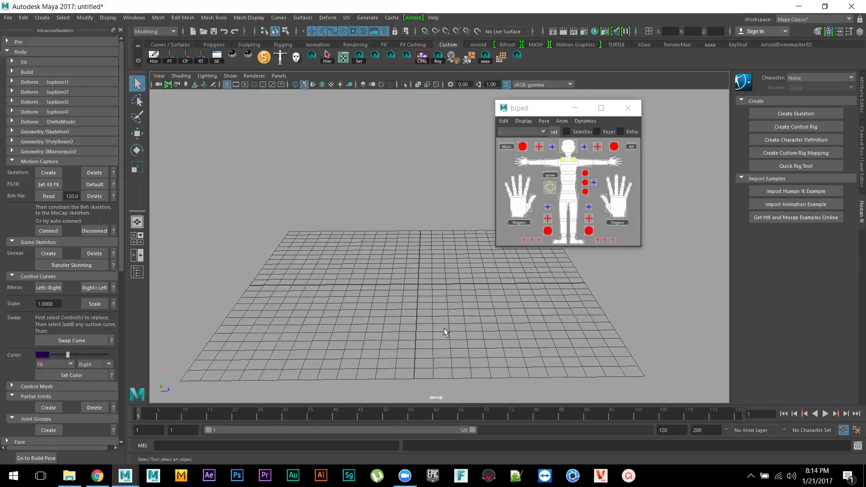
scroll(437, 318, "down", 3)
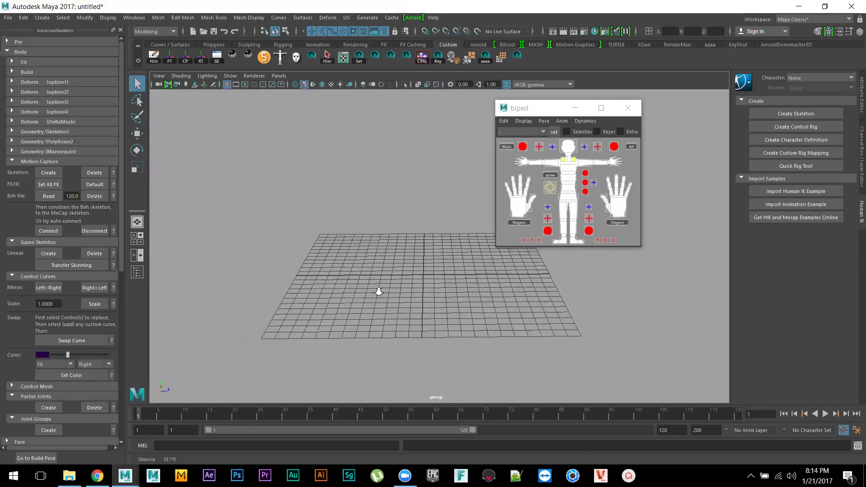
scroll(53, 377, "down", 10)
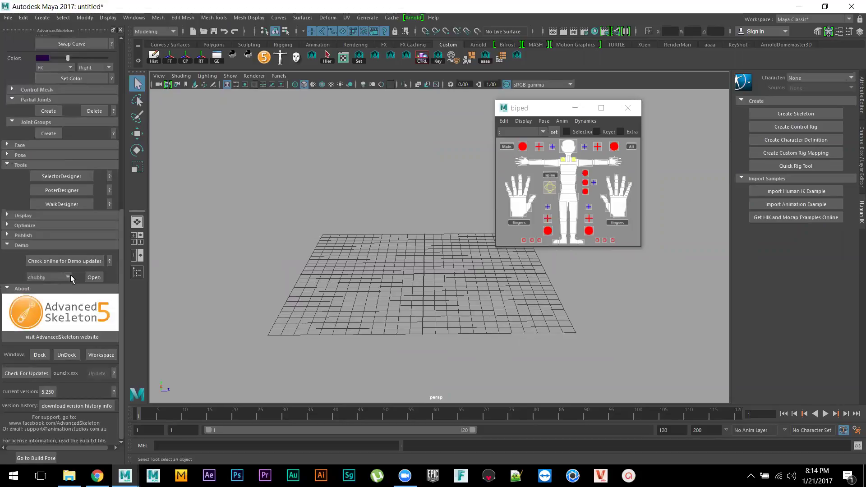
- Open the max demo character without saving the untitled scene, and frame it in the view
left_click(70, 277)
left_click(57, 313)
left_click(93, 277)
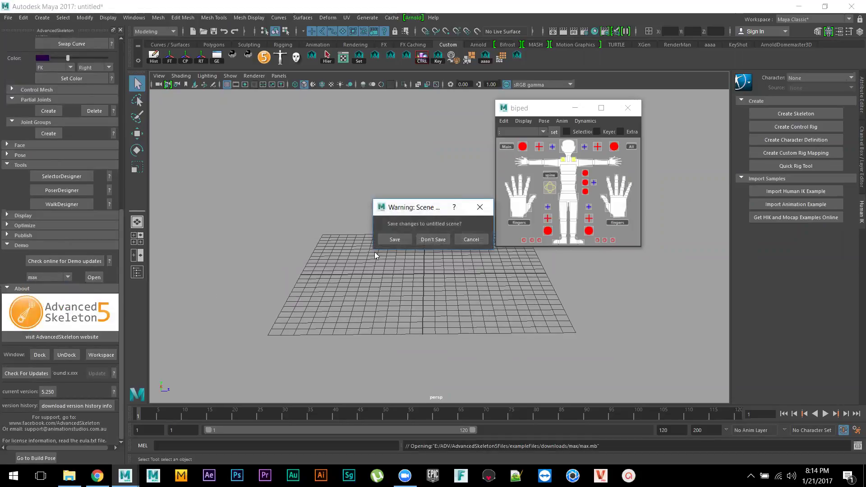
left_click(433, 240)
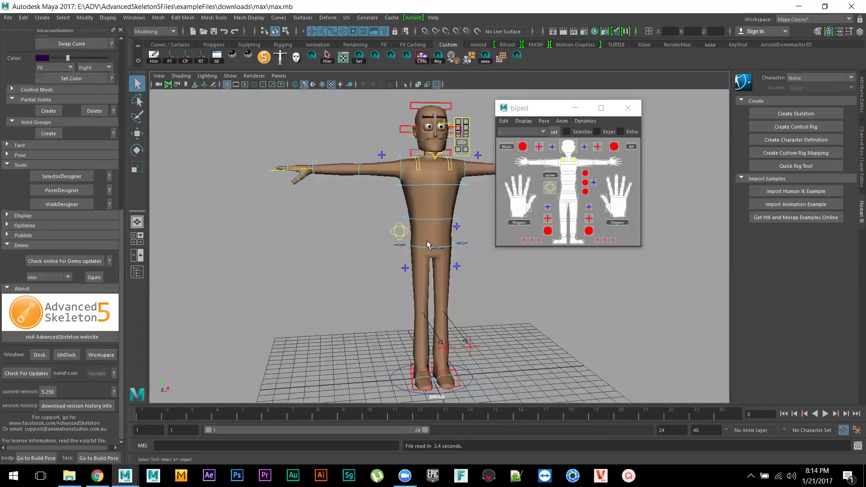
left_click_drag(381, 212, 294, 240, "alt")
right_click_drag(294, 239, 382, 255, "alt")
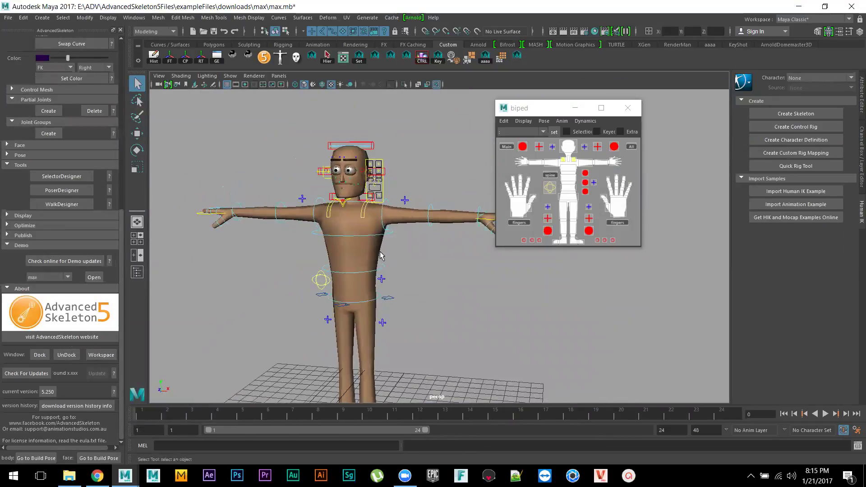
middle_click_drag(378, 206, 375, 165, "alt")
left_click(523, 121)
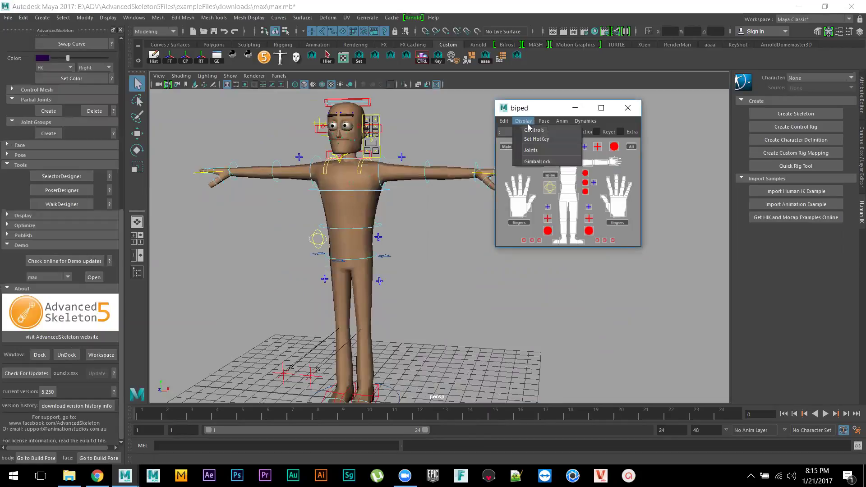
- Hide the rig's control curves with Display > Controls and orbit around the character
left_click(534, 130)
left_click_drag(393, 247, 387, 253, "alt")
right_click_drag(387, 253, 374, 267, "alt")
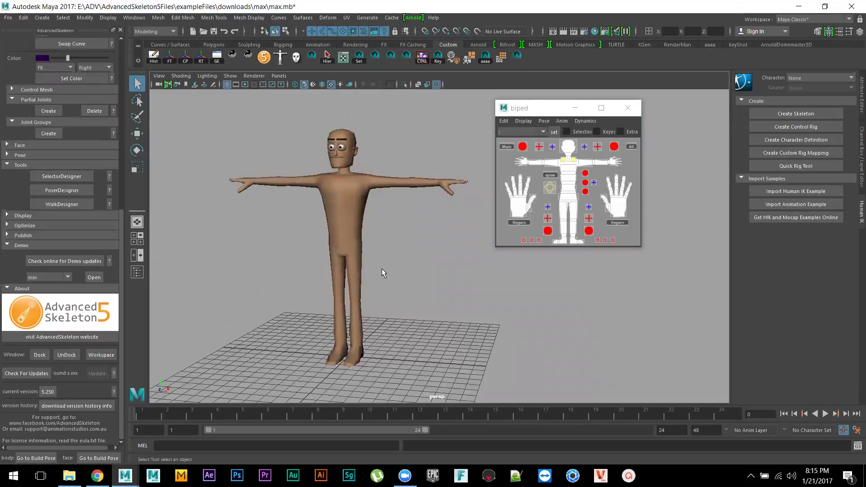
left_click_drag(396, 285, 420, 282, "alt")
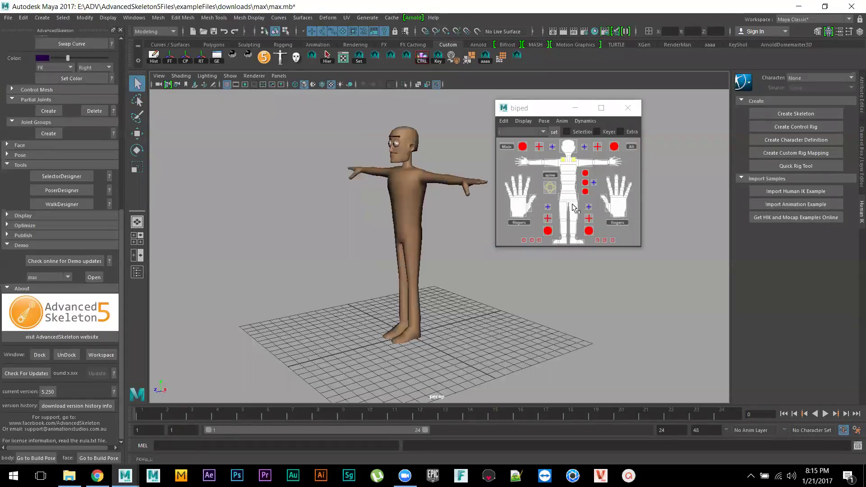
- Move the left foot control IKLeg_L, then undo the move
left_click(589, 232)
left_click_drag(492, 311, 378, 314, "alt")
key("w")
key("ctrl+z")
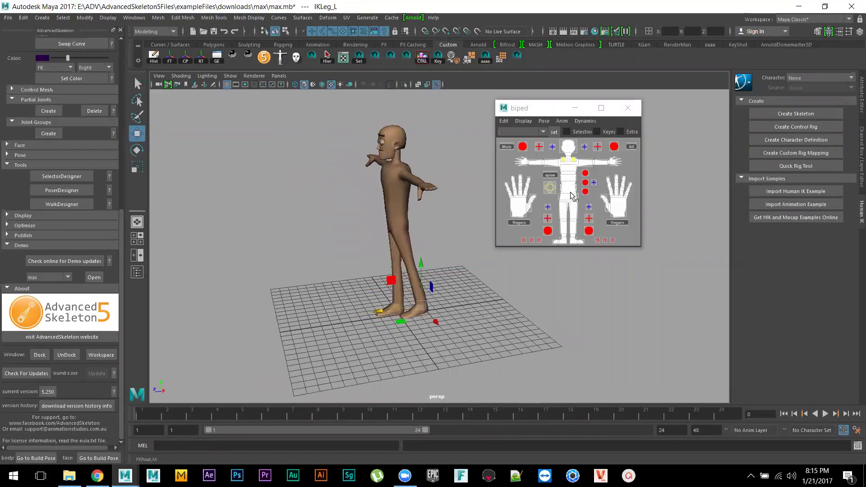
- Lower RootX_M so the knees bend, then step out and rotate the right foot IKLeg_R
left_click(568, 195)
left_click_drag(402, 178, 478, 210)
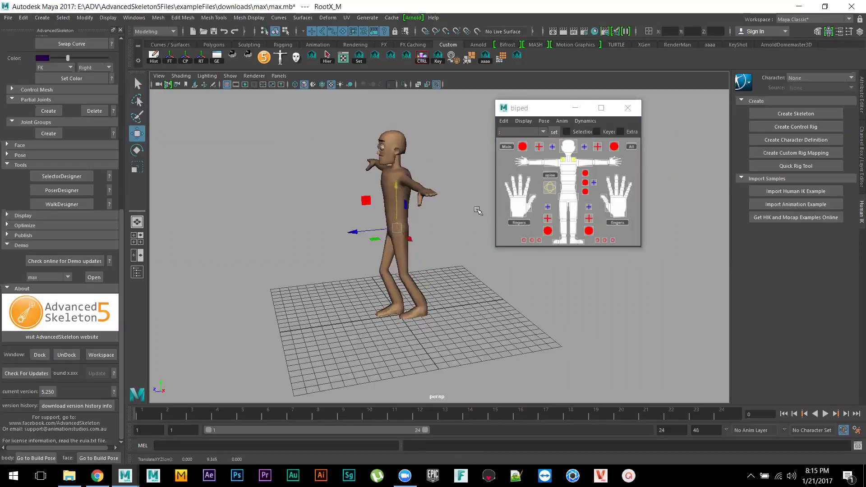
left_click(548, 230)
left_click_drag(359, 308, 377, 305)
key("e")
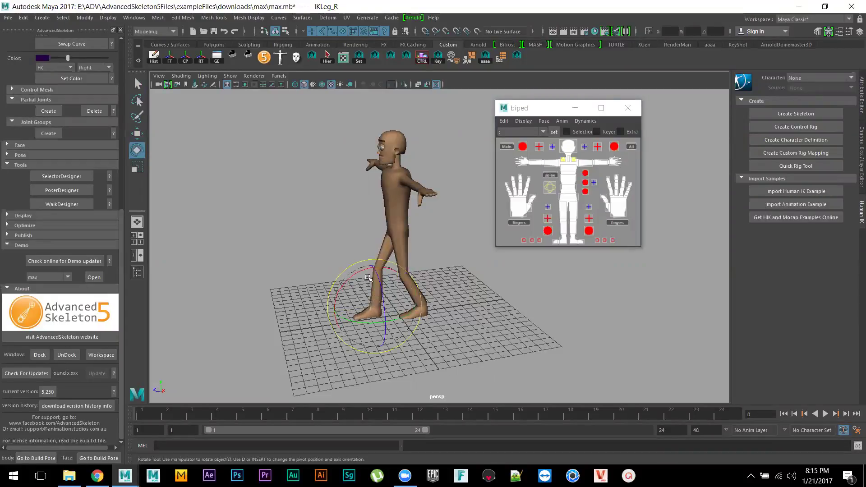
left_click_drag(363, 276, 369, 273)
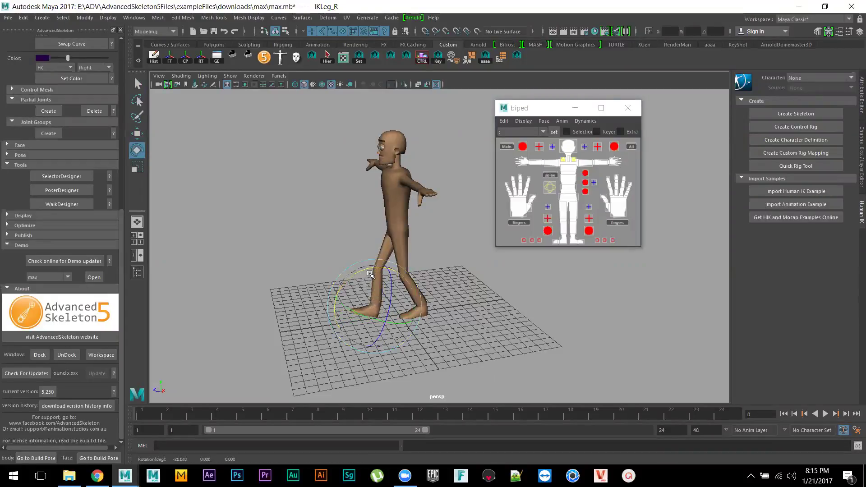
- Select IKLeg_L, undo the last foot rotation, and show the Attribute Editor
left_click(589, 230)
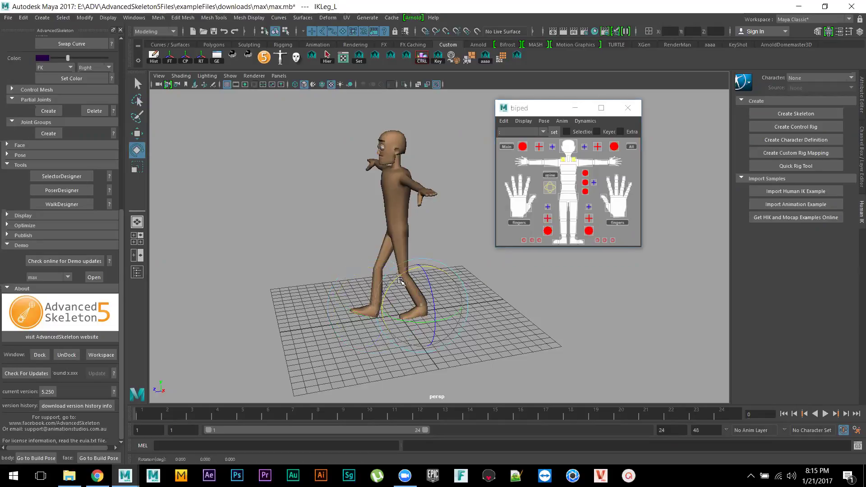
scroll(501, 336, "up", 2)
key("ctrl+z")
key("ctrl+z")
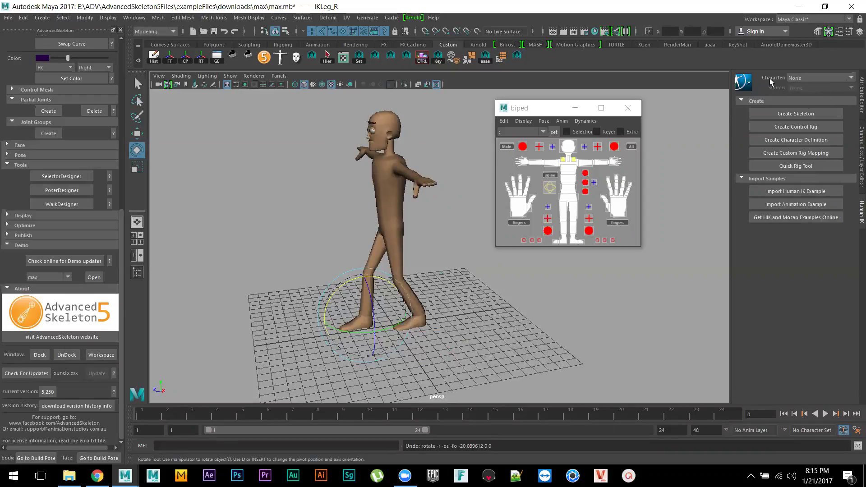
left_click(856, 103)
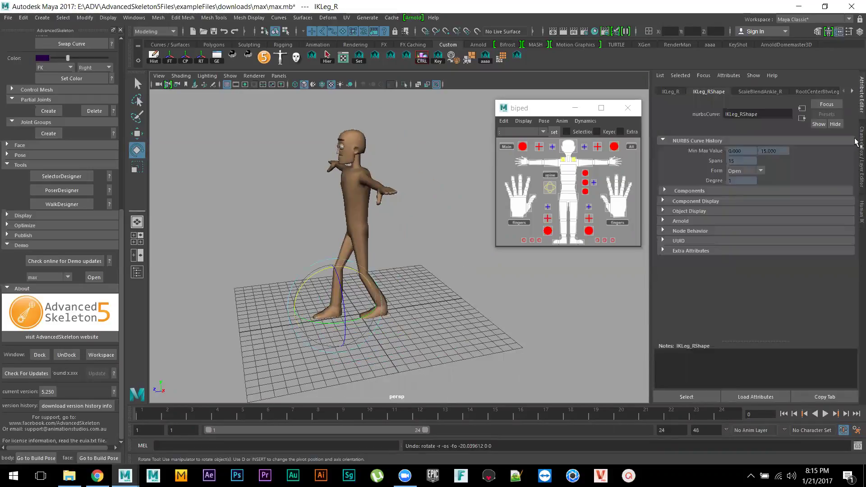
- Switch to the Channel Box and set IKLeg_R's Roll to -3.3
left_click(858, 213)
left_click(856, 173)
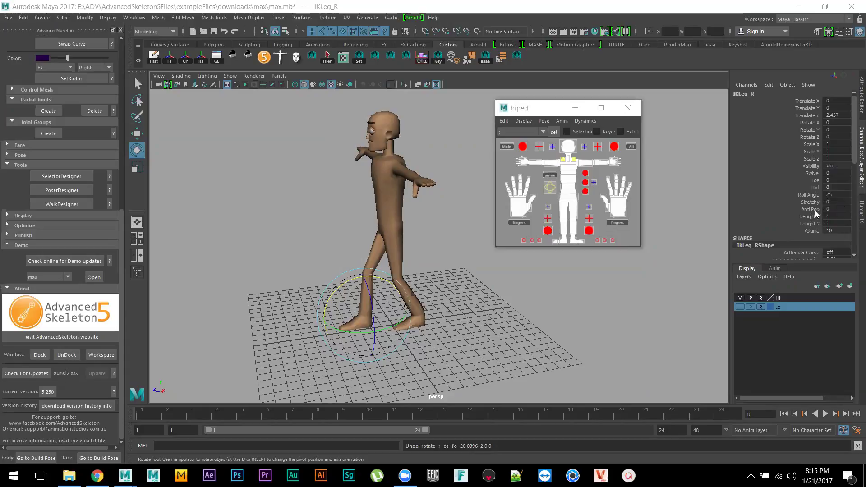
left_click(815, 187)
middle_click_drag(523, 304, 508, 302)
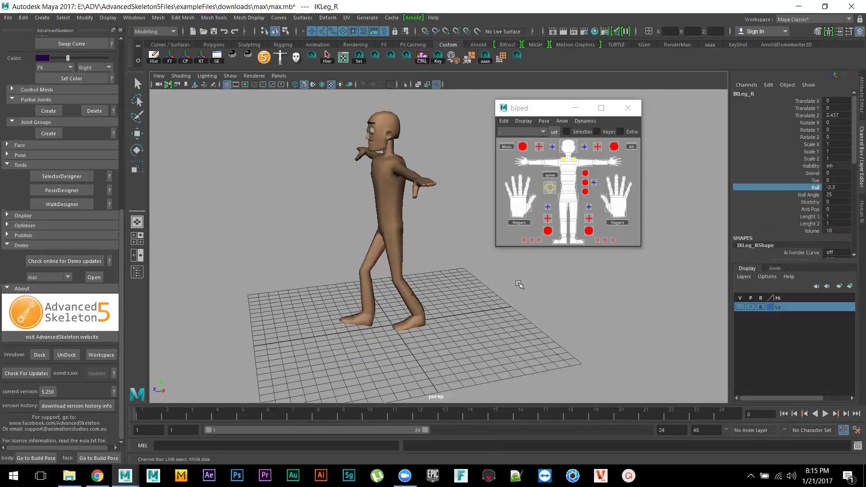
- Select IKLeg_L and drag its Roll value to 5.4 to lift the heel
left_click(589, 231)
key("e")
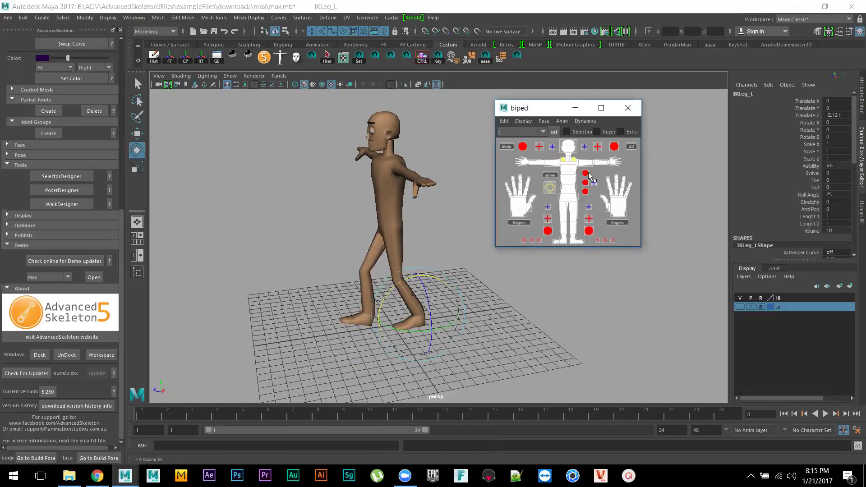
left_click(573, 132)
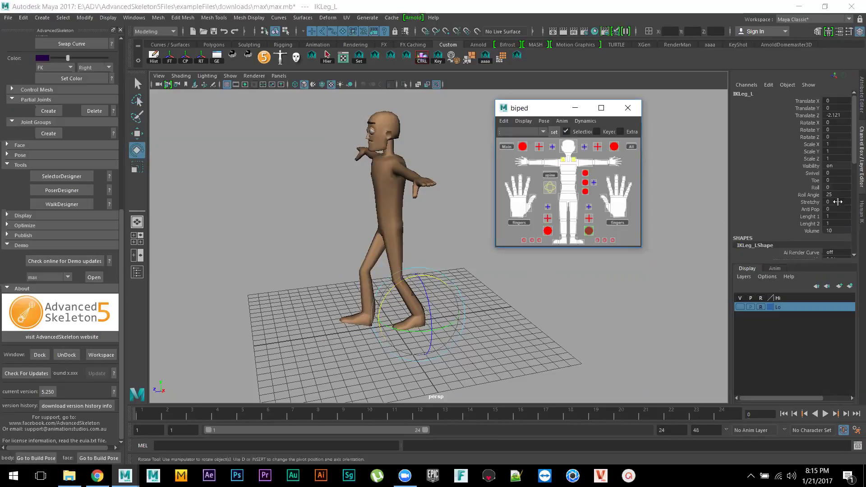
left_click(816, 188)
middle_click_drag(598, 317, 625, 326)
left_click_drag(625, 326, 488, 327, "alt")
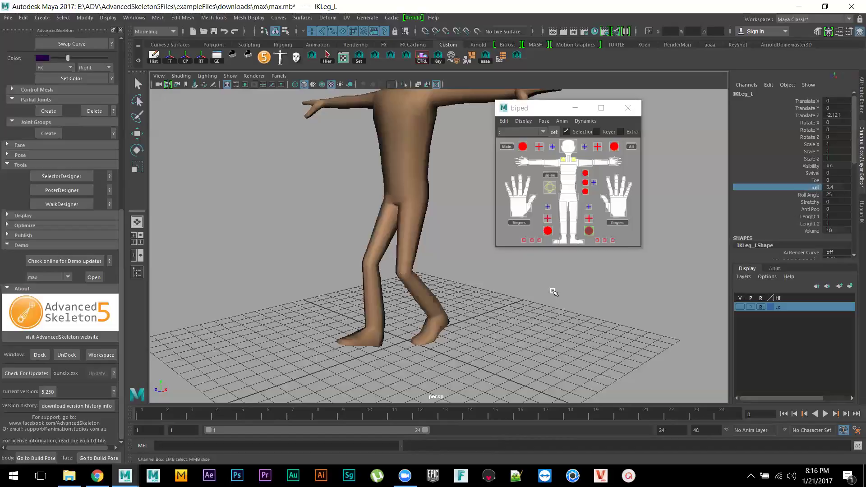
- Reselect IKLeg_R and dolly and pan out to frame the whole crouched character
left_click(548, 231)
key("e")
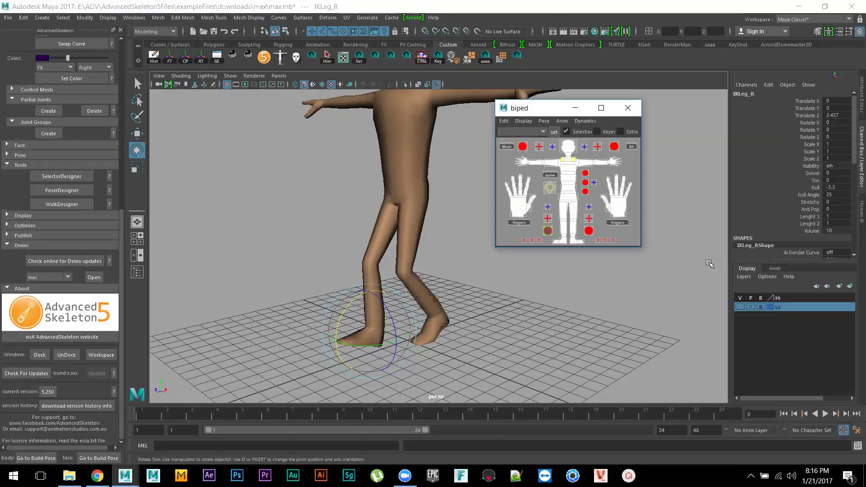
right_click_drag(553, 339, 480, 280, "alt")
left_click_drag(479, 281, 500, 262, "alt")
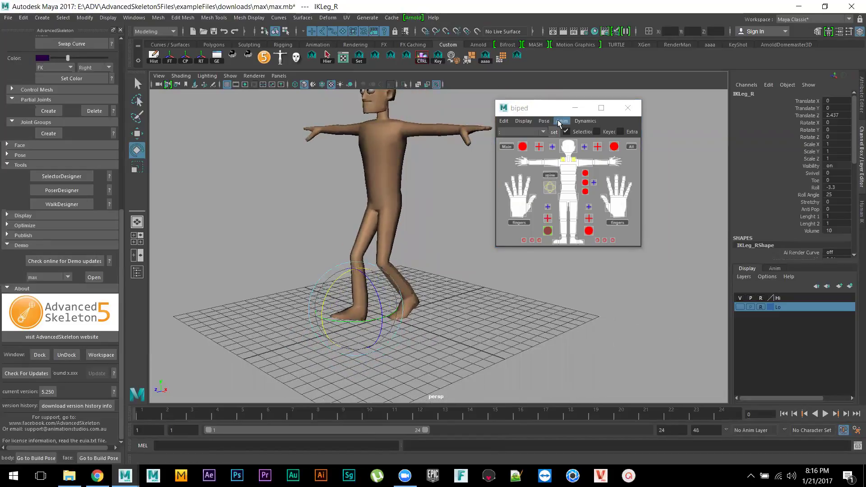
- Open the Pose > Mirror option box, drag Mirror Options beside the picker, and orbit to face the character
left_click(562, 122)
mouse_move(544, 123)
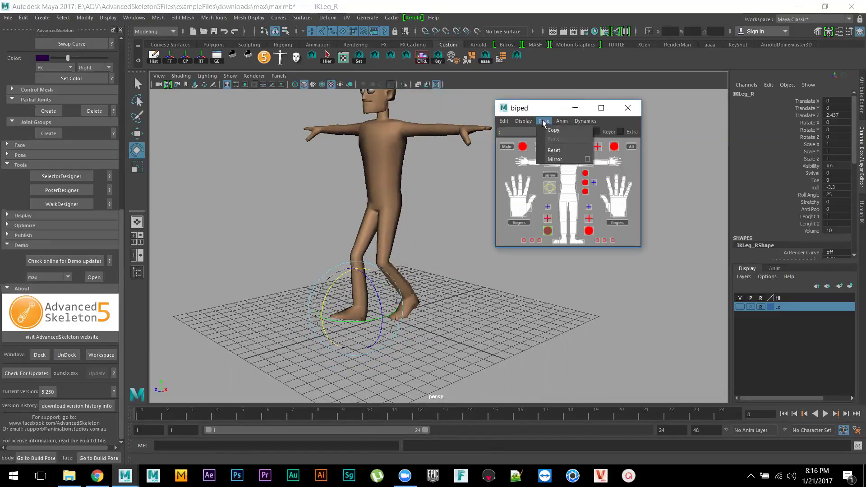
left_click(588, 159)
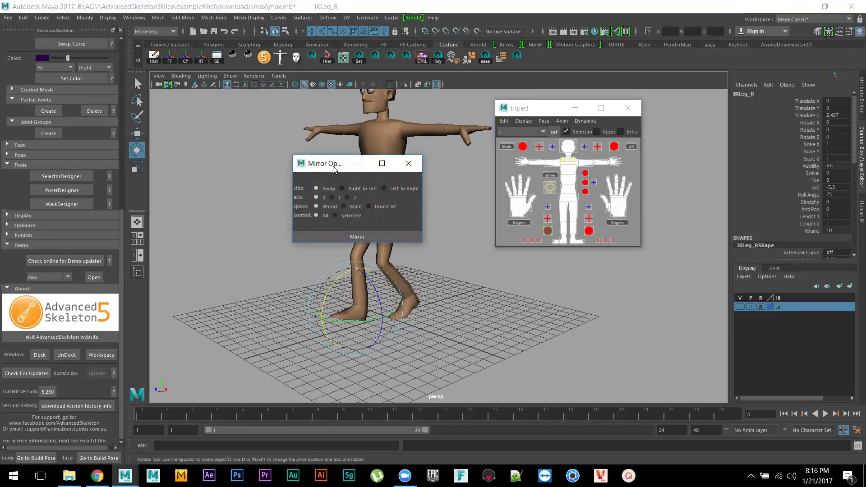
left_click_drag(334, 169, 660, 128)
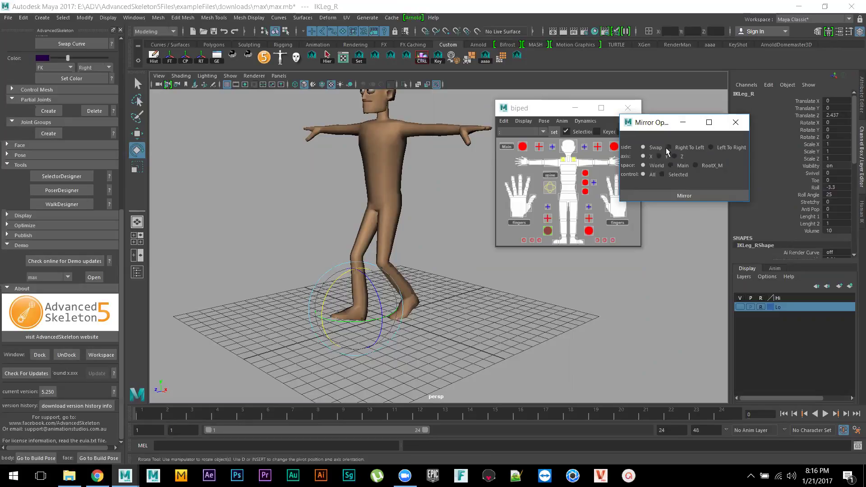
left_click_drag(648, 127, 668, 119)
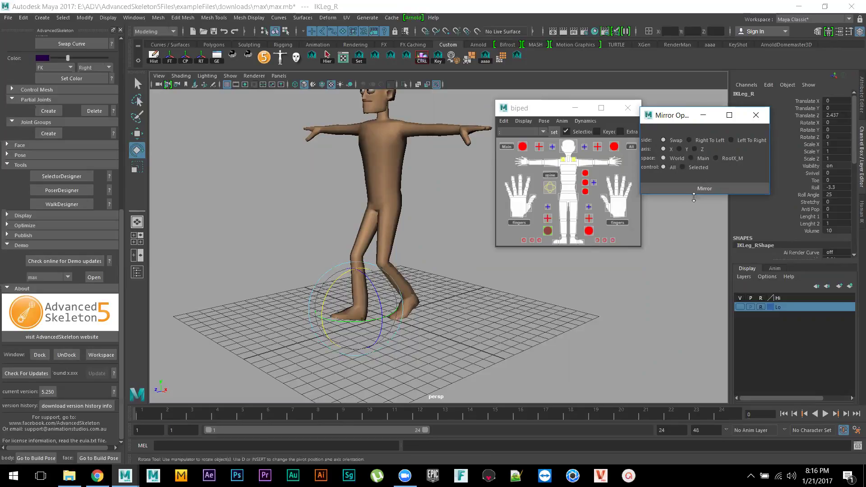
left_click_drag(675, 118, 697, 116)
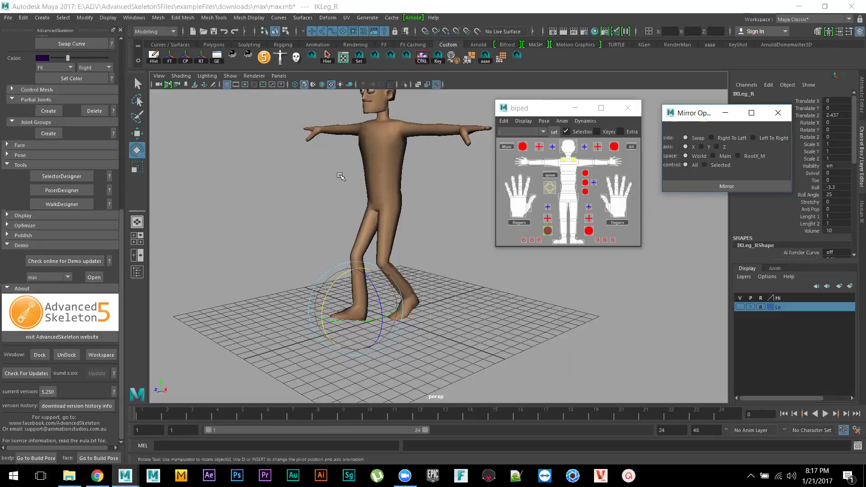
left_click_drag(465, 280, 588, 202, "alt")
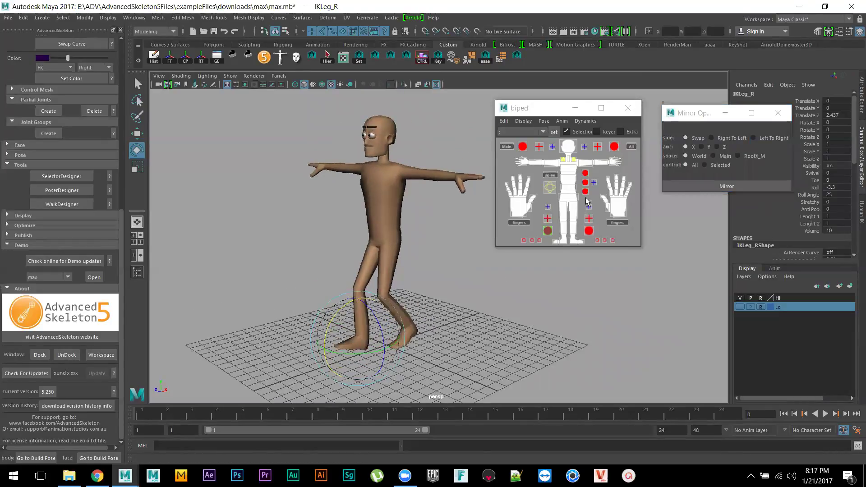
- Rotate FKShoulder_L down toward the body and bend FKElbow_L slightly
left_click(585, 162)
left_click_drag(424, 164, 421, 196)
left_click_drag(373, 172, 415, 217)
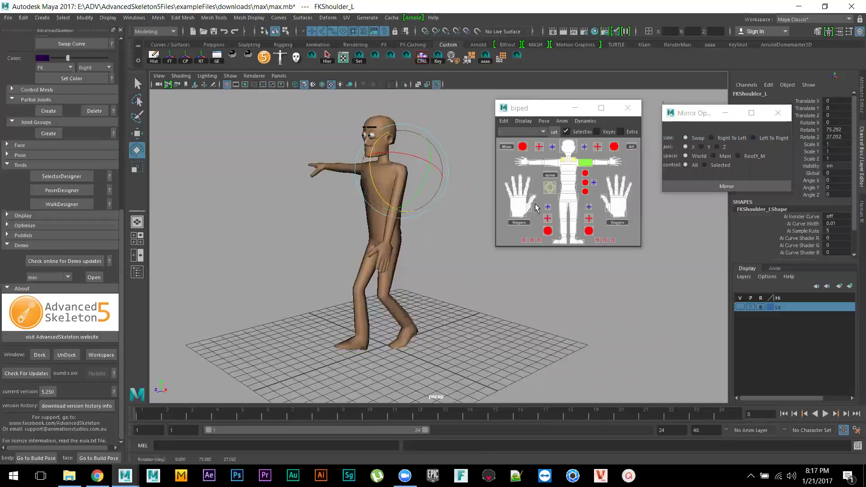
left_click(602, 162)
left_click_drag(370, 227, 373, 213)
- Swing FKShoulder_R down, bend FKElbow_R to about 12.9 degrees, then deselect
left_click(549, 161)
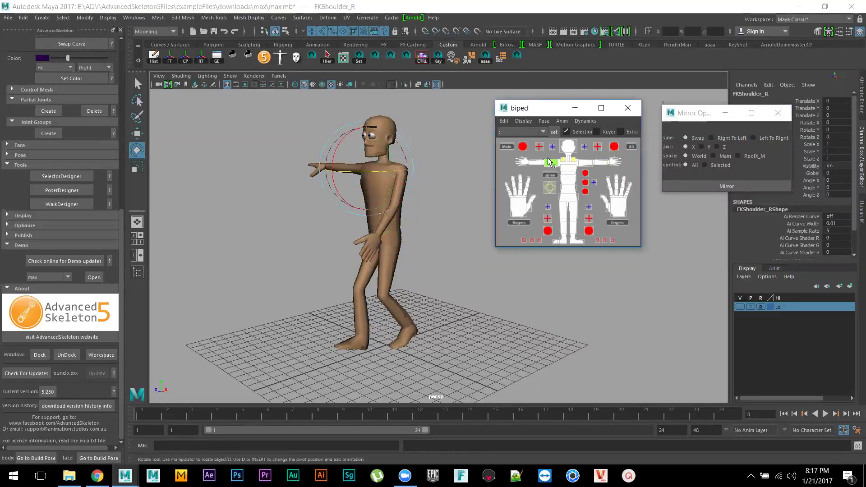
left_click_drag(390, 147, 352, 168)
left_click_drag(318, 237, 481, 228, "alt")
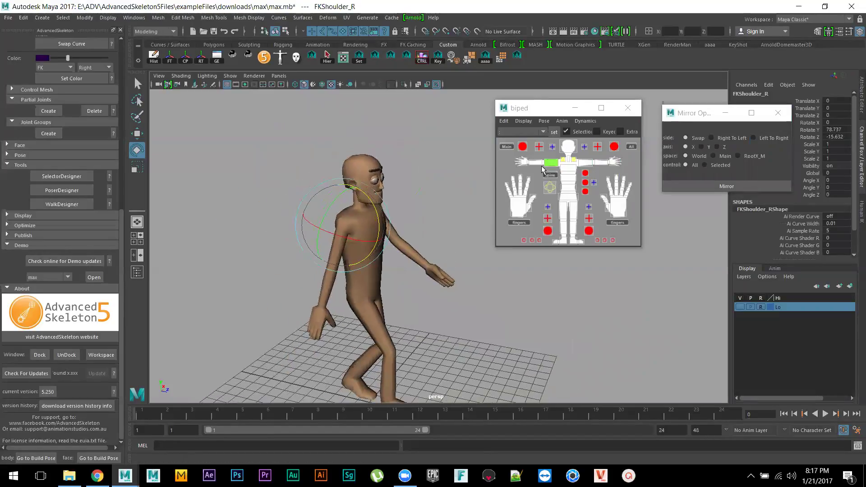
left_click(535, 162)
left_click_drag(364, 245, 357, 252)
scroll(423, 265, "down", 3)
left_click_drag(423, 265, 488, 294, "alt")
left_click(451, 260)
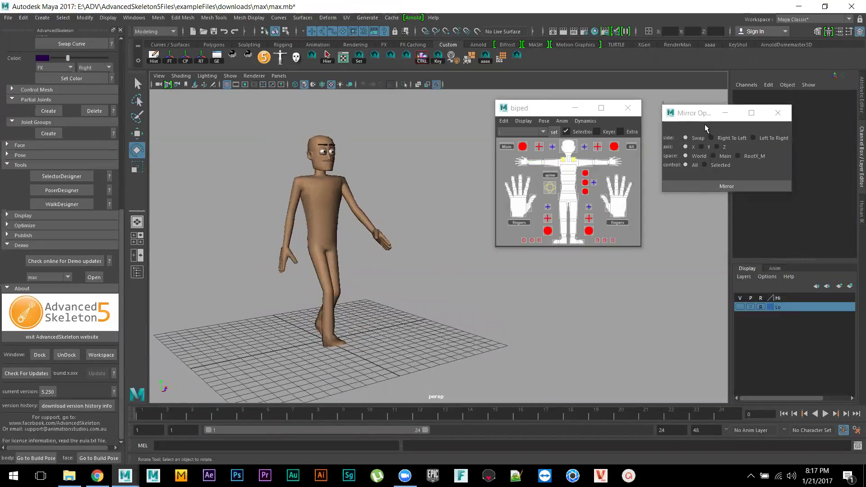
- Mirror the pose, then try mirroring with both IKLeg controls selected and undo it
left_click(711, 185)
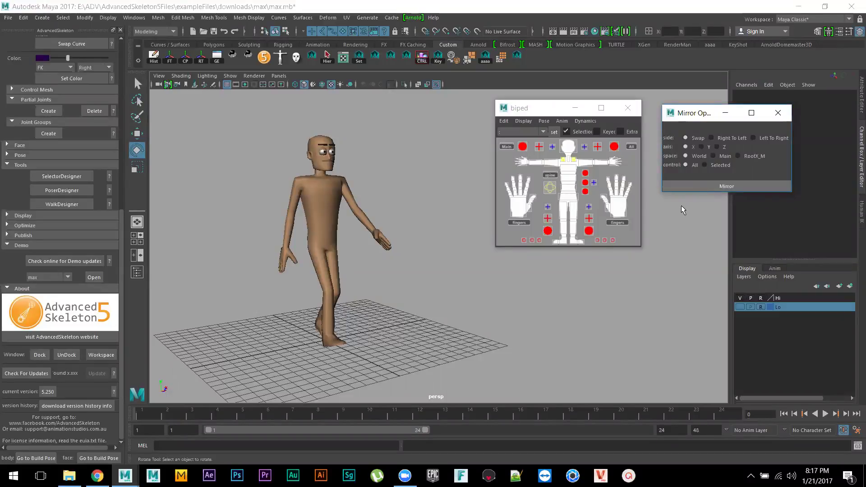
left_click_drag(395, 314, 514, 257, "alt")
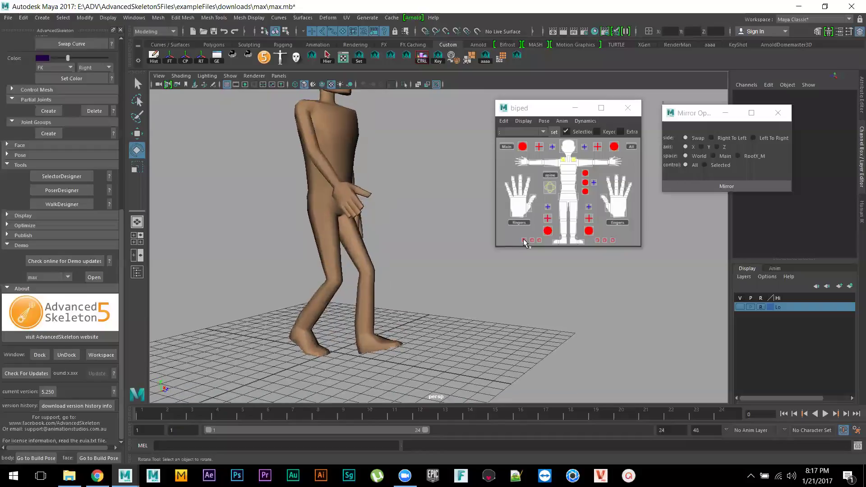
left_click(548, 231)
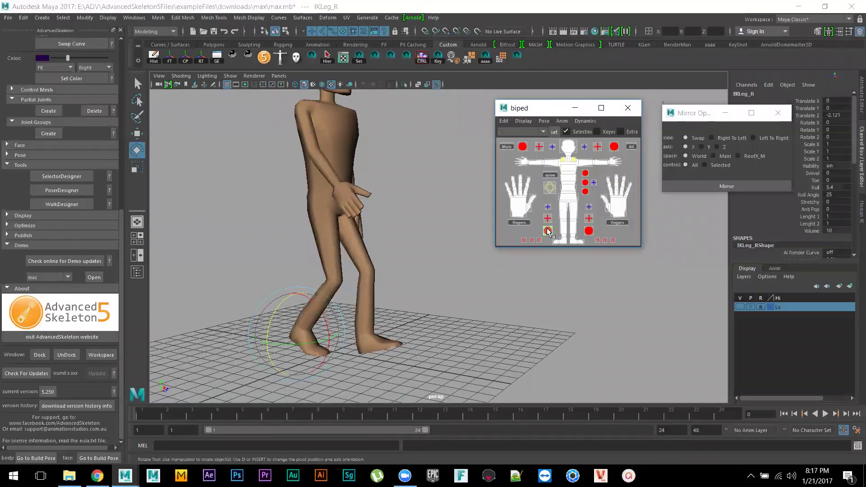
left_click(588, 231)
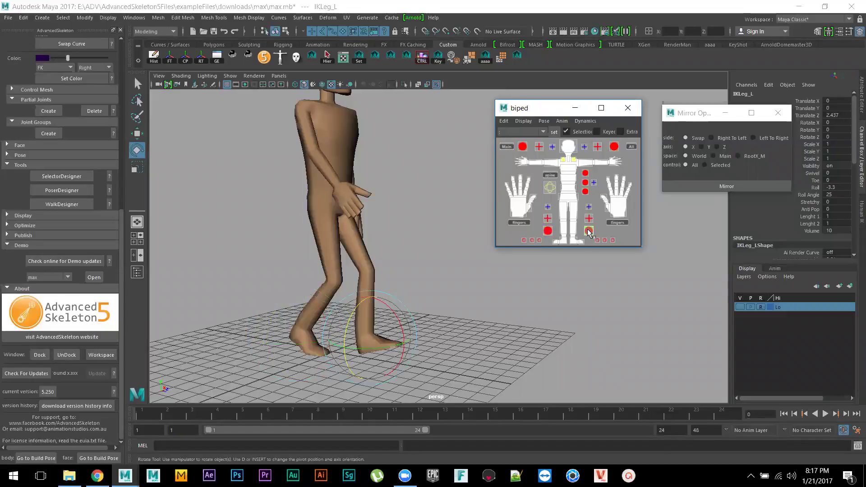
left_click(721, 187)
left_click_drag(518, 310, 503, 324, "alt")
key("ctrl+z")
- With nothing selected, mirror the whole pose again and orbit to check both sides
left_click(529, 322)
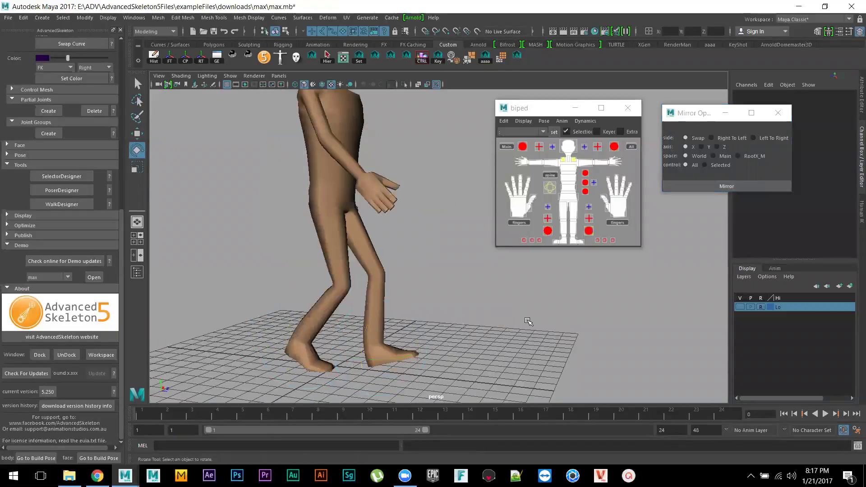
left_click(721, 185)
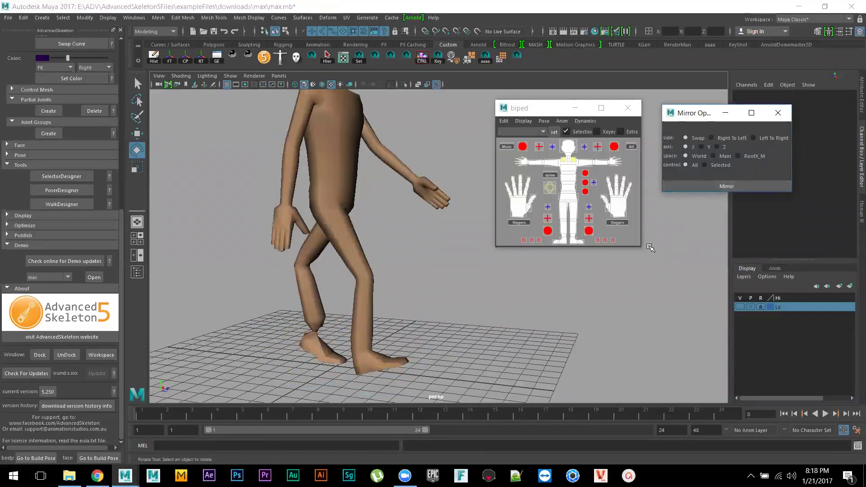
left_click_drag(486, 331, 443, 339, "alt")
left_click_drag(348, 343, 437, 333, "alt")
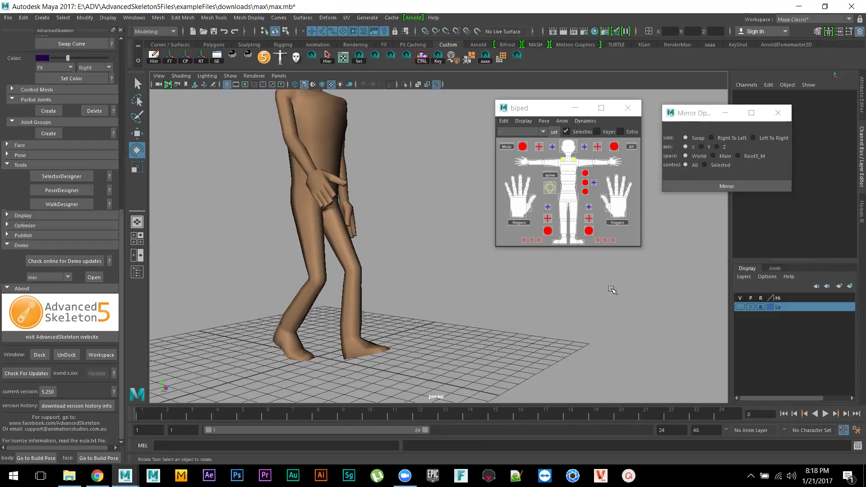
- Show the rig controls on max in the viewport and frame the character
right_click_drag(598, 301, 526, 286, "alt")
left_click_drag(526, 286, 507, 299, "alt")
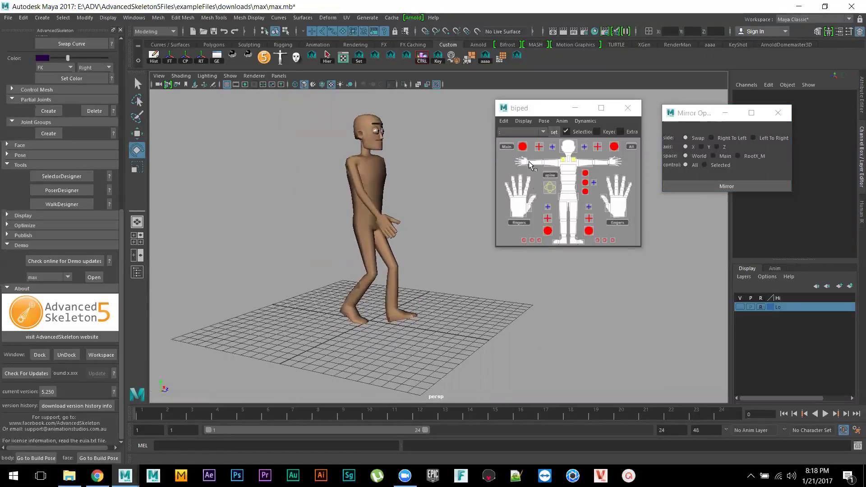
left_click(524, 122)
left_click(524, 130)
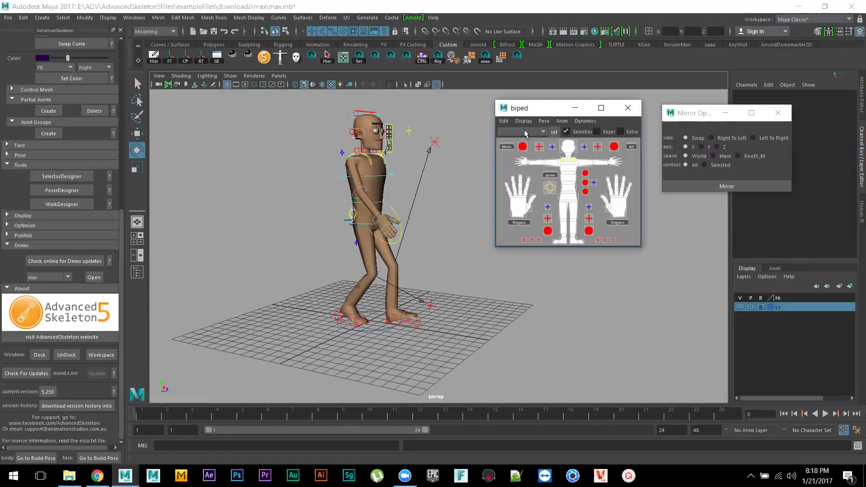
left_click_drag(478, 292, 483, 294, "alt")
right_click_drag(484, 294, 503, 314, "alt")
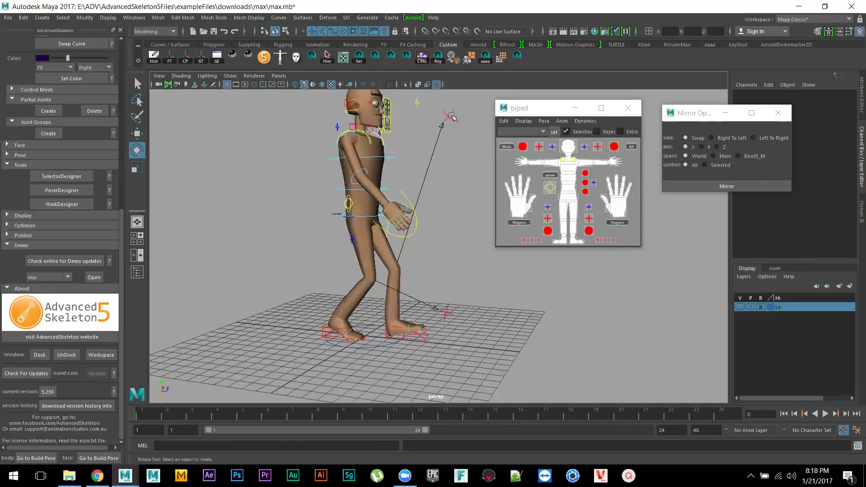
- Move the left knee pole control down near the hands, then mirror the pose
left_click(451, 116)
key("w")
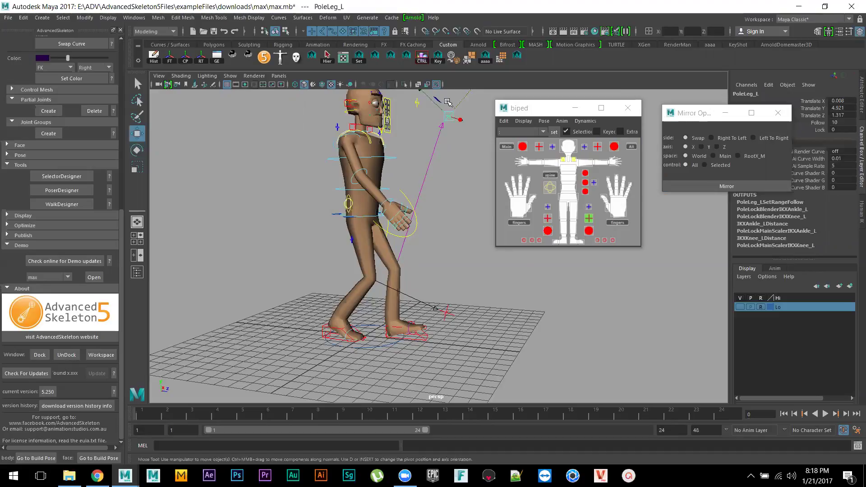
left_click_drag(446, 117, 554, 310)
left_click(554, 310)
left_click(736, 185)
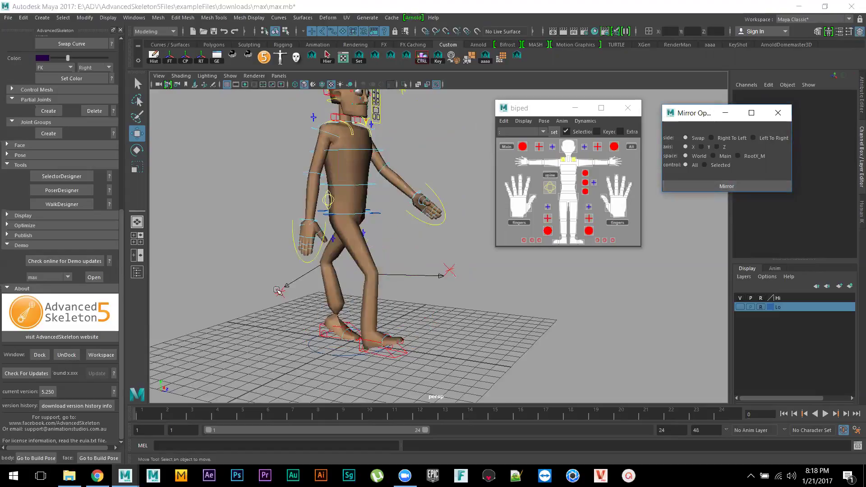
- Reposition the left knee pole control again from a new viewing angle
left_click(278, 291)
left_click_drag(278, 291, 537, 275, "alt")
left_click_drag(537, 275, 416, 302, "alt")
left_click_drag(351, 286, 328, 335)
scroll(328, 335, "up", 2)
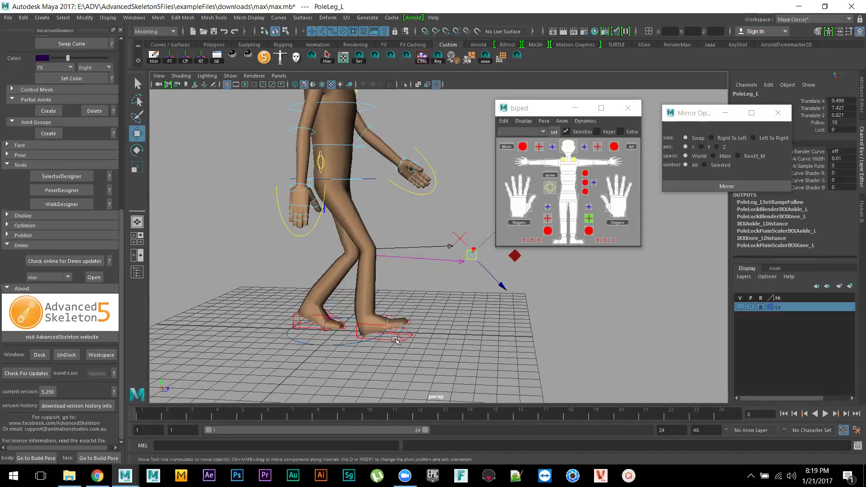
scroll(434, 334, "down", 6)
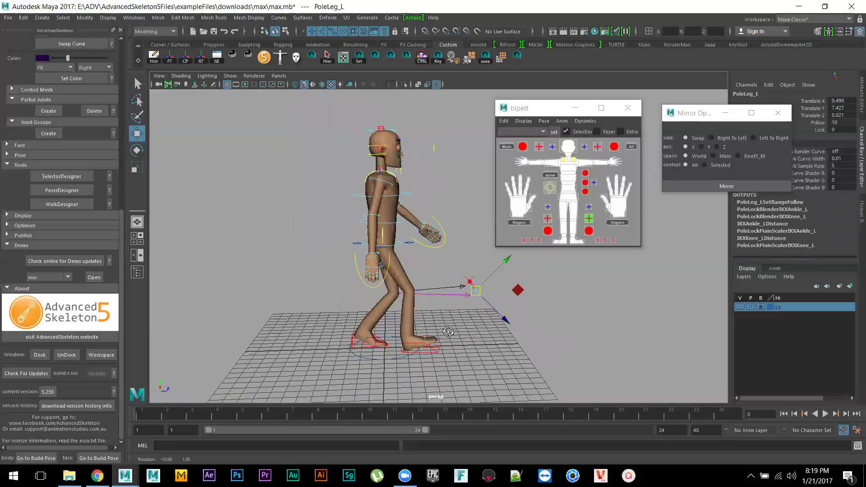
scroll(470, 351, "up", 2)
left_click(510, 359)
scroll(507, 355, "up", 3)
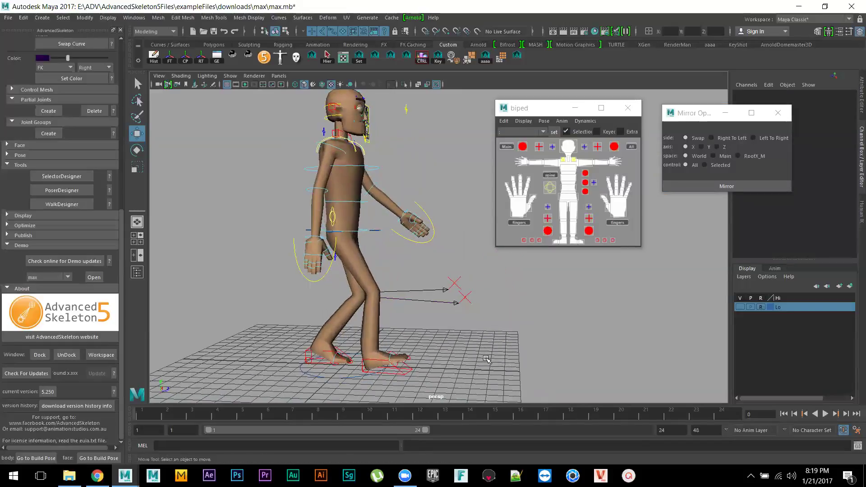
scroll(507, 355, "up", 2)
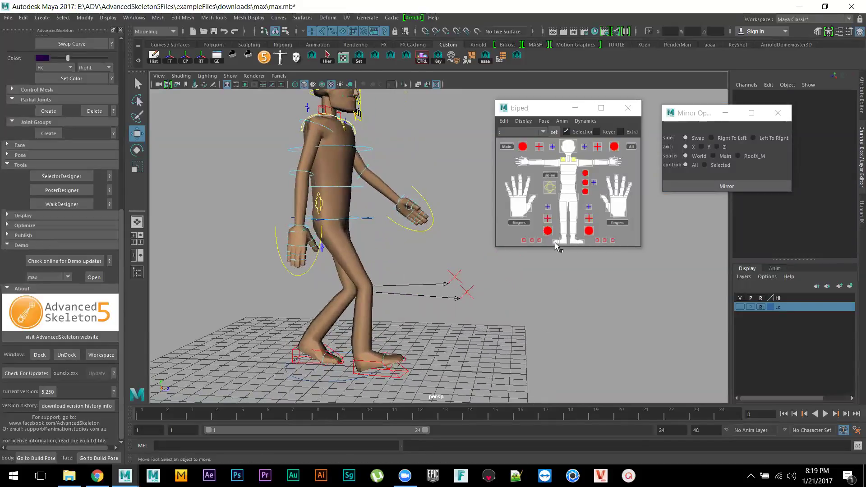
- Select the right leg IK control and mirror its pose from right to left
left_click(548, 231)
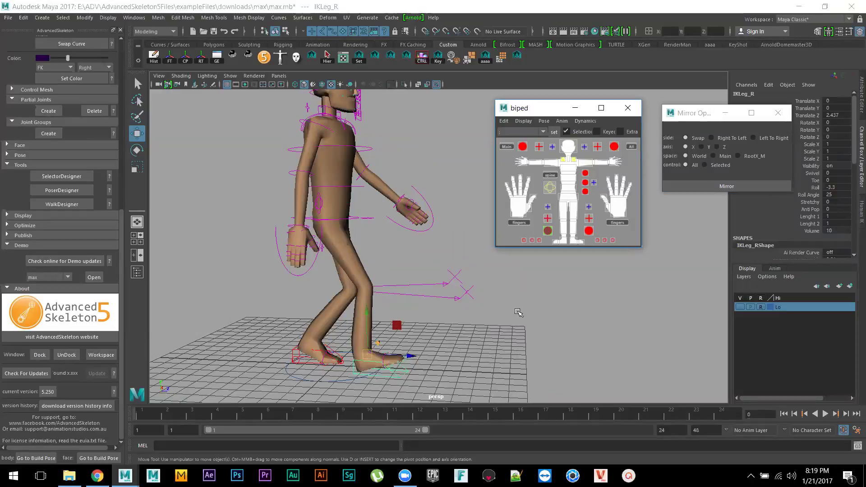
left_click(727, 141)
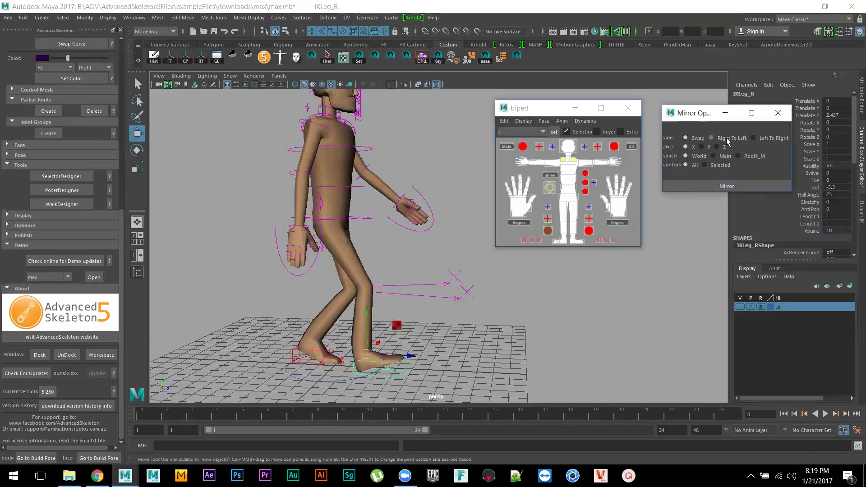
left_click(735, 187)
left_click_drag(535, 284, 399, 237, "alt")
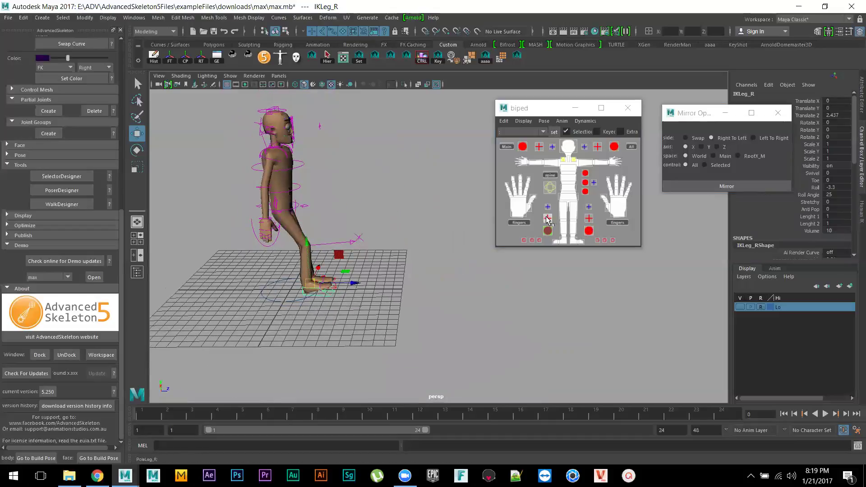
- Select PoleLeg_R and PoleLeg_L, move the left pole right, then undo with Ctrl+Z
left_click(548, 220)
left_click_drag(470, 249, 350, 235, "alt")
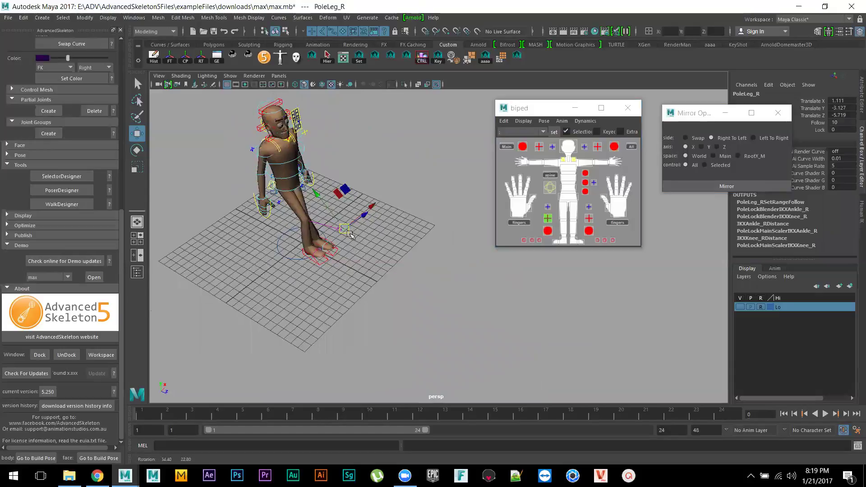
left_click(588, 219)
left_click_drag(361, 203, 546, 343, "alt")
scroll(519, 345, "up", 5)
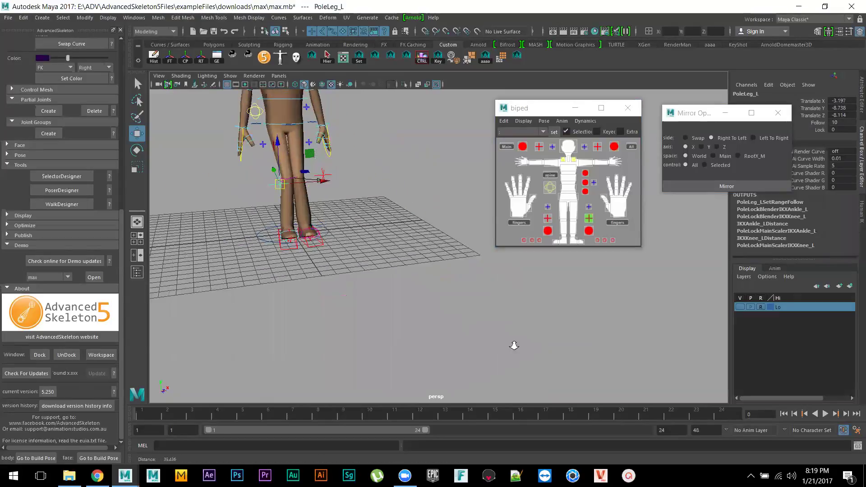
scroll(323, 201, "up", 2)
left_click_drag(216, 156, 342, 282)
key("ctrl+z")
key("ctrl+z")
key("ctrl+z")
key("ctrl+z")
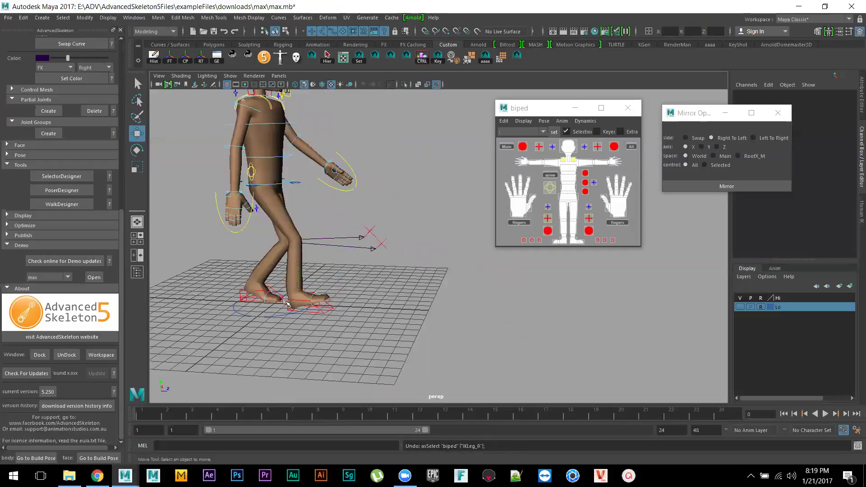
- Mirror the whole pose Left To Right, then undo it
left_click(758, 139)
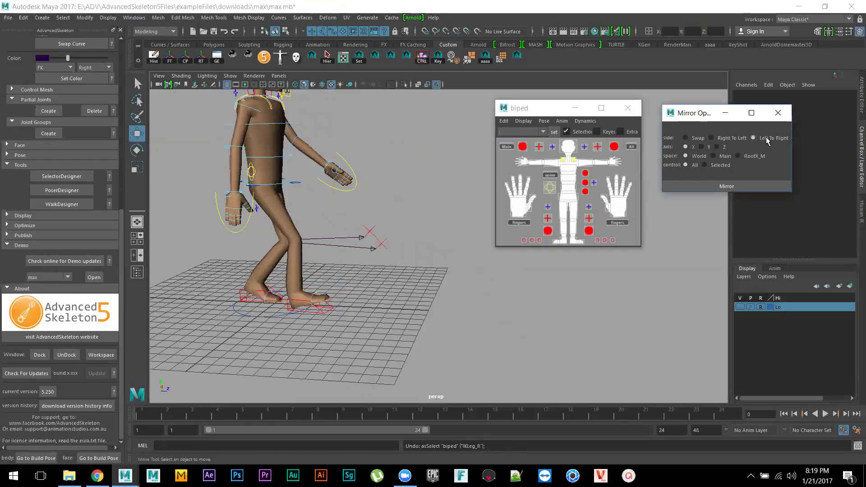
left_click(747, 183)
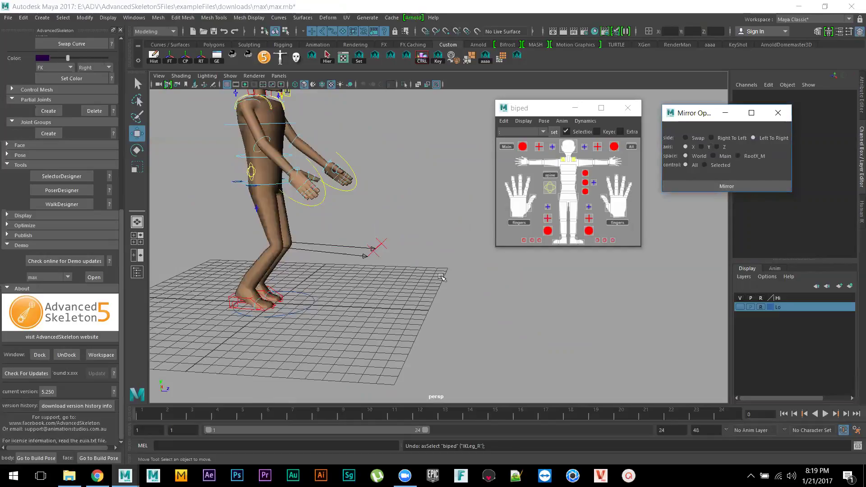
left_click_drag(305, 298, 309, 197, "alt")
left_click_drag(323, 167, 449, 309, "alt")
key("ctrl+z")
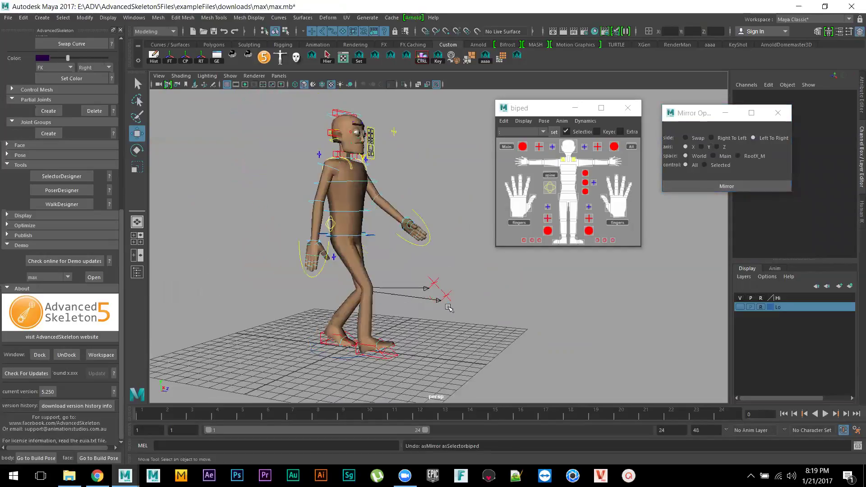
- Select IKLeg_L and mirror only the Selected control to the right side
left_click(589, 231)
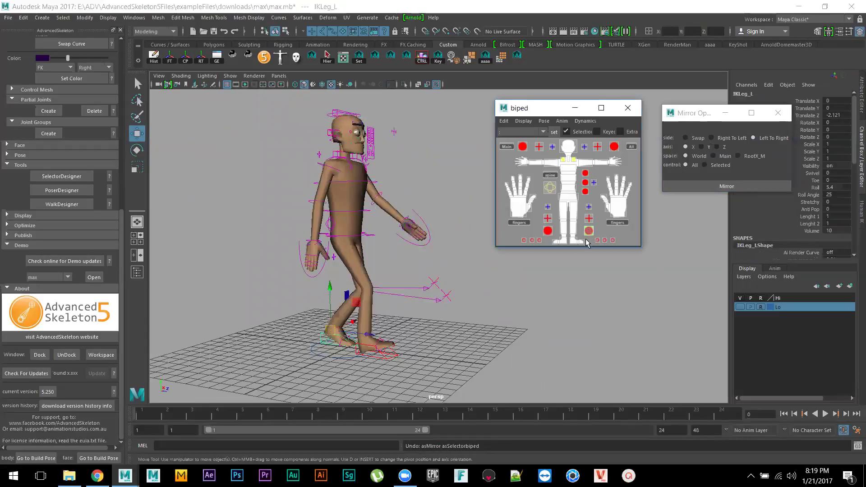
left_click(719, 166)
left_click(721, 187)
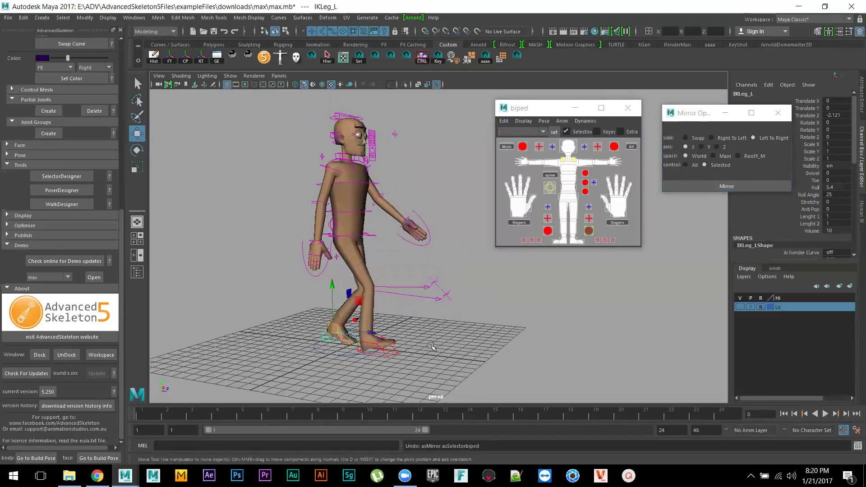
left_click(687, 165)
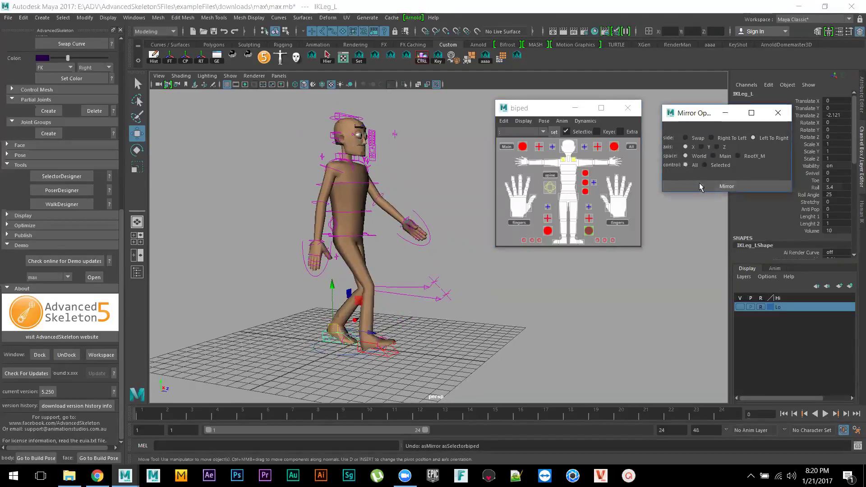
left_click(704, 188)
left_click_drag(393, 205, 447, 266, "alt")
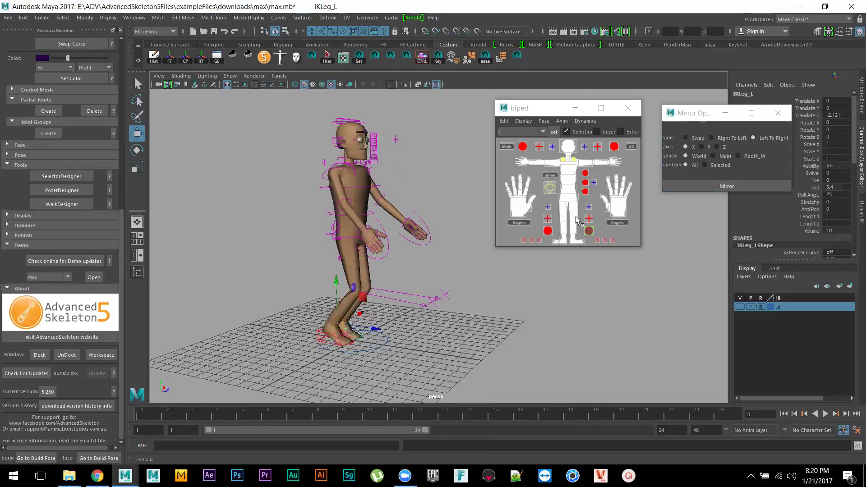
- Reframe max and use body 'Go to Build Pose' to restore his T-pose
left_click_drag(453, 288, 708, 290, "alt")
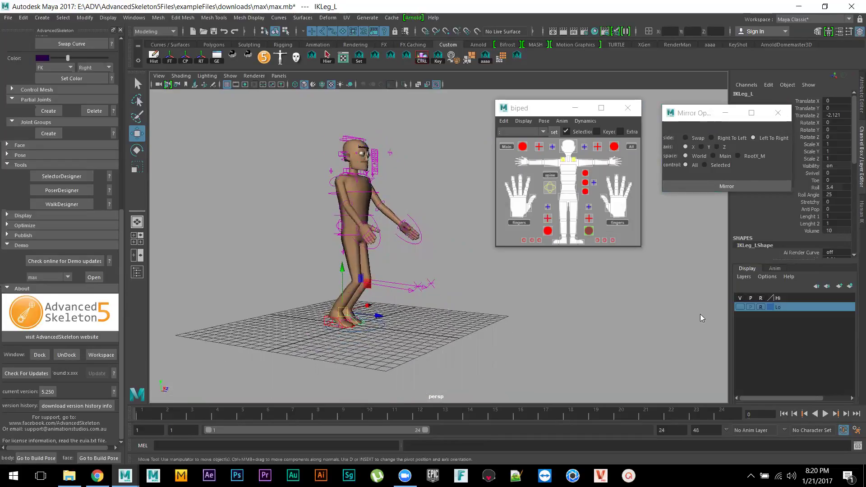
right_click_drag(478, 323, 516, 353, "alt")
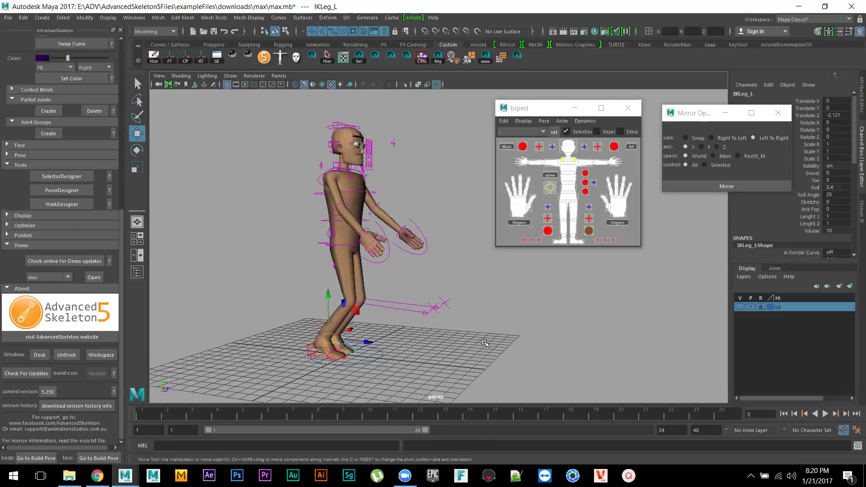
mouse_move(452, 322)
right_mouse_down("alt")
mouse_move(436, 311)
mouse_move(447, 313)
right_mouse_up("alt")
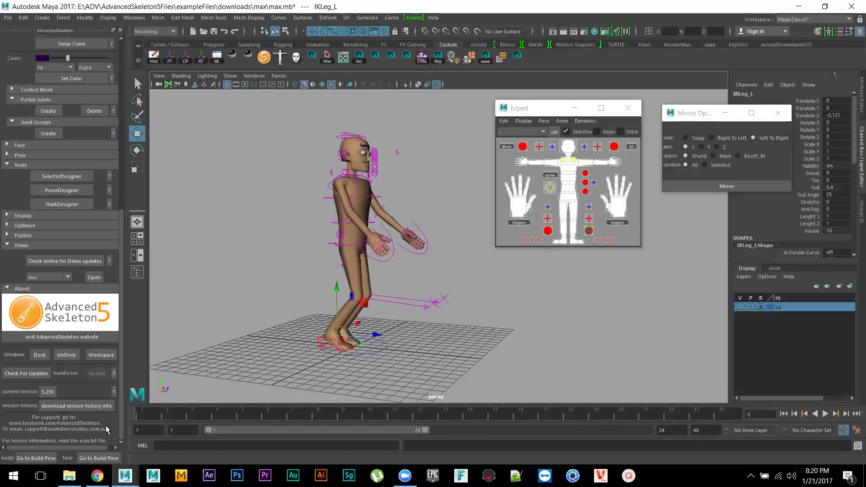
left_click(36, 458)
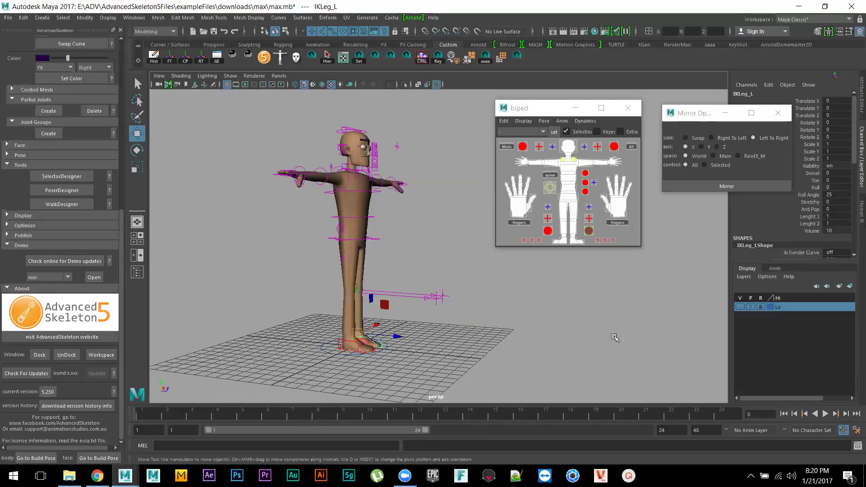
left_click(573, 330)
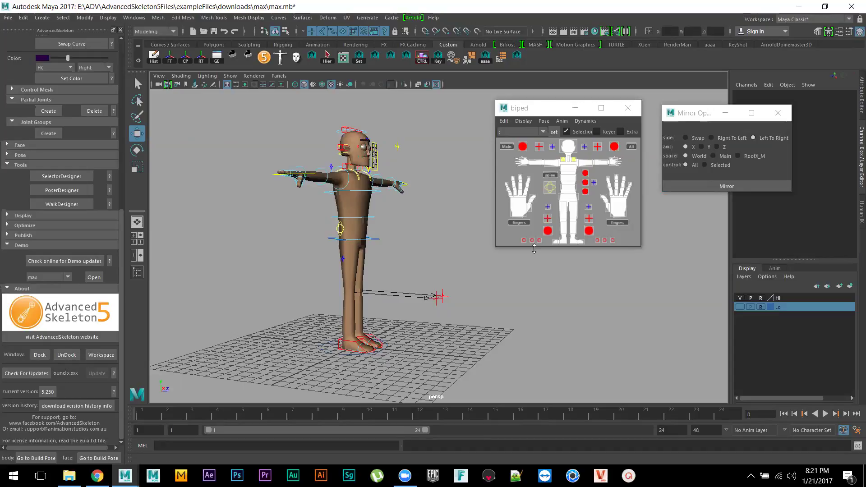
right_click_drag(477, 320, 466, 313, "alt")
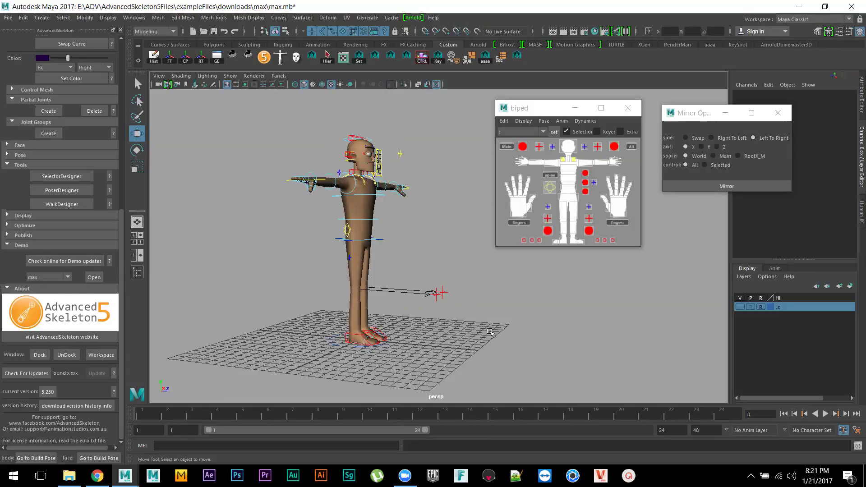
left_click_drag(458, 329, 425, 339, "alt")
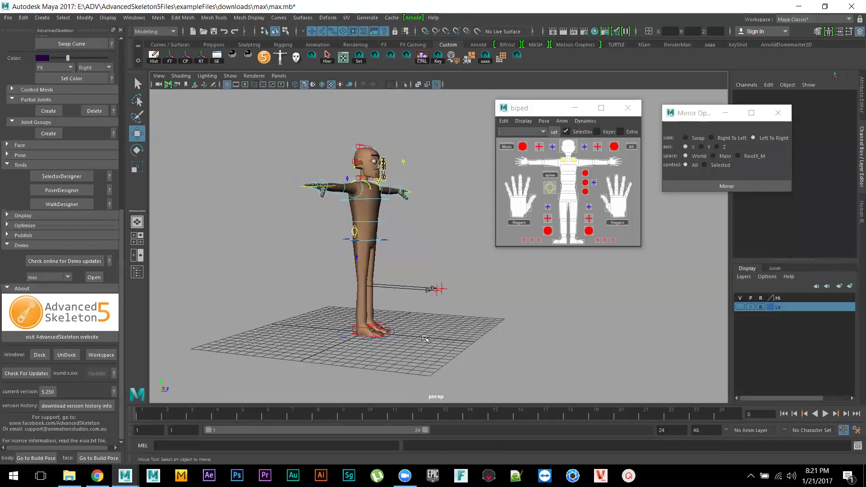
left_click(353, 329)
right_click_drag(352, 329, 407, 336, "alt")
left_click(370, 338)
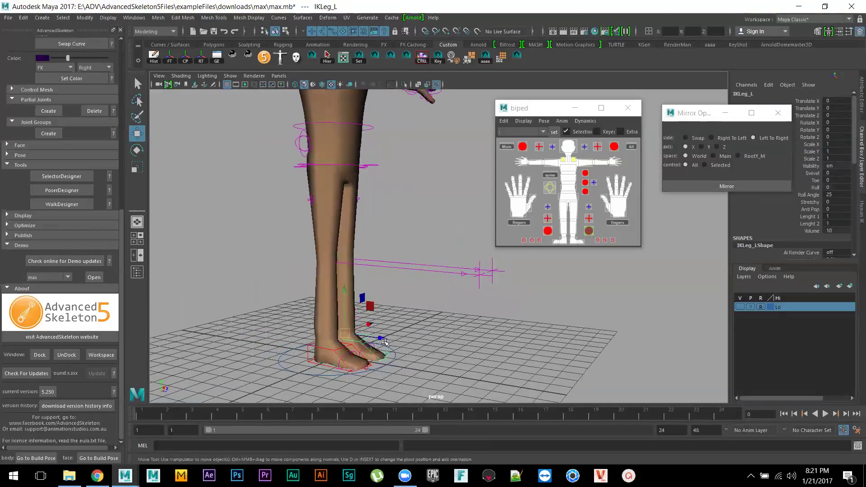
right_click_drag(522, 356, 415, 271, "alt")
middle_click_drag(415, 270, 453, 311, "alt")
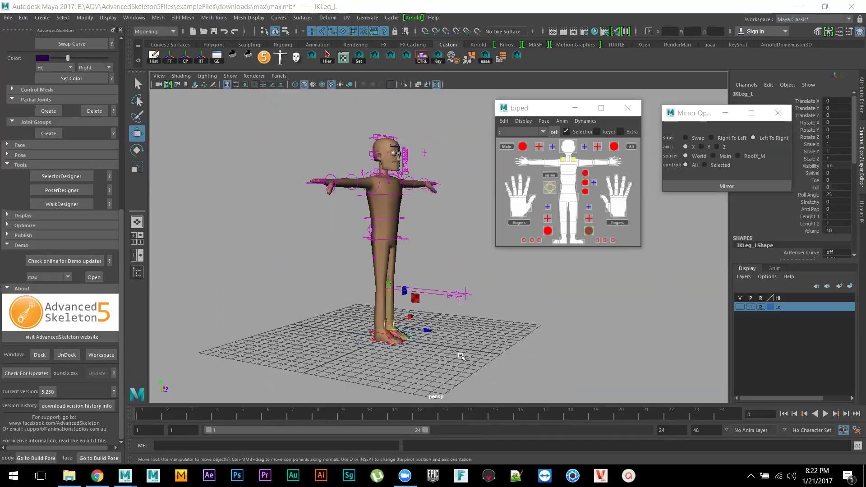
left_click_drag(450, 334, 470, 345, "alt")
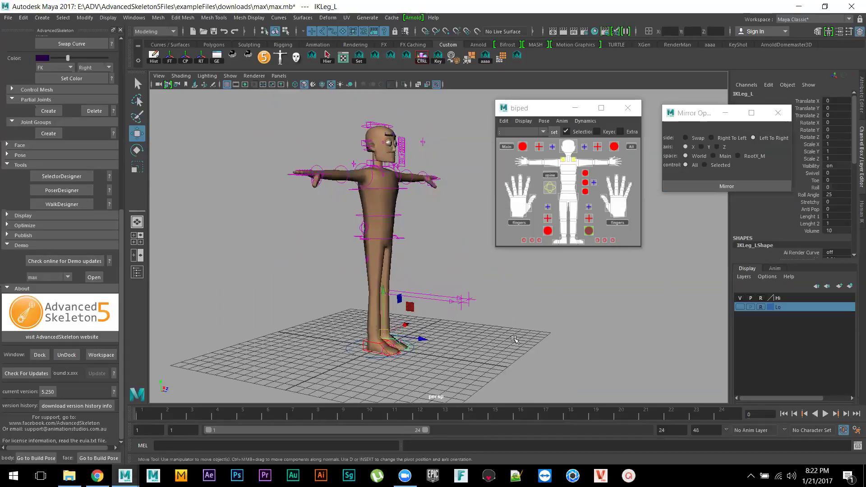
left_click_drag(514, 319, 485, 307, "alt")
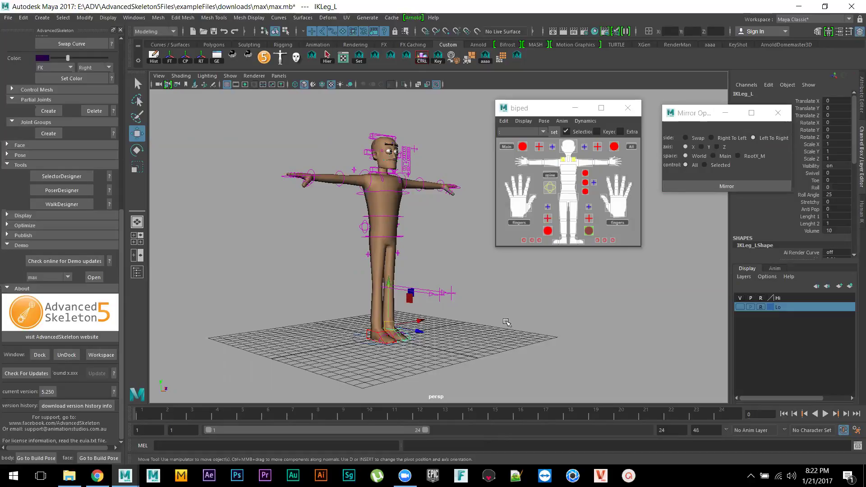
scroll(467, 318, "down", 3)
scroll(455, 311, "down", 1)
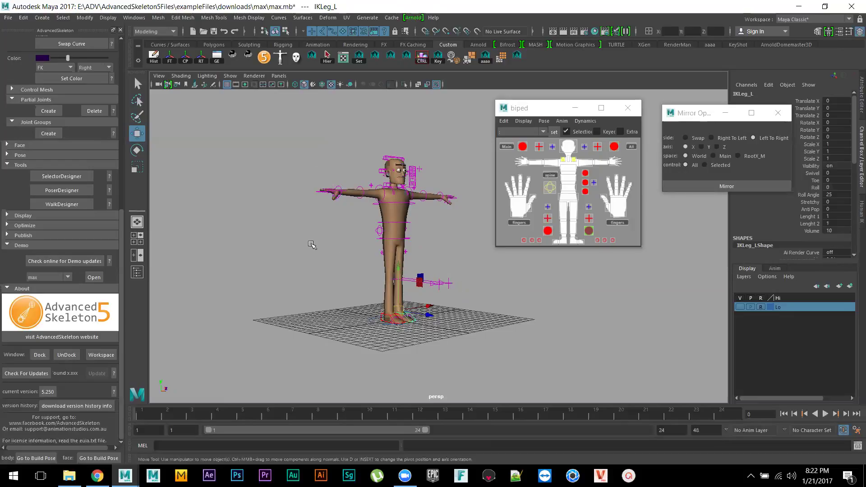
right_click_drag(313, 265, 371, 315, "alt")
left_click_drag(376, 322, 357, 317, "alt")
mouse_move(356, 317)
right_mouse_down("alt")
mouse_move(371, 327)
mouse_move(362, 316)
right_mouse_up("alt")
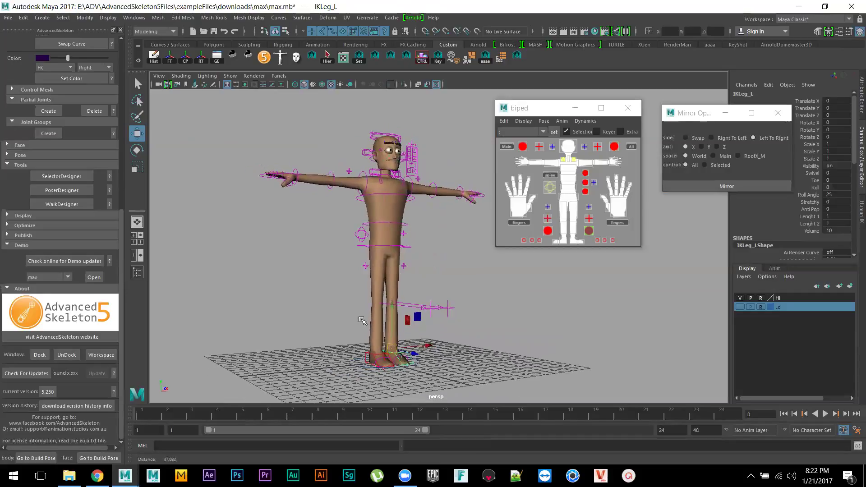
left_click(364, 232)
mouse_move(485, 331)
left_mouse_down("alt")
mouse_move(465, 314)
mouse_move(477, 318)
left_mouse_up("alt")
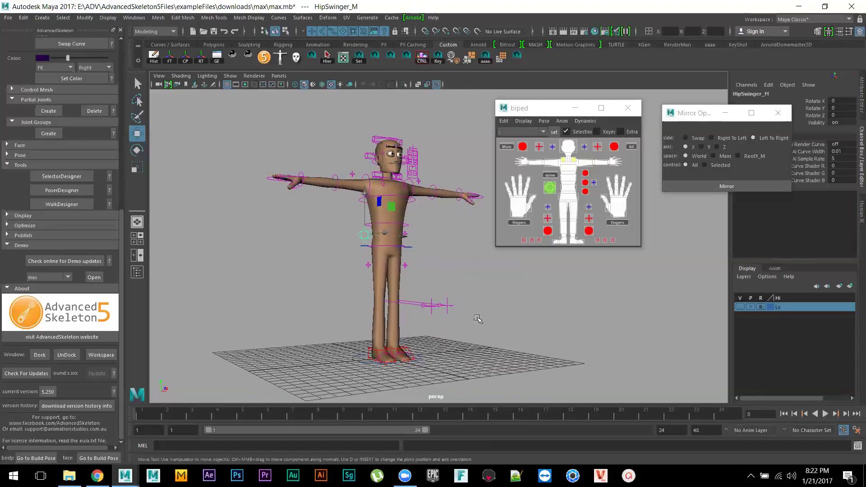
- Deselect the hip swinger, reframe max, and open the rig_alaa afifa folder in File Explorer
left_click(518, 294)
left_click_drag(518, 294, 487, 282, "alt")
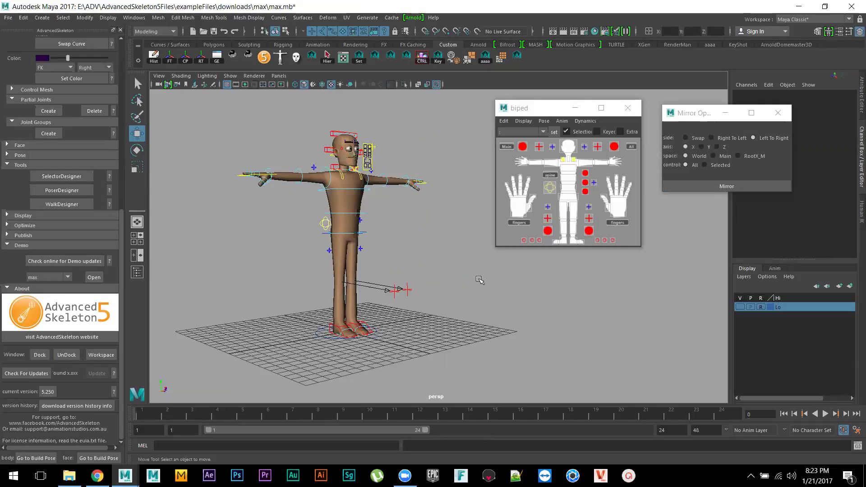
mouse_move(428, 300)
left_mouse_down("alt")
mouse_move(411, 290)
mouse_move(456, 314)
mouse_move(437, 293)
left_mouse_up("alt")
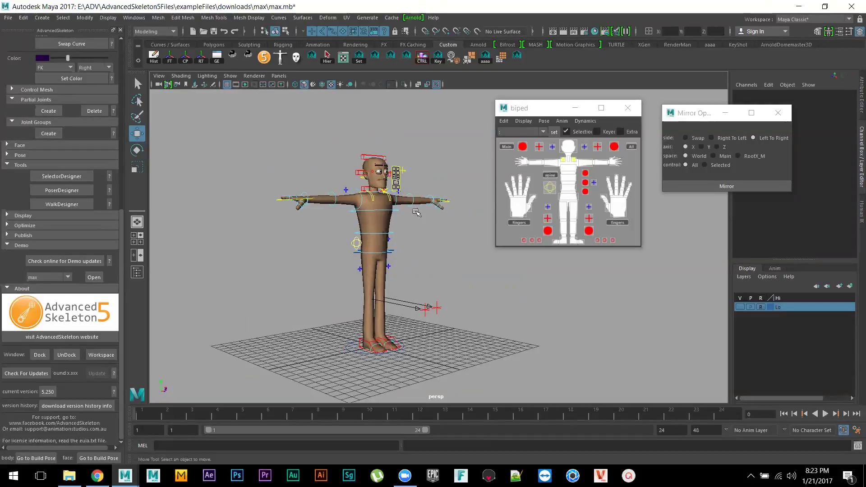
mouse_move(457, 314)
left_mouse_down("alt")
mouse_move(429, 282)
mouse_move(413, 289)
mouse_move(444, 307)
left_mouse_up("alt")
right_click_drag(445, 307, 497, 352, "alt")
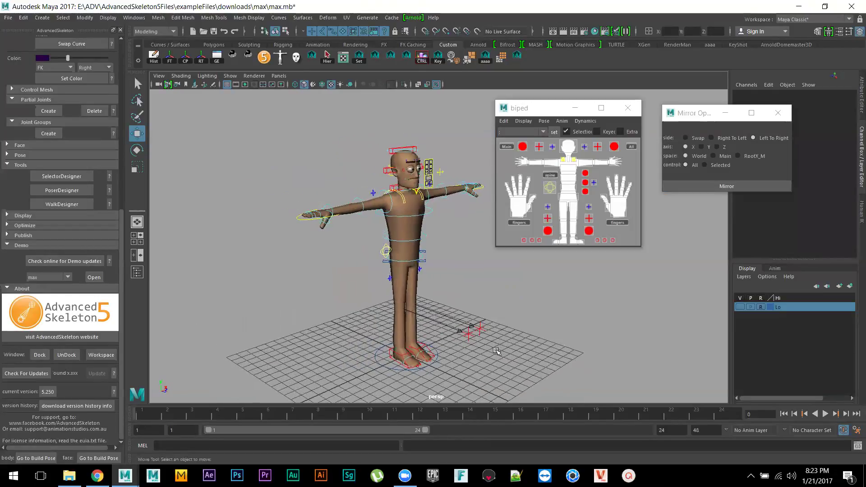
left_click(69, 476)
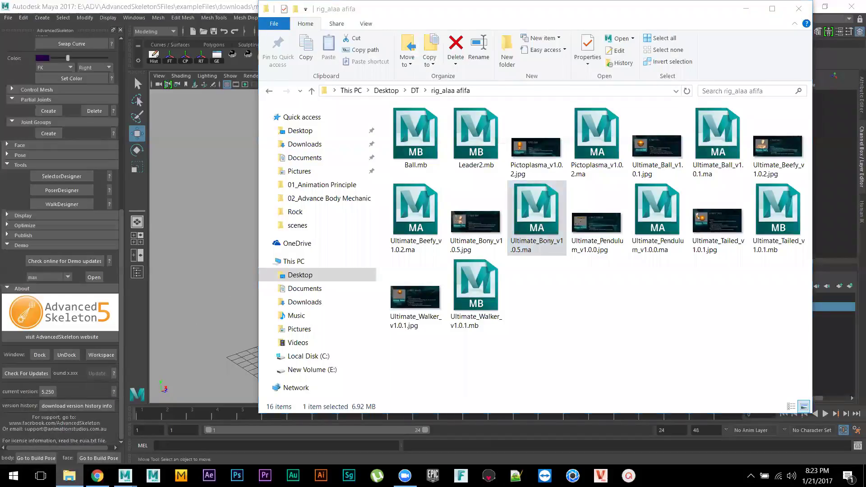
- Browse E: > Alaa2 Afifah > 01_Animation Principle and play '23 overlap Into Character'
right_click(69, 476)
left_click(40, 415)
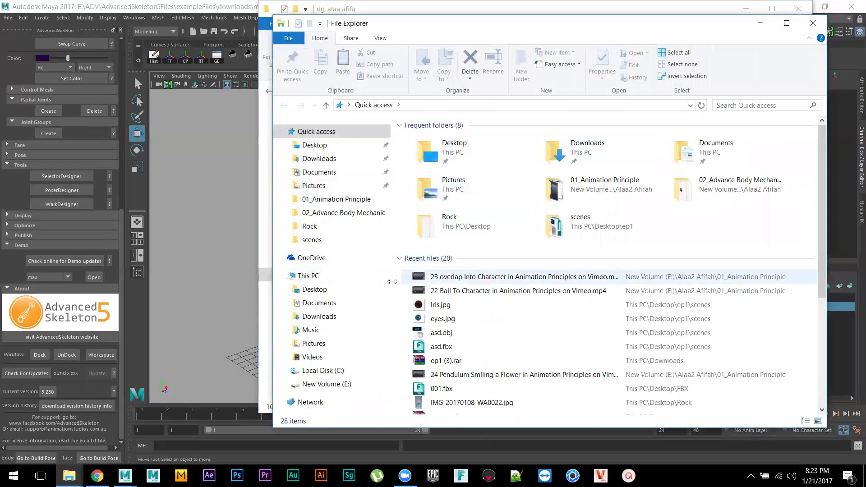
left_click(312, 276)
double_click(493, 291)
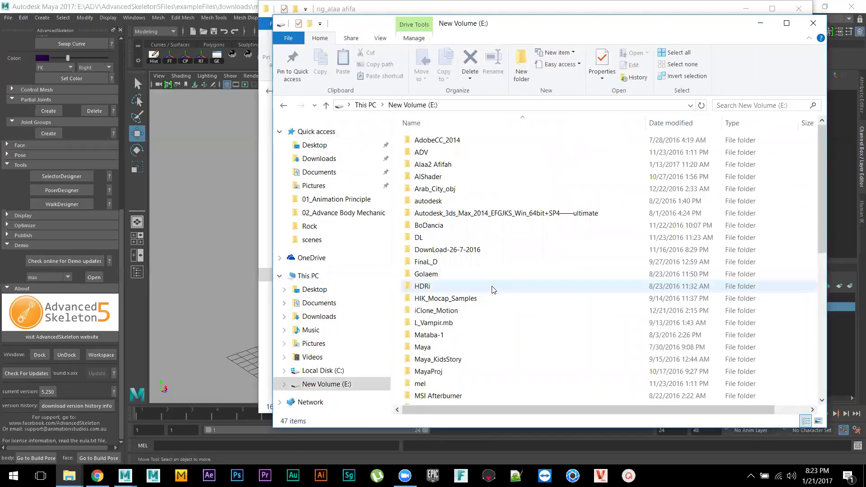
left_click(443, 153)
double_click(443, 164)
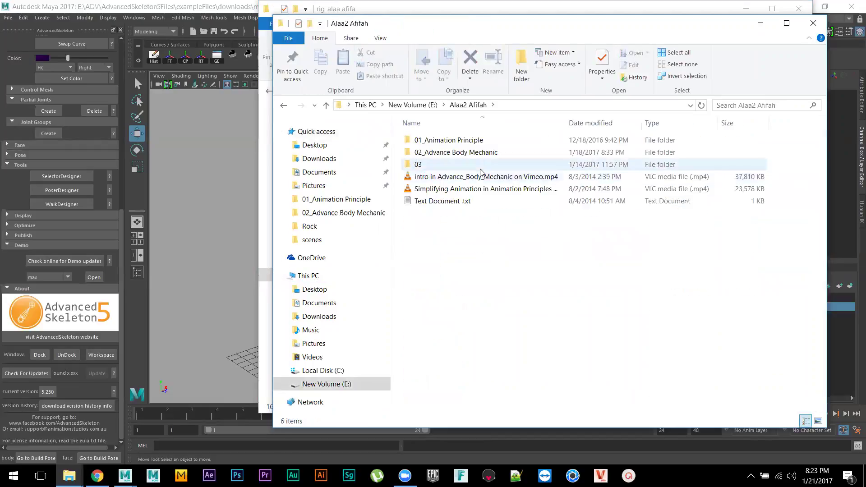
double_click(454, 141)
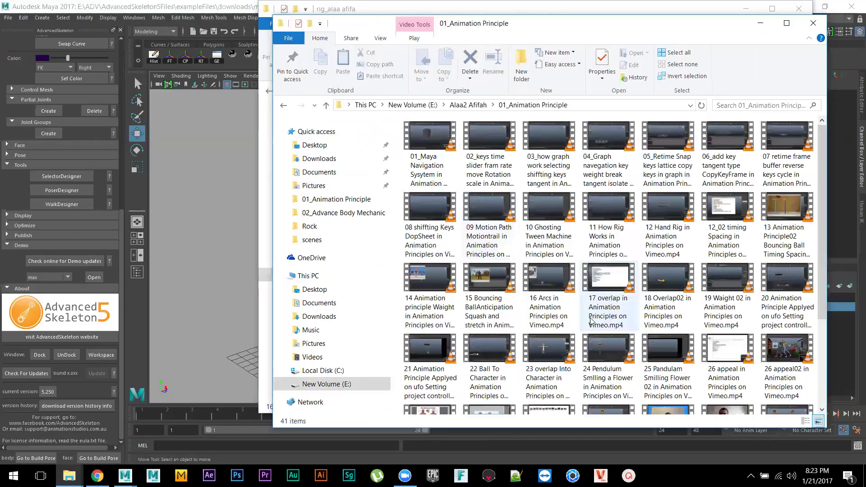
left_click(567, 345)
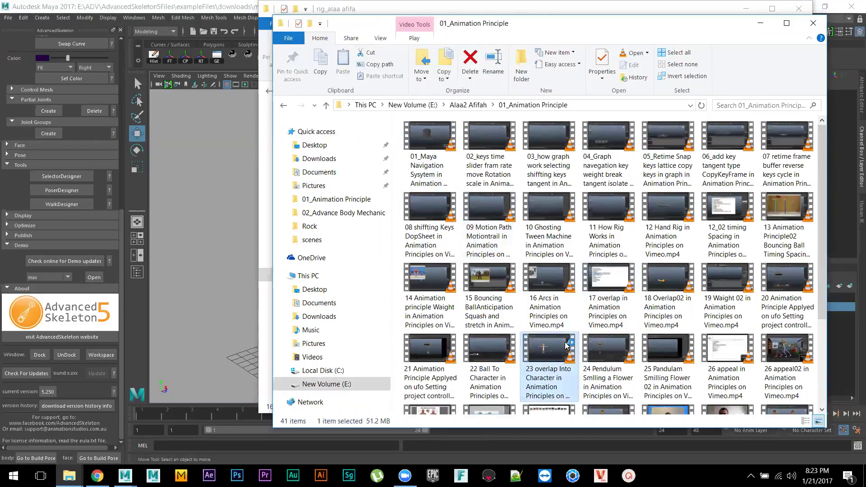
double_click(567, 345)
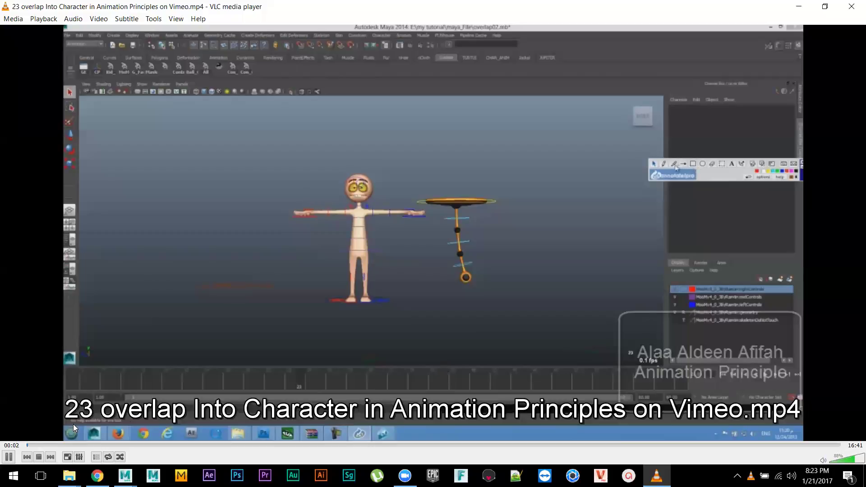
- Pause and skim the video's opening, jumping from 00:43 to about 03:17
left_click(9, 457)
left_click(62, 445)
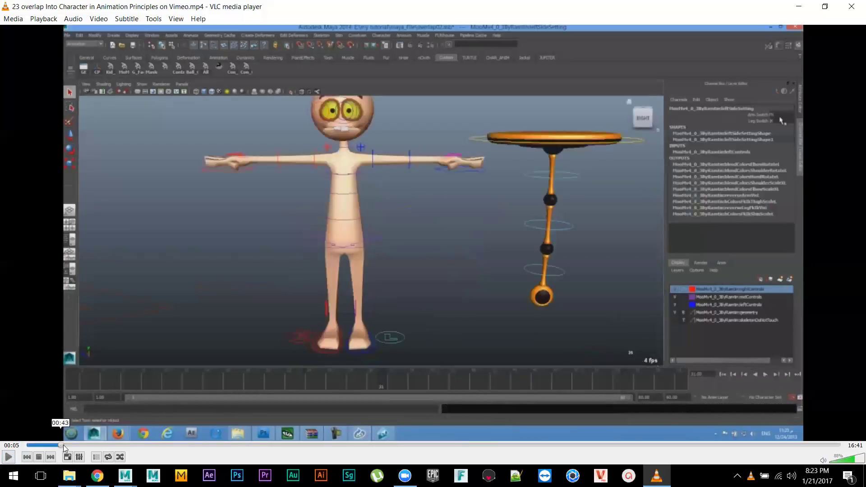
left_click(94, 443)
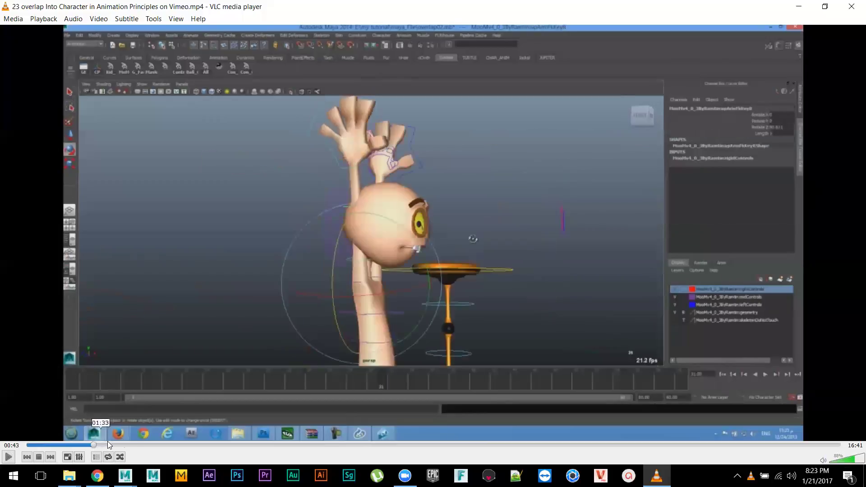
left_click(8, 457)
left_click(131, 446)
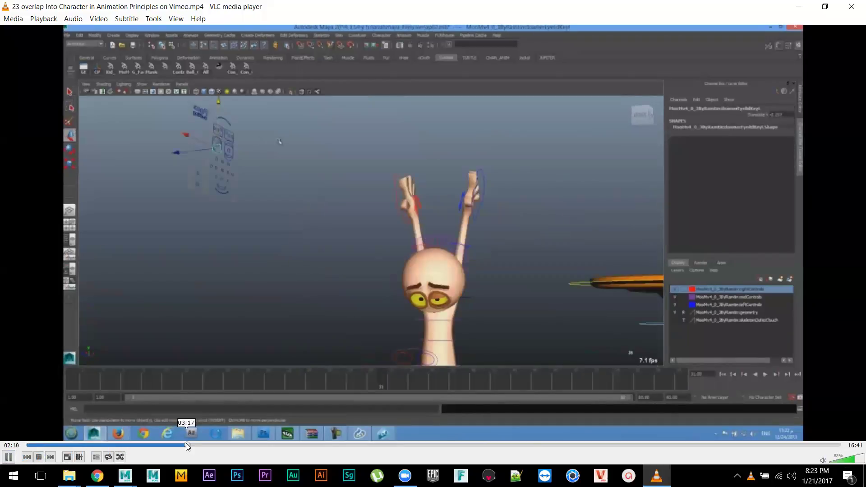
left_click(186, 443)
right_click(450, 327)
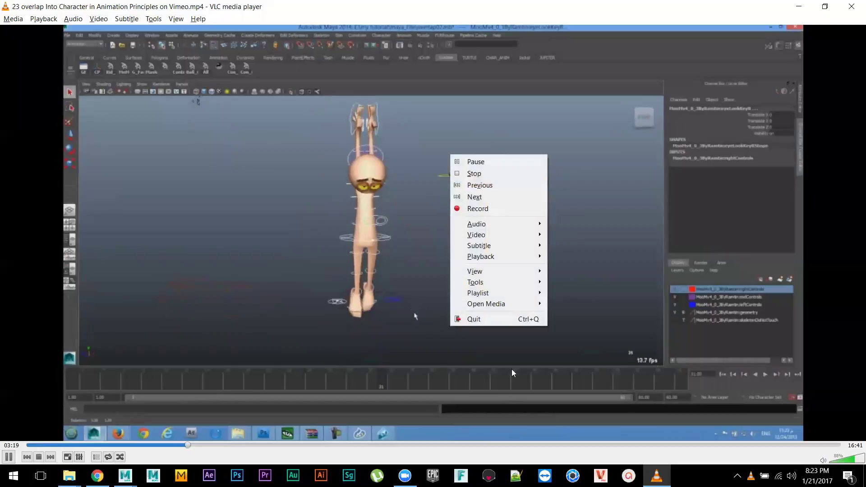
- Jump near the end, watching from about 15:35 through 16:18
left_click(789, 446)
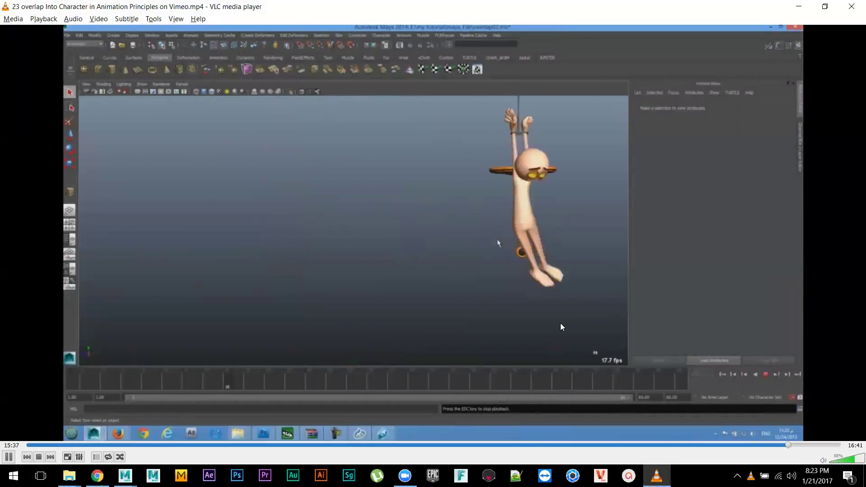
right_click(544, 311)
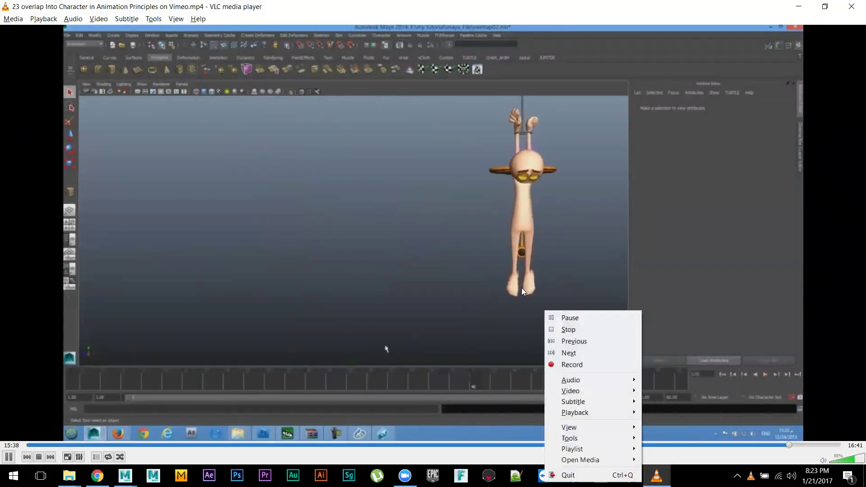
left_click(788, 445)
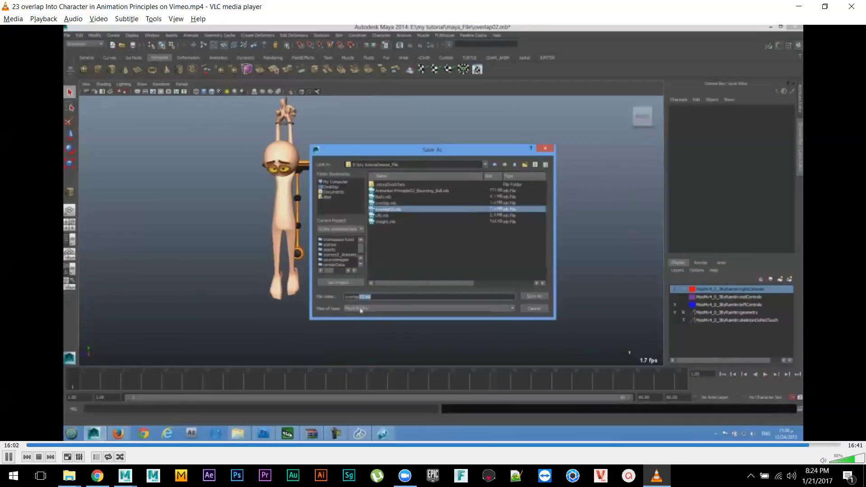
left_click(816, 446)
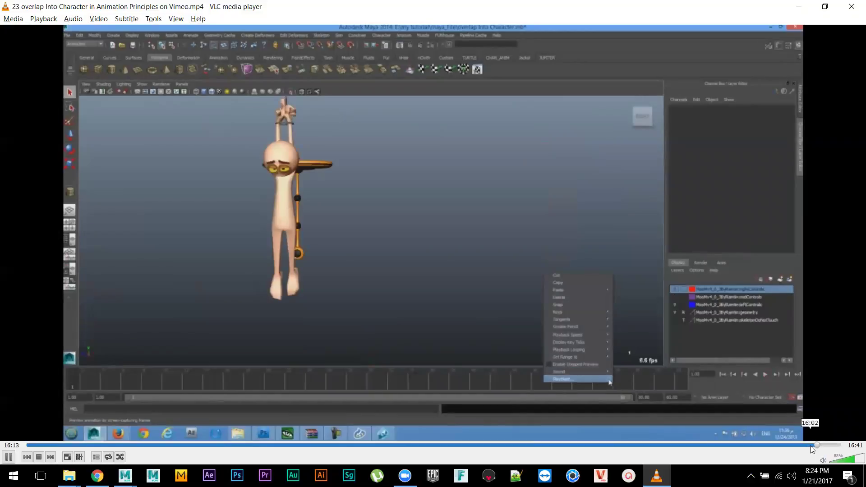
left_click(822, 446)
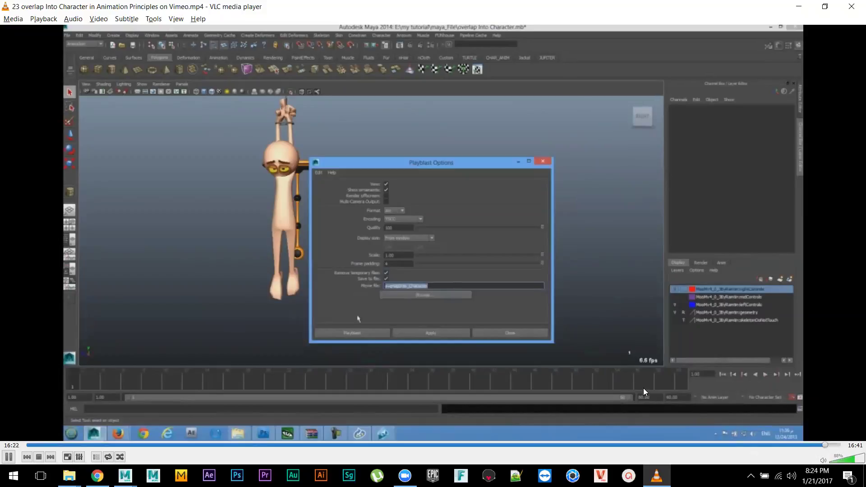
- Watch fullscreen from about 15:33, then exit fullscreen
double_click(455, 286)
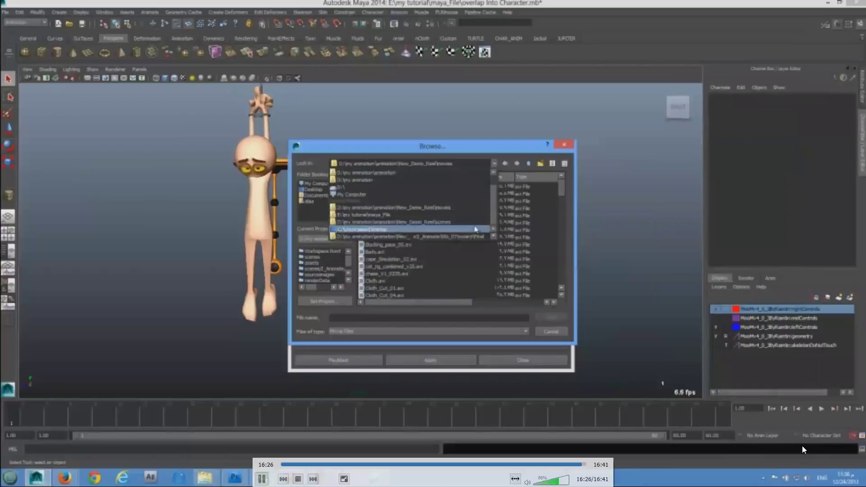
left_click(573, 464)
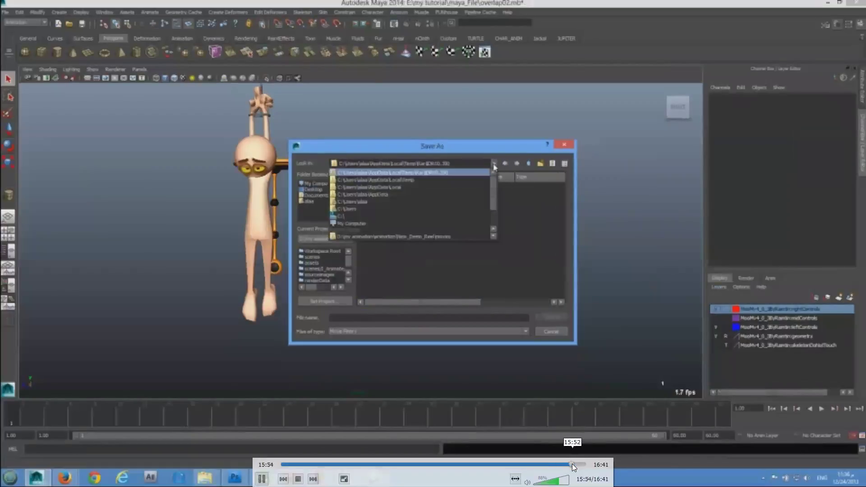
left_click(565, 464)
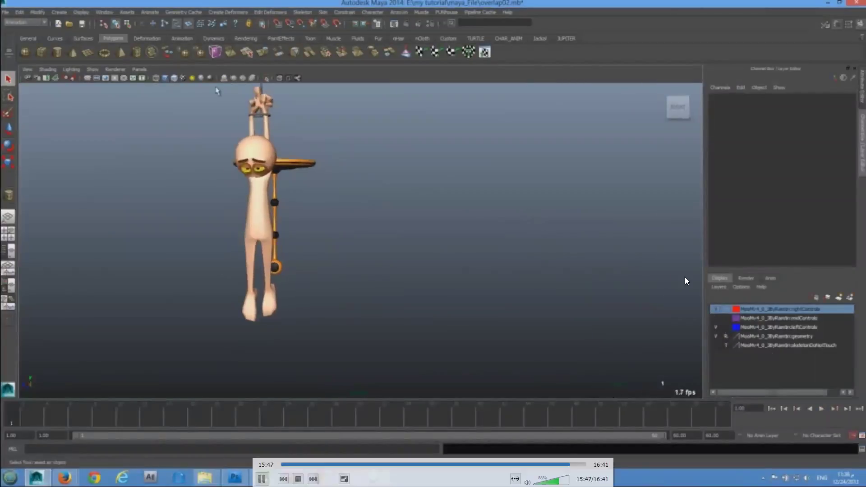
double_click(584, 252)
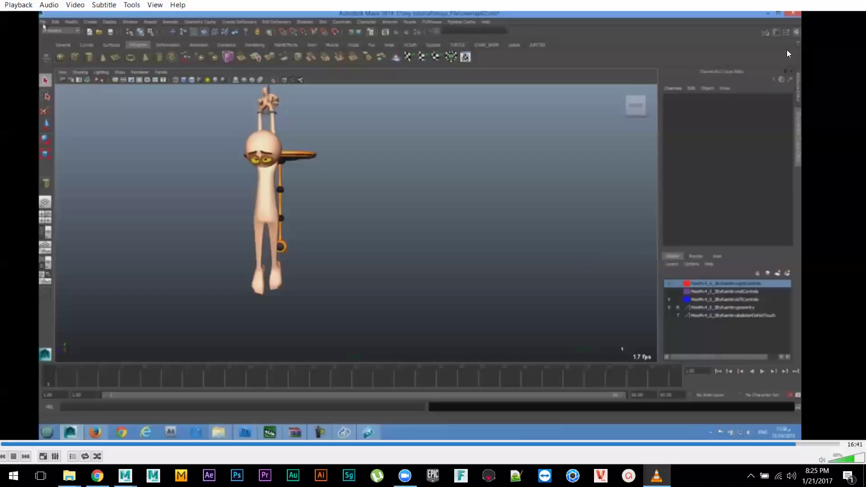
- Close VLC, return to Maya, and frame max from the front
left_click(853, 7)
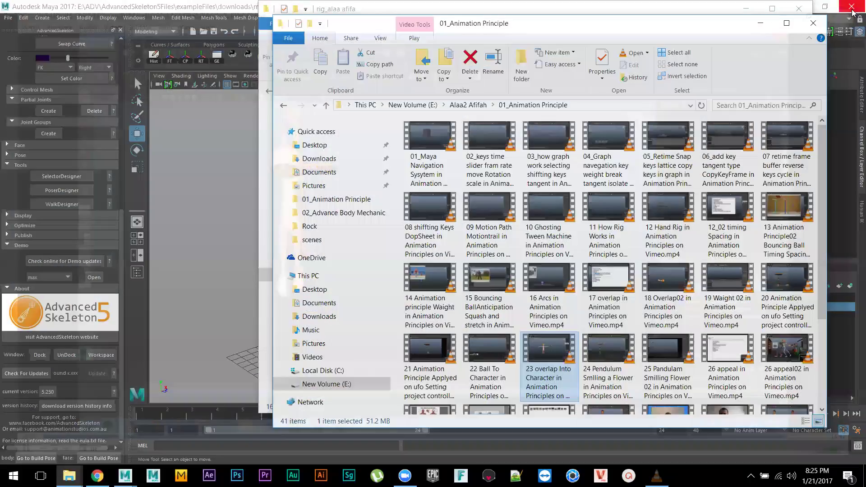
left_click(232, 216)
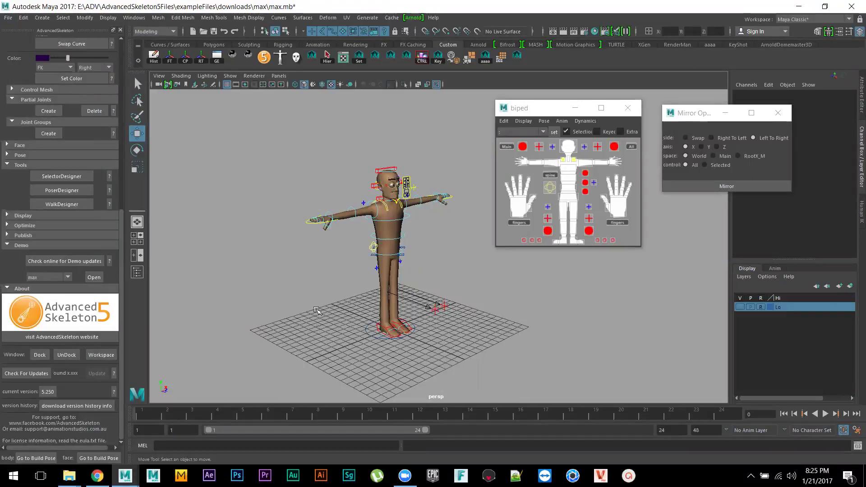
left_click_drag(327, 314, 350, 332, "alt")
right_click_drag(350, 332, 354, 334, "alt")
left_click_drag(353, 334, 347, 329, "alt")
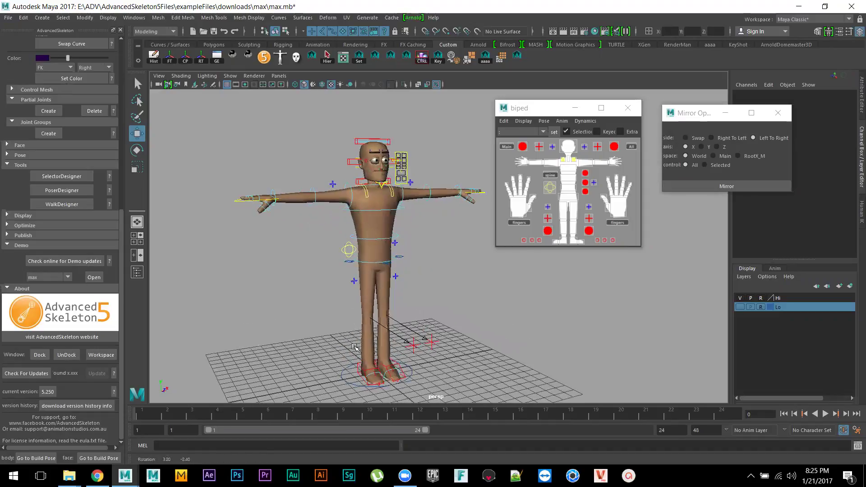
left_click_drag(418, 326, 435, 323, "alt")
- Play the timeline with Alt+V, then select FKShoulder_L with the Rotate tool
key("alt+v")
key("alt+v")
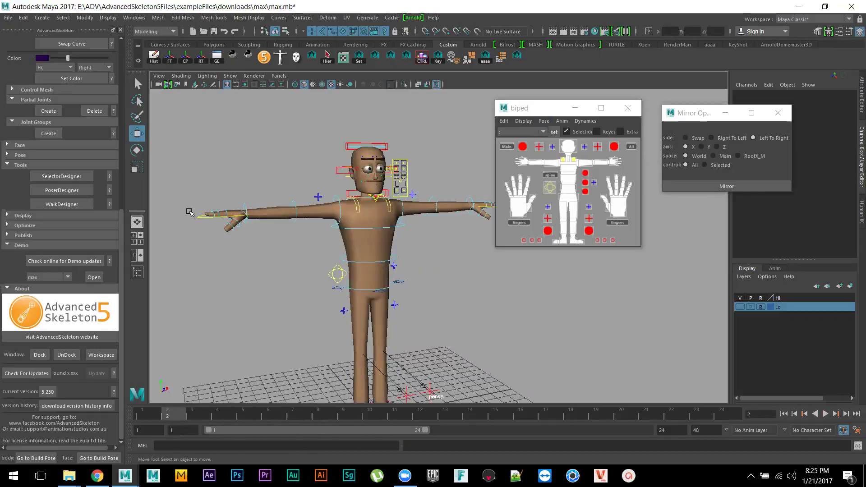
right_click_drag(383, 265, 372, 204, "alt")
right_click_drag(420, 218, 447, 229, "alt")
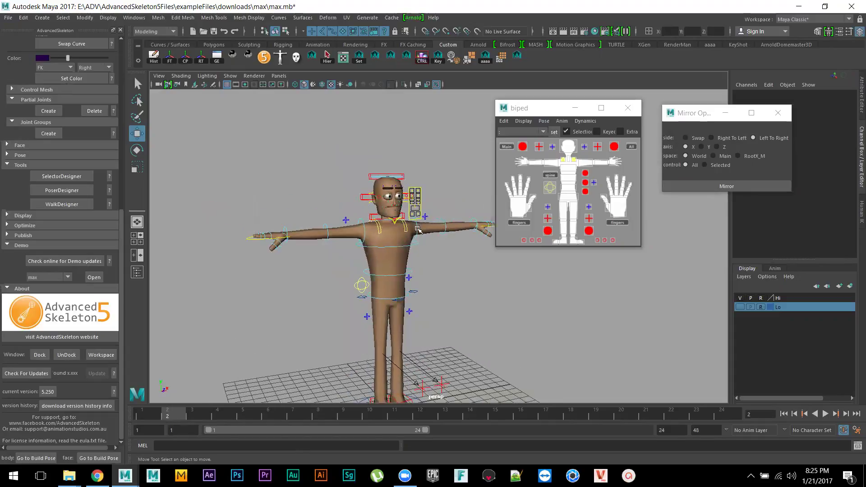
left_click(417, 229)
left_click_drag(460, 258, 452, 277, "alt")
key("e")
right_click_drag(452, 277, 565, 438, "alt")
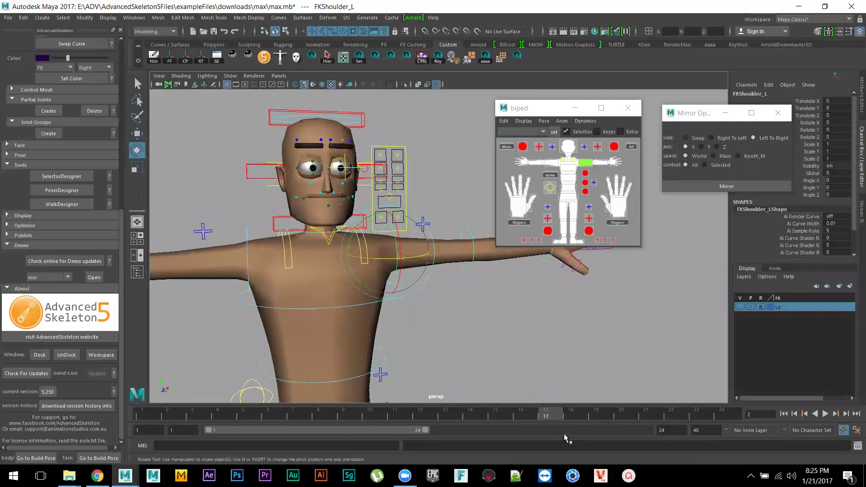
- Try raising the left arm with FKShoulder_L, then undo the rotation
middle_click_drag(527, 362, 572, 366, "alt")
left_click_drag(530, 110, 573, 93)
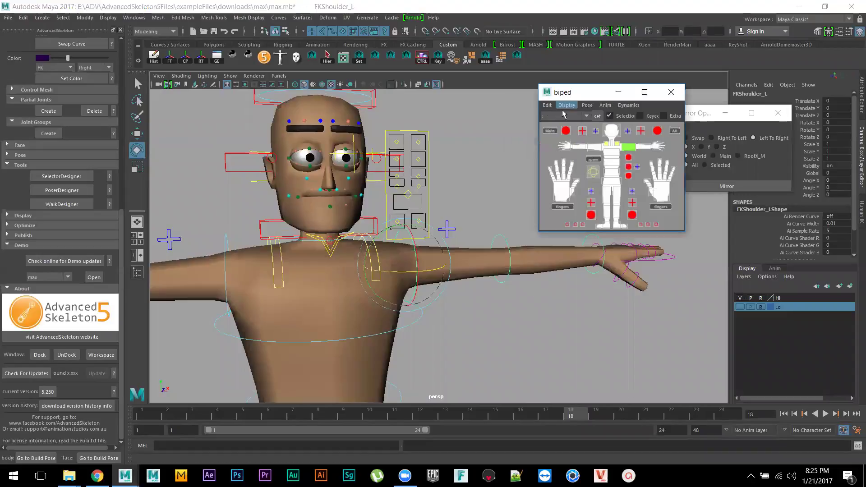
left_click_drag(459, 311, 426, 314, "alt")
left_click_drag(390, 234, 382, 293)
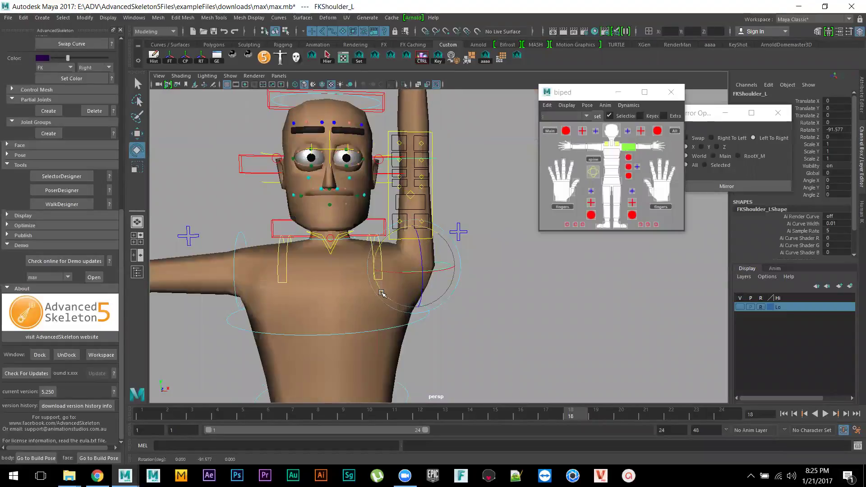
key("ctrl+z")
- Rotate FKScapula_L upward and raise the right arm vertical with FKShoulder_R
left_click(377, 248)
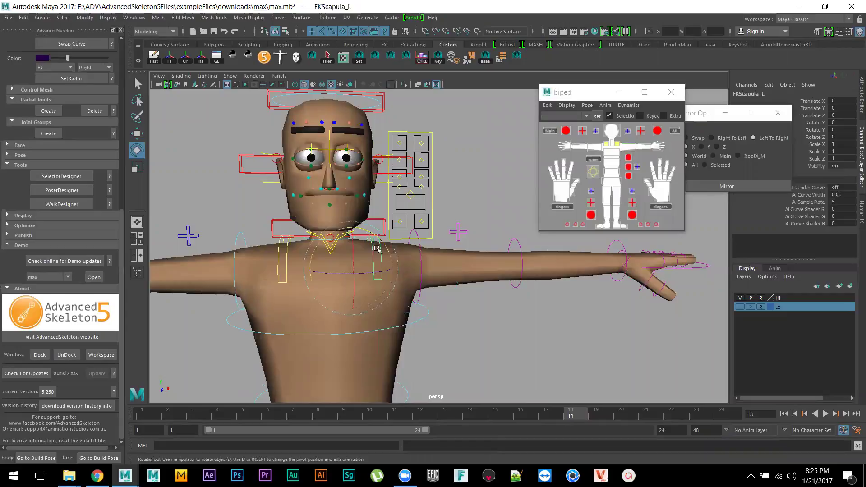
left_click_drag(357, 230, 372, 265)
left_click(422, 268)
left_click(247, 235)
left_click_drag(253, 233, 290, 282)
- Hide the rig controls through the picker's Display options
scroll(439, 353, "down", 4)
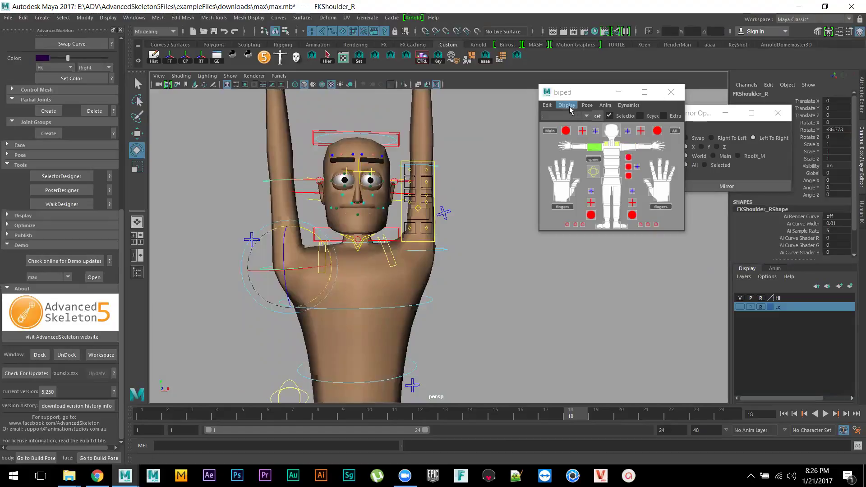
left_click(570, 110)
left_click(576, 118)
right_click_drag(457, 250, 591, 330, "alt")
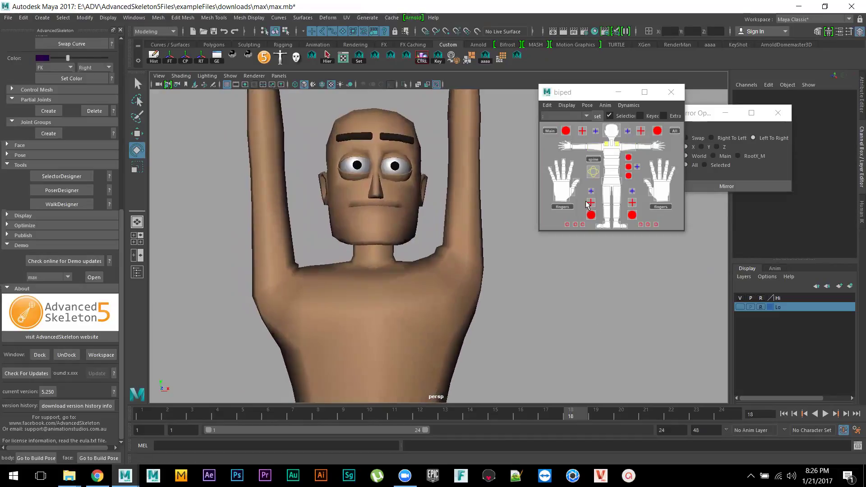
- Show the rig controls again and select FKScapula_L
left_click(570, 110)
left_click(575, 117)
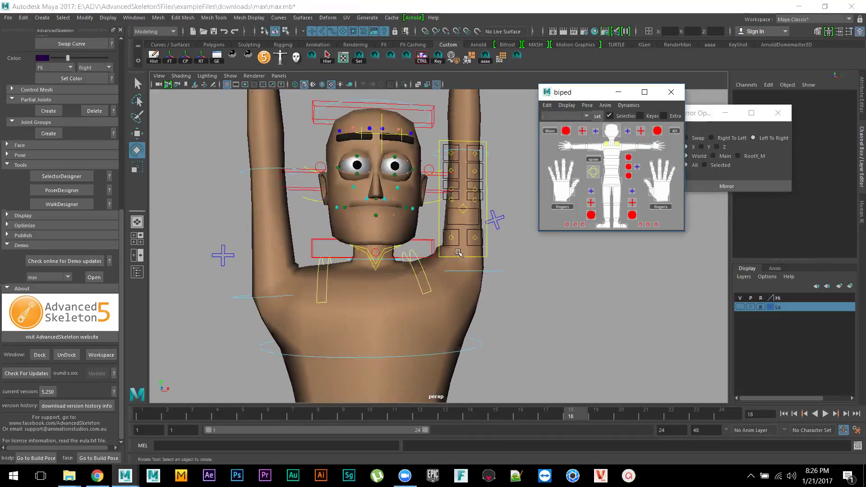
left_click(420, 266)
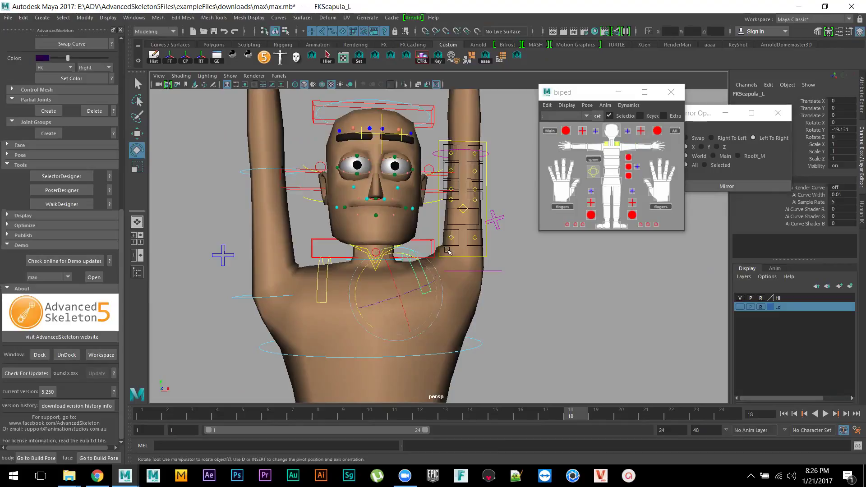
right_click_drag(518, 327, 490, 296, "alt")
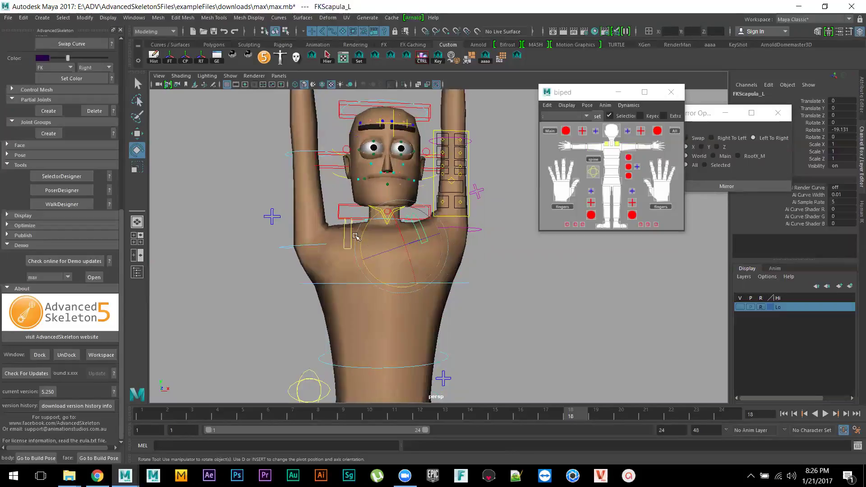
- Rotate FKScapula_R and FKShoulder_R to lift the right arm overhead, then select FKShoulder_L
left_click(343, 227)
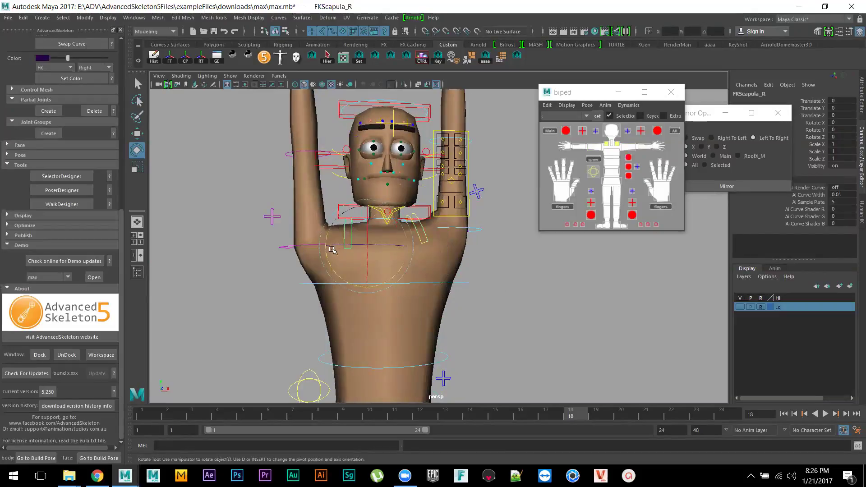
left_click_drag(327, 237, 338, 218)
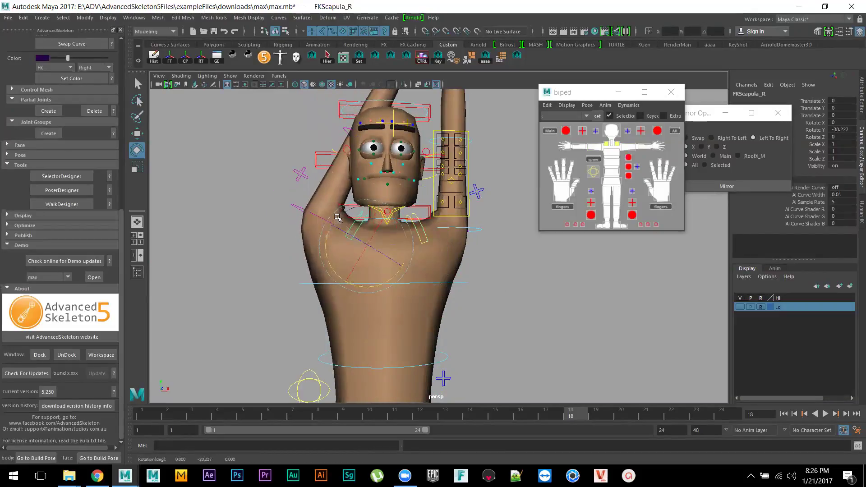
left_click(302, 207)
left_click_drag(296, 175, 283, 194)
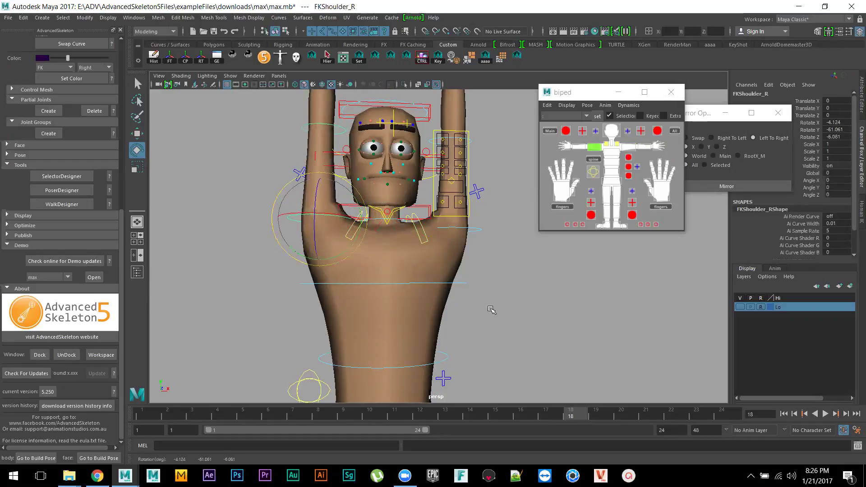
scroll(492, 310, "down", 4)
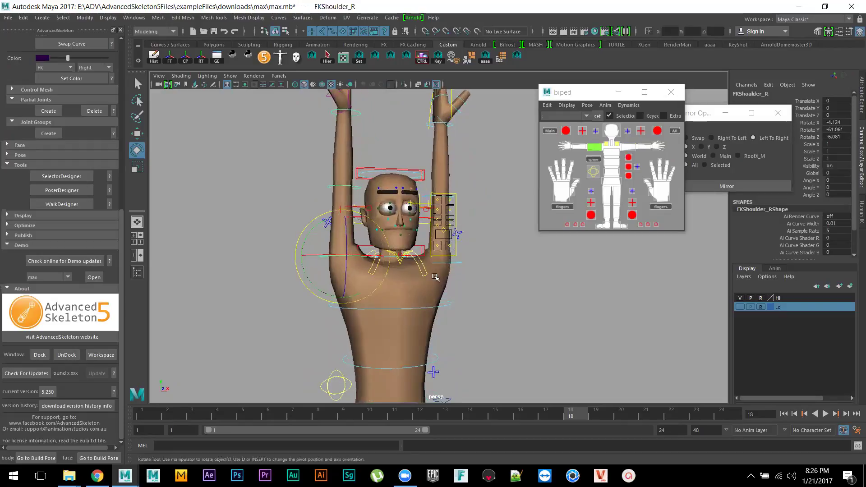
left_click_drag(312, 234, 321, 230)
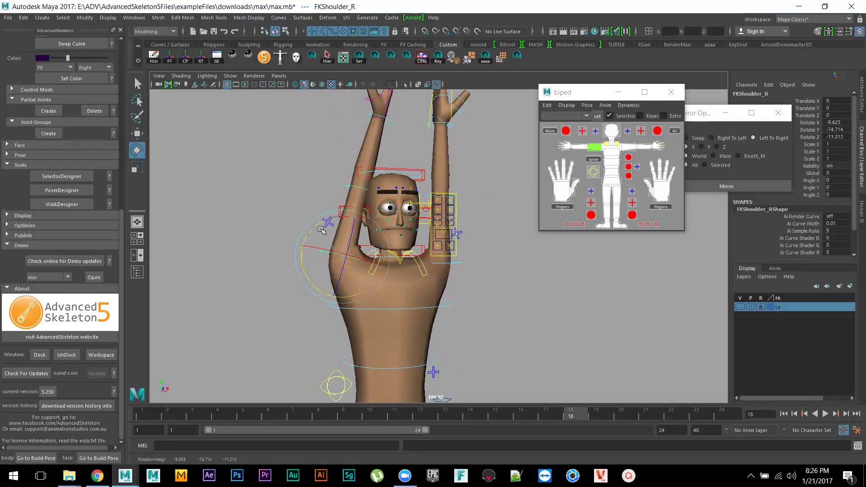
left_click(467, 263, "shift")
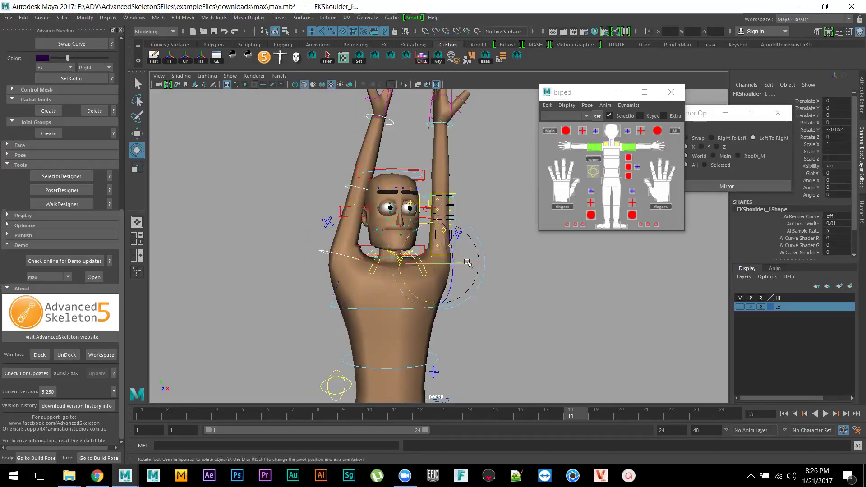
left_click_drag(409, 235, 441, 269, "alt")
- Rotate FKShoulder_R and FKShoulder_L so the raised hands meet overhead
left_click(369, 268)
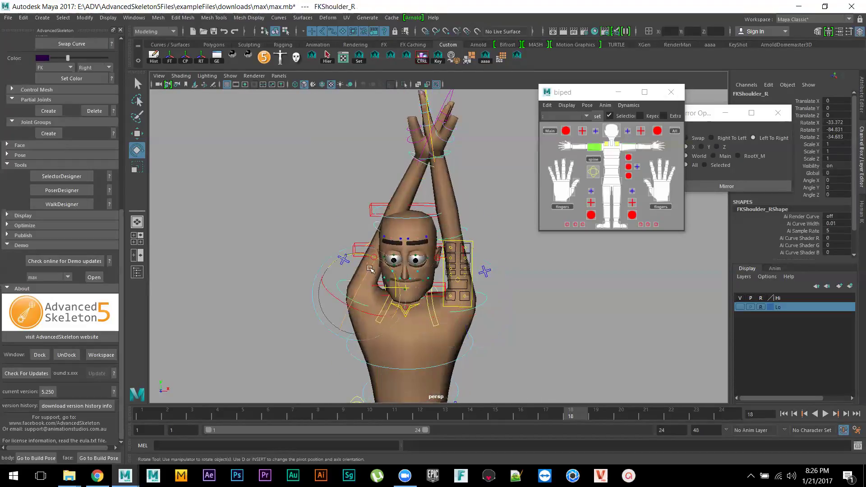
left_click_drag(365, 256, 380, 267)
left_click_drag(494, 234, 486, 294, "alt")
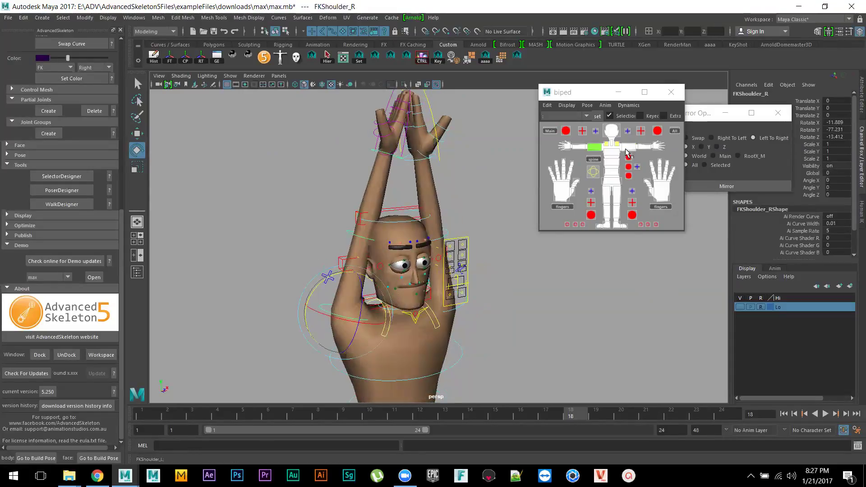
left_click(628, 147)
left_click_drag(430, 273, 424, 274)
- Bend FKWrist_L and FKWrist_R outward
left_click(654, 148)
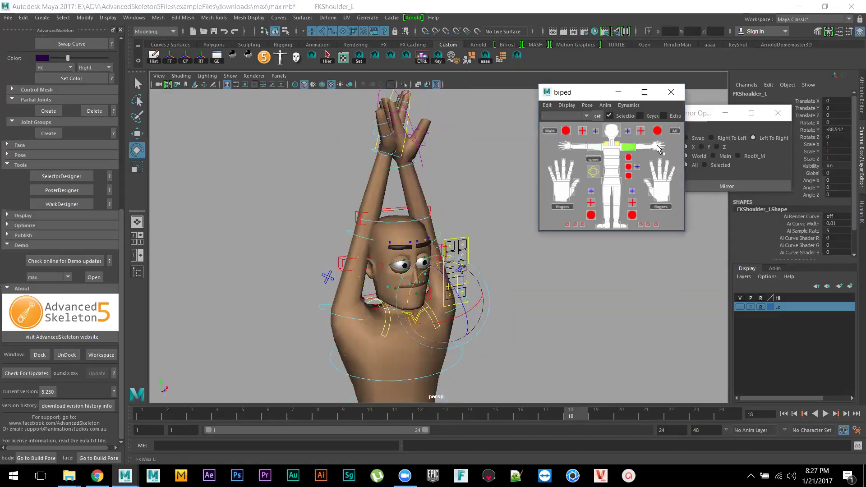
left_click_drag(368, 160, 394, 180)
scroll(466, 257, "up", 3)
left_click(562, 189)
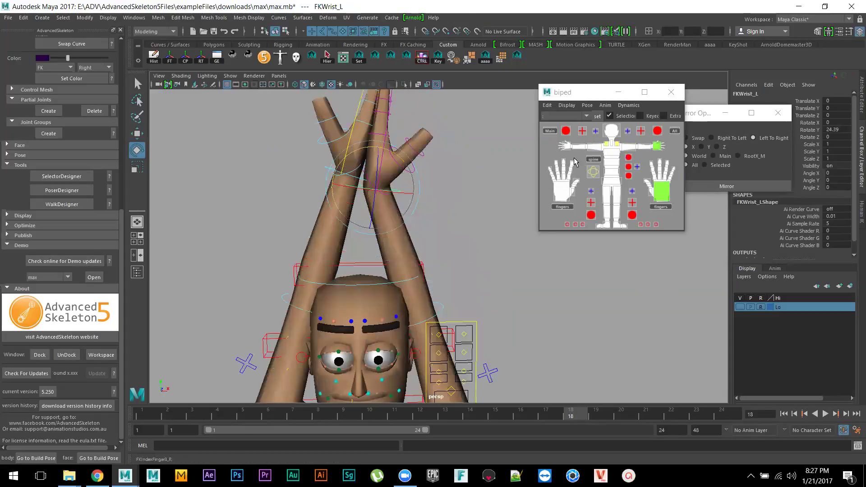
left_click_drag(369, 142, 348, 144)
- Hide the rig controls via the picker's Display > Controls
left_click(570, 107)
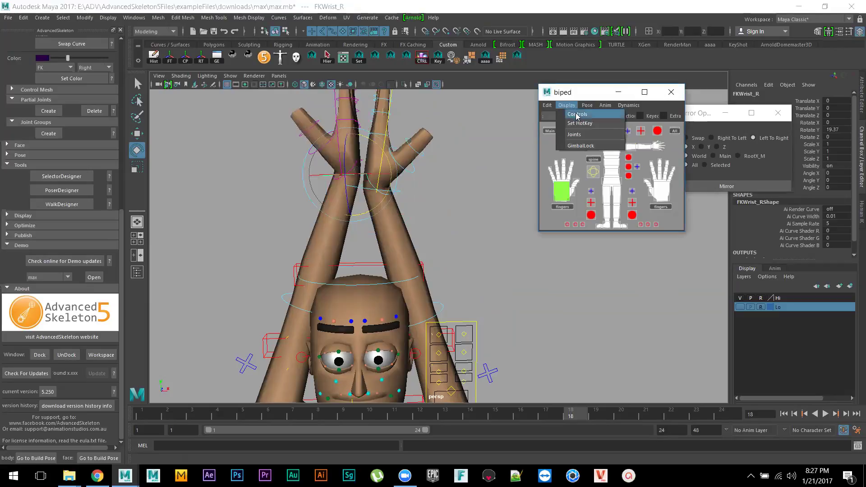
left_click(577, 114)
scroll(531, 203, "down", 3)
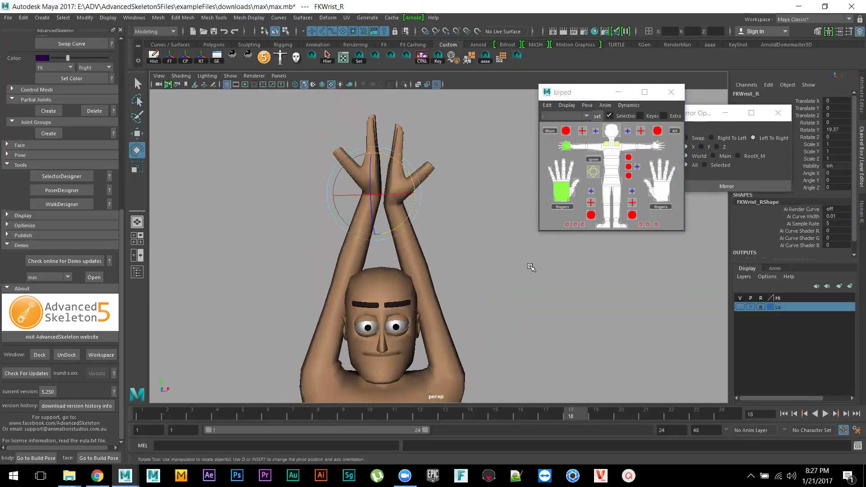
left_click_drag(499, 270, 456, 226, "alt")
- Tilt FKHead_M and FKNeck_M sideways (neck Rotate Z 15.327), then select IKArm_L
left_click(611, 131)
left_click_drag(385, 237, 394, 257)
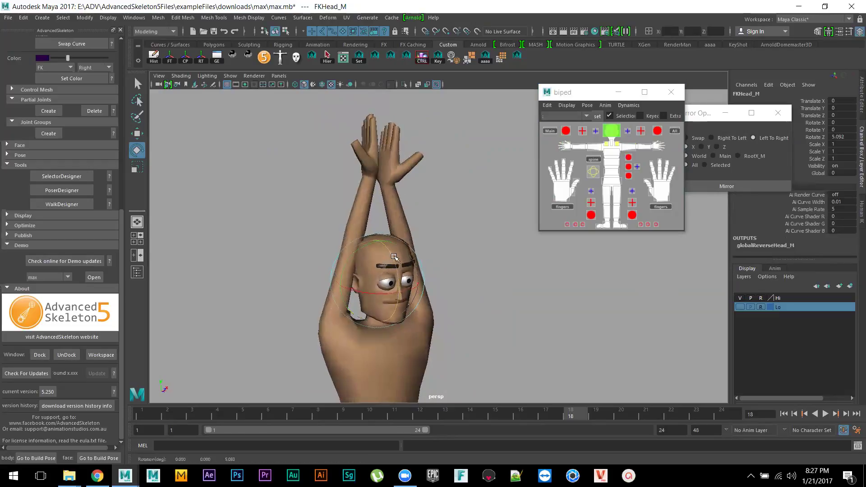
left_click(612, 144)
left_click_drag(383, 301, 406, 309)
left_click_drag(349, 330, 447, 252, "alt")
right_click_drag(446, 252, 457, 206, "alt")
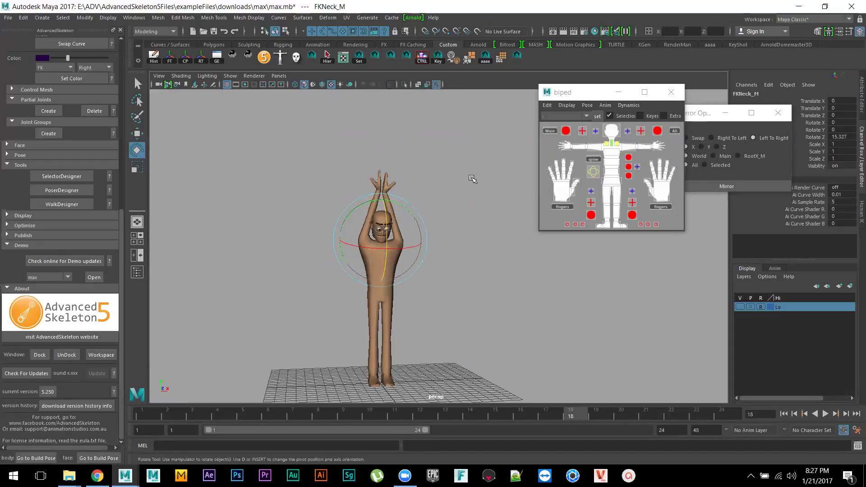
left_click(658, 130)
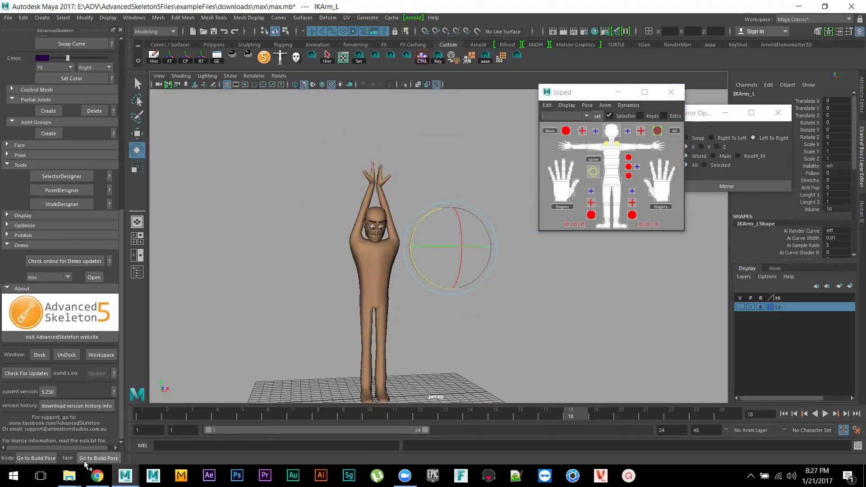
- Open the 23 overlap Into Character video from the 01_Animation Principle folder in VLC
mouse_move(97, 476)
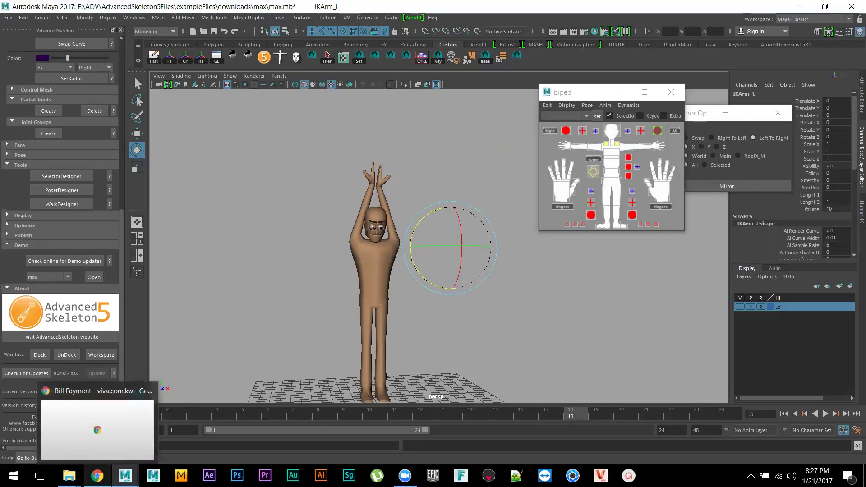
mouse_move(69, 475)
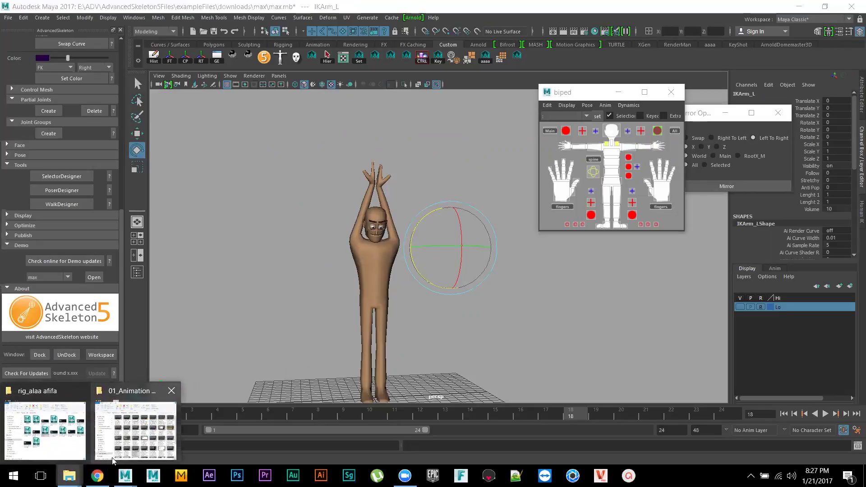
left_click(101, 449)
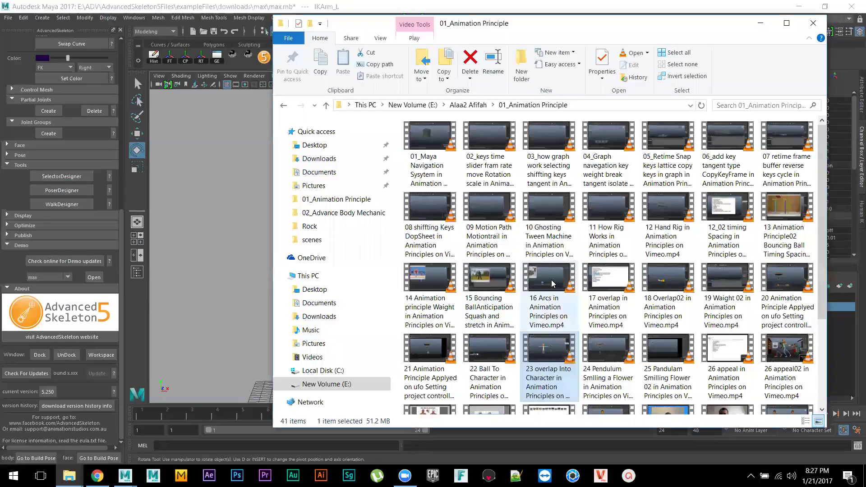
double_click(552, 282)
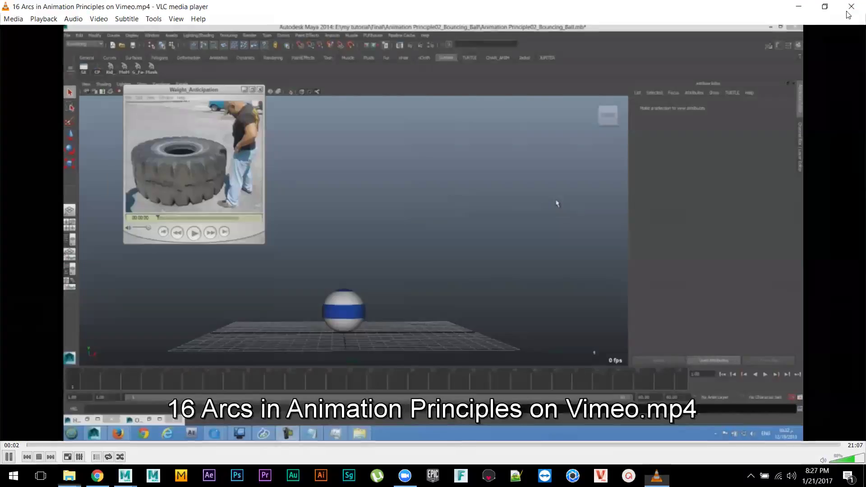
key("alt+F4")
double_click(550, 357)
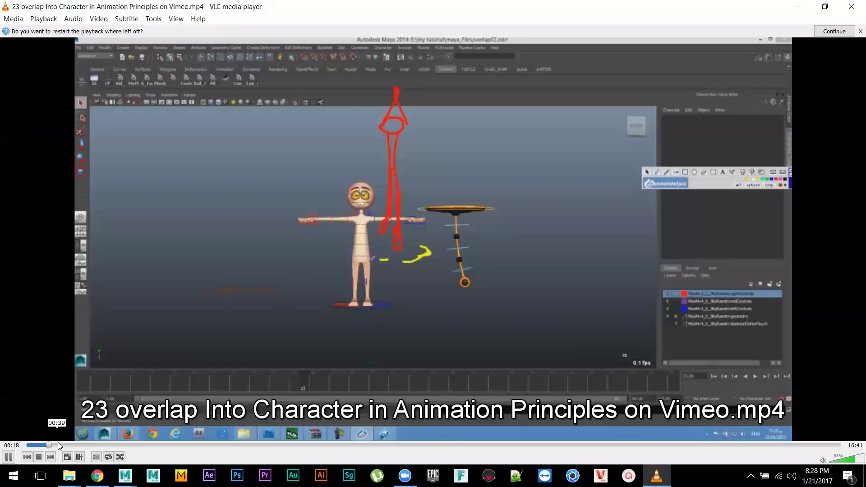
- Skim through the overlap video, pause it at 03:52, and return to Maya
left_click(59, 445)
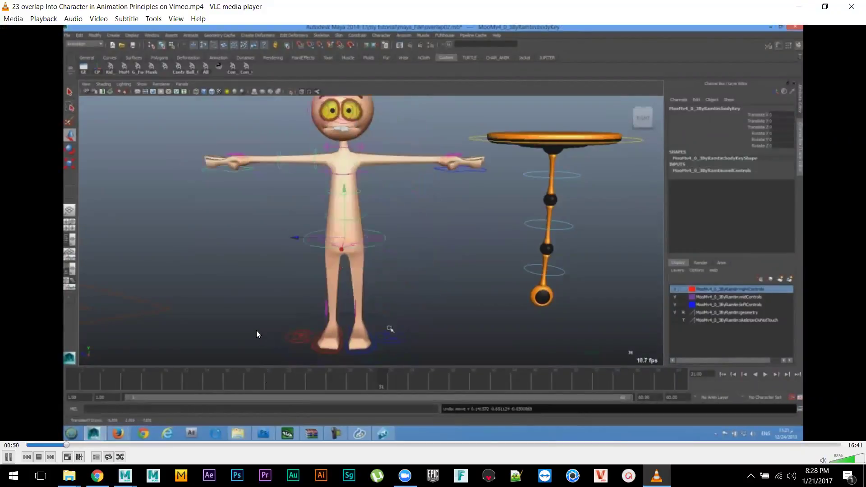
left_click(80, 444)
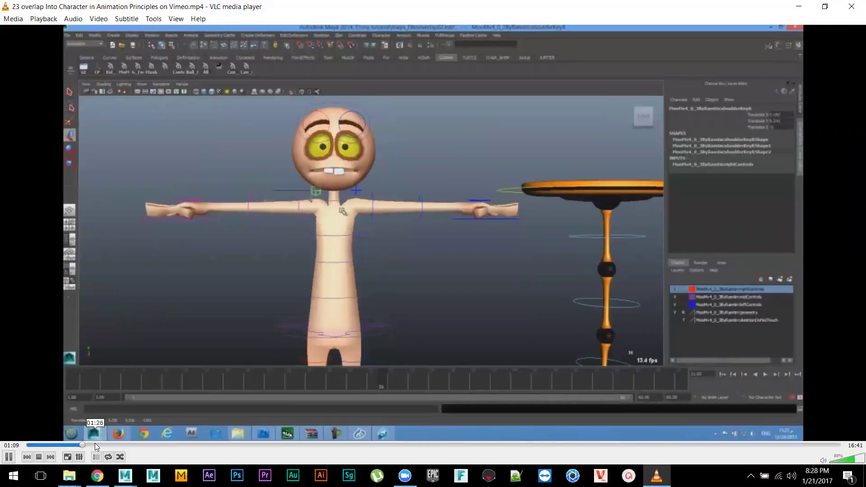
left_click(95, 443)
left_click(106, 443)
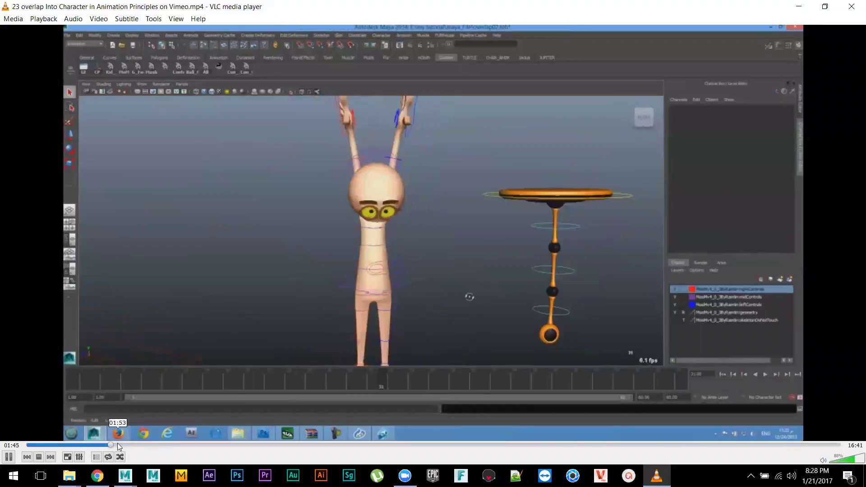
left_click(120, 443)
left_click(144, 442)
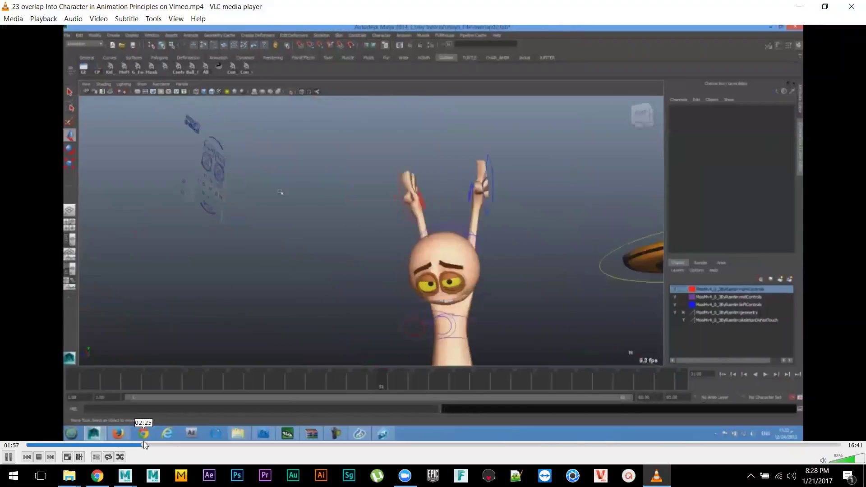
left_click(170, 445)
left_click(185, 444)
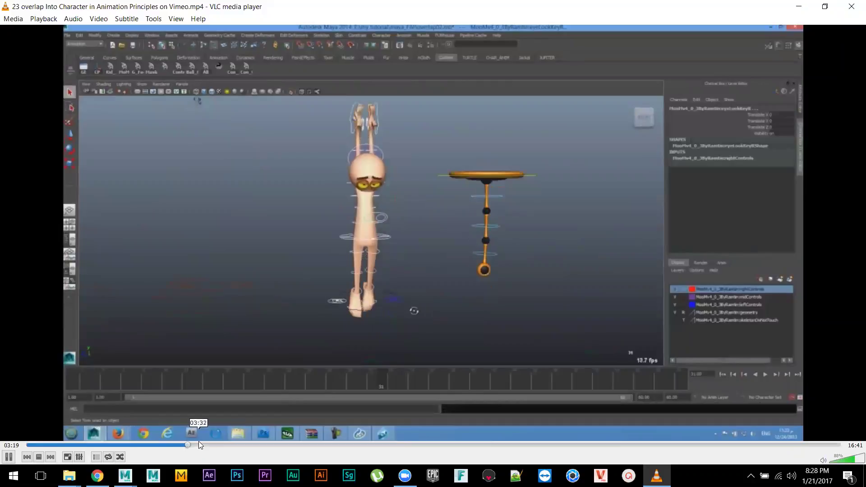
left_click(200, 445)
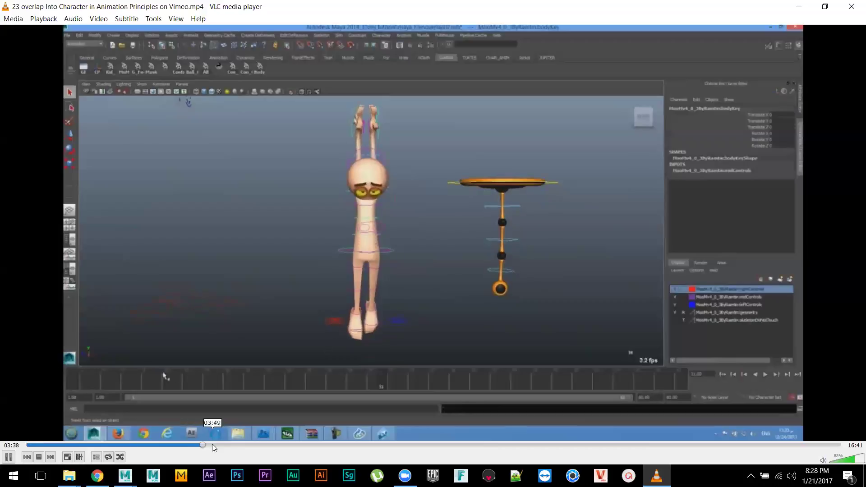
left_click(214, 445)
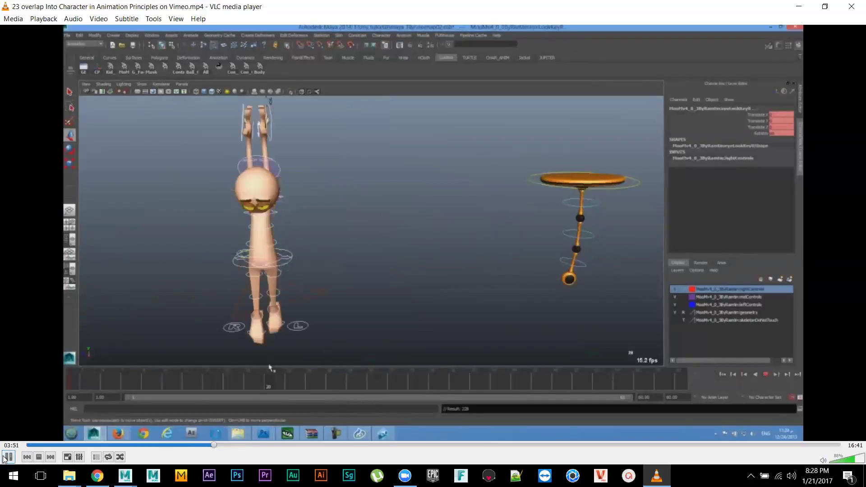
left_click(6, 458)
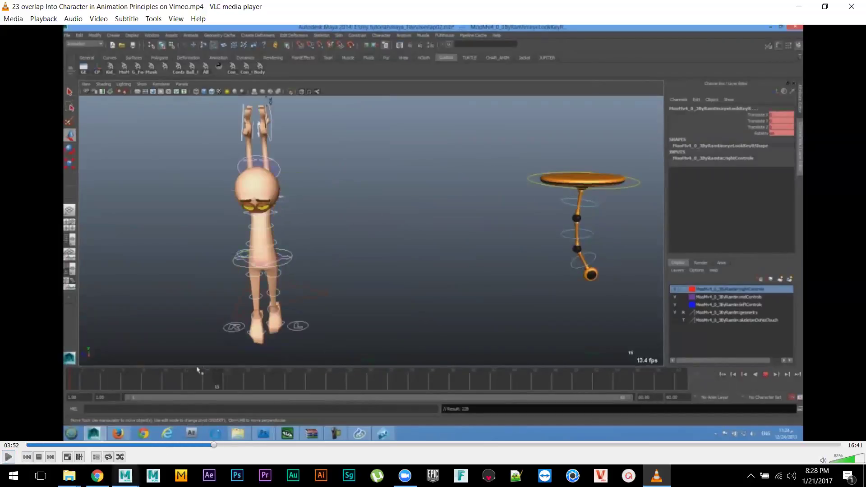
mouse_move(125, 476)
left_click(185, 427)
- Select the FKIKArm_L and FKIKArm_R switch controls and begin editing FKIKBlend in the Channel Box
right_click_drag(473, 285, 617, 314, "alt")
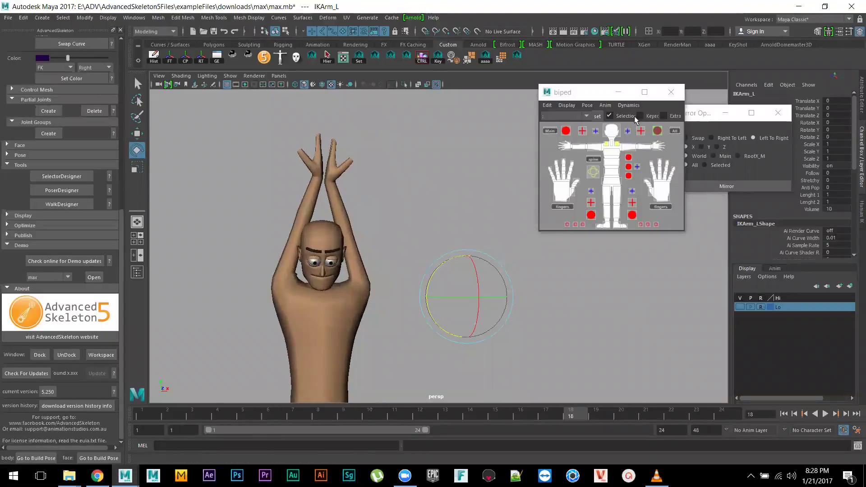
left_click(628, 131)
left_click(596, 131, "shift")
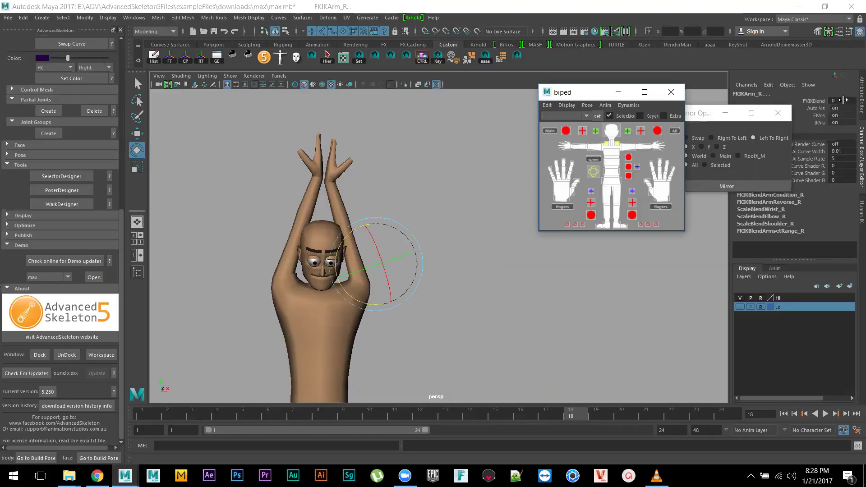
double_click(844, 100)
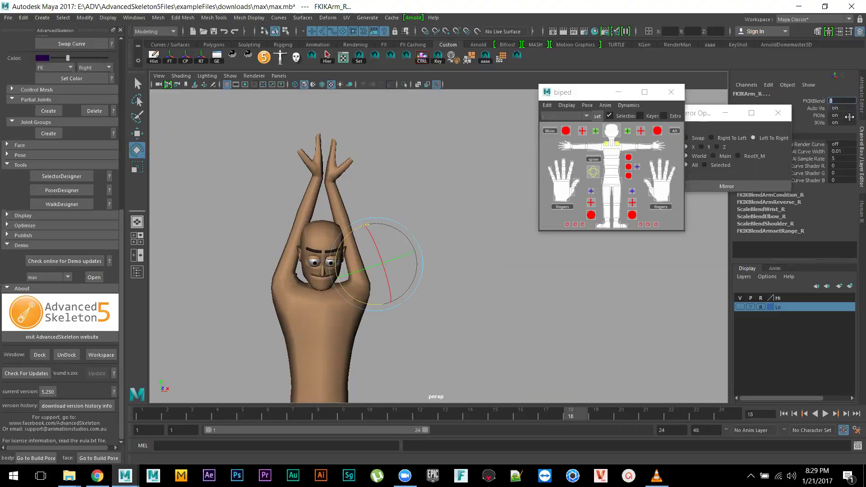
- Set FKIKBlend to 10 on FKIKArm_L and FKIKArm_R so both arms use IK
left_click(627, 131)
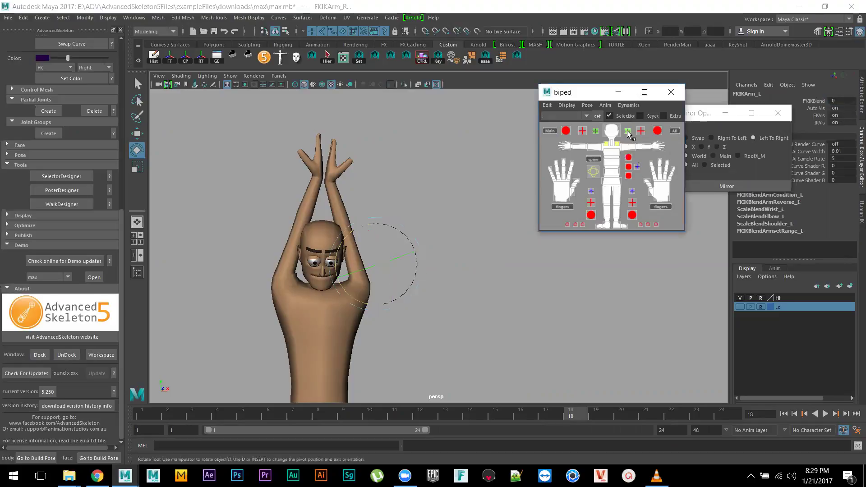
double_click(844, 100)
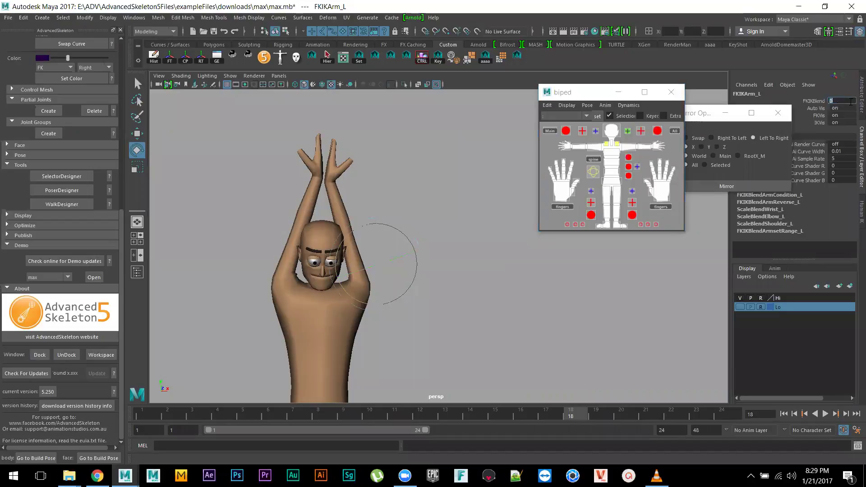
key("Return")
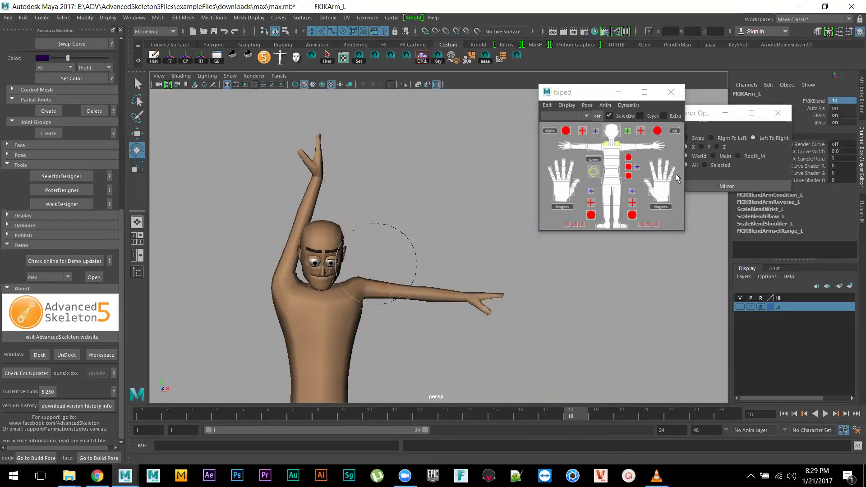
left_click(595, 131)
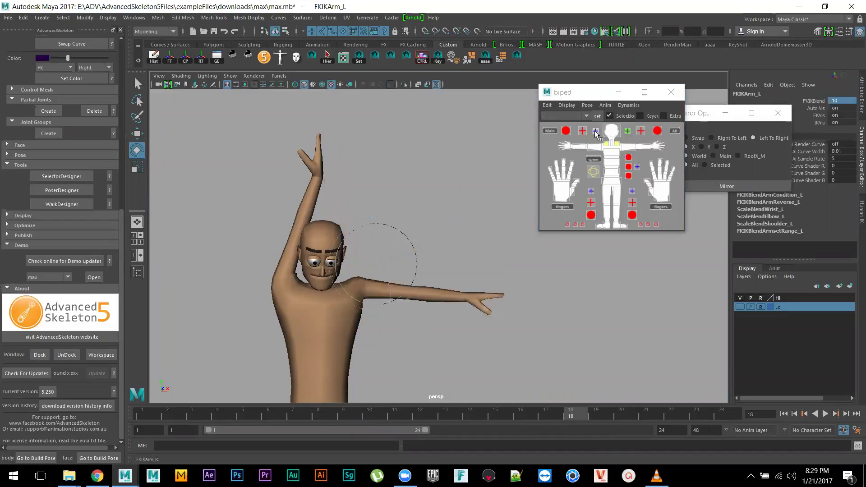
double_click(842, 101)
type("10")
key("Return")
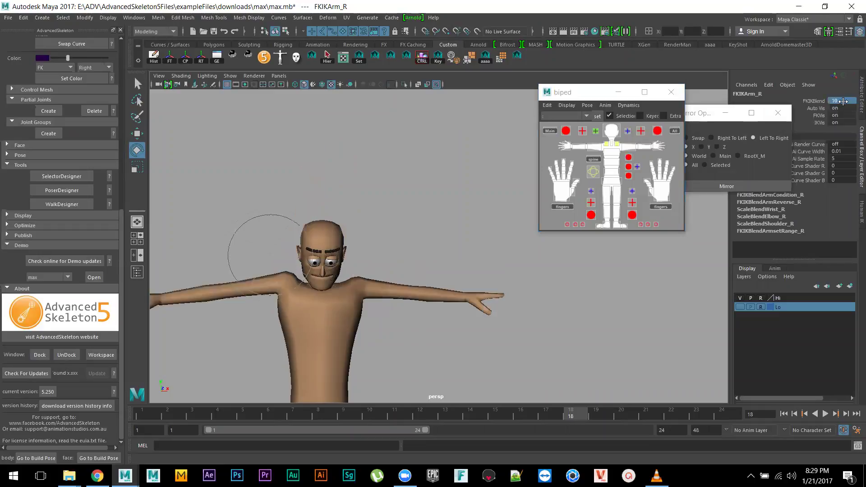
- Move IKArm_L to raise the left hand, then try Anim > SwitchPivot
left_click(658, 131)
left_click_drag(518, 299, 384, 275, "alt")
key("w")
key("e")
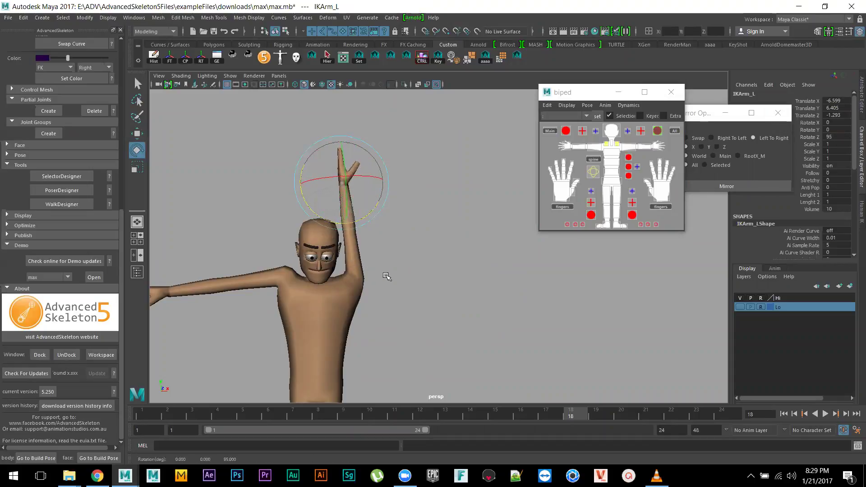
key("w")
left_click_drag(342, 184, 326, 197)
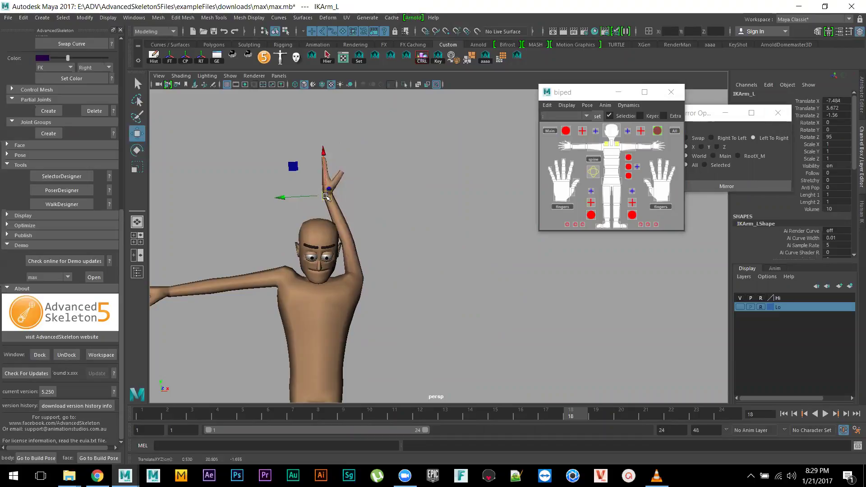
left_click(605, 105)
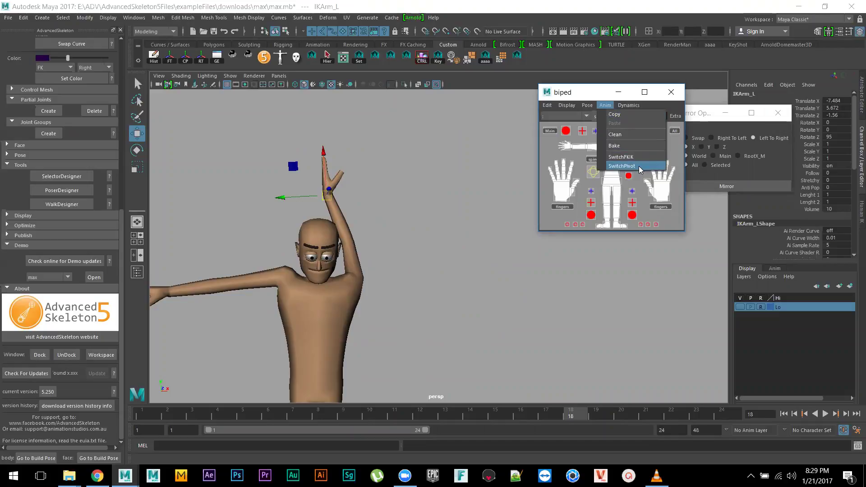
left_click(622, 167)
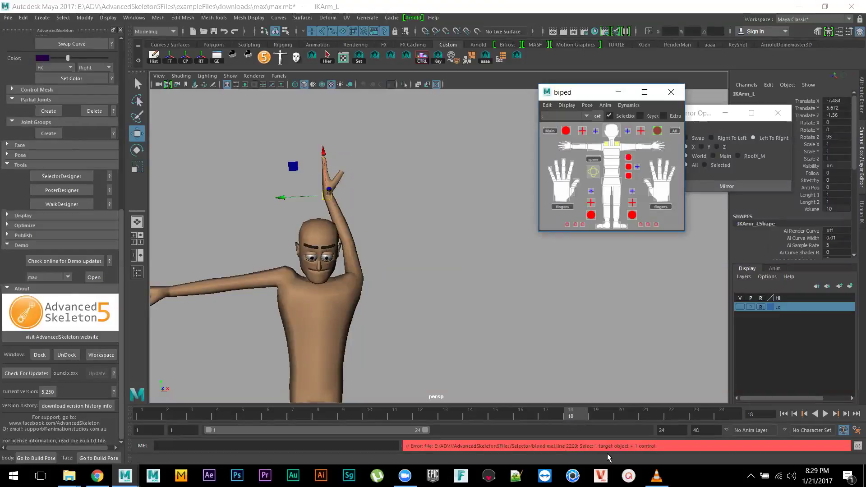
- Create a polygon sphere and raise it above the left hand
left_click_drag(450, 335, 330, 273, "alt")
key("space")
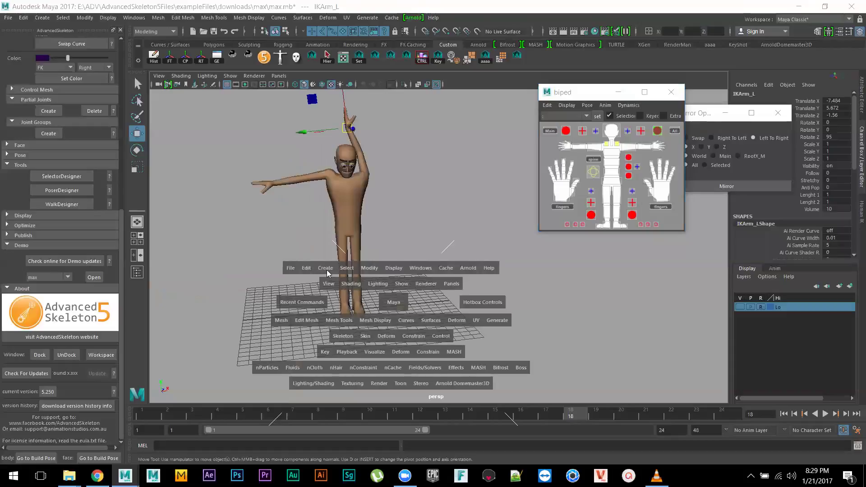
left_click(327, 270)
mouse_move(357, 96)
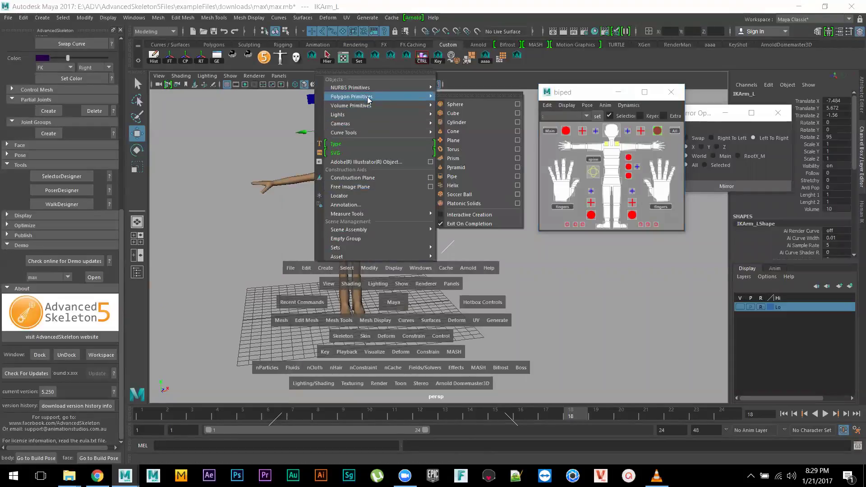
left_click(471, 104)
left_click_drag(351, 271, 532, 325)
scroll(387, 218, "up", 5)
- Show the rig controls, nudge IKArm_L to meet the sphere, and select pSphere1
left_click(567, 105)
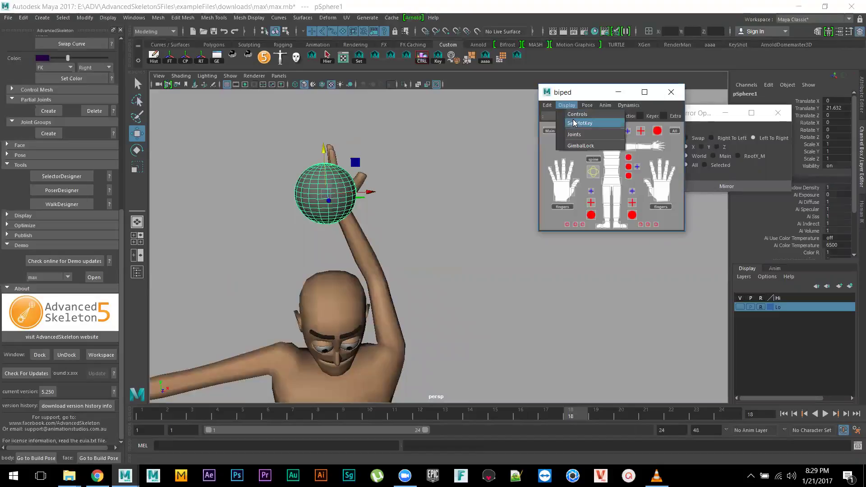
left_click(578, 114)
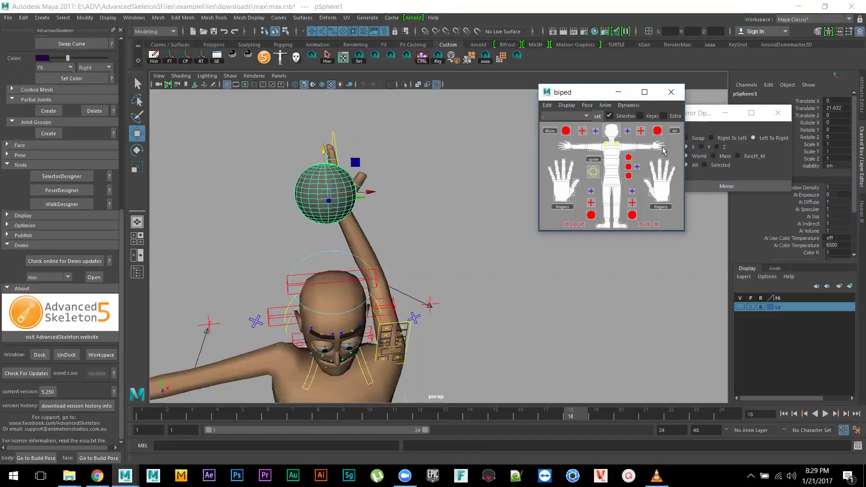
left_click(658, 131)
left_click_drag(306, 218, 323, 216)
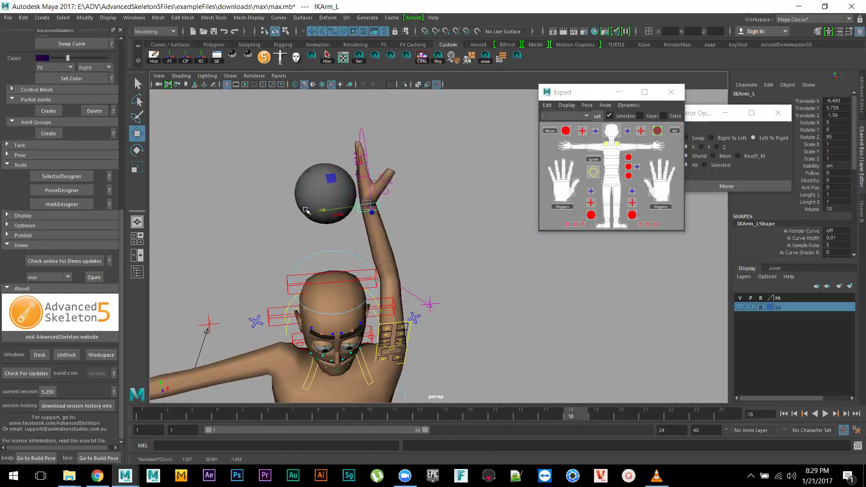
left_click(309, 188)
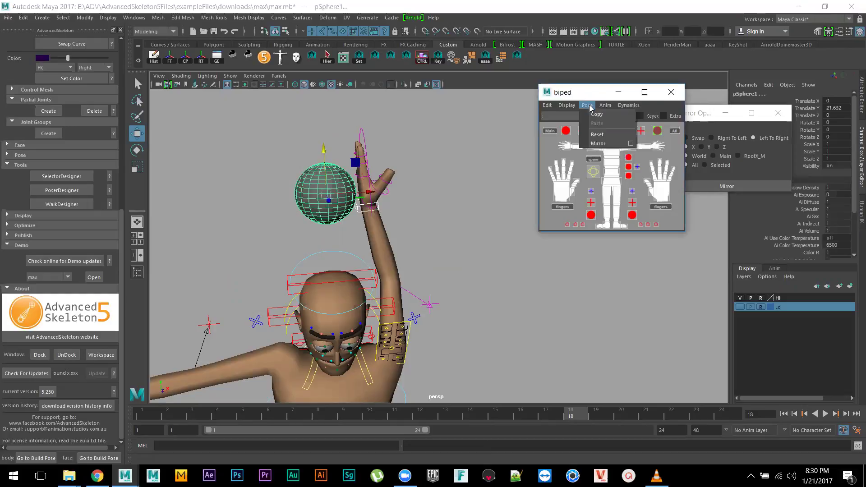
left_click(603, 105)
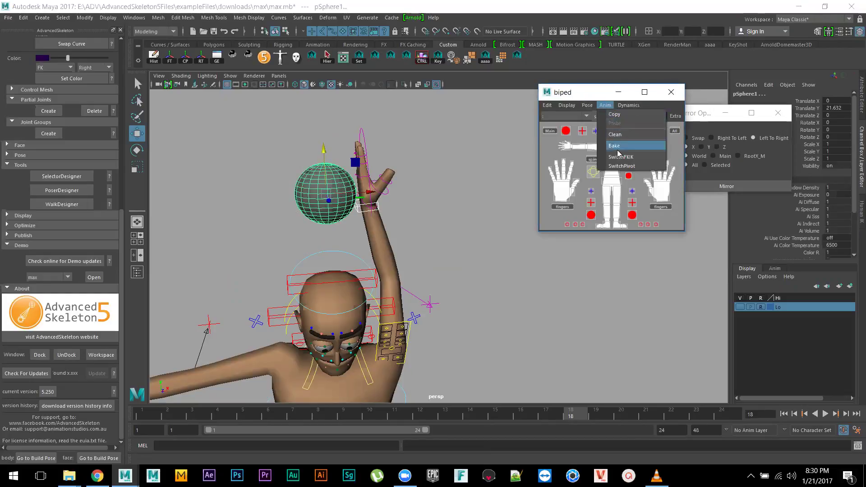
- Try SwitchPivot, undo an accidental sphere move, and rotate the left wrist IK control
left_click(625, 167)
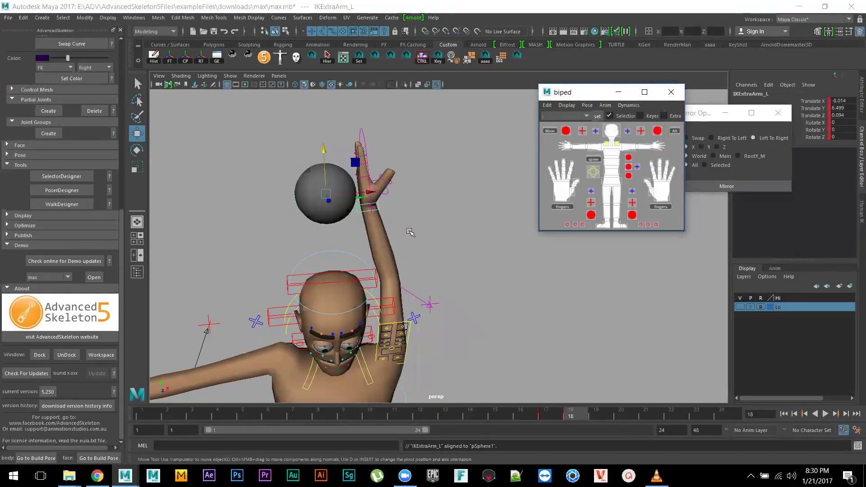
left_click_drag(313, 244, 416, 235, "alt")
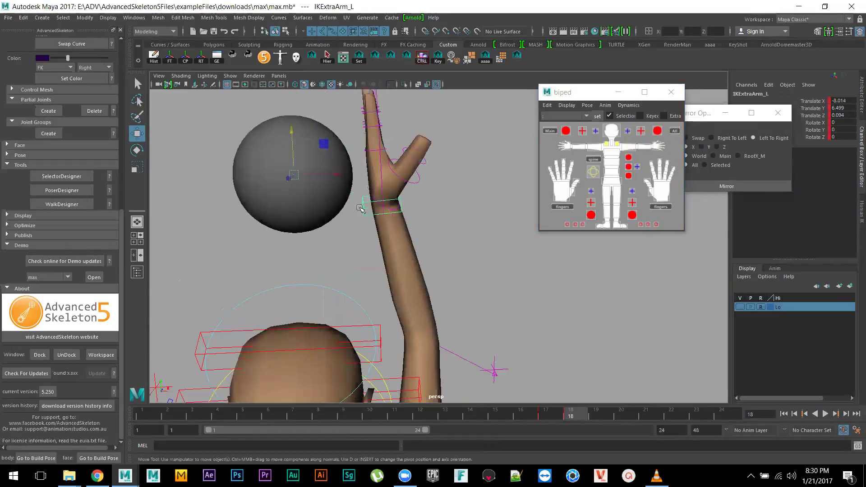
left_click(316, 200)
left_click_drag(294, 176, 298, 181)
key("ctrl+z")
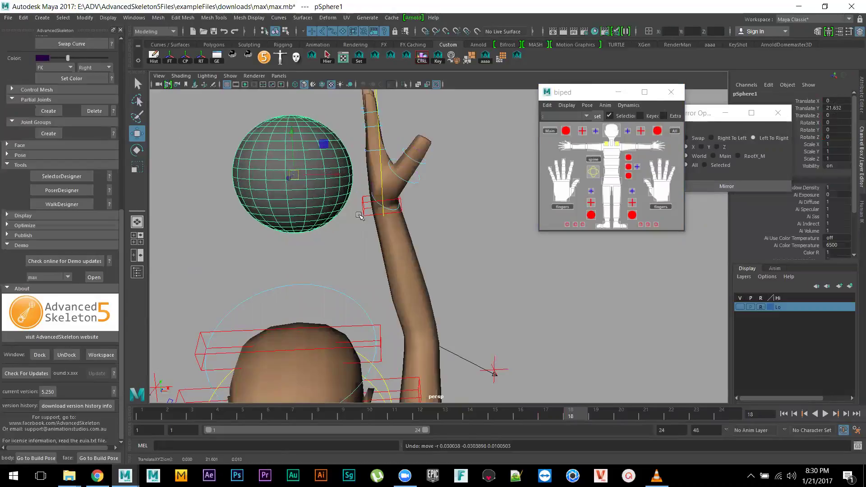
left_click(360, 215)
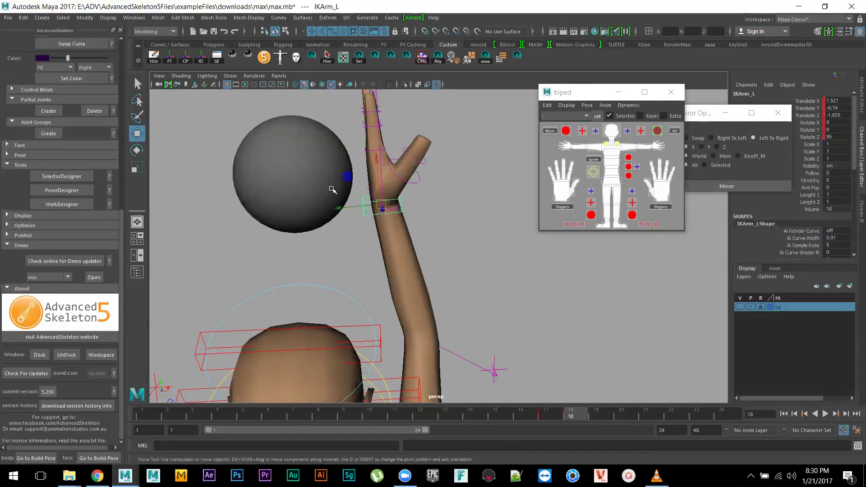
key("e")
left_click_drag(352, 175, 366, 195)
key("w")
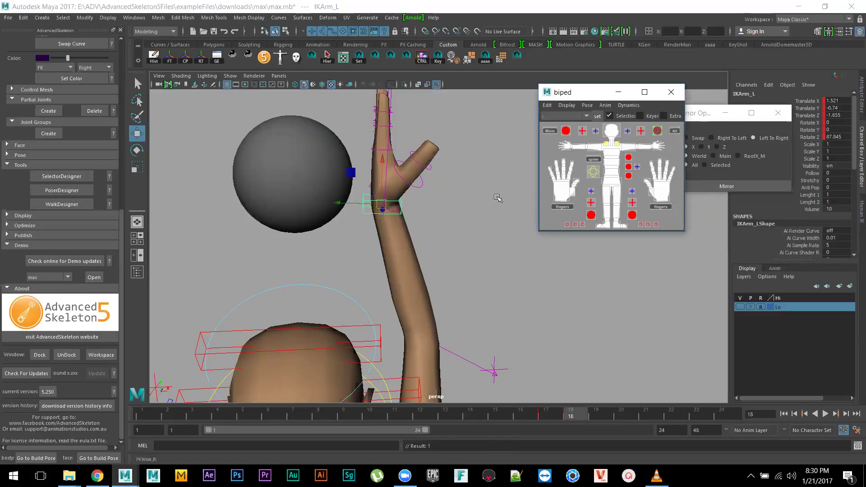
- Align the IK extra control to pSphere1 with SwitchPivot and shift it slightly
left_click(303, 200)
left_click(377, 212)
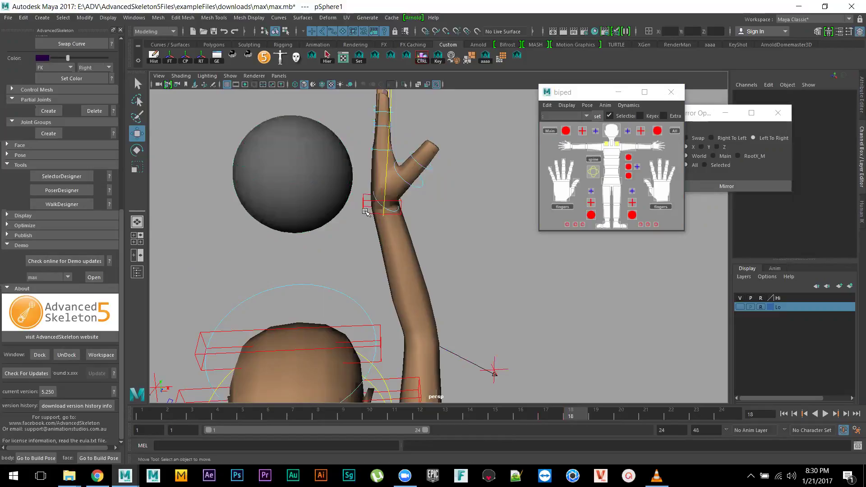
left_click(368, 214)
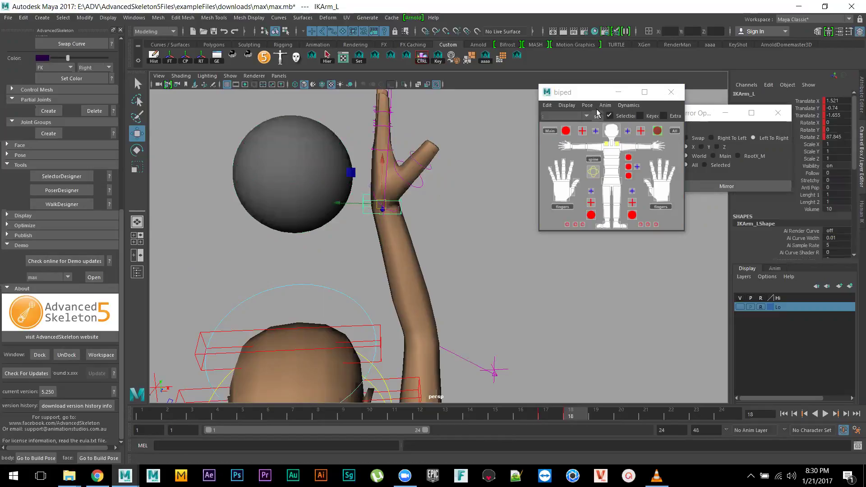
left_click(318, 160)
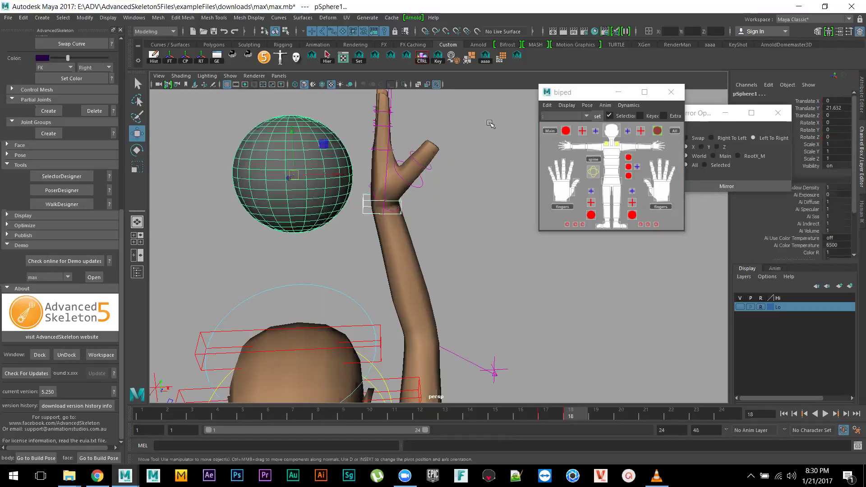
left_click(605, 106)
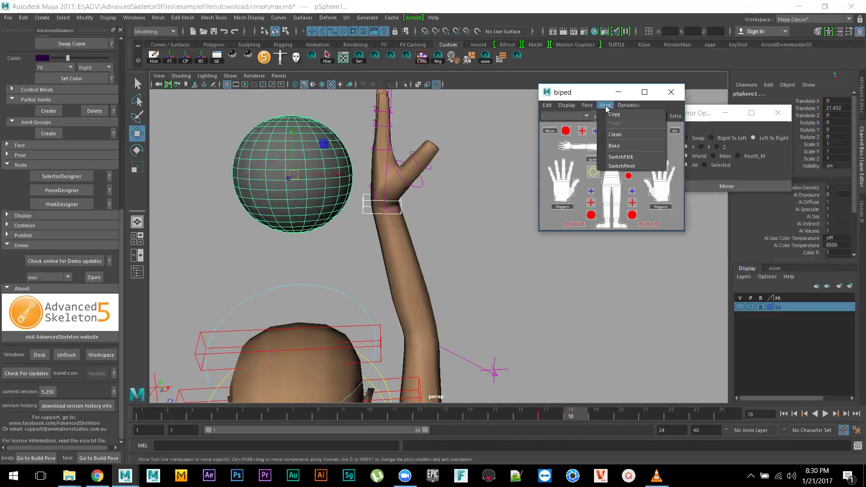
left_click(627, 171)
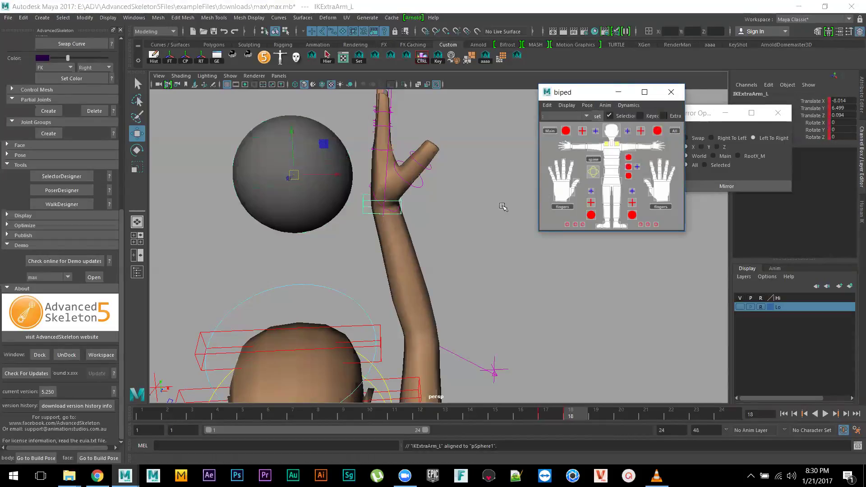
left_click_drag(294, 175, 301, 195)
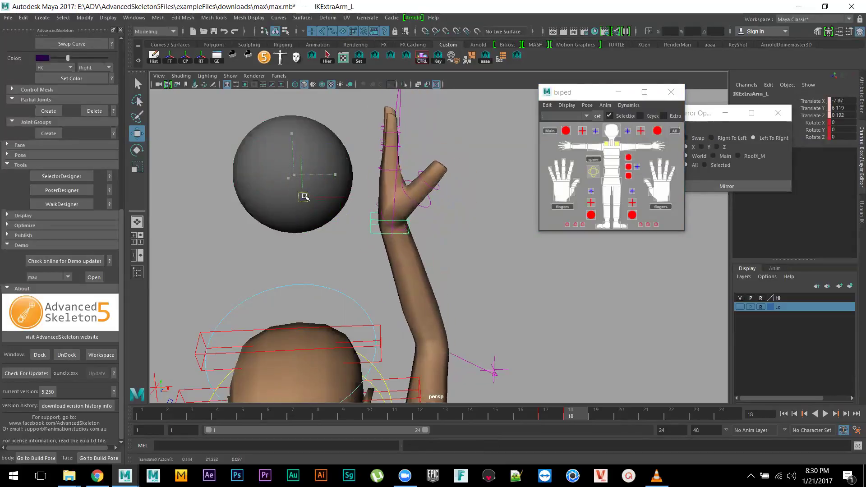
- Raise IKArm_L and re-align IKExtraArm_L to pSphere1 (Translate -8.014, 6.499, 0.094)
left_click(339, 237)
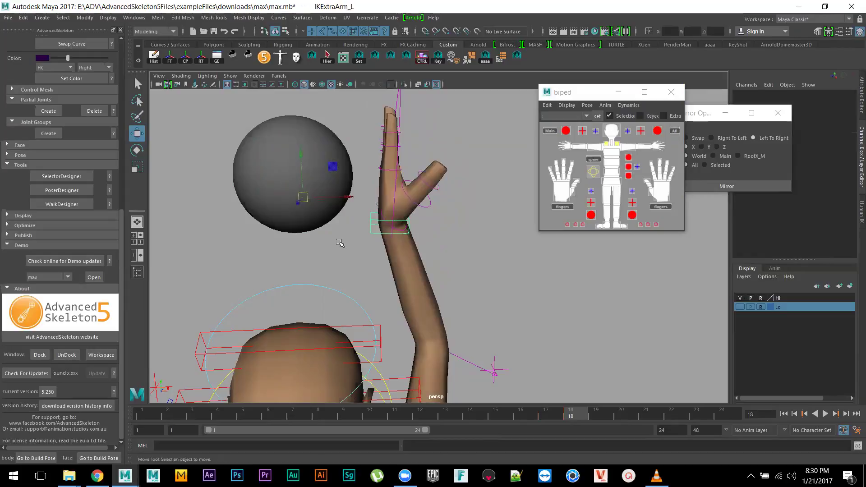
left_click(377, 233)
mouse_move(385, 228)
left_mouse_down()
mouse_move(387, 214)
mouse_move(389, 222)
left_mouse_up()
left_click(291, 190)
key("ctrl+z")
key("ctrl+z")
key("ctrl+z")
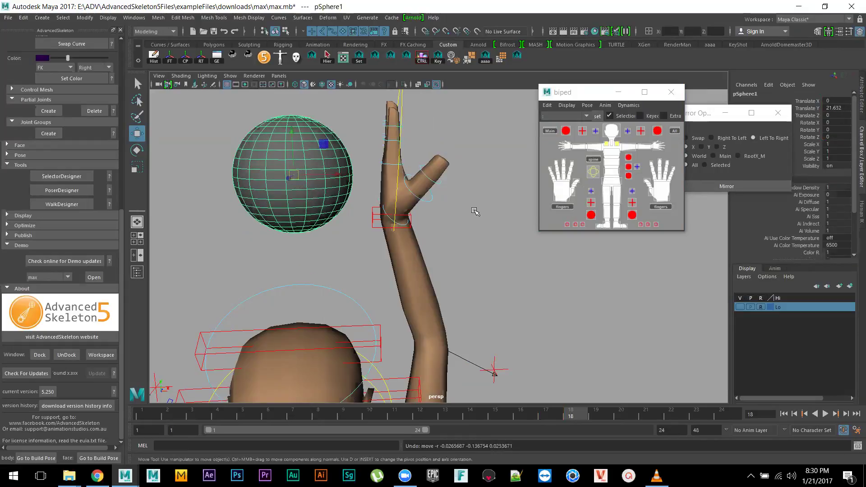
left_click(381, 226)
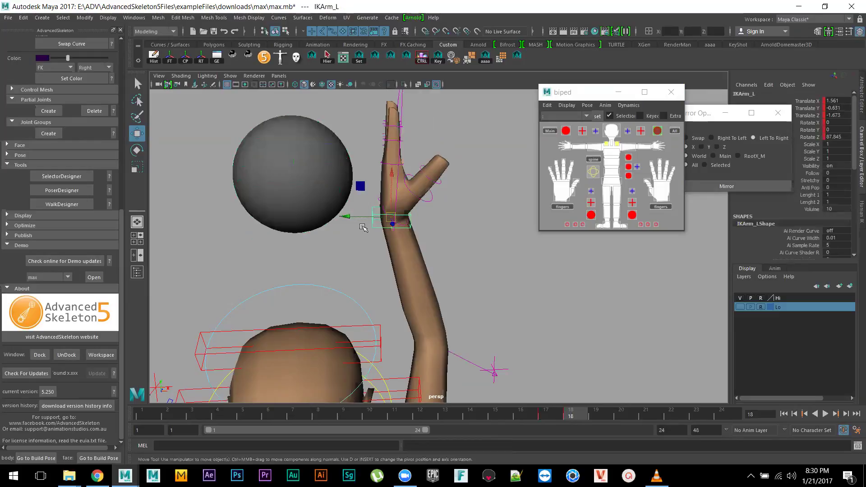
left_click(313, 200)
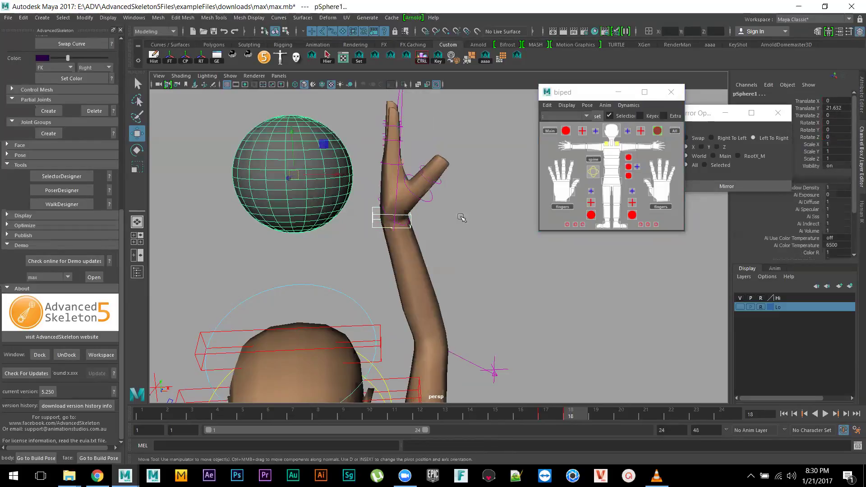
left_click(605, 105)
left_click(621, 166)
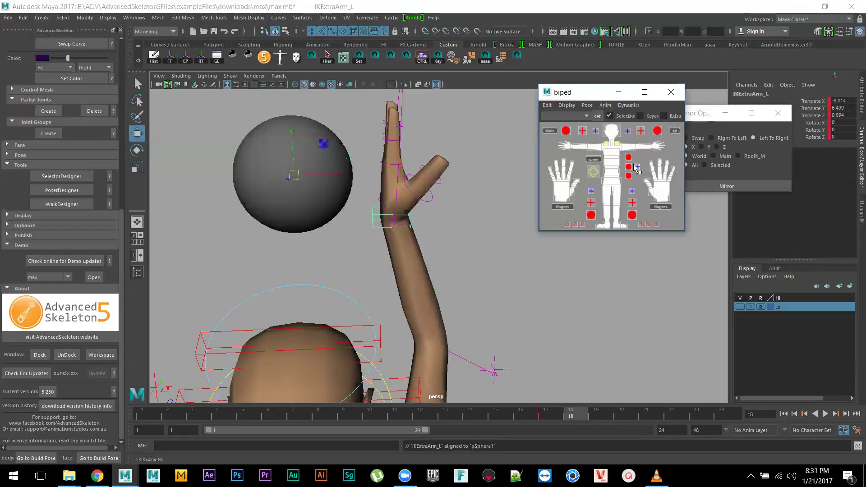
left_click_drag(491, 342, 481, 322, "alt")
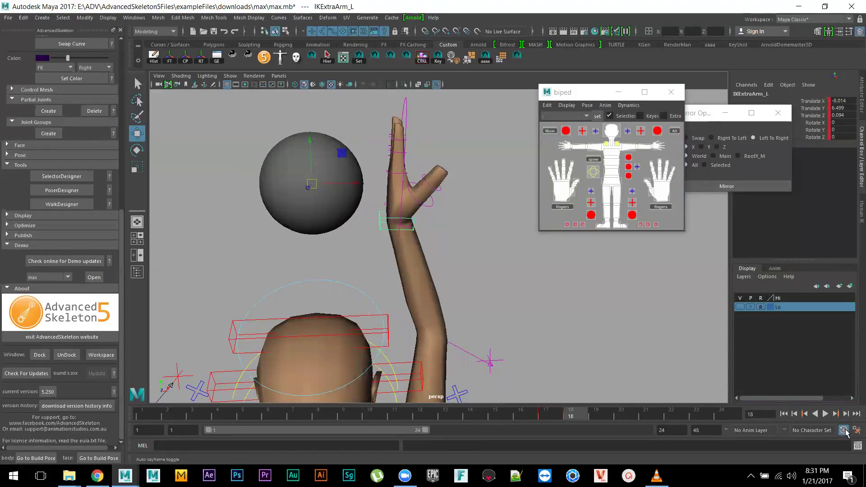
- Delete the IKExtraArm_L keys at frames 18 and 17
right_click(576, 414)
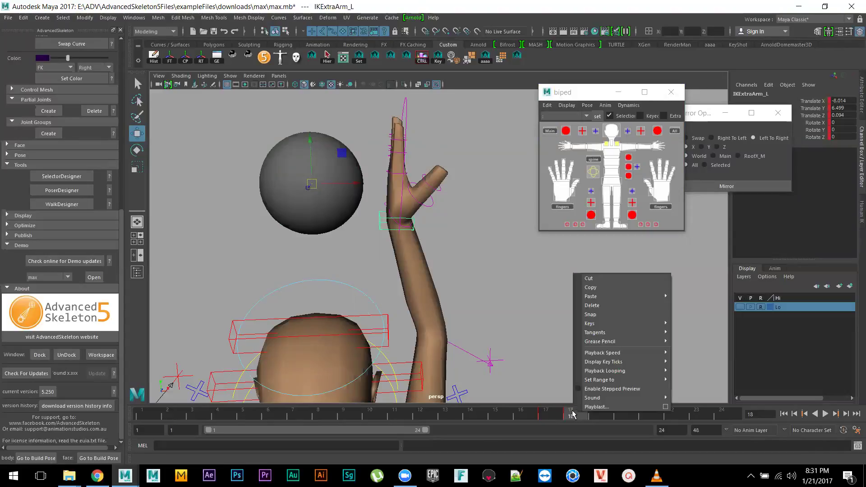
left_click(594, 305)
left_click(547, 410)
right_click(547, 410)
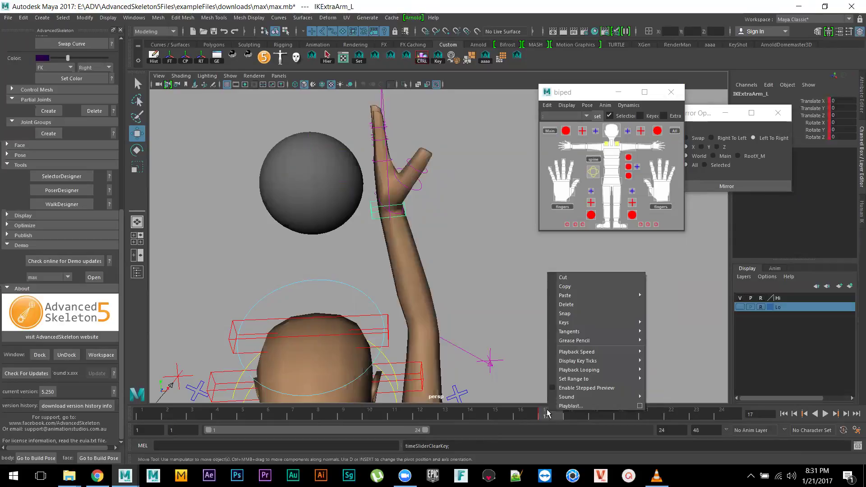
left_click(576, 304)
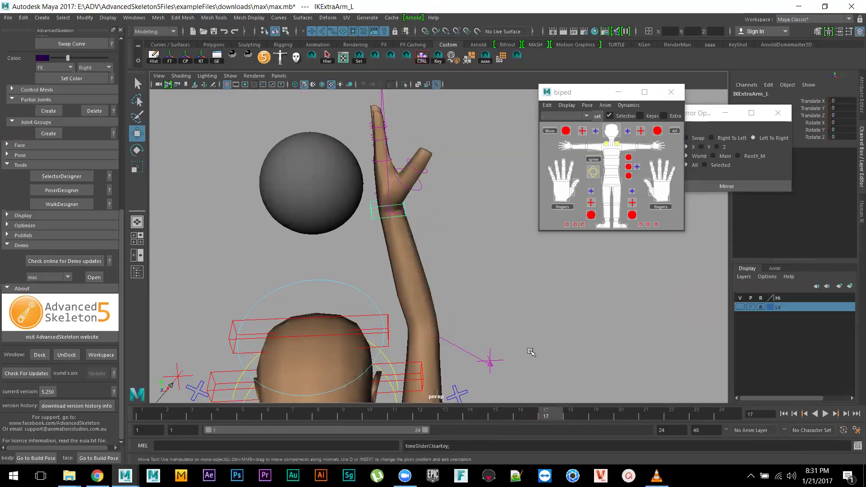
- Play the arm animation from frame 14
left_click(470, 414)
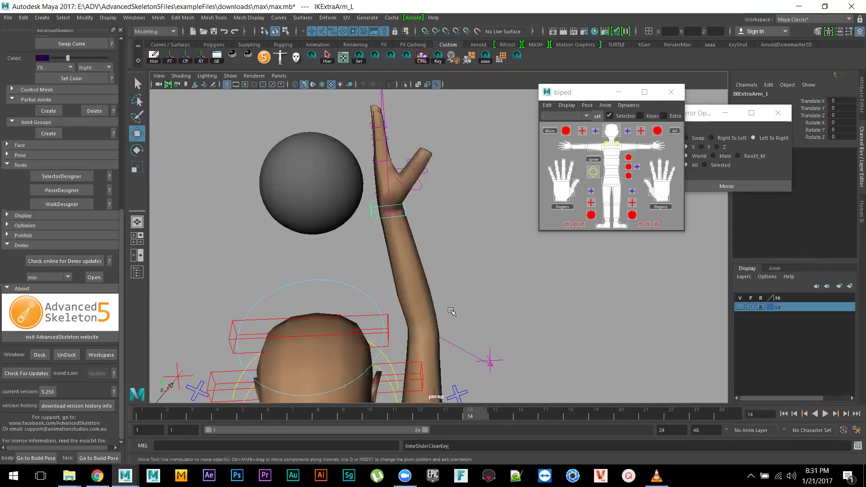
key("alt+v")
key("alt+v")
right_click_drag(406, 217, 453, 215, "alt")
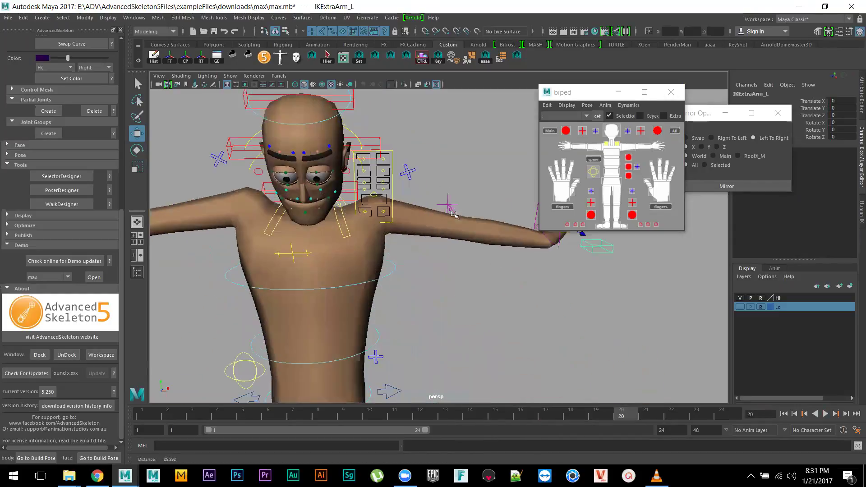
- Check the raised-arm pose at frame 13, then reload max.mb without saving
left_click(407, 174)
key("a")
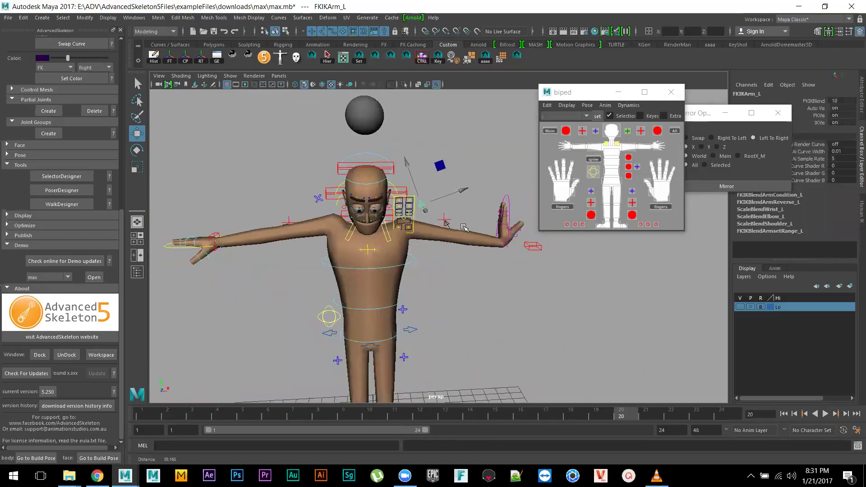
left_click_drag(613, 416, 446, 415)
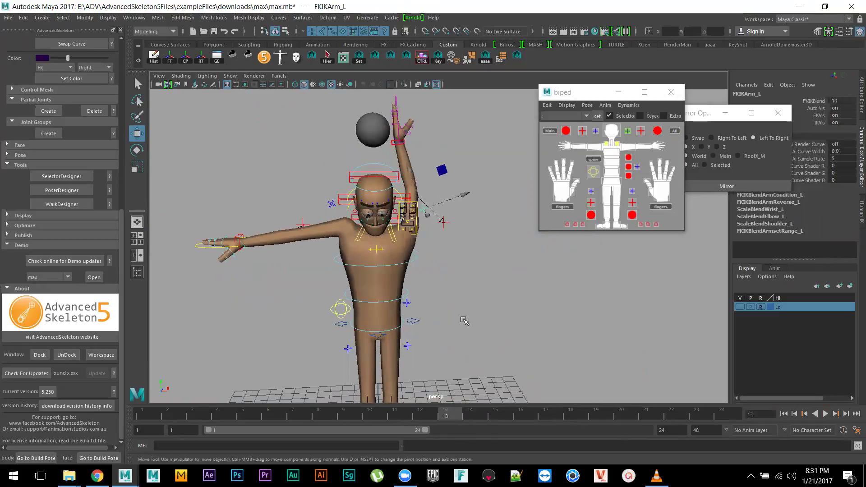
scroll(495, 223, "up", 3)
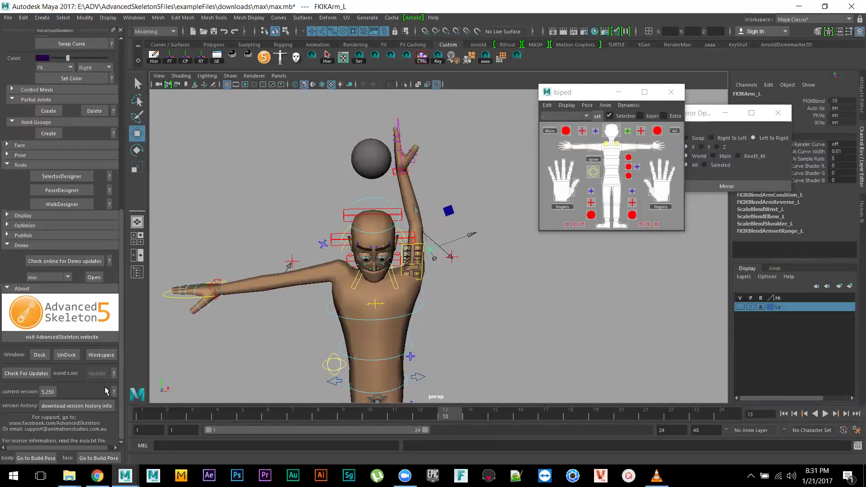
left_click(93, 277)
left_click(434, 241)
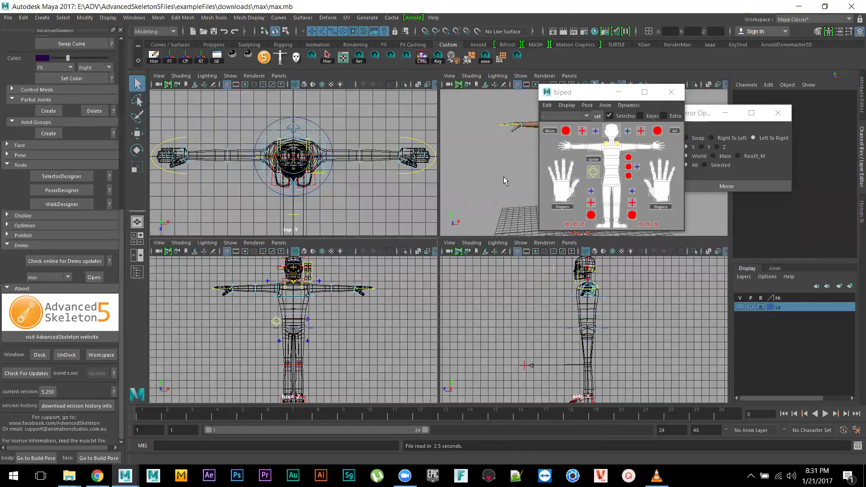
- Dolly the perspective camera in close on the T-posed character
right_click_drag(503, 177, 428, 297, "alt")
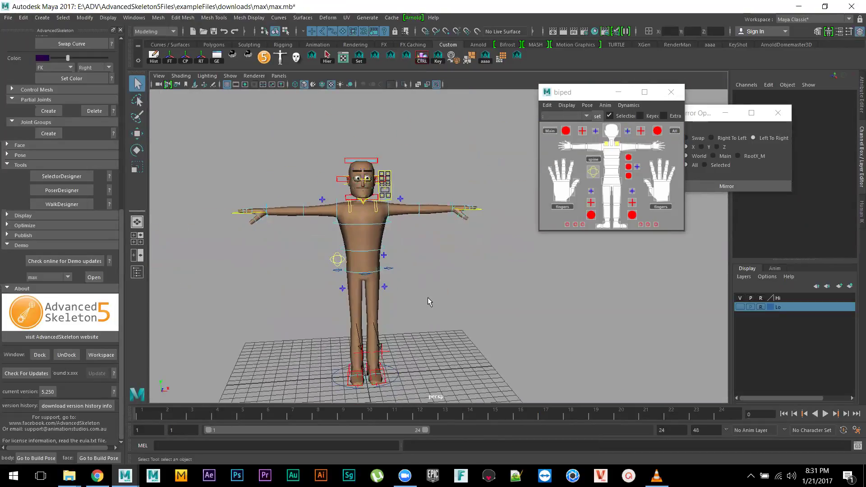
right_click_drag(435, 328, 498, 304, "alt")
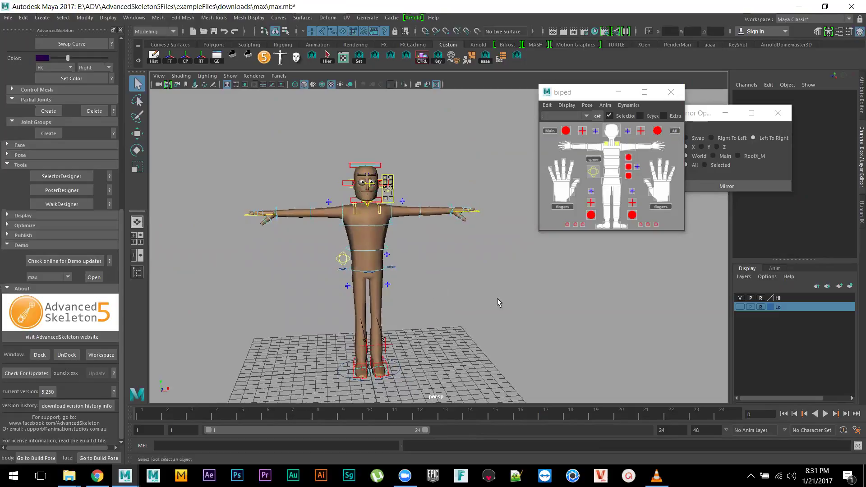
- Create a polygon sphere and move it up above the character's head
key("space")
left_click(370, 255)
mouse_move(422, 289)
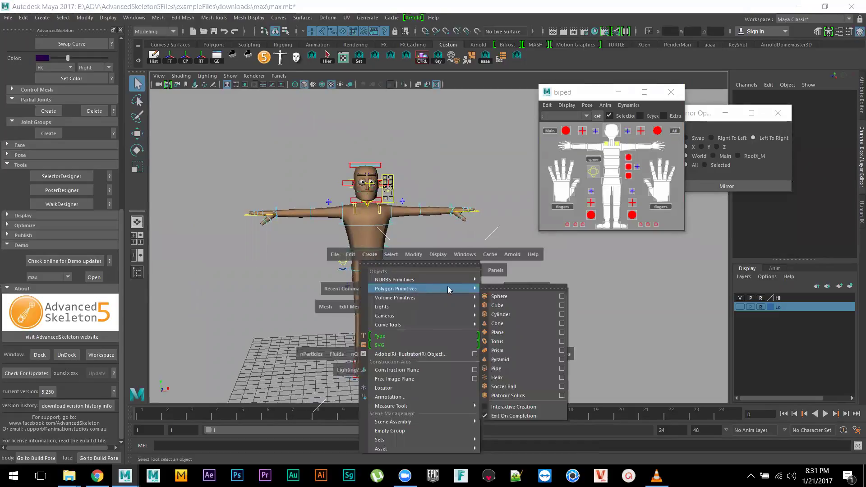
left_click(498, 297)
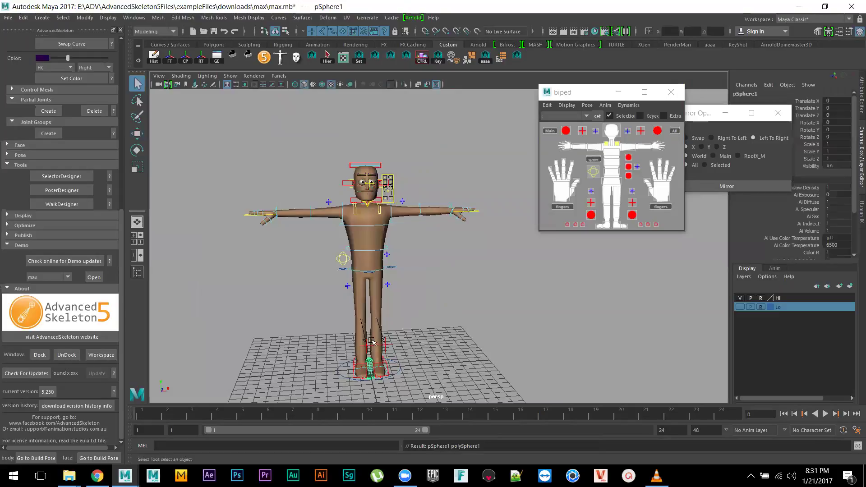
key("w")
left_click_drag(368, 330, 364, 98)
right_click_drag(483, 284, 509, 328, "alt")
- Set the left arm's FKIKBlend to 10 to switch it to IK
left_click(628, 131)
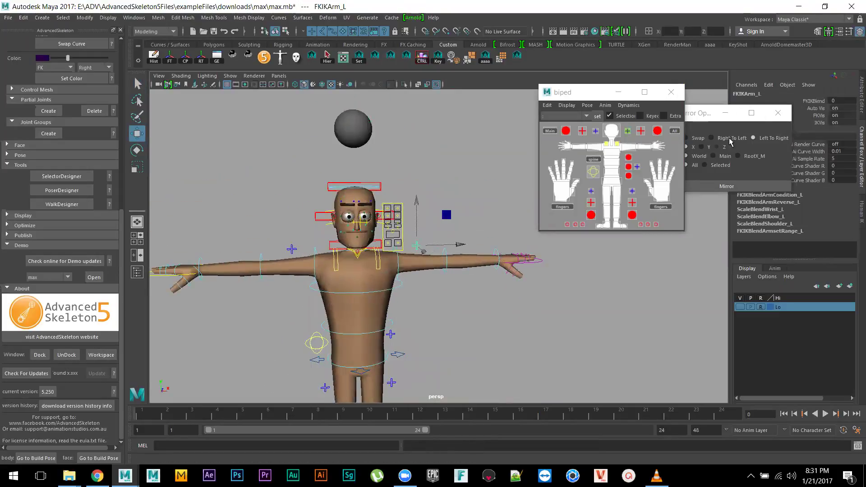
left_click(846, 100)
type("10")
key("Return")
- Raise IKArm_L above the head, rotate it upright to 89.604 Rotate Z, then select the sphere
left_click(498, 256)
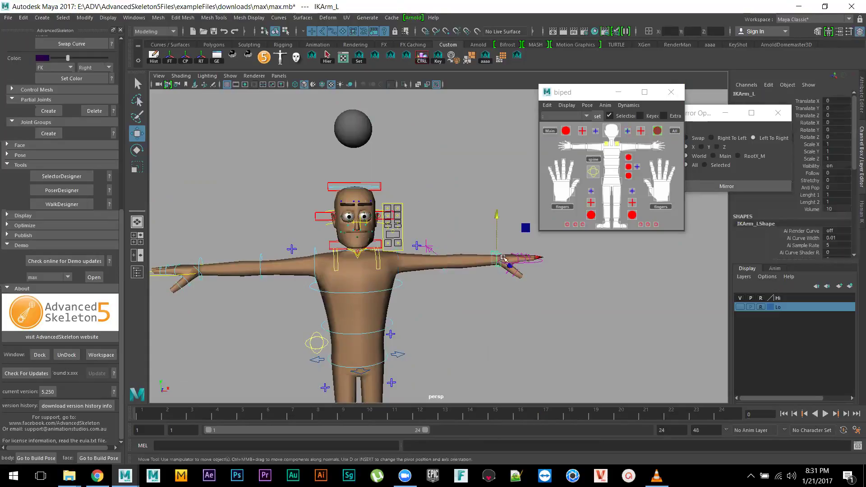
left_click_drag(496, 261, 428, 241)
middle_click_drag(419, 190, 384, 160)
key("e")
left_click_drag(374, 129, 404, 149)
right_click_drag(404, 149, 404, 269, "alt")
middle_click_drag(404, 270, 485, 308, "alt")
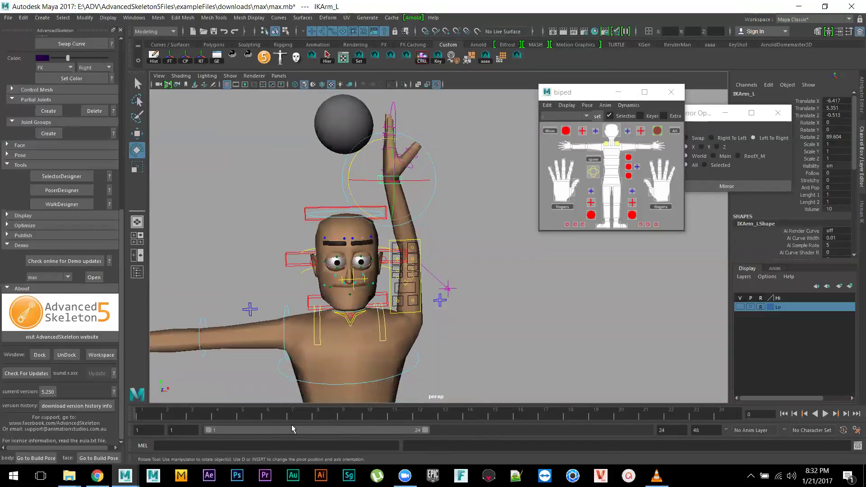
left_click_drag(180, 410, 218, 413)
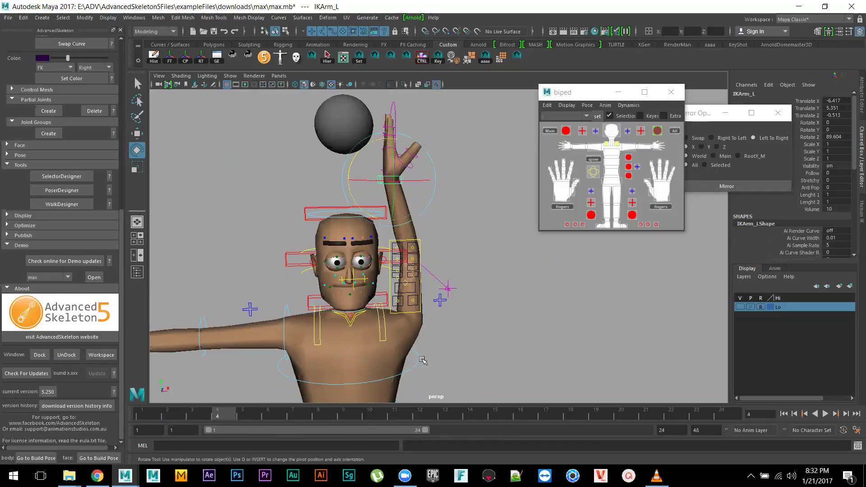
middle_click_drag(590, 285, 588, 303, "alt")
scroll(585, 320, "up", 2)
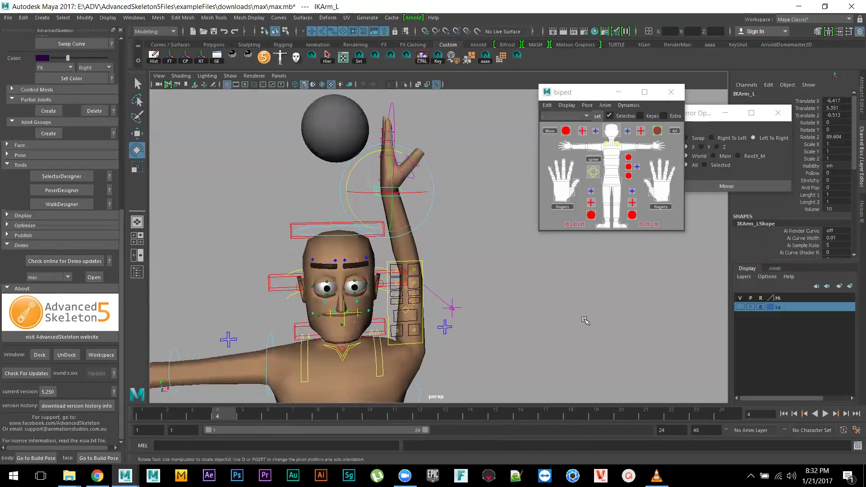
left_click(340, 124)
- Align the left arm's extra IK control to pSphere1 using the picker's Anim > SwitchPivot
left_click(605, 106)
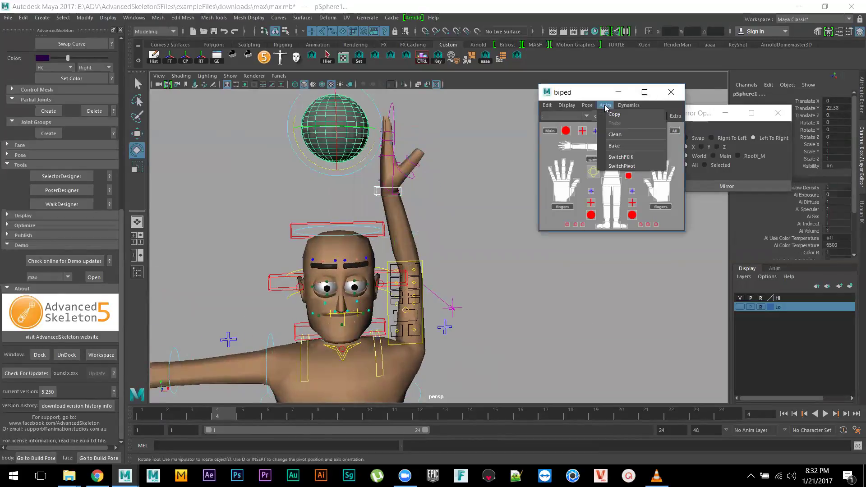
left_click(622, 165)
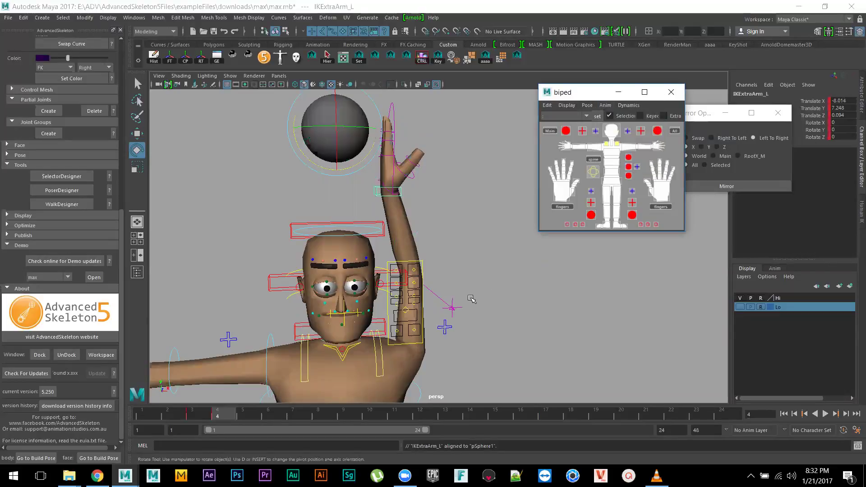
middle_click_drag(452, 200, 443, 253, "alt")
- Select the IKArm_L wrist control and scrub the time slider back to about frame 2
left_click(441, 266)
left_click(386, 221)
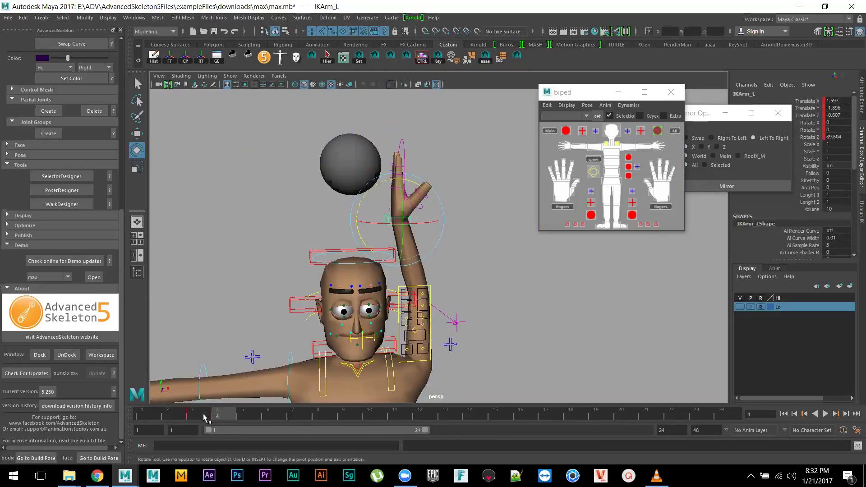
mouse_move(194, 415)
left_mouse_down()
mouse_move(166, 415)
mouse_move(247, 420)
mouse_move(176, 416)
mouse_move(222, 412)
mouse_move(194, 410)
left_mouse_up()
- Realign the extra IK arm control to the sphere with SwitchPivot, then play from frame 2
left_click(351, 167)
left_click(606, 105)
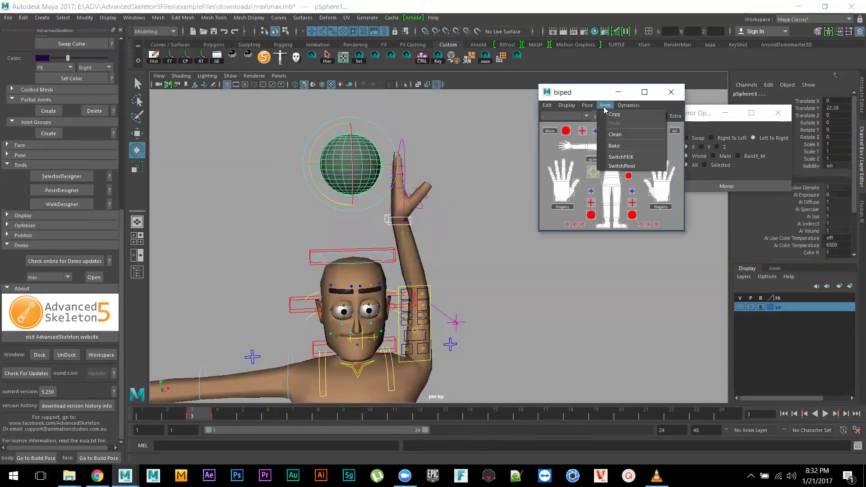
left_click(622, 166)
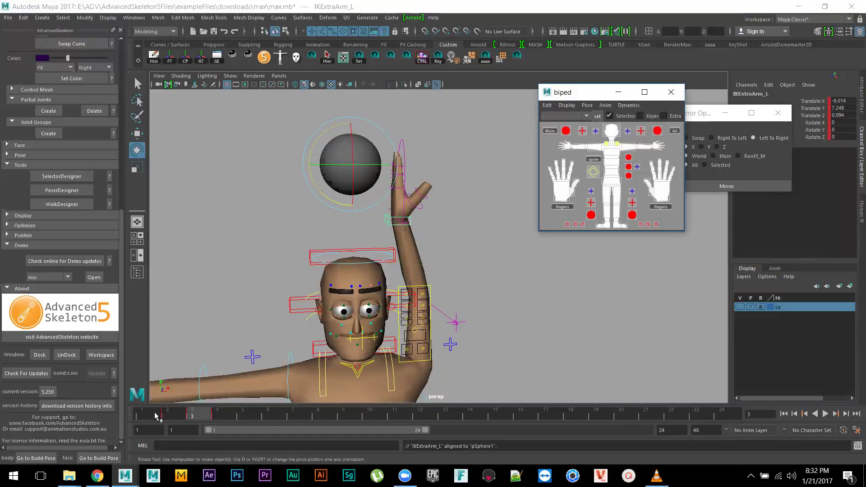
left_click(171, 417)
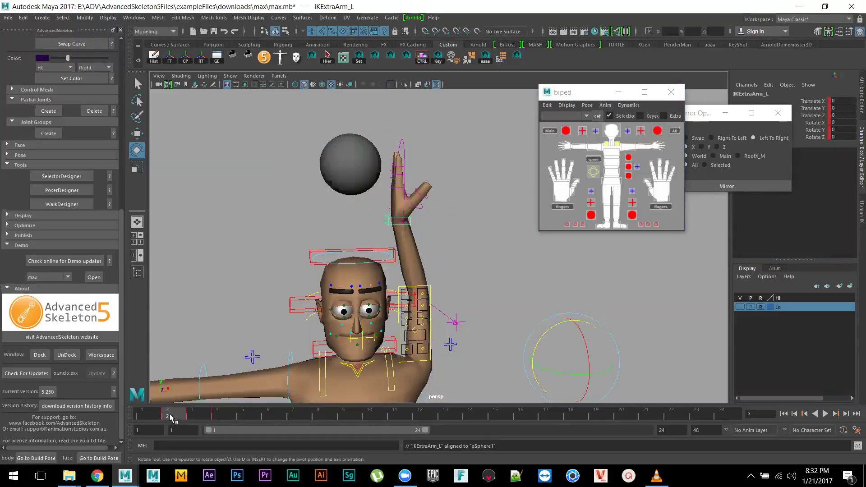
key("alt+v")
key("alt+v")
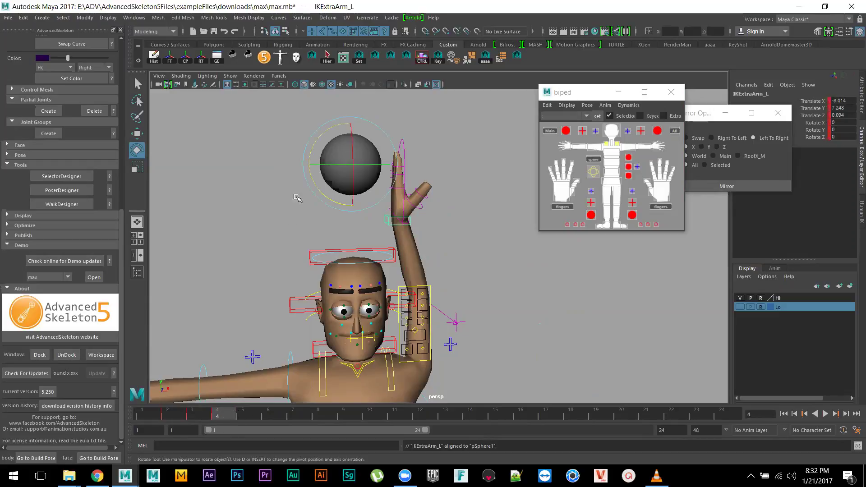
- Rotate IKExtraArm_L slightly in Z on frames 2, 3 and 4, ending at -3.486
left_click_drag(315, 141, 330, 154)
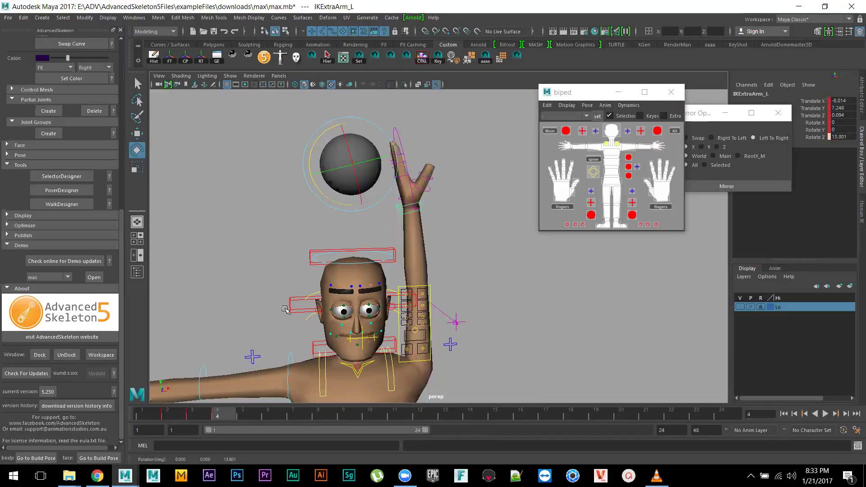
left_click_drag(218, 416, 174, 418)
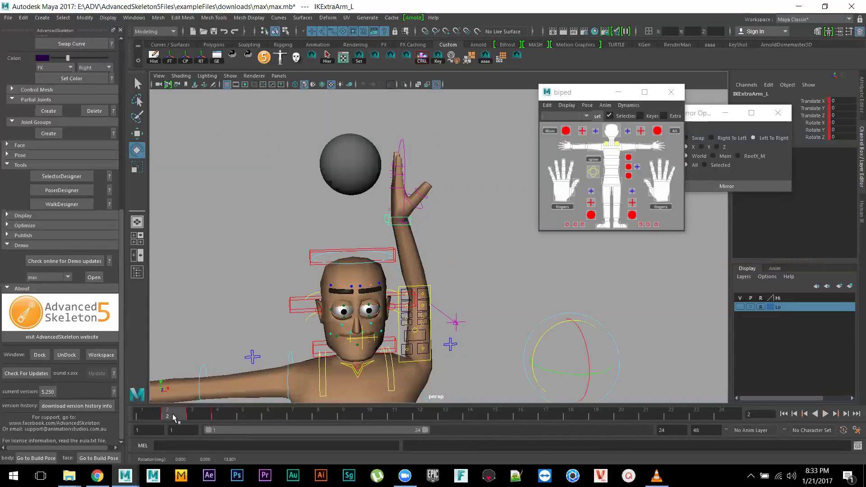
mouse_move(549, 333)
left_mouse_down()
mouse_move(580, 334)
mouse_move(551, 335)
left_mouse_up()
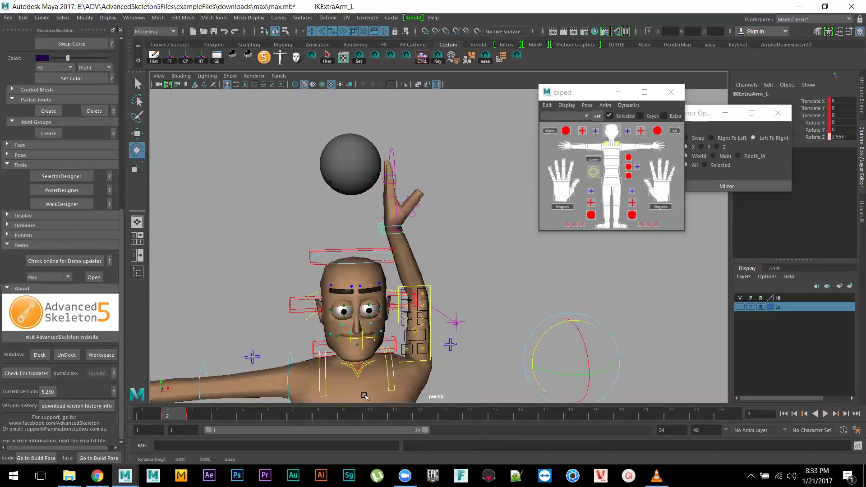
left_click(192, 416)
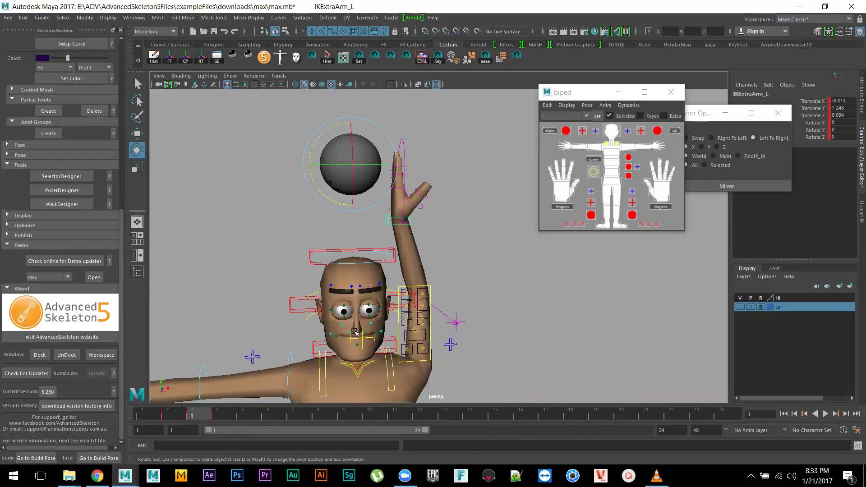
left_click_drag(315, 176, 316, 208)
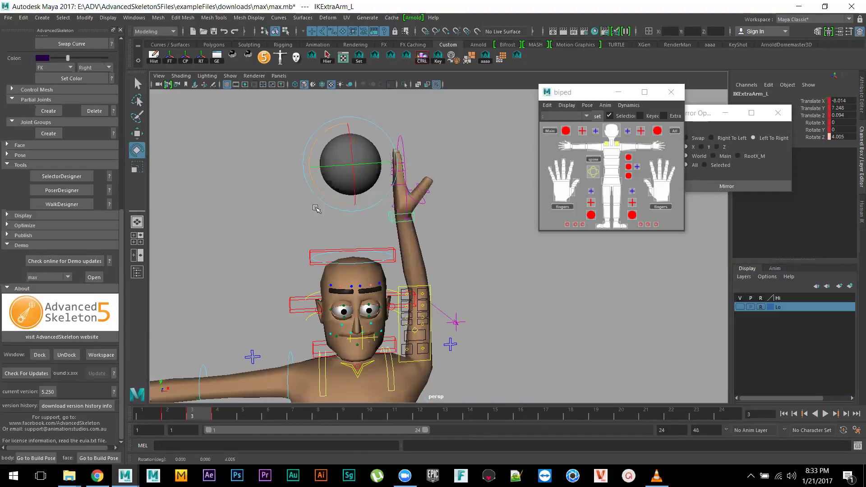
left_click(208, 414)
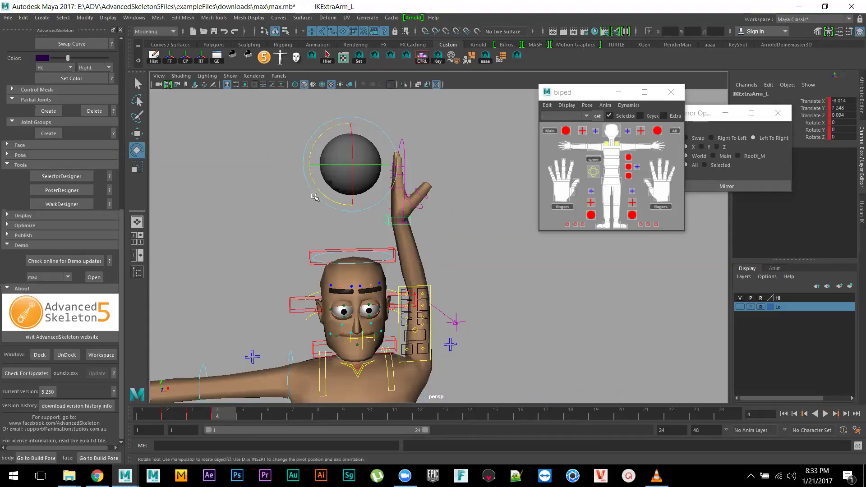
left_click_drag(315, 197, 334, 203)
left_click_drag(392, 245, 456, 259, "alt")
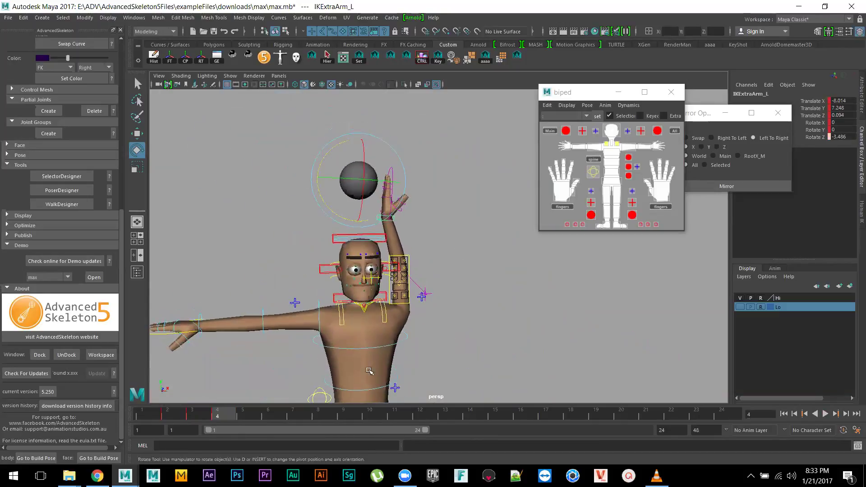
- Delete the keys on the timeline and play the animation back from frame 1
right_click(219, 414)
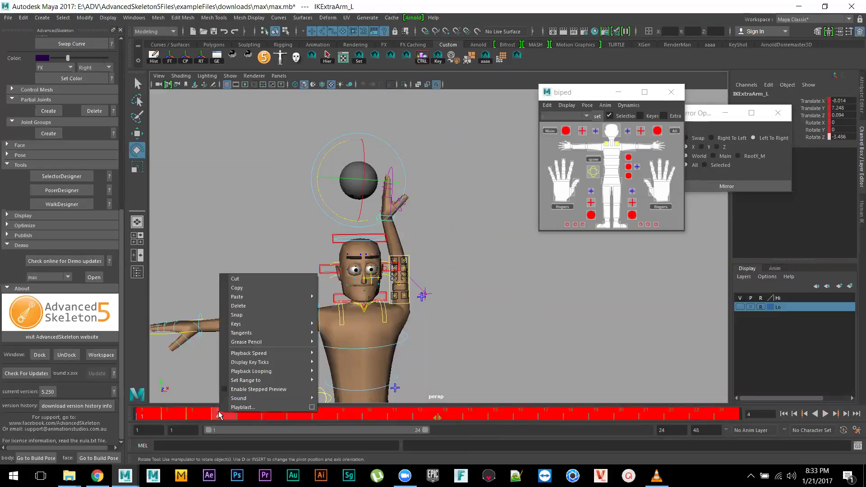
left_click(254, 304)
key("alt+v")
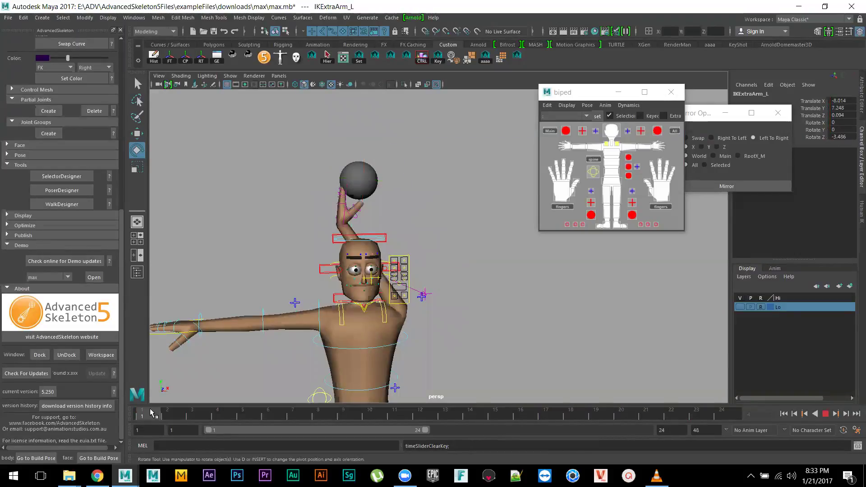
left_click_drag(230, 412, 203, 417)
key("alt+v")
- Select the left arm controls, delete their keys on frames 2–4, and replay the animation
left_click(430, 295)
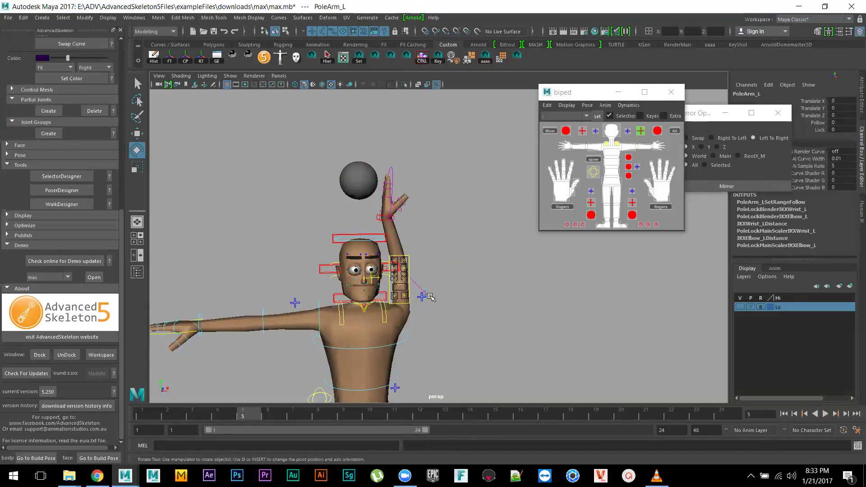
left_click(379, 218)
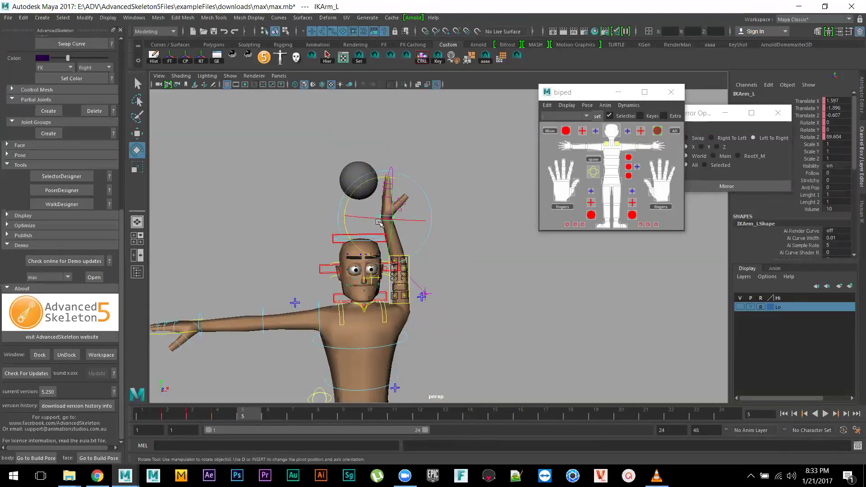
left_click(333, 239)
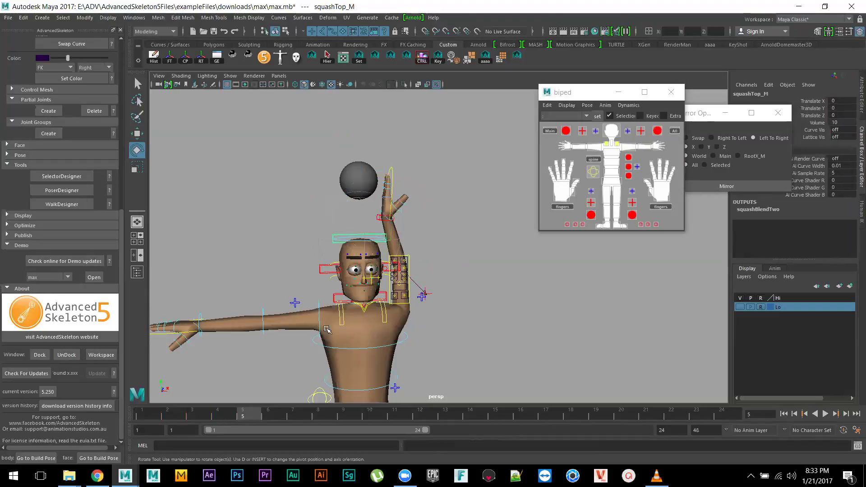
left_click(431, 227)
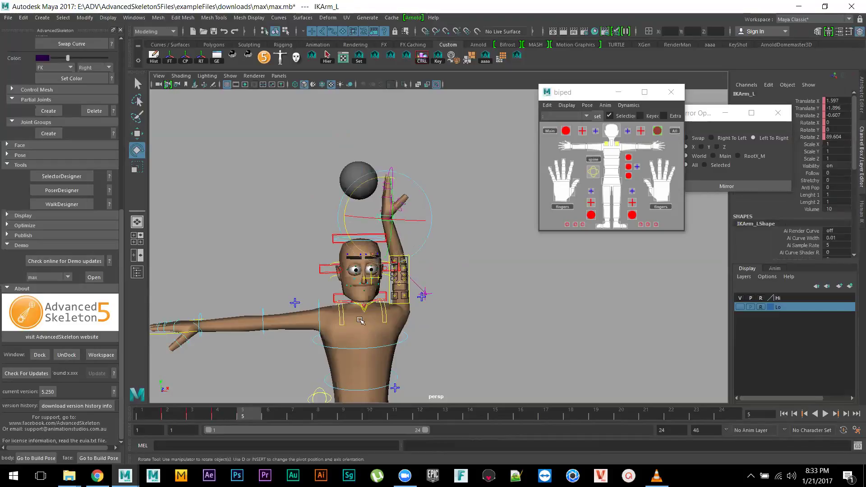
right_click(243, 419)
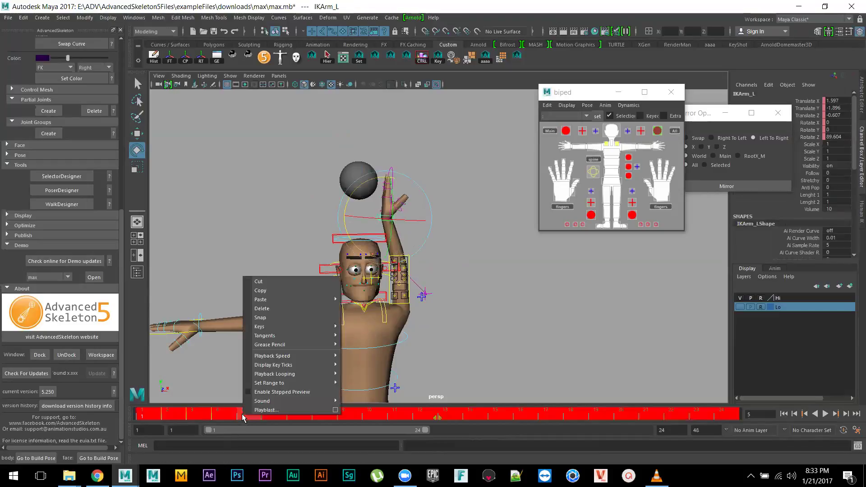
left_click(272, 309)
key("alt+v")
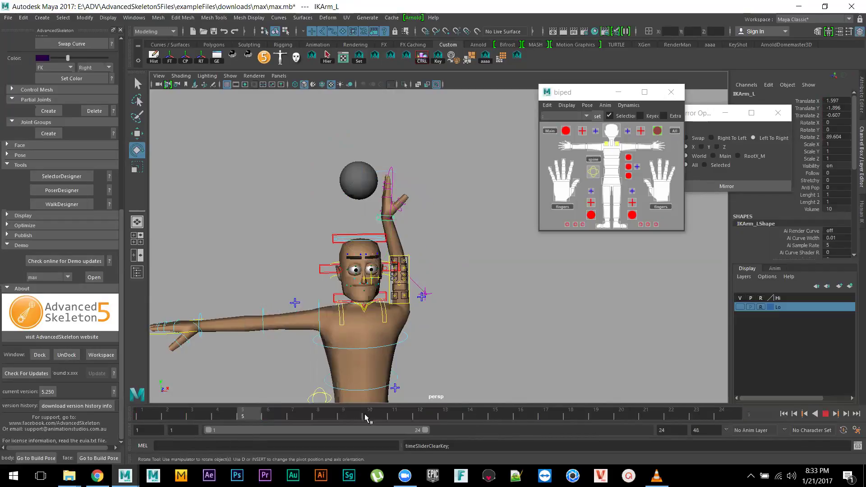
left_click(340, 419)
- Key IKArm_L's raised pose beside the sphere at frame 7
mouse_move(406, 271)
right_mouse_down("alt")
mouse_move(526, 314)
mouse_move(458, 285)
right_mouse_up("alt")
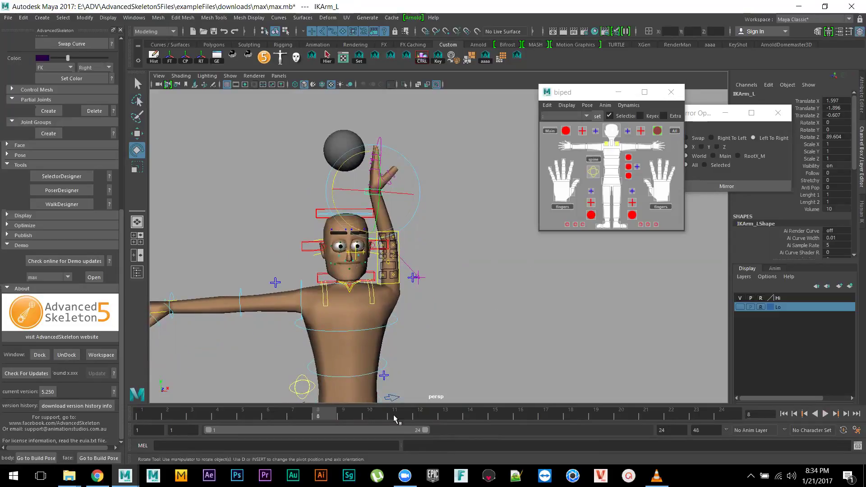
left_click(292, 414)
key("s")
left_click_drag(293, 414, 142, 415)
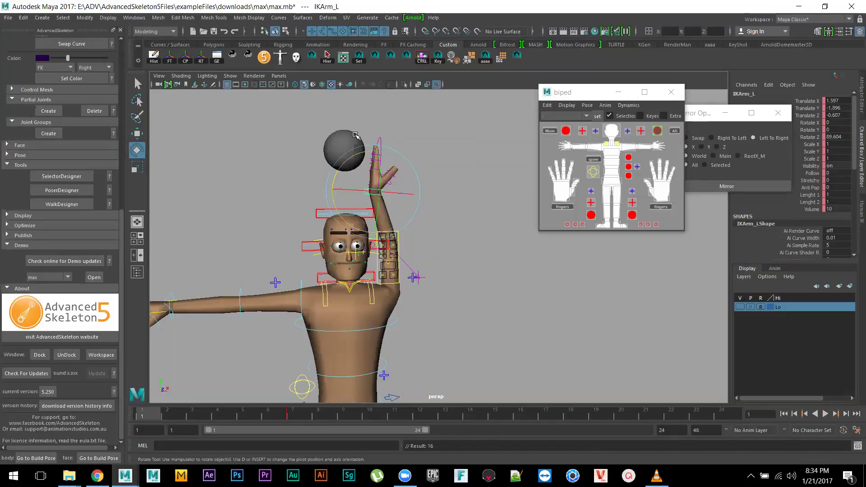
- Turn and move the hand out to the side at frame 1, key it, and preview to frame 7
left_click_drag(341, 162, 459, 277)
key("w")
key("s")
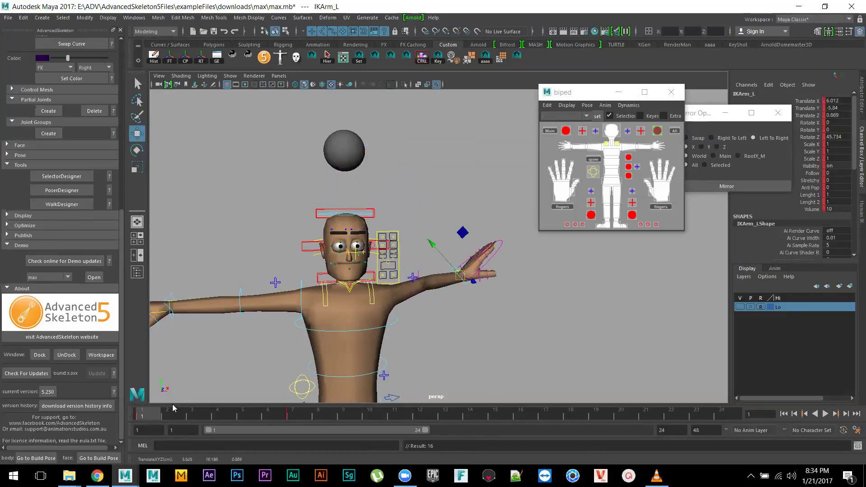
left_click_drag(144, 416, 308, 415)
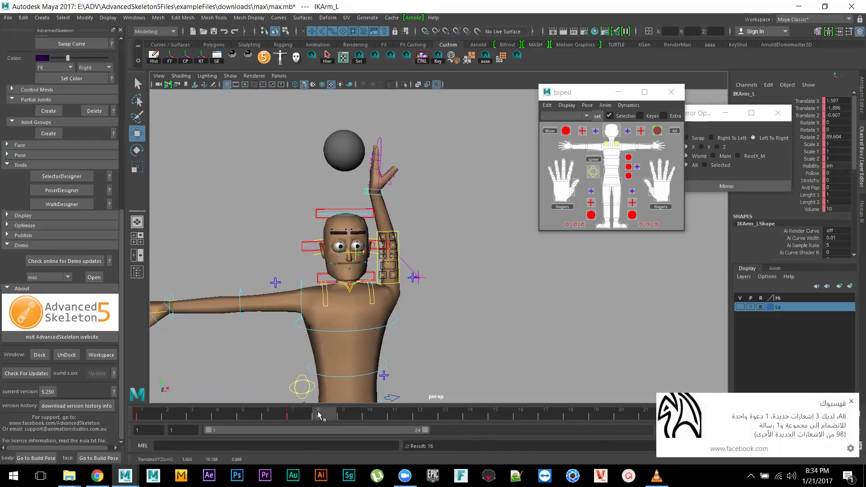
- Switch the left arm from IK to FK with Anim > SwitchFKIK and scrub to check it
left_click(605, 105)
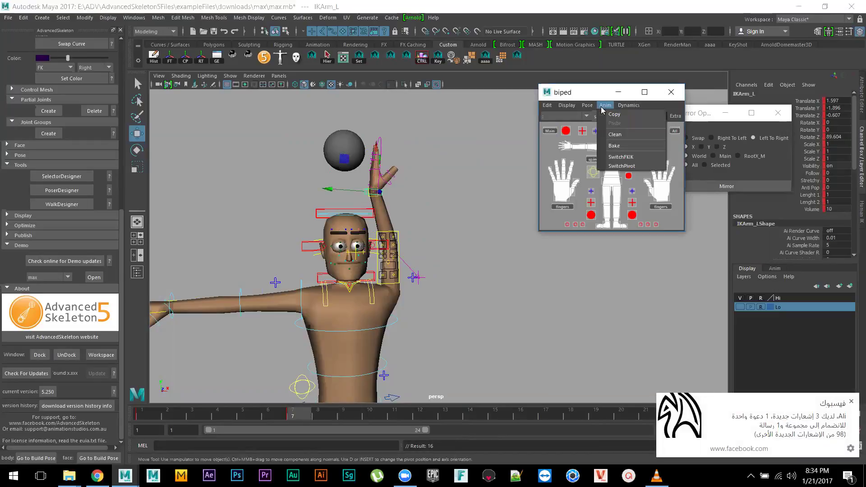
left_click(625, 158)
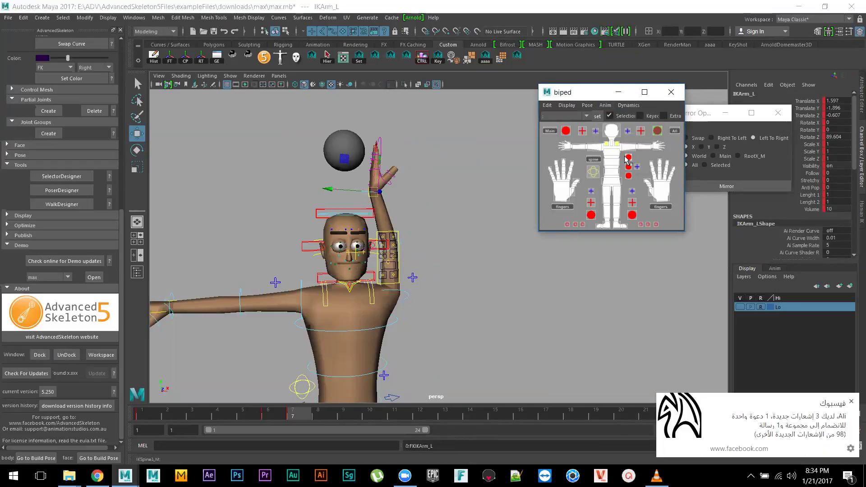
left_click(248, 419)
left_click_drag(248, 418, 369, 420)
- Rotate FKWrist_L down to -32.378, -25.595, -15.567 so the hand bends toward the sphere
scroll(471, 192, "up", 3)
middle_click_drag(449, 202, 455, 227, "alt")
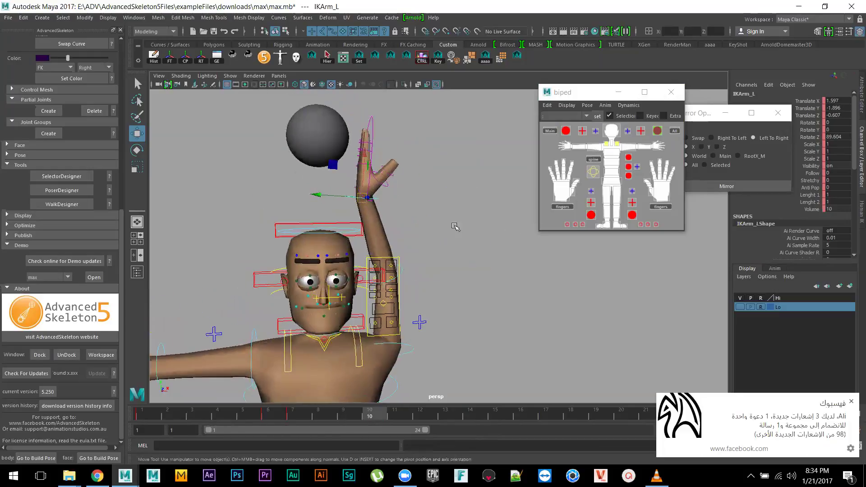
left_click(381, 200)
key("e")
left_click_drag(367, 194, 369, 235)
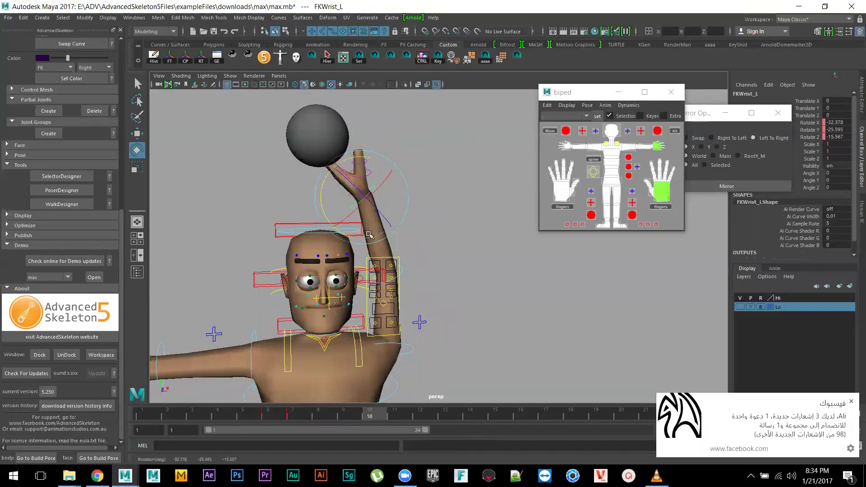
scroll(388, 237, "down", 4)
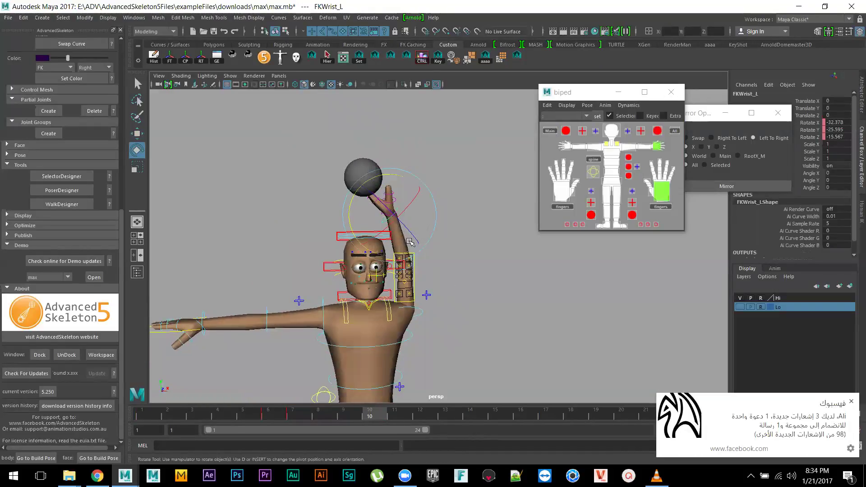
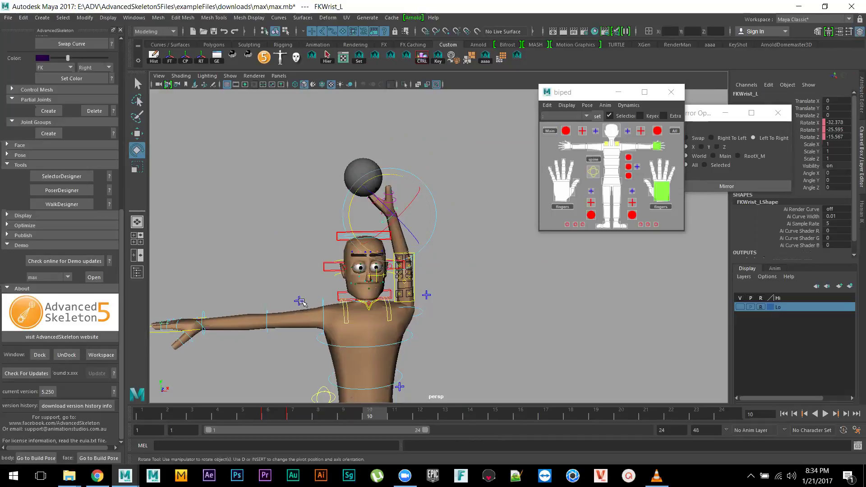
- Scrub to frame 11 and pull the view back to show the whole rig with its raised left hand
left_click_drag(282, 413, 407, 410)
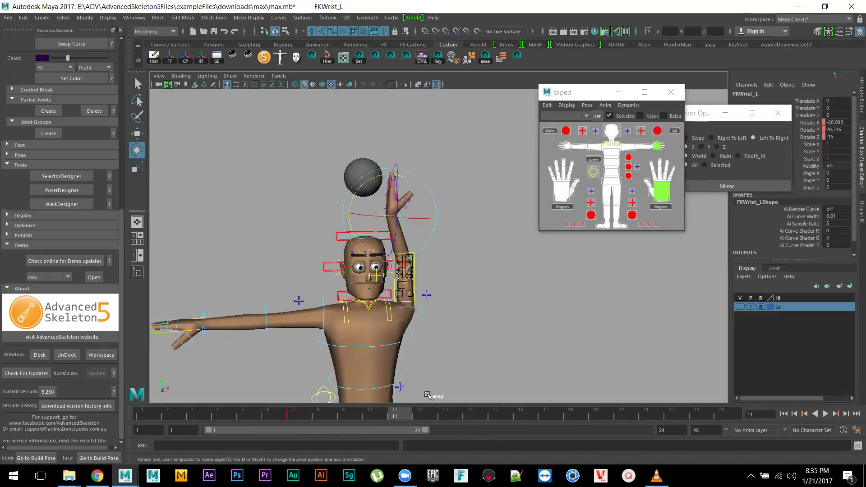
right_click_drag(518, 314, 437, 251, "alt")
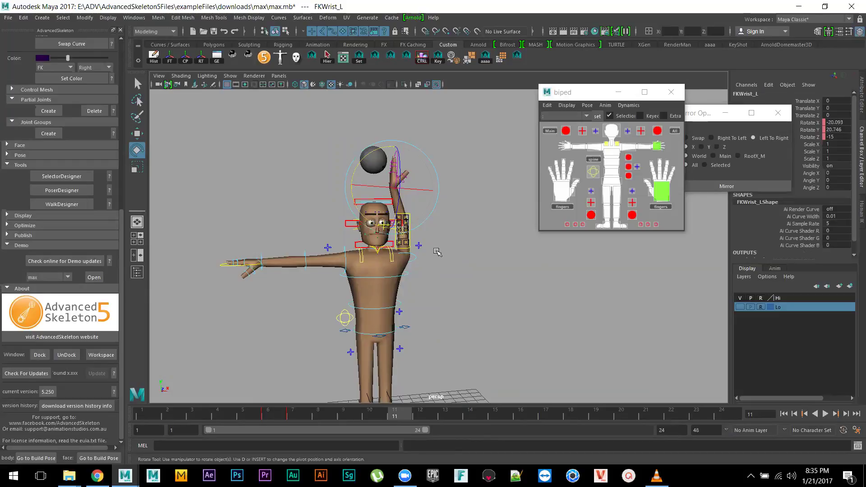
right_click_drag(435, 253, 418, 256, "alt")
left_click_drag(417, 257, 397, 375, "alt")
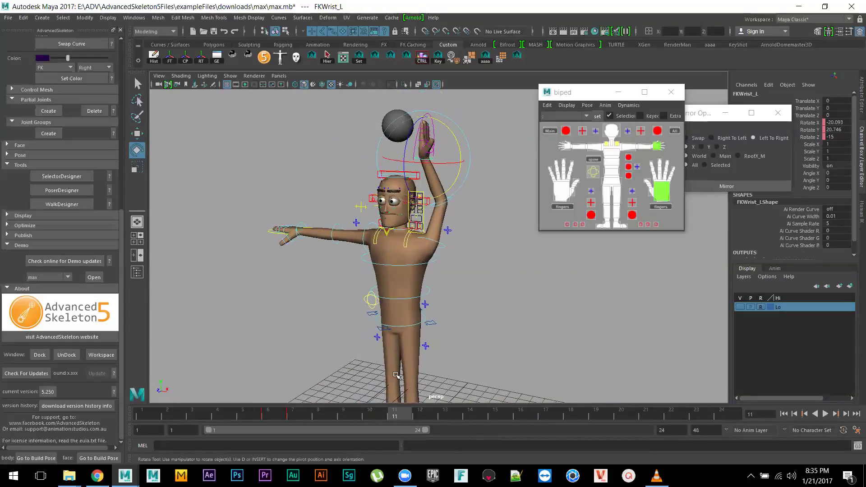
- Delete the left wrist's keys across the whole frame range and play back to check
left_click(218, 415)
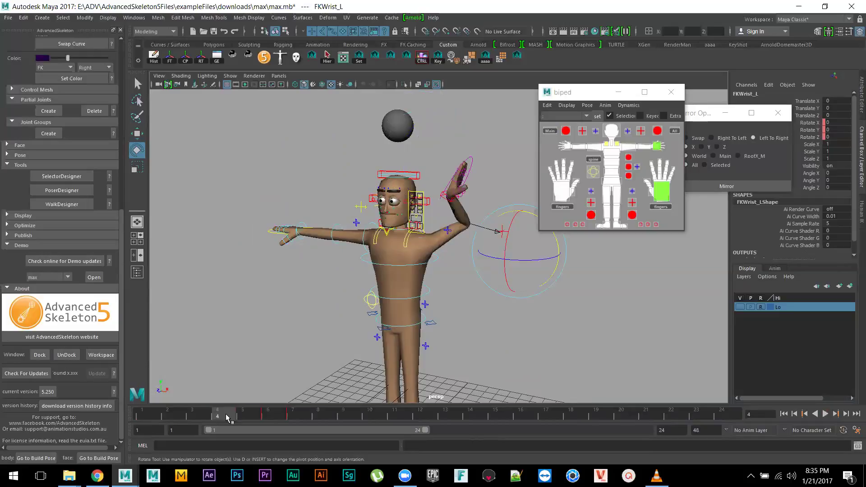
double_click(228, 416)
right_click(229, 416)
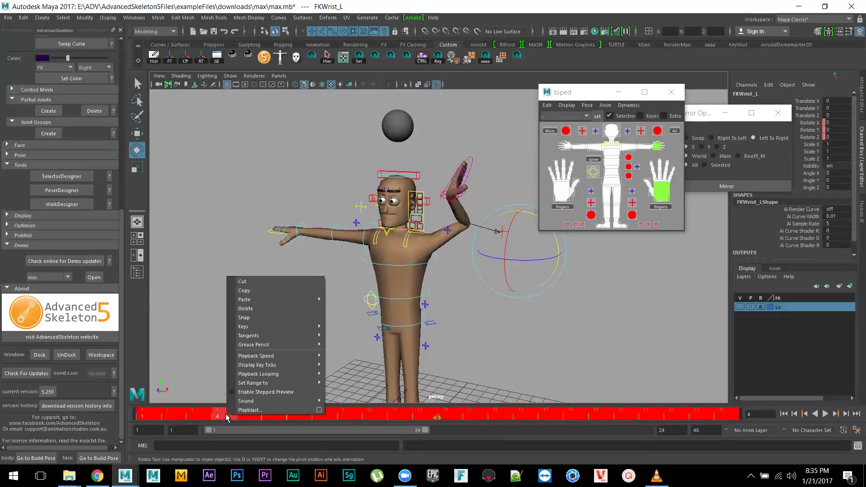
left_click(256, 310)
key("alt+v")
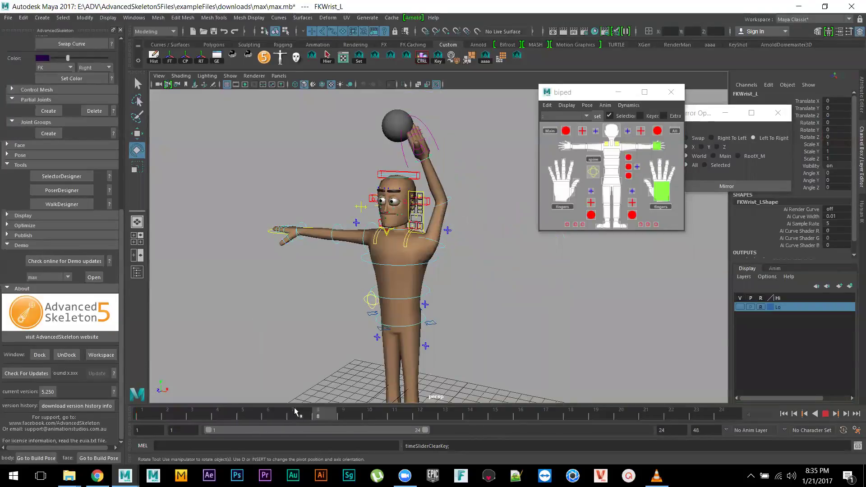
key("alt+v")
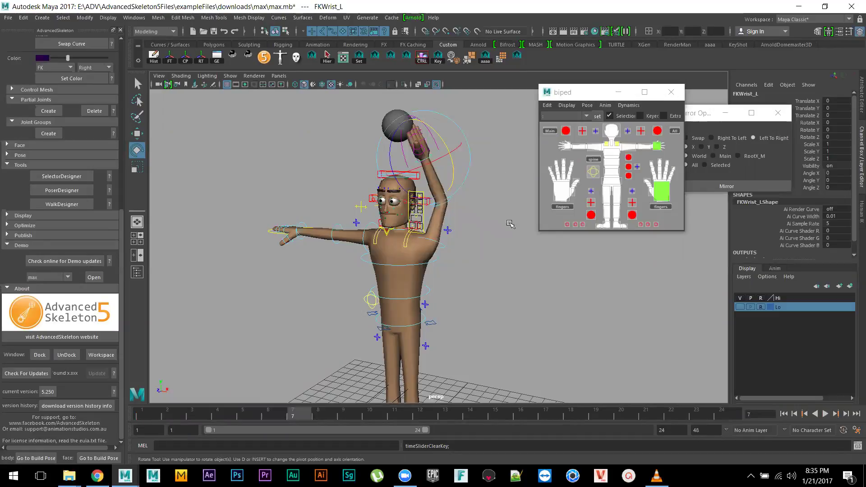
- Delete the left arm FK/IK switch's keys across the frame range and play back
left_click(453, 168)
left_click(433, 156)
left_click_drag(492, 227, 502, 264, "alt")
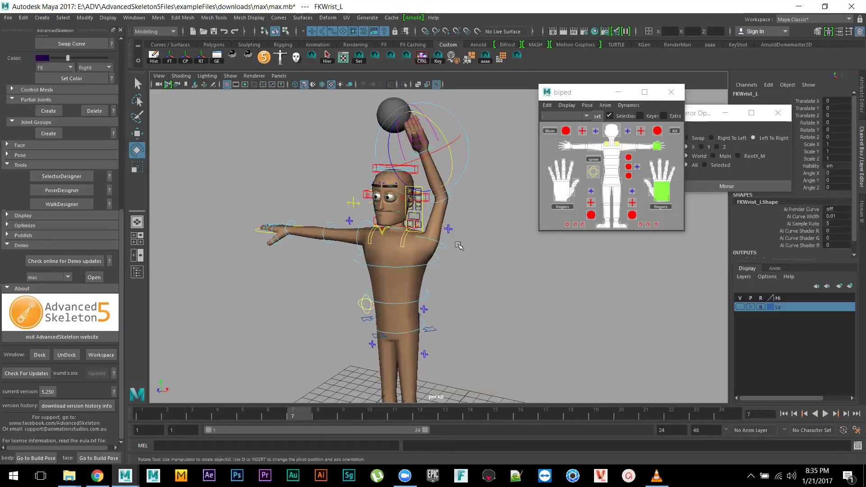
left_click(448, 229)
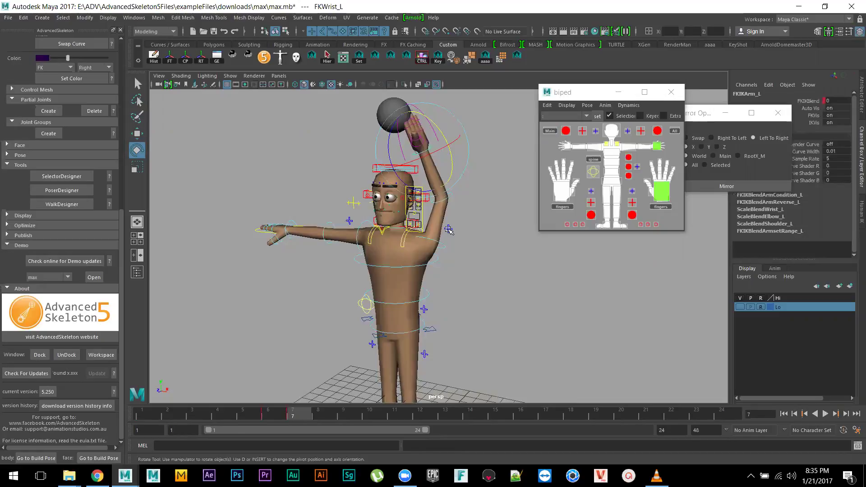
double_click(305, 416)
right_click(305, 415)
left_click(325, 307)
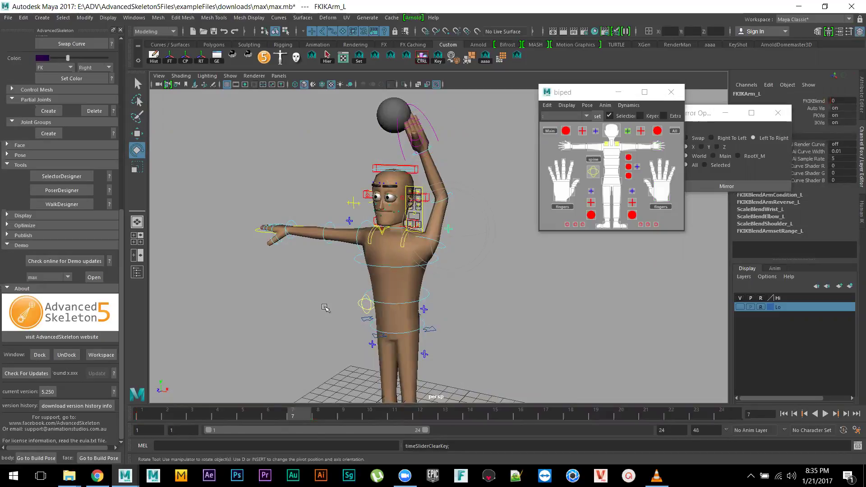
key("alt+v")
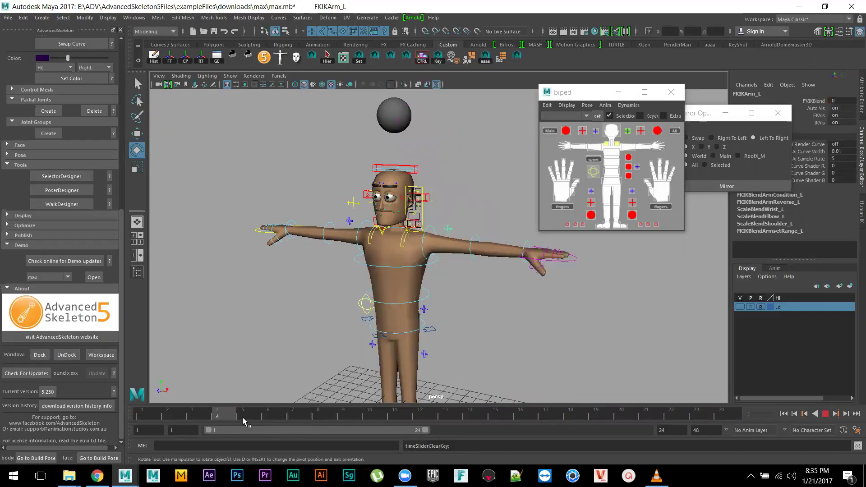
key("alt+v")
- Select every rig control and delete all their keys across the frame range
left_click(526, 243)
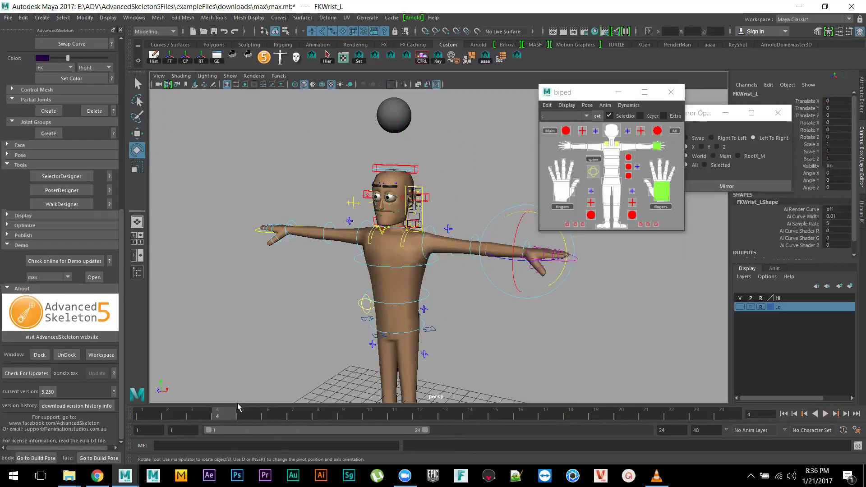
left_click_drag(238, 408, 318, 418)
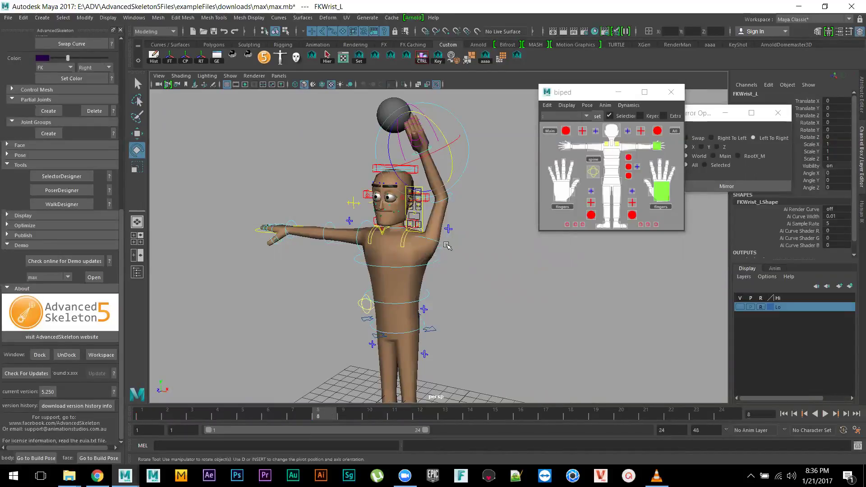
left_click(447, 246)
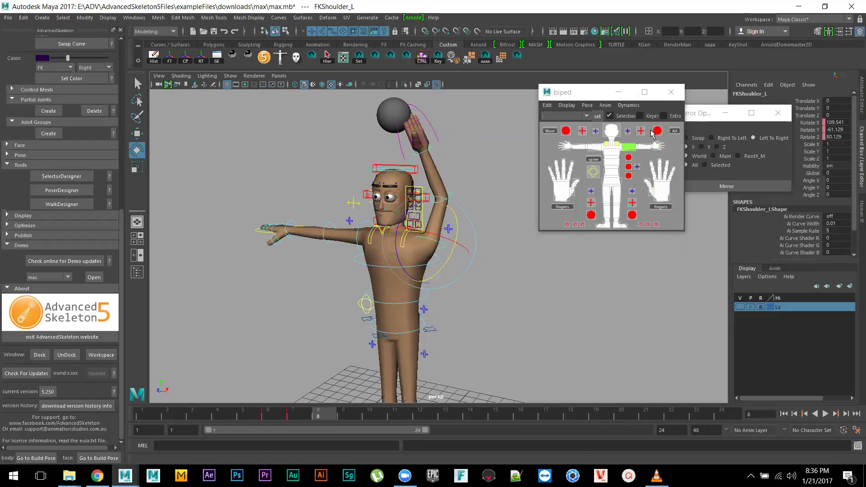
left_click(675, 131)
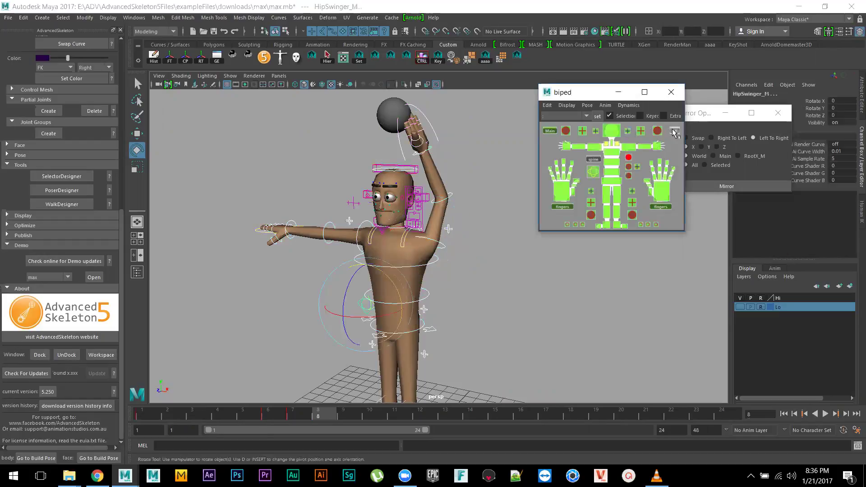
double_click(323, 416)
right_click(322, 416)
left_click(349, 311)
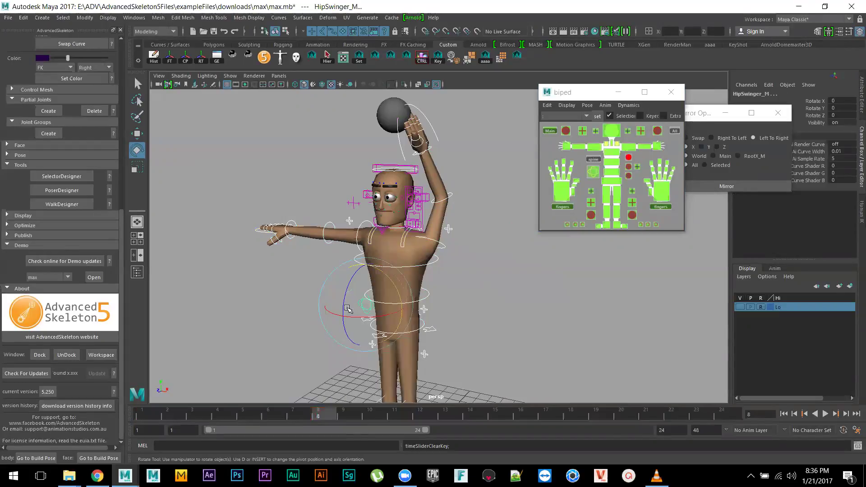
- Return to frame 1 and select the left arm's FK/IK switch
left_click_drag(315, 417, 121, 424)
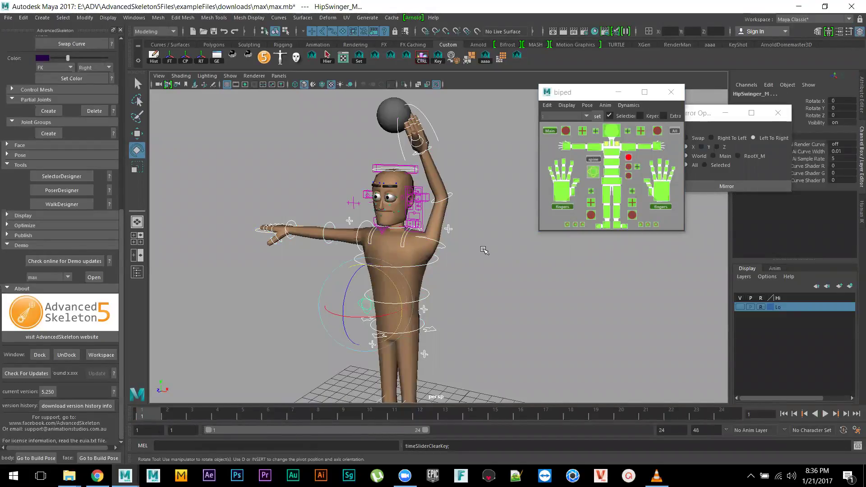
left_click(508, 254)
right_click_drag(508, 254, 533, 329, "alt")
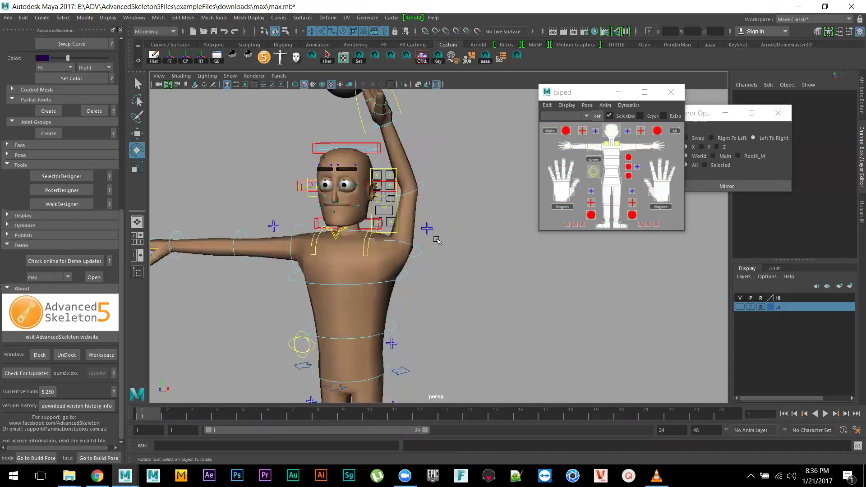
left_click(431, 231)
middle_click_drag(431, 231, 517, 330, "alt")
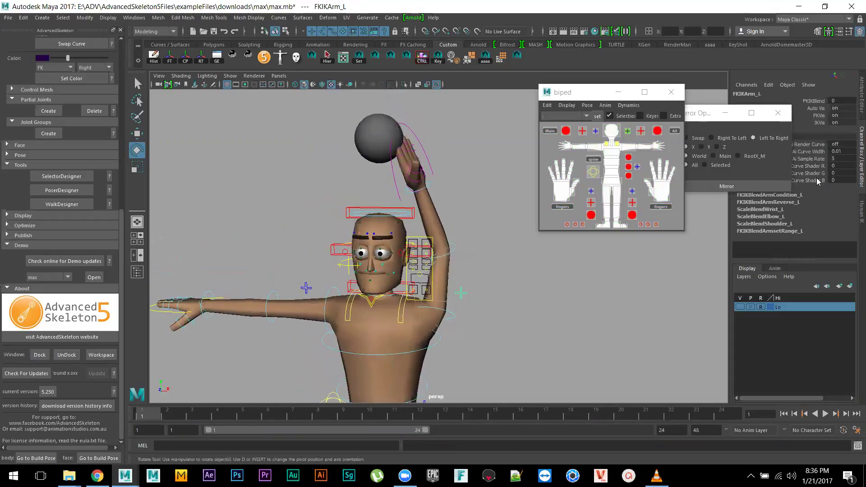
- Set the left arm's FKIKBlend to 10
left_click(850, 99)
type("10")
key("Return")
mouse_move(500, 306)
right_mouse_down("alt")
mouse_move(498, 280)
mouse_move(499, 289)
right_mouse_up("alt")
left_click_drag(141, 416, 218, 419)
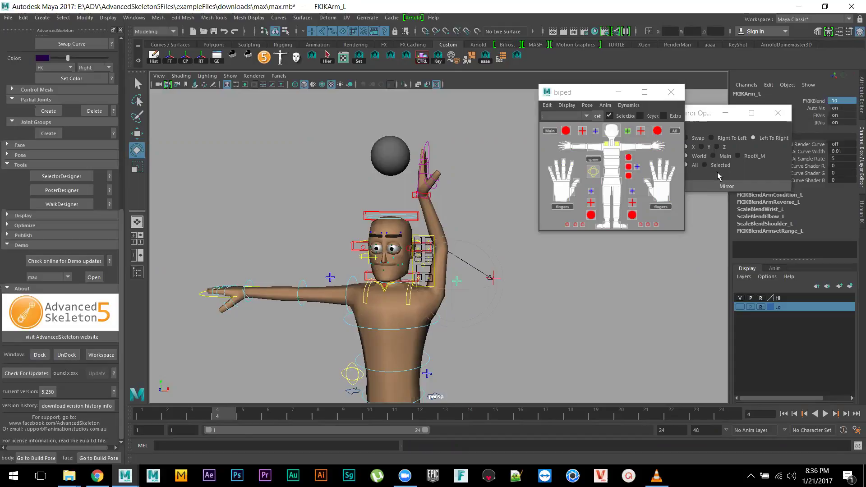
- Select the right arm's FK/IK switch and set its FKIKBlend to 10
left_click(596, 131)
left_click(842, 101)
type("10")
key("Return")
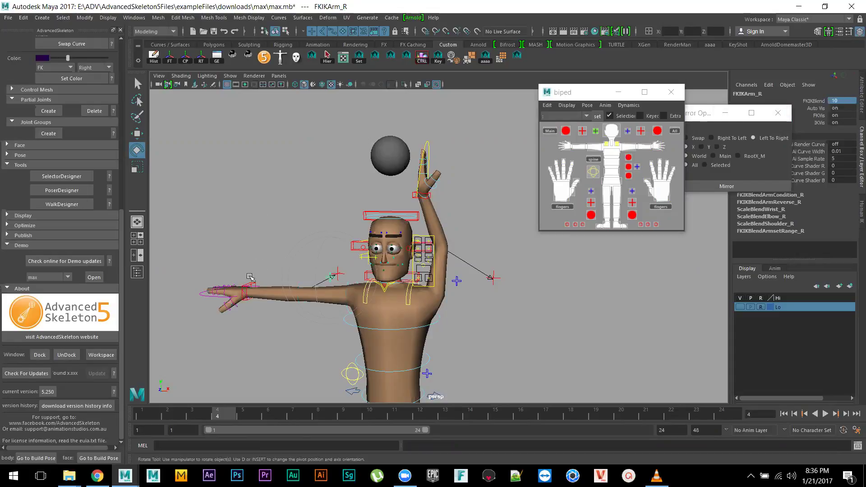
- Select the left IK arm control and bring the Mirror Options window forward
left_click(428, 194)
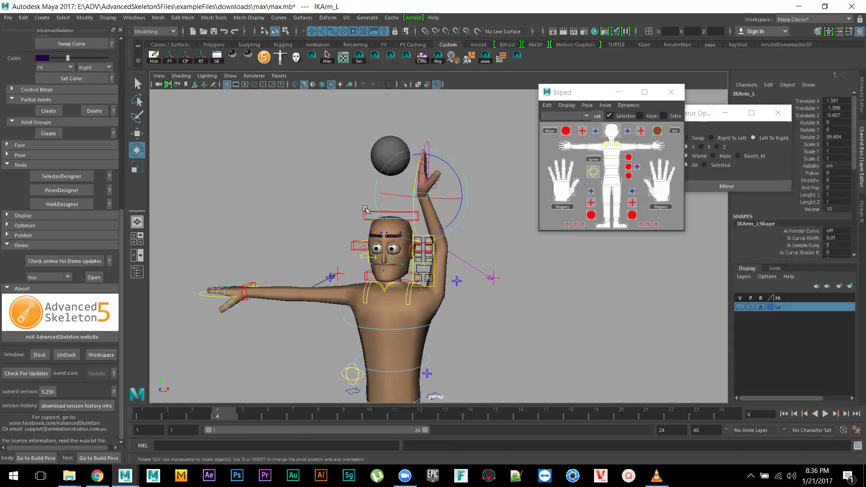
left_click_drag(358, 282, 357, 198, "alt")
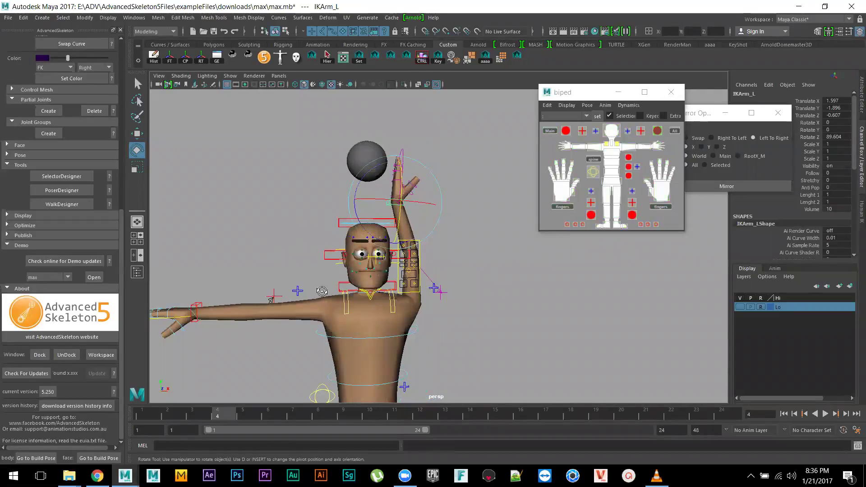
left_click_drag(322, 292, 303, 277, "alt")
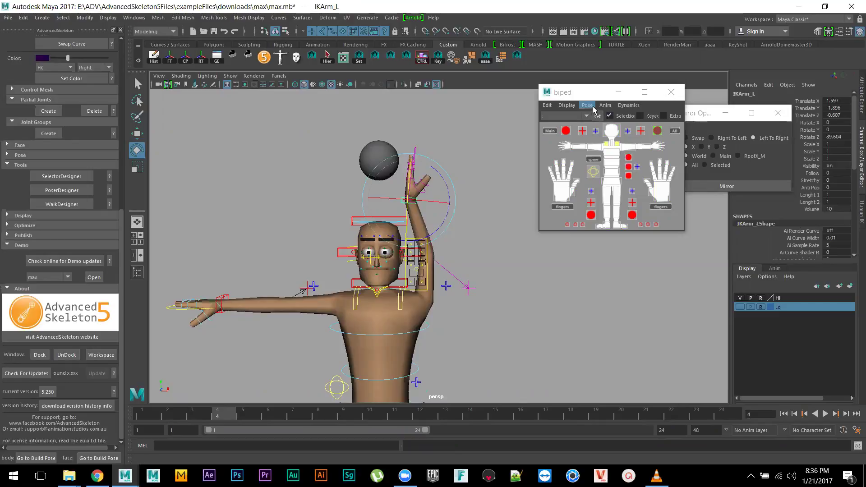
left_click_drag(701, 119, 662, 113)
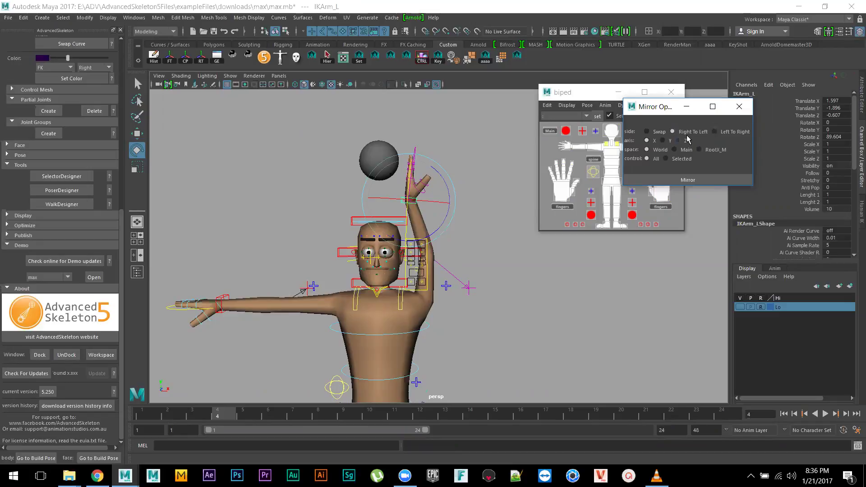
- Apply Mirror to the selected left IK arm control
left_click_drag(668, 110, 650, 101)
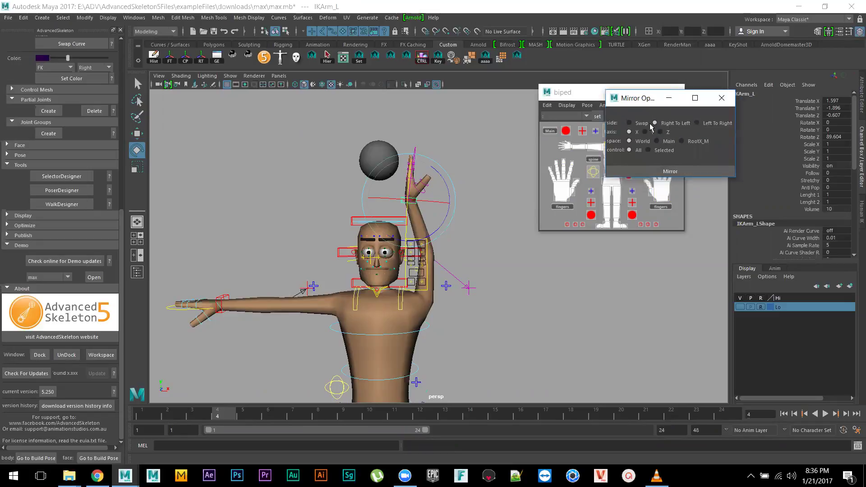
left_click(662, 150)
left_click(662, 172)
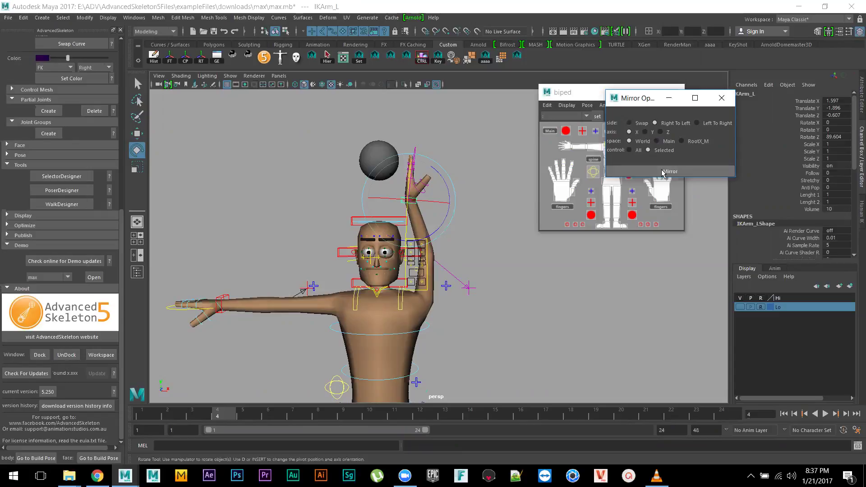
left_click(544, 300)
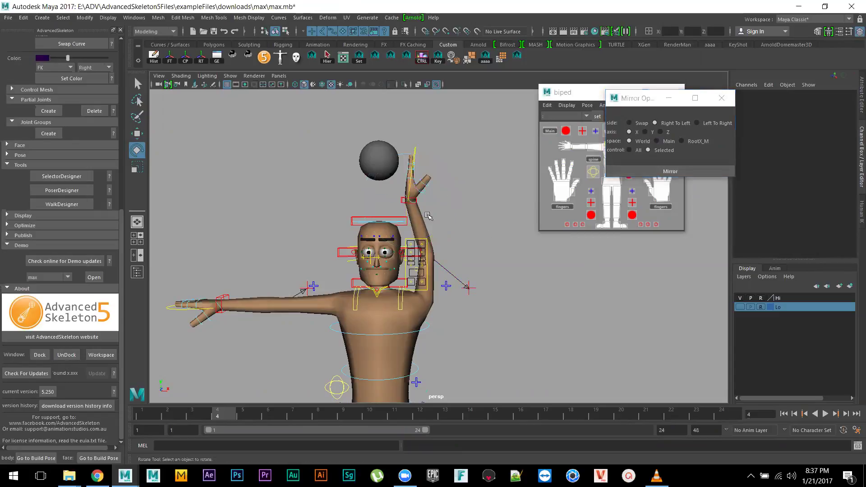
left_click(403, 203)
left_click(662, 172)
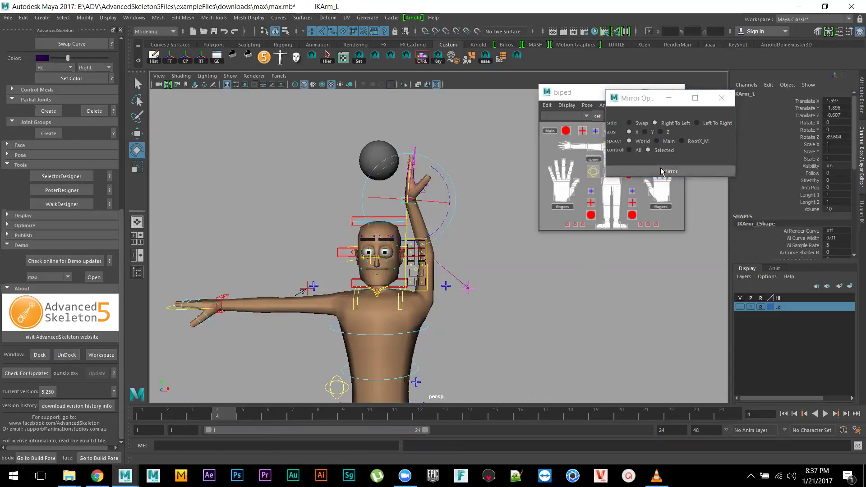
left_click(662, 172)
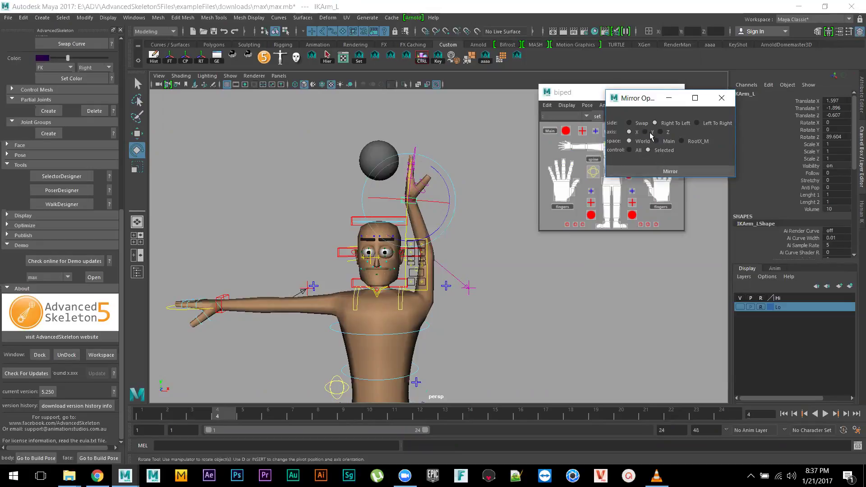
- Mirror the raised arm across axis X onto the other arm, then reopen max.mb
left_click(660, 131)
left_click(664, 171)
left_click(639, 133)
left_click(651, 172)
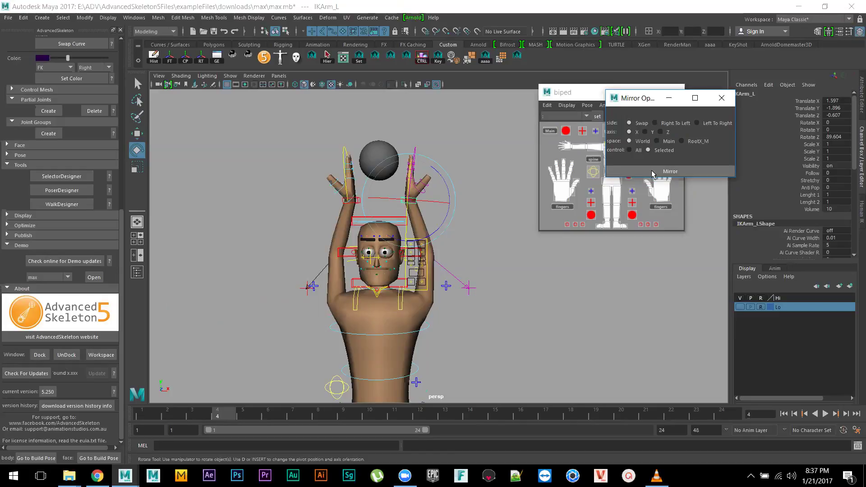
left_click_drag(552, 269, 397, 246, "alt")
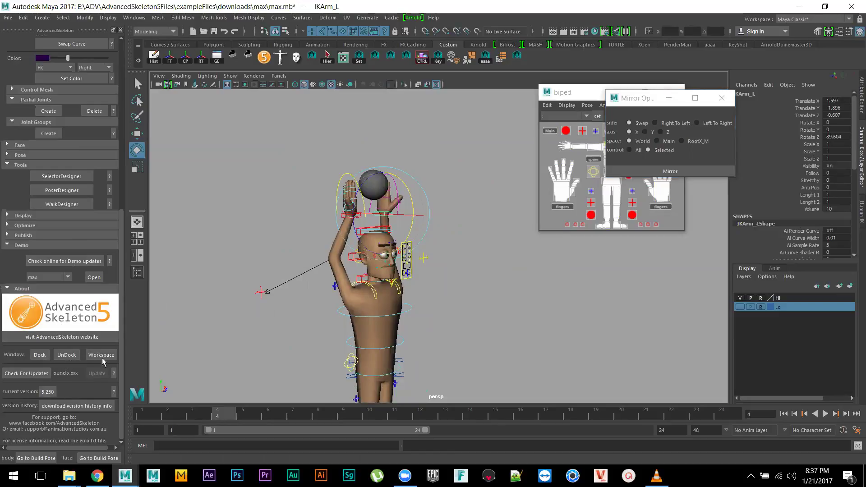
left_click(92, 278)
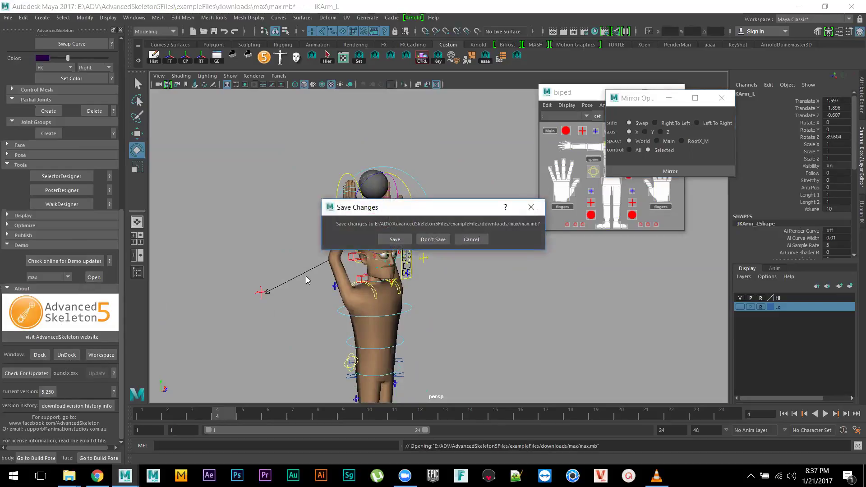
- Reload max.mb without saving and maximize the perspective view
left_click(420, 240)
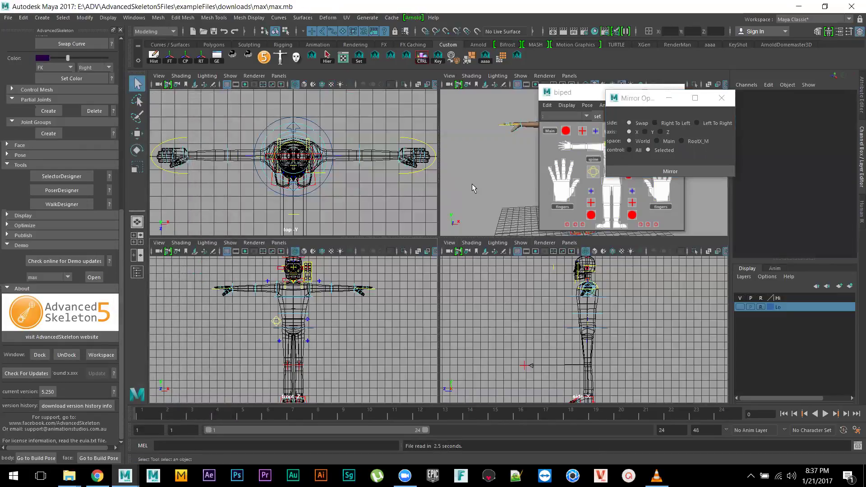
key("space")
left_click_drag(472, 188, 451, 234, "alt")
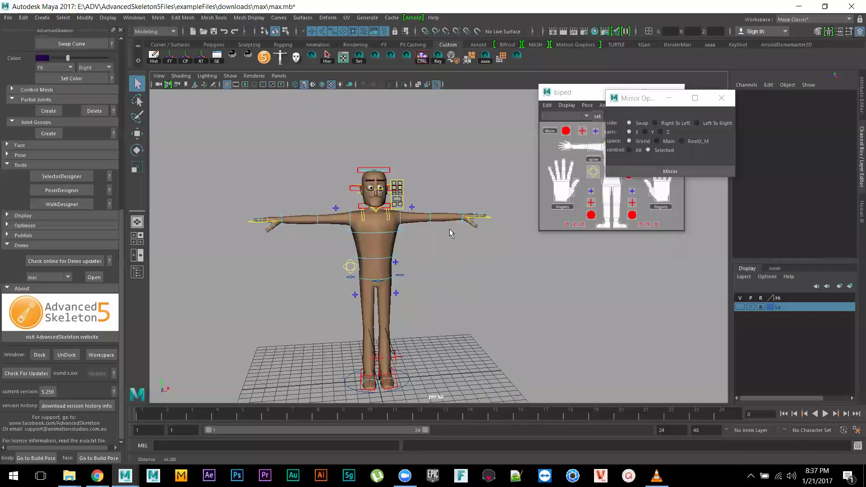
right_click_drag(451, 233, 474, 193, "alt")
- Set FKIKBlend to 10 on both FKIKArm_L and FKIKArm_R
left_click(402, 193)
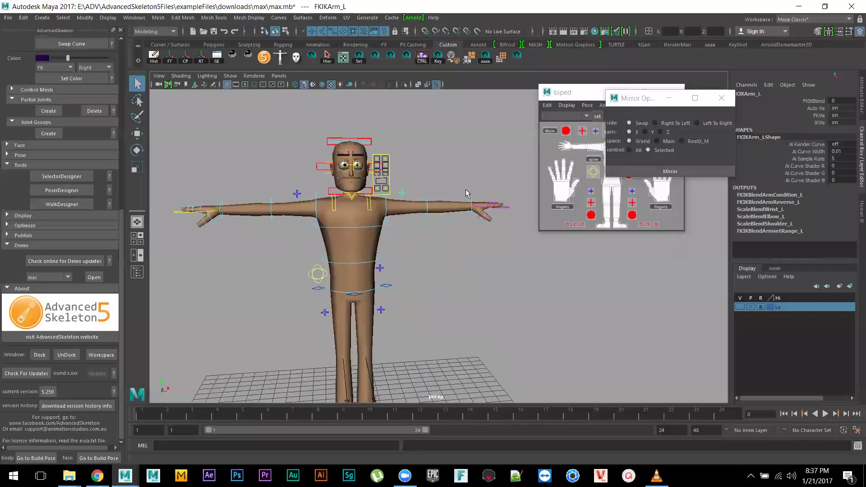
left_click(297, 194, "shift")
left_click(844, 101)
type("10")
key("Return")
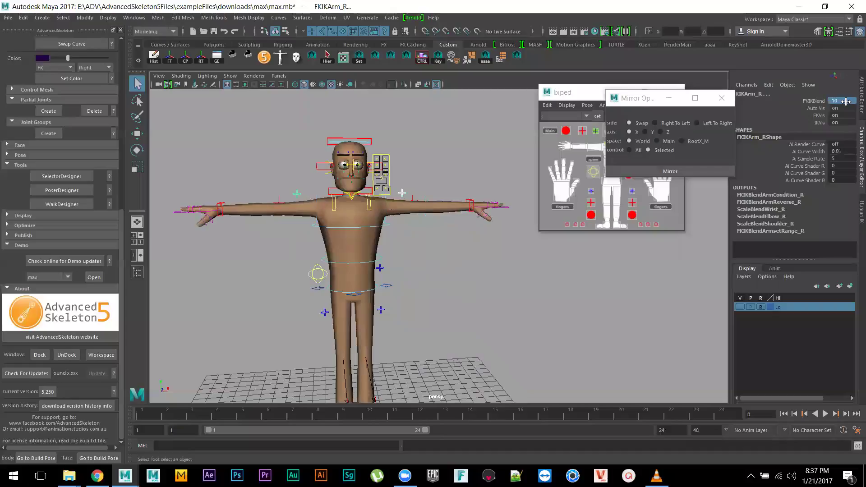
- Move IKArm_L in and up to raise the left arm overhead
left_click(475, 204)
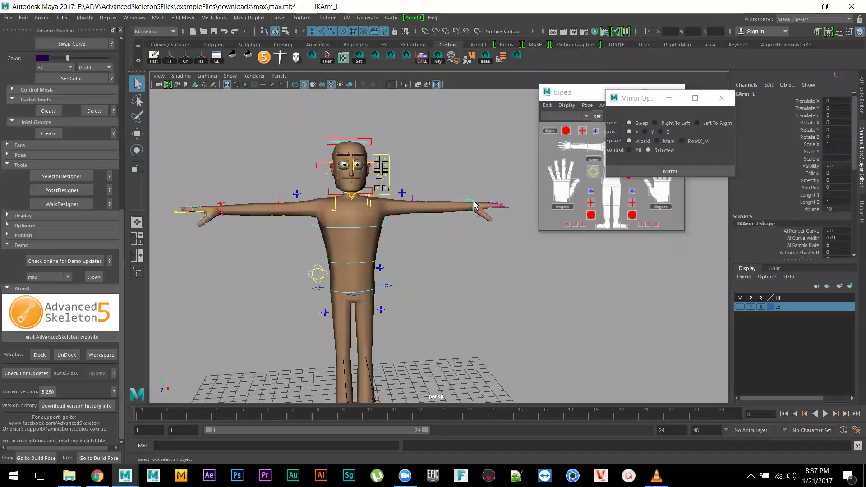
key("w")
left_click_drag(512, 206, 446, 206)
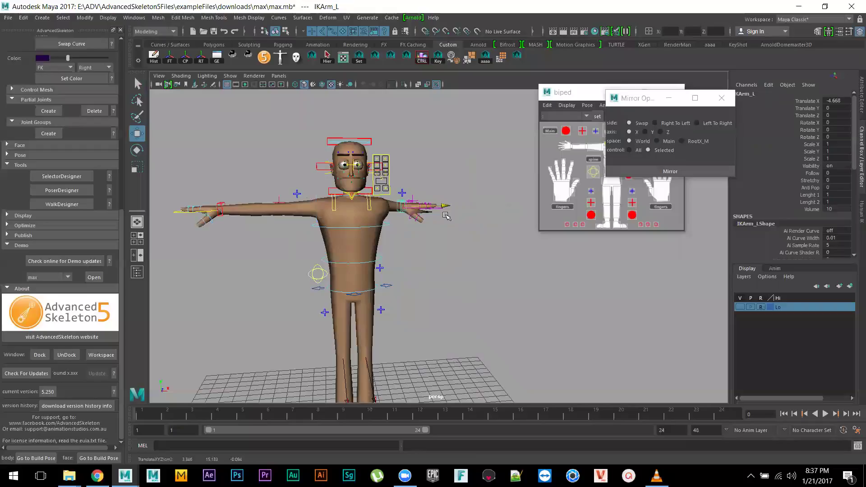
left_click_drag(404, 161, 378, 63)
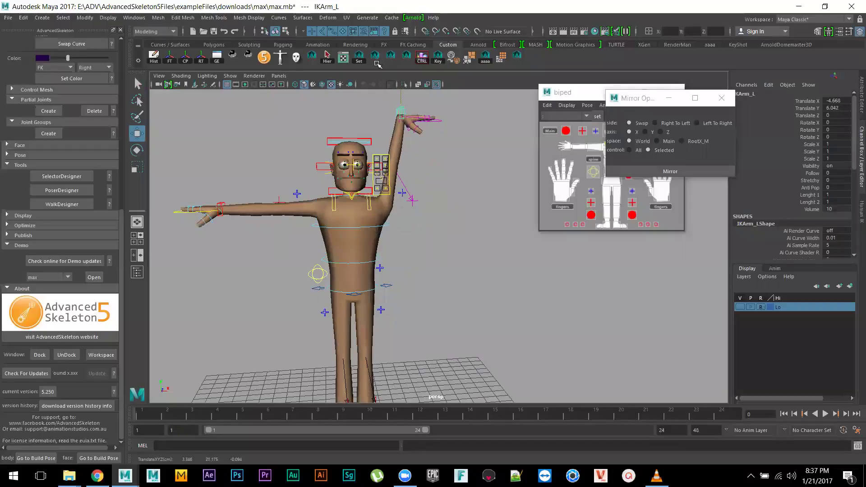
- Rotate the left IK hand about 83 degrees upward and place it above the head
key("e")
left_click_drag(370, 100, 365, 166)
key("w")
left_click_drag(367, 113, 353, 110)
left_click_drag(405, 145, 348, 167, "alt")
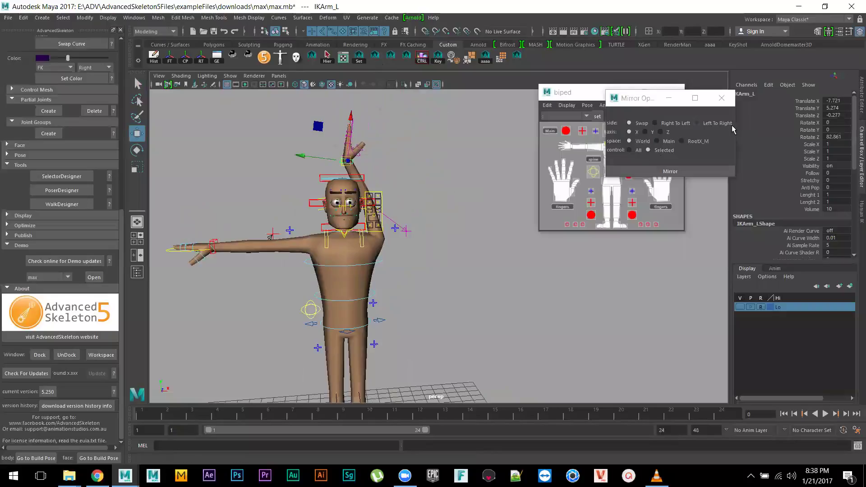
- Mirror the left arm pose onto the right arm using Left To Right
left_click(671, 126)
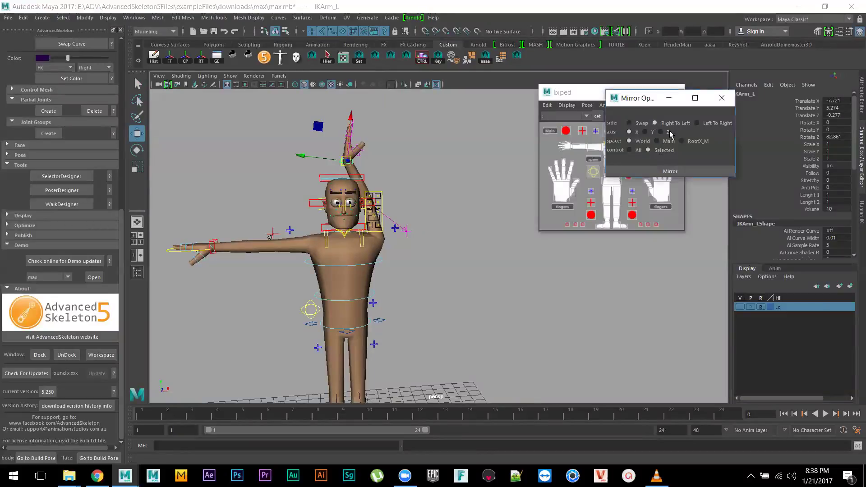
left_click(674, 171)
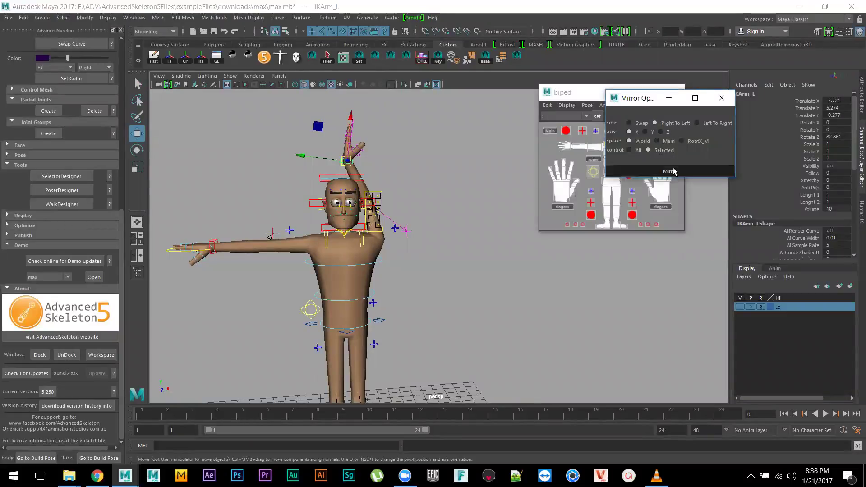
left_click_drag(494, 323, 585, 320, "alt")
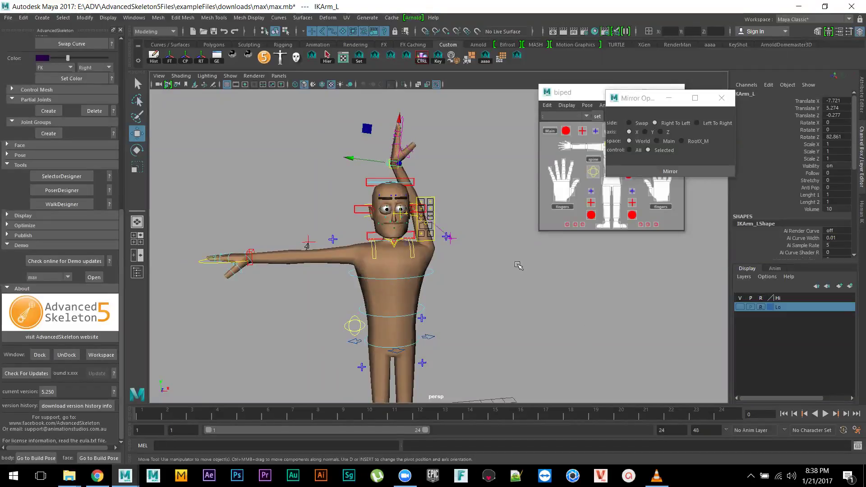
middle_click_drag(496, 236, 531, 303, "alt")
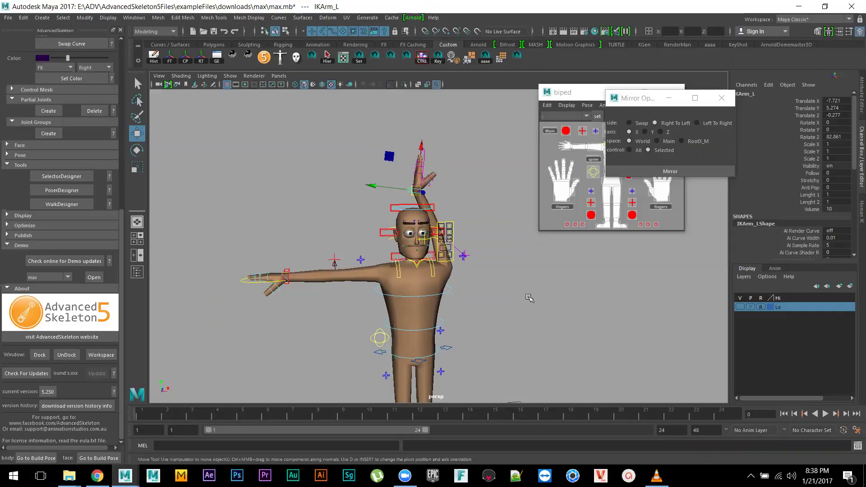
left_click(717, 123)
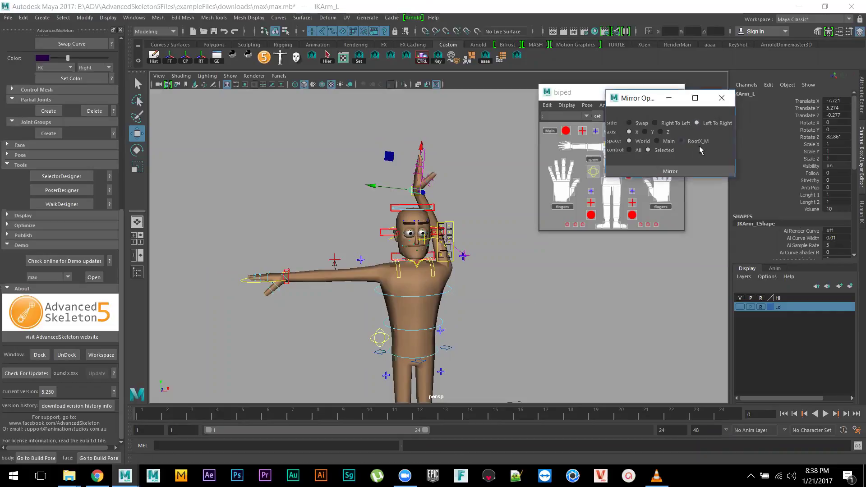
left_click(673, 172)
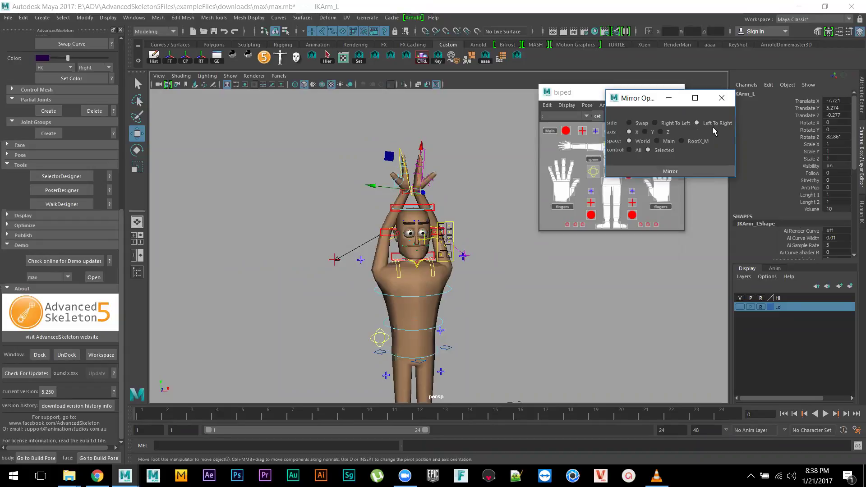
- Zoom in on the legs and set FKIKLeg_R's FKIKBlend to 0
left_click_drag(580, 299, 604, 303, "alt")
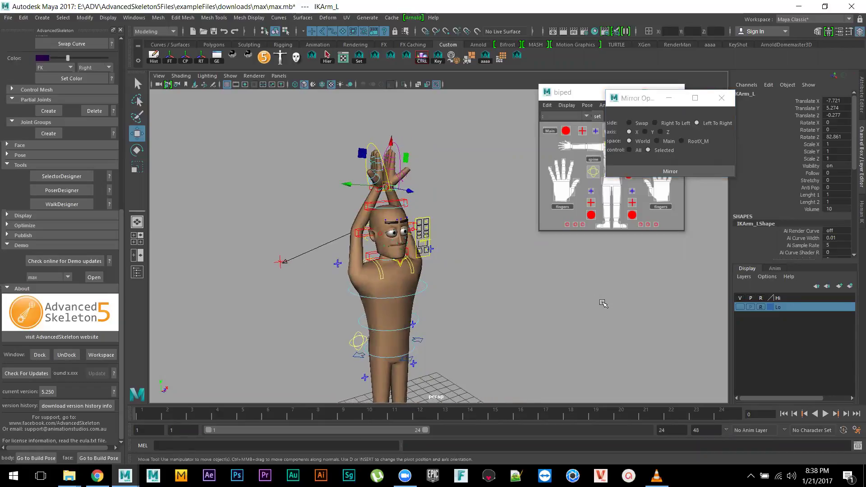
left_click_drag(459, 322, 490, 300, "alt")
middle_click_drag(489, 299, 515, 269, "alt")
left_click_drag(482, 288, 517, 290, "alt")
right_click_drag(541, 291, 491, 397, "alt")
middle_click_drag(491, 397, 492, 288, "alt")
right_click_drag(492, 289, 541, 343, "alt")
middle_click_drag(542, 343, 554, 329, "alt")
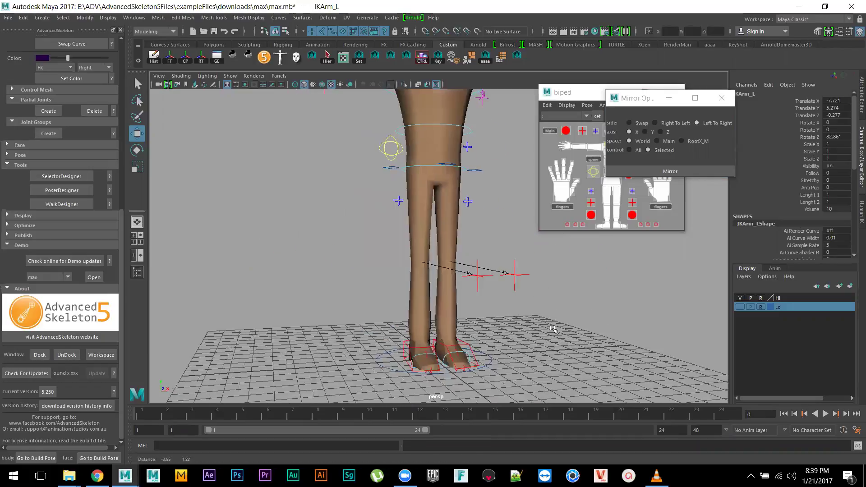
left_click(467, 202)
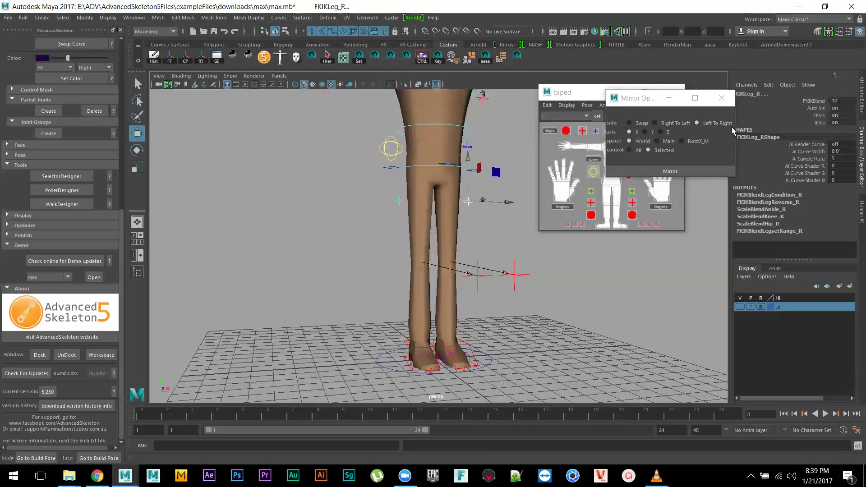
double_click(849, 100)
type("0")
key("Return")
- Check the spine and left leg FK/IK switches, then move Mirror Options below the picker
middle_click_drag(449, 341, 415, 348, "alt")
right_click_drag(415, 348, 514, 231, "alt")
left_click(457, 208)
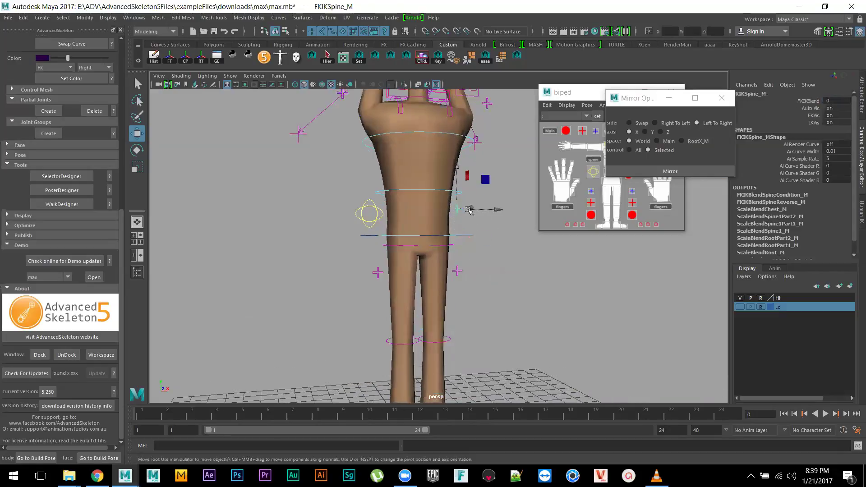
left_click(458, 271)
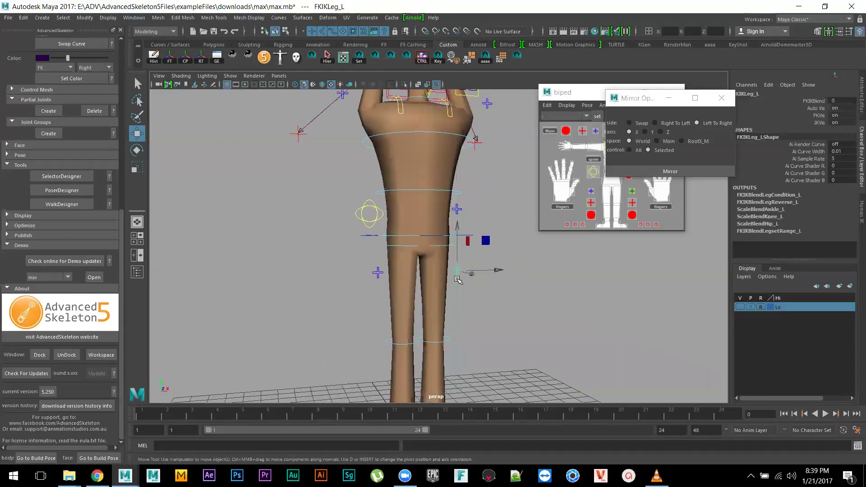
right_click_drag(533, 308, 418, 158, "alt")
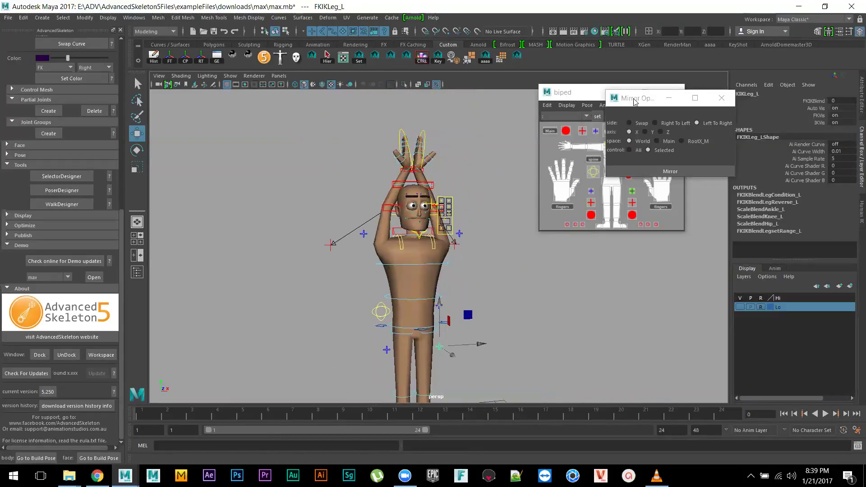
left_click_drag(630, 103, 586, 315)
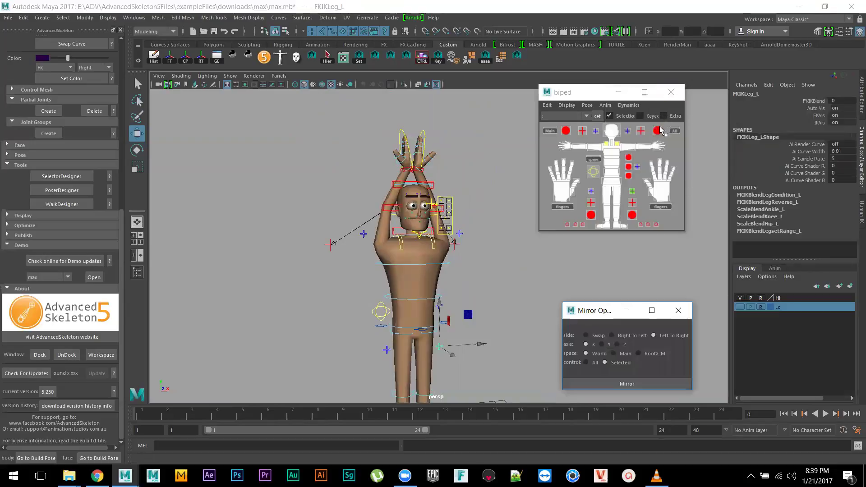
- Move the IKArm_R control so the right hand sits above the head
left_click(615, 145)
left_click(565, 130)
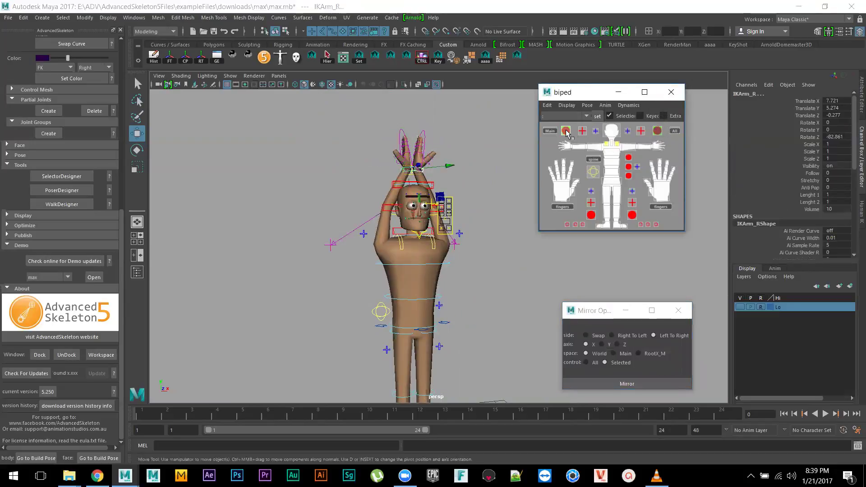
right_click_drag(529, 276, 436, 170, "alt")
mouse_move(423, 204)
left_mouse_down()
mouse_move(356, 194)
mouse_move(406, 181)
mouse_move(375, 194)
mouse_move(398, 210)
mouse_move(393, 216)
mouse_move(418, 189)
left_mouse_up()
left_click_drag(433, 275, 451, 225, "alt")
right_click_drag(451, 225, 479, 241, "alt")
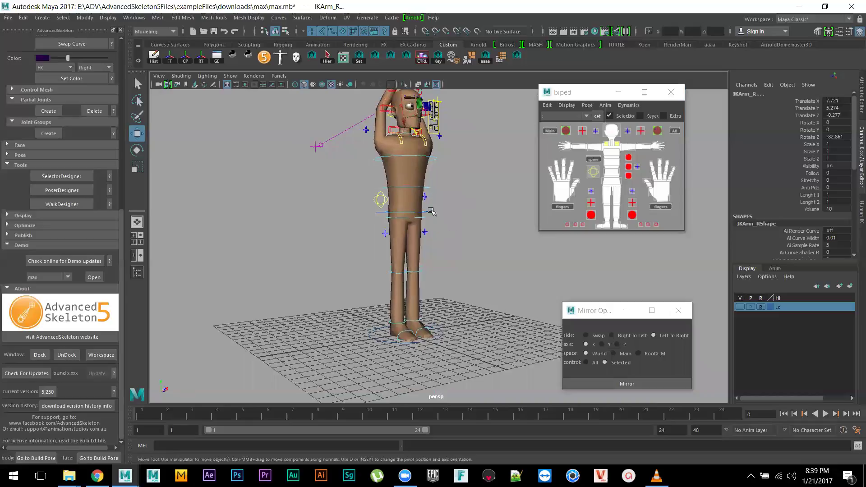
- Shift the hips with RootX_M to Translate X 0.393, Y 0.977, Z 0.184
left_click(429, 209)
mouse_move(406, 214)
left_mouse_down()
mouse_move(386, 218)
mouse_move(393, 222)
left_mouse_up()
right_click_drag(393, 222, 428, 194, "alt")
middle_click_drag(429, 194, 393, 268, "alt")
left_click_drag(385, 267, 411, 258)
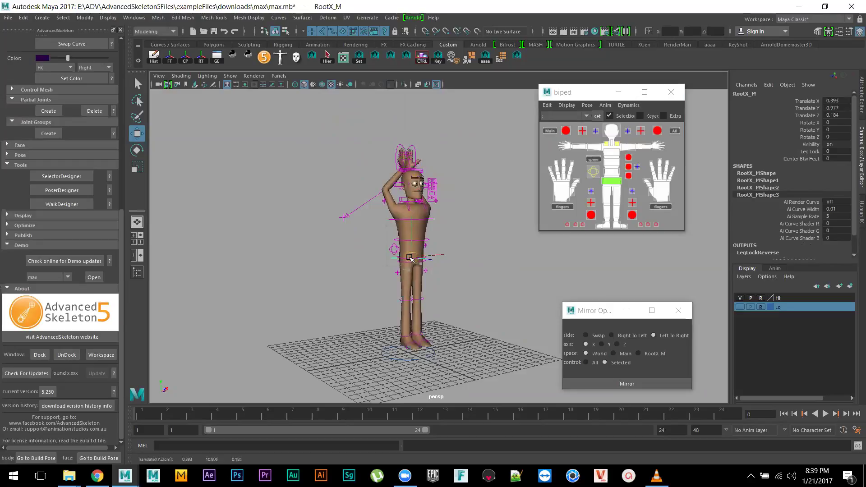
scroll(449, 277, "up", 5)
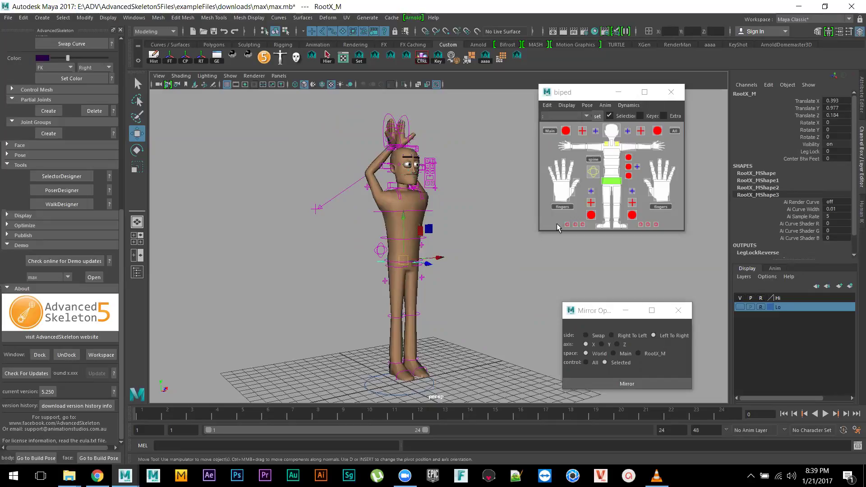
left_click(434, 385)
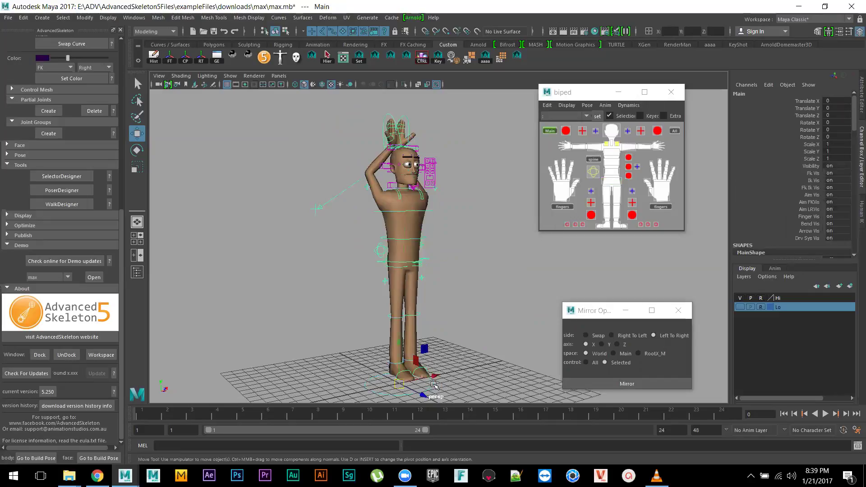
left_click_drag(408, 389, 407, 378)
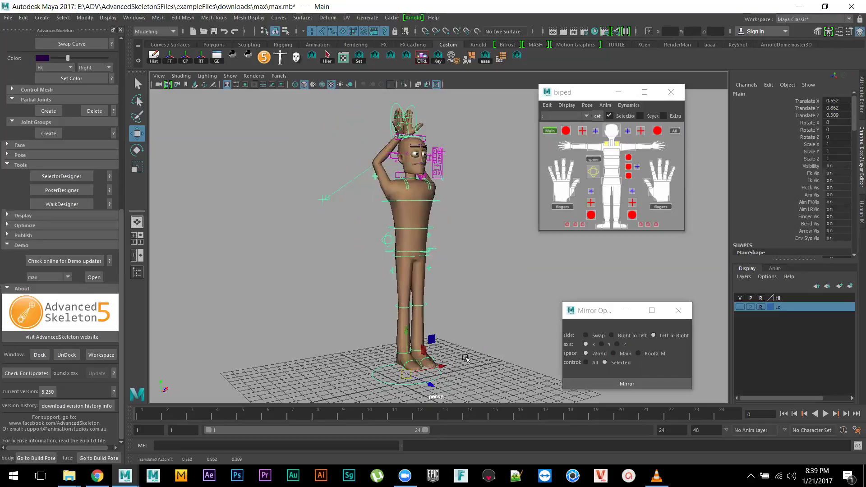
key("ctrl+z")
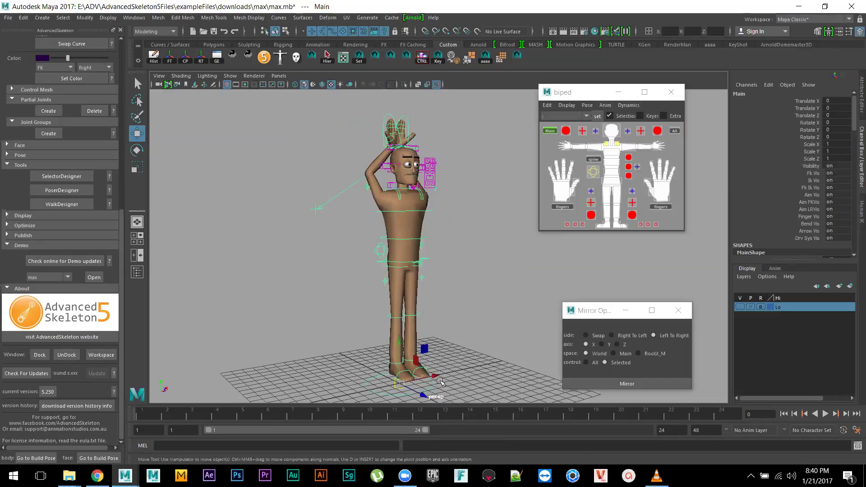
middle_click_drag(447, 366, 467, 343, "alt")
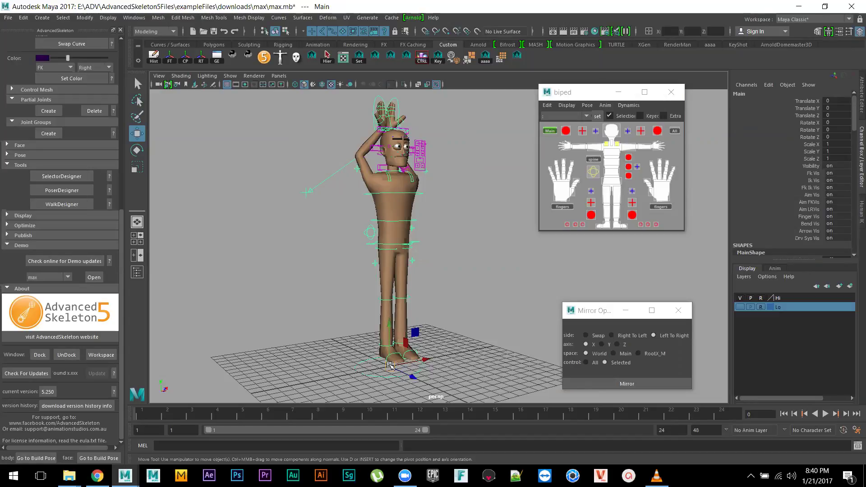
left_click_drag(484, 346, 390, 359, "alt")
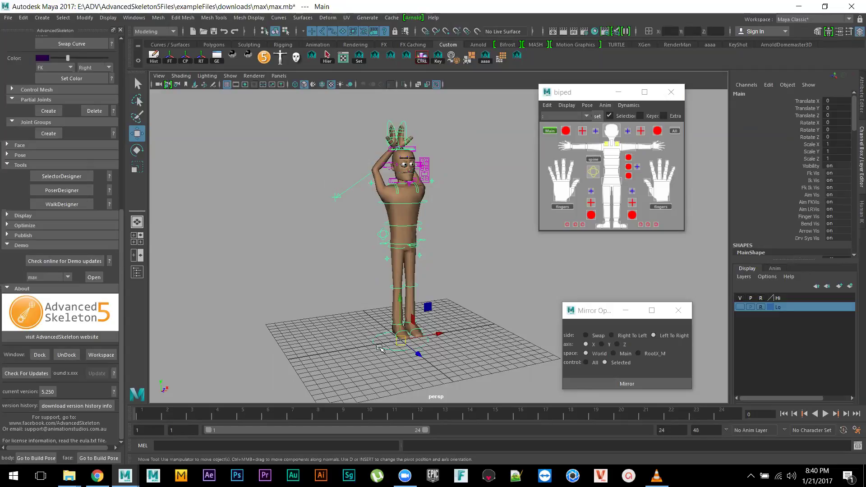
left_click_drag(536, 330, 495, 298, "alt")
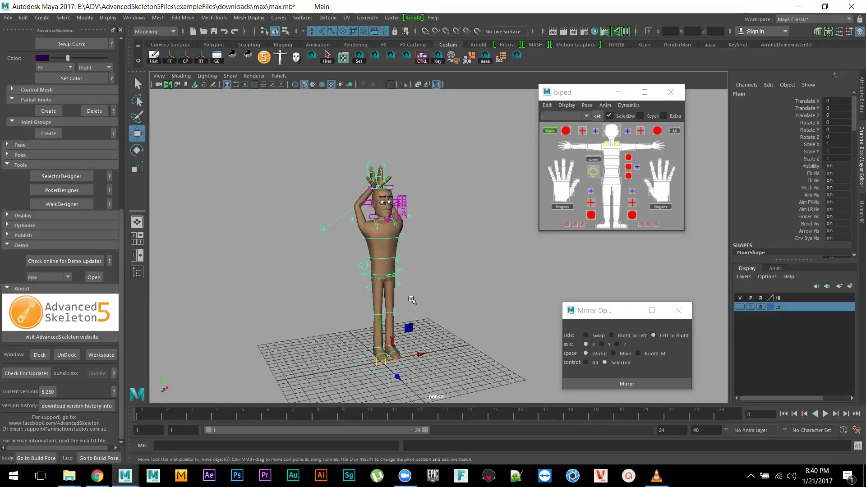
right_click_drag(407, 264, 441, 294, "alt")
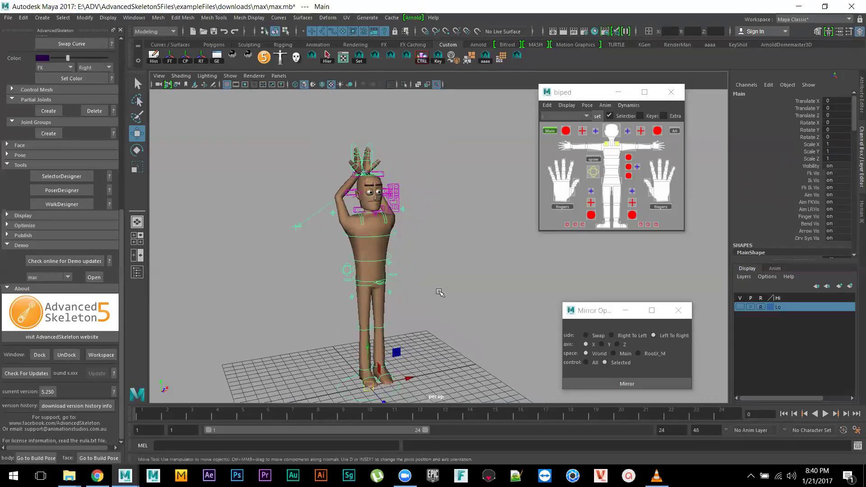
left_click(658, 132)
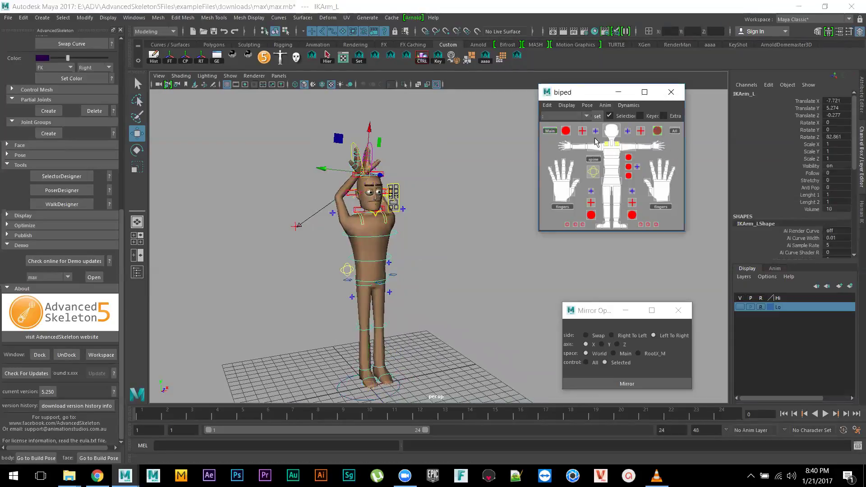
- Select IKArm_R and reposition the right hand over the head, undoing a sideways pull
left_click(566, 132)
left_click(615, 186)
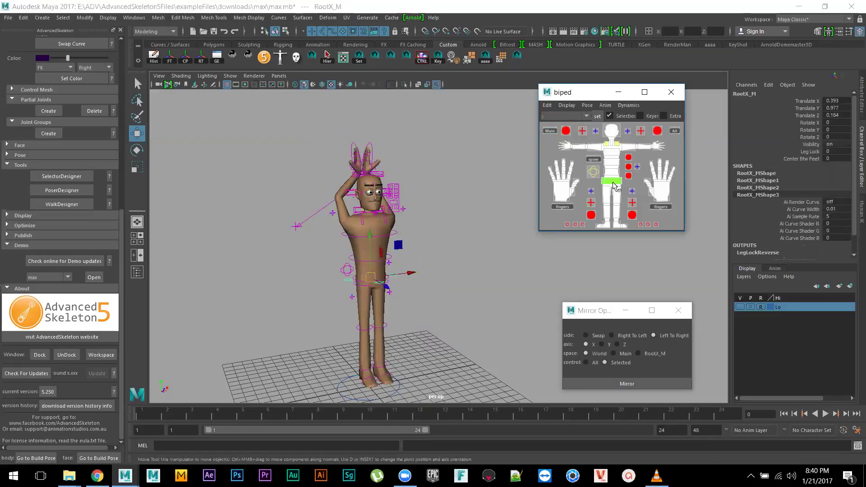
left_click(655, 132)
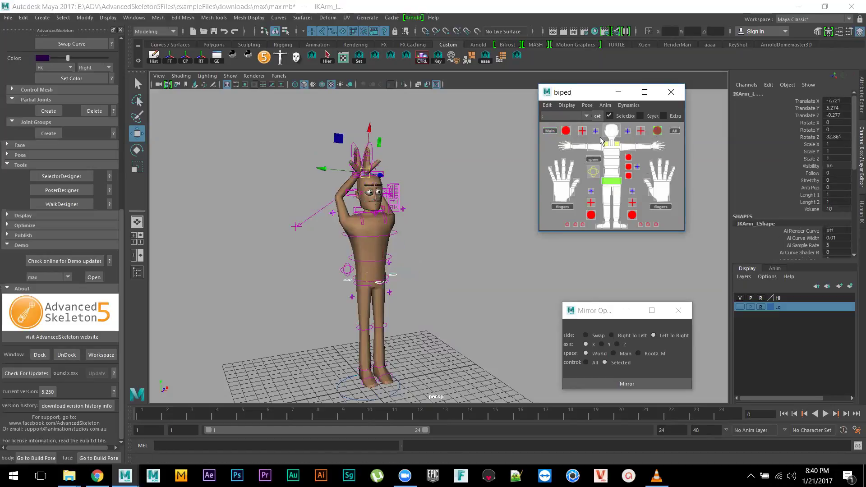
left_click(566, 132)
left_click_drag(398, 168, 286, 176)
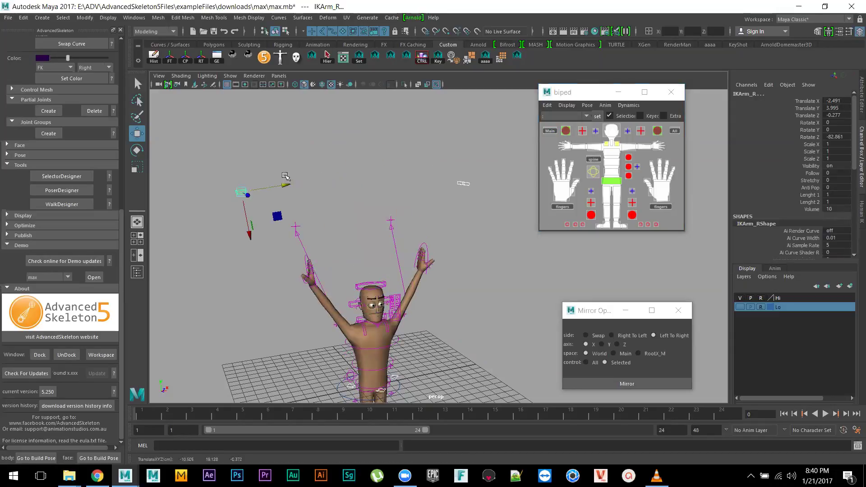
key("ctrl+z")
left_click_drag(359, 176, 352, 159)
scroll(416, 223, "down", 5)
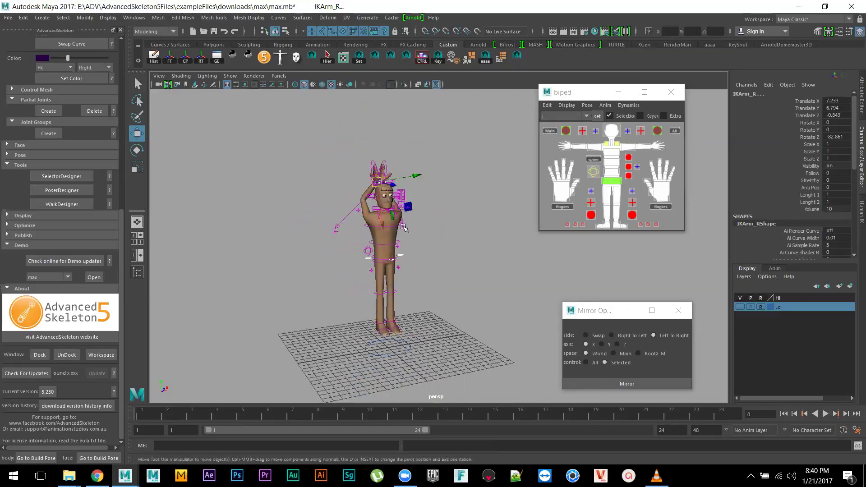
- Fine-tune the right IK hand to Translate X 7.233, Y 6.794, Z -0.843
key("alt+v")
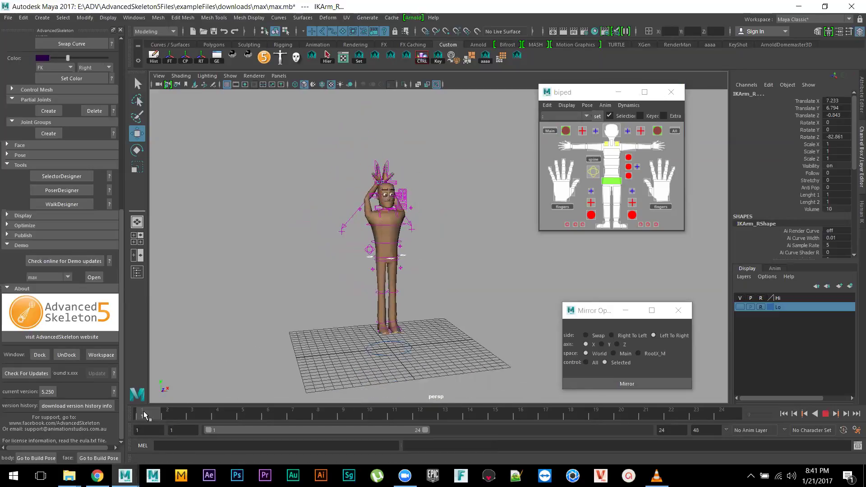
key("alt+v")
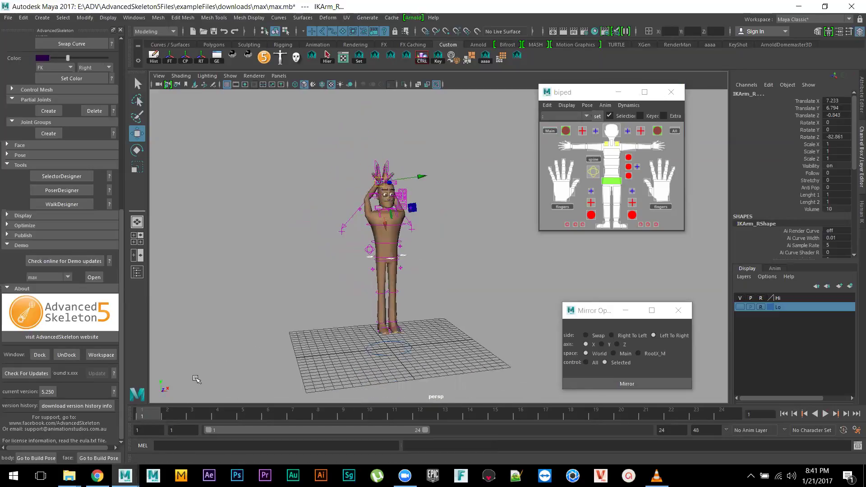
left_click_drag(383, 184, 278, 183)
key("ctrl+z")
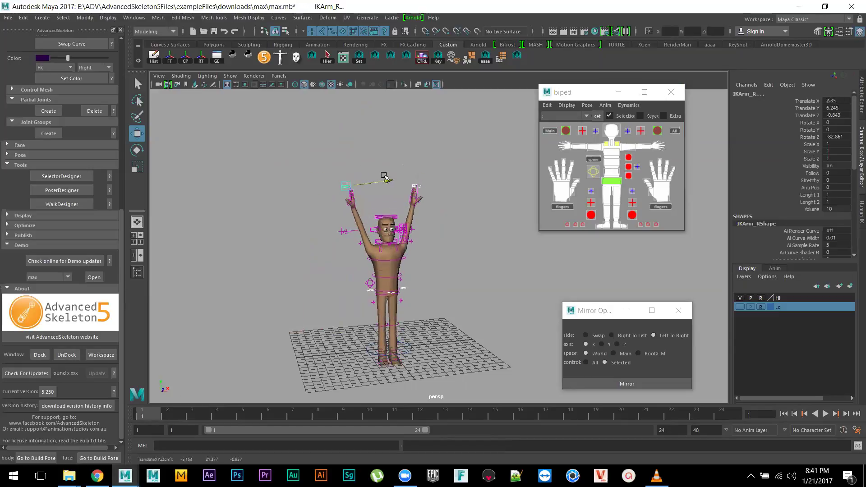
left_click_drag(408, 246, 397, 243, "alt")
left_click_drag(377, 185, 348, 246)
right_click_drag(348, 246, 347, 276, "alt")
left_click_drag(347, 277, 397, 257, "alt")
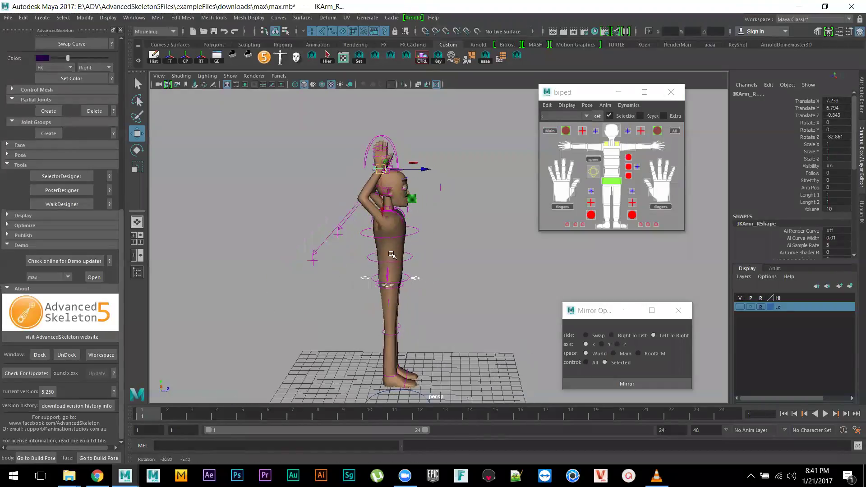
left_click(587, 105)
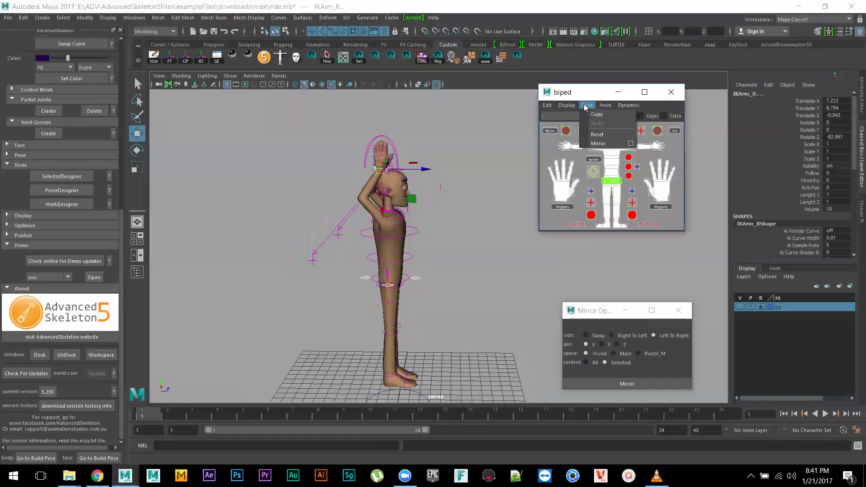
- Reset the biped rig to its default T-pose
left_click(597, 135)
left_click_drag(465, 251, 416, 240, "alt")
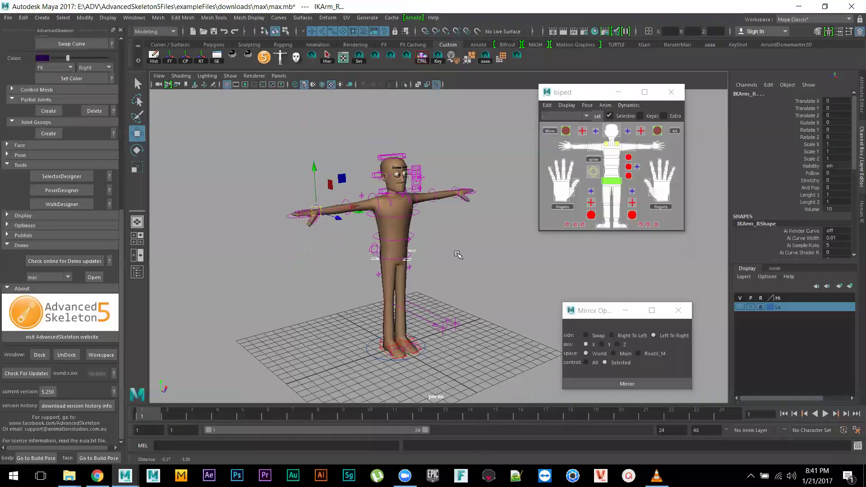
right_click_drag(458, 255, 454, 285, "alt")
right_click_drag(471, 151, 469, 176, "alt")
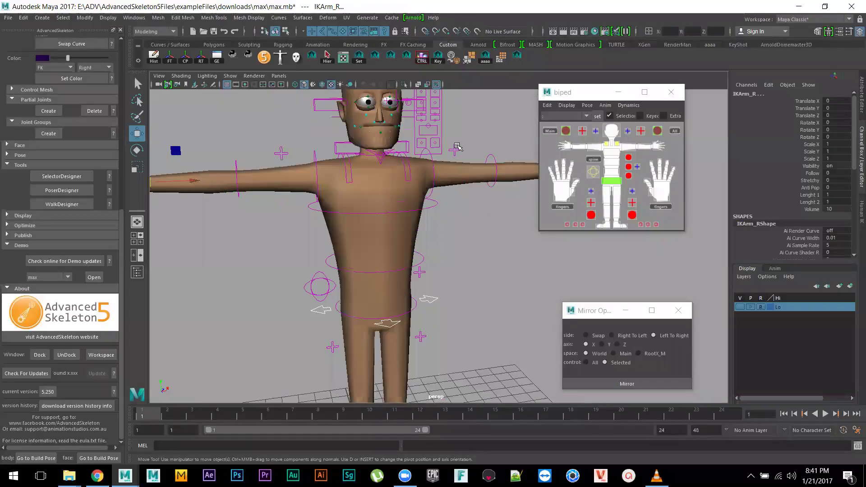
- Select both arm FK/IK switches and enter 11 in FKIKBlend, leaving it at 10
left_click(365, 174)
left_click(282, 153, "shift")
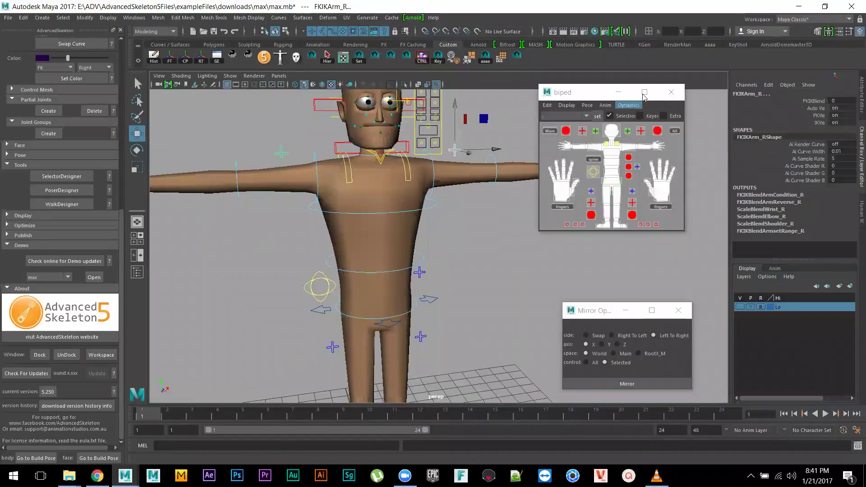
left_click(842, 101)
type("11")
key("Return")
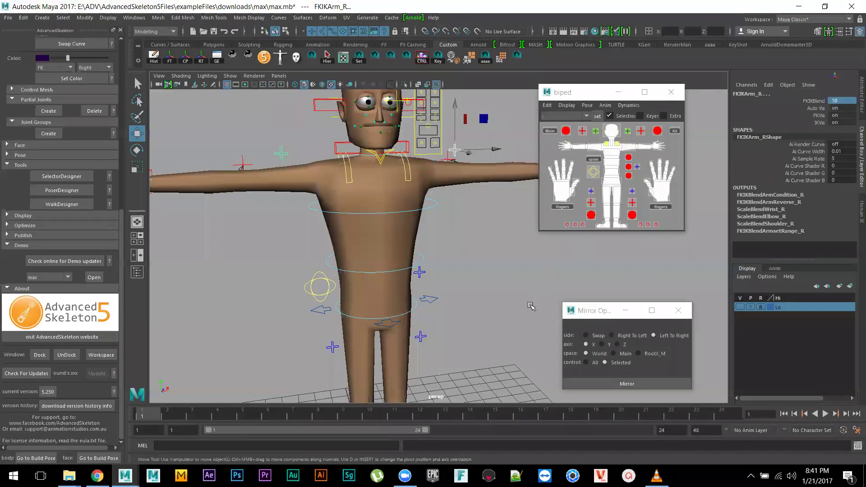
scroll(488, 305, "down", 5)
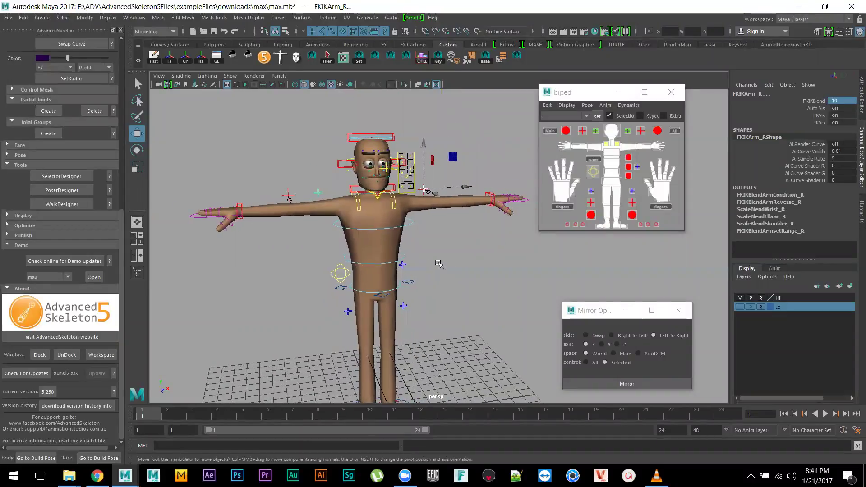
- Switch the left arm to FK by setting FKIKArm_L's FKIKBlend to 0
left_click_drag(413, 224, 409, 249, "alt")
right_click_drag(432, 261, 472, 317, "alt")
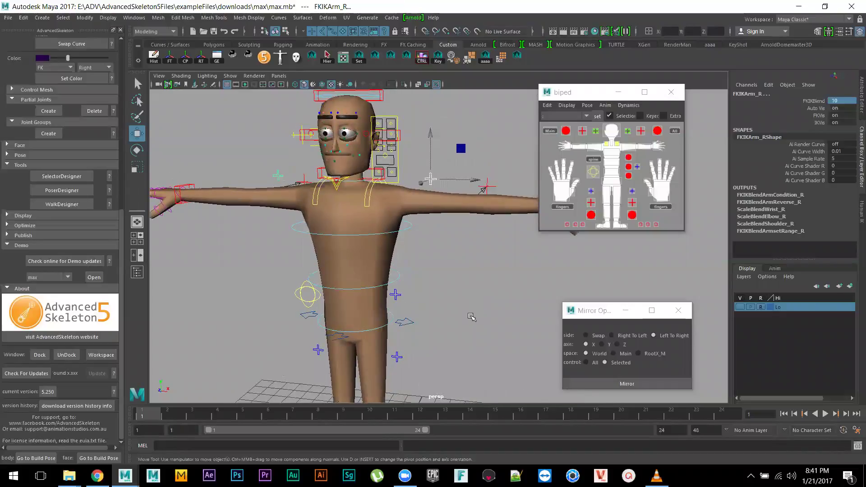
left_click_drag(448, 263, 403, 244, "alt")
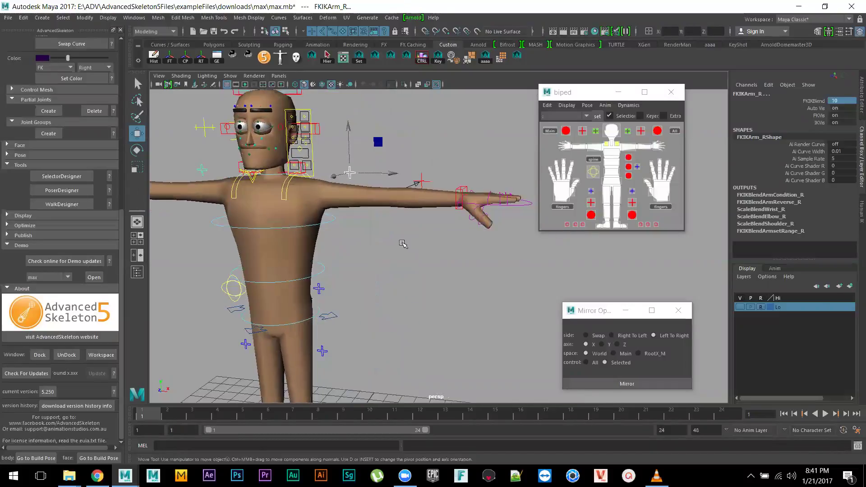
left_click(463, 187)
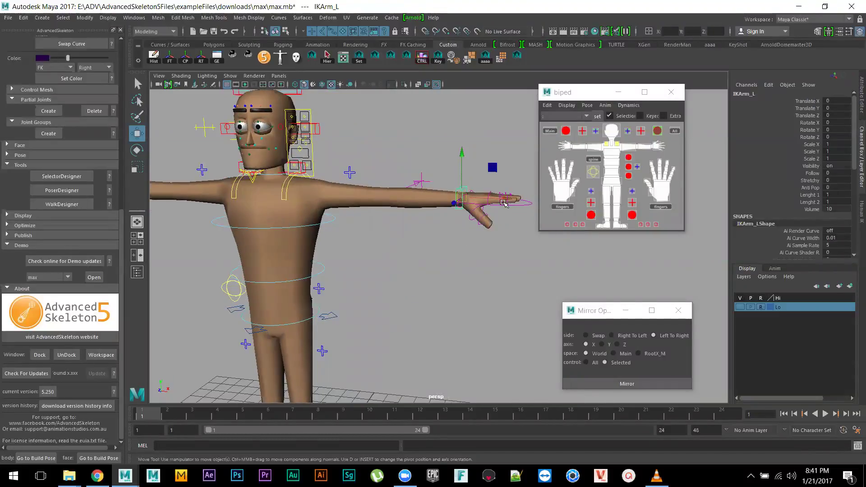
left_click_drag(474, 280, 458, 278, "alt")
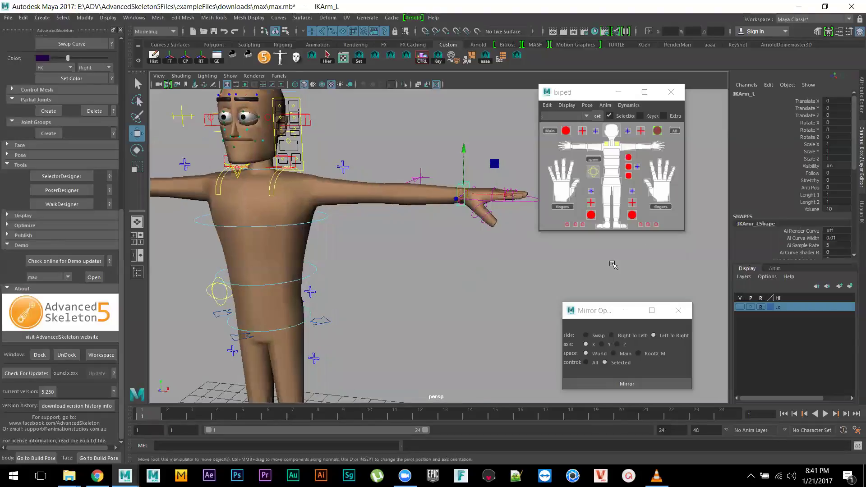
left_click(628, 131)
double_click(848, 100)
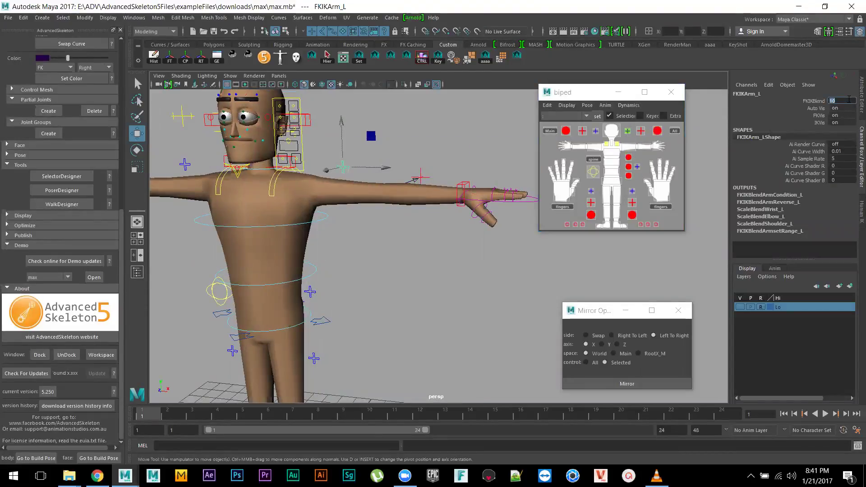
key("Return")
- Rotate the left arm down at the FK shoulder, then undo the move
scroll(439, 233, "up", 5)
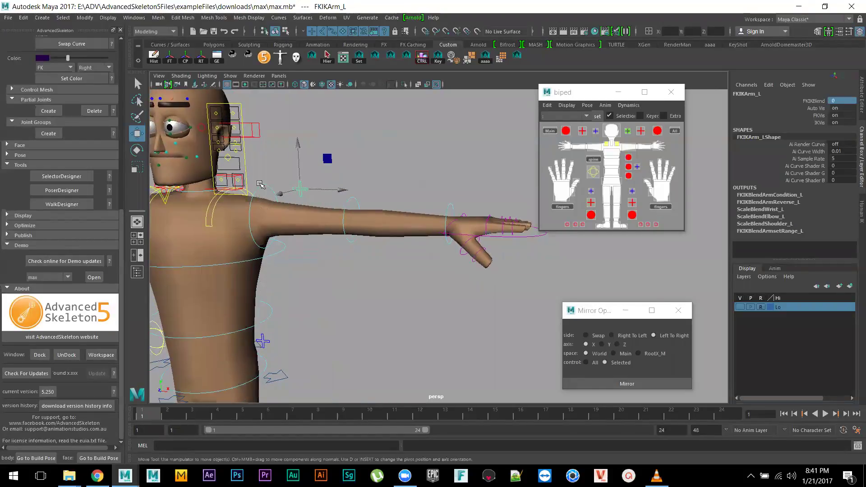
left_click(265, 186)
key("e")
left_click_drag(278, 181, 300, 194)
key("w")
key("ctrl+z")
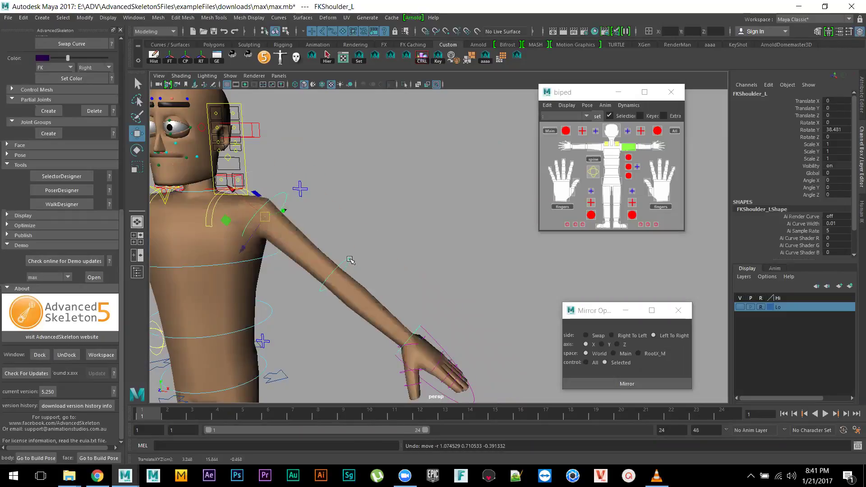
- Test-rotate the left elbow and wrist FK controls, undoing each rotation
left_click(350, 260)
key("e")
left_click_drag(355, 291, 316, 275)
key("ctrl+z")
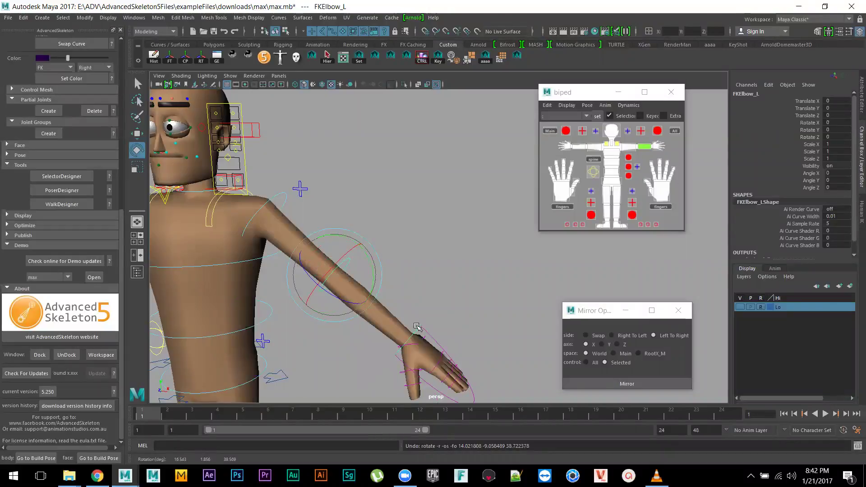
left_click(417, 326)
left_click_drag(397, 357, 428, 329)
key("ctrl+z")
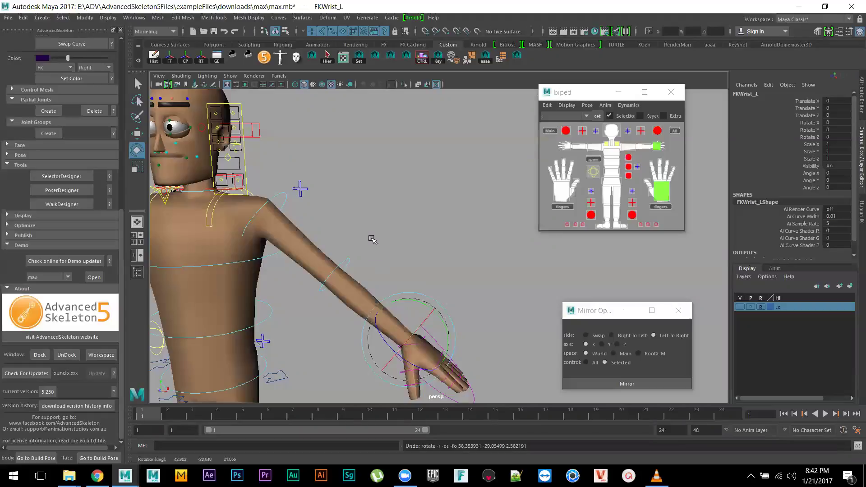
- Set FKIKArm_L's FKIKBlend to 10 so the left arm switches to IK
left_click(301, 188)
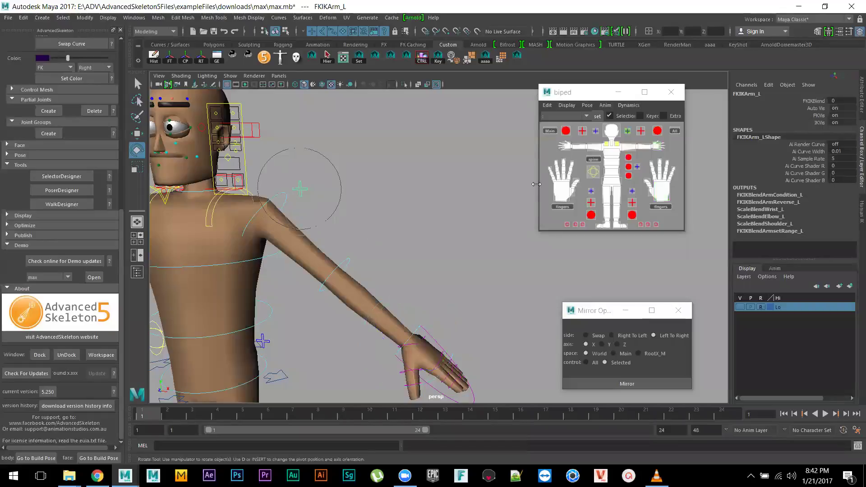
left_click(842, 101)
type("10")
key("Return")
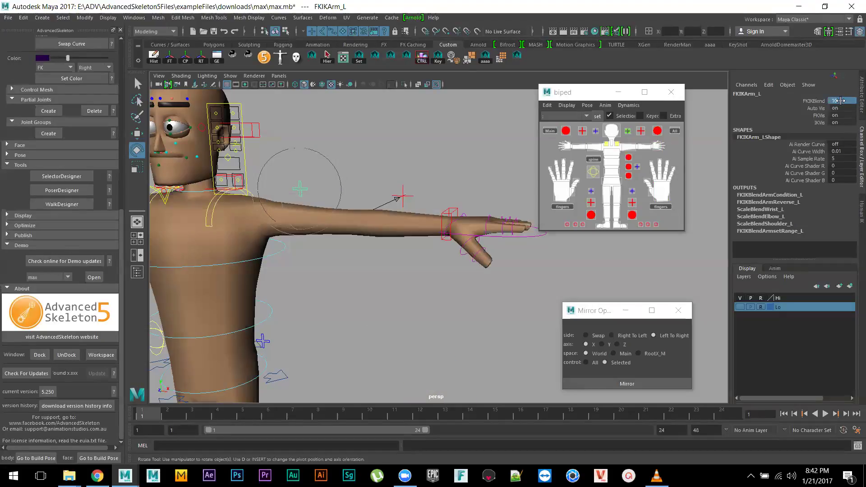
left_click(459, 235)
- Rotate the left IK hand control downward and move it toward the hip
left_click_drag(469, 225, 288, 316)
key("w")
left_click_drag(289, 316, 356, 267, "alt")
key("e")
- Check the lowered left hand from several angles and reselect IKArm_L for moving
left_click_drag(428, 294, 449, 293, "alt")
right_click_drag(449, 293, 410, 258, "alt")
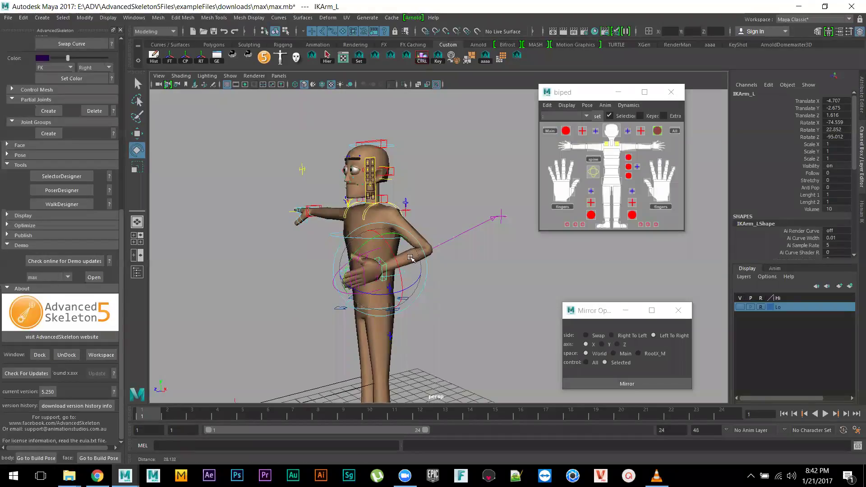
left_click_drag(499, 274, 456, 266, "alt")
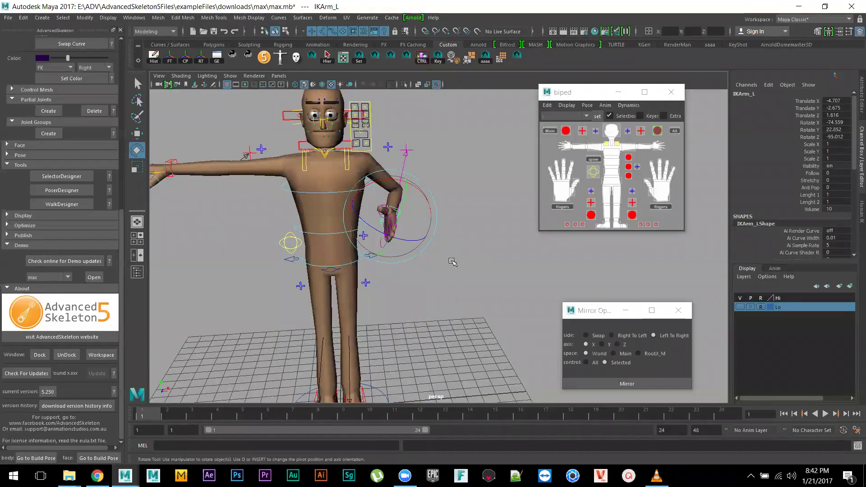
right_click_drag(456, 266, 450, 274, "alt")
left_click_drag(450, 274, 432, 247, "alt")
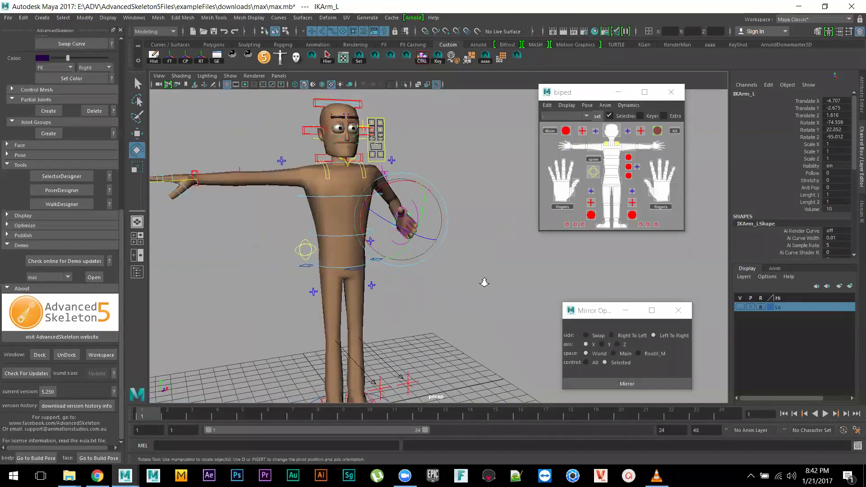
left_click_drag(484, 283, 396, 213, "alt")
left_click(439, 248)
left_click_drag(439, 247, 434, 267, "alt")
left_click(451, 265)
key("w")
left_click_drag(347, 252, 318, 243, "alt")
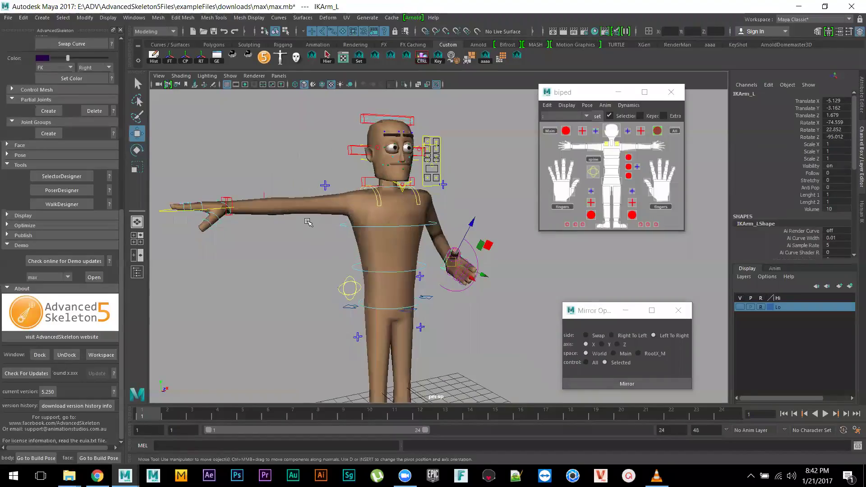
- Set FKIKArm_R's FKIKBlend to 0 so the right arm runs on FK
left_click(596, 131)
double_click(845, 100)
type("0")
key("Return")
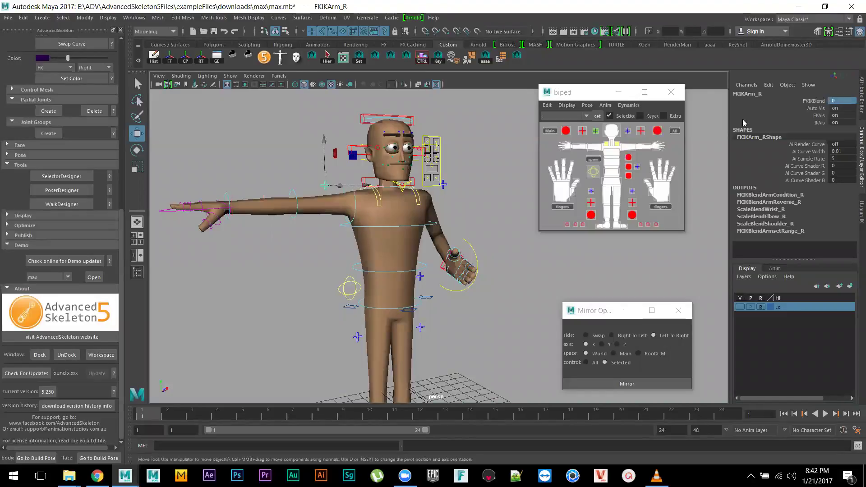
- Lower the right arm by rotating FKShoulder_R down, then pick the elbow and wrist controls
scroll(442, 287, "up", 3)
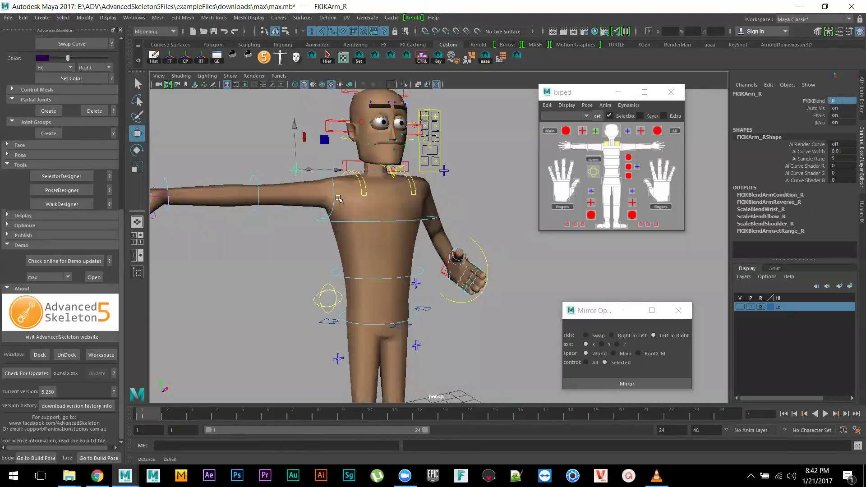
left_click(330, 175)
key("e")
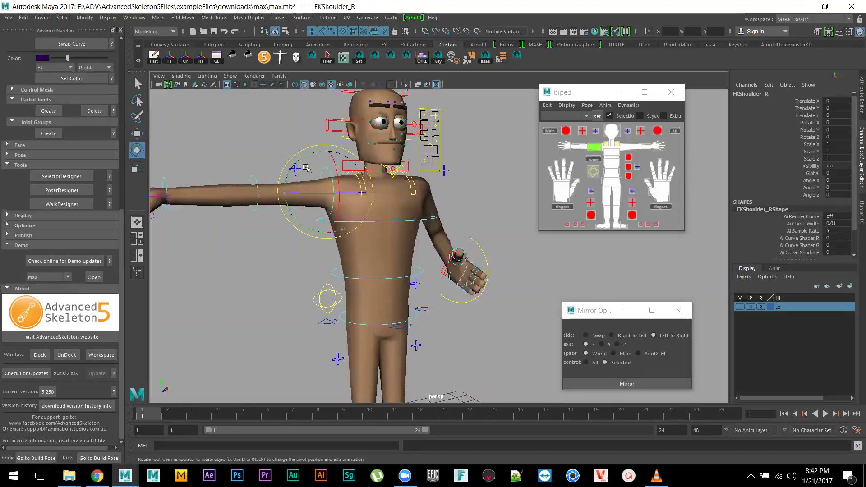
left_click_drag(296, 203, 344, 309)
left_click(318, 265)
left_click(341, 262)
- Move the left IK hand back to the hip at Translate -5.161, -2.155, 1.483
left_click_drag(389, 335, 298, 294, "alt")
right_click_drag(298, 293, 334, 307, "alt")
left_click_drag(333, 307, 353, 305, "alt")
right_click_drag(352, 304, 439, 318, "alt")
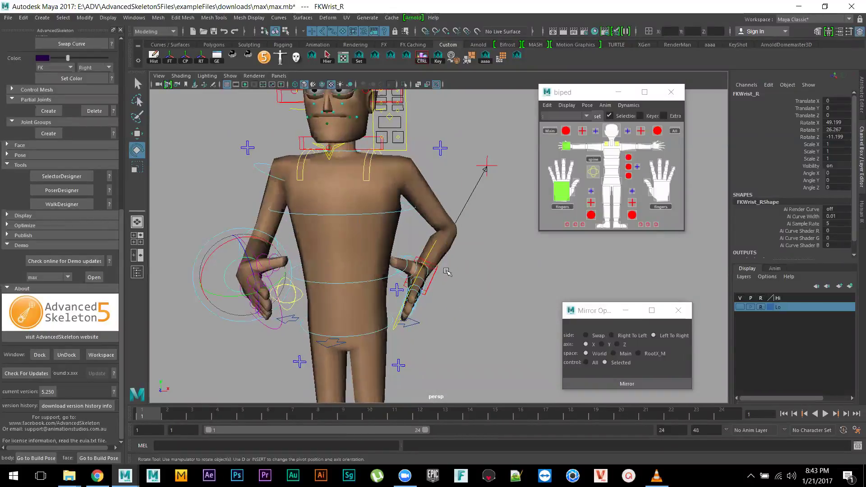
left_click(441, 272)
key("w")
left_click_drag(419, 276, 414, 249)
right_click_drag(455, 255, 426, 251, "alt")
left_click_drag(425, 251, 344, 275, "alt")
- Lift IKLeg_R to Y 3.395, Z 5.701 and rotate it to 10.45, -7.023, 5.402
left_click(350, 331)
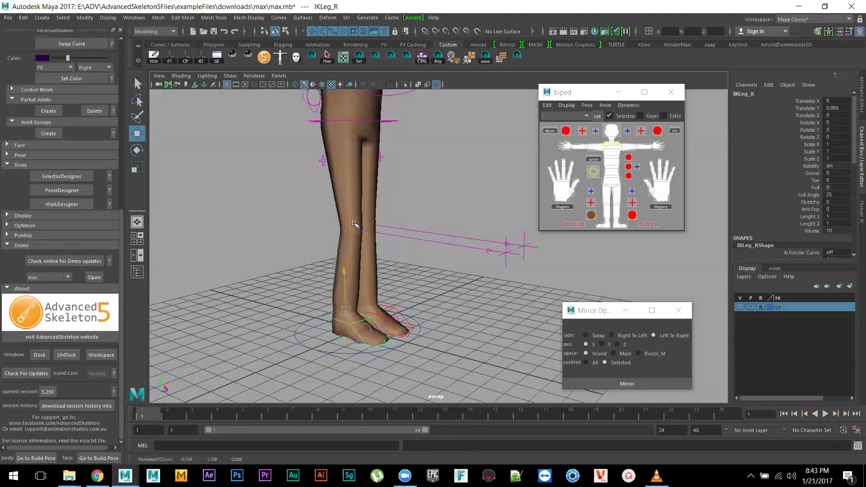
middle_click_drag(369, 319, 367, 251)
left_click_drag(378, 251, 483, 238)
key("e")
scroll(449, 250, "down", 2)
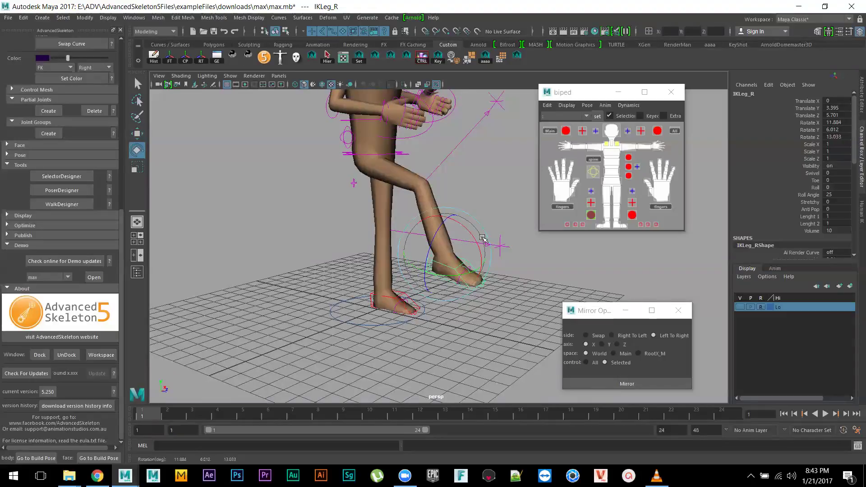
middle_click_drag(399, 312, 374, 305)
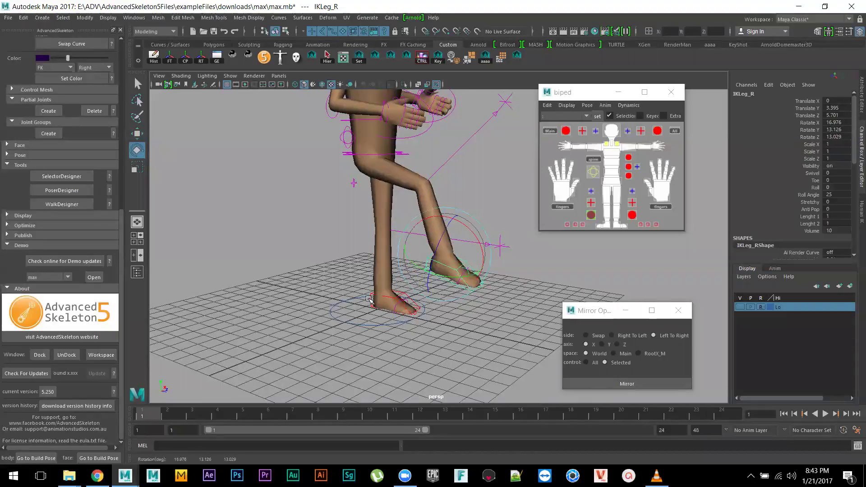
left_click_drag(370, 299, 382, 176, "alt")
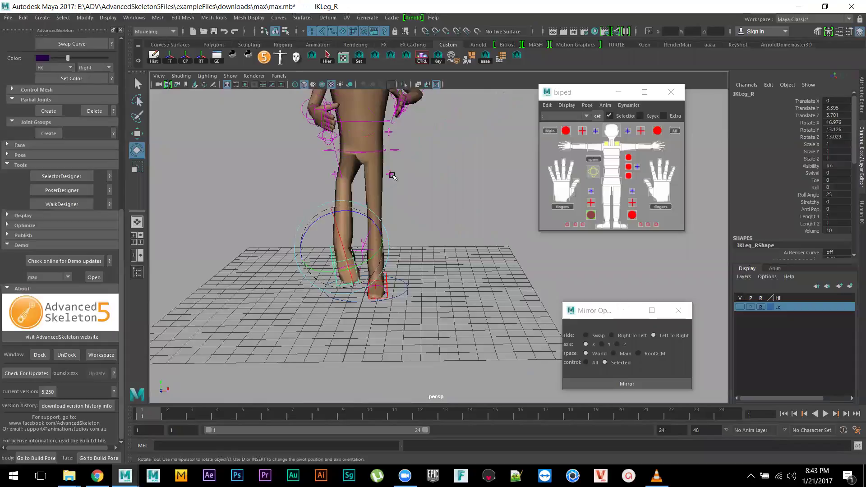
left_click_drag(374, 280, 353, 266)
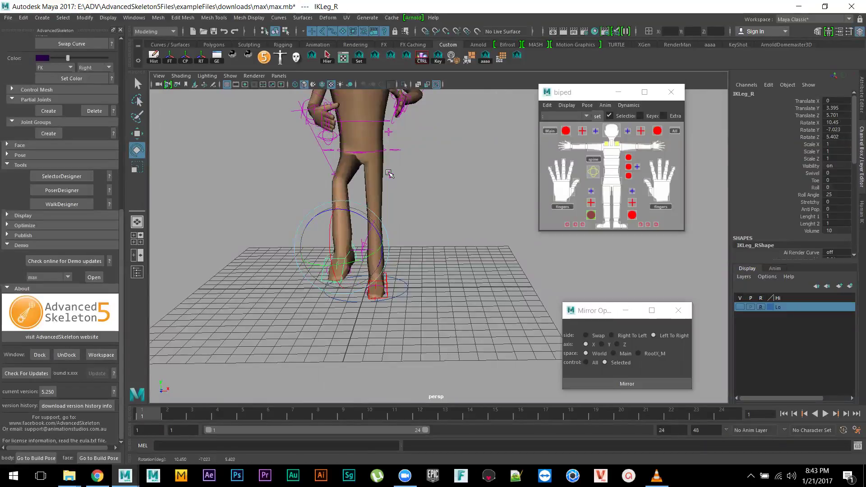
left_click(389, 173)
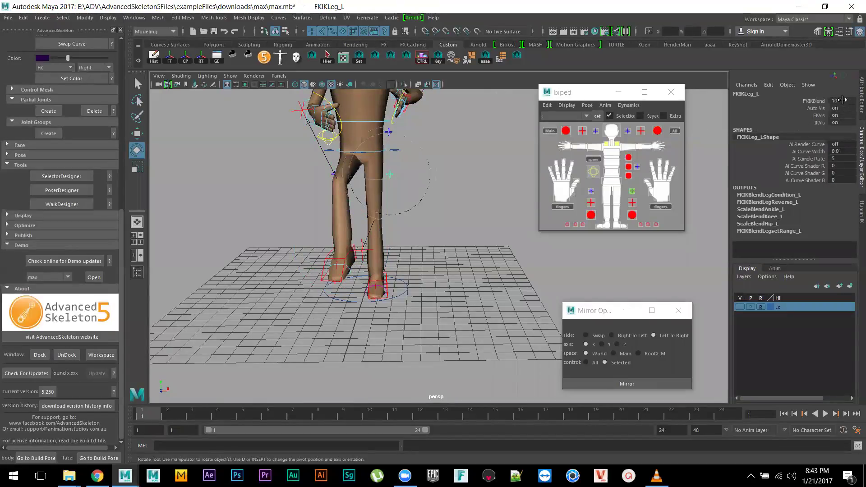
- Set the left leg's FKIKBlend to 0 and swing the leg forward at FKHip_L
key("Return")
left_click_drag(474, 222, 429, 259, "alt")
right_click_drag(430, 259, 497, 231, "alt")
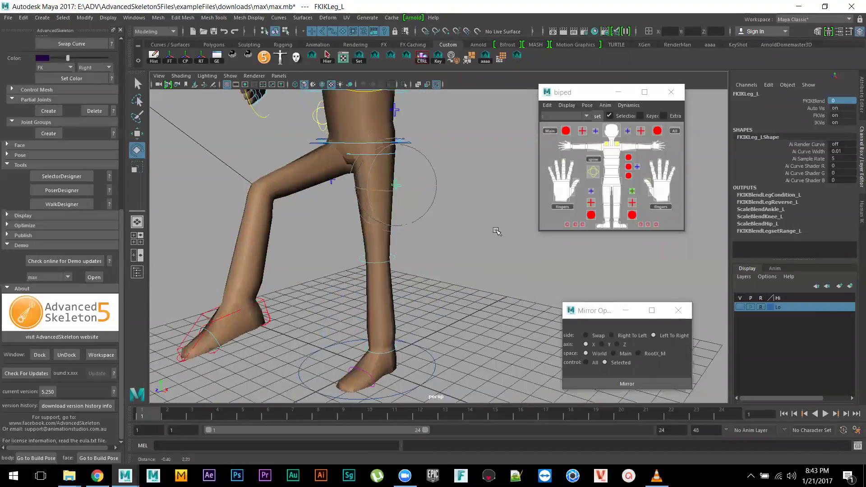
left_click(399, 155)
left_click_drag(351, 140, 314, 206)
- Bend the left lower leg down at FKKnee_L and tilt the foot at FKAnkle_L
left_click(306, 211)
left_click_drag(271, 168, 343, 289)
left_click(361, 332)
right_click_drag(361, 332, 333, 317, "alt")
left_click_drag(333, 318, 439, 302, "alt")
left_click_drag(449, 304, 453, 312, "alt")
right_click_drag(453, 312, 472, 311, "alt")
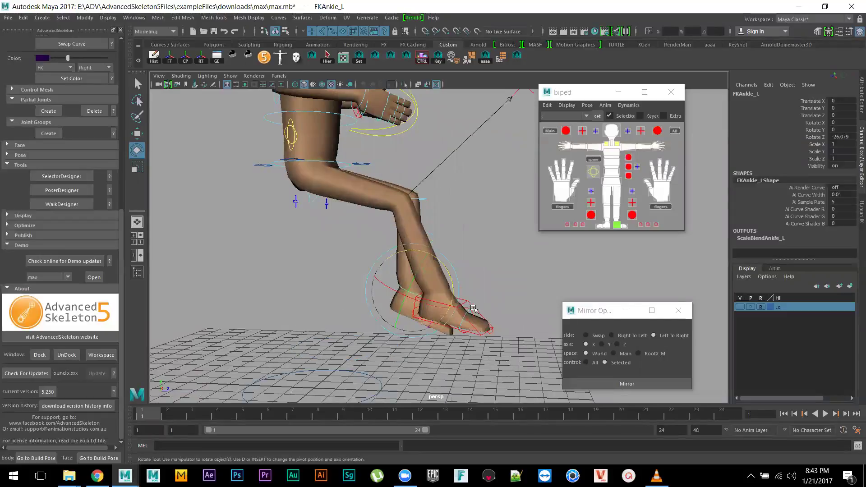
- Move the right IK foot to Translate 0.125, 3.613, 4.521 and review the crouched pose
left_click(481, 311)
key("w")
middle_click_drag(487, 304, 471, 306)
left_click_drag(505, 334, 407, 300, "alt")
left_click_drag(484, 274, 440, 267, "alt")
right_click_drag(440, 267, 466, 289, "alt")
middle_click_drag(466, 289, 439, 242, "alt")
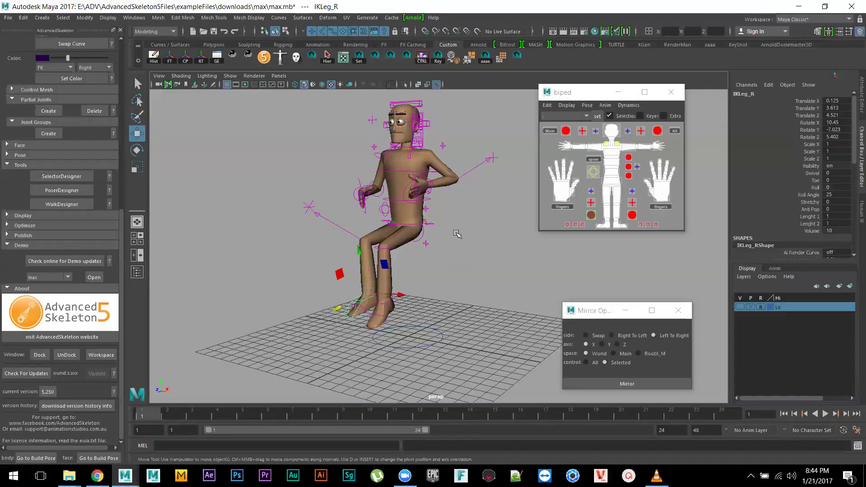
left_click_drag(460, 234, 462, 272, "alt")
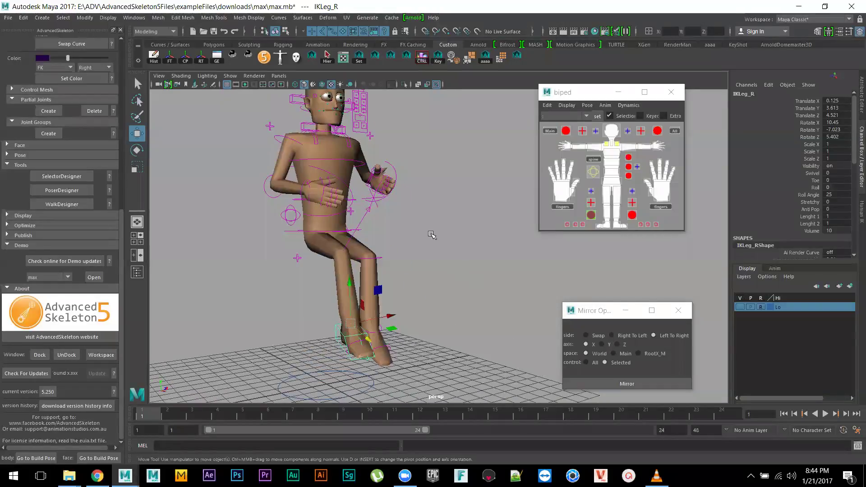
left_click_drag(434, 238, 432, 246, "alt")
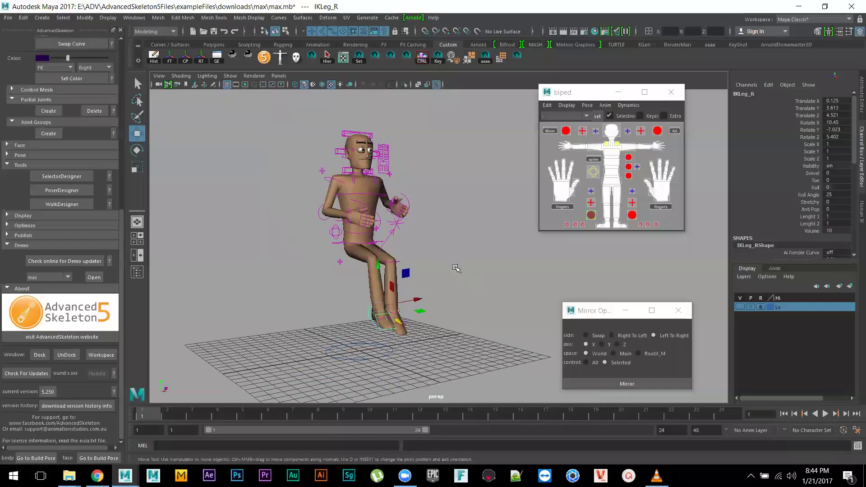
left_click_drag(455, 271, 480, 284, "alt")
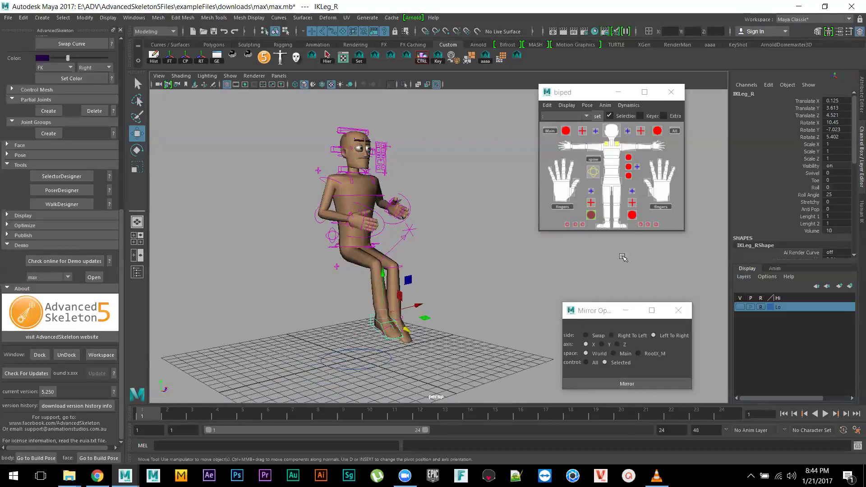
left_click(587, 105)
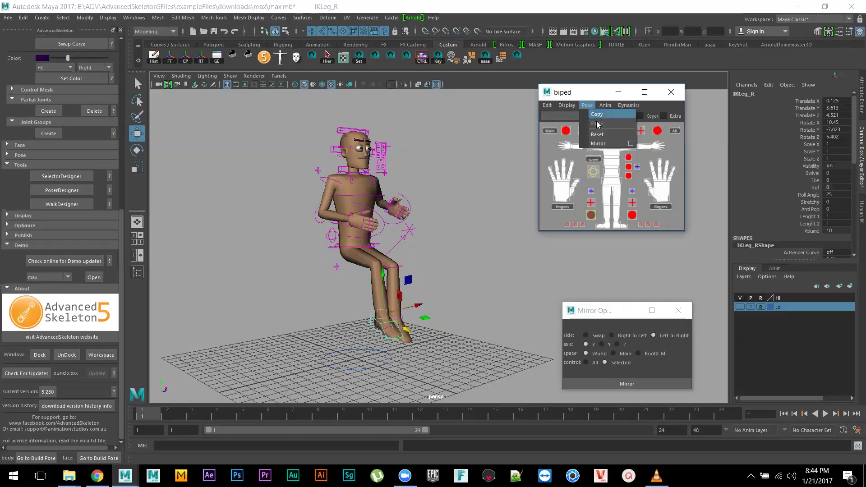
left_click(603, 135)
mouse_move(385, 252)
left_mouse_down("alt")
mouse_move(367, 252)
mouse_move(391, 253)
left_mouse_up("alt")
right_click_drag(392, 252, 429, 244, "alt")
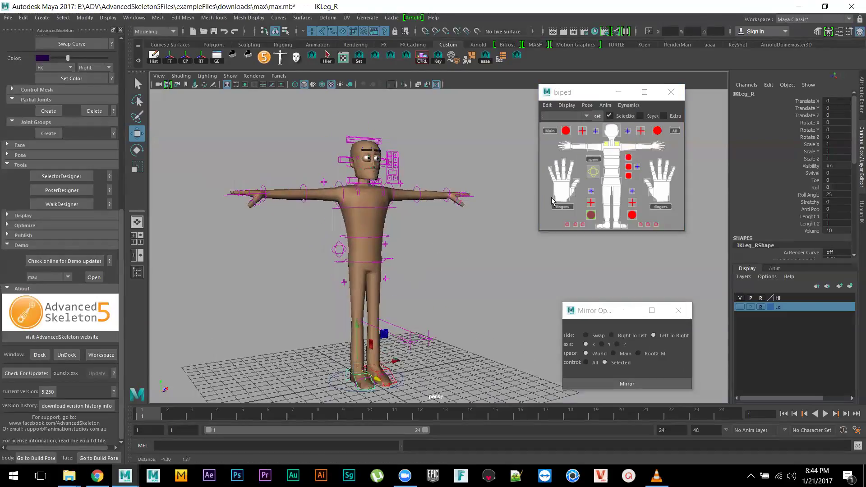
left_click(587, 105)
left_click(597, 93)
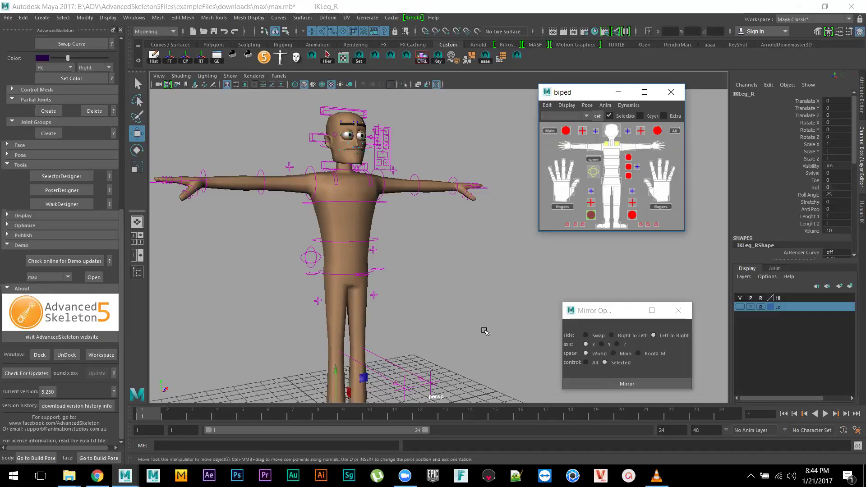
left_click_drag(452, 307, 455, 256, "alt")
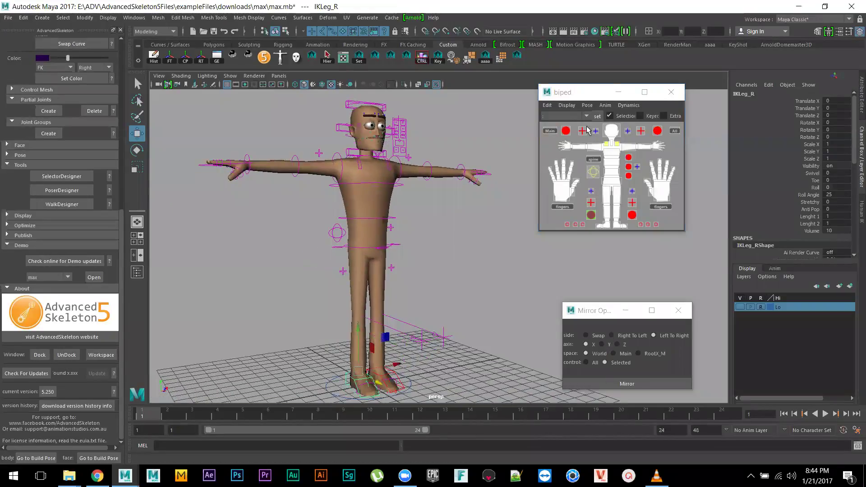
left_click(587, 107)
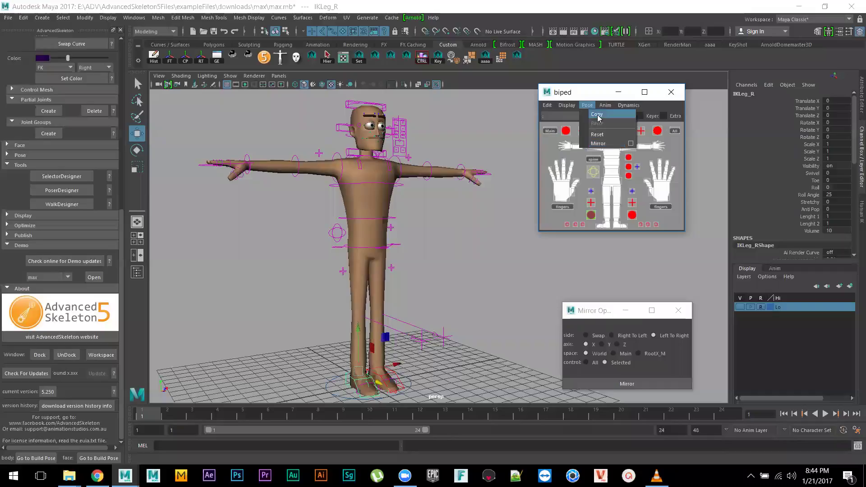
left_click(485, 247)
left_click(563, 117)
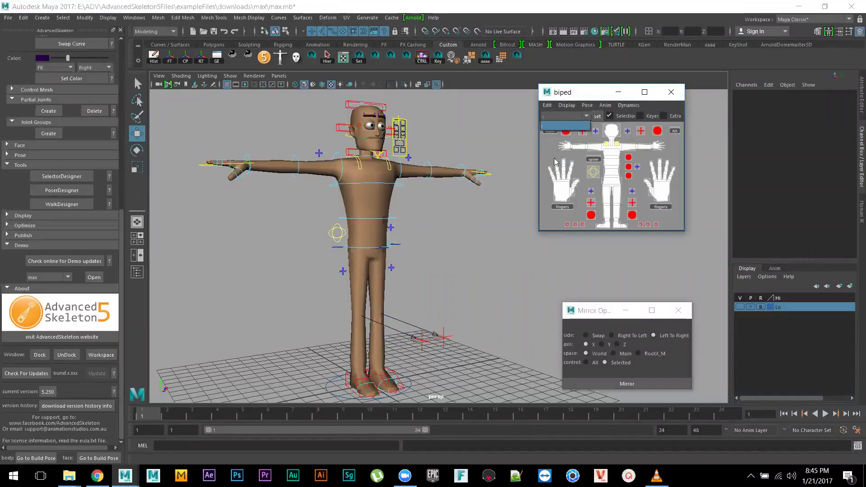
left_click_drag(506, 239, 423, 239, "alt")
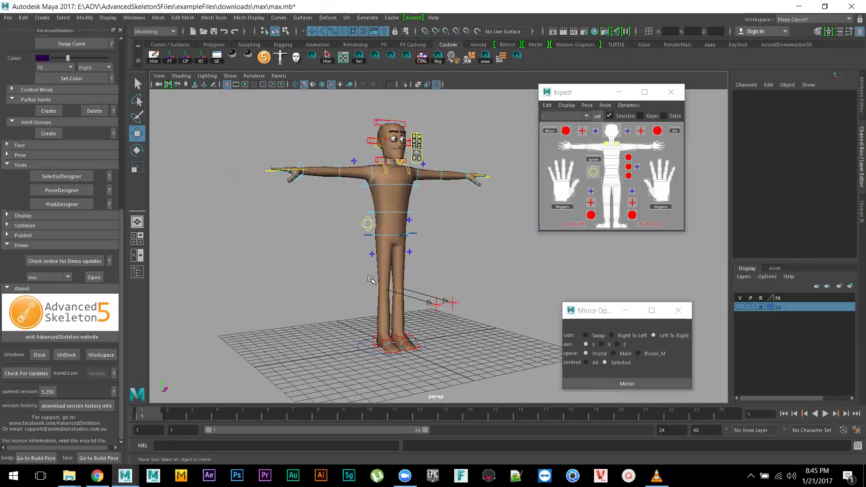
right_click_drag(361, 290, 320, 231, "alt")
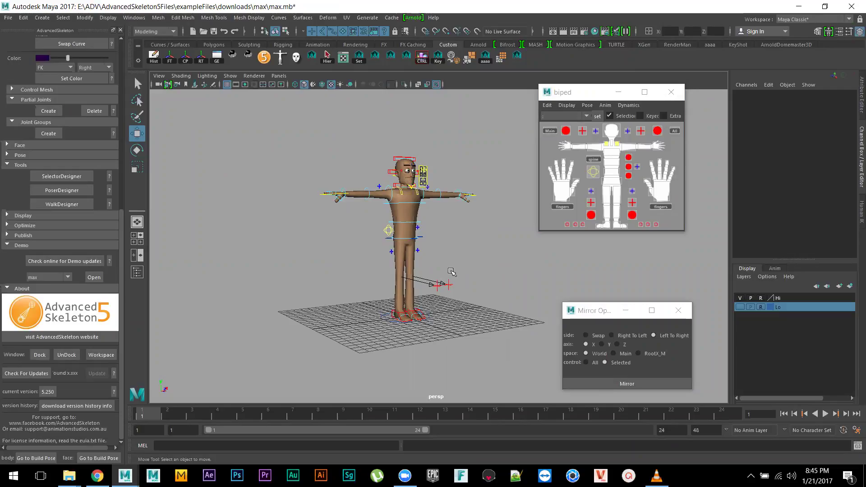
mouse_move(463, 259)
left_mouse_down("alt")
mouse_move(478, 268)
mouse_move(452, 244)
mouse_move(457, 272)
left_mouse_up("alt")
right_click_drag(458, 272, 510, 321, "alt")
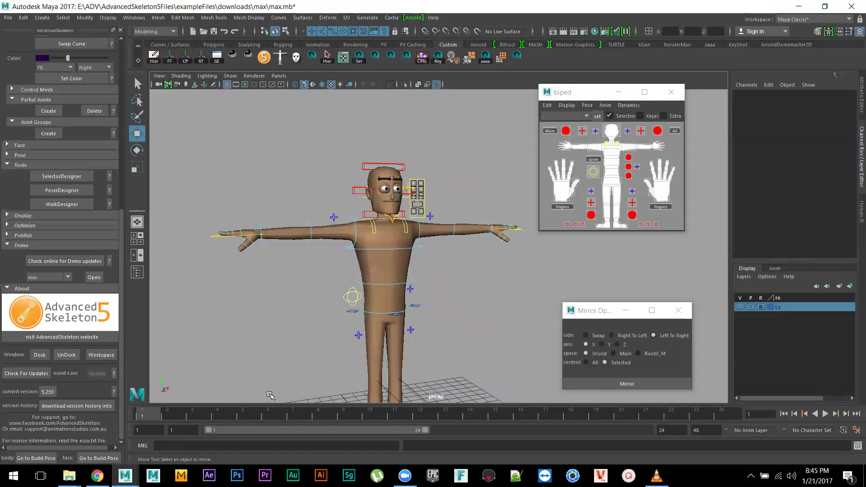
right_click_drag(396, 345, 367, 254, "alt")
left_click_drag(367, 255, 358, 273, "alt")
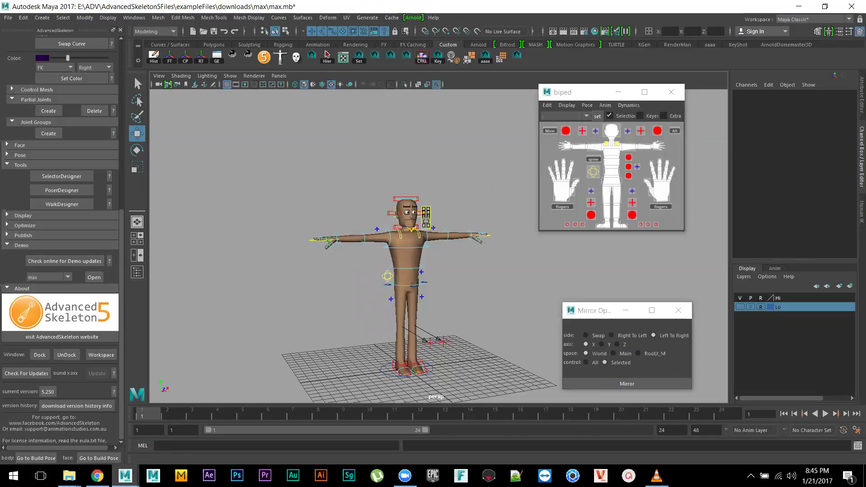
mouse_move(69, 476)
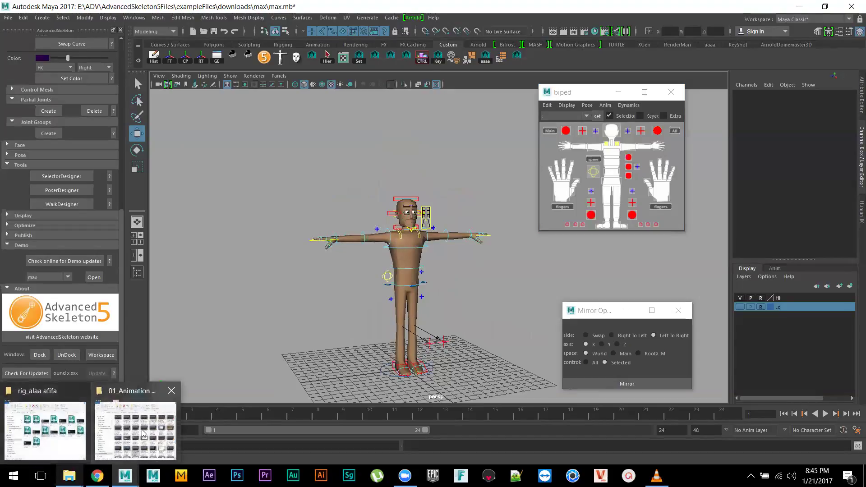
mouse_move(136, 430)
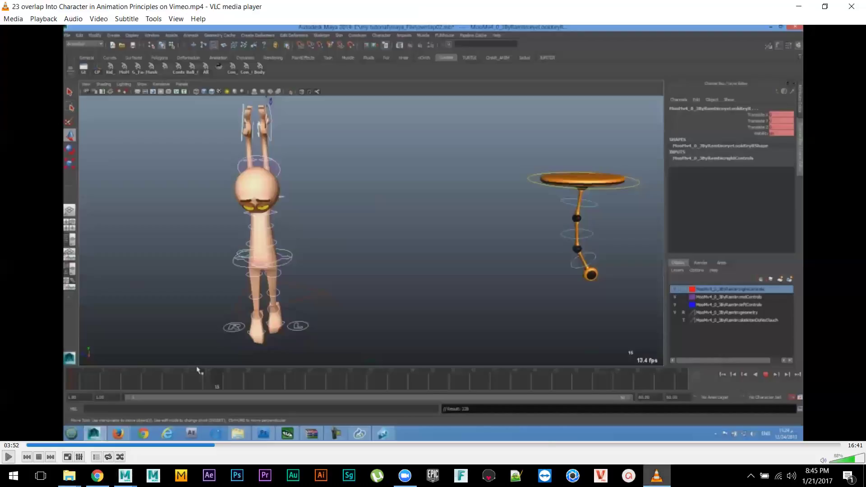
- Seek the tutorial back to about 01:39, then further back to 00:52
left_click(106, 446)
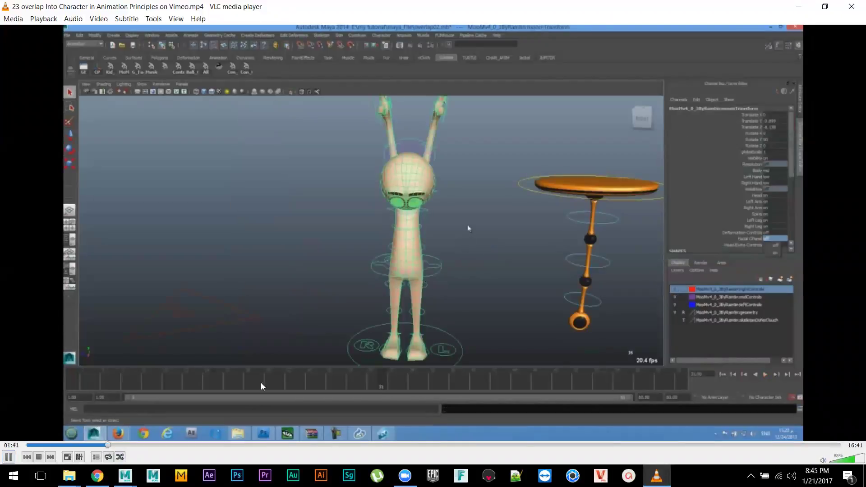
left_click(68, 446)
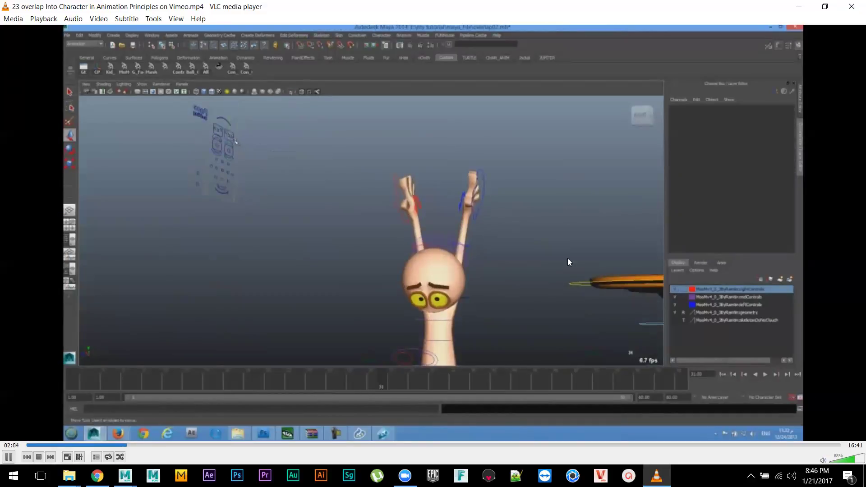
- Jump the tutorial forward to 02:14, then 02:24, then 02:35
left_click(134, 445)
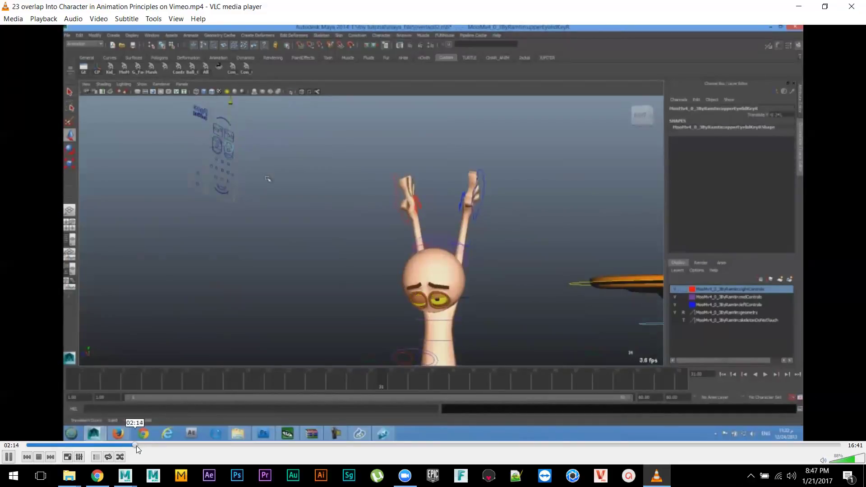
left_click(143, 446)
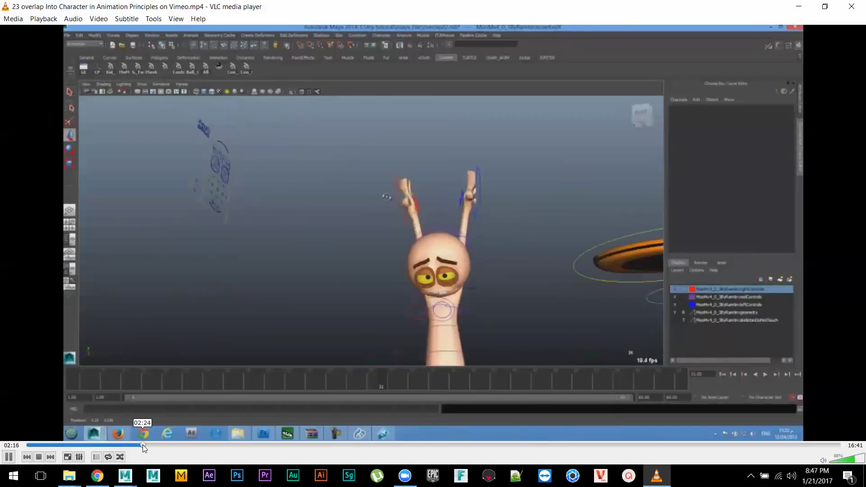
left_click(150, 446)
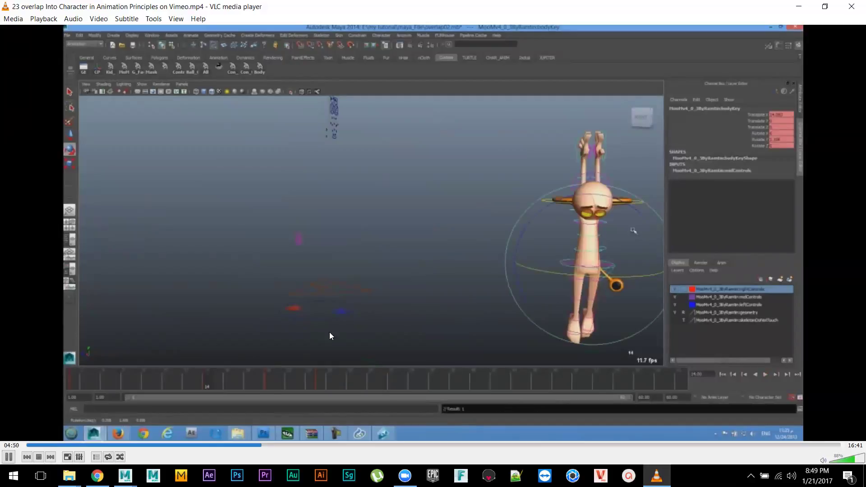
- Seek back through 04:29 and 04:12 to about 03:57, then pause on the arms-up jump
left_click(245, 446)
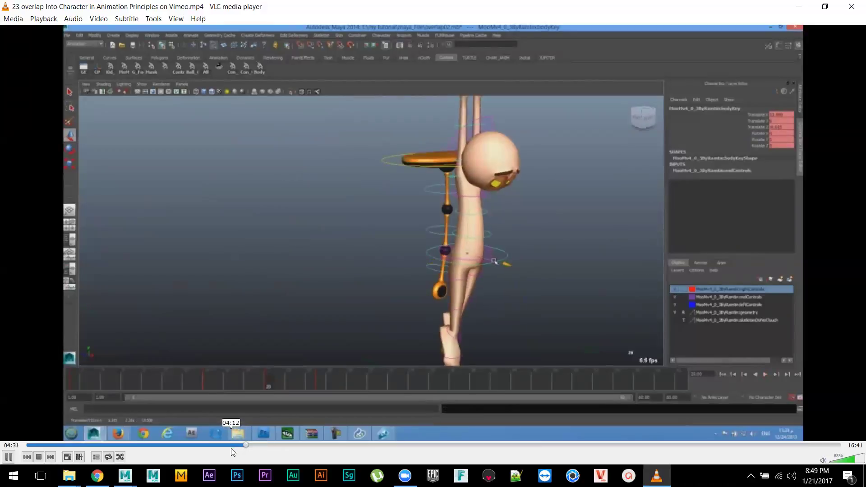
left_click(231, 448)
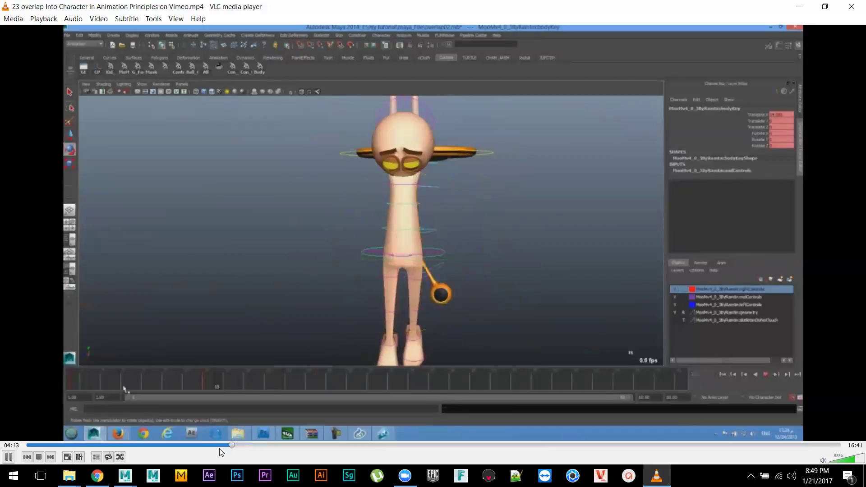
left_click(220, 448)
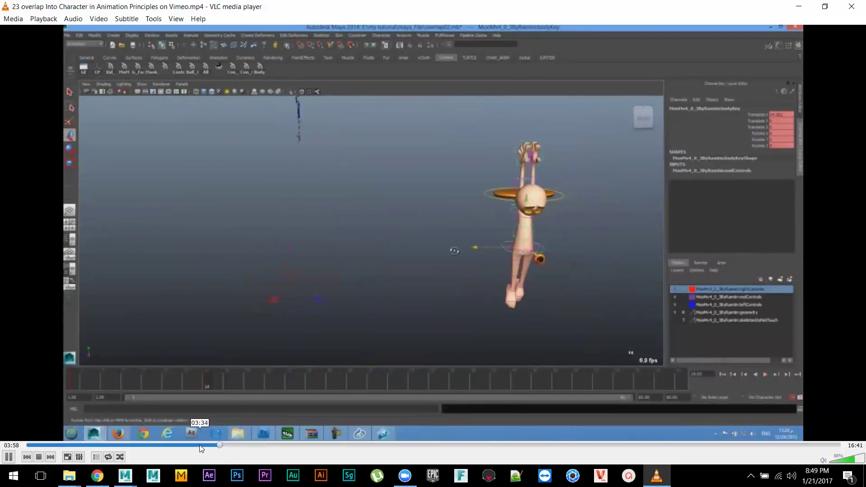
left_click(199, 445)
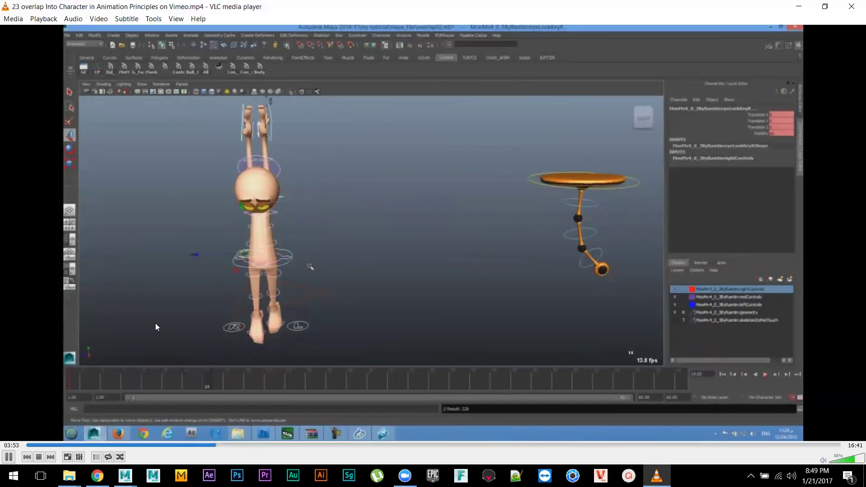
left_click(9, 457)
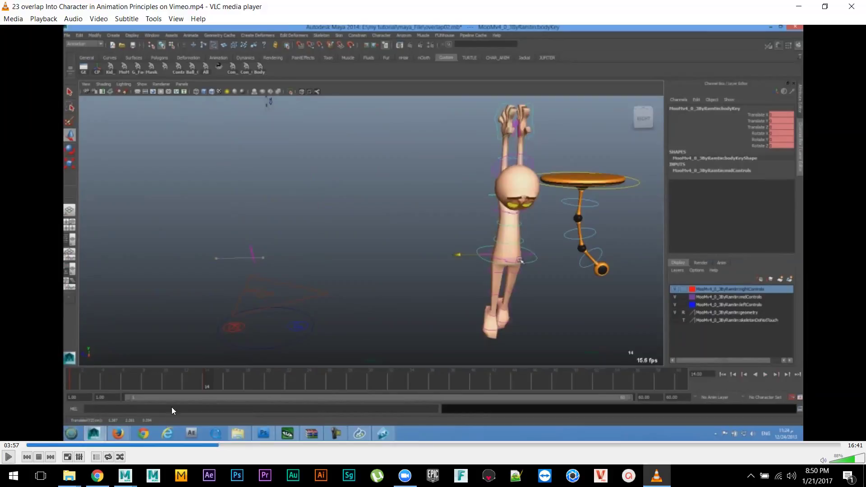
- Return to Maya, select the left arm FK/IK switch, and test-move the root, undoing it
mouse_move(130, 473)
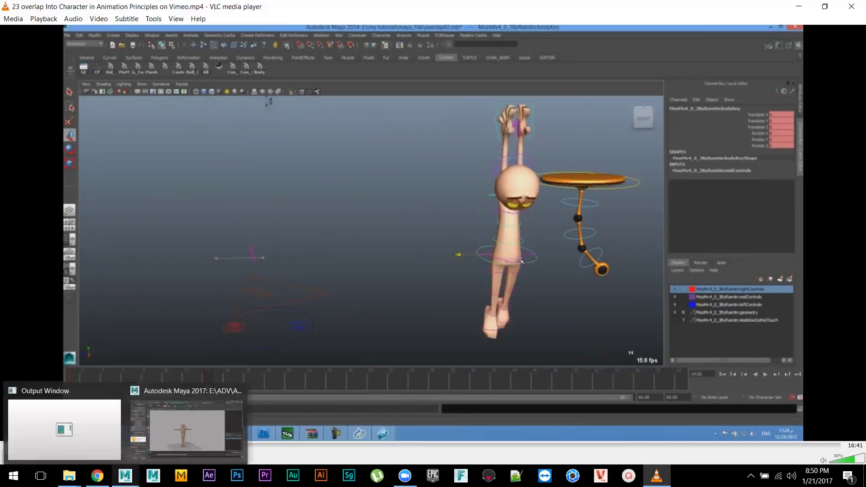
left_click(170, 437)
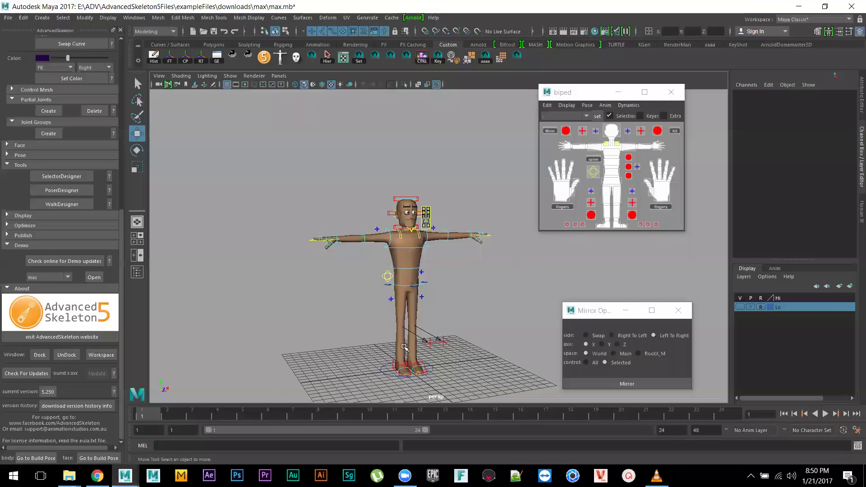
scroll(446, 270, "up", 5)
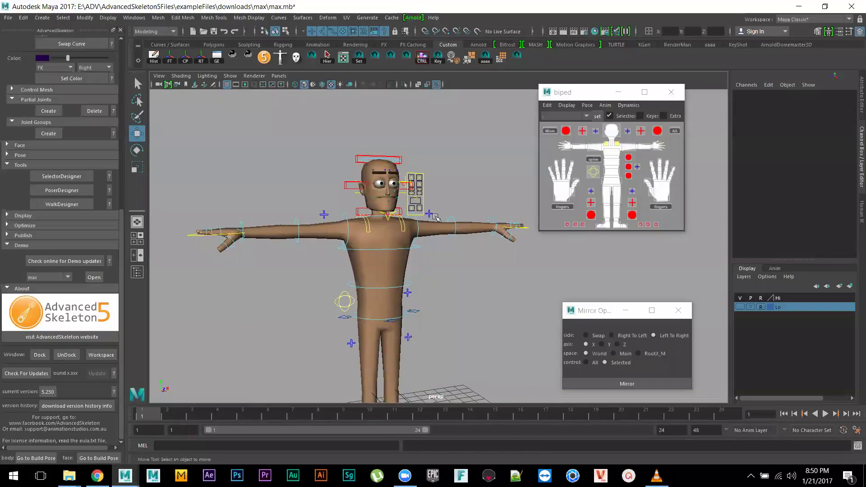
left_click(430, 213)
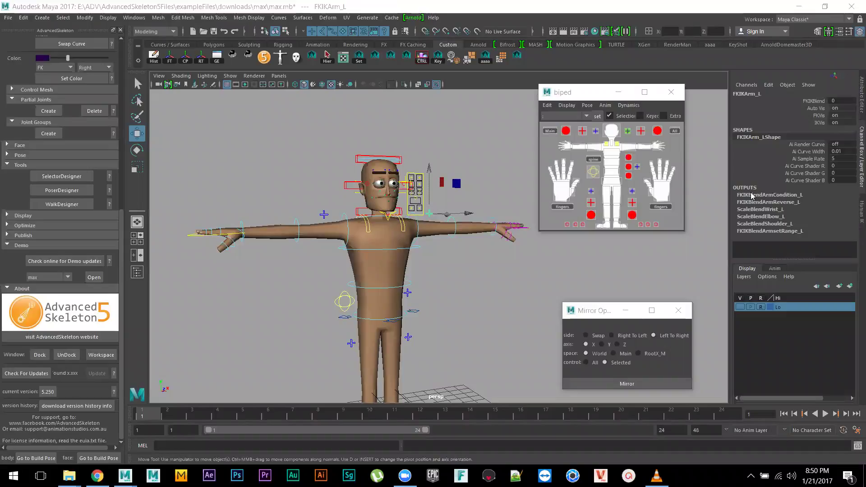
left_click(416, 312)
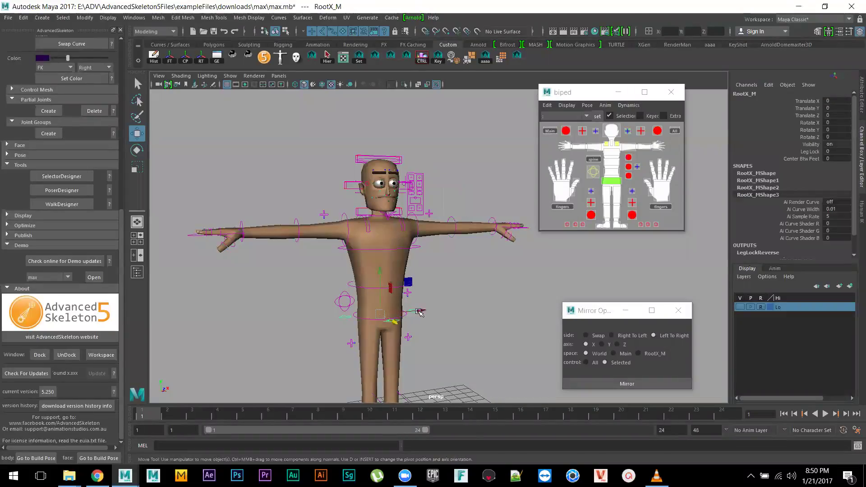
left_click_drag(382, 318, 375, 323)
key("ctrl+z")
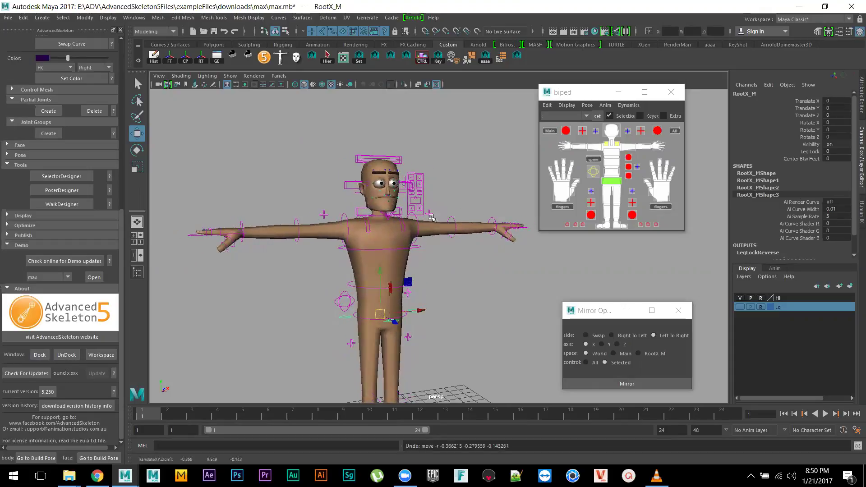
- Select both arms' FK/IK switches, undo the root test moves, and switch the arms to IK
left_click(430, 217)
left_click(324, 215)
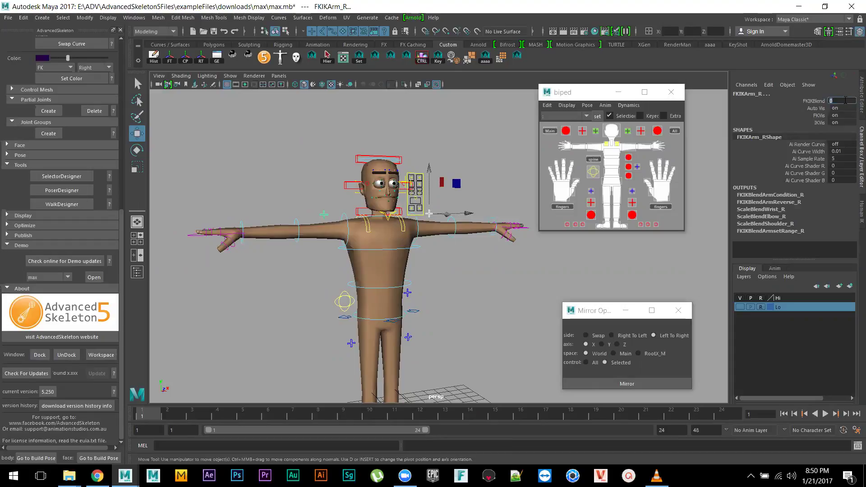
left_click(415, 310)
key("ctrl+z")
key("ctrl+z")
key("ctrl+z")
key("ctrl+z")
key("ctrl+z")
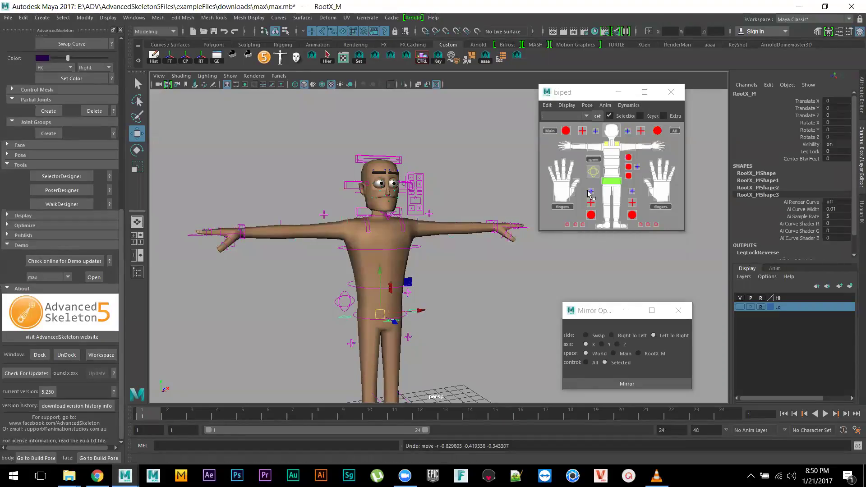
left_click(453, 241)
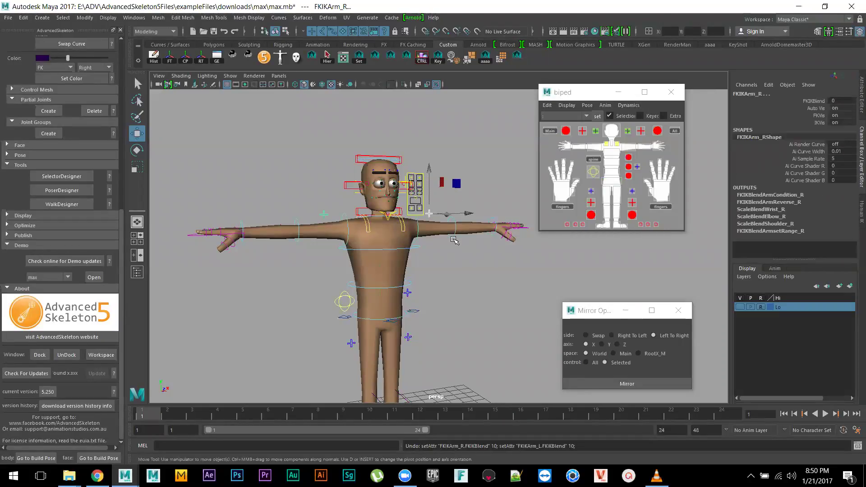
- Test-shift the root sideways and undo it, then select both foot IK controls
left_click(416, 312)
left_click_drag(425, 310, 401, 311)
key("ctrl+z")
scroll(442, 339, "down", 3)
middle_click_drag(380, 301, 370, 244, "alt")
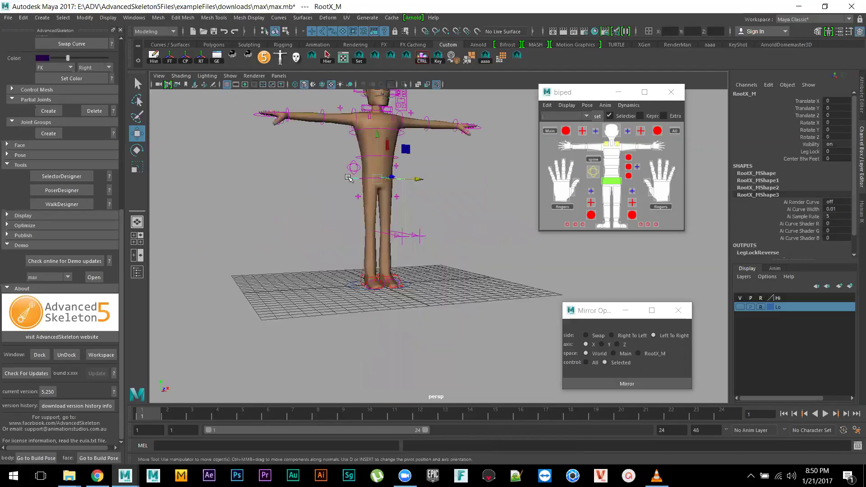
scroll(443, 267, "up", 5)
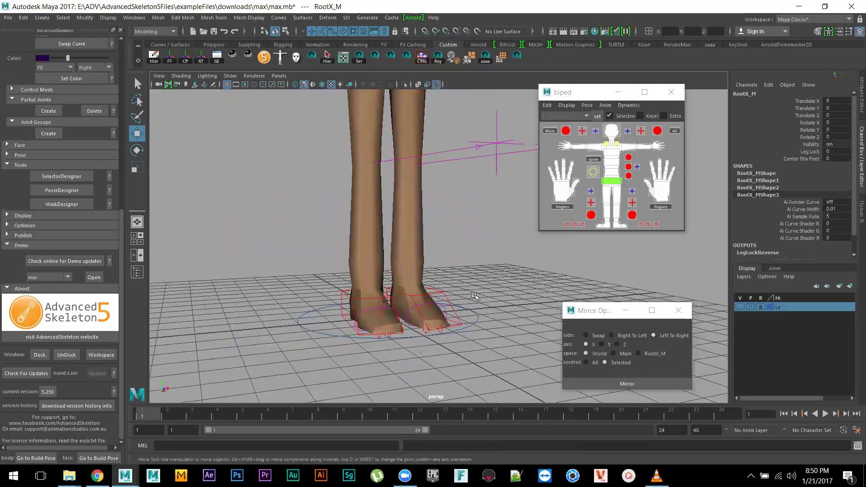
scroll(475, 296, "up", 2)
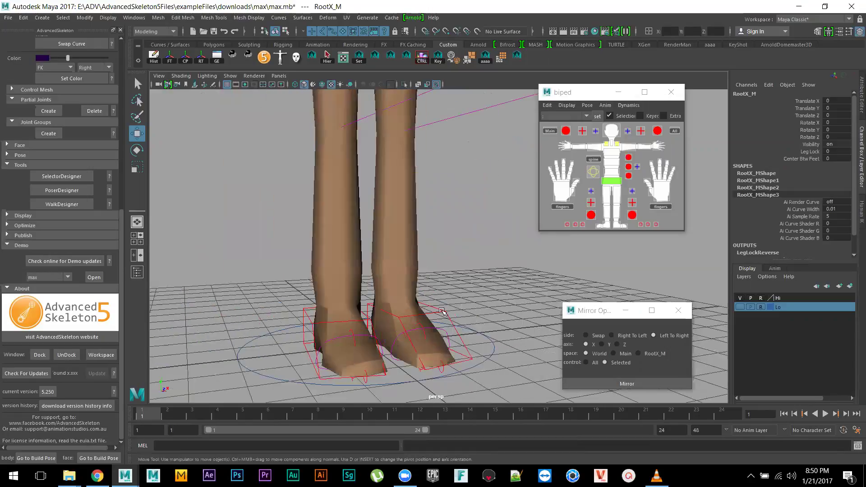
left_click(410, 320)
left_click(435, 322, "shift")
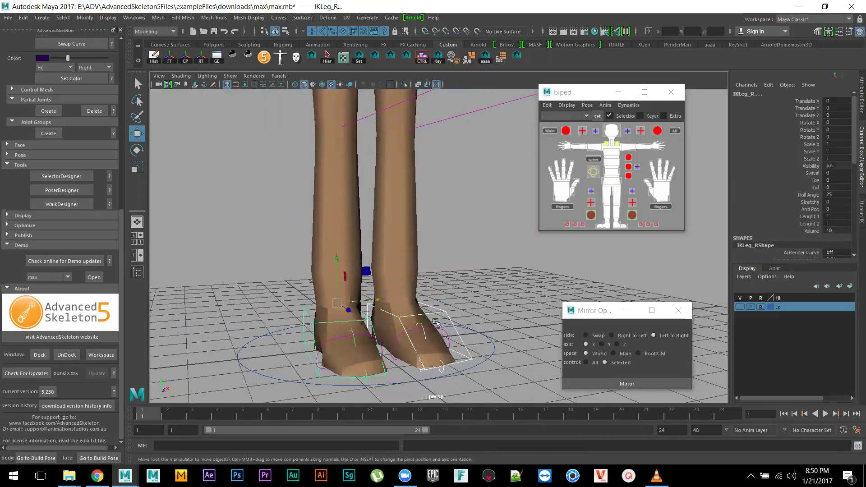
left_click_drag(373, 286, 426, 181, "alt")
- Set the right leg FK/IK switch's FKIKBlend to 0 so that leg uses FK
left_click(423, 189)
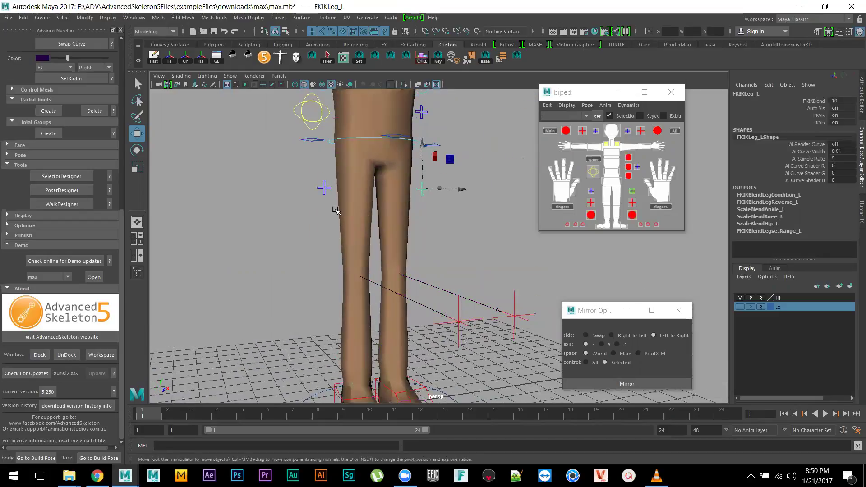
left_click(846, 101)
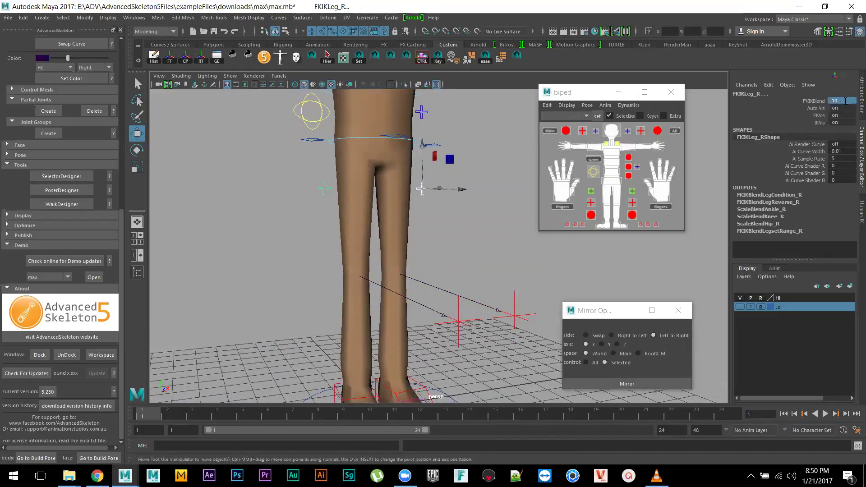
type("0")
key("Return")
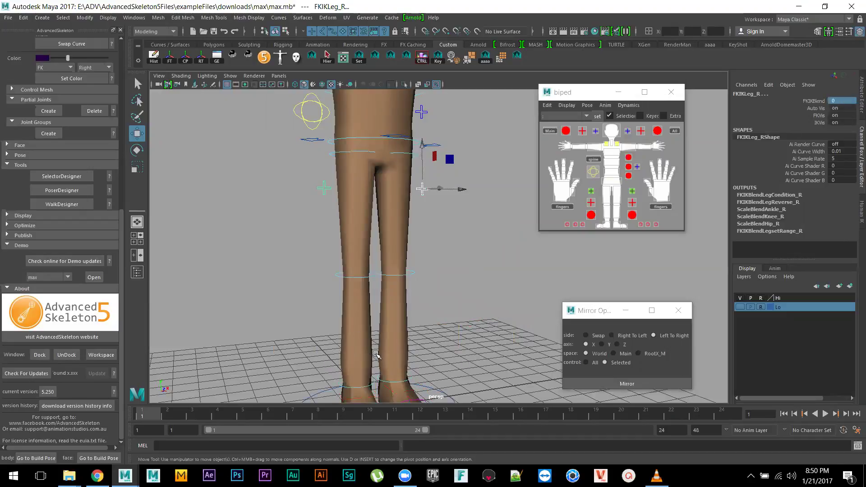
scroll(377, 355, "down", 5)
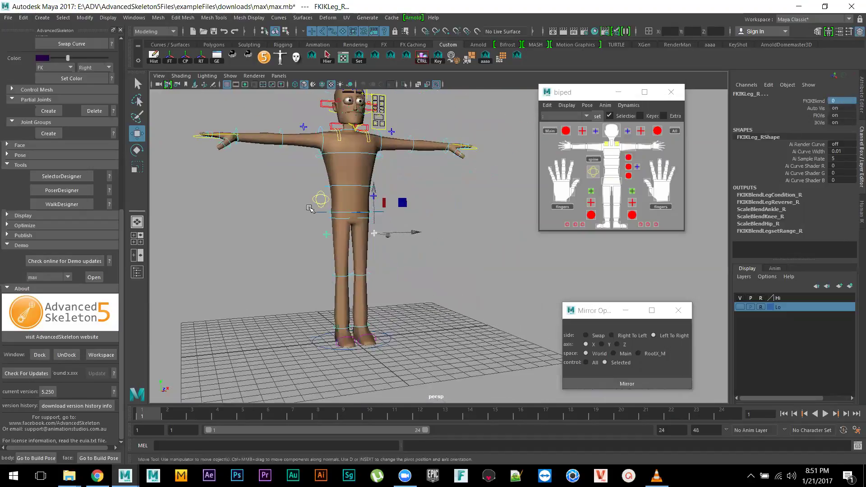
- Select FKScapula_R and FKScapula_L and rotate both to swing the arms upward
left_click(318, 212)
middle_click_drag(318, 212, 454, 238)
scroll(454, 238, "up", 3)
middle_click_drag(306, 243, 408, 243, "alt")
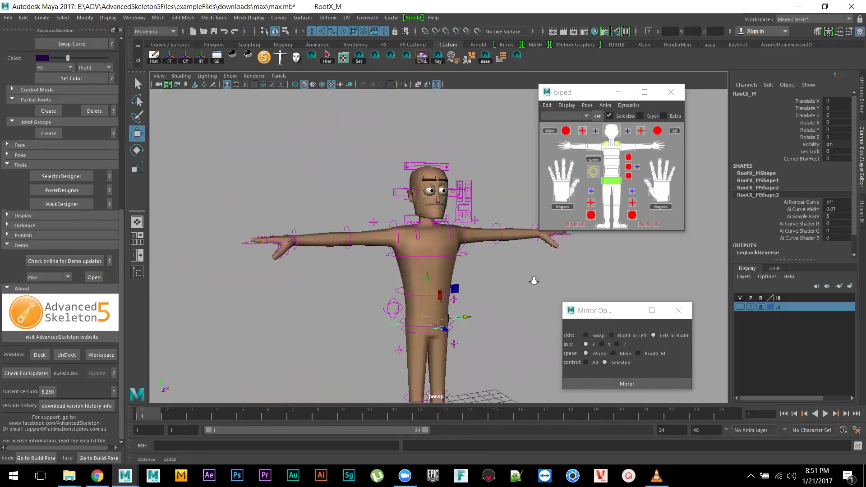
left_click(389, 220)
scroll(408, 221, "up", 3)
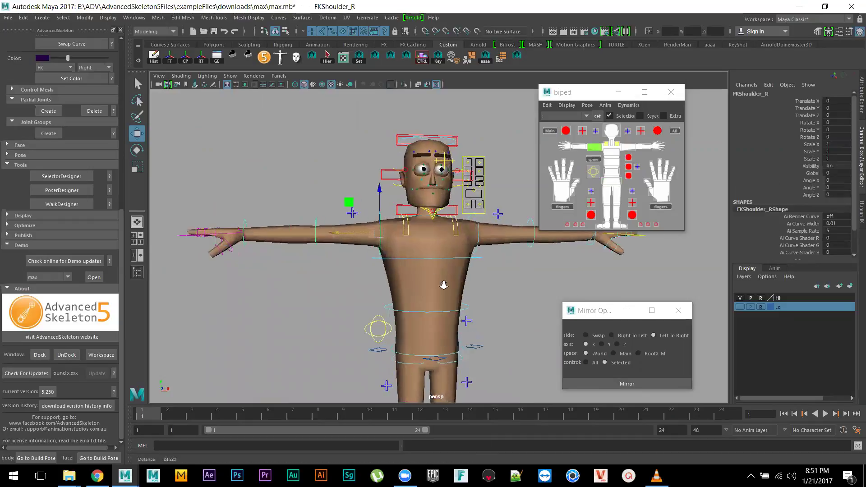
left_click(395, 212)
left_click(465, 214, "shift")
key("e")
left_click_drag(411, 201, 379, 203)
- Undo the trial moves and rotate the left scapula to Rotate Y -28.219, Translate Z -0.119
left_click(369, 184)
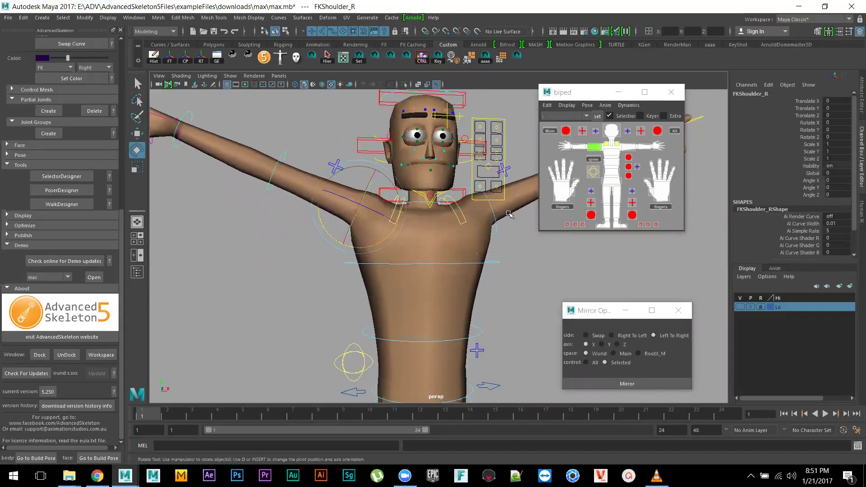
key("ctrl+z")
key("w")
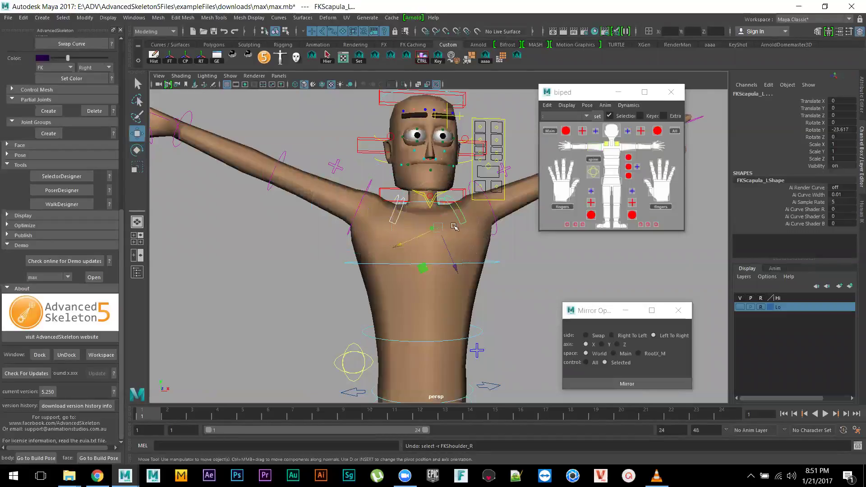
key("ctrl+z")
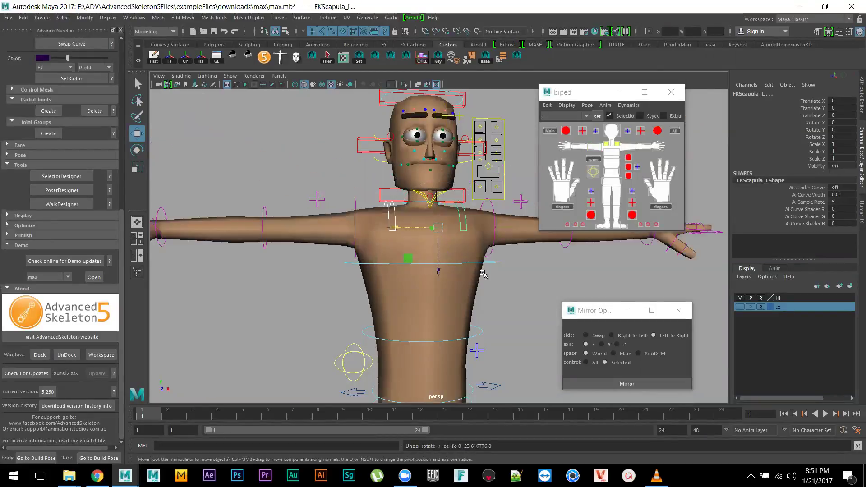
left_click_drag(439, 270, 442, 259)
key("ctrl+z")
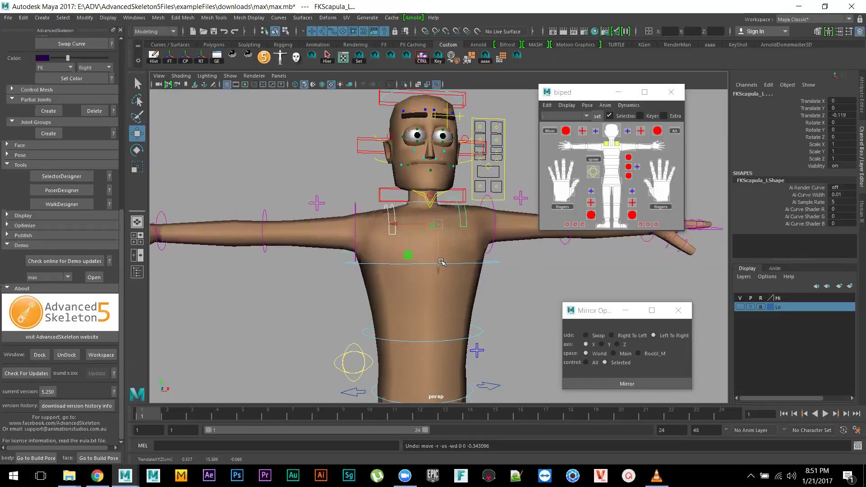
key("e")
left_click_drag(412, 195, 398, 218)
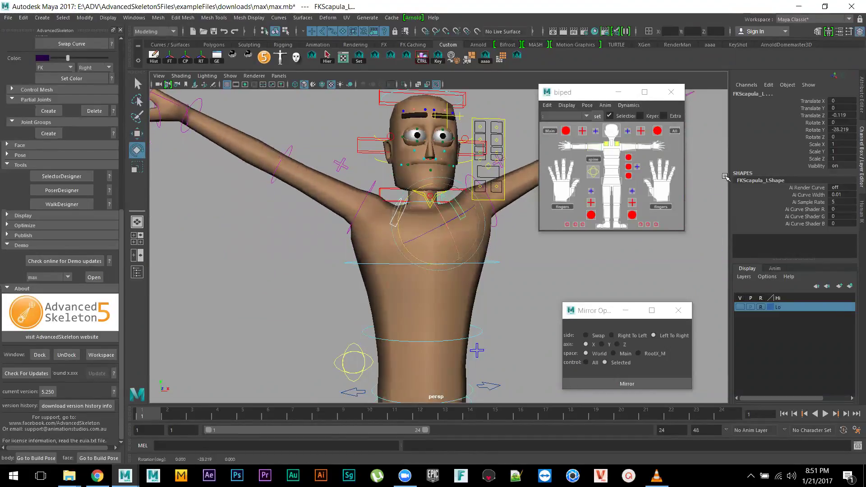
- Rotate both FKShoulder controls on Y until the arms are overhead with the hands meeting
left_click(595, 147)
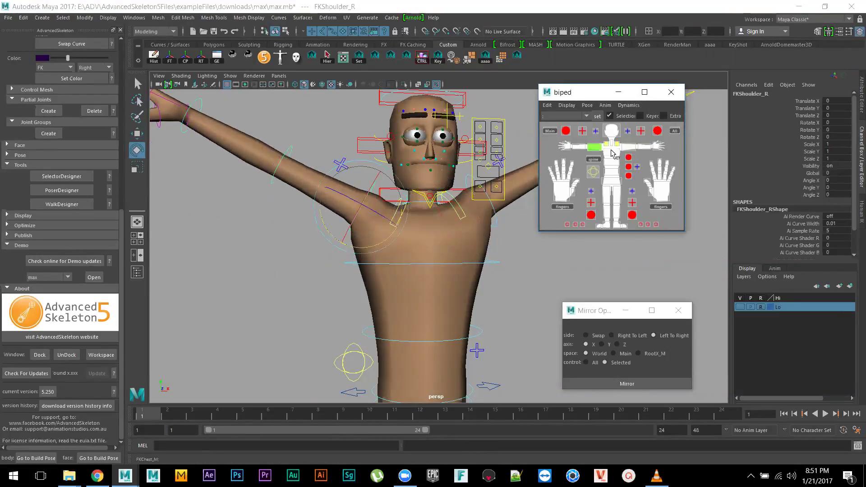
left_click_drag(451, 176, 424, 253)
right_click_drag(423, 253, 483, 275, "alt")
left_click_drag(451, 264, 340, 224, "alt")
left_click(368, 191)
left_click_drag(498, 309, 469, 216, "alt")
left_click_drag(495, 278, 485, 281, "alt")
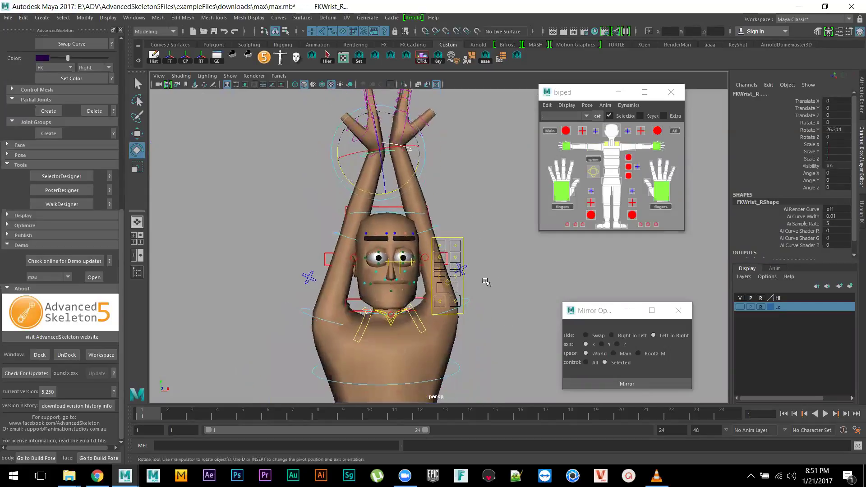
left_click(467, 301)
left_click(302, 312)
left_click_drag(328, 278, 325, 281)
right_click_drag(325, 281, 397, 270, "alt")
left_click_drag(396, 270, 442, 267, "alt")
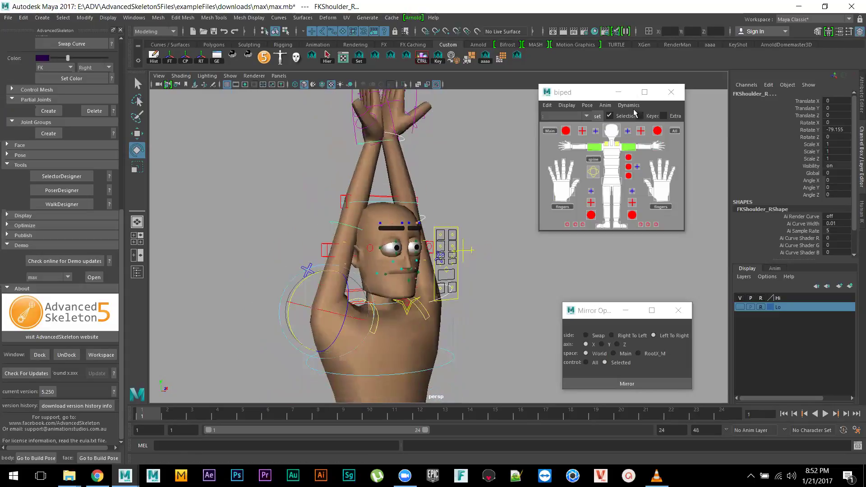
- Tilt the head sideways by rotating FKNeck_M to Rotate Z 36
left_click(615, 148)
left_click_drag(518, 206, 371, 230, "alt")
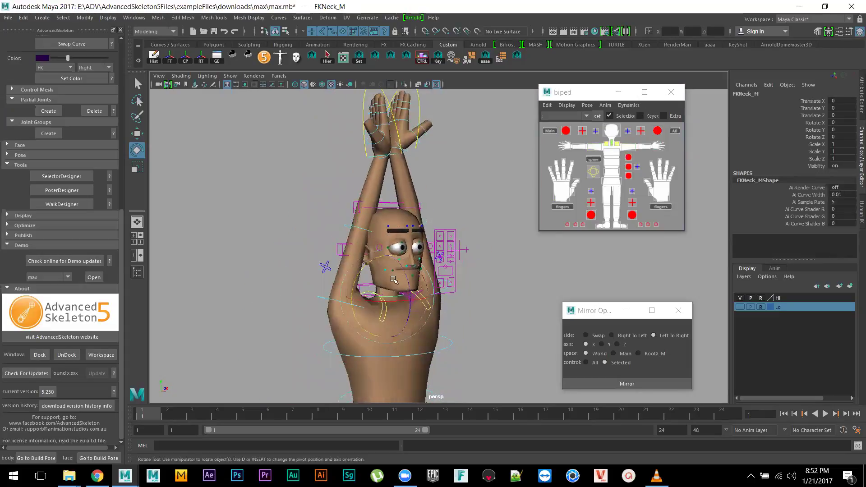
left_click_drag(401, 270, 442, 300)
scroll(435, 325, "down", 8)
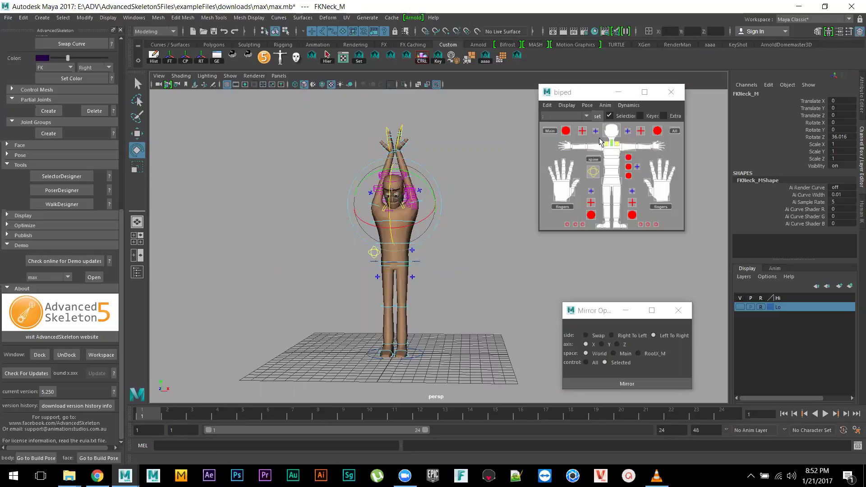
- Select All in the biped picker, save it as quick select set 'aaaa' on the Custom shelf, then deselect
left_click(675, 132)
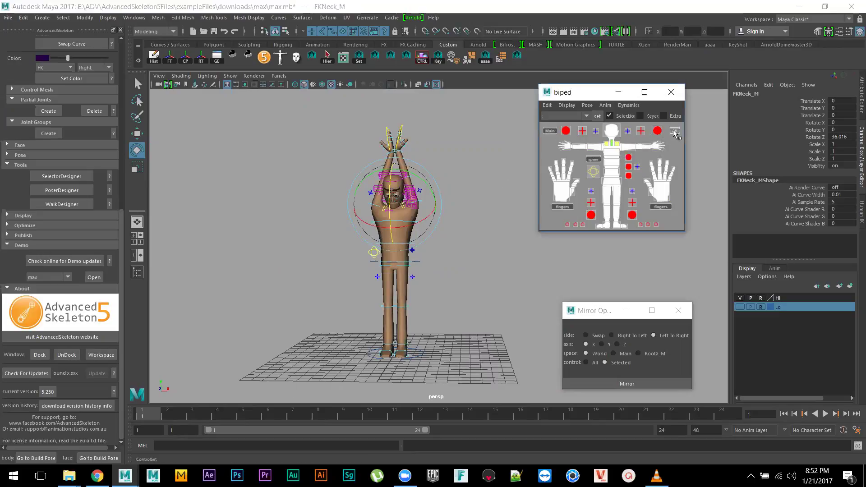
key("f")
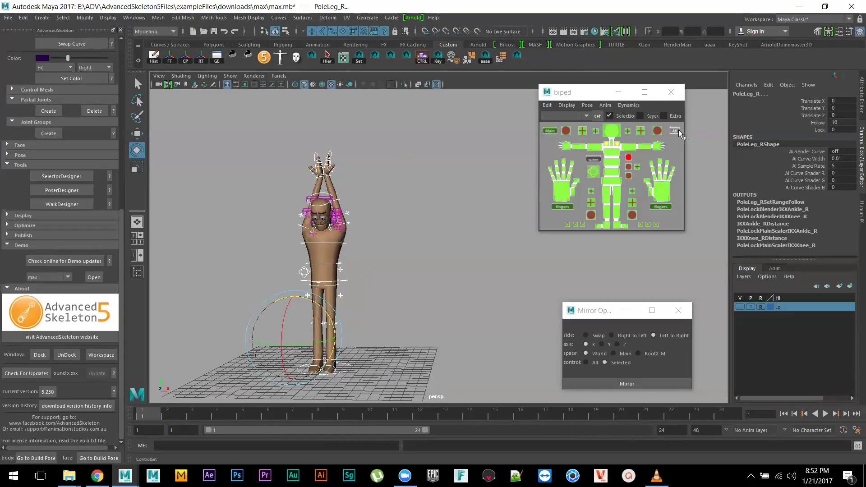
left_click_drag(426, 218, 445, 209, "alt")
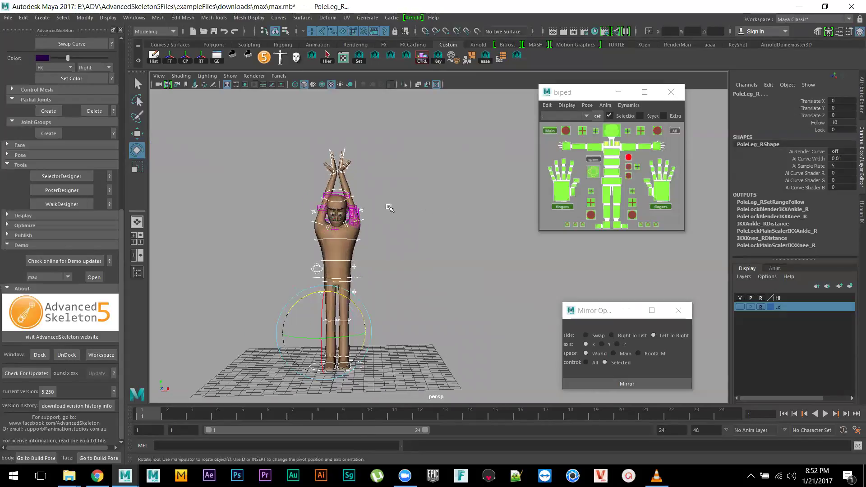
left_click(41, 17)
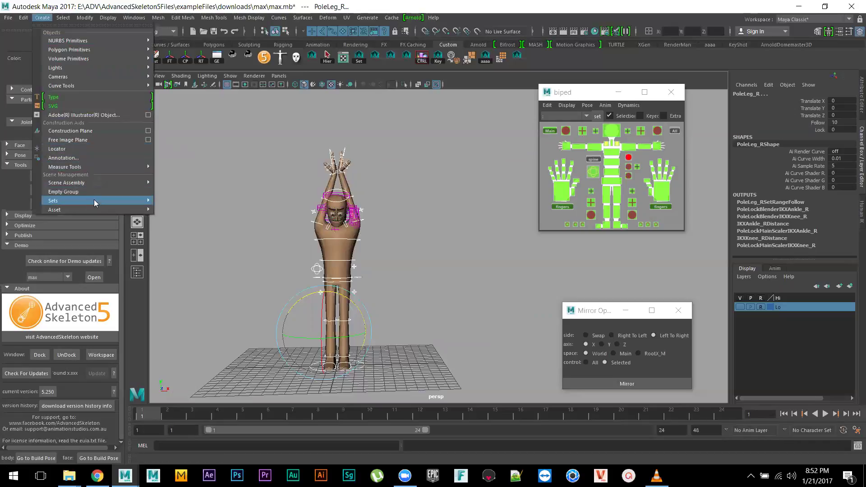
mouse_move(94, 200)
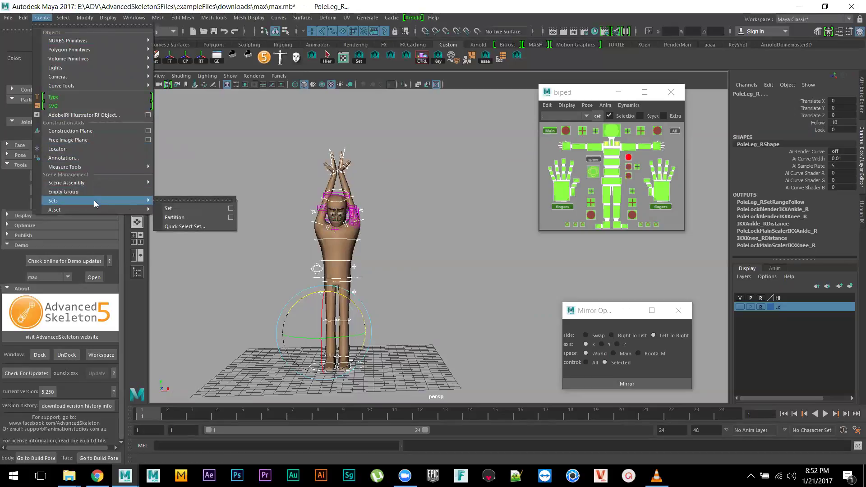
left_click(211, 226)
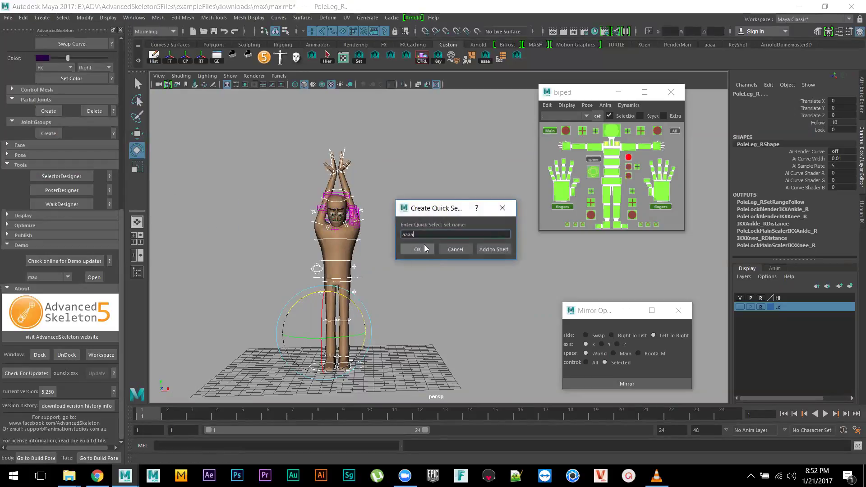
left_click(498, 252)
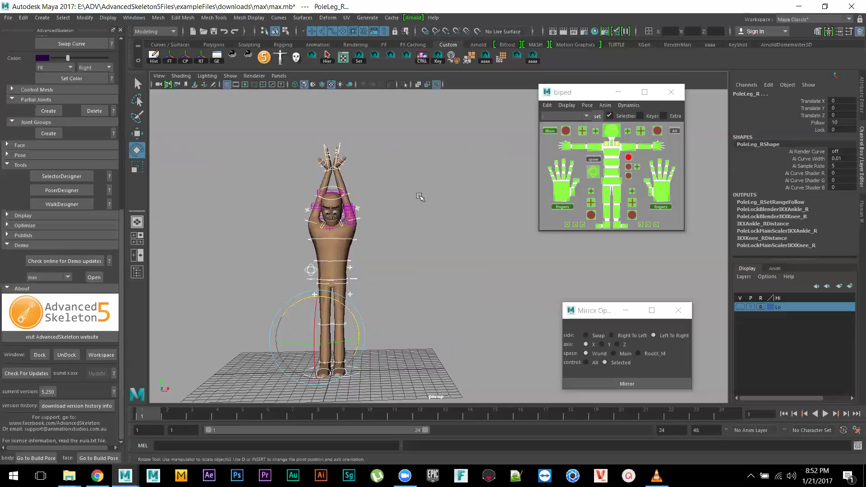
left_click(440, 194)
- Reselect all controls from the aaaa shelf set and key them at frame 1
left_click(533, 56)
left_click_drag(403, 281, 386, 246, "alt")
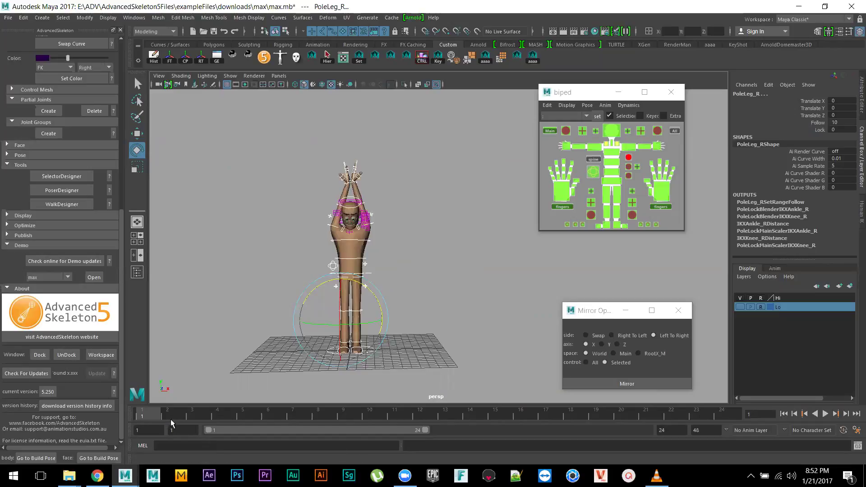
key("ctrl+z")
right_click_drag(309, 315, 351, 264, "alt")
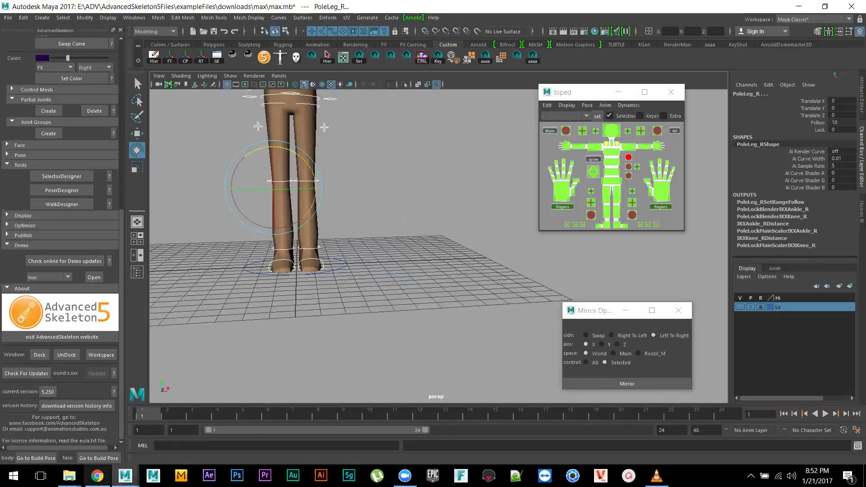
right_click_drag(355, 277, 416, 280, "alt")
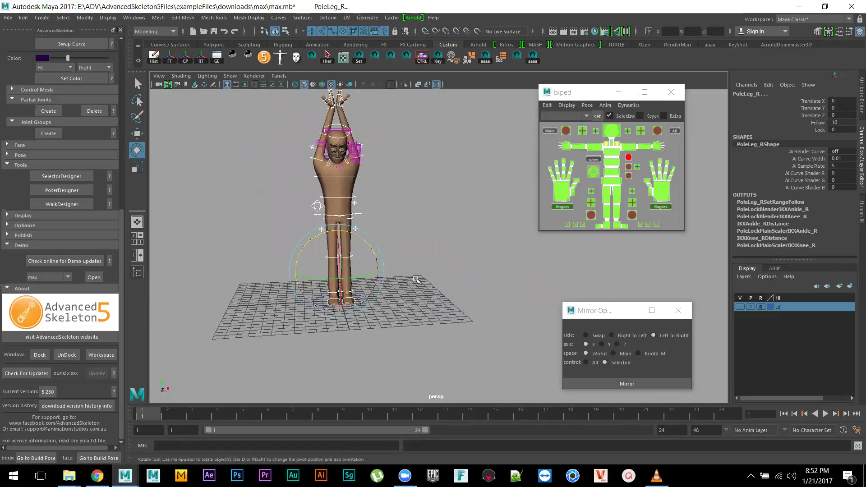
key("s")
- At frame 16, move RootX_M to the right along X
left_click_drag(150, 414, 522, 414)
mouse_move(388, 197)
right_mouse_down("alt")
mouse_move(359, 196)
mouse_move(376, 197)
right_mouse_up("alt")
left_click(354, 235)
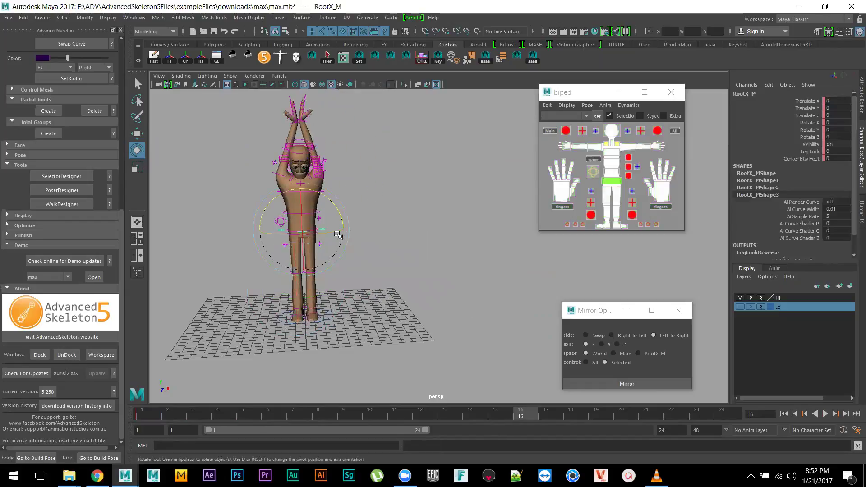
key("w")
left_click_drag(338, 232, 528, 237)
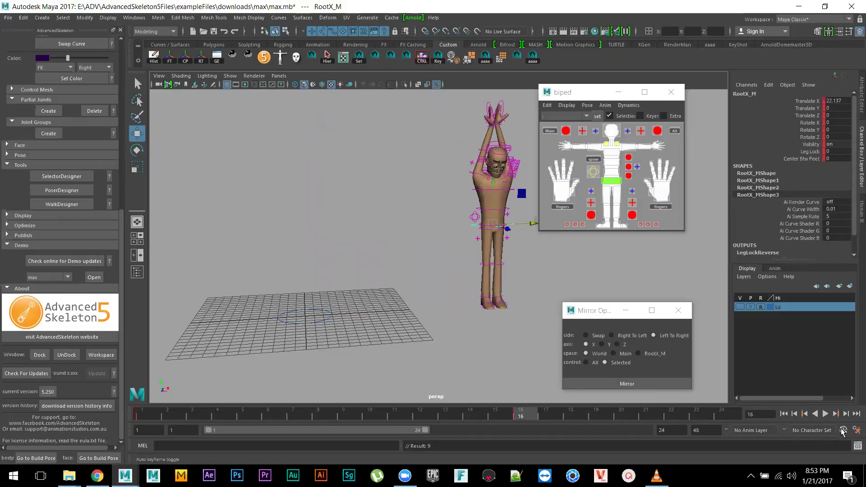
- Turn on Auto Key, play back the sideways sway, and twist the chest control
left_click(843, 431)
key("alt")
key("alt+v")
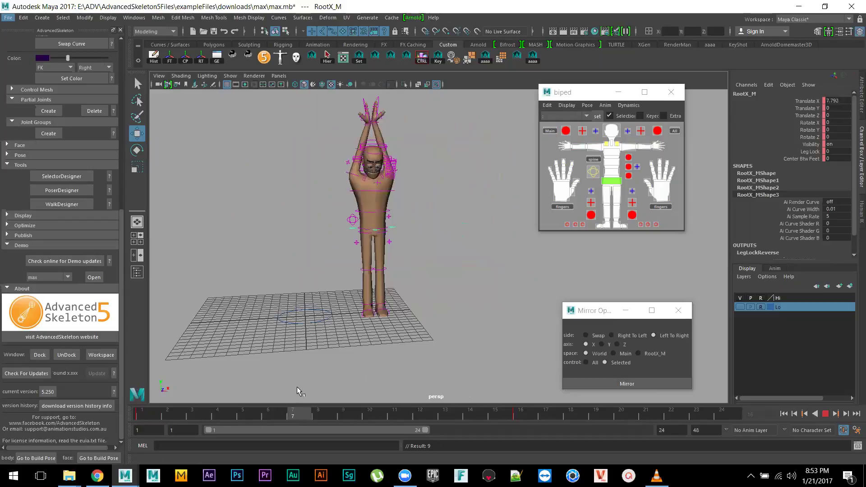
key("alt+v")
right_click_drag(331, 375, 410, 182, "alt")
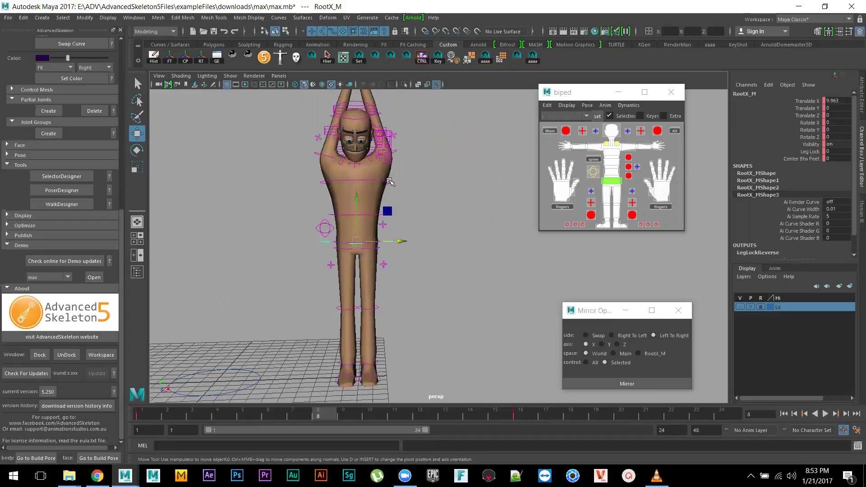
left_click(391, 182)
key("e")
left_click_drag(397, 176, 397, 183)
- Undo the chest twist and the trial spine and right-hip rotations
key("ctrl+z")
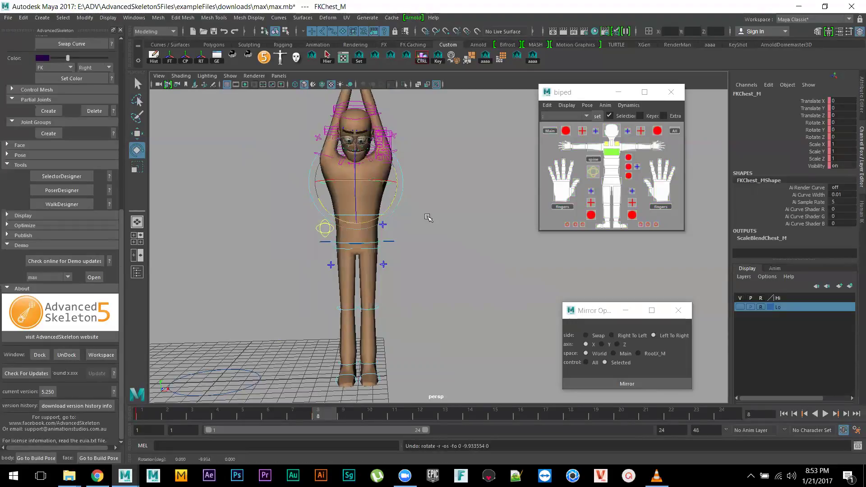
left_click(426, 219)
left_click(393, 215)
left_click_drag(394, 215, 400, 233)
key("ctrl+z")
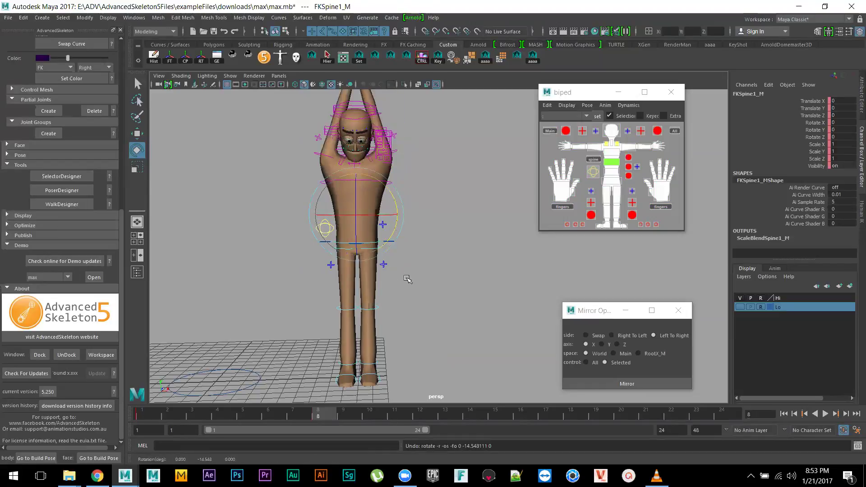
left_click(394, 303)
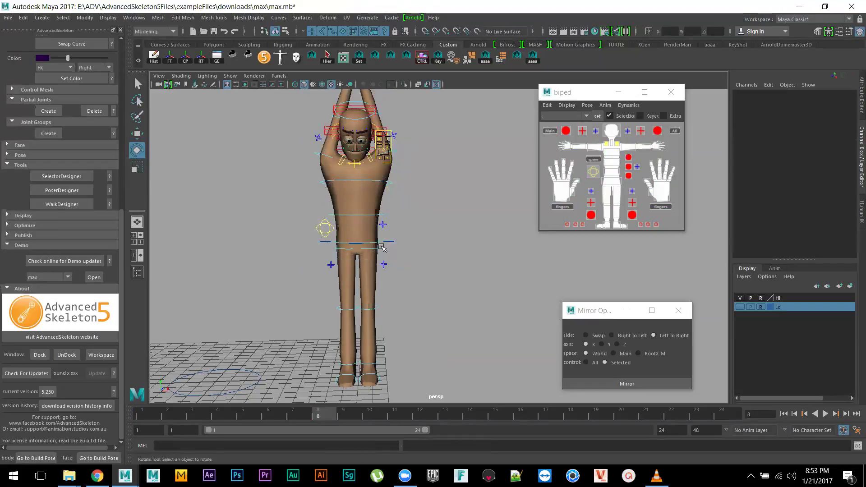
left_click(381, 246)
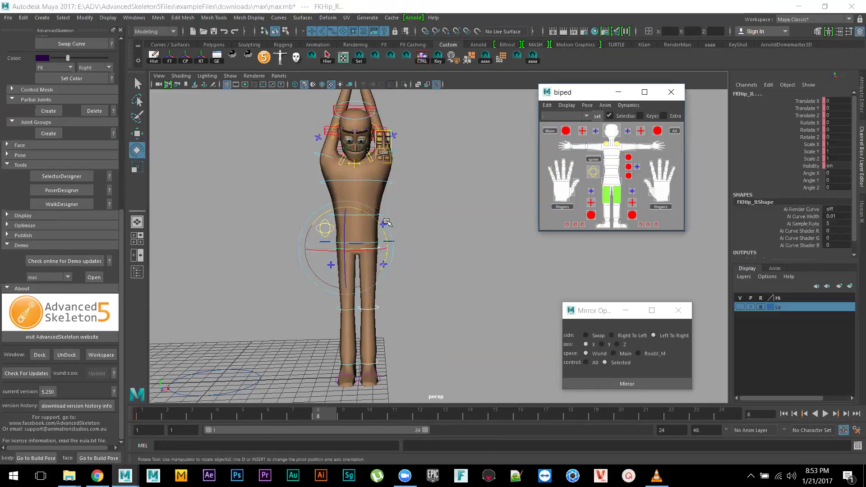
left_click_drag(375, 223, 388, 231)
key("ctrl+z")
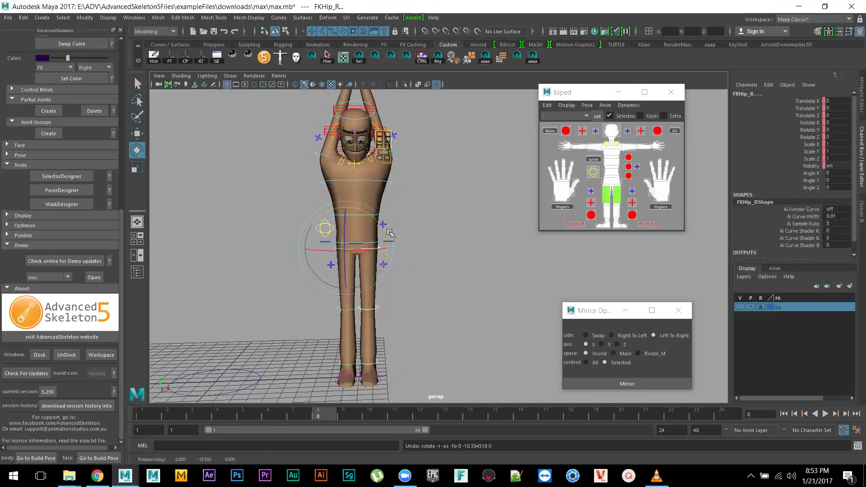
- Rotate FKHip_L from the picker to angle the legs from the hips
left_click(435, 247)
left_click(617, 194)
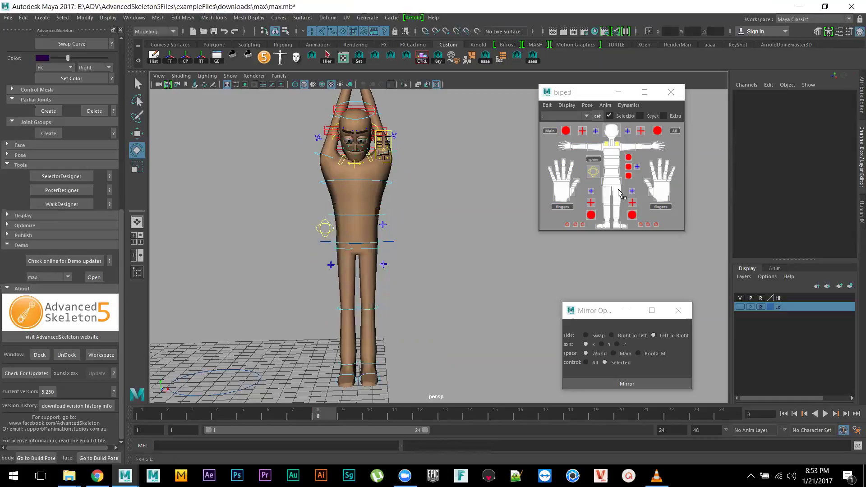
left_click_drag(402, 221, 384, 234)
left_click(606, 195)
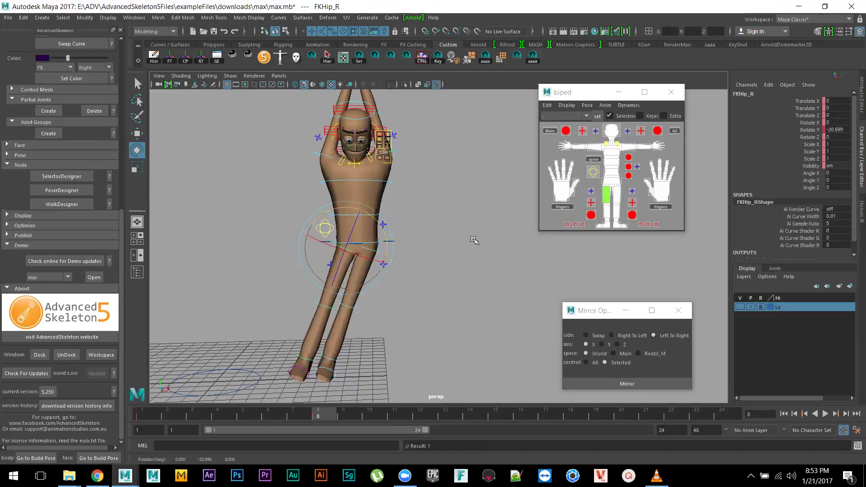
left_click(591, 215)
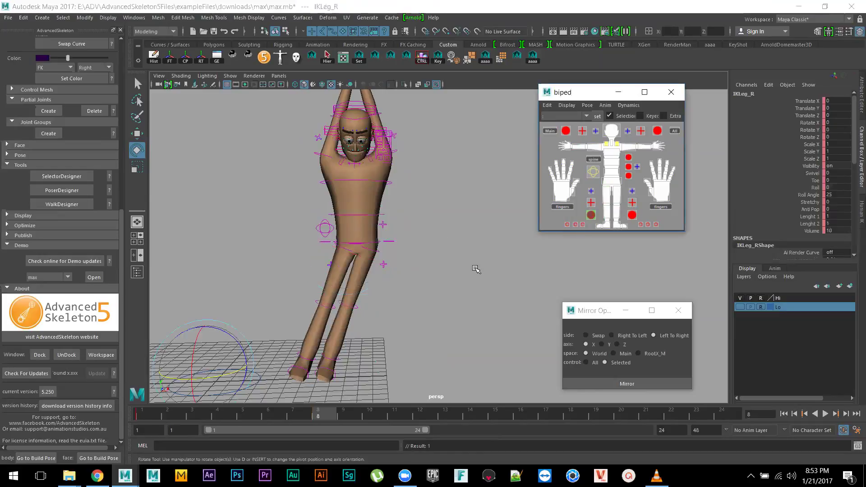
- Rotate FKAnkle_R and FKAnkle_L so both feet point down, left ankle at -11.086, 6.705, -30.844
key("f")
left_click(607, 225)
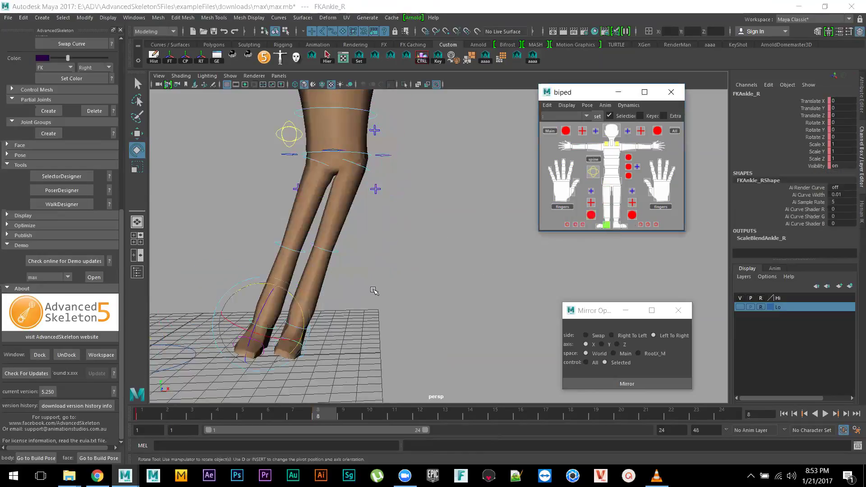
left_click_drag(284, 315, 264, 345)
left_click(618, 225)
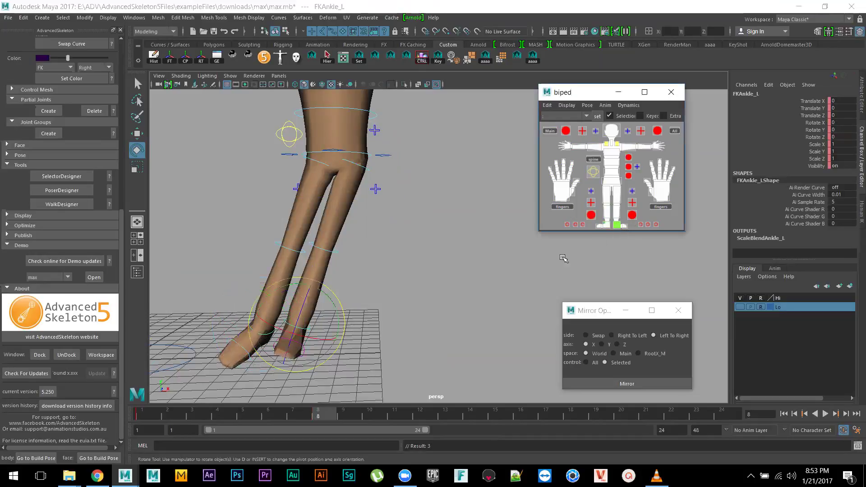
left_click_drag(323, 313, 316, 329)
right_click_drag(316, 330, 438, 285, "alt")
- Preview the animation up to frame 8 and select the root hips control
middle_click_drag(437, 284, 411, 266, "alt")
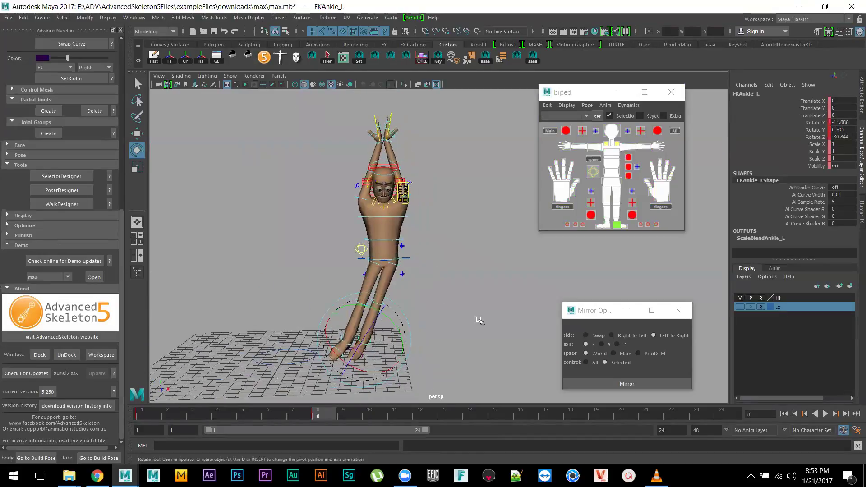
left_click_drag(319, 419, 538, 418)
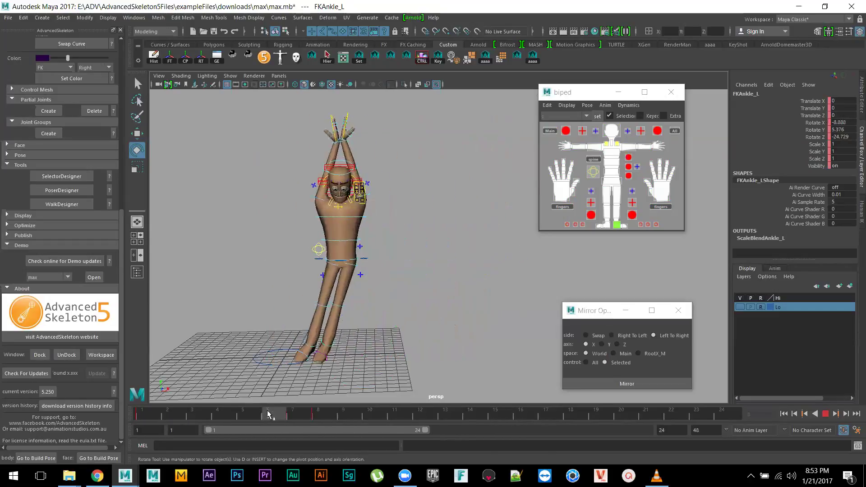
key("Escape")
scroll(429, 269, "up", 3)
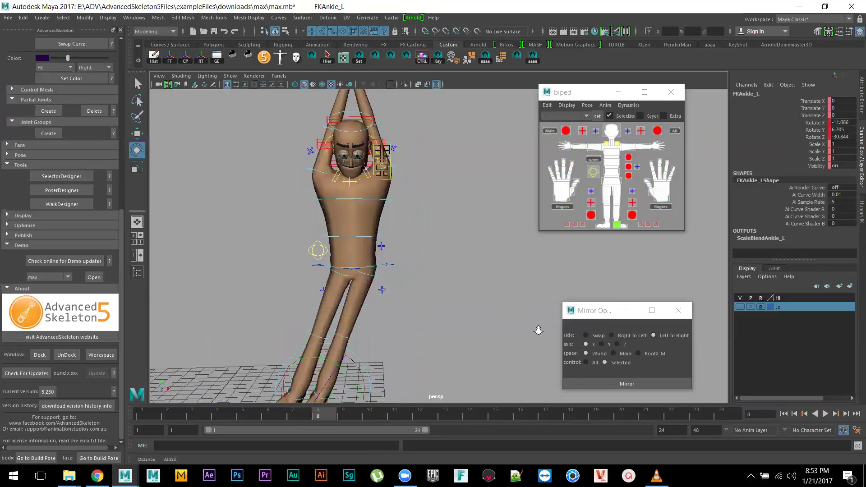
scroll(413, 281, "up", 3)
left_click(389, 270)
scroll(416, 293, "up", 3)
- Try shifting the spine control sideways with Move, then undo it
scroll(417, 293, "up", 1)
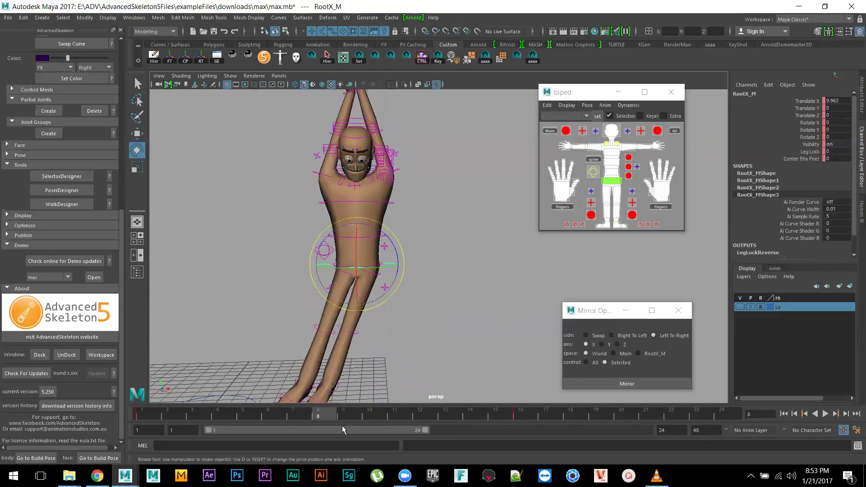
key("w")
scroll(397, 264, "up", 4)
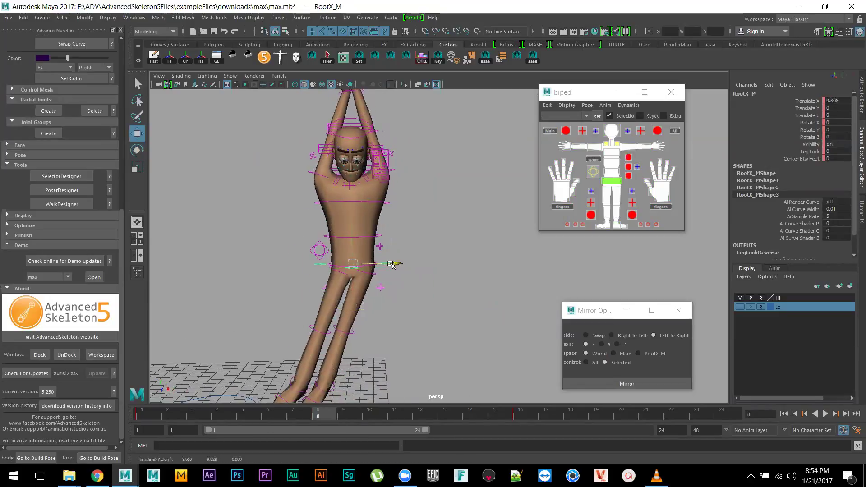
middle_click_drag(467, 265, 503, 257, "alt")
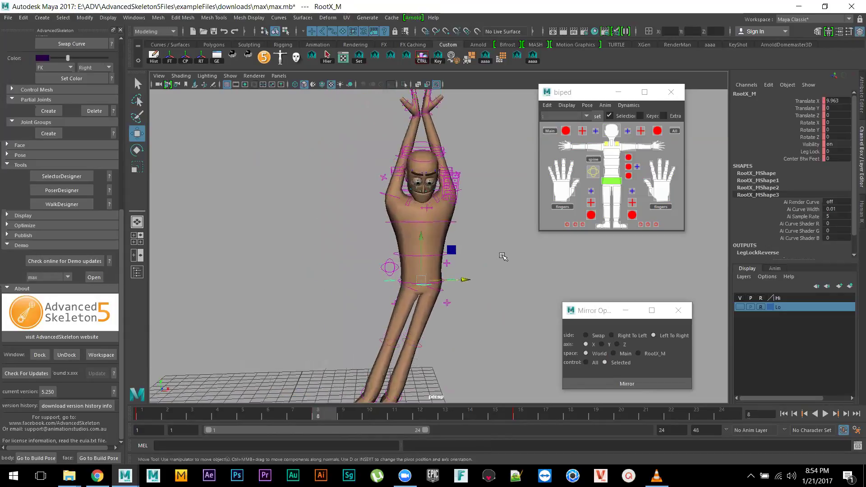
left_click(440, 256)
left_click_drag(466, 252, 391, 388)
key("ctrl+z")
- Step playback through frames 13 and 16 to stop at frame 19
key("alt+v")
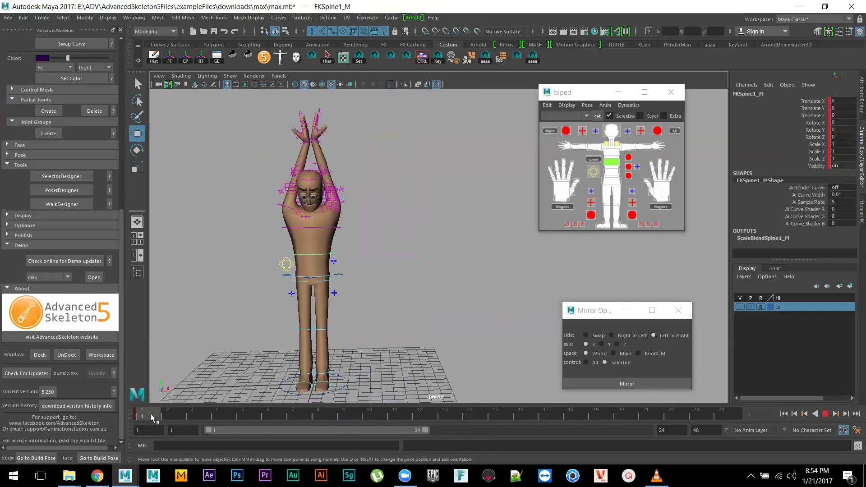
key("alt+v")
key("a")
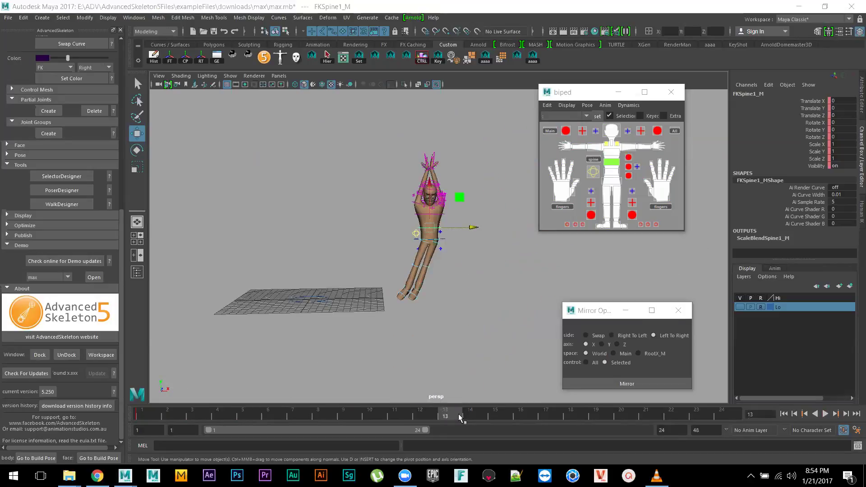
key("alt+v")
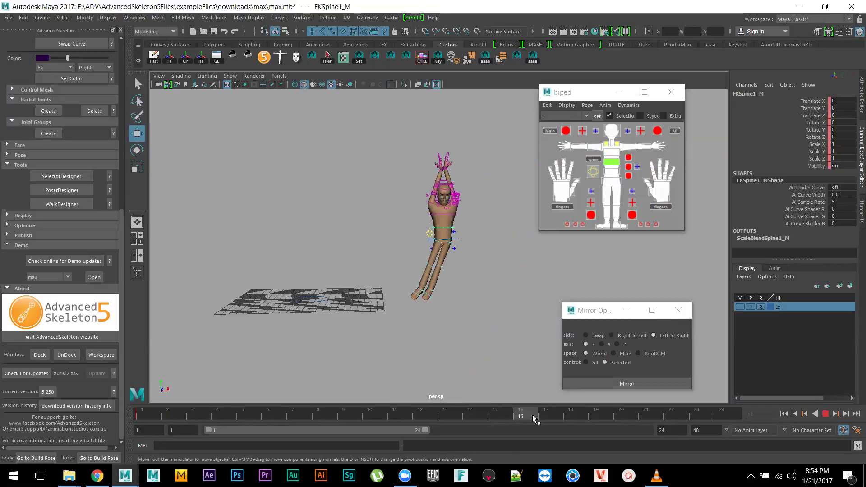
key("alt+v")
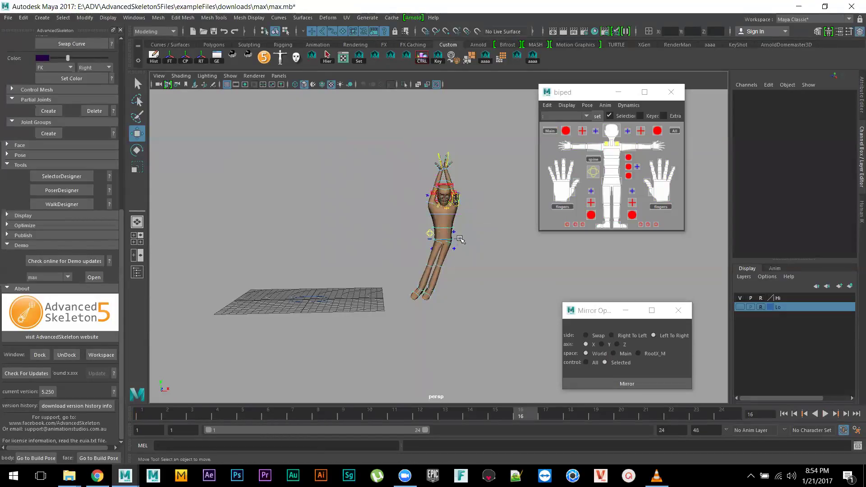
left_click(459, 244)
key("alt+v")
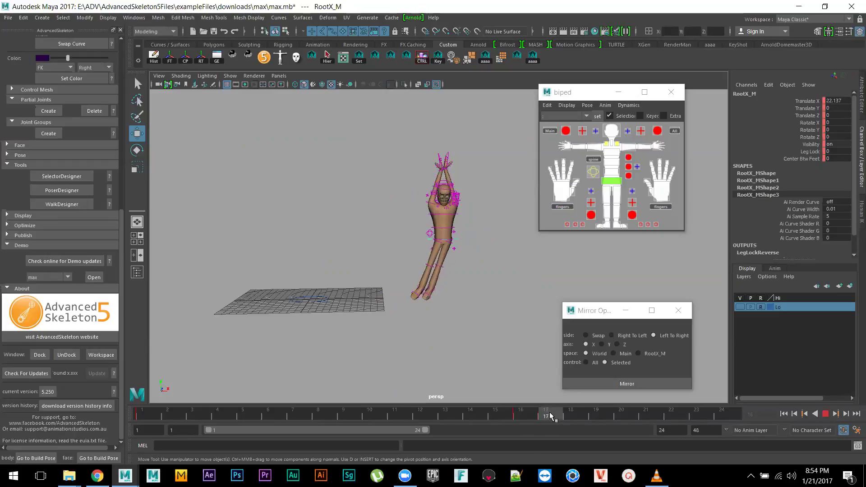
key("alt+v")
- Rotate FKHip_L on Y to about -28 so the left leg swings outward
right_click_drag(491, 369, 506, 319, "alt")
left_click(473, 244)
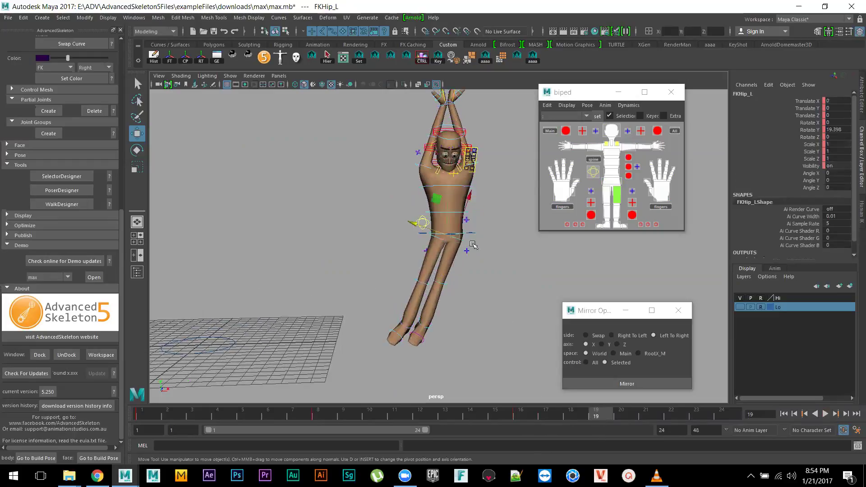
key("e")
left_click_drag(438, 201, 415, 240)
left_click(438, 242)
- Rotate both FKAnkle controls to angle the feet and key the right ankle
left_click(436, 236)
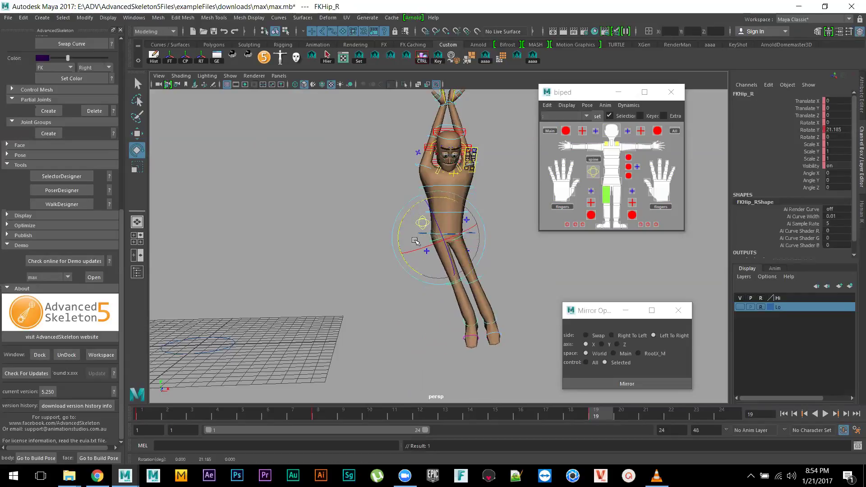
left_click(494, 317)
left_click_drag(495, 317, 412, 355)
left_click(413, 354)
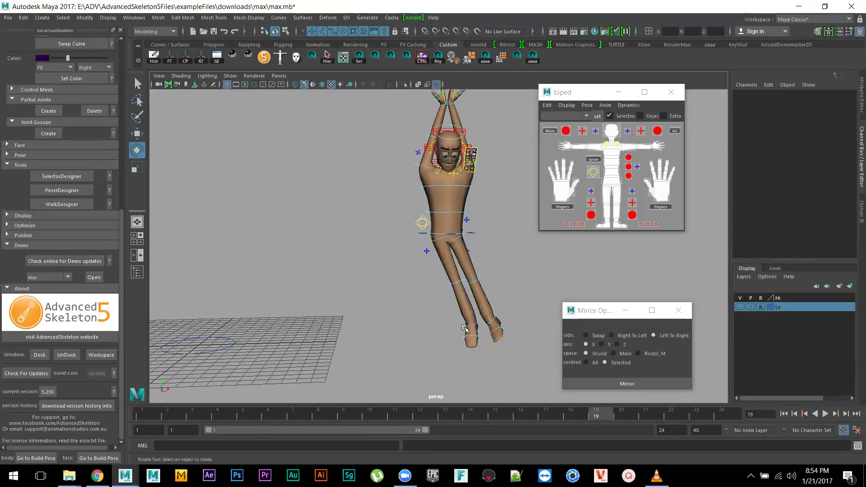
left_click(477, 321)
left_click_drag(478, 321, 497, 334)
key("s")
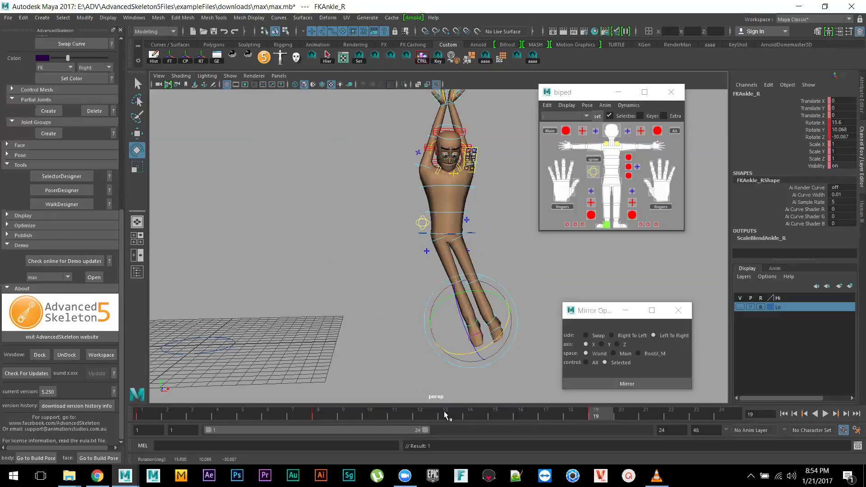
- Key the pose at frame 23 and extend the range slider end from 24 to 35
left_click_drag(256, 414, 403, 412)
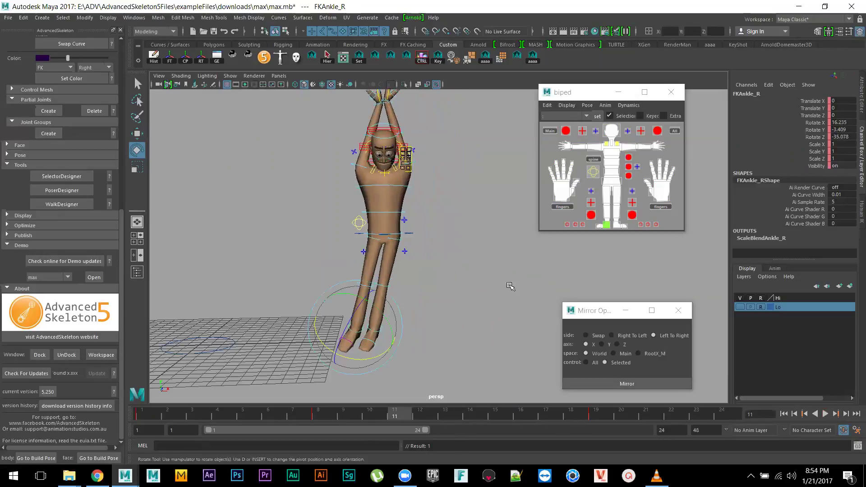
left_click(607, 194)
left_click(617, 224)
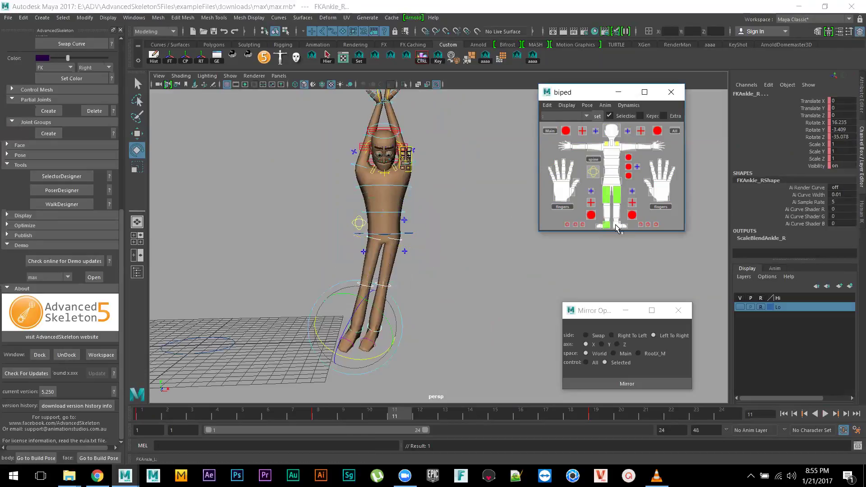
left_click_drag(624, 416, 699, 423)
key("s")
left_click_drag(427, 431, 526, 431)
left_click_drag(421, 415, 146, 399)
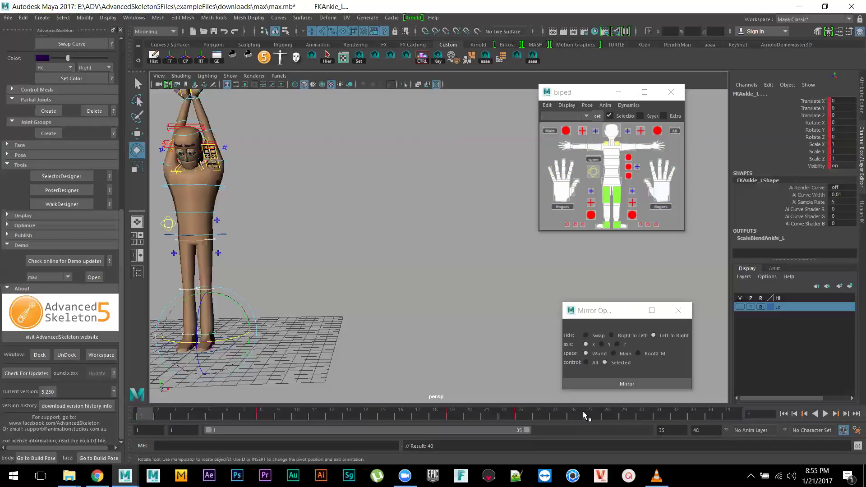
- Key the pose at frame 28 and play the jump, orbiting to review it from several angles
left_click_drag(585, 415, 603, 417)
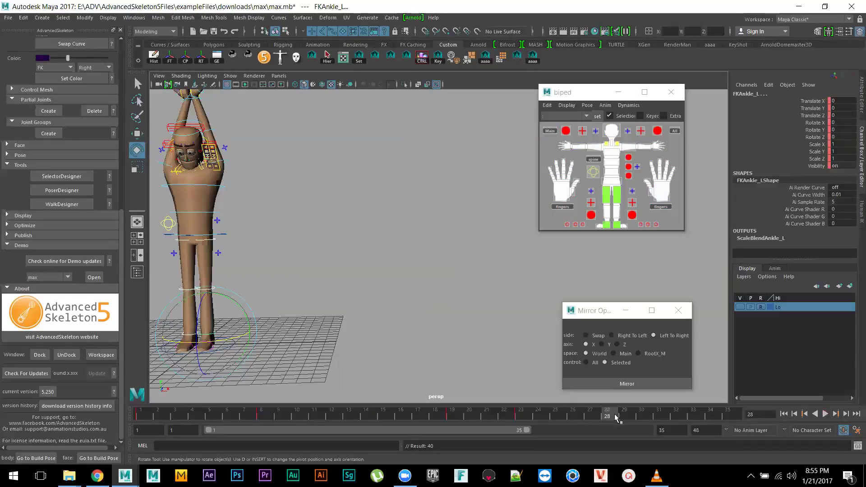
key("s")
left_click_drag(448, 419, 648, 424)
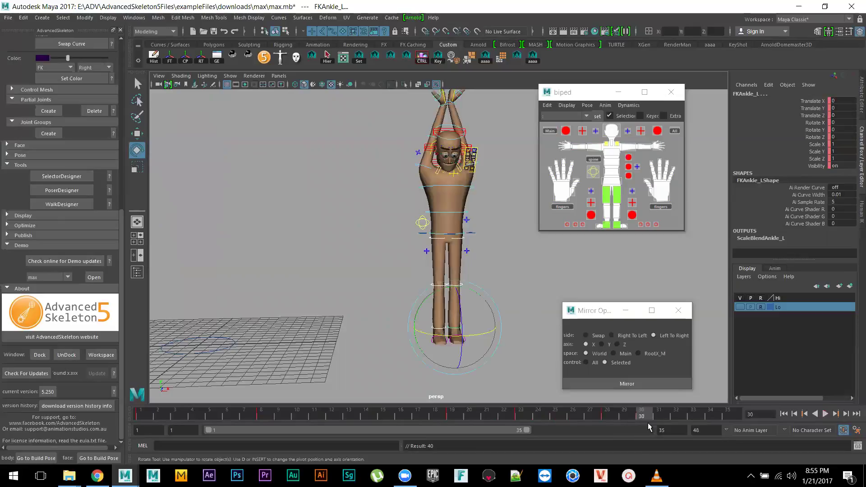
left_click(784, 414)
left_click(825, 414)
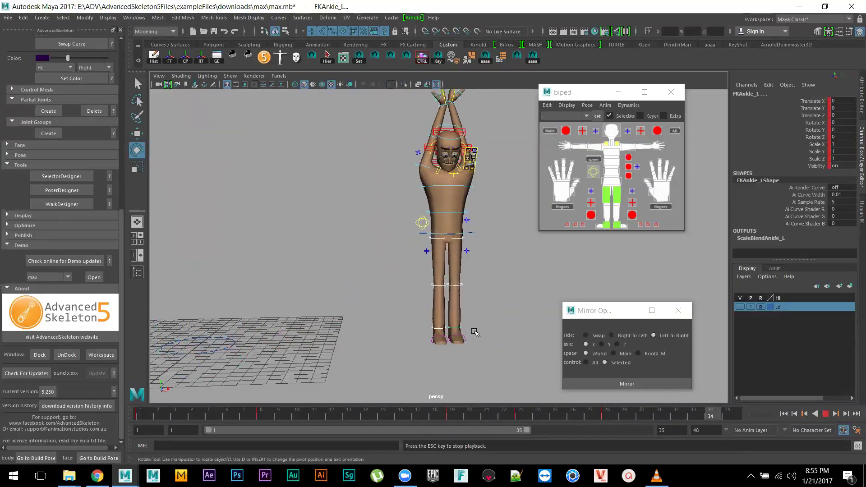
left_click_drag(496, 336, 447, 270, "alt")
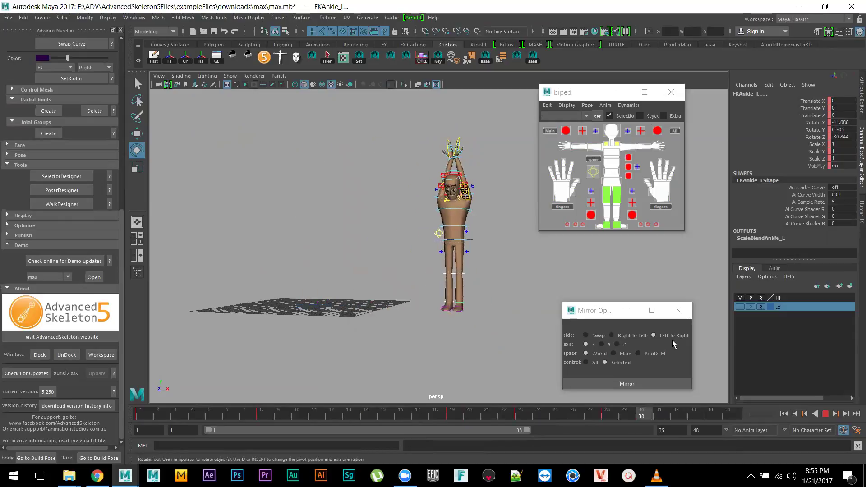
left_click(826, 415)
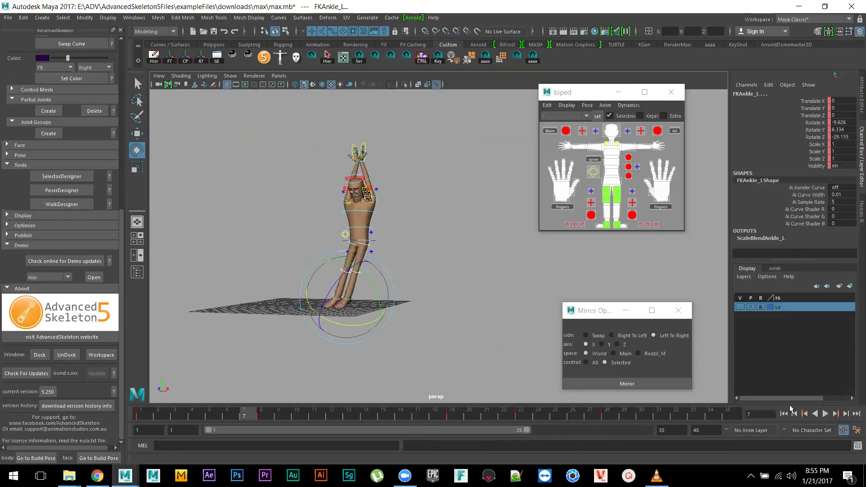
left_click_drag(551, 308, 494, 289, "alt")
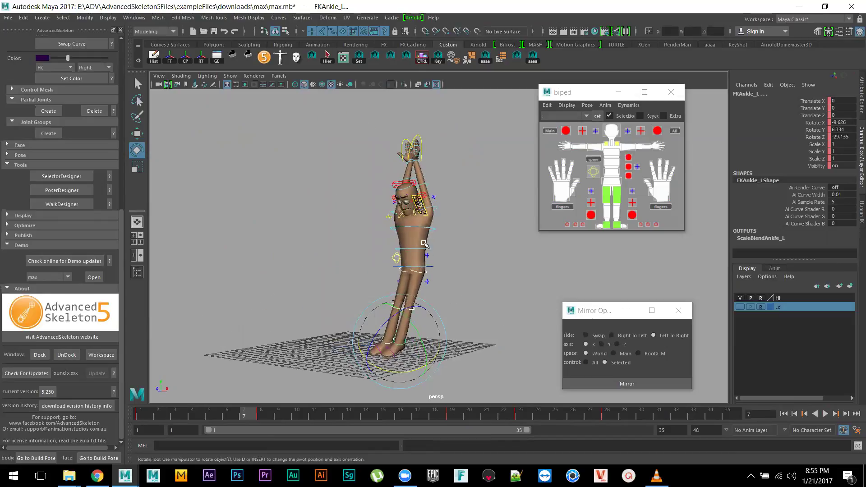
left_click_drag(442, 248, 519, 277, "alt")
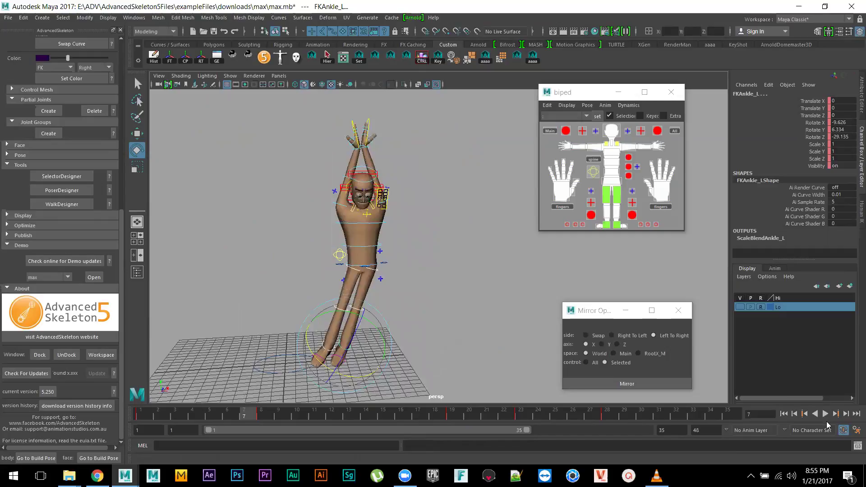
left_click(826, 414)
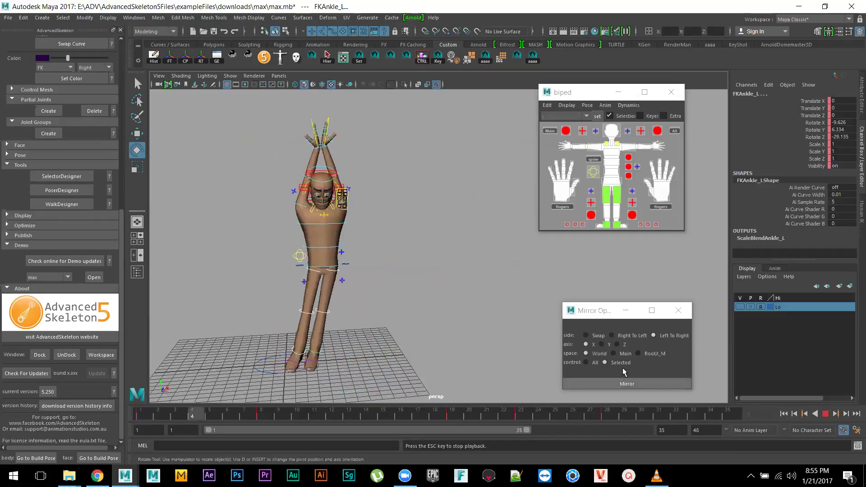
left_click(827, 415)
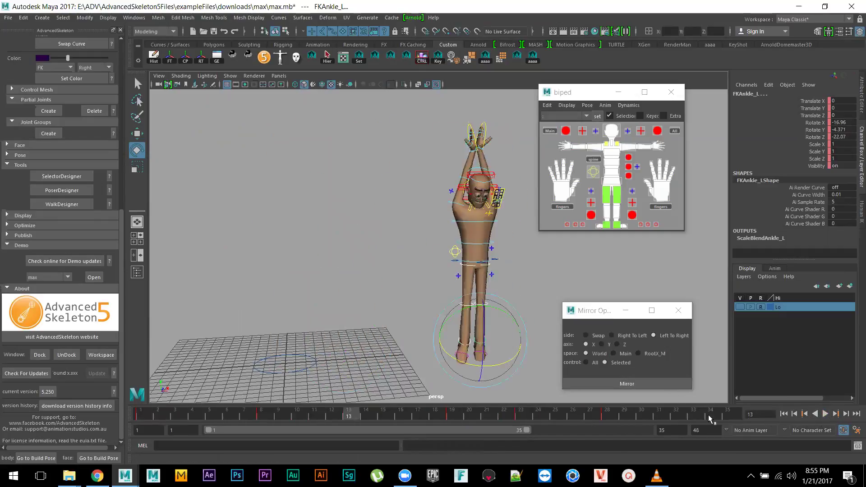
- Drag the range slider end from 35 to 46 to lengthen playback
left_click_drag(435, 415, 739, 415, "shift")
left_click_drag(527, 429, 629, 434)
left_click_drag(584, 419, 622, 421, "shift")
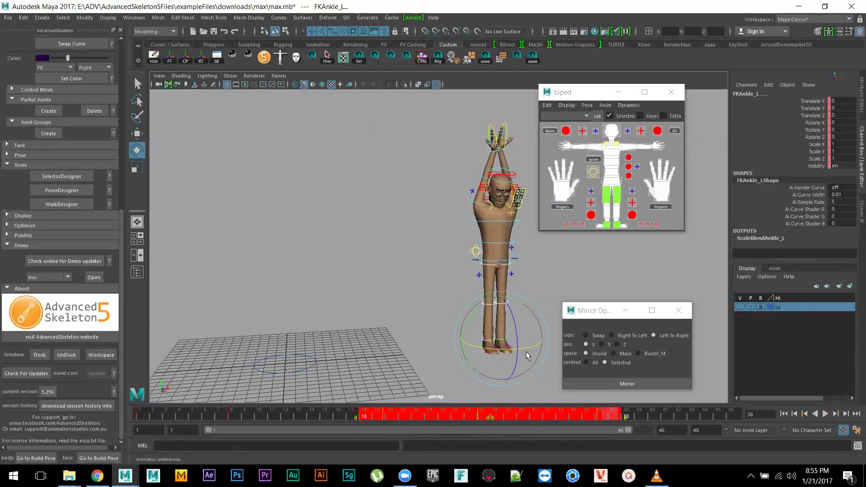
left_click(857, 431)
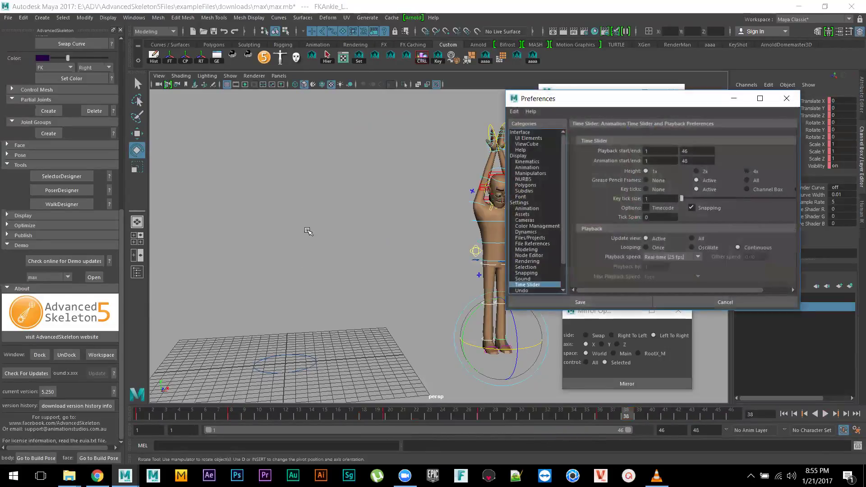
- Review the Time Slider and Animation display preferences and the Parallel evaluation mode setting
left_click(527, 168)
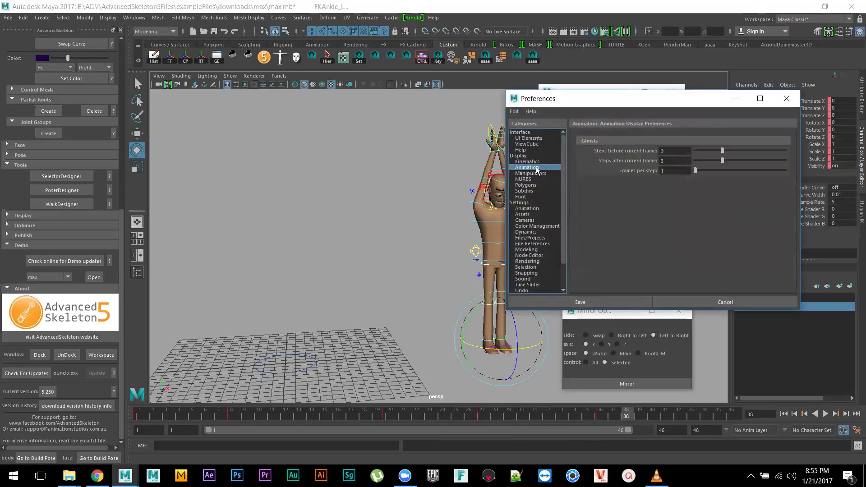
left_click(535, 209)
left_click(665, 150)
left_click(659, 175)
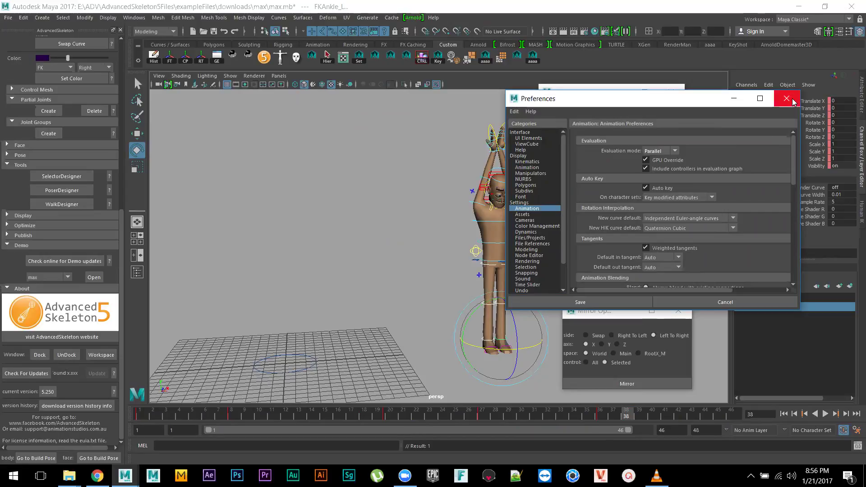
- Save the preferences, then play the jump from the first frame and stop at frame 7
left_click(573, 302)
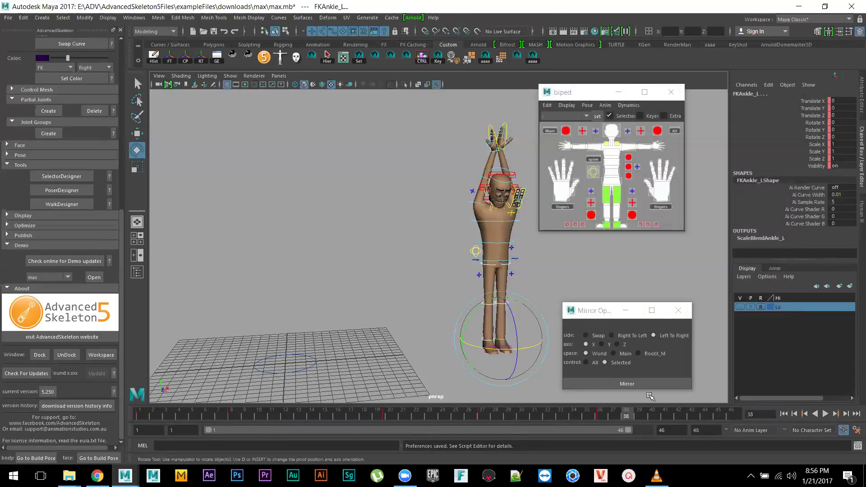
left_click(784, 414)
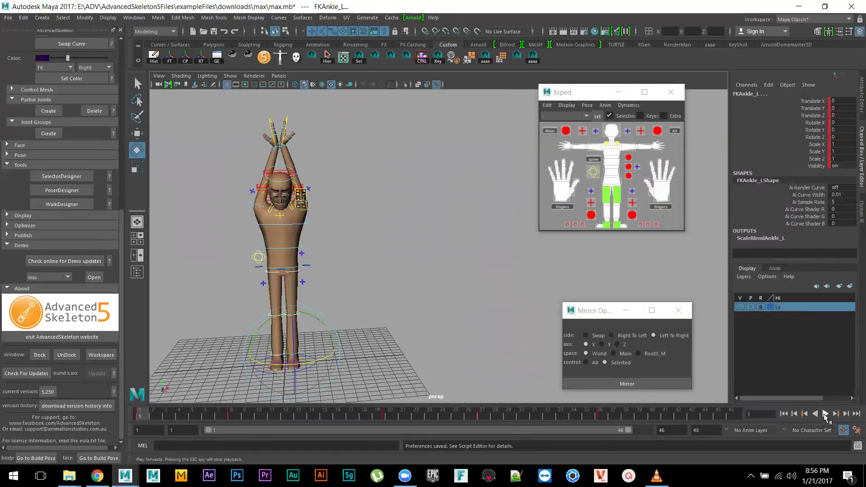
left_click(825, 414)
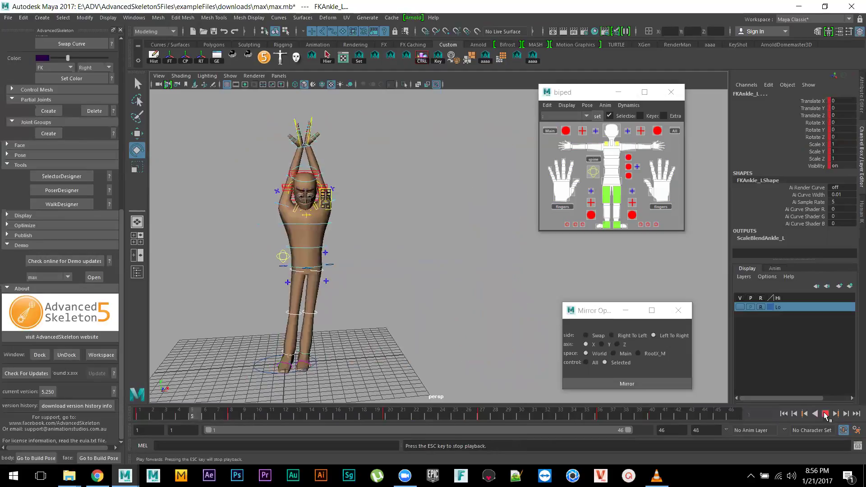
left_click(793, 414)
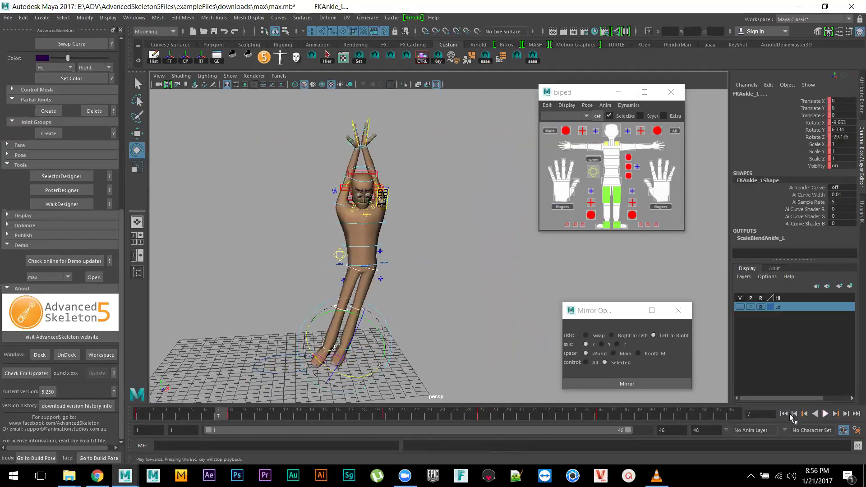
- Check the timeline playback speed options, then close the Mirror Options and biped picker windows
right_click(693, 414)
mouse_move(728, 357)
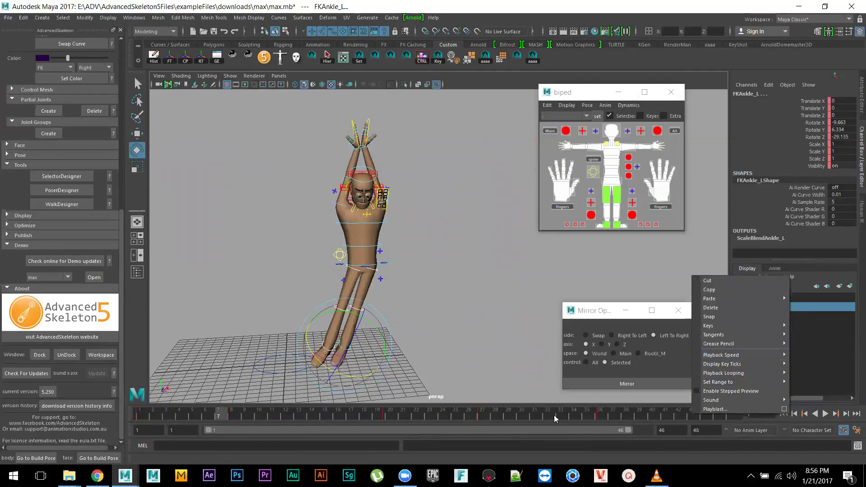
left_click(682, 314)
left_click(679, 311)
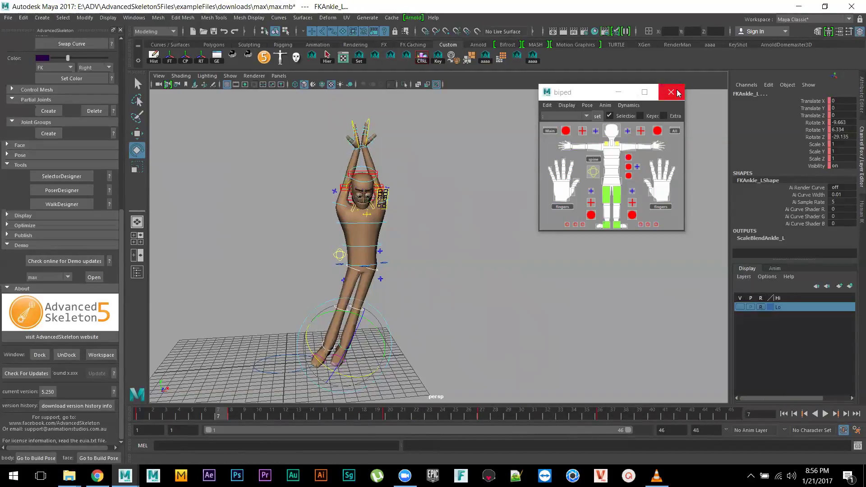
left_click(671, 92)
left_click_drag(591, 319, 439, 240, "alt")
- Hide the rig's control curves via the biped picker's Display menu and turn off the grid
left_click(280, 56)
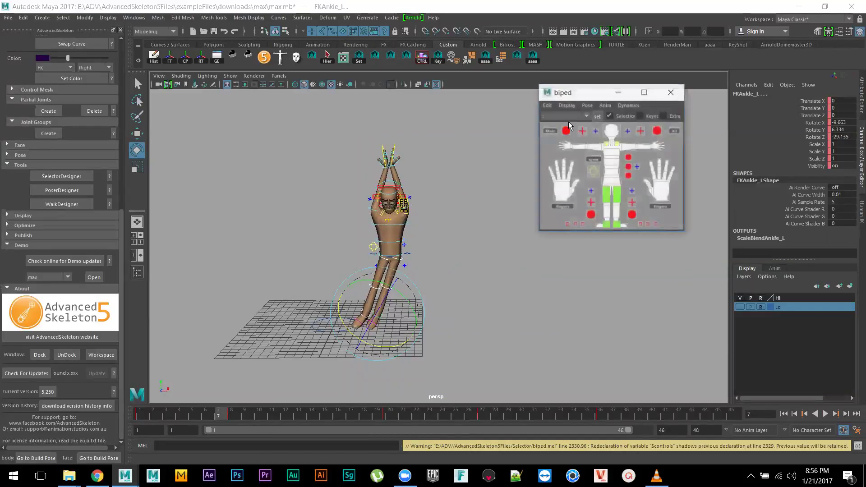
left_click(567, 105)
left_click(582, 119)
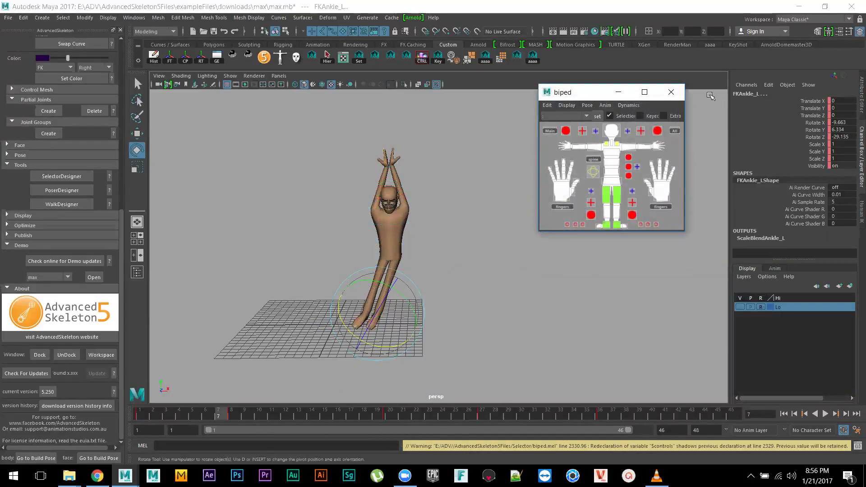
left_click(671, 92)
left_click(625, 239)
left_click_drag(624, 240, 762, 361, "alt")
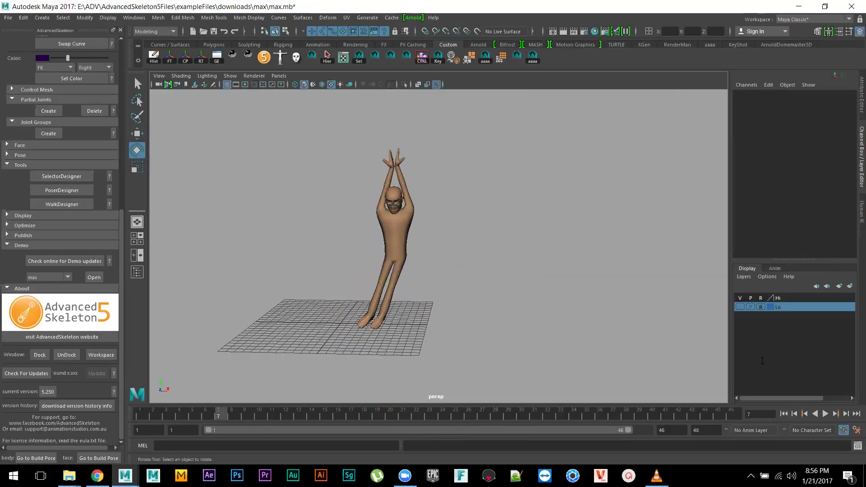
left_click(227, 84)
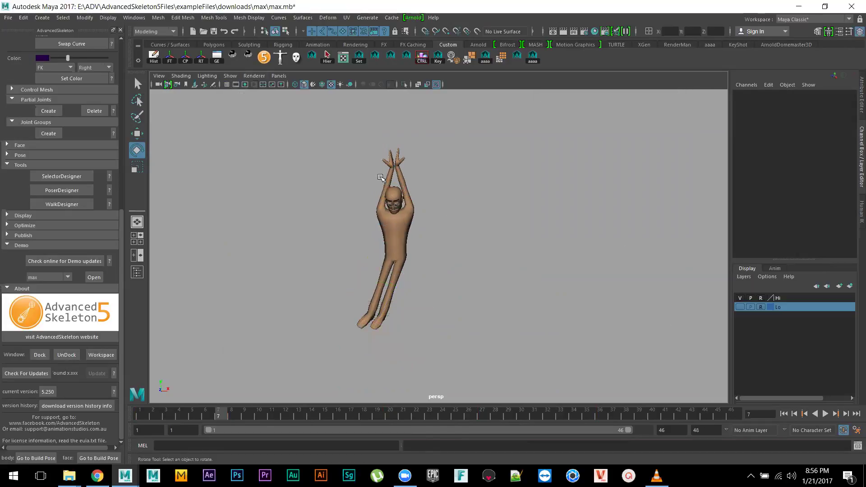
- Play the jump forward from the first frame, then in reverse, stopping at frame 12
left_click(785, 413)
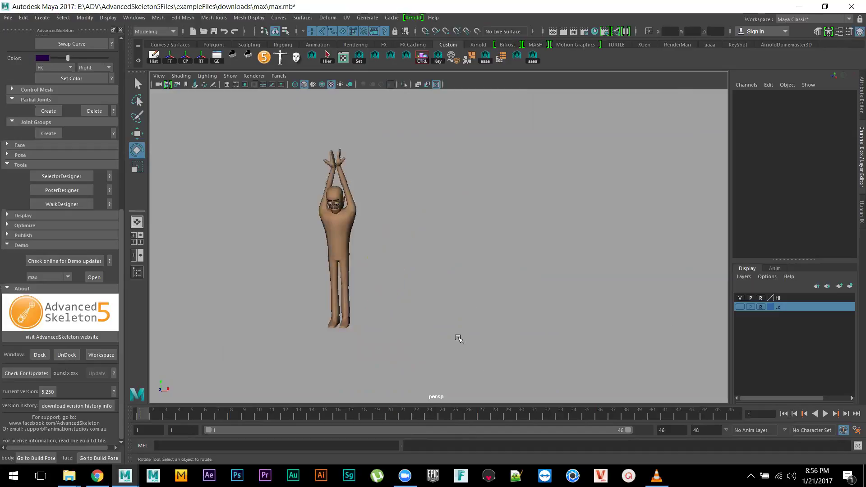
middle_click_drag(460, 339, 414, 293, "alt")
left_click(820, 413)
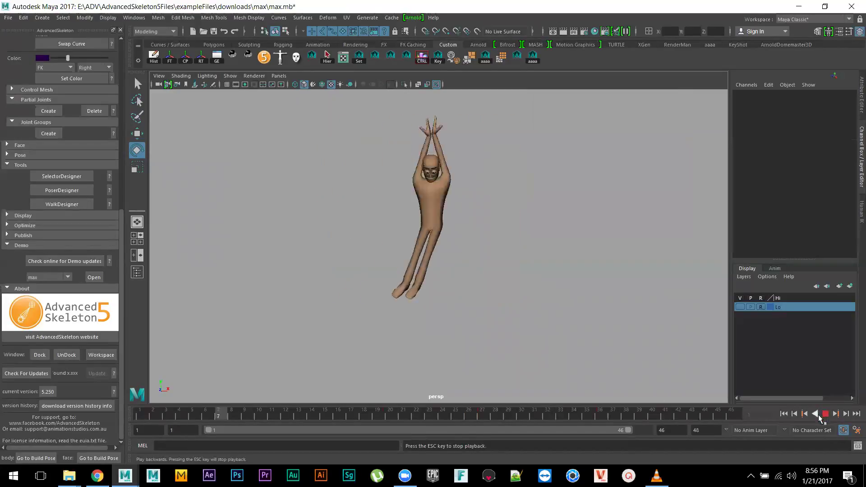
left_click(819, 416)
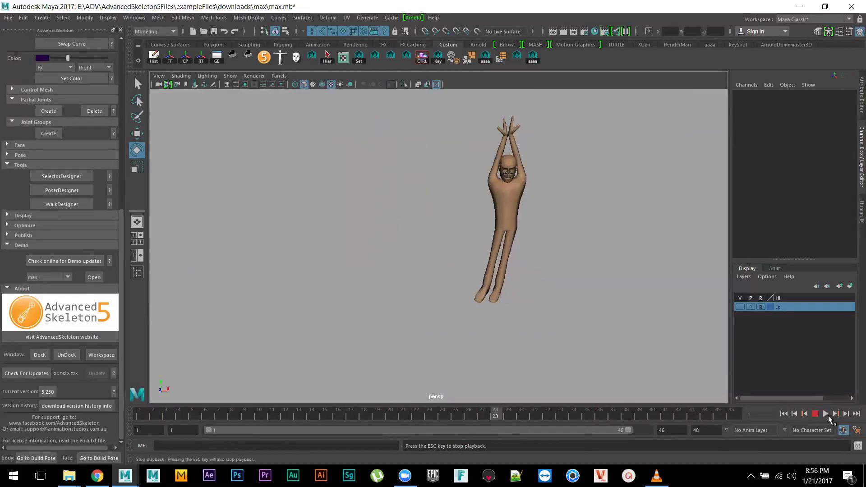
left_click(815, 415)
- Scrub the jump from frame 12 to 30, settle on frame 9, and undo the annotation strokes
left_click_drag(249, 416, 244, 397)
right_click_drag(448, 264, 458, 230, "alt")
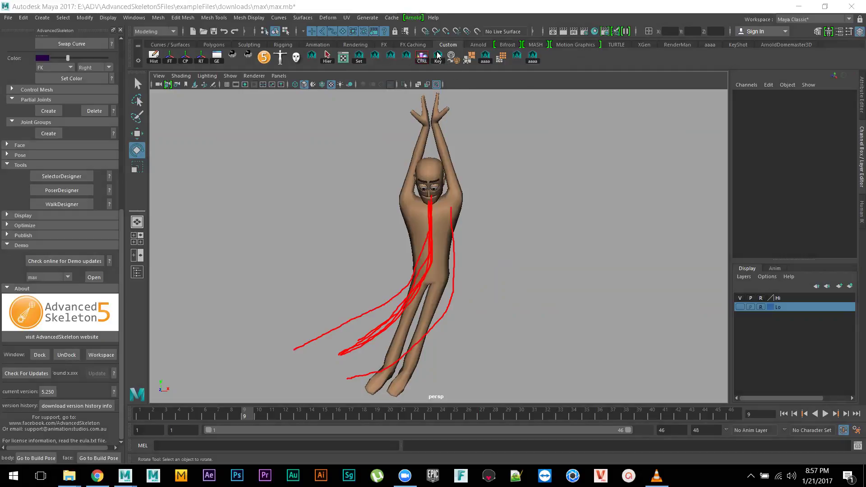
key("ctrl+z")
key("ctrl+z")
key("ctrl+z")
key("ctrl+z")
key("ctrl+z")
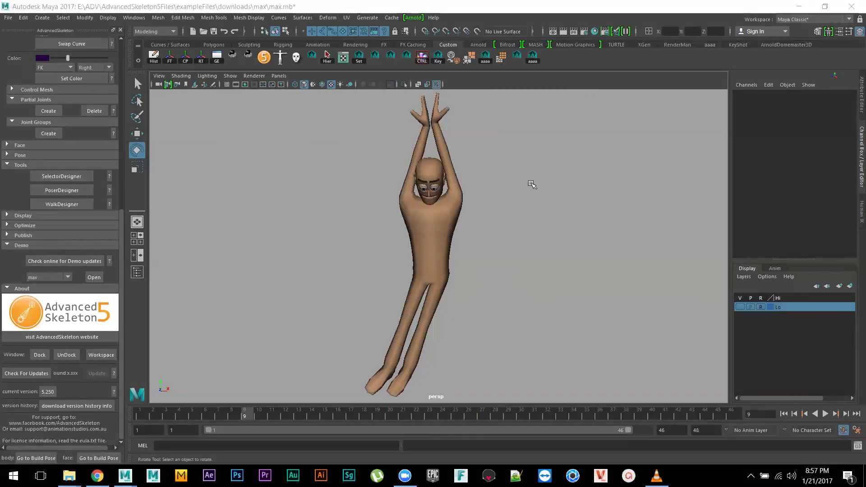
key("ctrl+z")
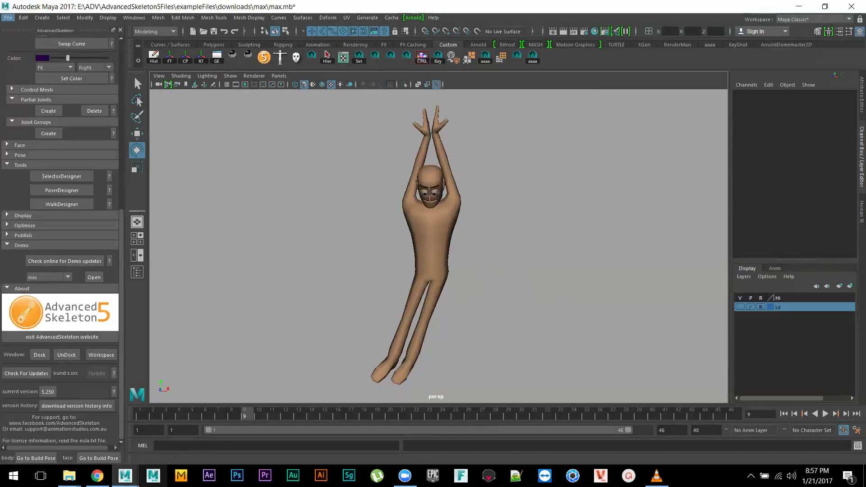
- Bring VLC forward and resume the overlap tutorial video from 03:57
left_click(656, 476)
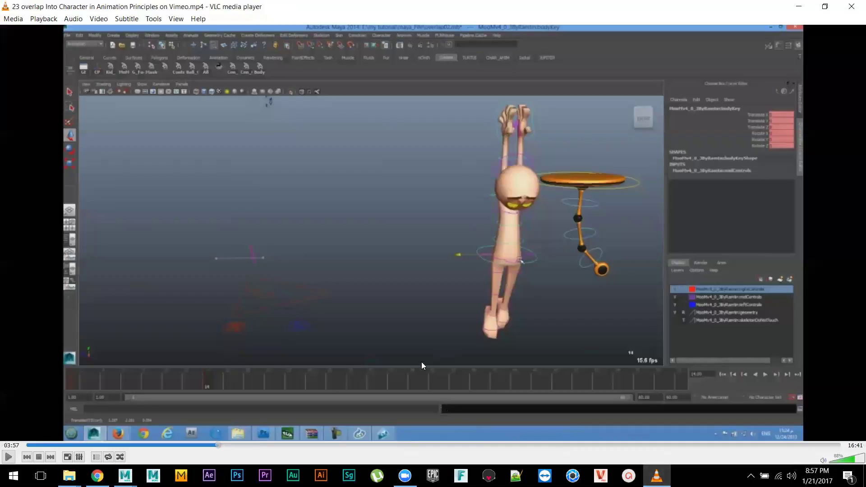
left_click(7, 457)
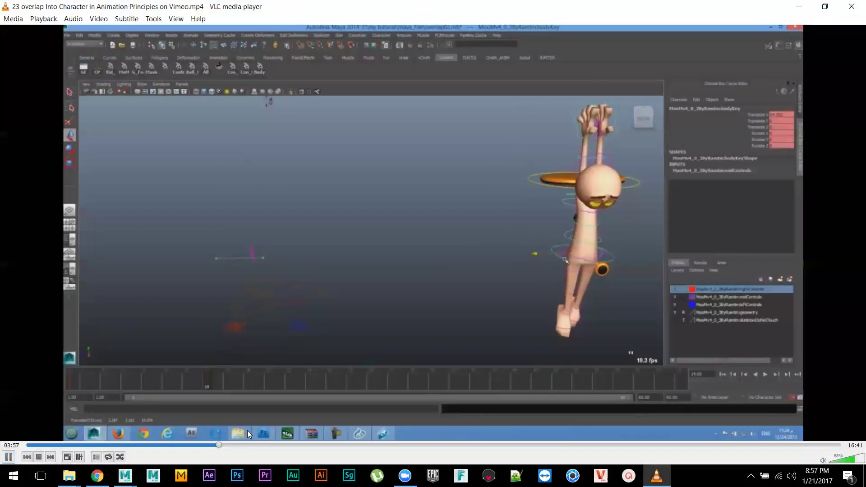
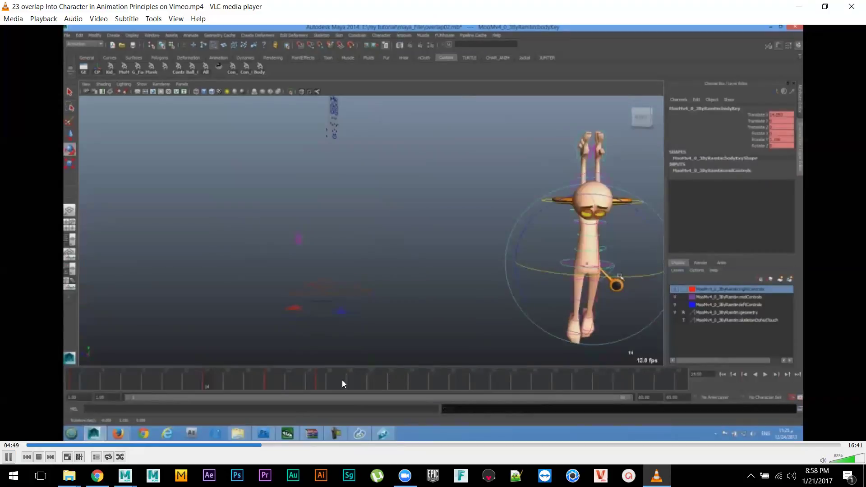
- Pause the VLC tutorial at 4:50 and bring the Maya max.mb character scene forward
left_click(9, 459)
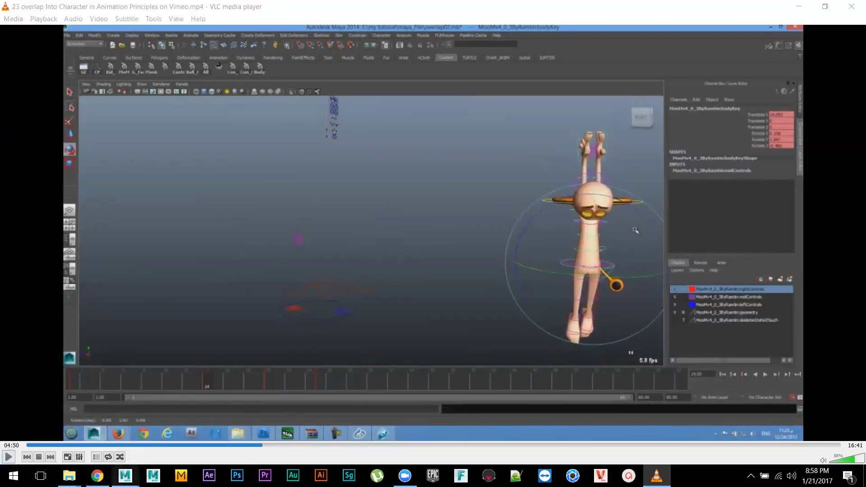
mouse_move(125, 476)
left_click(184, 440)
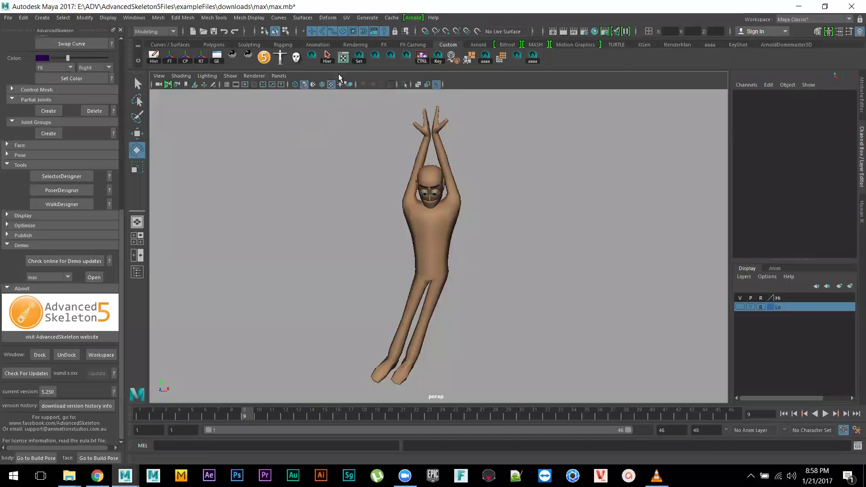
- Open the biped picker, select FKNeck_M and key a head tilt at frame 11
left_click(284, 59)
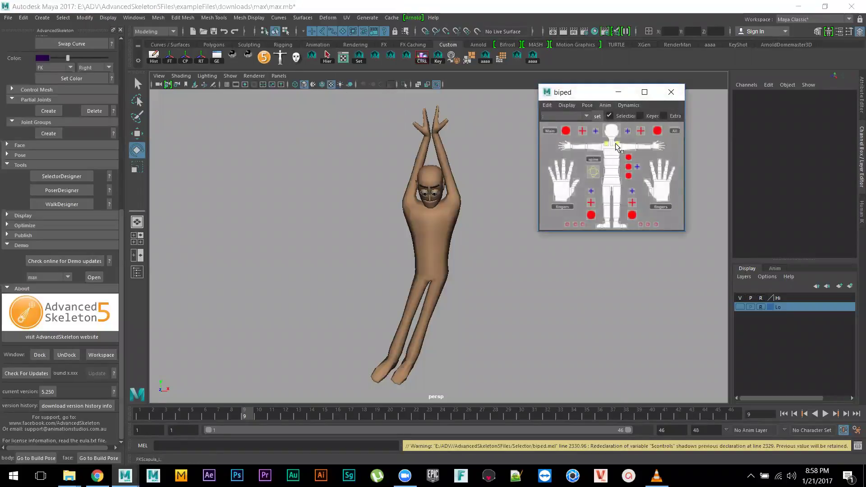
left_click(612, 143)
left_click_drag(173, 416, 338, 421)
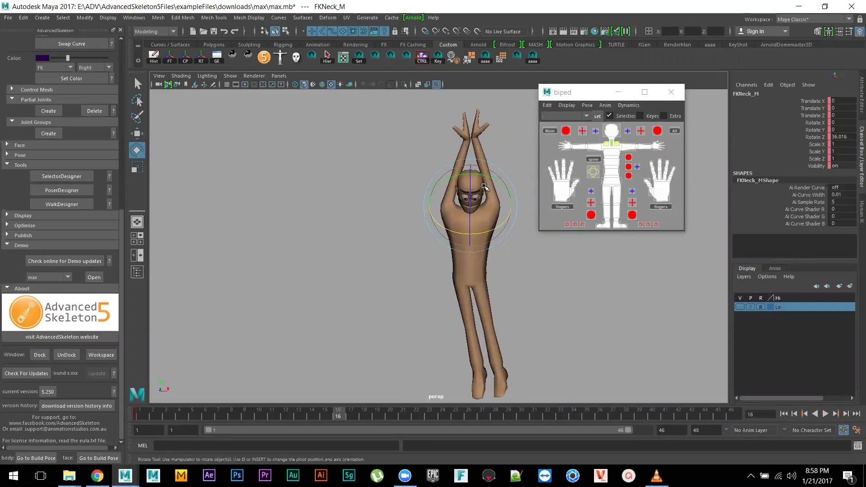
left_click_drag(326, 420, 244, 414)
left_click_drag(384, 183, 373, 175)
key("s")
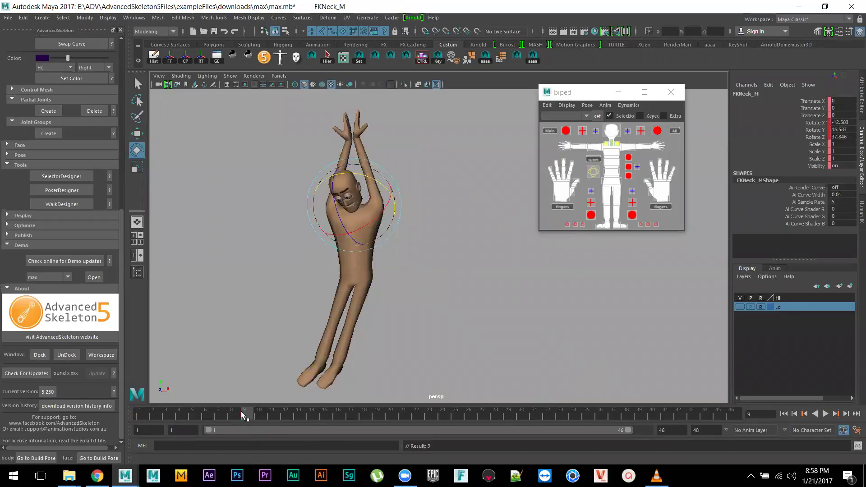
- Replay the animation and re-pose the neck around frames 24–35, ending with the head forward
key("alt+v")
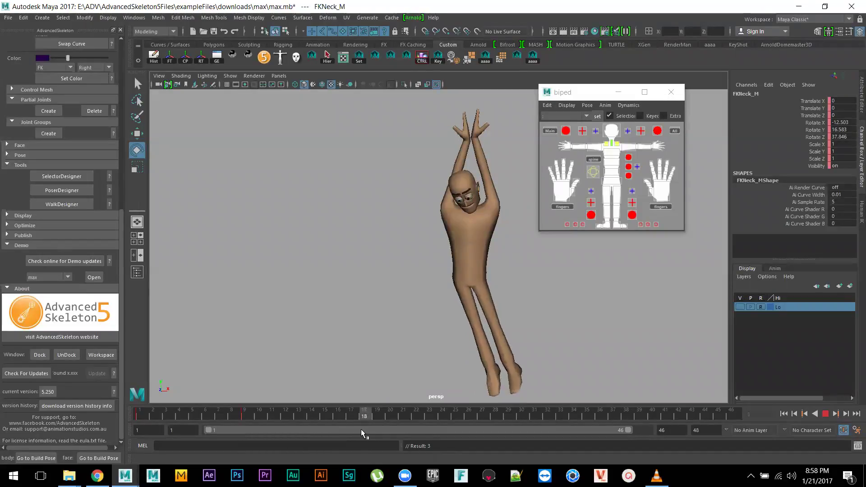
key("Escape")
left_click_drag(484, 172, 446, 309)
left_click_drag(352, 418, 474, 430)
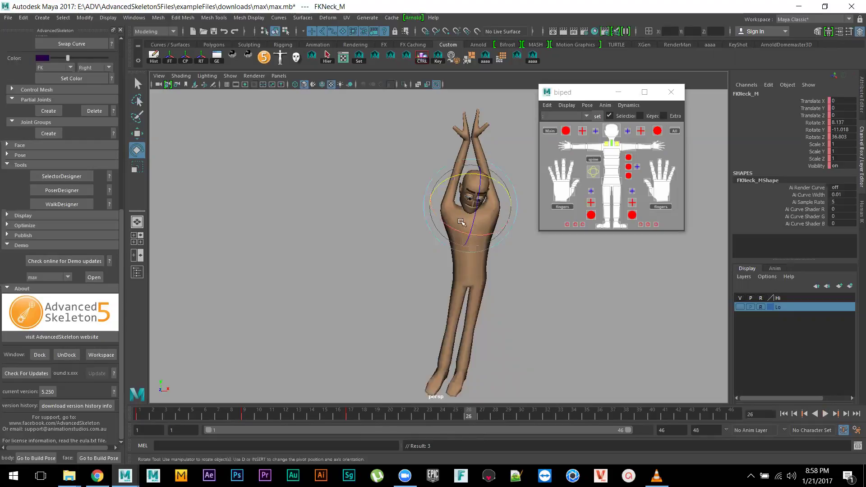
left_click_drag(467, 177, 456, 272)
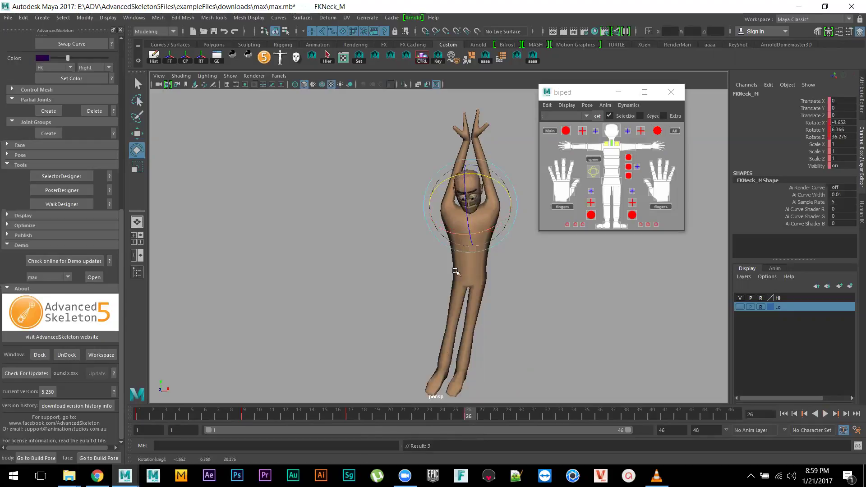
key("alt+v")
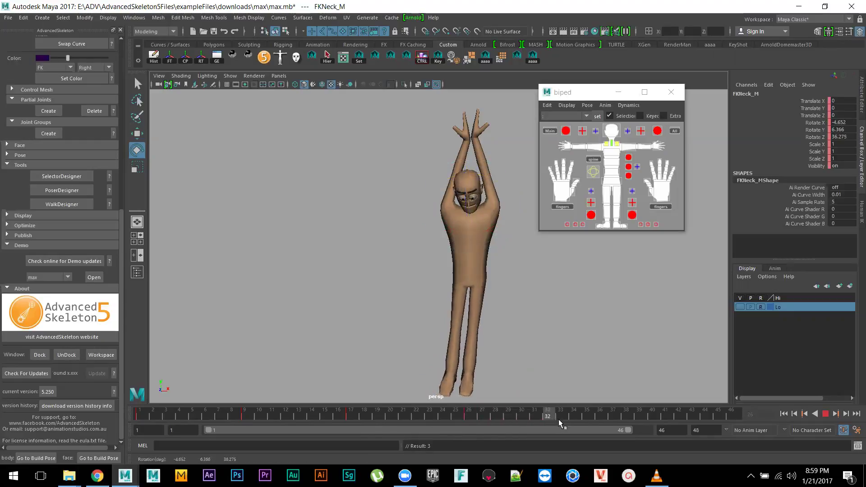
key("alt+v")
left_click_drag(489, 179, 493, 182)
- Replay the animation from frame 1, zoom in on the character and select the left ankle control
left_click(784, 414)
left_click(824, 415)
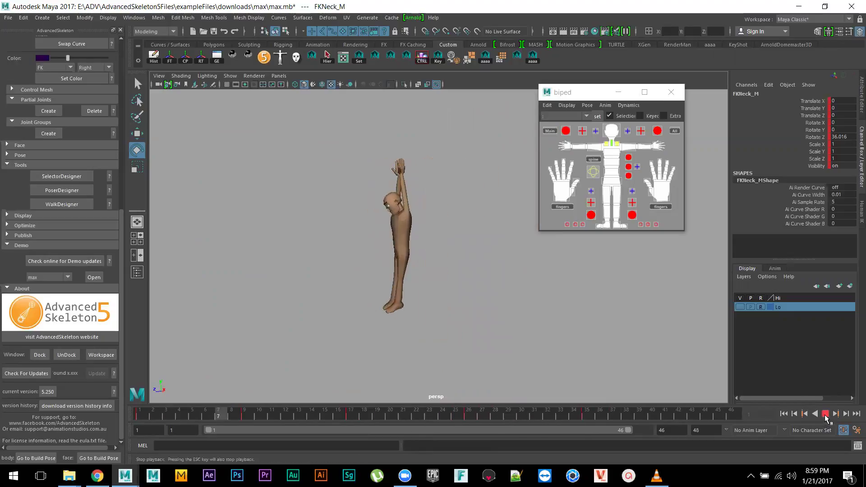
left_click(825, 414)
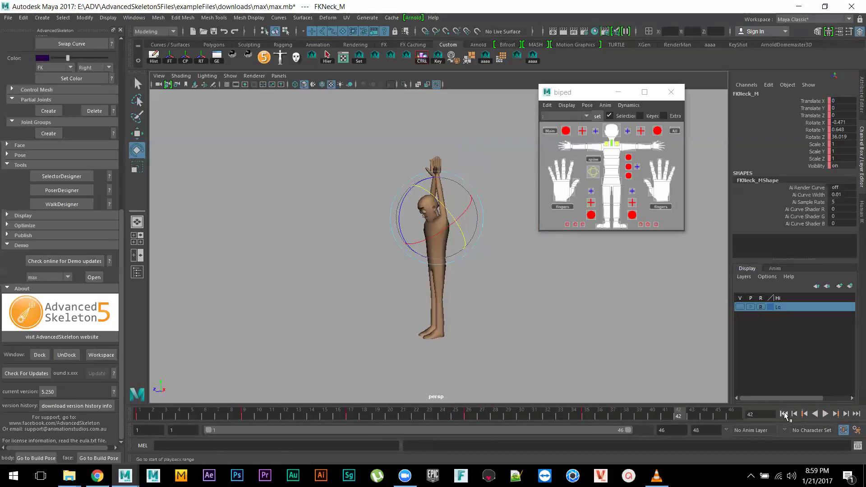
left_click(784, 414)
middle_click_drag(620, 344, 638, 306, "alt")
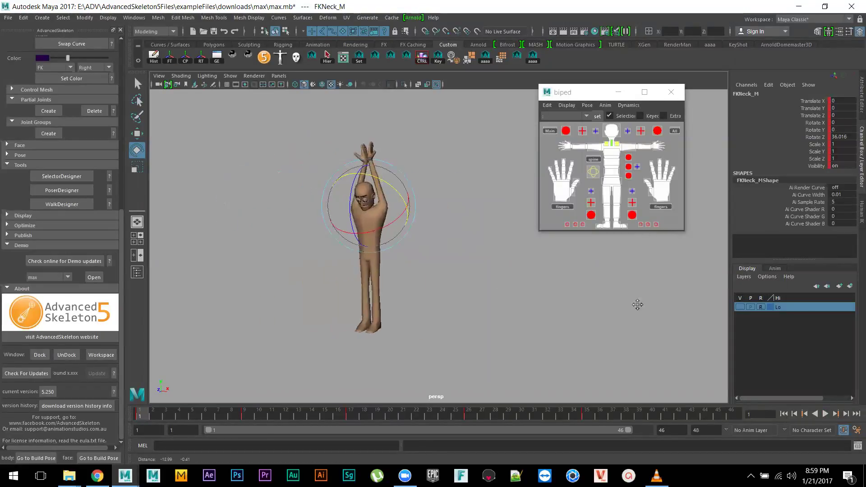
right_click_drag(638, 305, 622, 258, "alt")
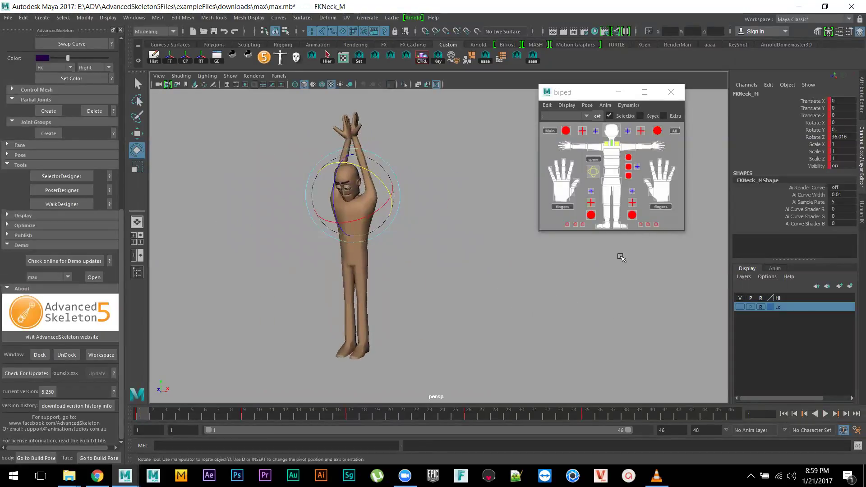
left_click(617, 226)
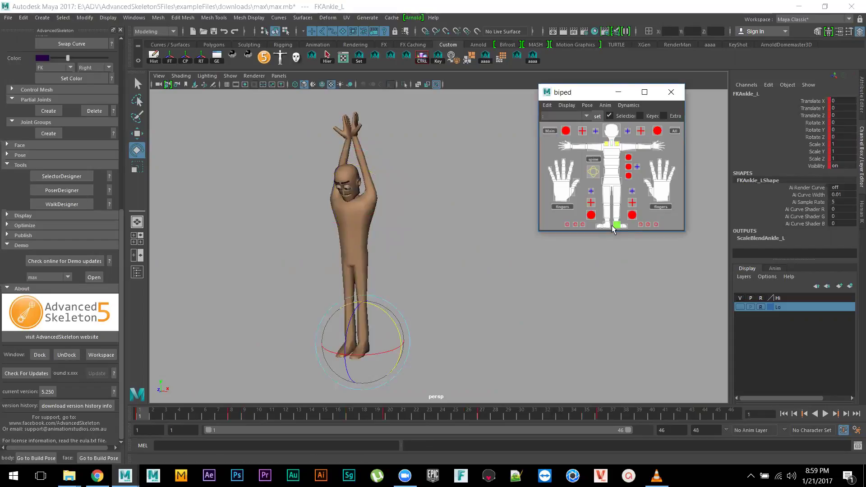
- Shift both ankle controls' keys from frames 7–35 one frame later, rewind, and move the picker upper right
left_click(606, 224, "shift")
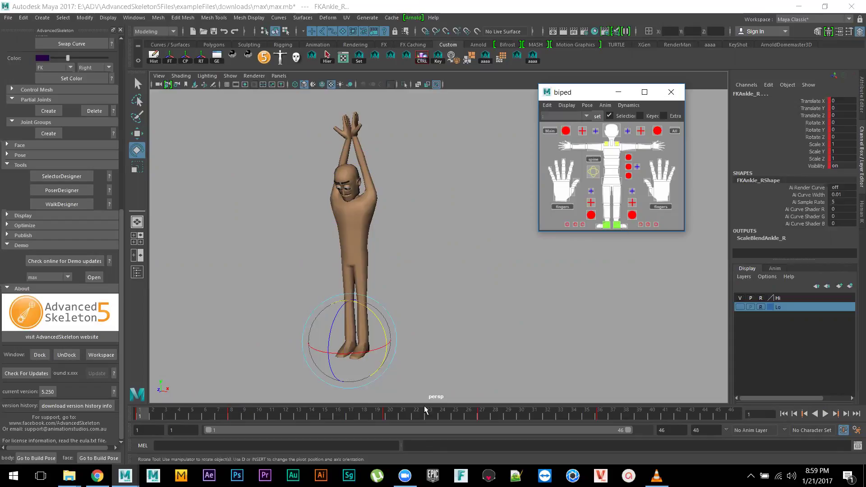
left_click_drag(215, 418, 605, 418, "shift")
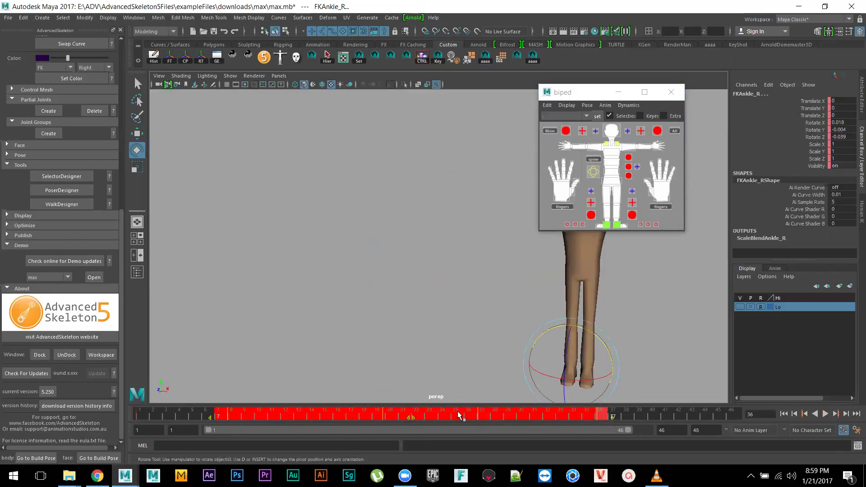
left_click_drag(411, 419, 444, 420)
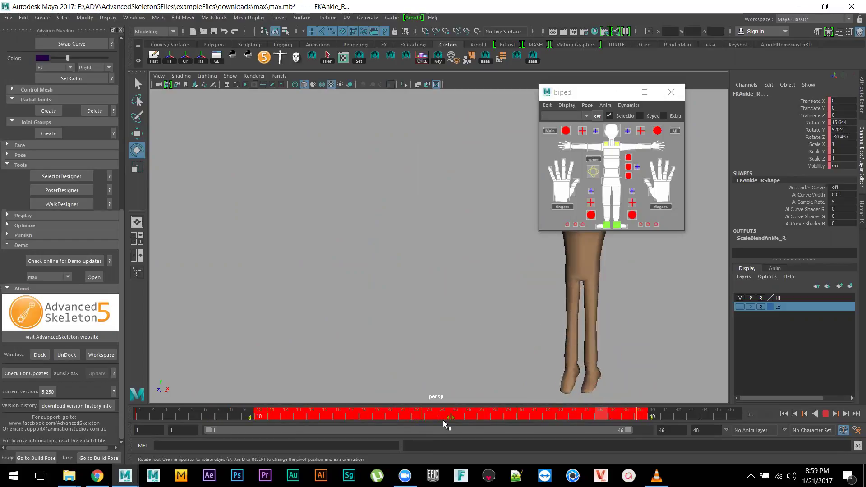
left_click(381, 418)
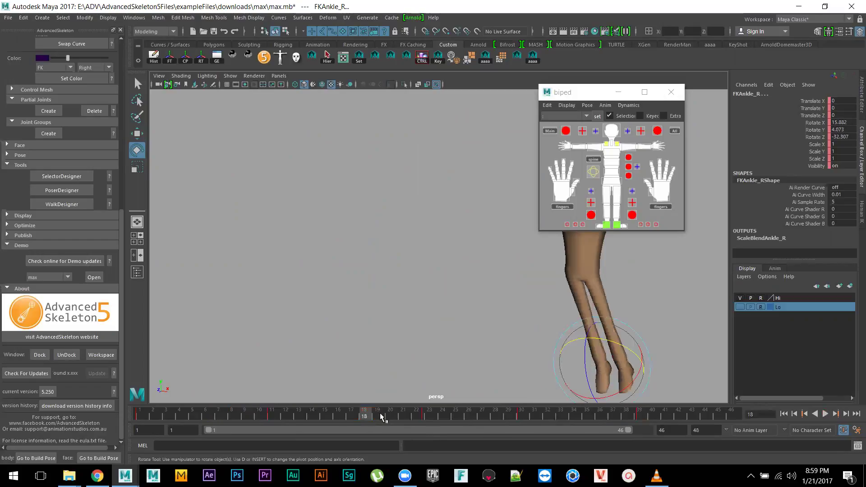
left_click(783, 414)
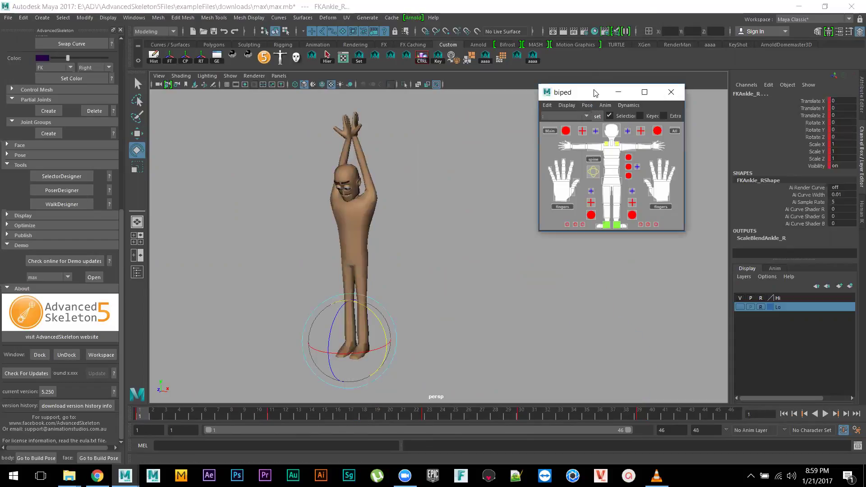
left_click_drag(586, 92, 739, 69)
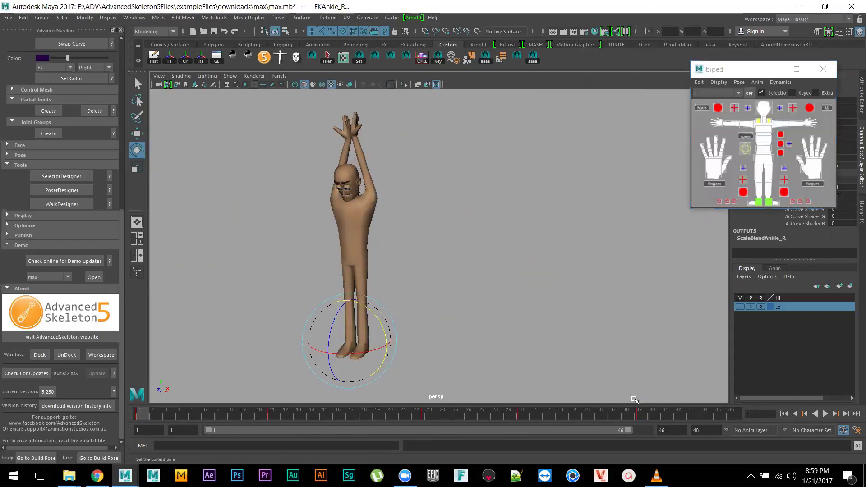
- Undo the last change, replay to frame 39 and rotate the foot at the ankle
key("ctrl+z")
key("ctrl+z")
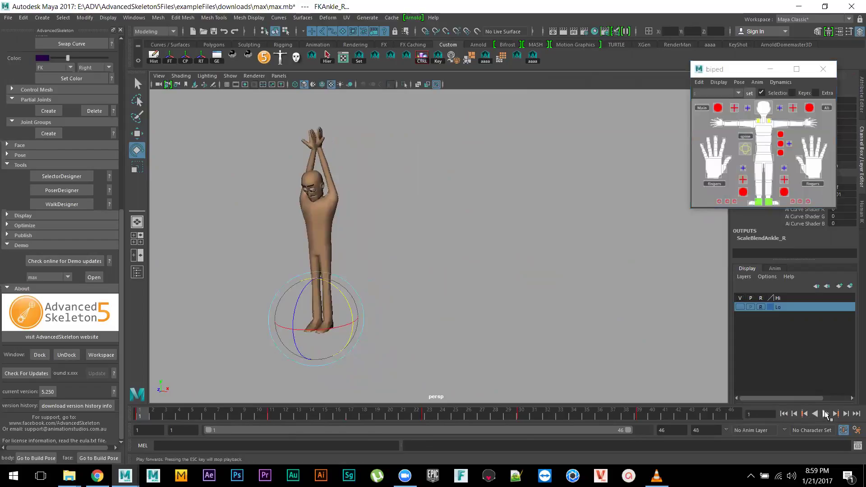
left_click(825, 414)
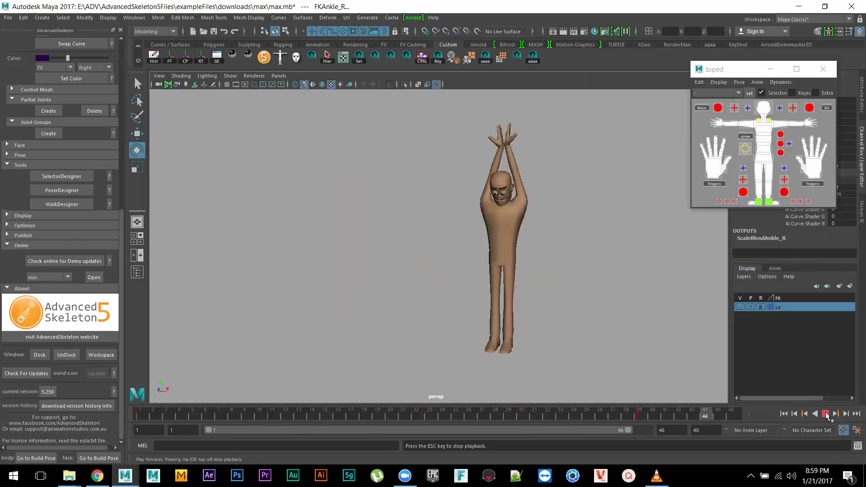
left_click(826, 413)
left_click(641, 418)
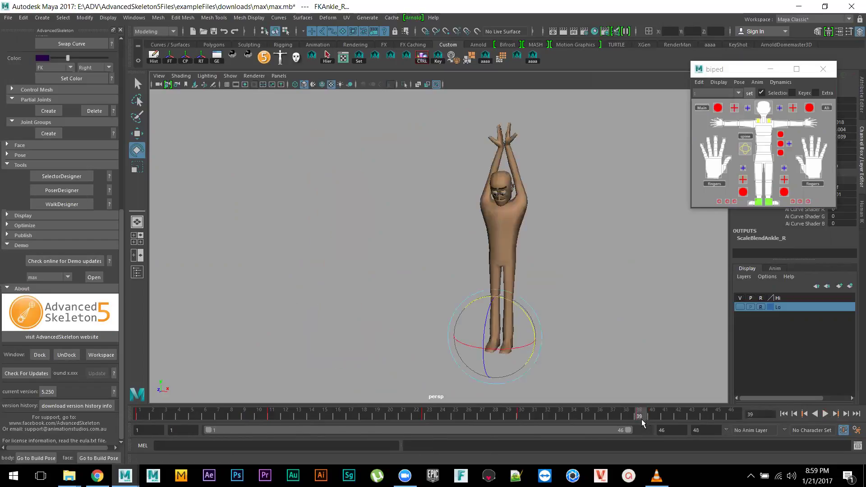
left_click_drag(488, 317, 486, 334)
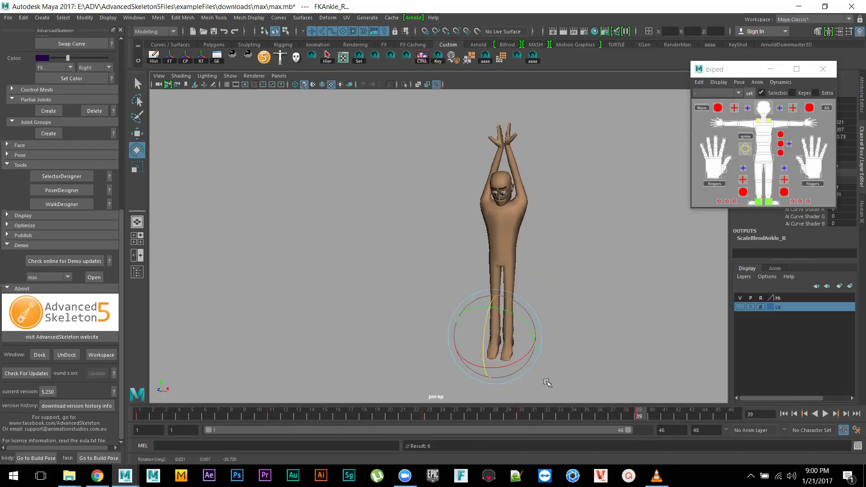
- Select FKHip_L and FKAnkle_L and shift their keys from frames 6–41 later in time
left_click(769, 176)
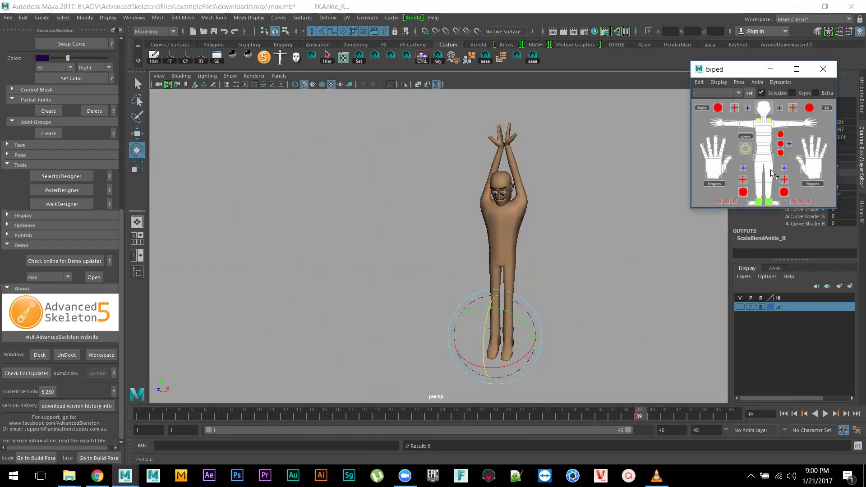
left_click(769, 202)
left_click_drag(212, 416, 662, 416, "shift")
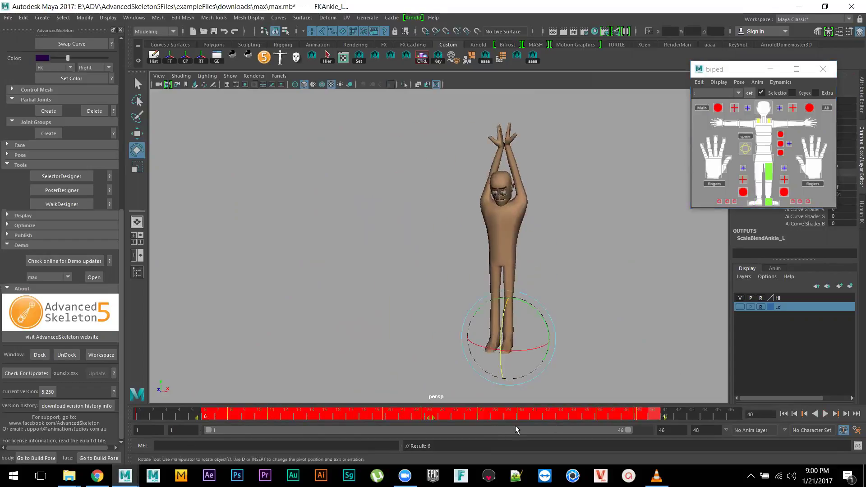
left_click_drag(433, 420, 444, 419)
left_click(627, 352)
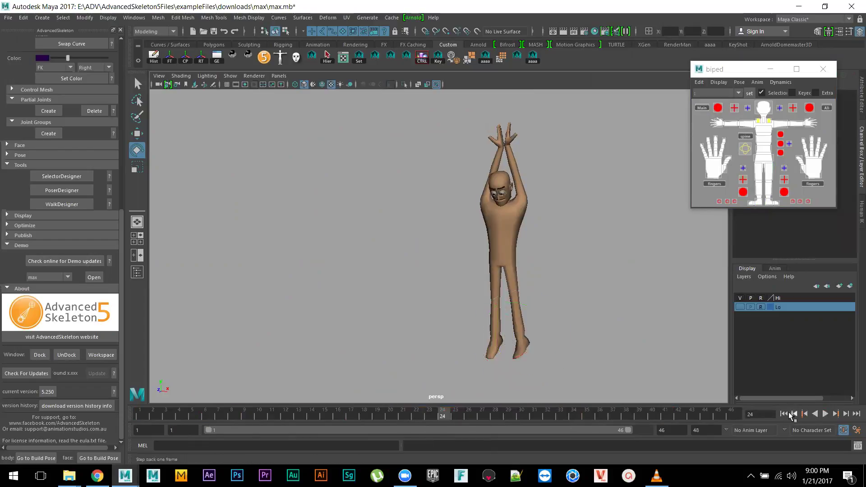
- Replay from the start, go to frame 41, select the left ankle and step back one key
left_click(785, 415)
left_click(825, 415)
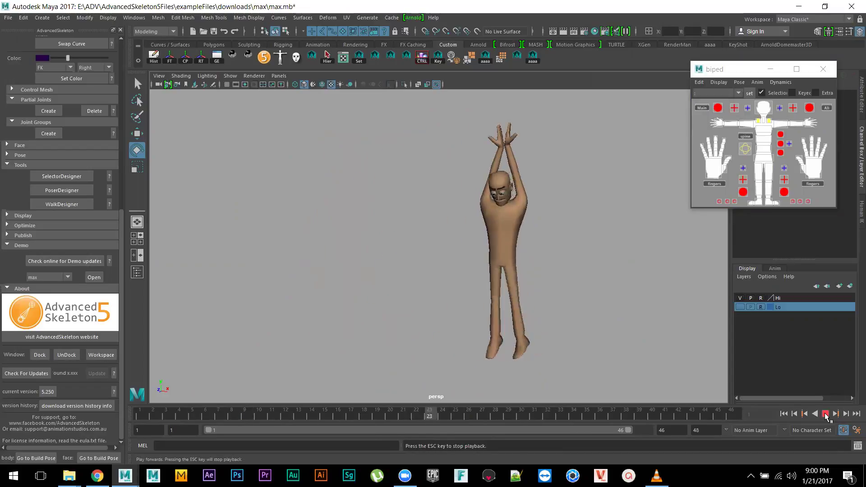
left_click(825, 414)
left_click_drag(618, 416, 671, 419)
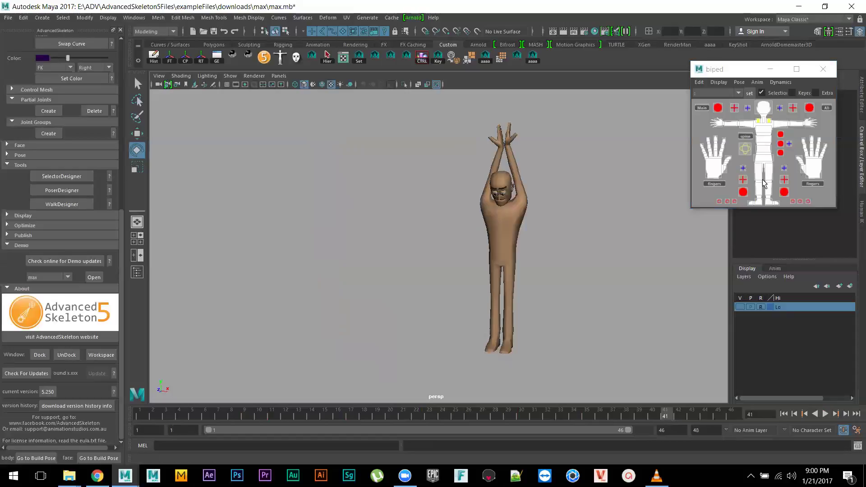
left_click(769, 202)
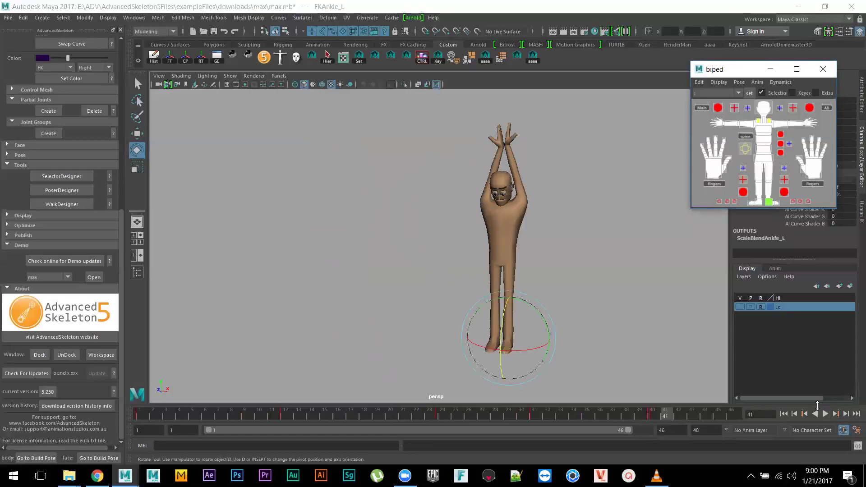
left_click(786, 414)
- Delete the FKAnkle_L key at the current frame and snap the right ankle's key to a whole frame
right_click(658, 419)
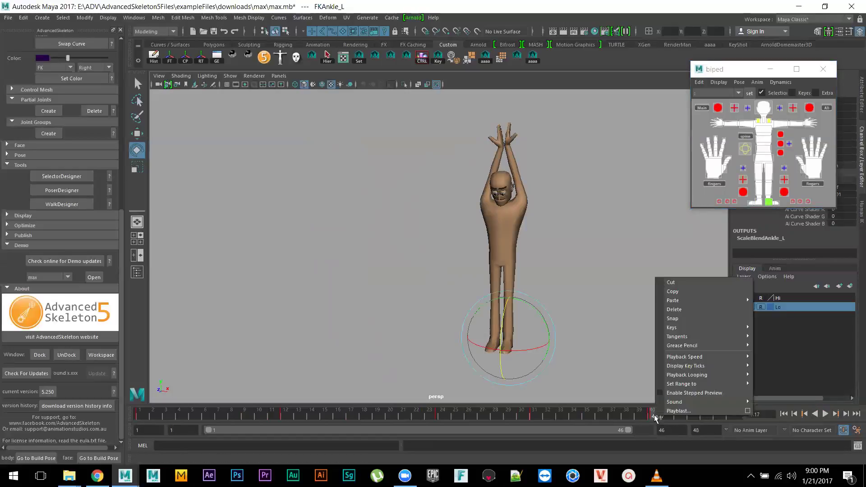
left_click(679, 310)
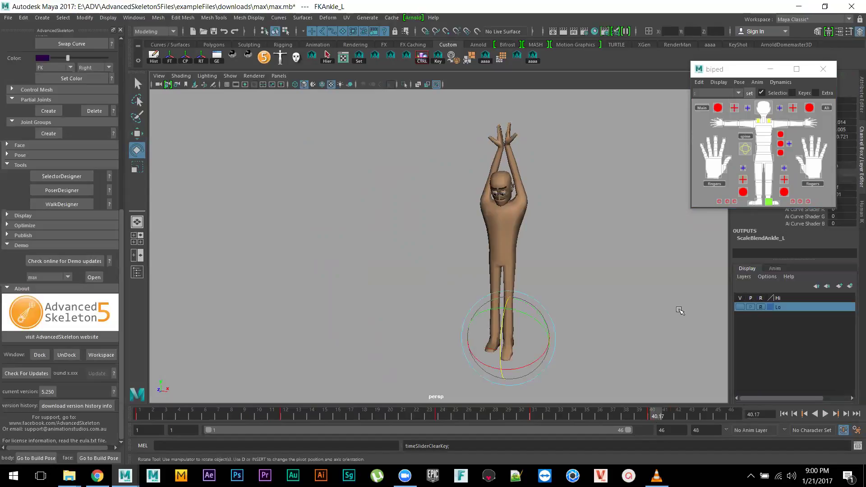
left_click(759, 202)
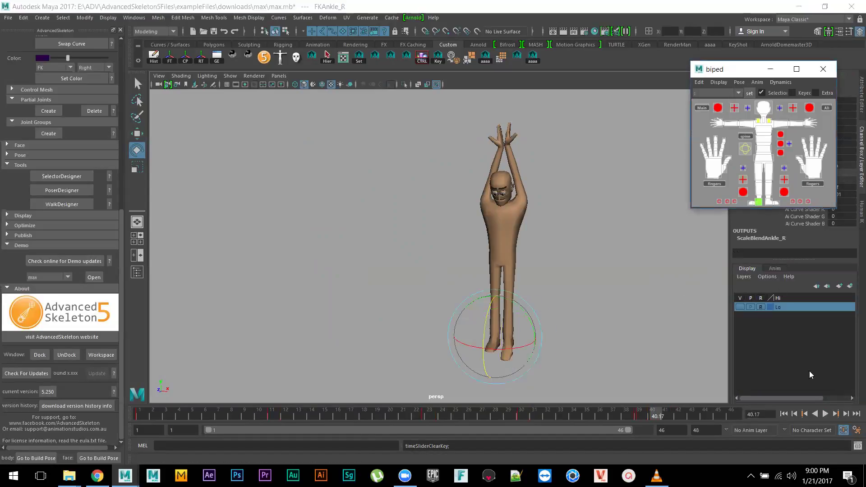
left_click(805, 415)
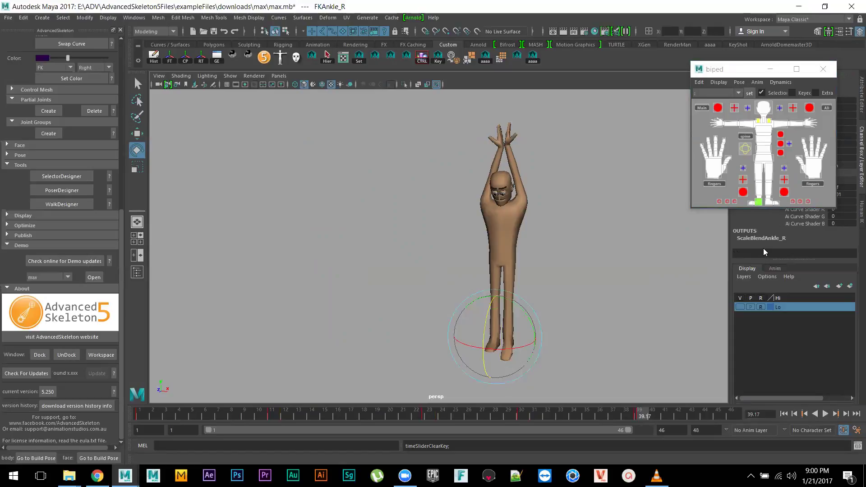
right_click(641, 416)
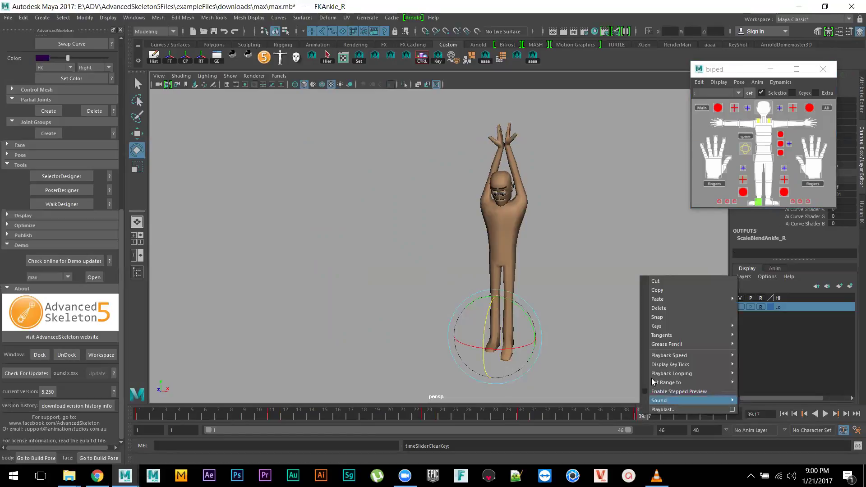
left_click(662, 310)
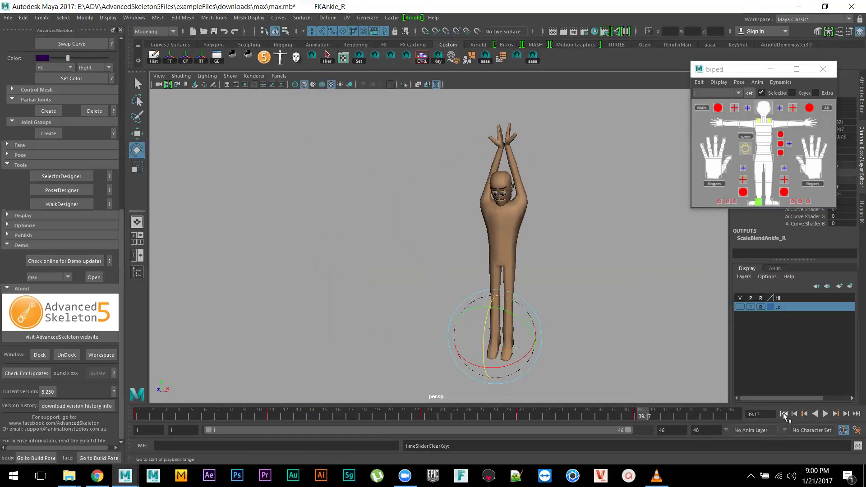
- Replay the animation from frame 1, then select the left leg controls in the picker
left_click(784, 414)
left_click(826, 414)
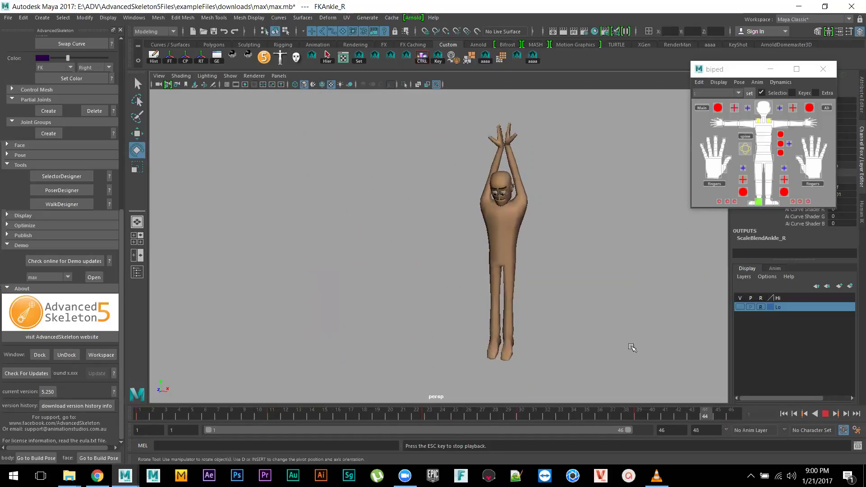
key("Escape")
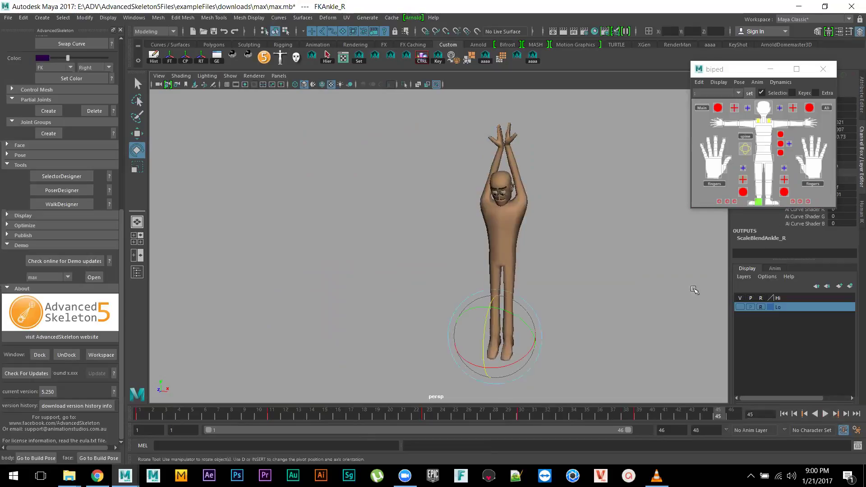
left_click(769, 171)
left_click(769, 202, "shift")
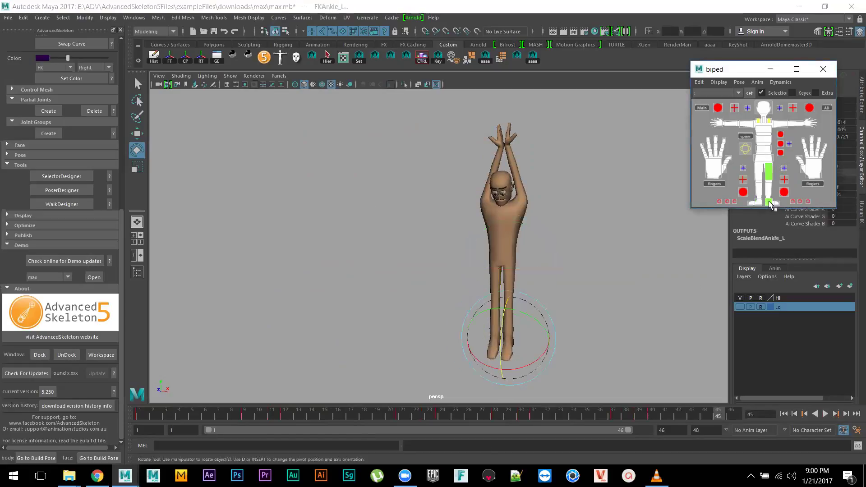
- Shift the left leg keys from frames 8–40 to about 9–42, replay to frame 43 and check frame 13
left_click_drag(232, 415, 663, 415, "shift")
left_click_drag(441, 416, 469, 418)
left_click(360, 416)
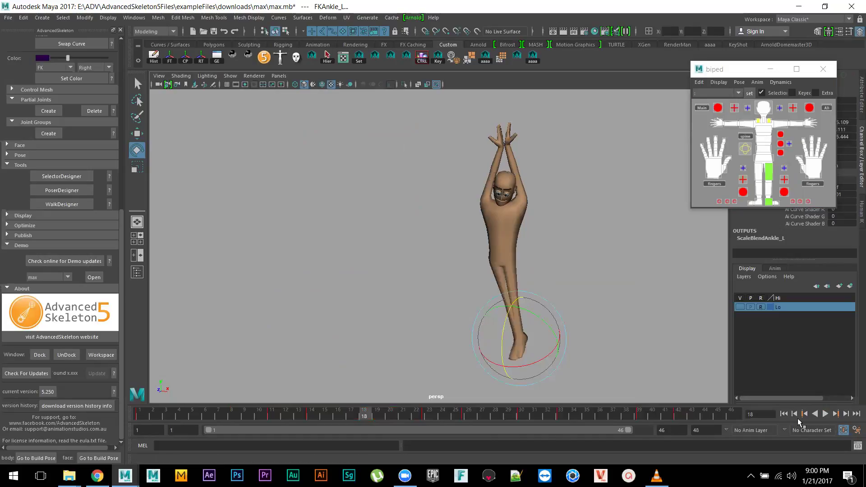
left_click(826, 413)
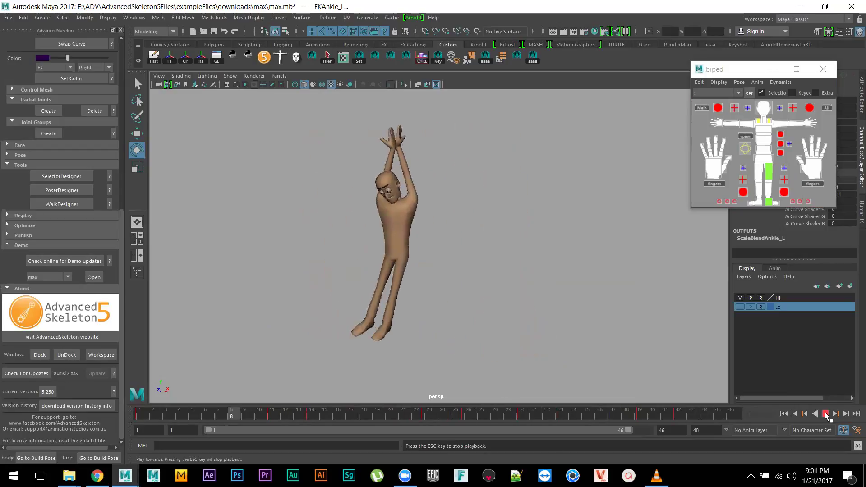
left_click(826, 415)
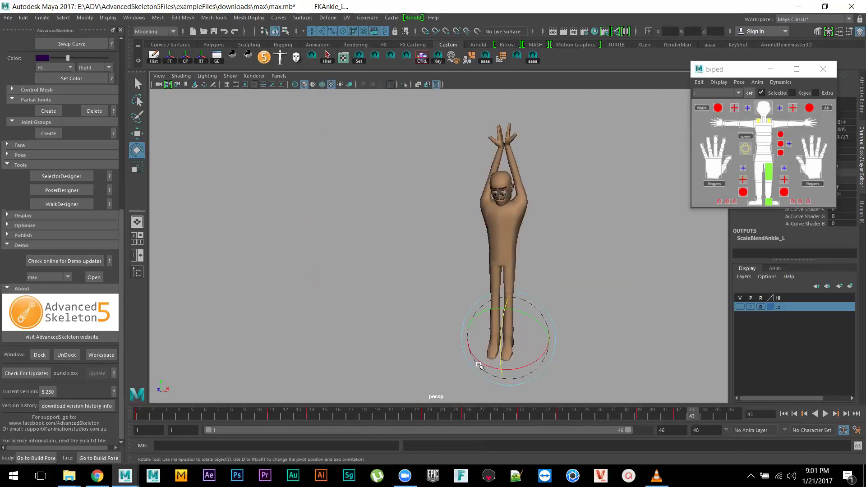
left_click_drag(264, 410, 311, 420)
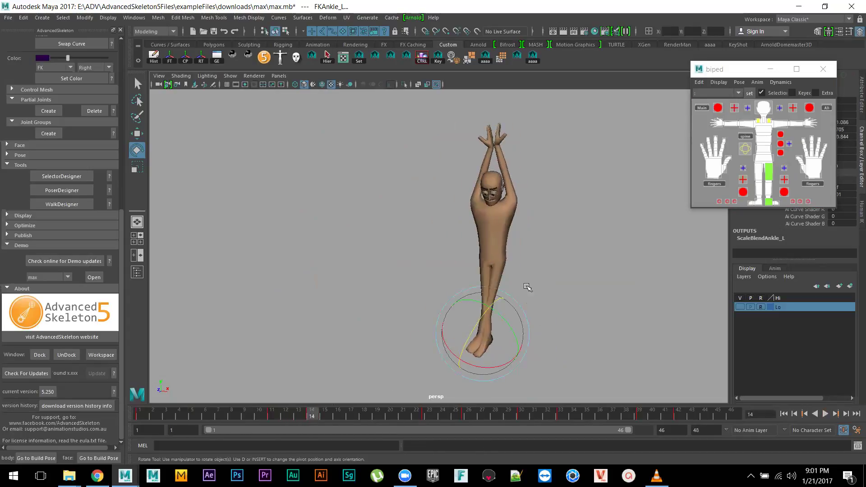
- Rotate FKHip_L so the leg crosses over, check frames 14–23, then straighten the stance
left_click(769, 172)
left_click_drag(531, 244, 511, 283)
left_click_drag(518, 250, 488, 272)
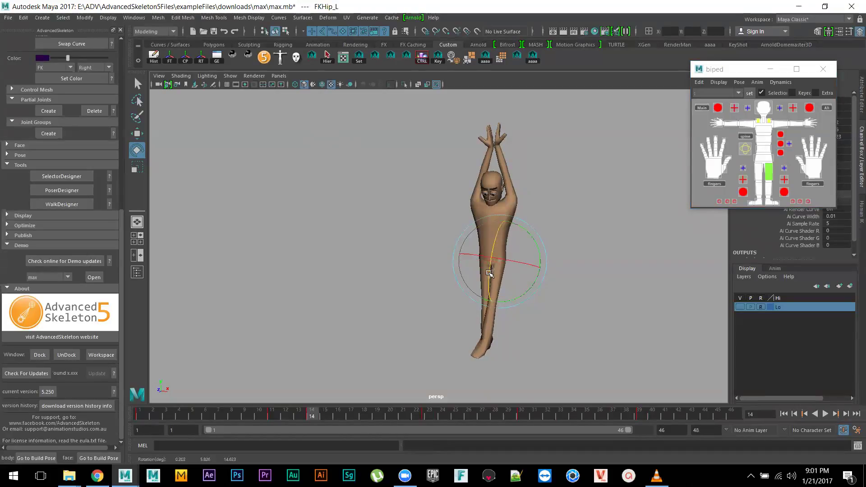
left_click_drag(326, 418, 571, 420)
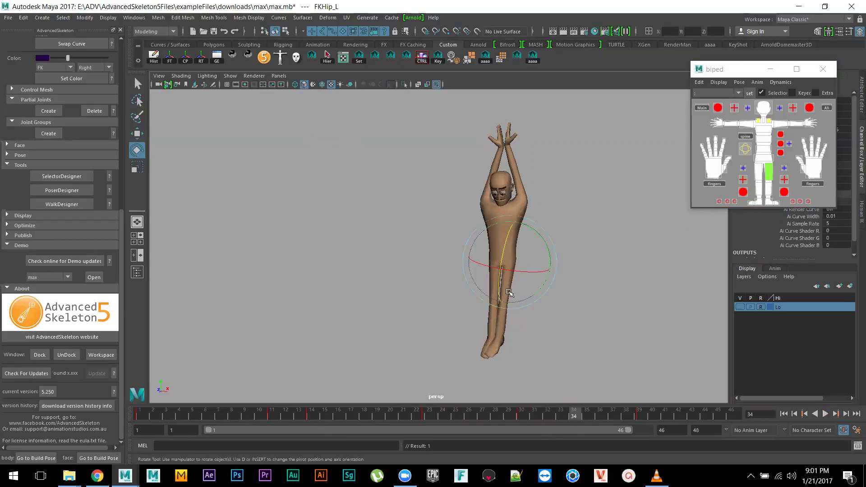
middle_click_drag(437, 354, 576, 426)
- Check frames 39 and 43 from a side view, replay from frame 1 and stop at frame 34
left_click_drag(579, 416, 691, 418)
left_click_drag(469, 307, 522, 290, "alt")
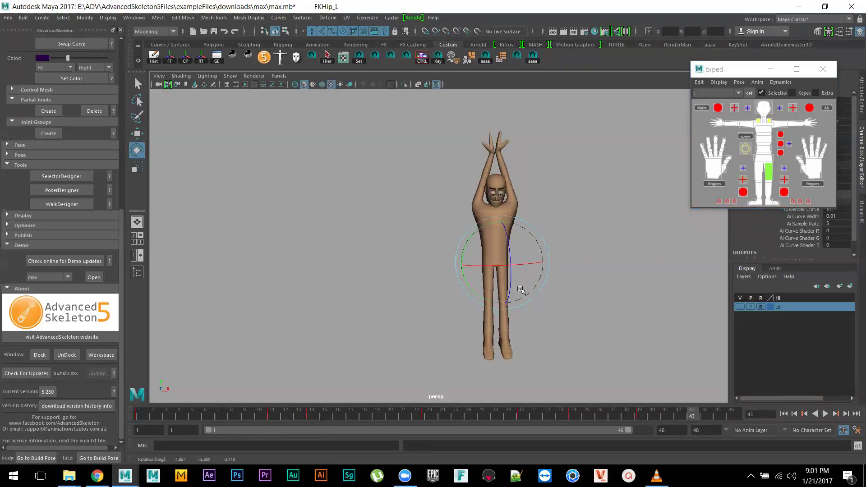
left_click_drag(512, 355, 420, 350, "alt")
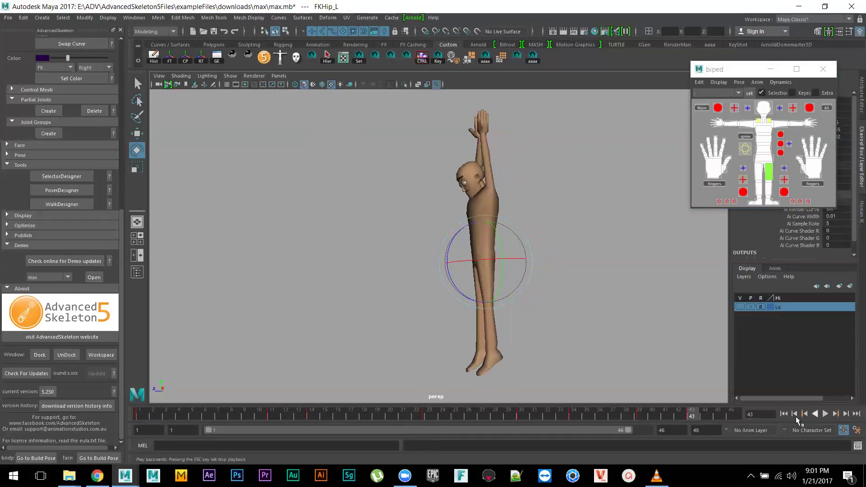
left_click(784, 414)
left_click(825, 414)
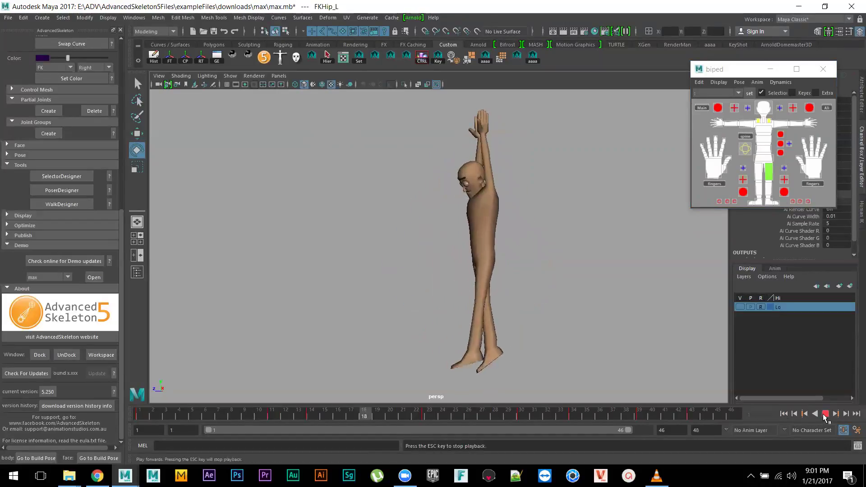
left_click(825, 414)
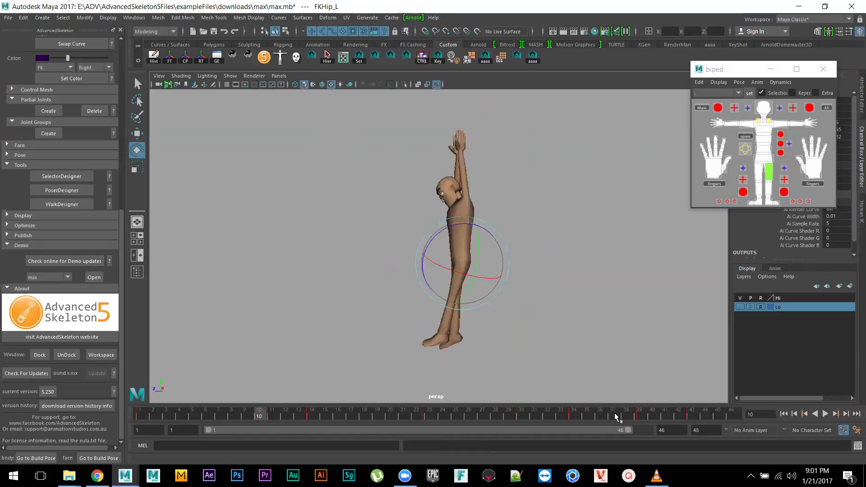
left_click(600, 415)
left_click_drag(600, 415, 576, 416)
- Delete the left hip key at frame 34, play to frame 39 and rotate the hip to twist the legs
right_click(577, 416)
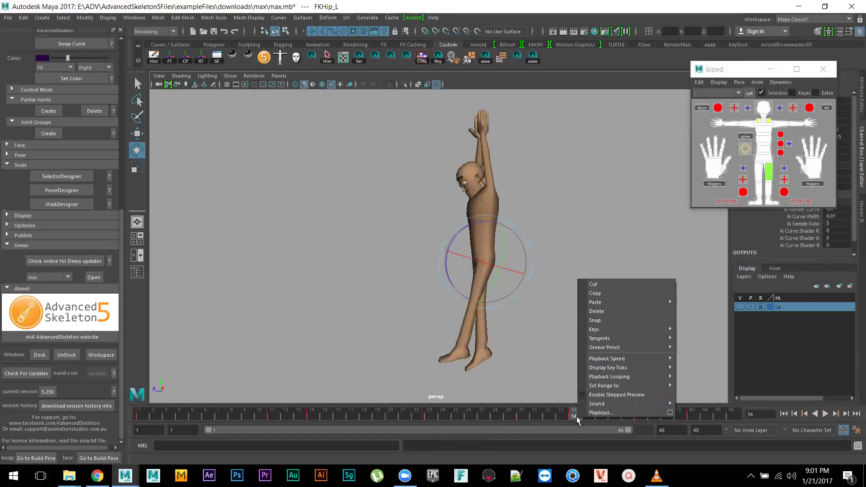
left_click(605, 312)
key("alt+v")
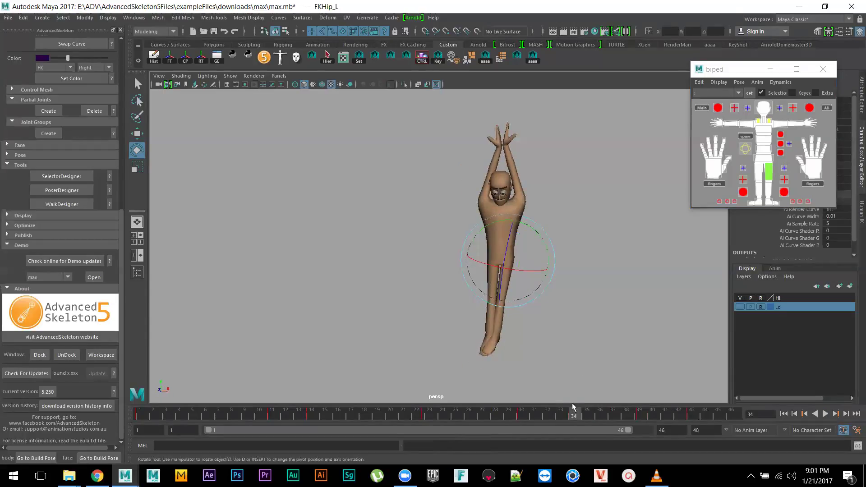
key("alt+v")
middle_click_drag(577, 354, 506, 318)
left_click_drag(495, 295, 495, 285)
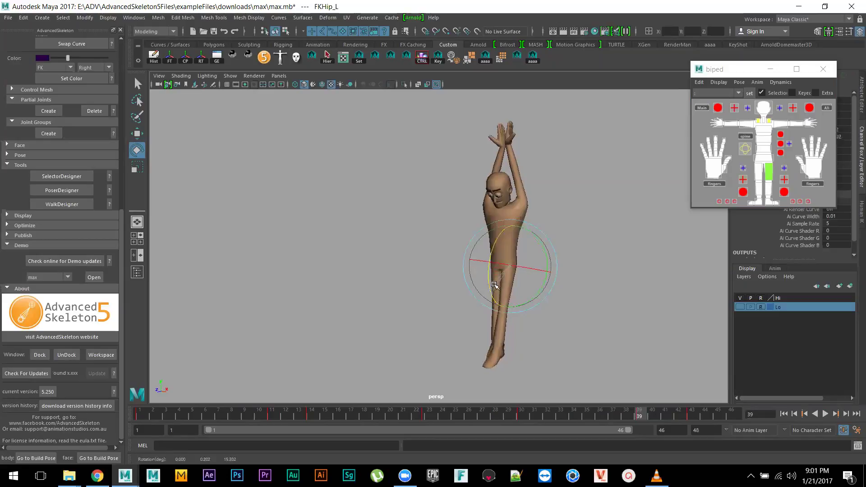
- Check frame 43, step back to the previous hip key at about 39.17 and delete it
left_click_drag(632, 421, 683, 413)
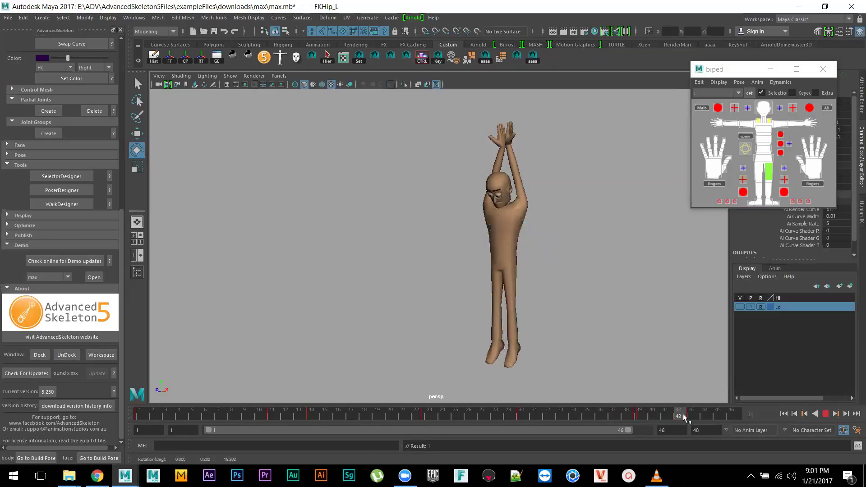
left_click(693, 416, "shift")
double_click(703, 419)
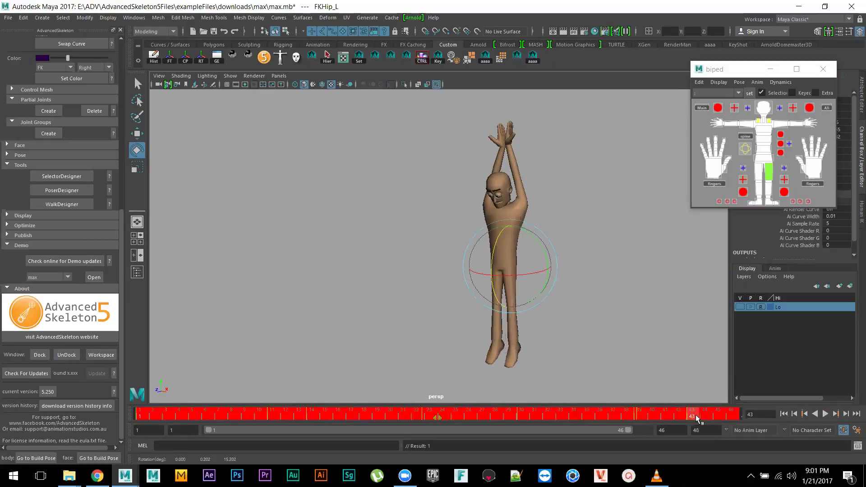
left_click(692, 418)
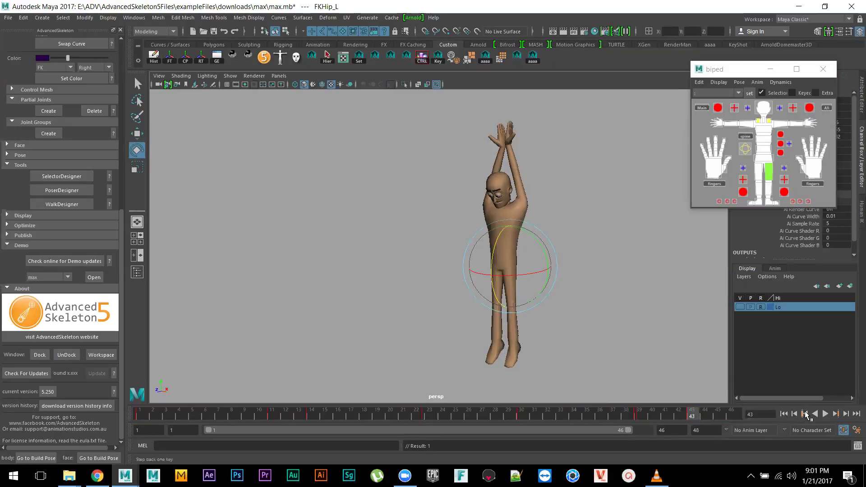
left_click(805, 414)
right_click(644, 417)
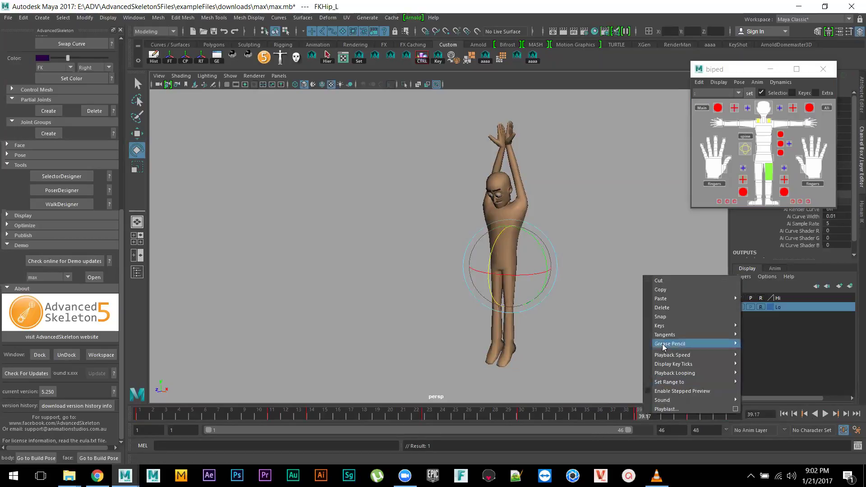
left_click(668, 310)
- Review frames 37–43, then re-rotate the left hip around frames 28–33 and scrub through to 39
left_click_drag(643, 416, 696, 417)
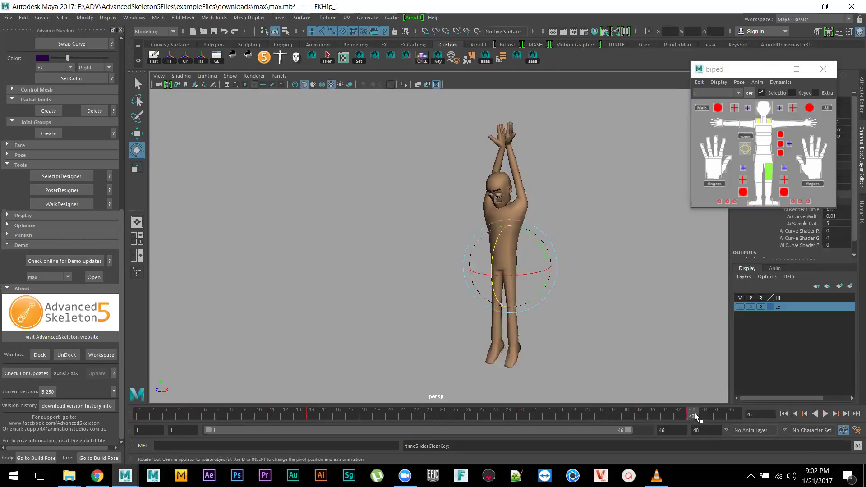
left_click(615, 416)
left_click_drag(622, 424, 646, 419)
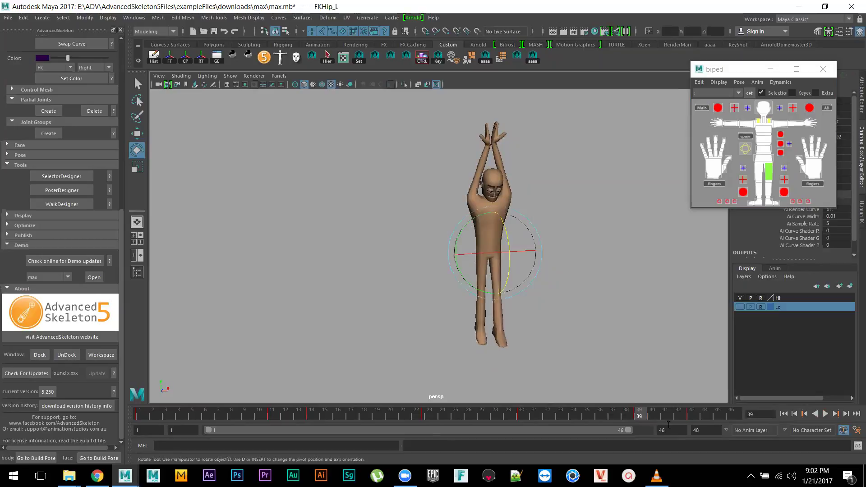
left_click(806, 416)
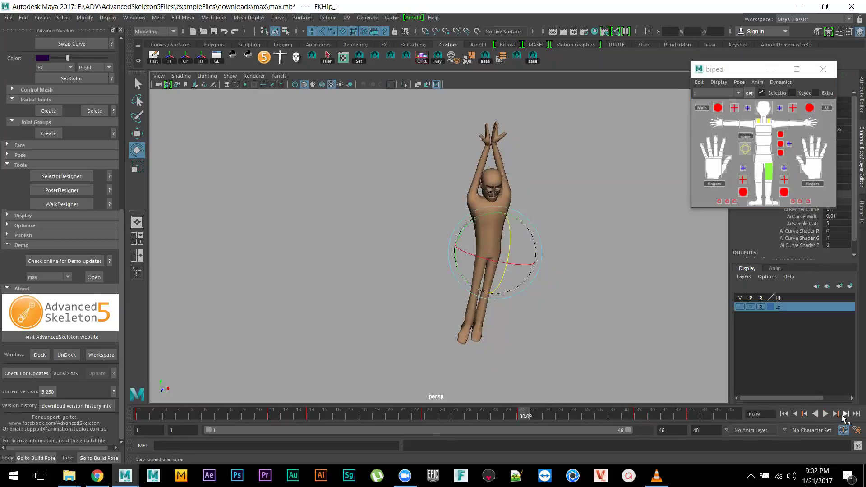
left_click(843, 417)
left_click_drag(500, 274, 505, 268)
left_click_drag(495, 415, 574, 415)
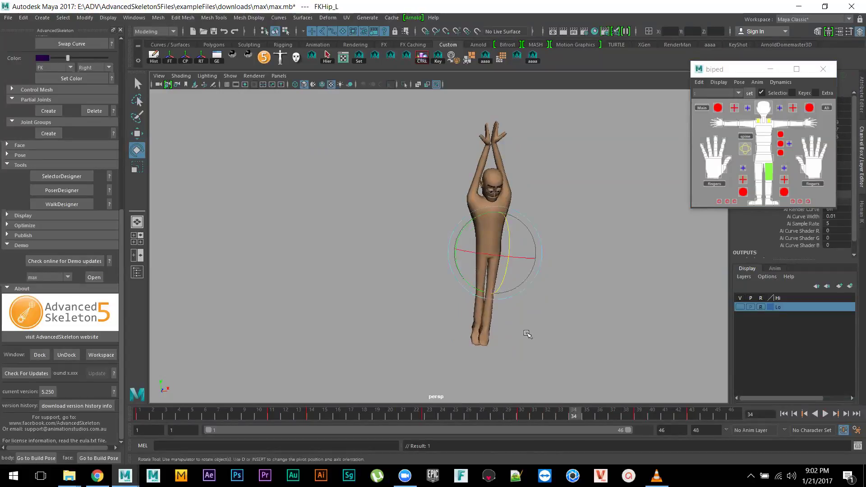
left_click_drag(507, 270, 507, 263)
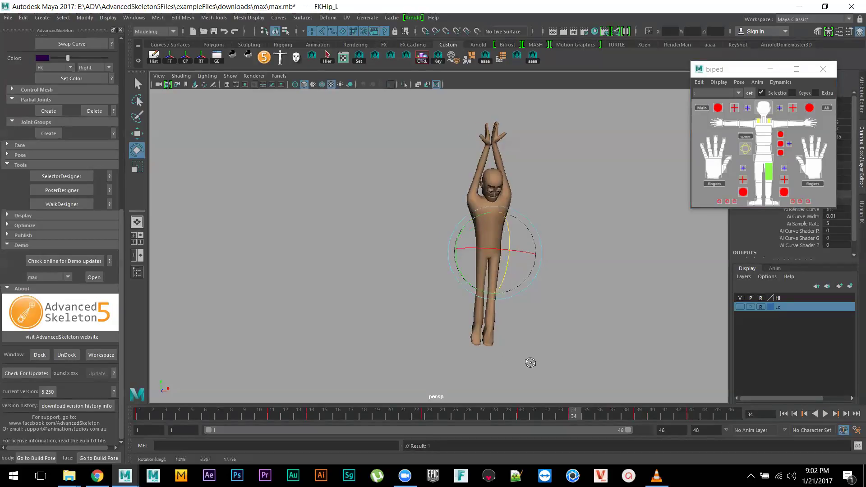
left_click_drag(530, 363, 555, 401, "alt")
left_click_drag(487, 418, 745, 431)
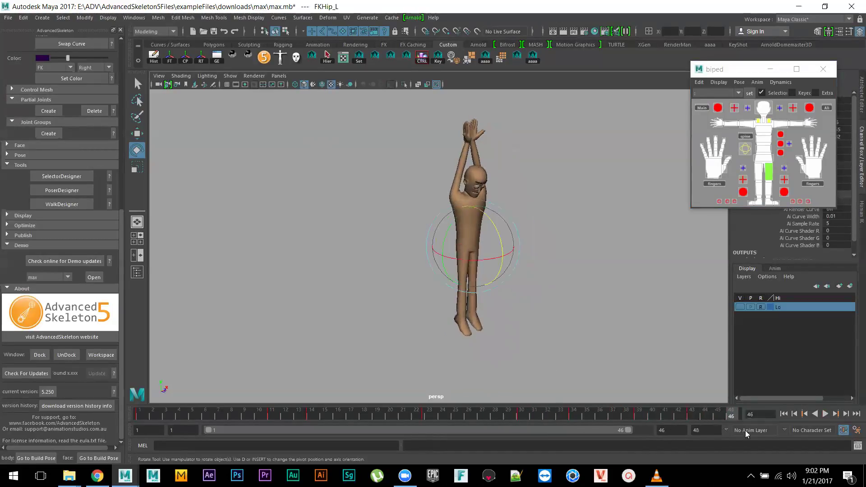
- Replay the animation and extend the playback range end to frame 48, placing the playhead at 42
left_click(826, 414)
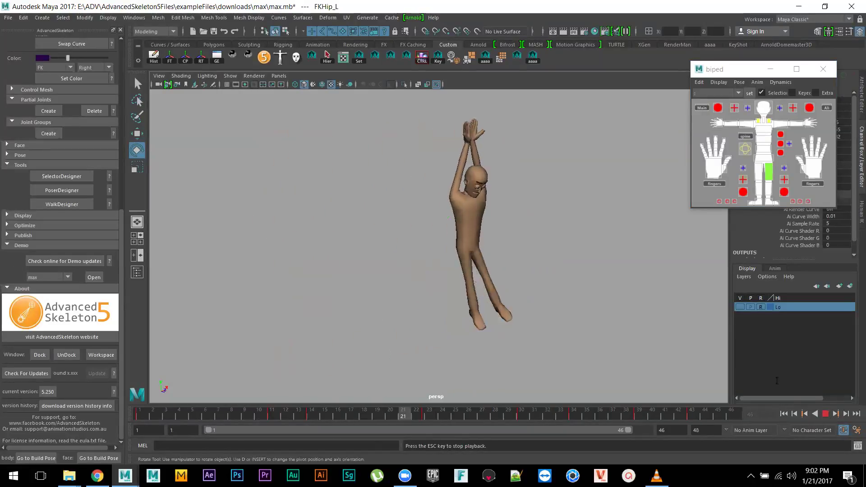
left_click(827, 414)
left_click_drag(675, 422, 695, 424)
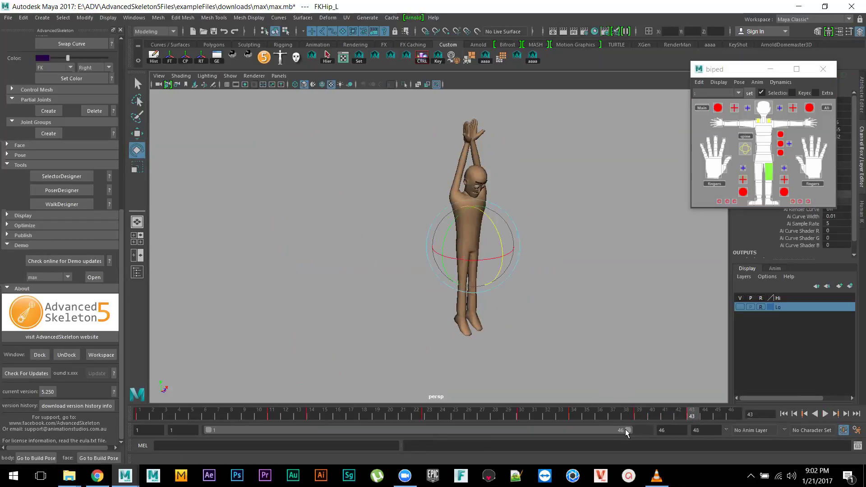
left_click_drag(634, 431, 729, 421)
left_click(661, 413)
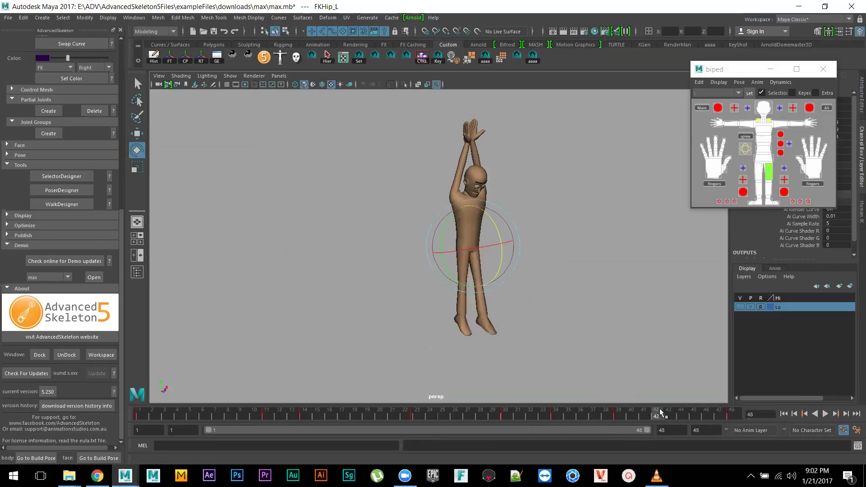
- Play to frame 25, rotate the left hip to tilt the body, then replay to frame 46
left_click(827, 414)
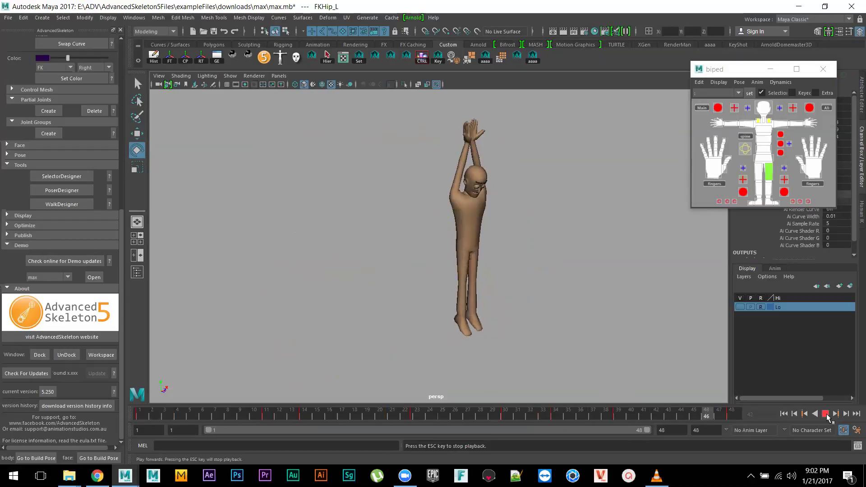
left_click(826, 414)
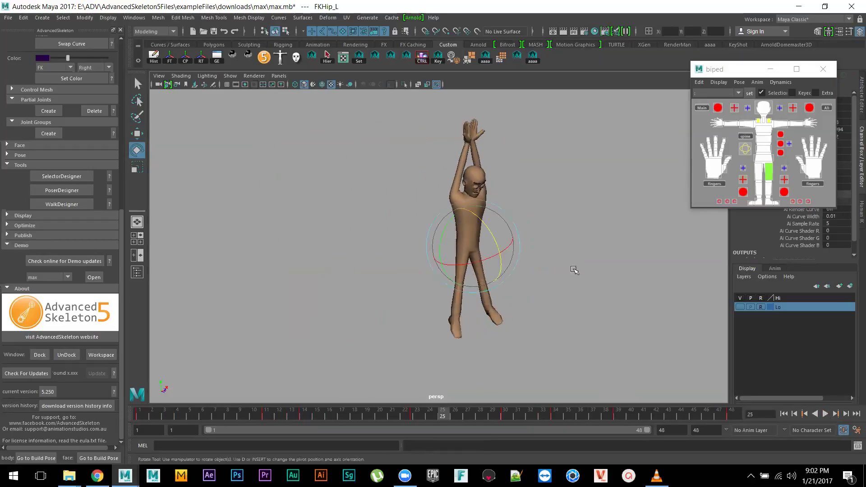
left_click_drag(512, 255, 502, 229)
left_click_drag(615, 368, 555, 360, "alt")
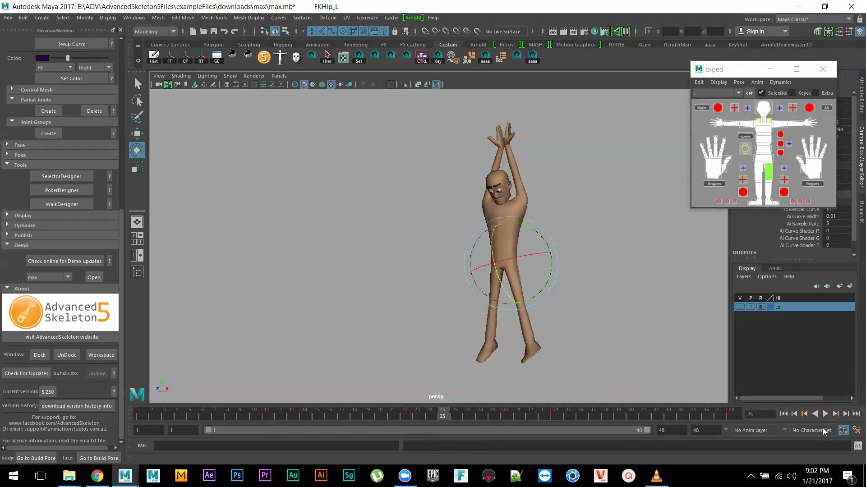
left_click(825, 415)
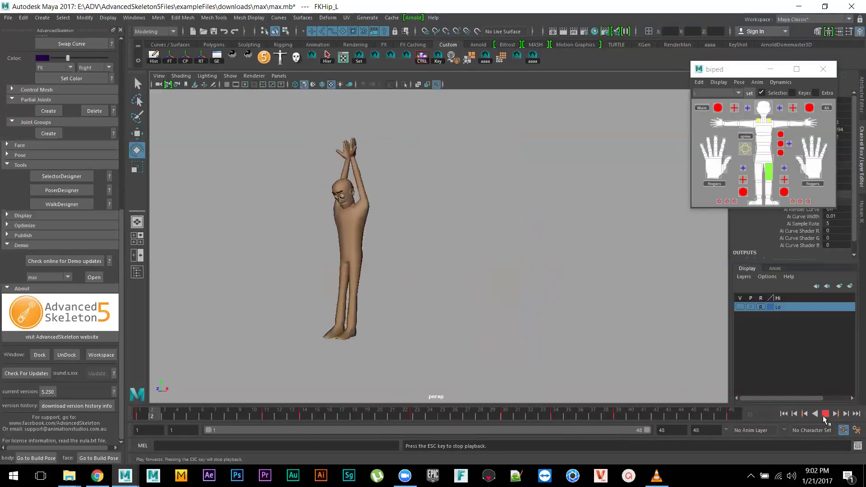
left_click(825, 414)
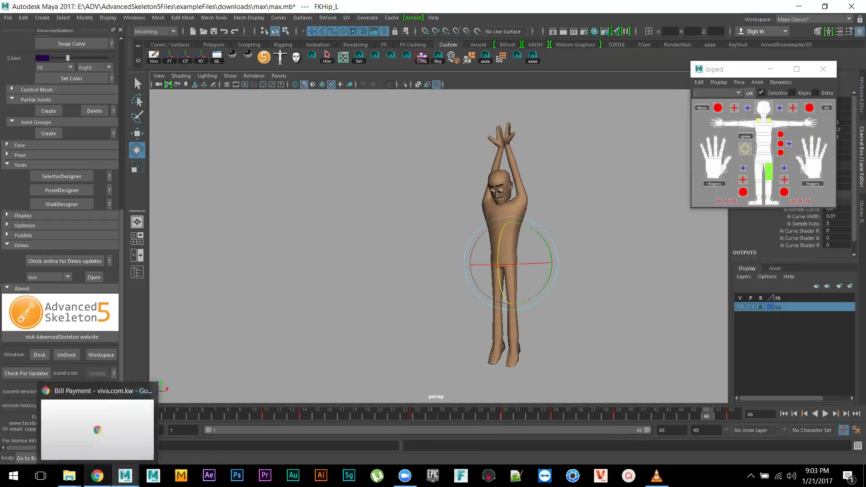
- Resume the VLC tutorial, seek to 05:34 then 05:46, pause at 5:53 and return to Maya
left_click(657, 476)
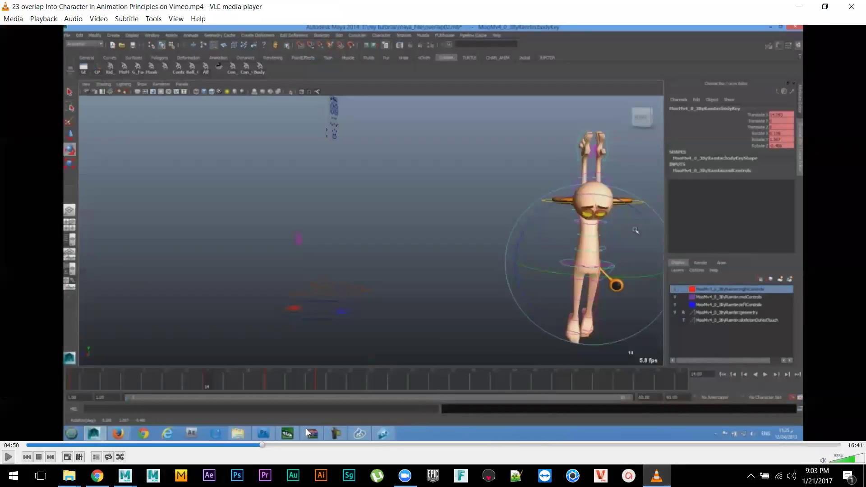
left_click(8, 457)
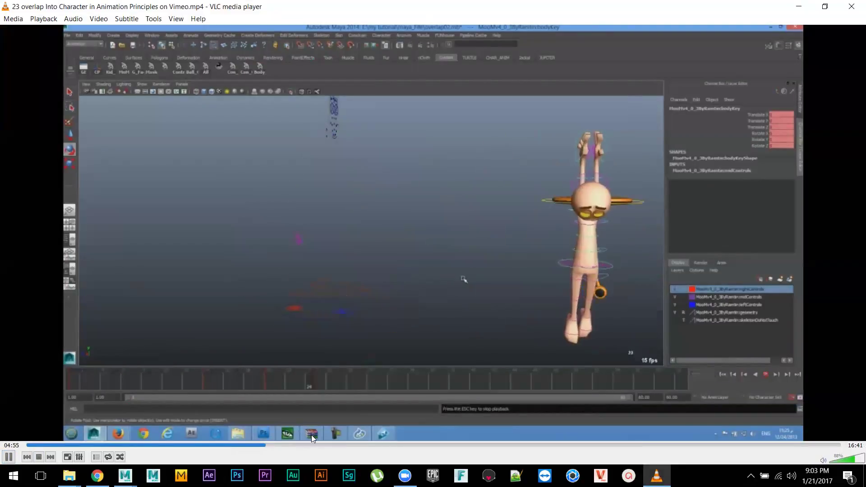
left_click(297, 444)
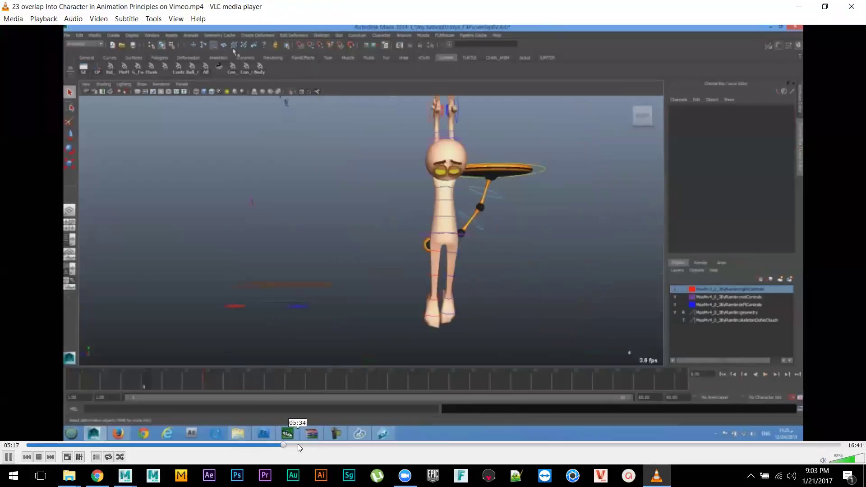
left_click(307, 444)
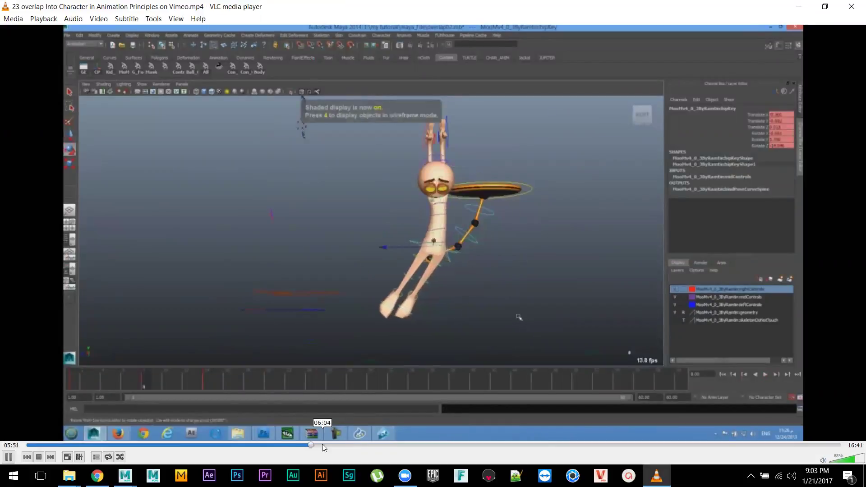
key("space")
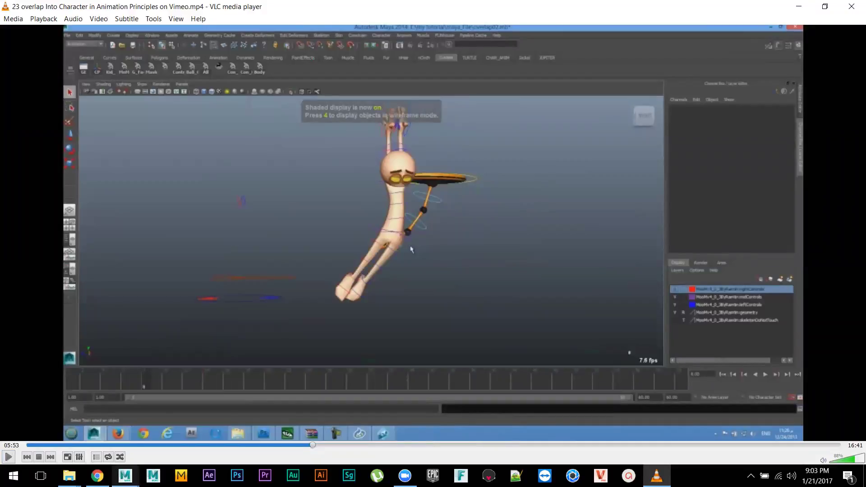
mouse_move(125, 476)
left_click(223, 437)
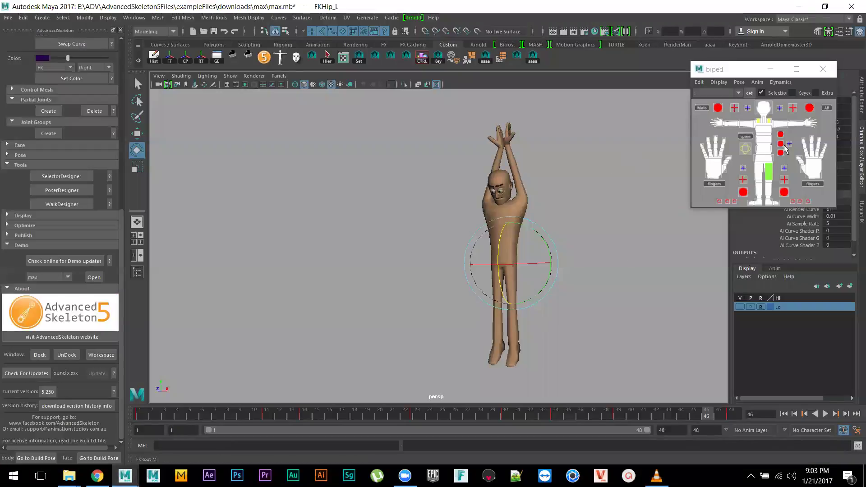
- Test-rotate RootX_M and test-move it along X, undoing each change
left_click(769, 157)
left_click_drag(554, 294, 544, 238)
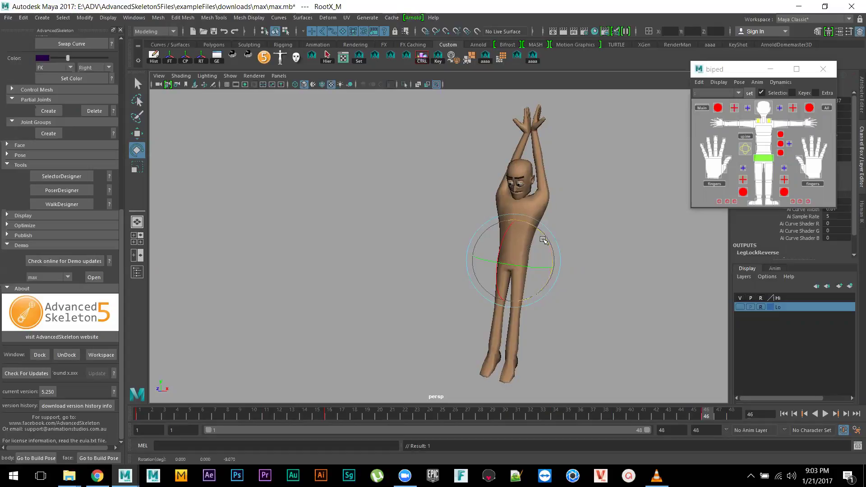
key("ctrl+z")
key("w")
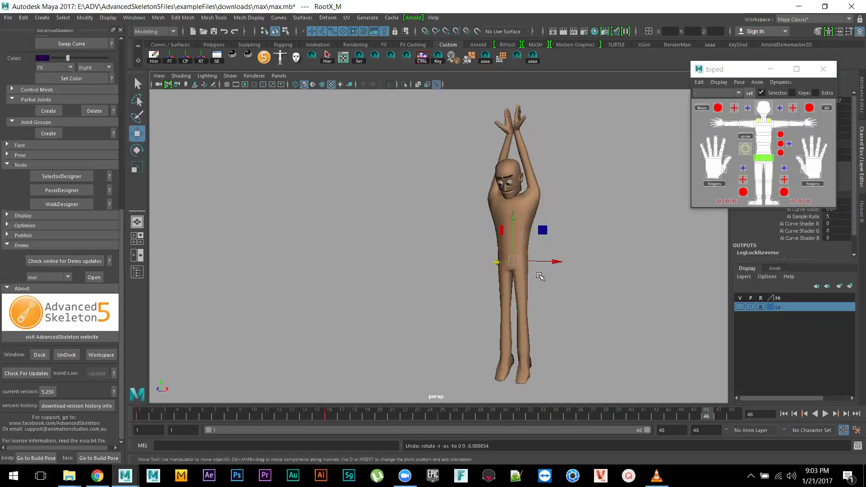
left_click_drag(555, 258, 546, 258)
key("ctrl+z")
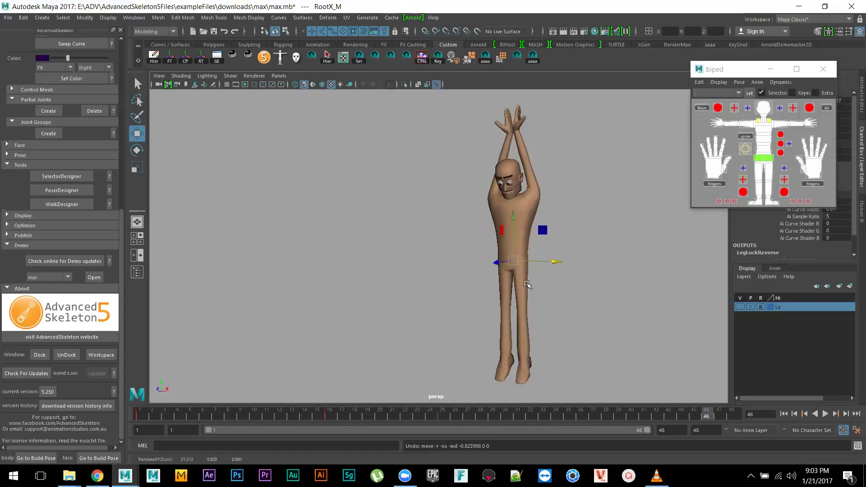
- Test-rotate the hip root control from the biped picker, undo it, and switch to the tutorial video
left_click(767, 156)
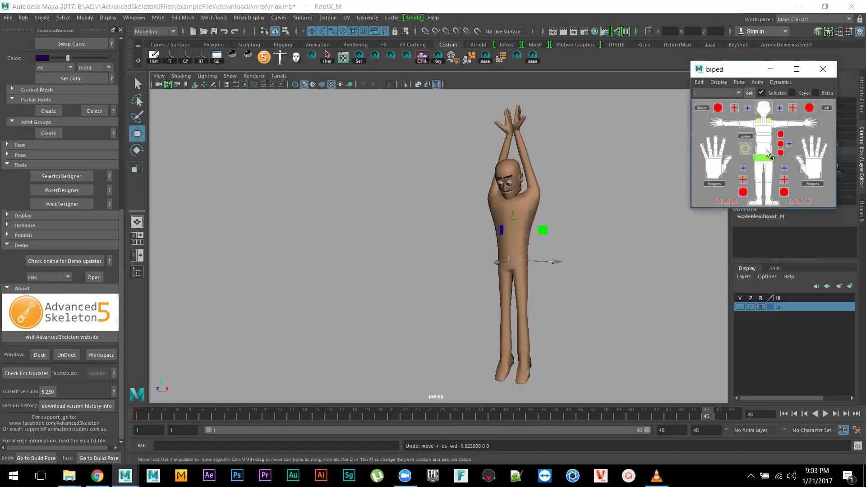
right_click_drag(619, 248, 624, 269, "alt")
key("e")
left_click_drag(549, 236, 551, 246)
key("ctrl+z")
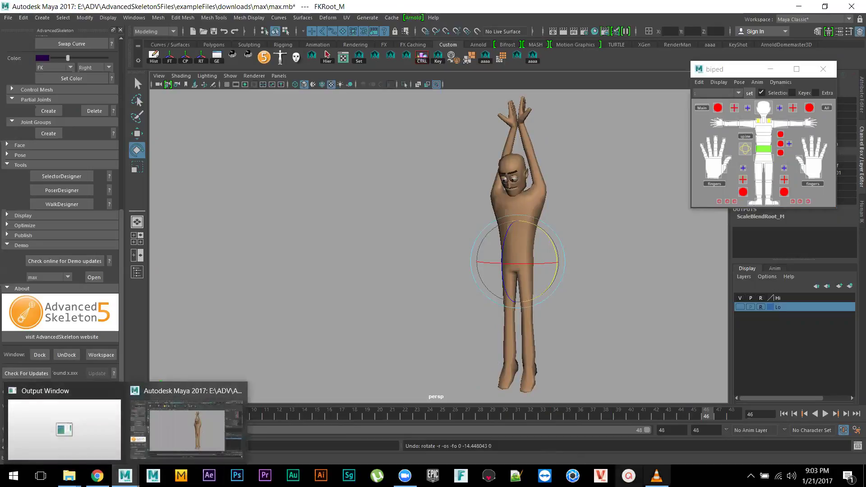
left_click(657, 476)
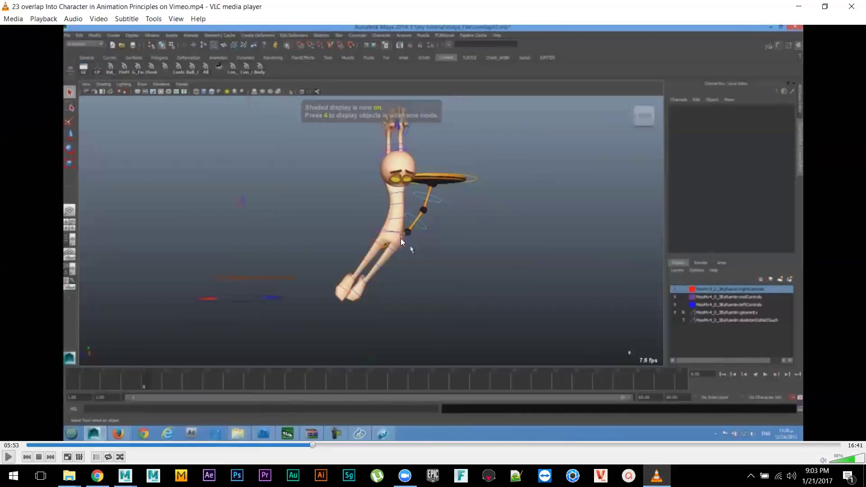
- Replay the tutorial from 05:49, pause it at 05:53, and bring Maya back to the front
left_click(6, 458)
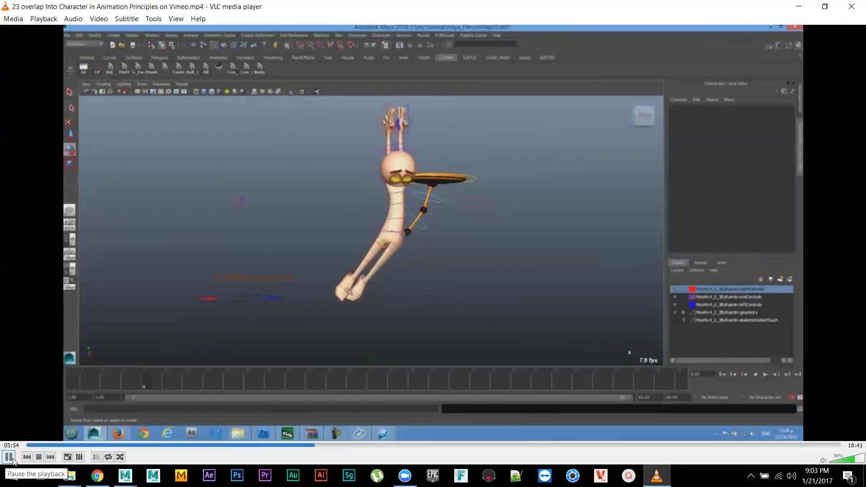
left_click(310, 446)
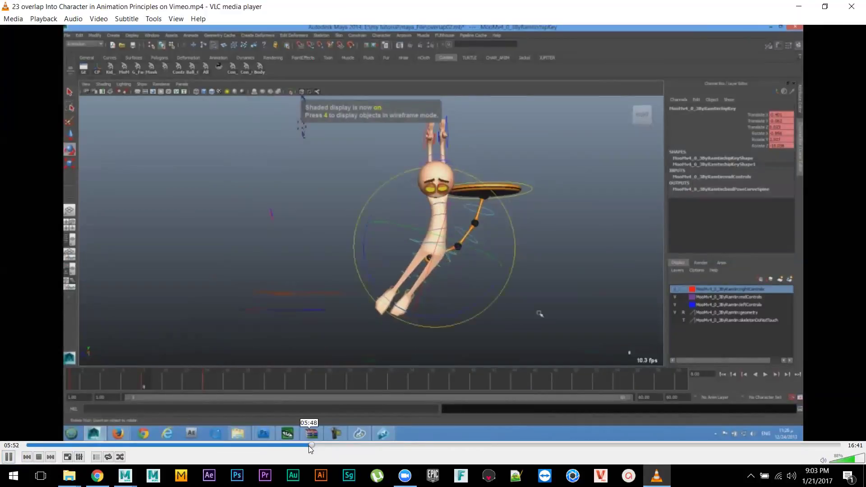
left_click(9, 457)
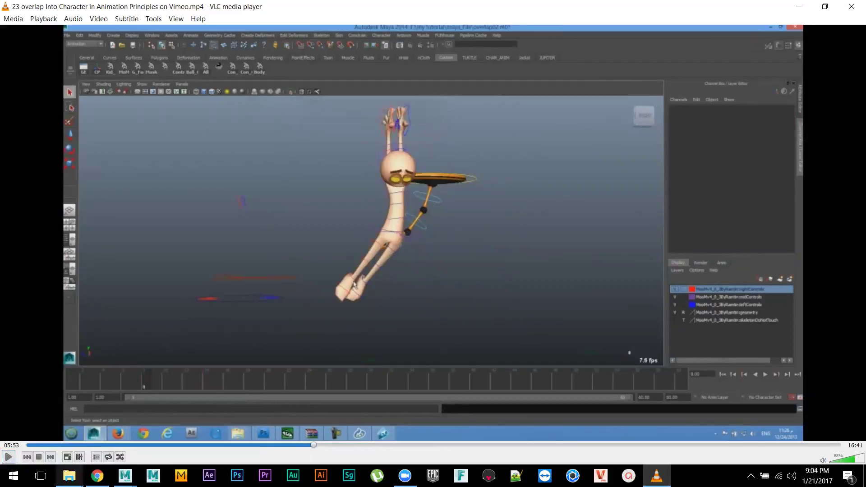
left_click(125, 476)
left_click(197, 443)
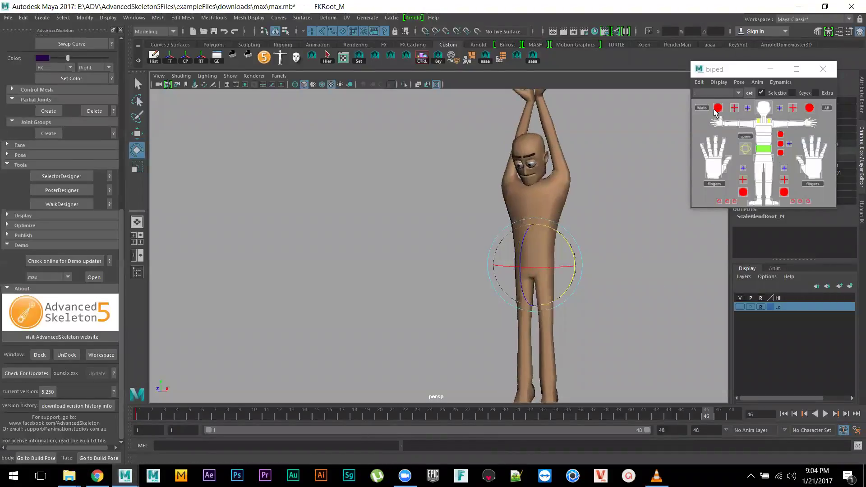
- Show all rig controls from the picker, then test-rotate RootX_M and undo it
left_click(725, 86)
left_click(733, 96)
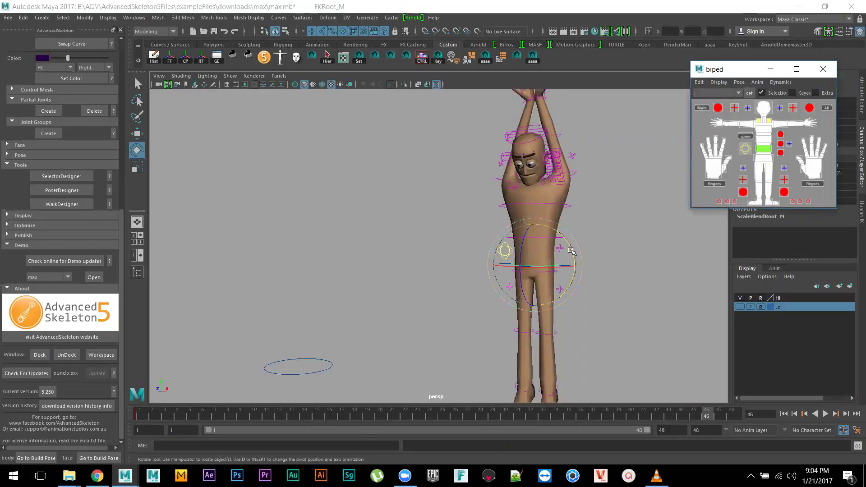
scroll(612, 348, "up", 3)
scroll(613, 348, "up", 2)
scroll(526, 296, "up", 3)
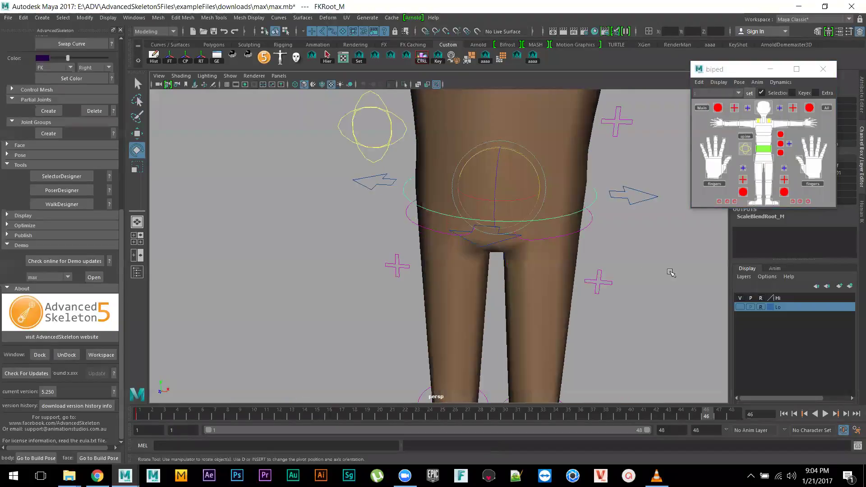
left_click(633, 204)
scroll(472, 199, "down", 5)
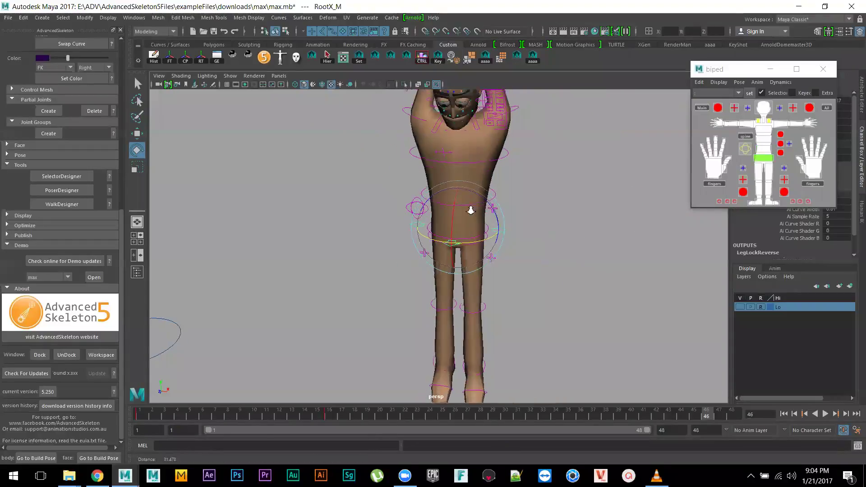
left_click_drag(487, 204, 469, 218)
key("ctrl+z")
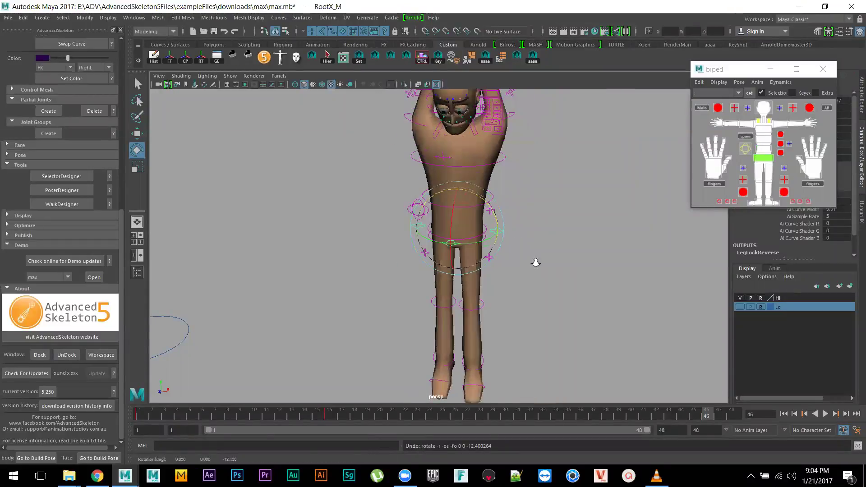
- Test-rotate the FKRoot_M hip control to tilt the legs, then undo it
scroll(631, 276, "up", 3)
left_click(547, 226)
left_click(537, 217)
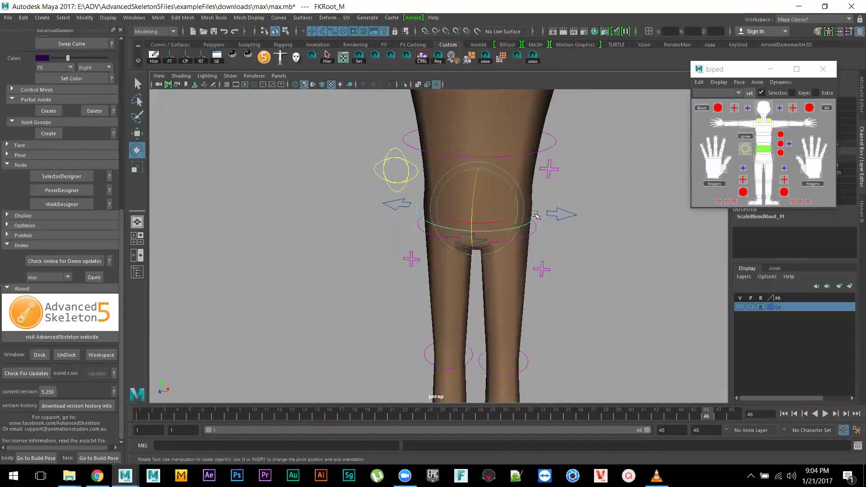
left_click_drag(512, 187, 514, 199)
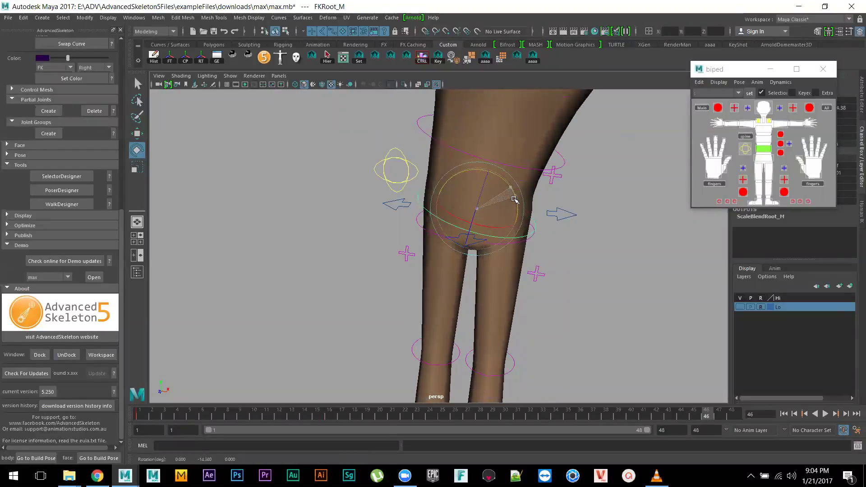
key("ctrl+z")
- Swing the hips around their vertical axis with the HipSwinger_M control
left_click_drag(605, 329, 582, 268, "alt")
left_click(397, 184)
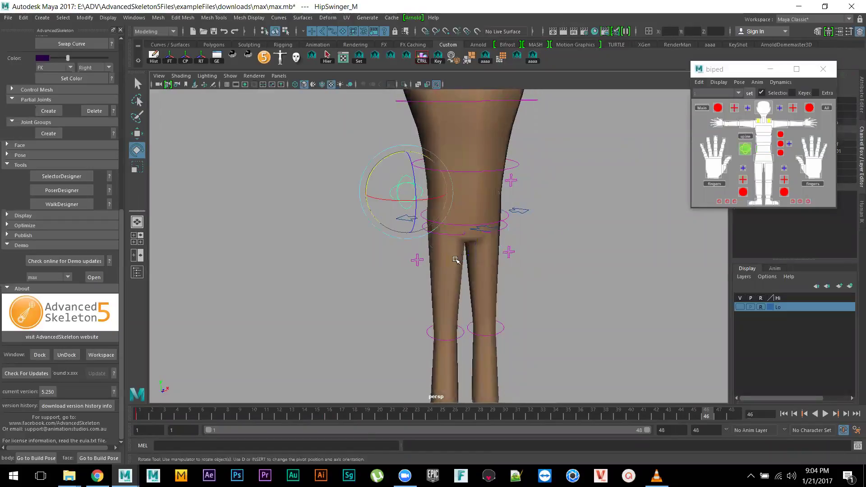
scroll(404, 193, "down", 3)
left_click_drag(396, 187, 413, 188)
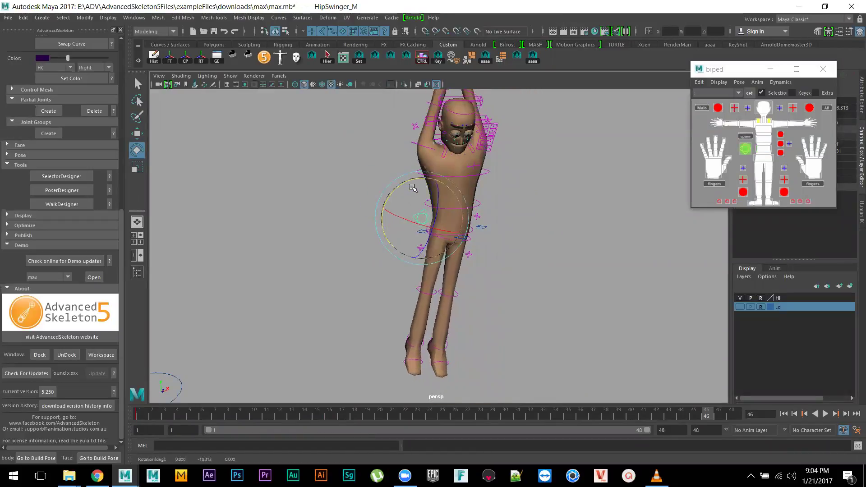
- Try shifting FKSpine1_M (undone), then rotate it to tilt the upper torso right
key("w")
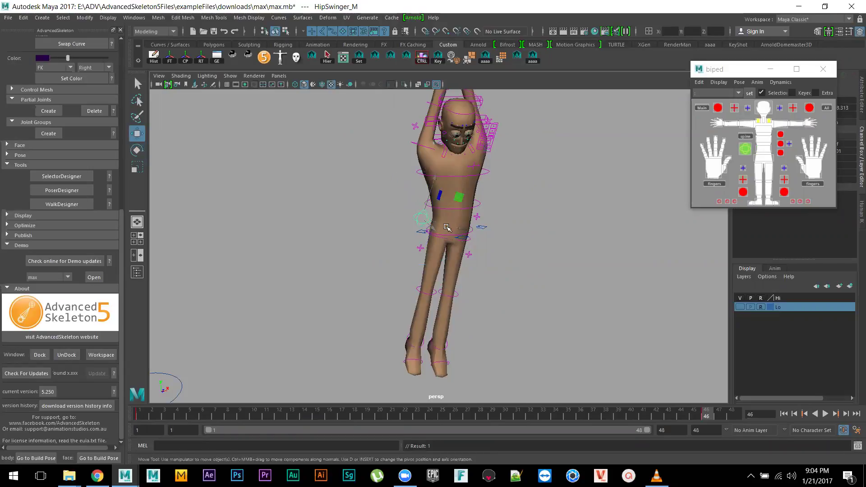
left_click_drag(453, 263, 491, 220, "alt")
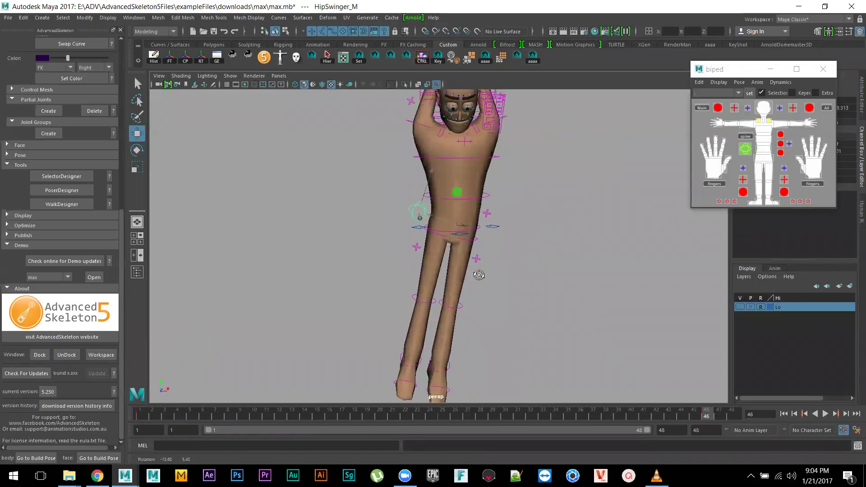
left_click(480, 194)
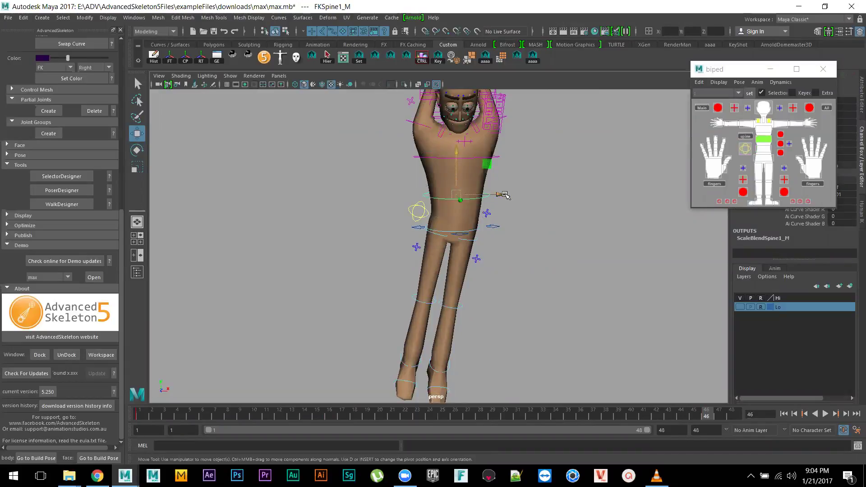
left_click_drag(501, 193, 498, 193)
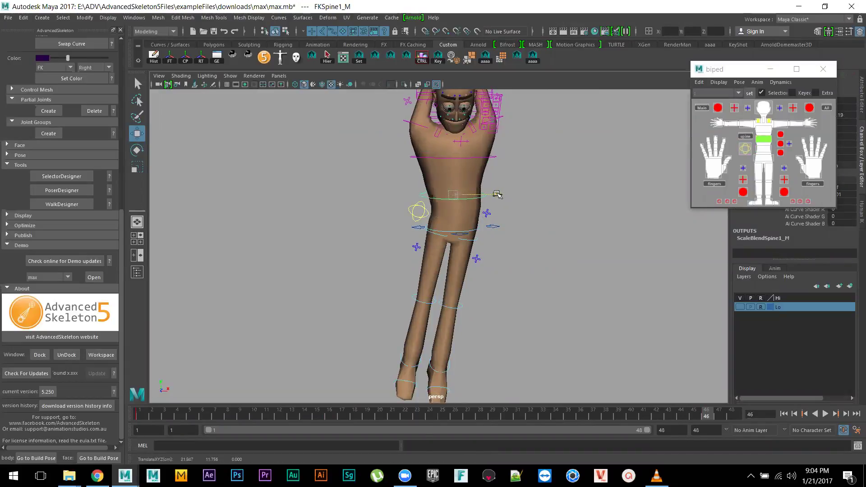
key("ctrl+z")
key("e")
left_click_drag(475, 161, 479, 164)
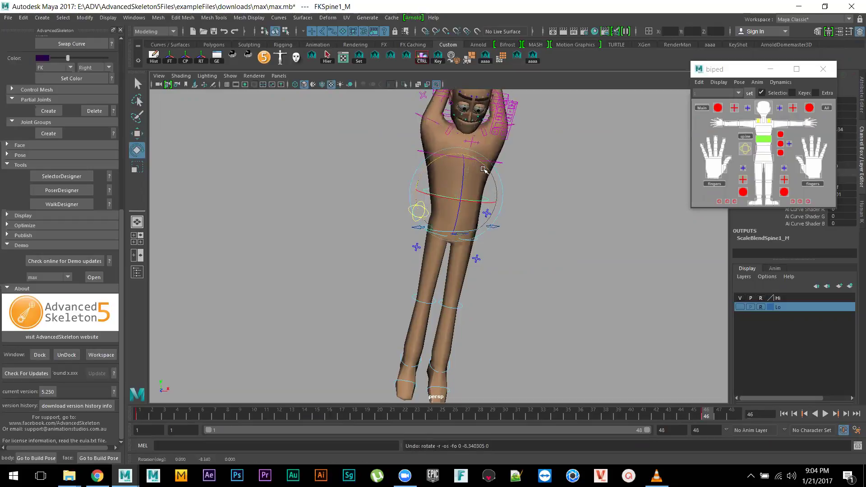
left_click(412, 216)
- Rotate HipSwinger_M so the legs swing up, then play the animation briefly
left_click_drag(410, 175, 416, 176)
middle_click_drag(489, 262, 514, 284)
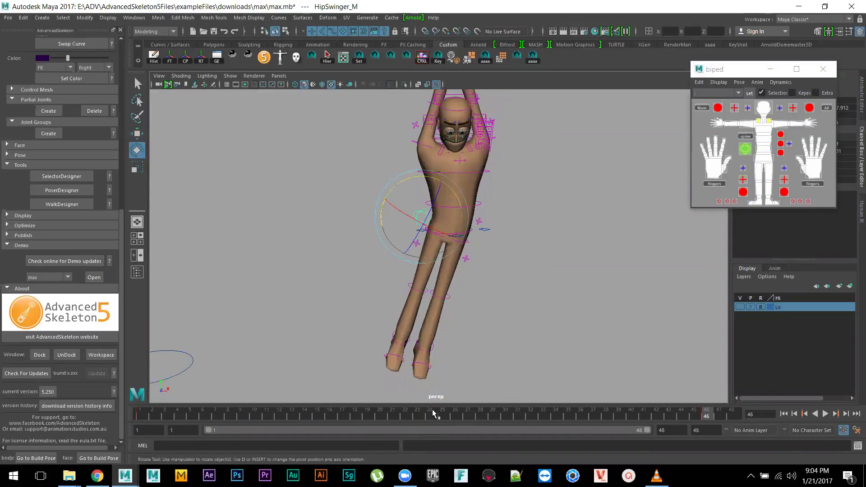
key("alt+v")
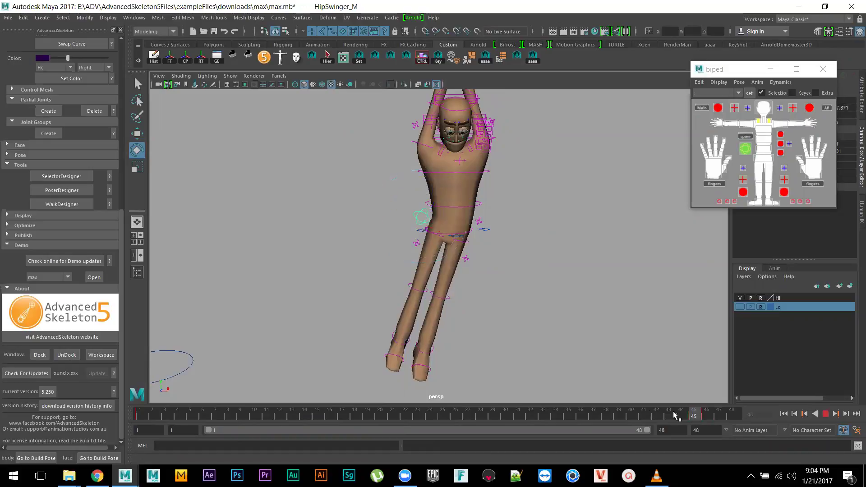
key("alt+shift+v")
- At frame 7, swing the hips sideways and replay the animation to frame 19
left_click_drag(342, 242, 453, 235, "alt")
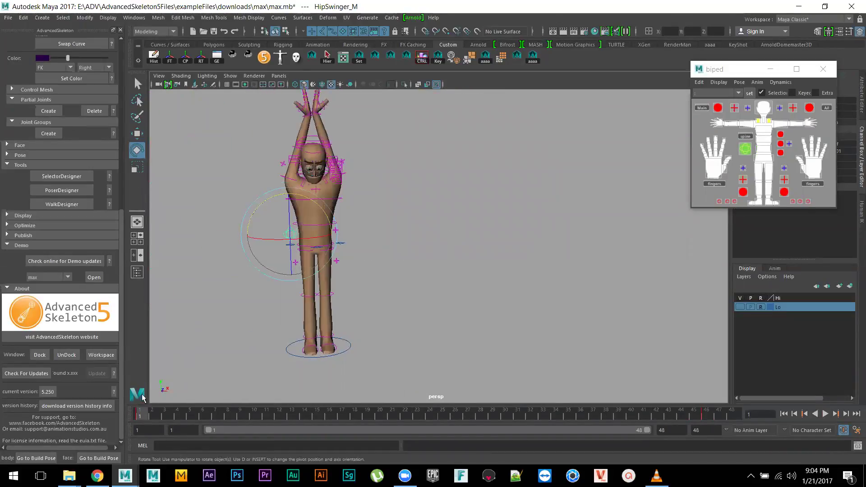
left_click_drag(147, 414, 221, 415)
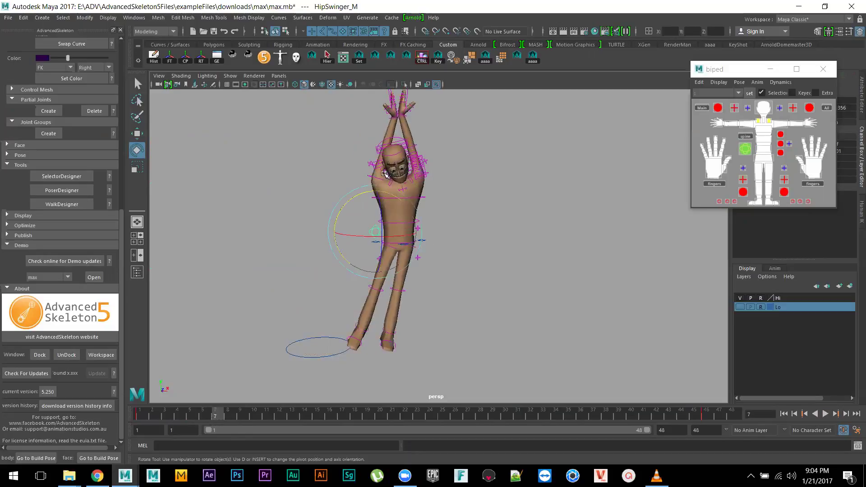
left_click_drag(359, 195, 379, 194)
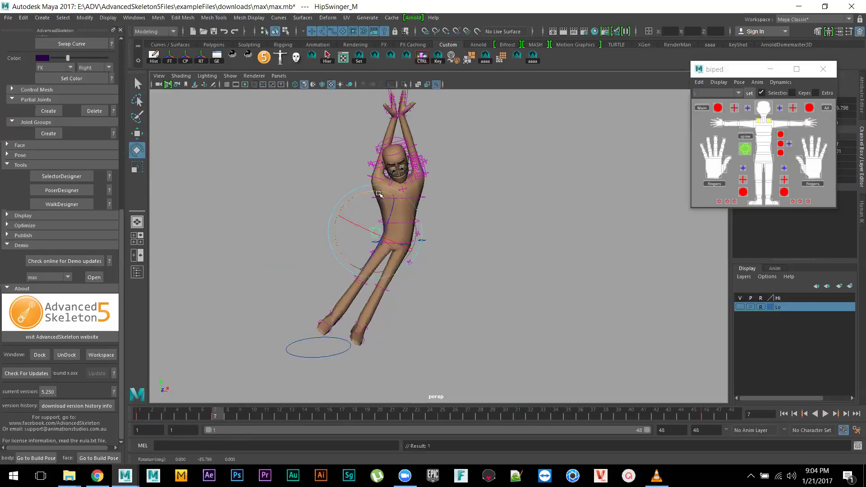
key("alt+shift+v")
key("alt+v")
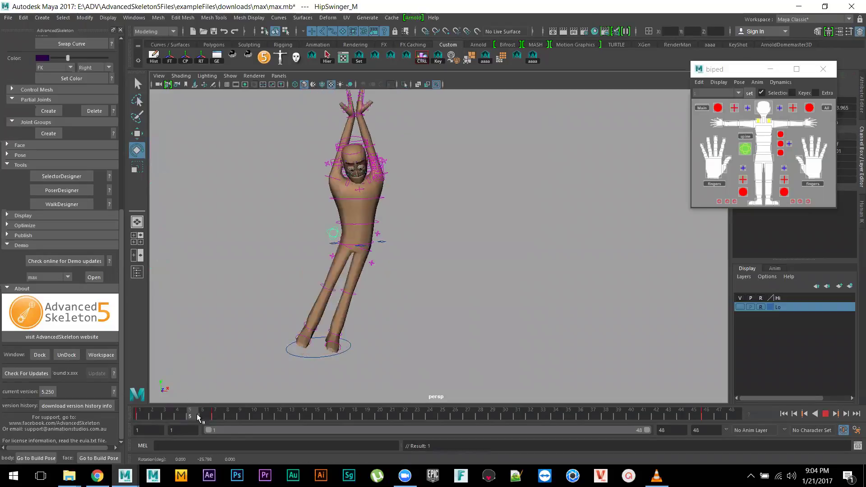
key("alt+v")
- Rotate the hips so the legs swing right and play the animation again
left_click_drag(498, 190, 478, 289)
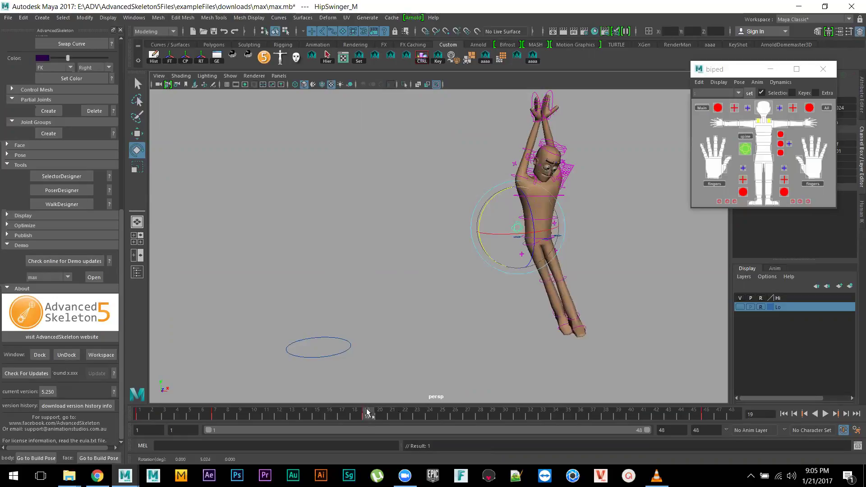
key("alt+v")
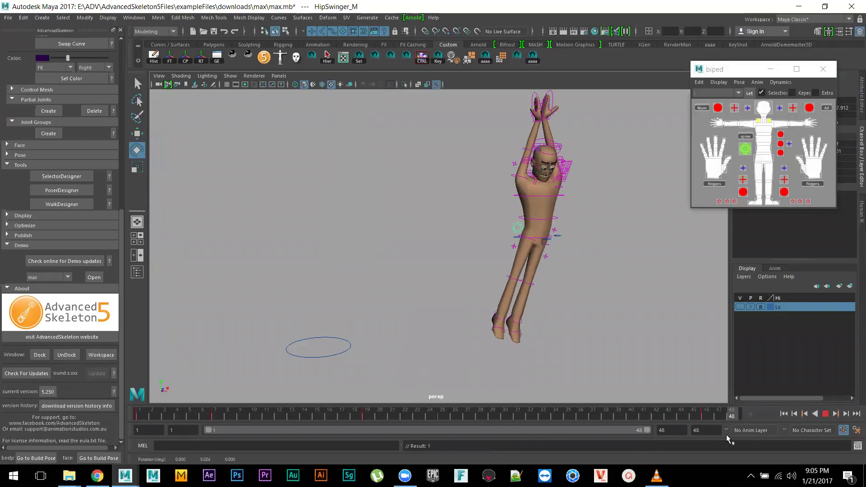
key("alt+v")
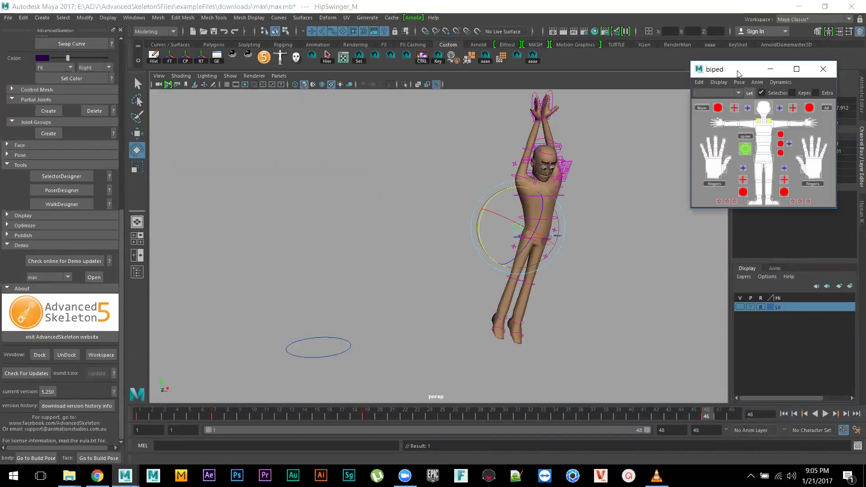
- Set the hip control's Rotate Y to 0 in the Channel Box
left_click_drag(740, 69, 647, 180)
left_click(843, 108)
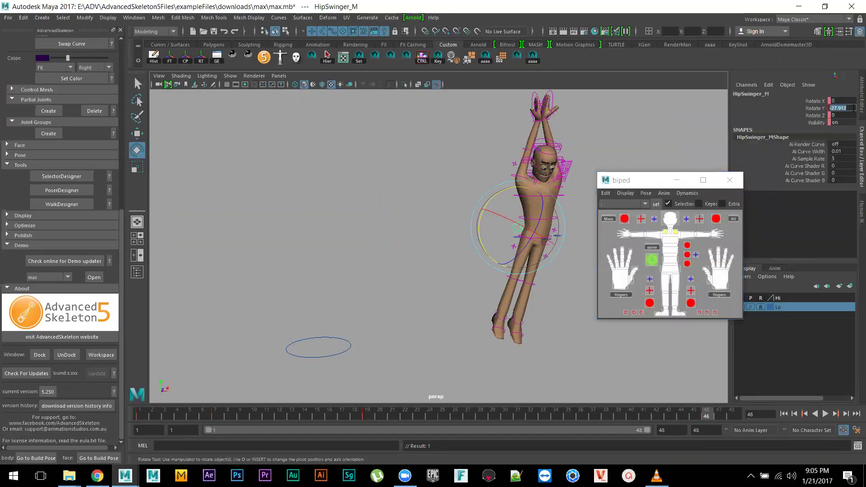
type("0")
key("Return")
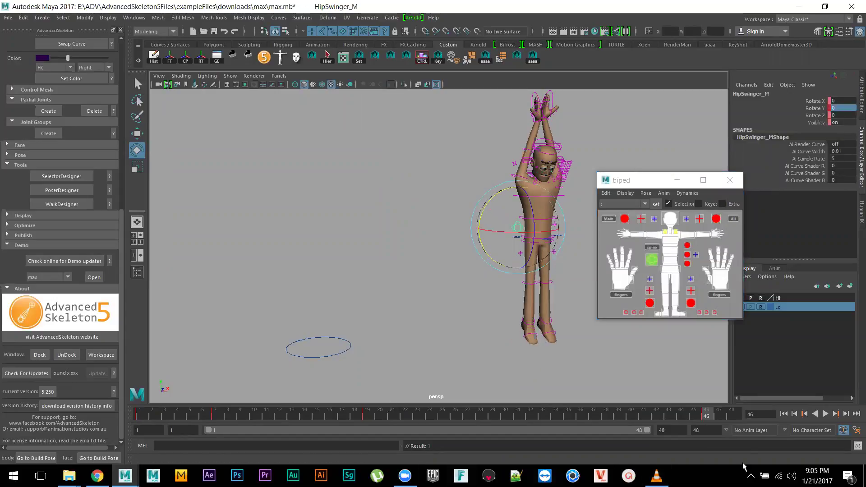
- Play the animation, scrub to frame 20, re-swing the hips, and replay to frame 23
key("alt+v")
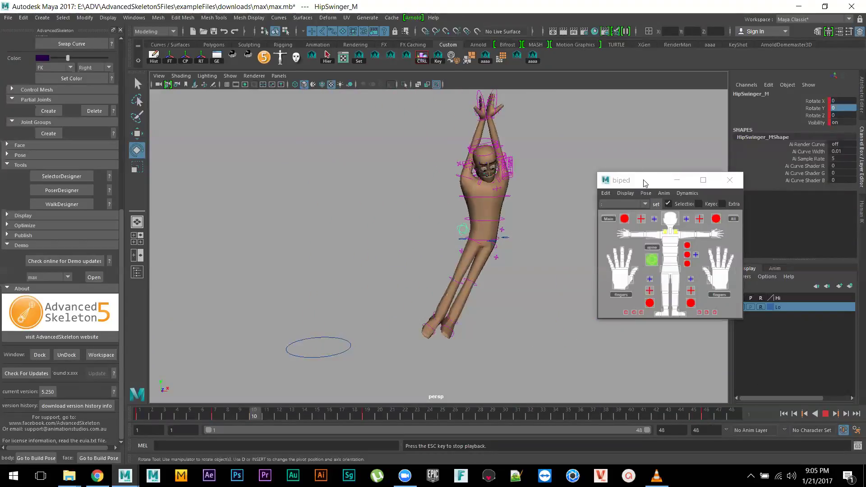
left_click_drag(641, 184, 727, 161)
left_click(825, 414)
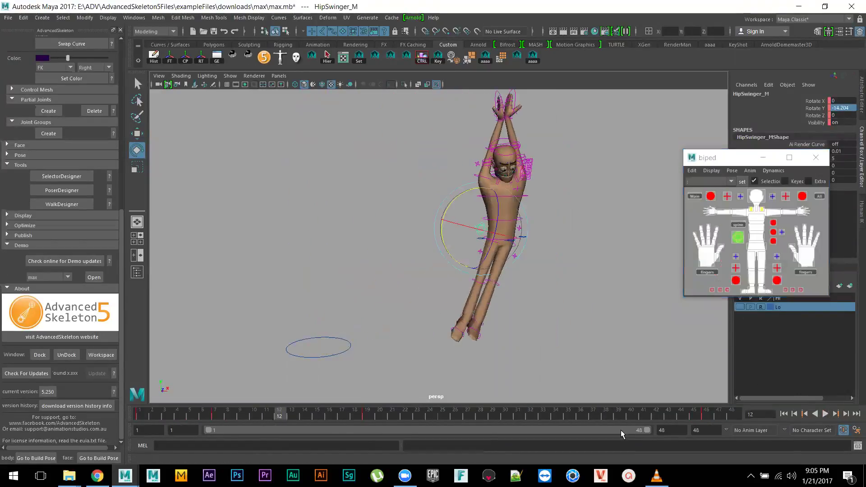
mouse_move(538, 413)
left_mouse_down()
mouse_move(614, 418)
mouse_move(345, 413)
mouse_move(504, 429)
left_mouse_up()
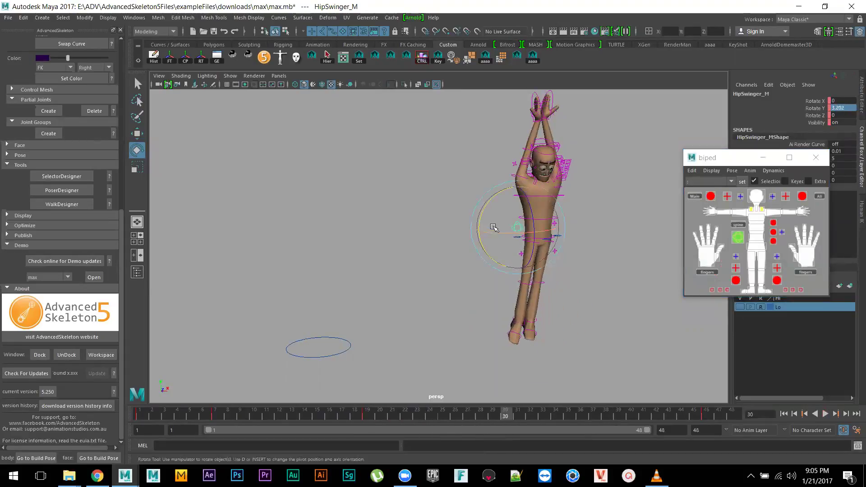
left_click_drag(487, 205, 498, 201)
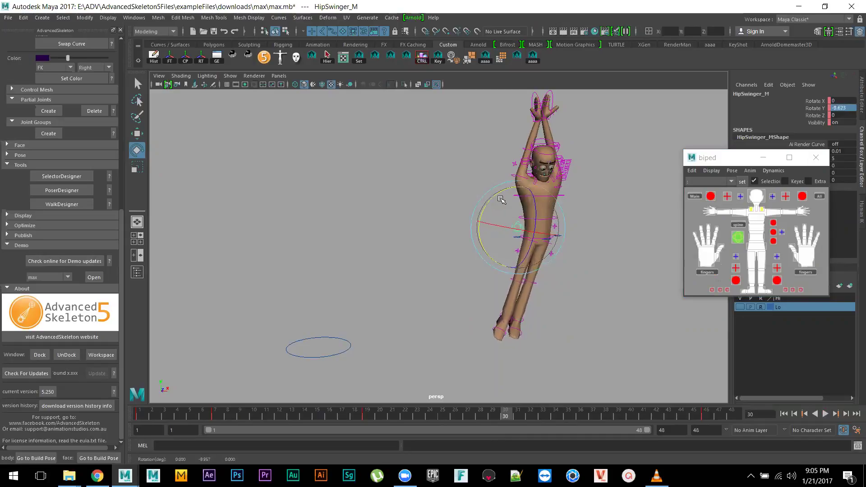
key("alt+v")
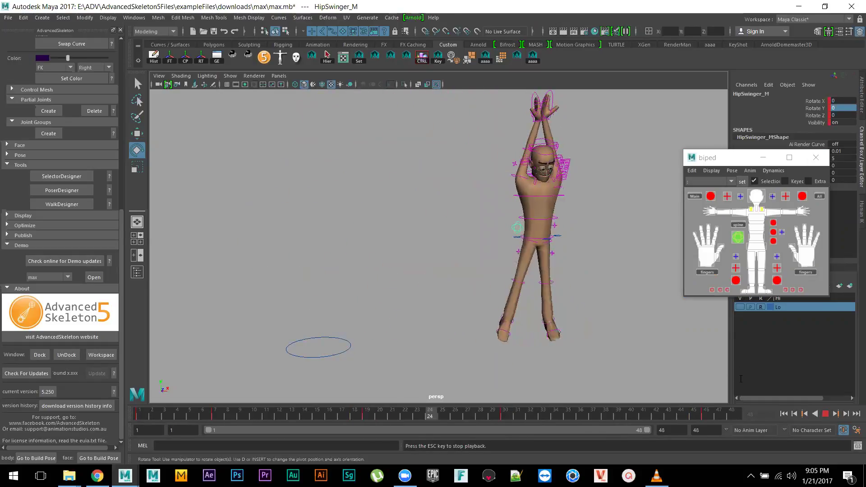
left_click(826, 414)
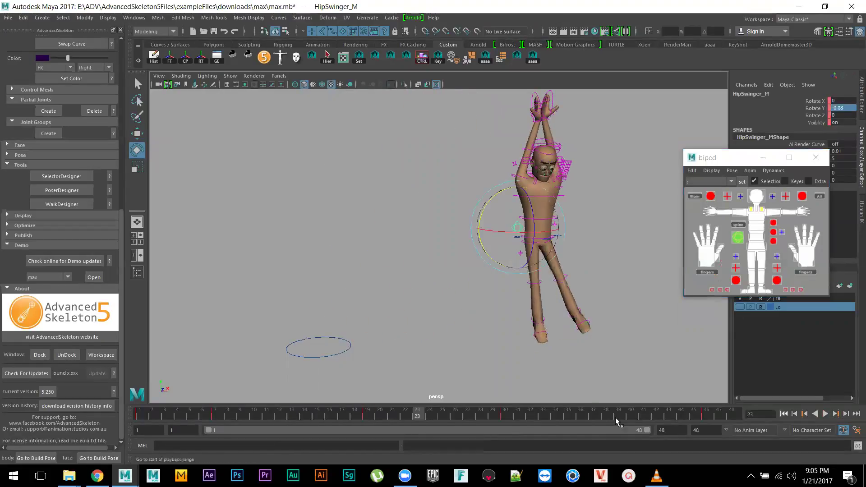
- Resume the overlap tutorial video in VLC
left_click_drag(346, 336, 296, 324, "alt")
mouse_move(296, 324)
middle_mouse_down("alt")
mouse_move(212, 317)
mouse_move(296, 300)
mouse_move(294, 286)
mouse_move(307, 314)
middle_mouse_up("alt")
right_click_drag(306, 313, 491, 284, "alt")
left_click_drag(490, 284, 540, 249, "alt")
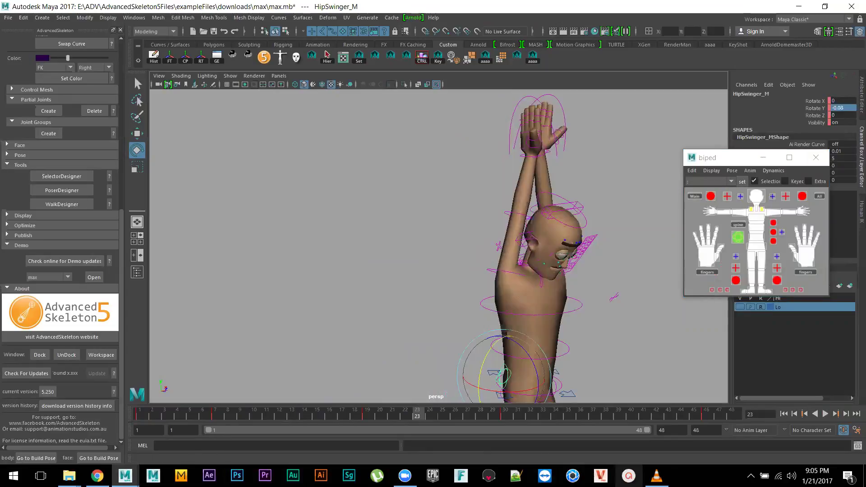
left_click(656, 476)
left_click(8, 457)
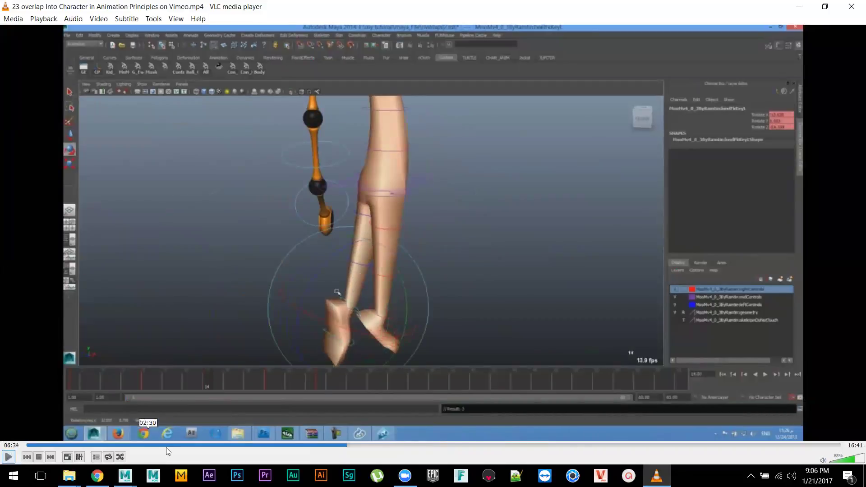
- Bring the Autodesk Maya 2017 character scene back to the front from the taskbar
mouse_move(125, 476)
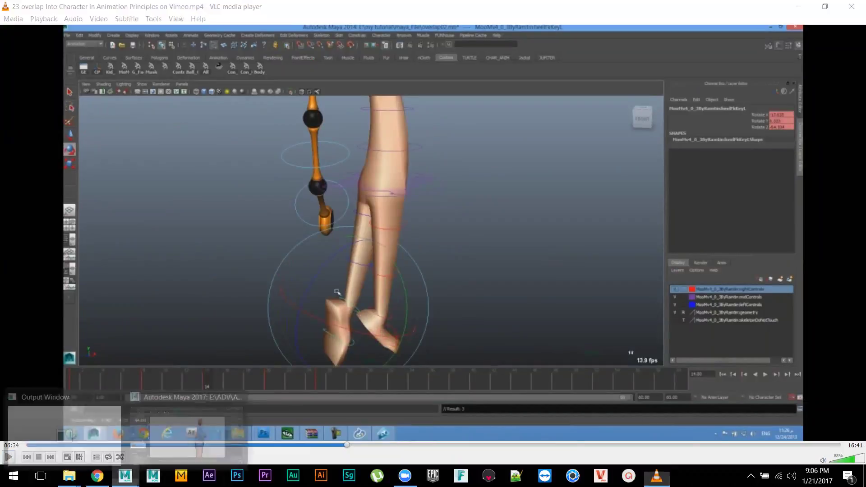
left_click(194, 435)
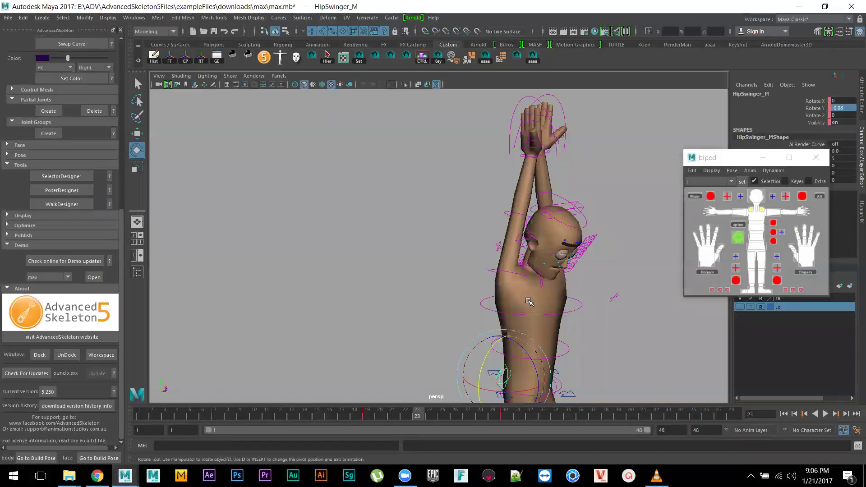
- Test-rotate the FKRoot_M root control to sway the body, then undo it
left_click_drag(610, 288, 548, 254, "alt")
right_click_drag(548, 253, 686, 349, "alt")
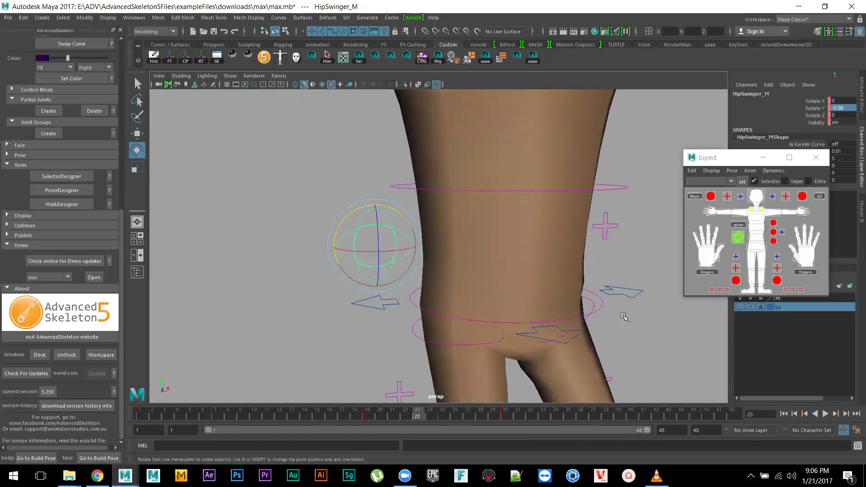
left_click(602, 301)
right_click_drag(603, 301, 443, 229, "alt")
mouse_move(435, 231)
left_mouse_down()
mouse_move(444, 227)
mouse_move(424, 240)
left_mouse_up()
key("ctrl+z")
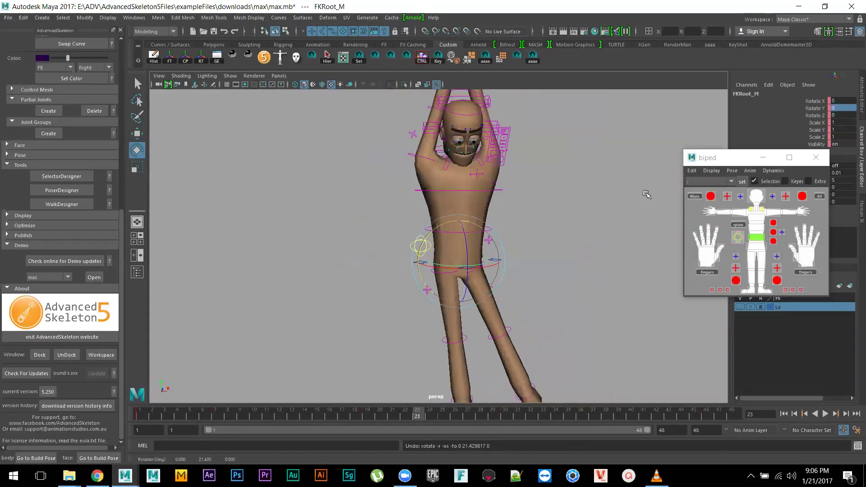
- Move the picker aside and expand the ScaleBlendRoot_M attributes in the Channel Box
left_click_drag(731, 161, 604, 145)
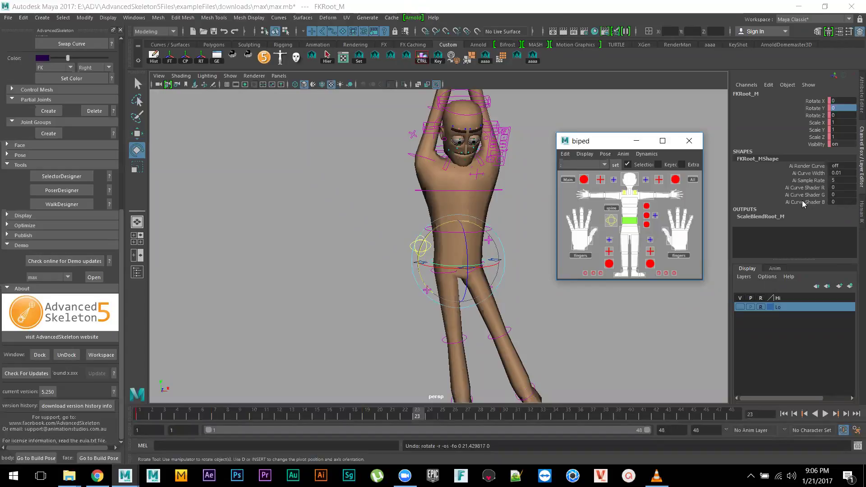
left_click(775, 217)
scroll(776, 214, "down", 1)
scroll(777, 217, "up", 1)
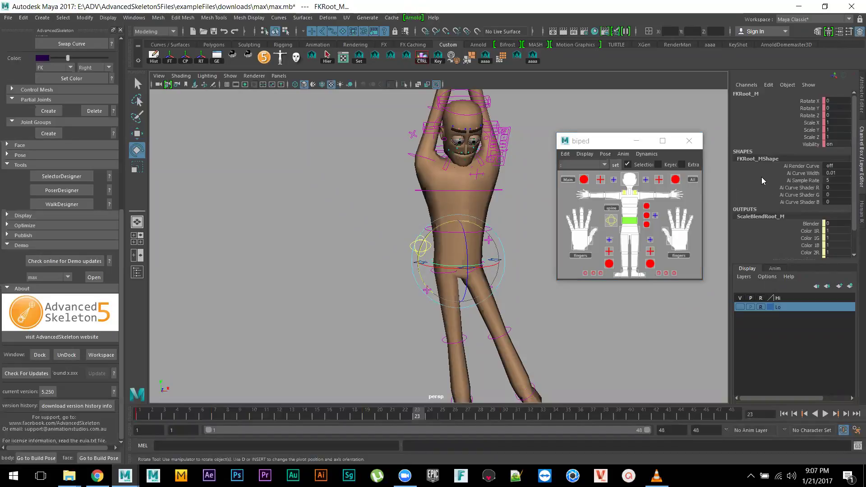
- Set Leg Lock to 1 on the RootX_M hip control
left_click(516, 273)
left_click(500, 263)
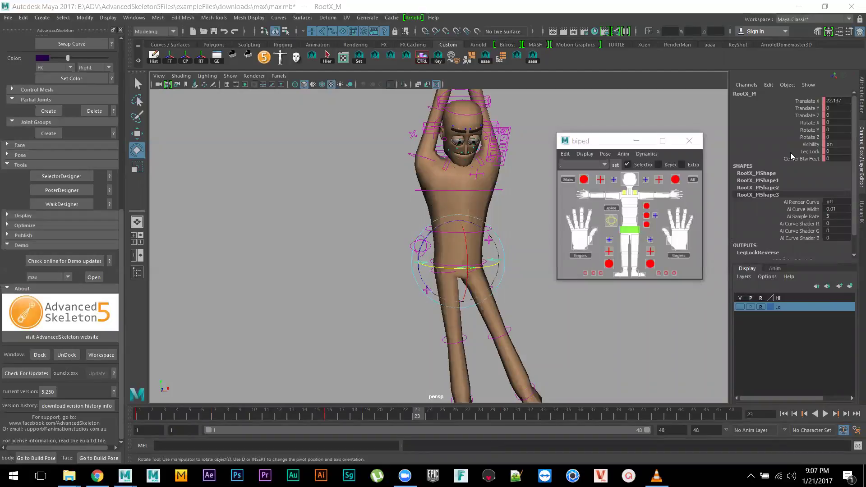
double_click(838, 152)
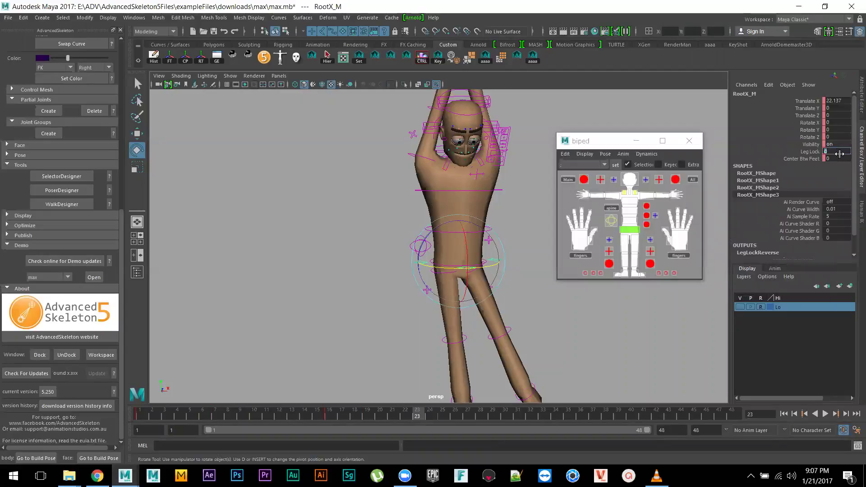
type("1")
key("Return")
- Test-rotate RootX_M and FKRoot_M to check the legs, then reselect RootX_M
left_click_drag(487, 224, 493, 251)
left_click(499, 269)
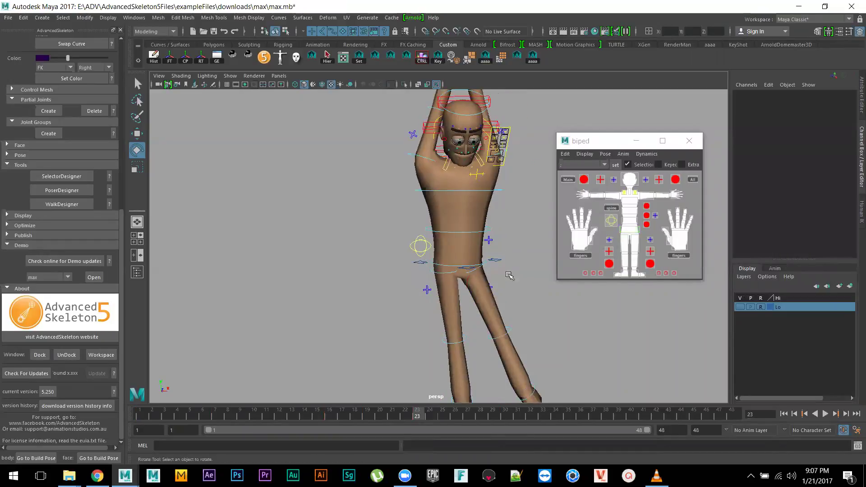
left_click(489, 263)
left_click(536, 271)
scroll(535, 271, "up", 5)
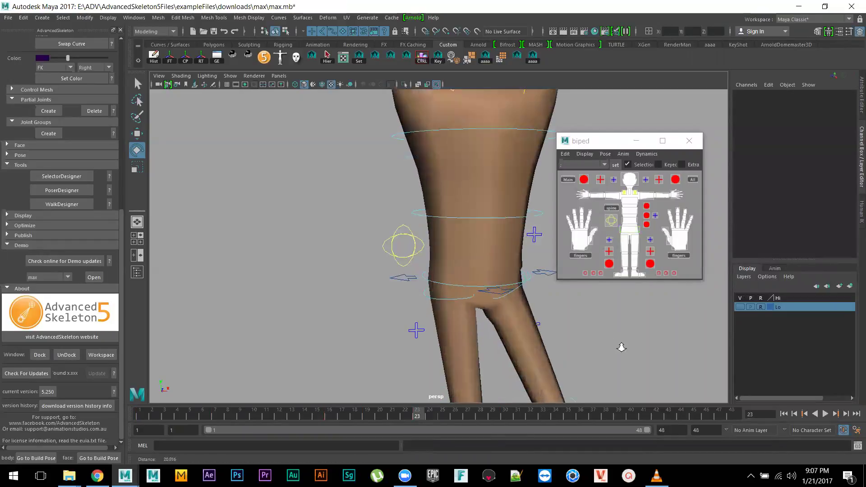
left_click(430, 280)
mouse_move(441, 261)
left_mouse_down()
mouse_move(458, 252)
mouse_move(449, 260)
left_mouse_up()
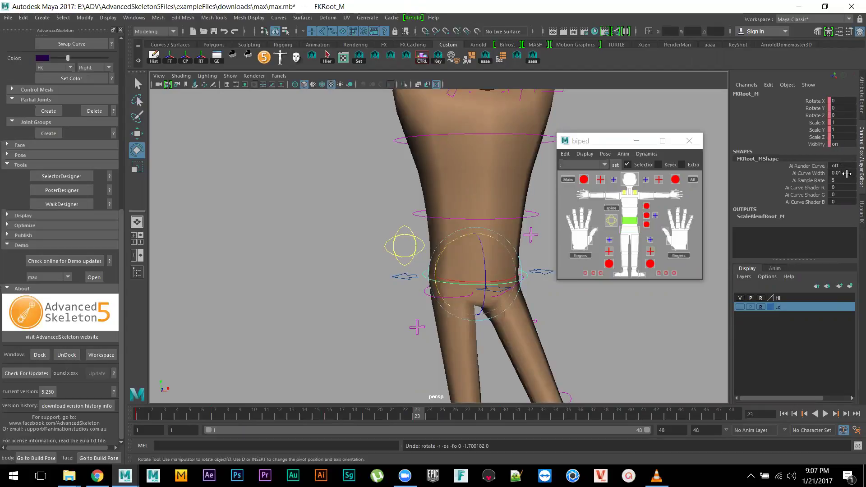
left_click(545, 273)
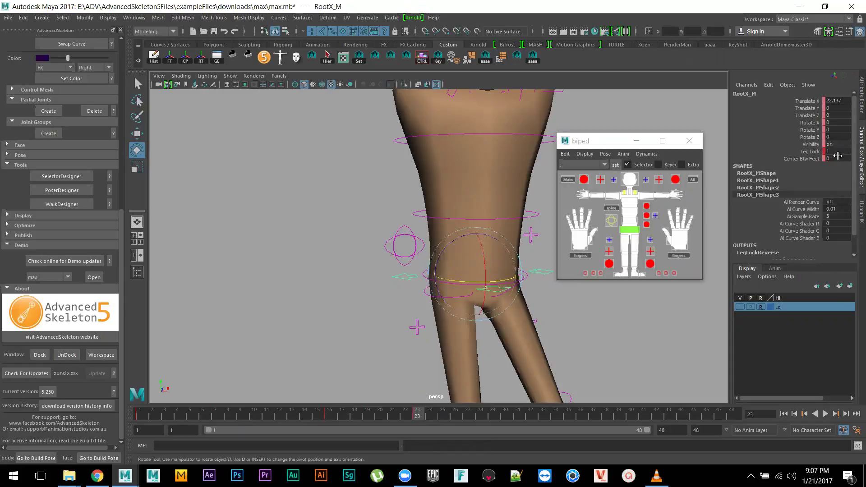
- Set Center Btw Feet to 1 on the hip control in the Channel Box
left_click(811, 151)
right_click(810, 152)
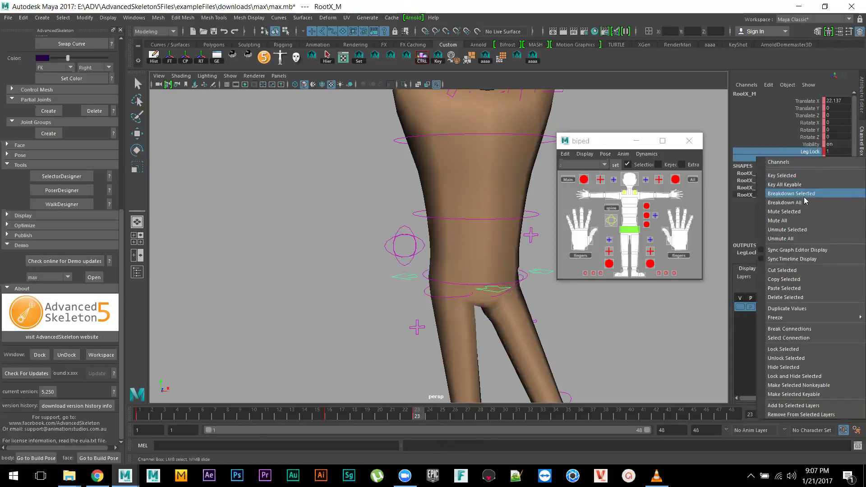
left_click(804, 329)
left_click(835, 157)
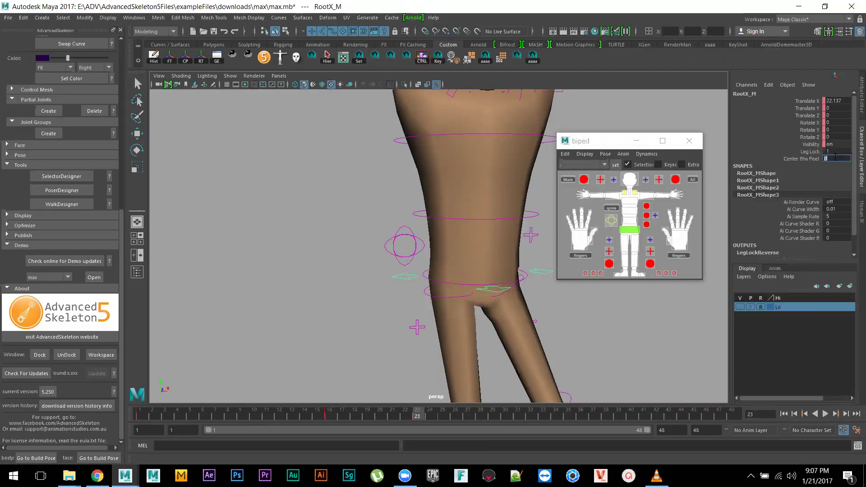
key("Return")
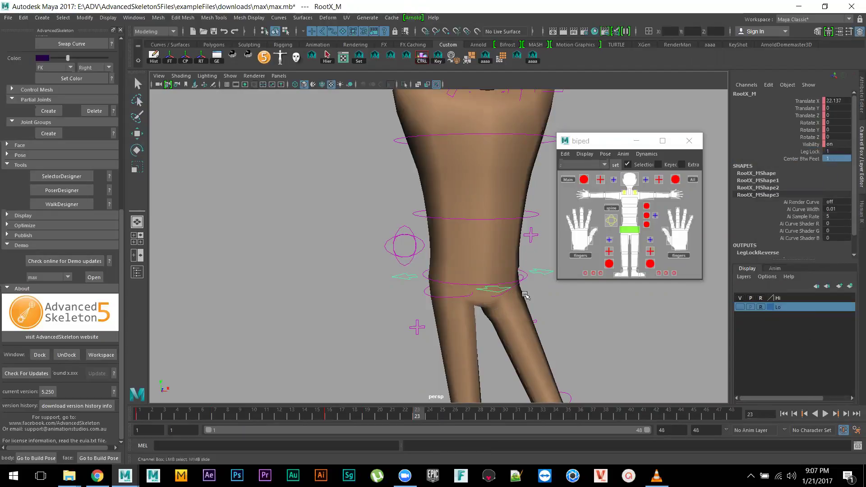
- Test moving and rotating the hip control to check the rig
key("w")
left_click_drag(463, 264, 482, 268)
key("e")
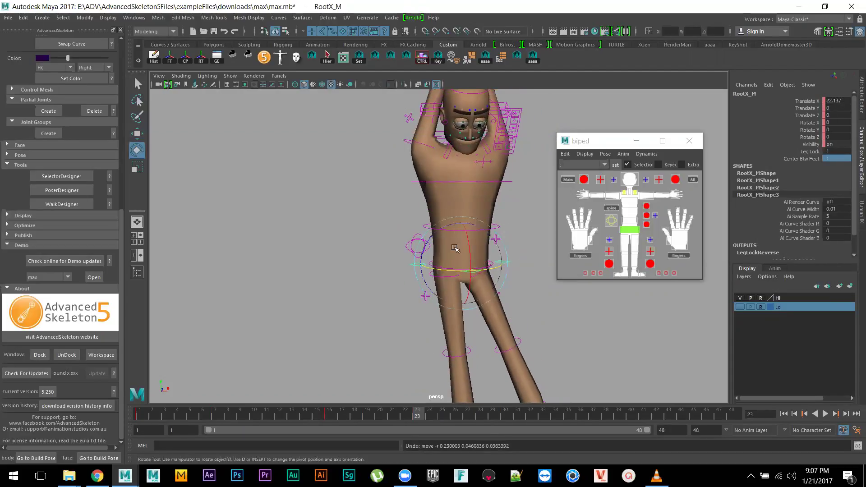
left_click_drag(438, 238, 439, 242)
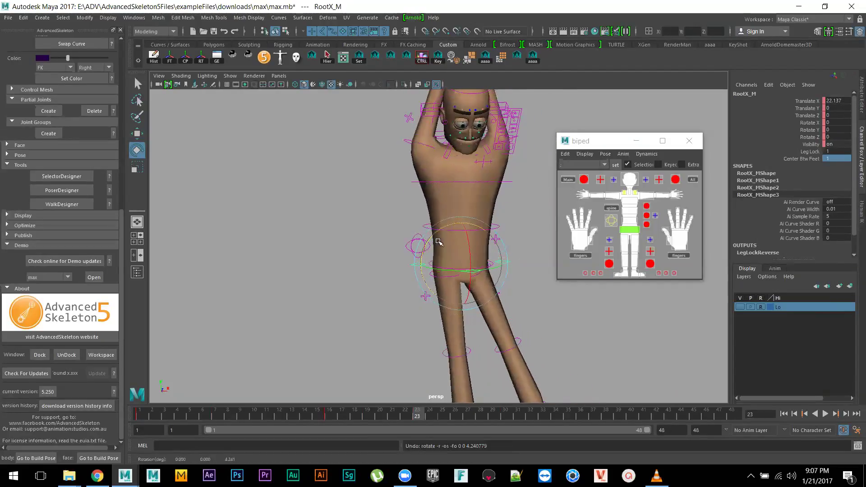
- Bend the body about 18.4 degrees with FKSpine1_M, then undo it
scroll(478, 312, "up", 4)
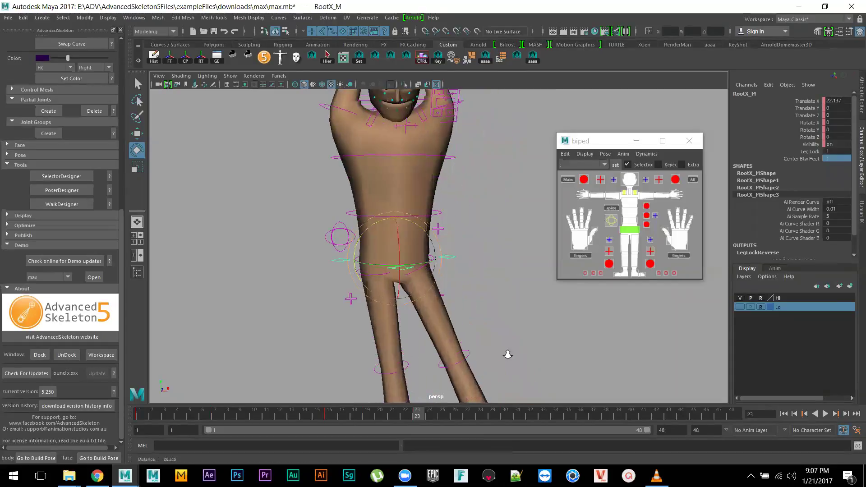
left_click(441, 211)
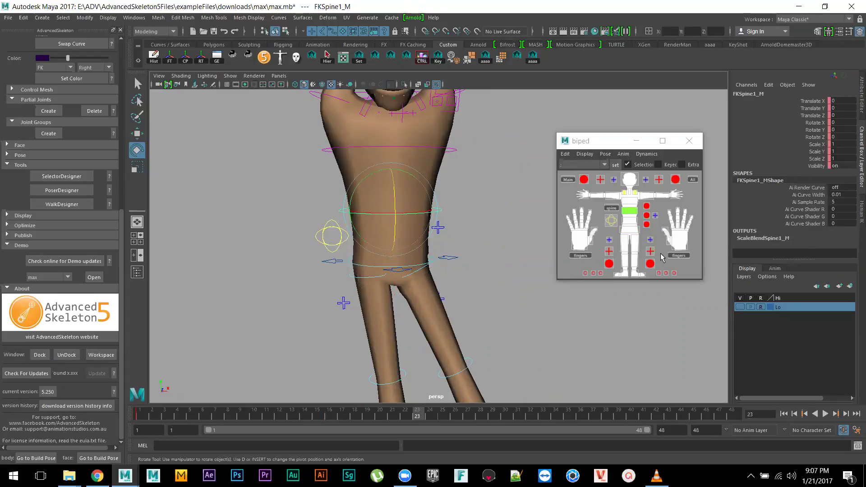
scroll(451, 180, "down", 3)
left_click_drag(381, 189, 361, 212)
key("ctrl+z")
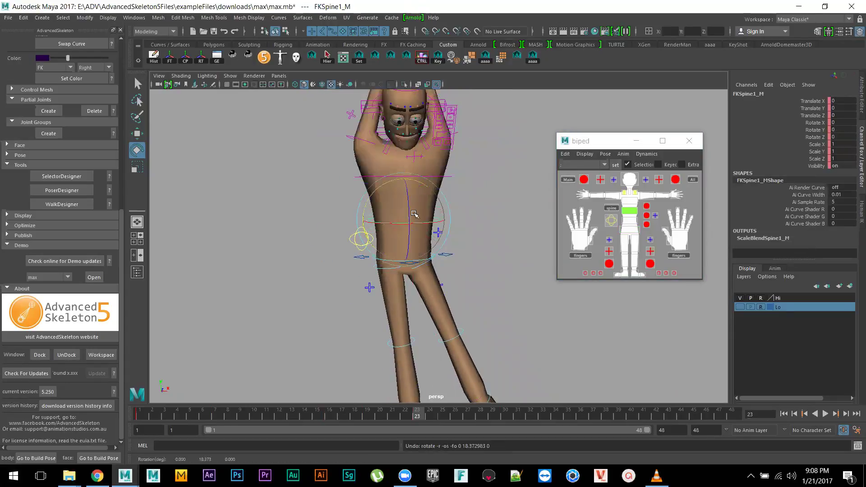
scroll(480, 248, "up", 3)
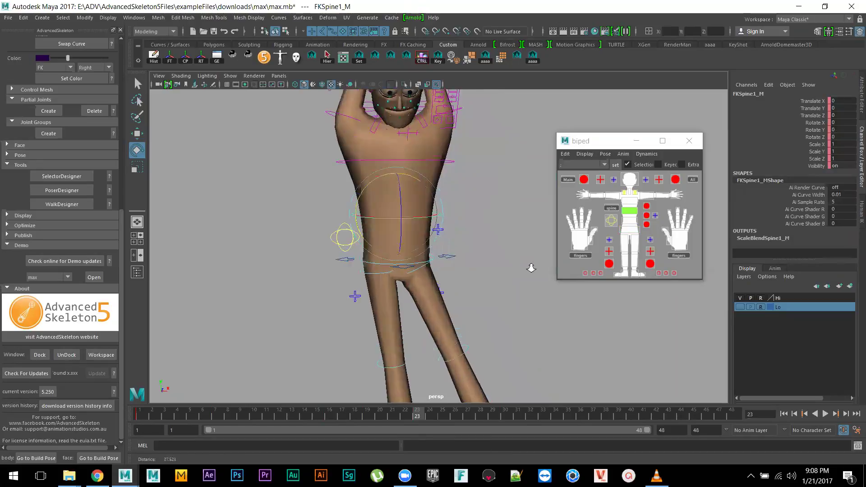
- Set Leg Lock and Center Btw Feet both to 10 on RootX_M
left_click(447, 264)
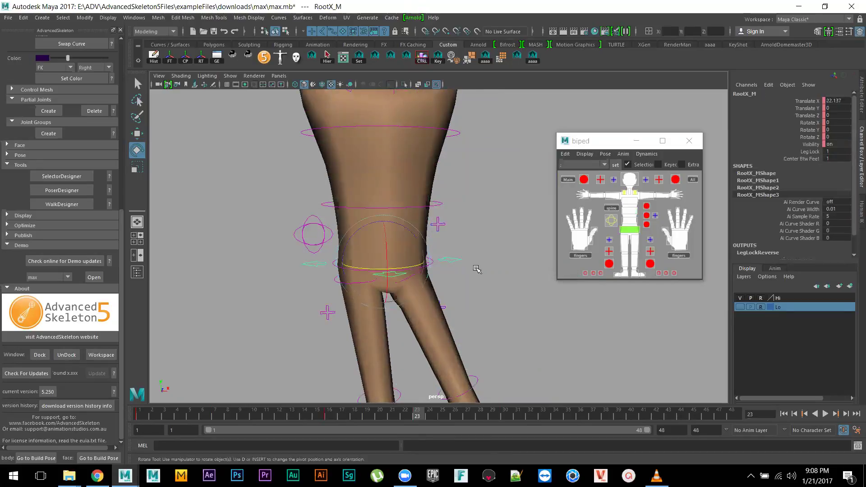
left_click_drag(835, 154, 837, 161)
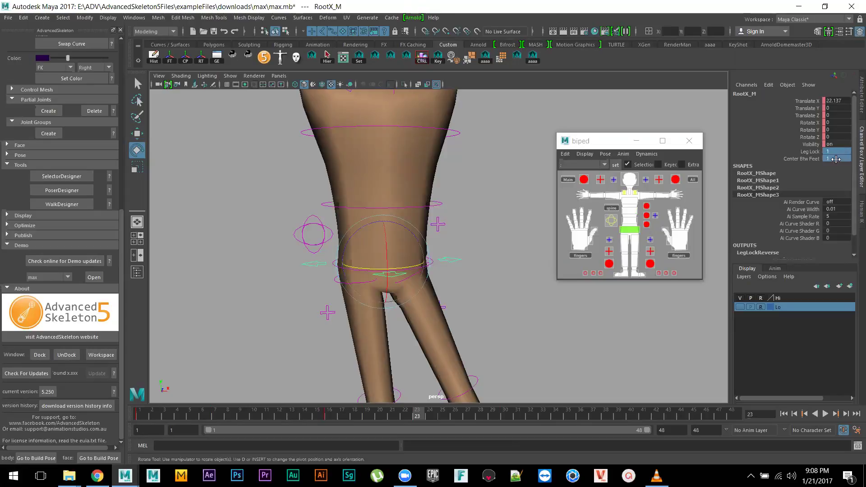
type("10")
key("Return")
- Test rotating and moving the root control, undoing each change
left_click_drag(369, 227, 370, 231)
key("ctrl+z")
key("ctrl+z")
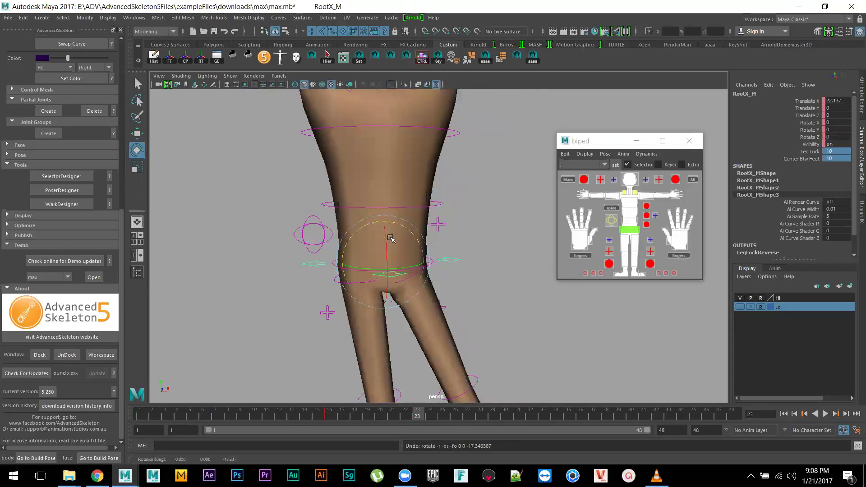
key("w")
scroll(383, 261, "down", 5)
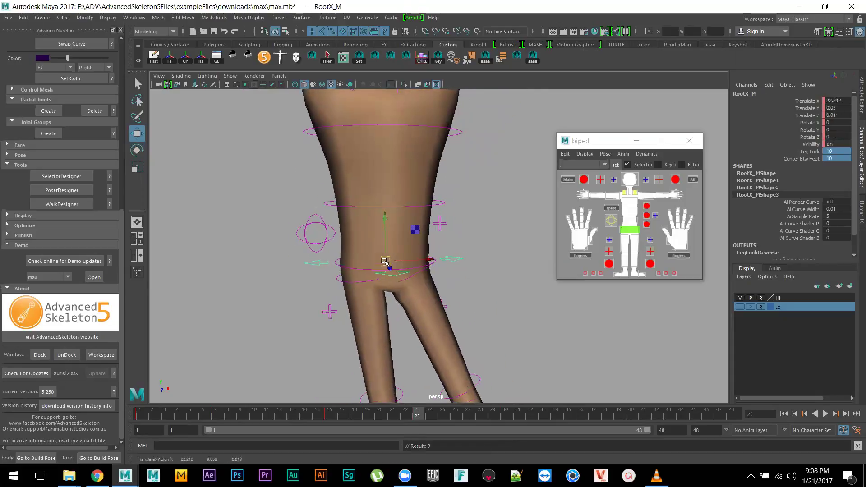
scroll(399, 261, "down", 6)
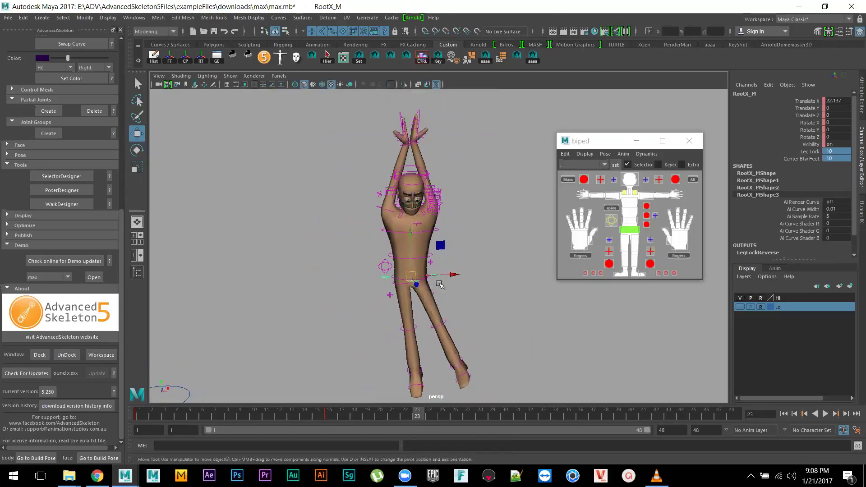
mouse_move(410, 276)
left_mouse_down()
mouse_move(417, 271)
mouse_move(411, 276)
left_mouse_up()
key("ctrl+z")
mouse_move(478, 305)
left_mouse_down("alt")
mouse_move(497, 329)
mouse_move(491, 297)
left_mouse_up("alt")
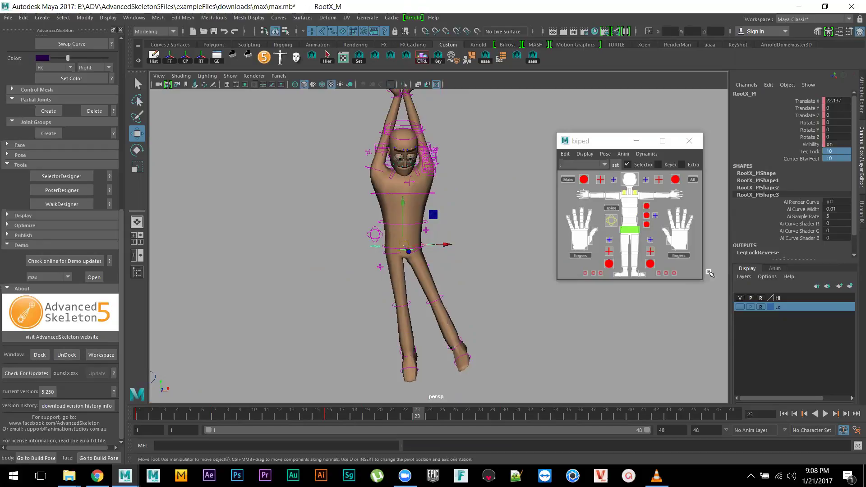
- Expand the CenterBtwLegsNodeStateSetRange, LegLockReverse and CenterBtwLegsUnitReverse output nodes
scroll(764, 243, "down", 1)
left_click(759, 241)
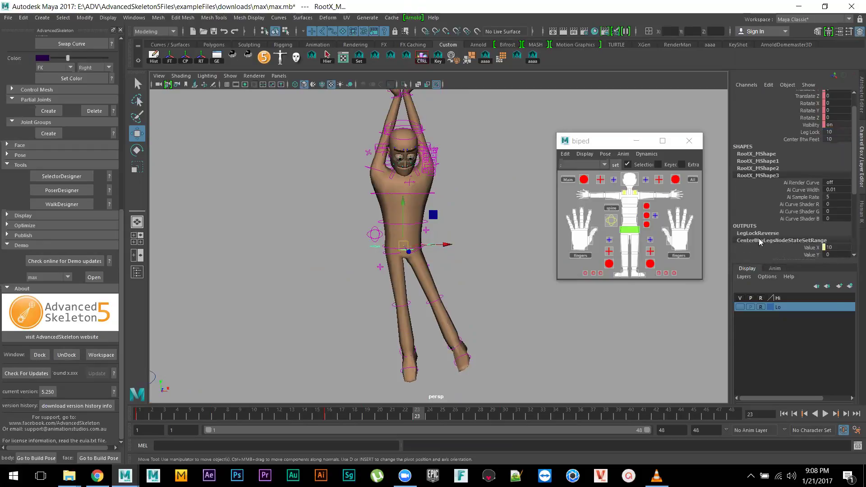
left_click(757, 233)
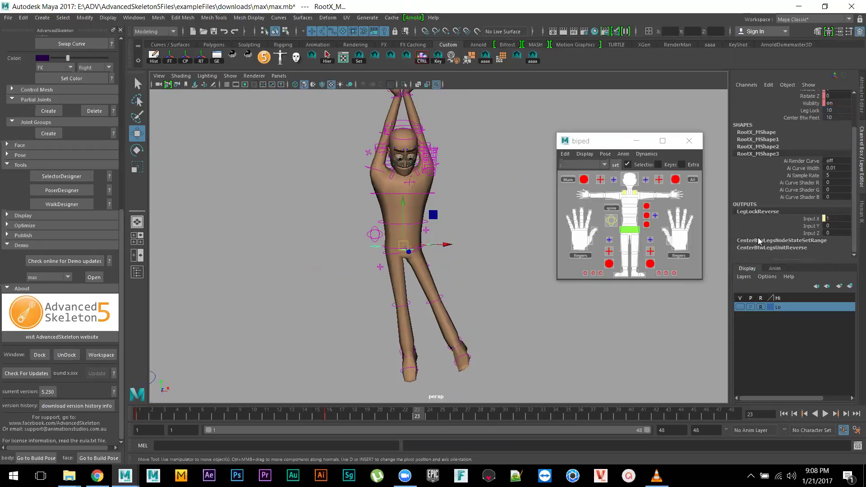
left_click(758, 248)
- Raise and lower the body with the root control, then switch to VLC
left_click_drag(433, 273, 374, 266, "alt")
right_click_drag(373, 266, 438, 309, "alt")
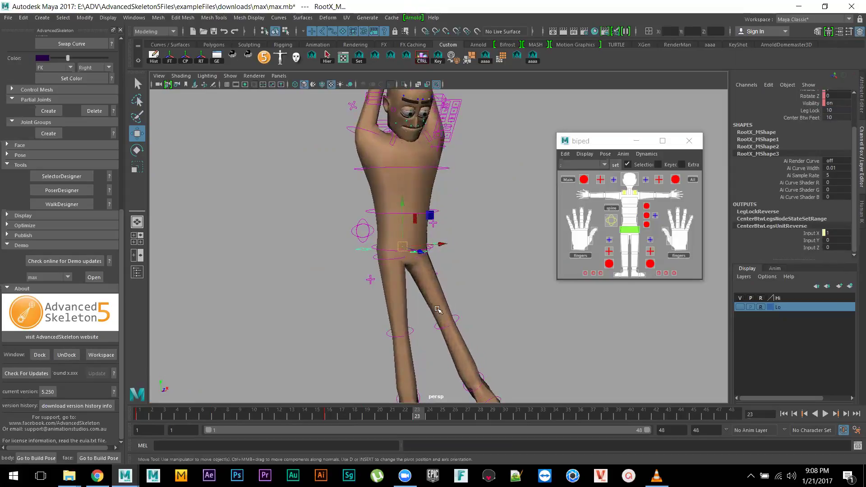
middle_click_drag(438, 308, 417, 261)
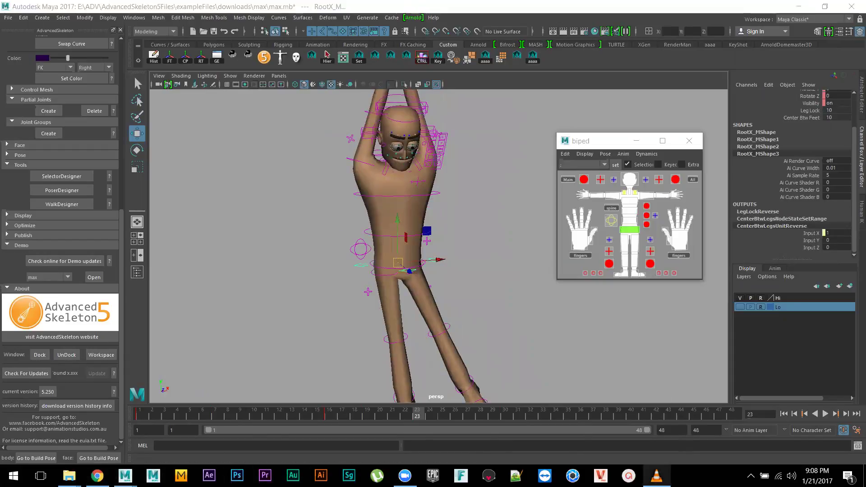
left_click(656, 475)
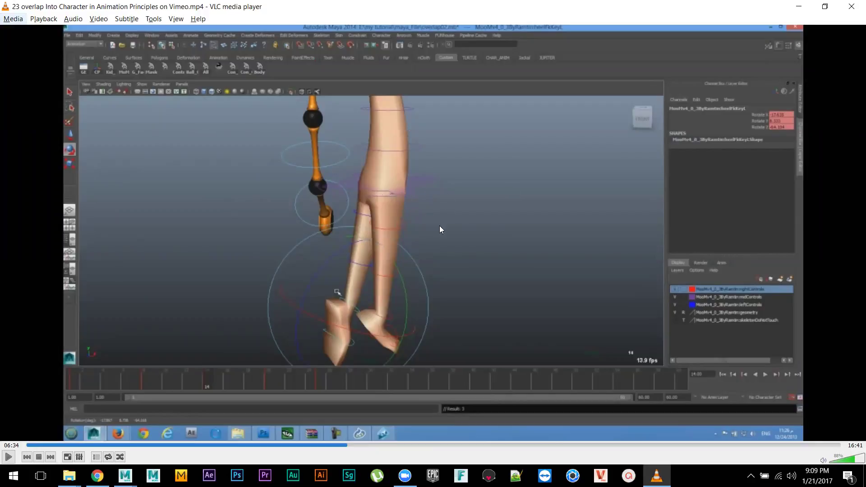
- Rewind the tutorial from 02:53 back to about 01:09 and resume playback
left_click(166, 446)
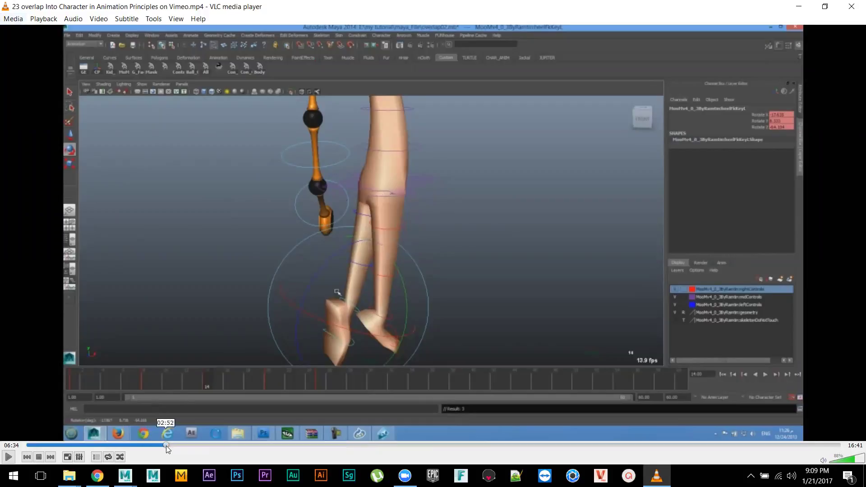
left_click(120, 446)
left_click(94, 446)
left_click(71, 446)
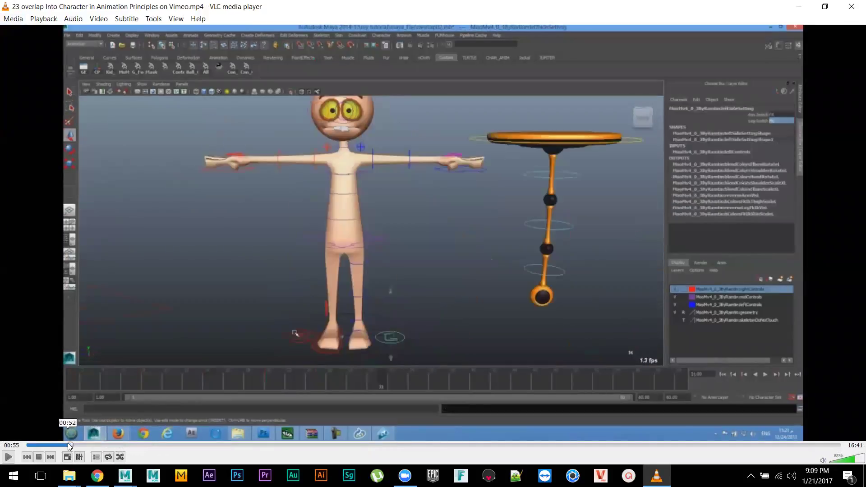
left_click(80, 446)
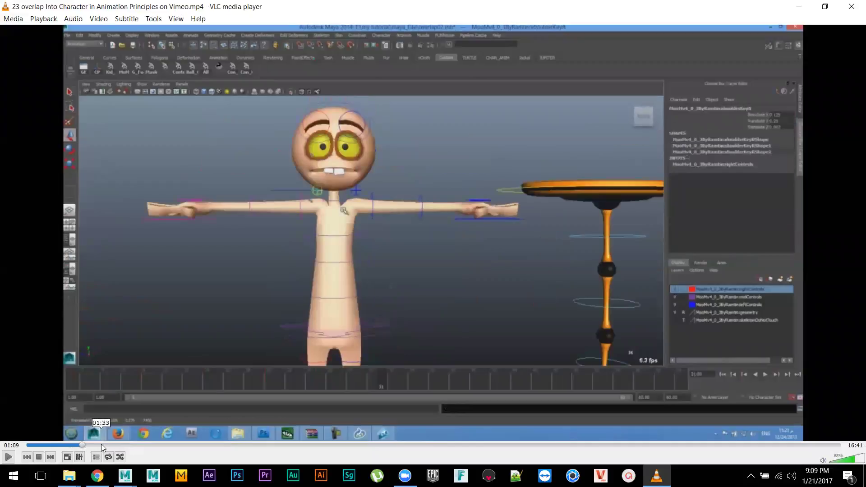
left_click(106, 446)
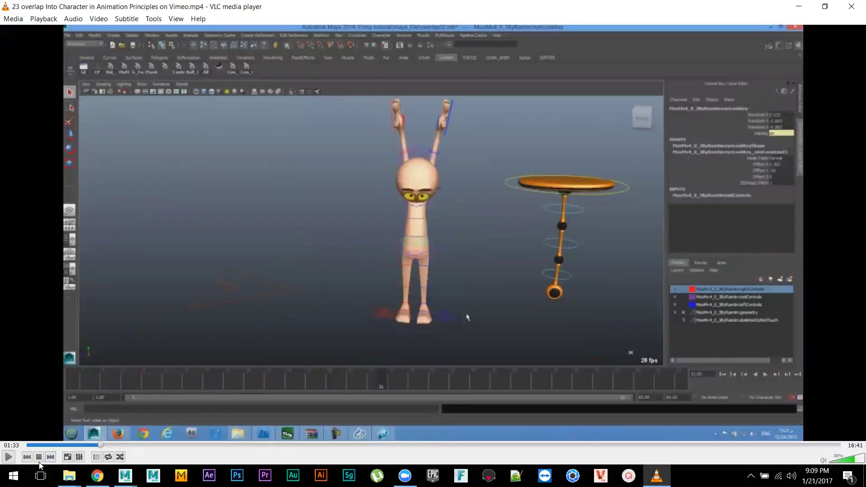
left_click(8, 457)
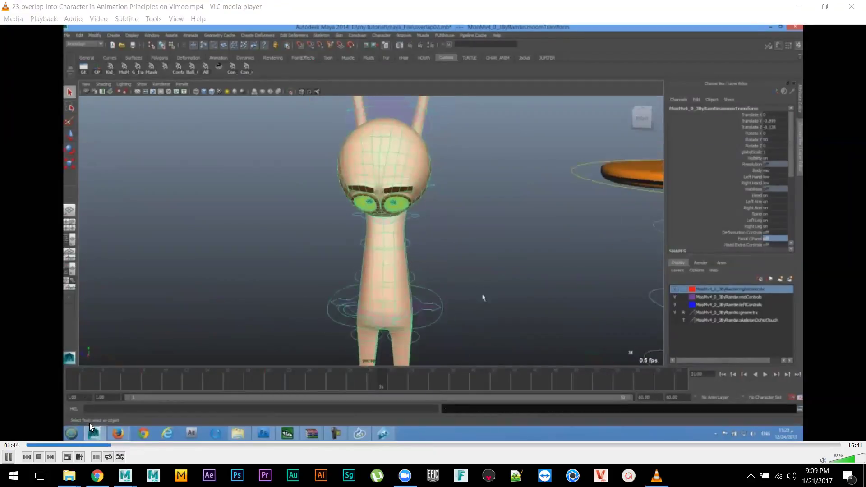
- Skip the tutorial ahead from 01:55 to 03:19 and pause it at 03:23
left_click(119, 445)
left_click(142, 445)
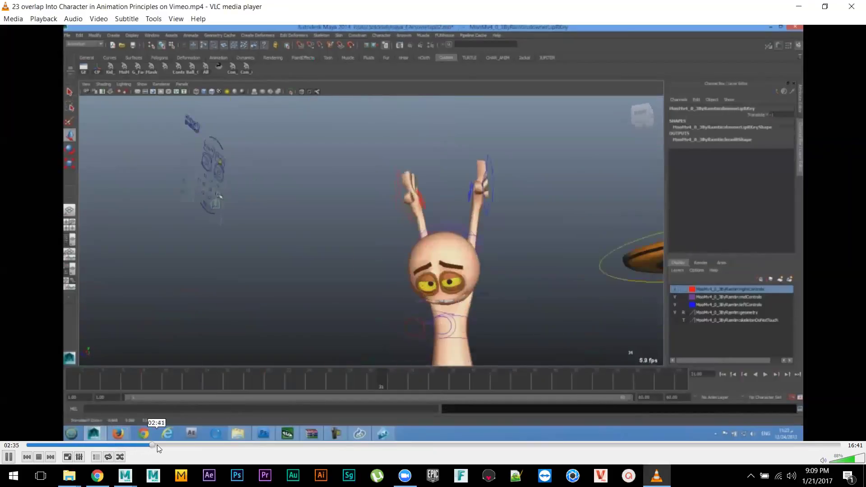
left_click(159, 445)
left_click(164, 446)
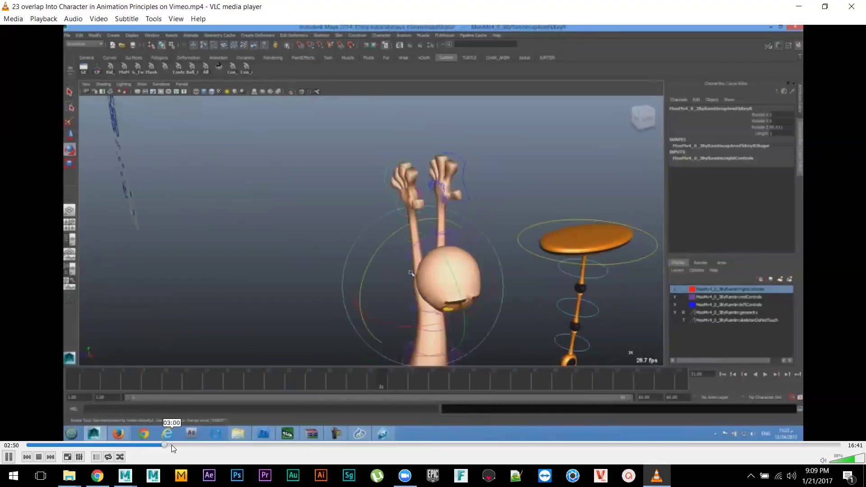
left_click(171, 445)
left_click(176, 445)
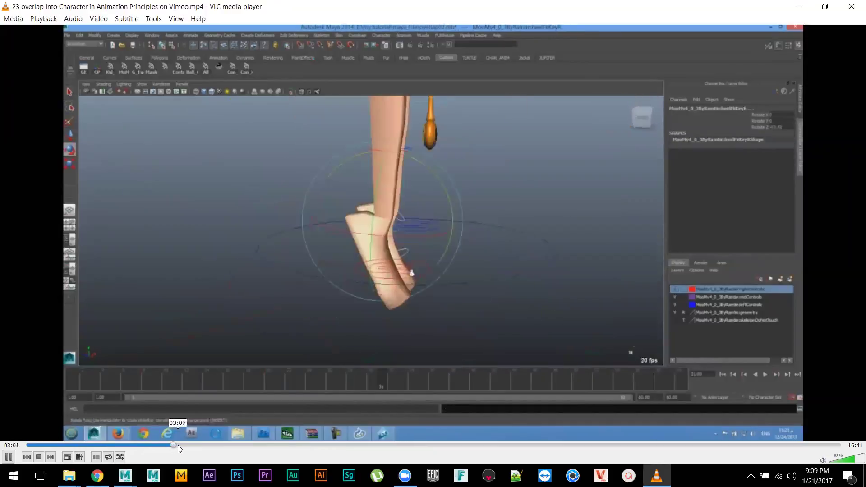
left_click(188, 446)
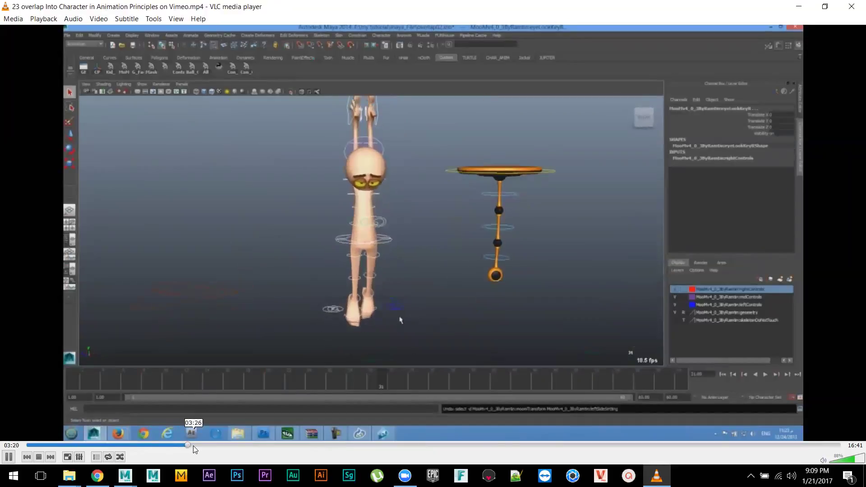
left_click(8, 457)
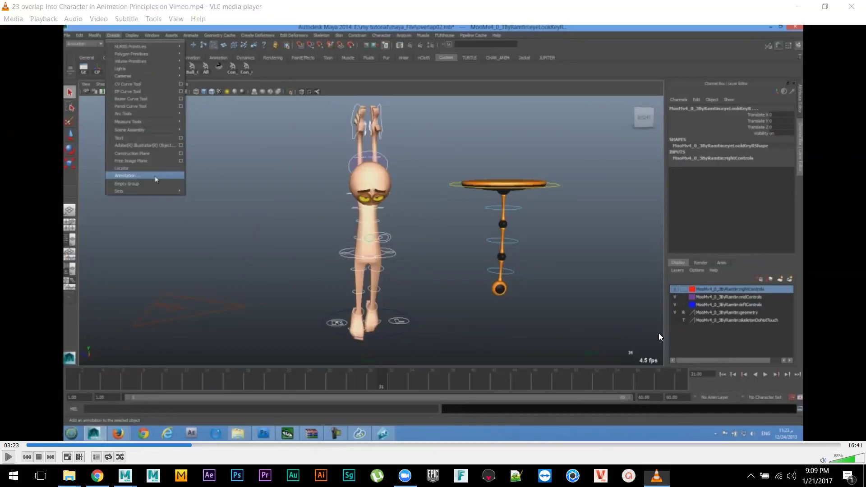
- Zoom in on the hips, select FKHip_L, then rotate FKRoot_M to swing the legs
mouse_move(131, 471)
left_click(180, 433)
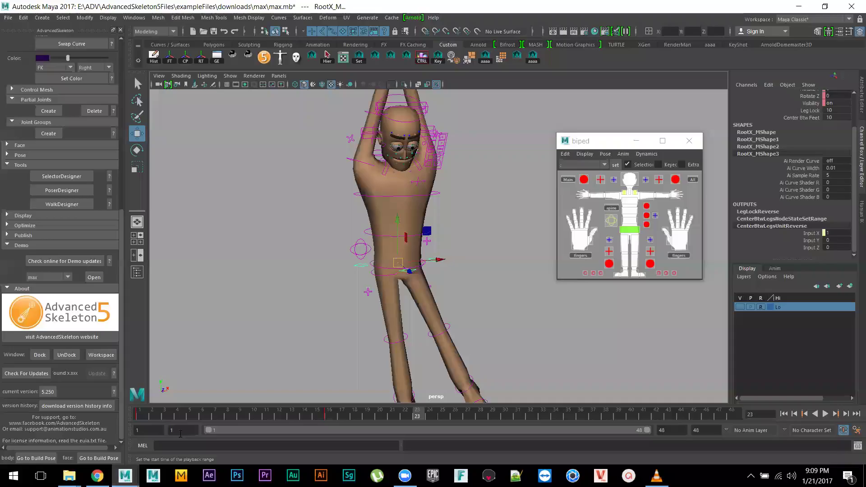
right_click_drag(464, 247, 552, 300, "alt")
right_click_drag(473, 267, 461, 256, "alt")
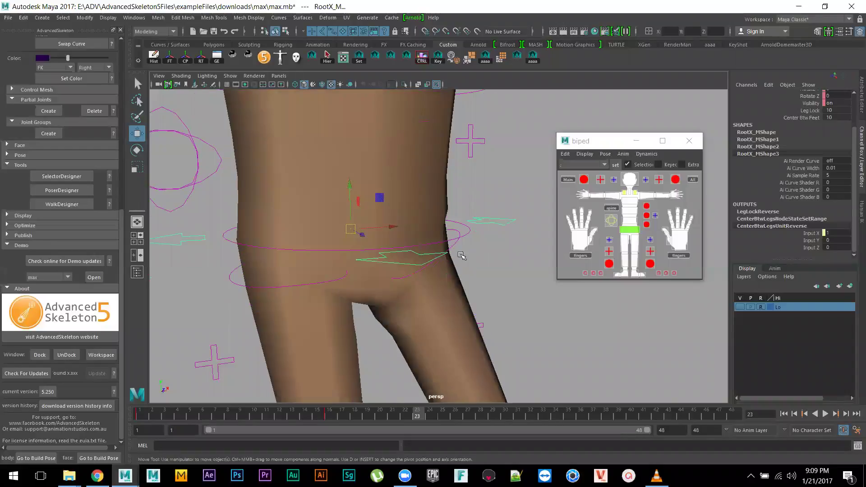
left_click(454, 246)
left_click_drag(528, 336, 485, 290, "alt")
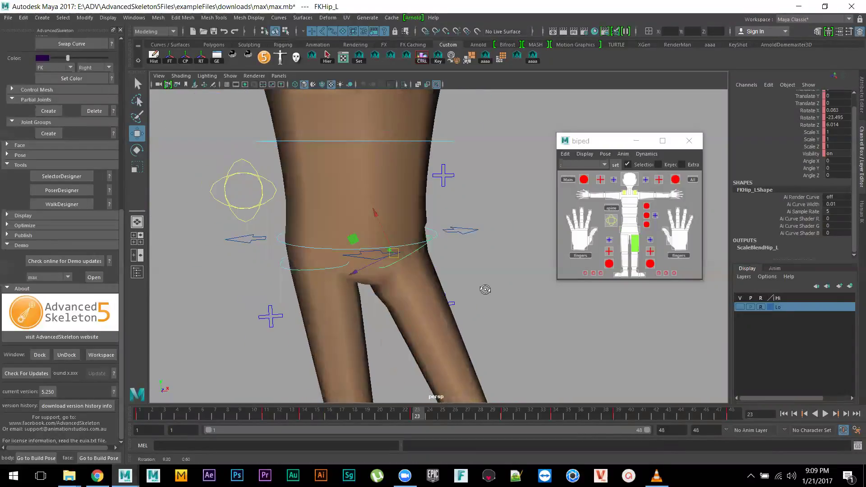
left_click(437, 233)
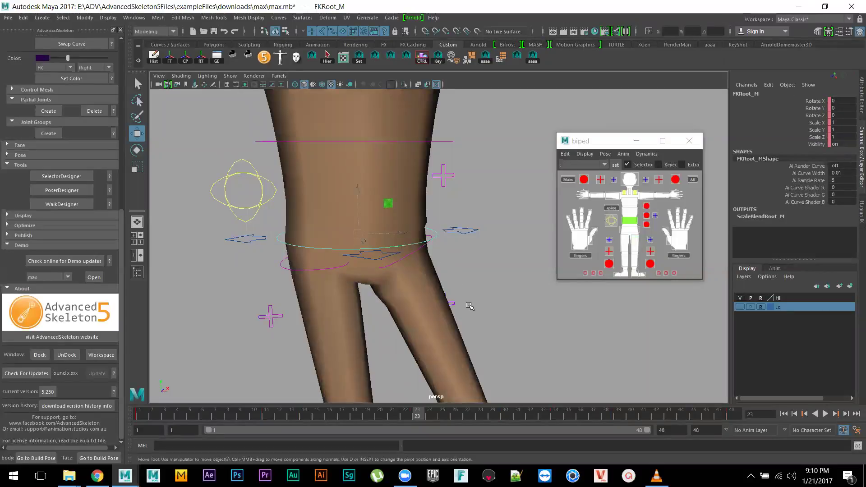
key("e")
left_click_drag(342, 198, 383, 220)
- Test-rotate and test-move RootX_M, undoing each change
left_click(458, 233)
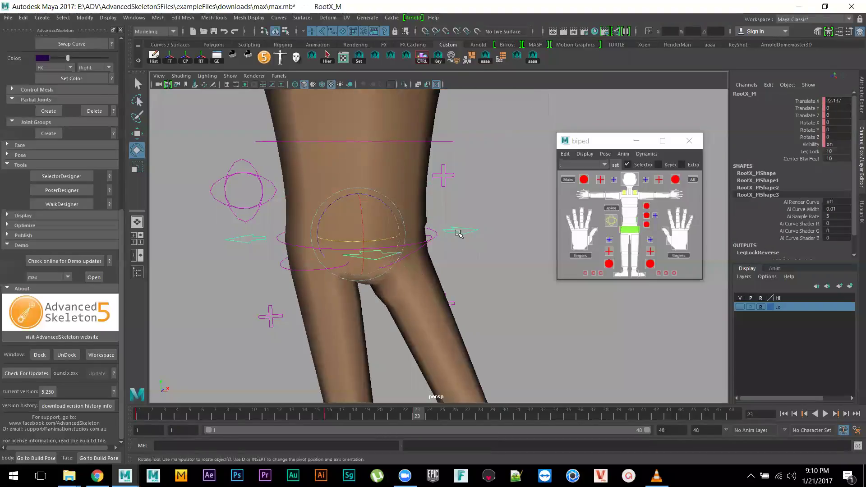
left_click_drag(338, 205, 346, 208)
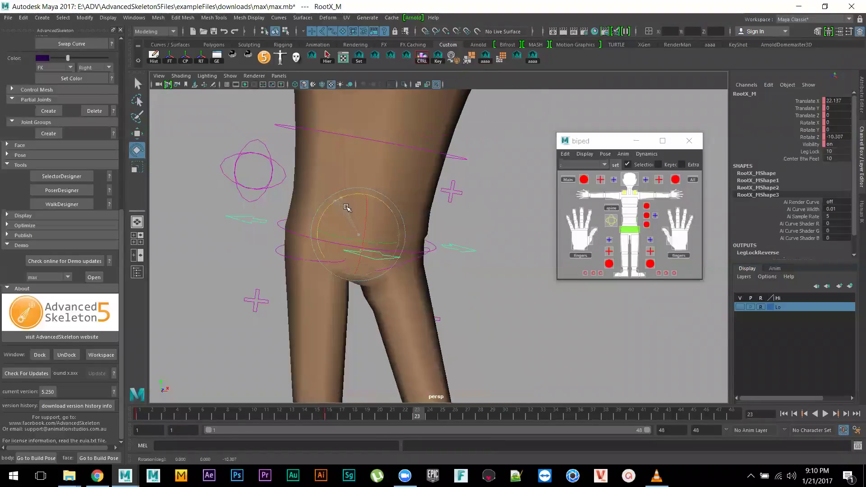
key("ctrl+z")
key("w")
left_click_drag(363, 236, 343, 240)
key("ctrl+z")
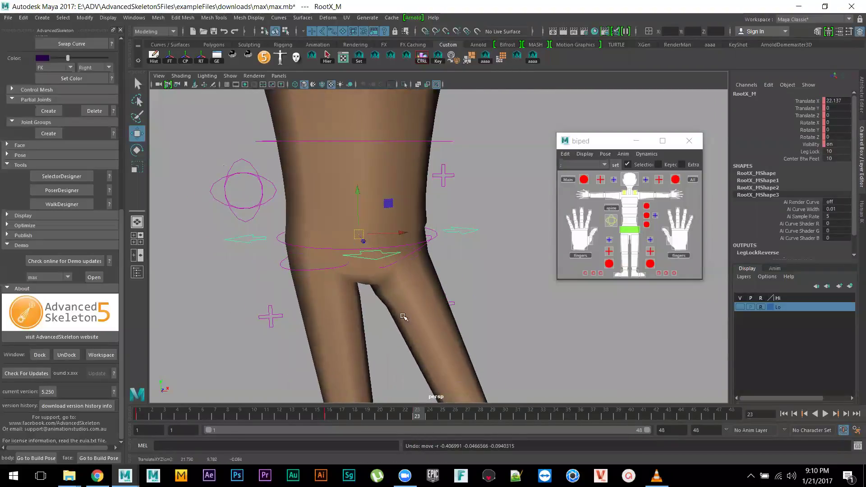
- Frame the whole character, then return to the VLC tutorial
scroll(274, 215, "down", 6)
middle_click_drag(354, 293, 354, 331, "alt")
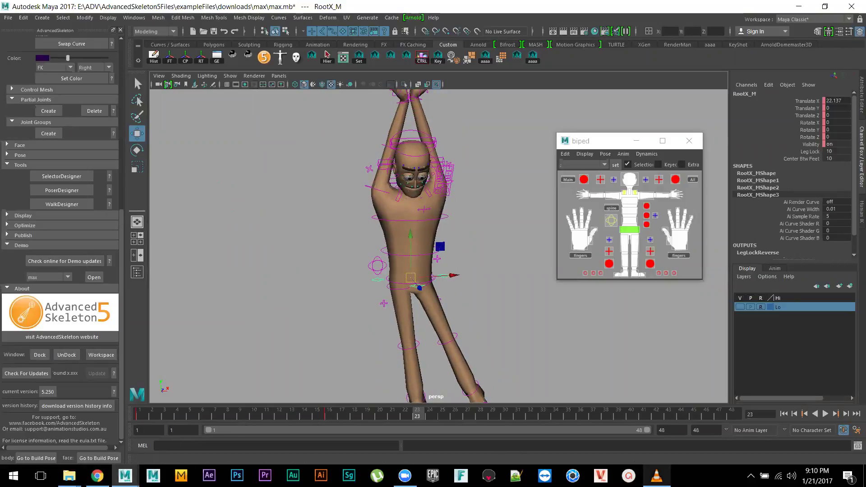
left_click(657, 475)
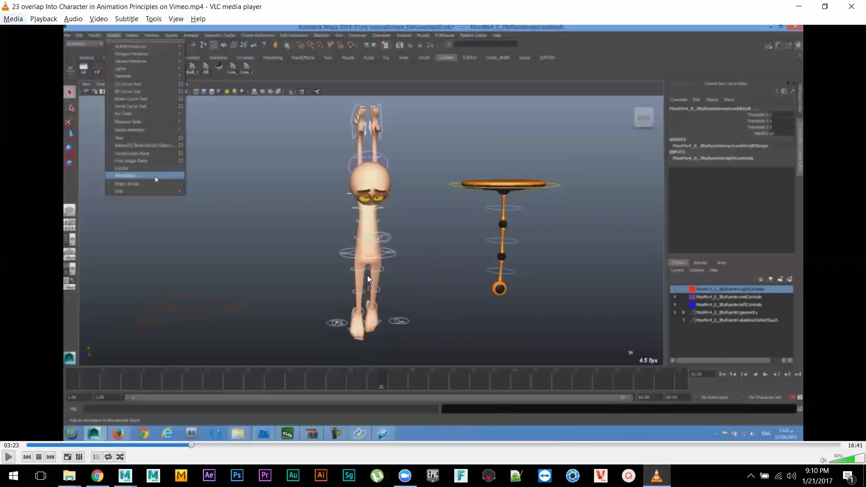
- Play the tutorial until 04:17, pause it, and switch back to the Maya 2017 window
left_click(10, 457)
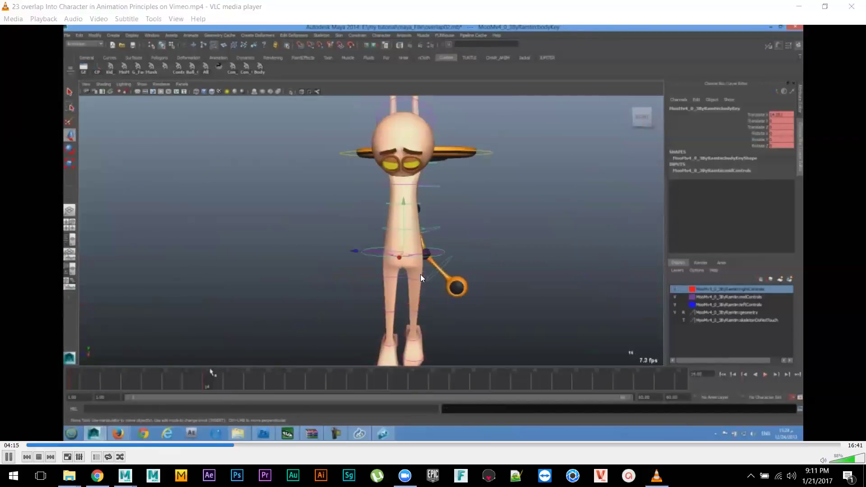
left_click(9, 457)
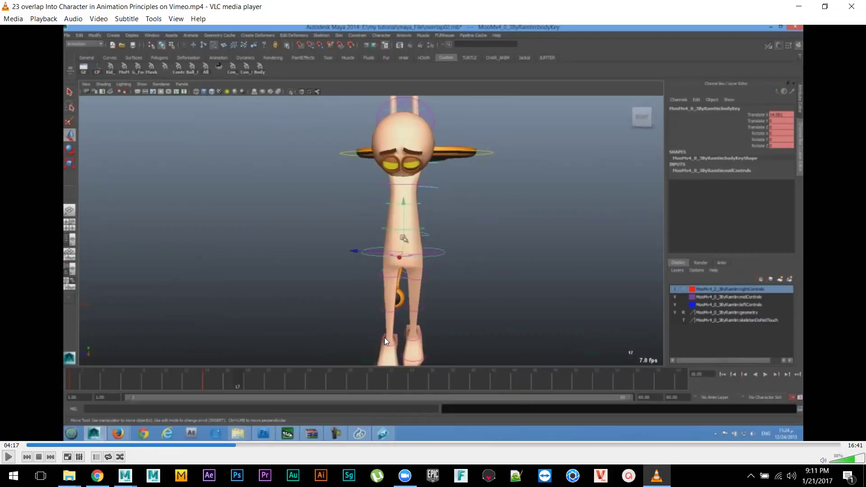
left_click(125, 476)
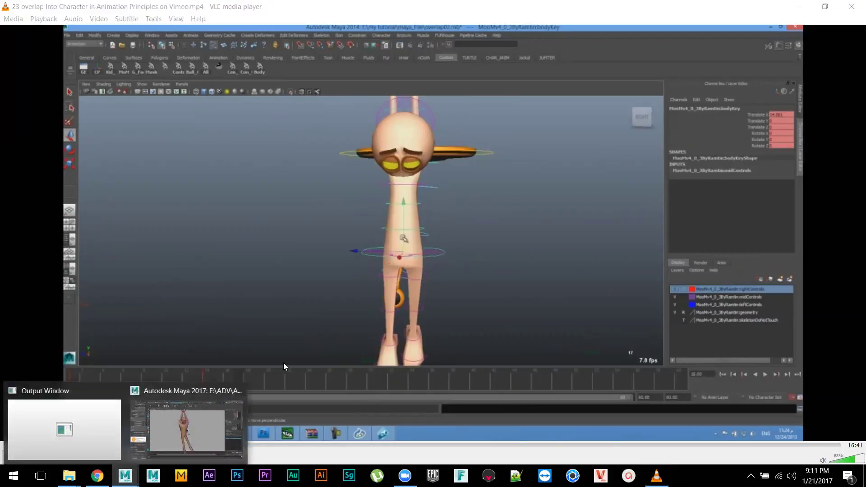
left_click(209, 423)
scroll(446, 252, "up", 5)
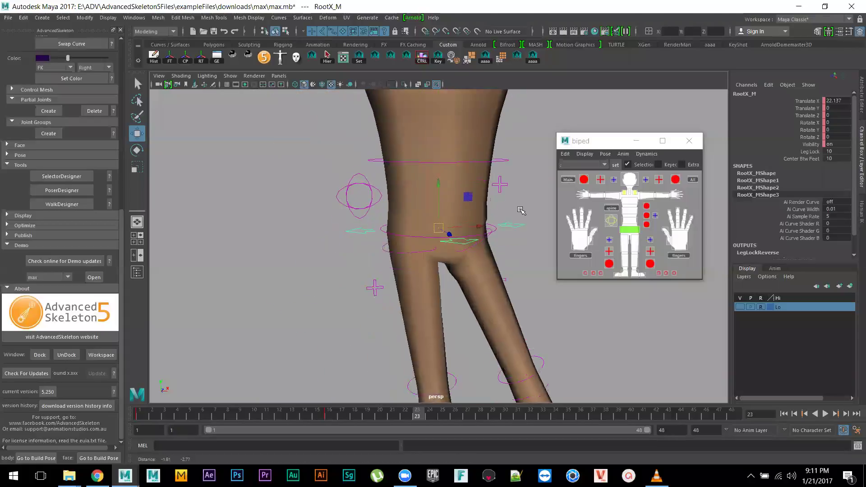
- Zoom on the hips, select FKRoot_M, then resume the tutorial in VLC
scroll(494, 304, "up", 2)
scroll(493, 294, "down", 3)
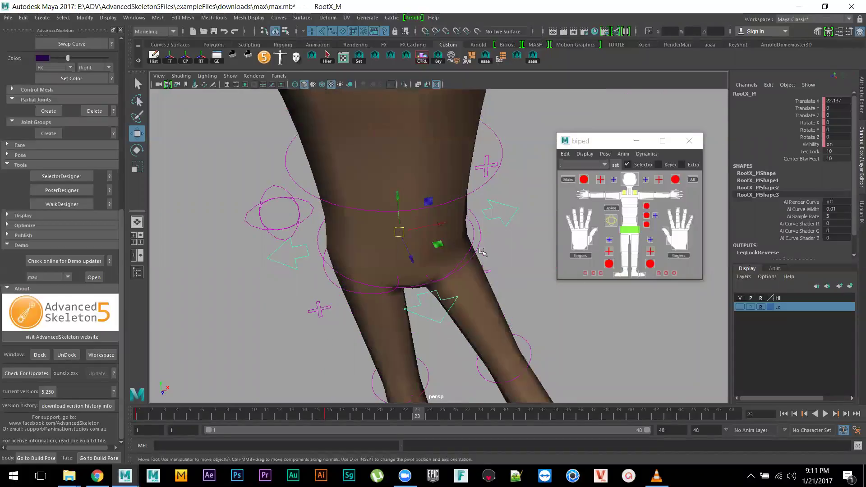
scroll(485, 232, "down", 1)
left_click(490, 224)
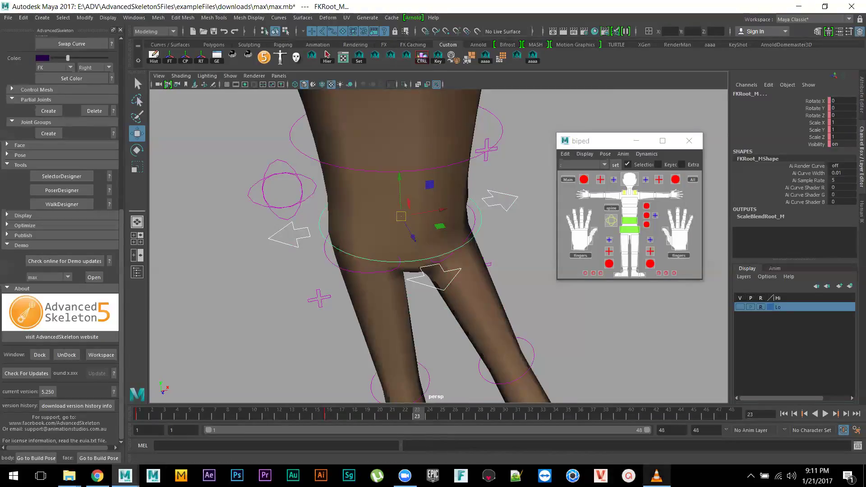
left_click(657, 476)
left_click(6, 458)
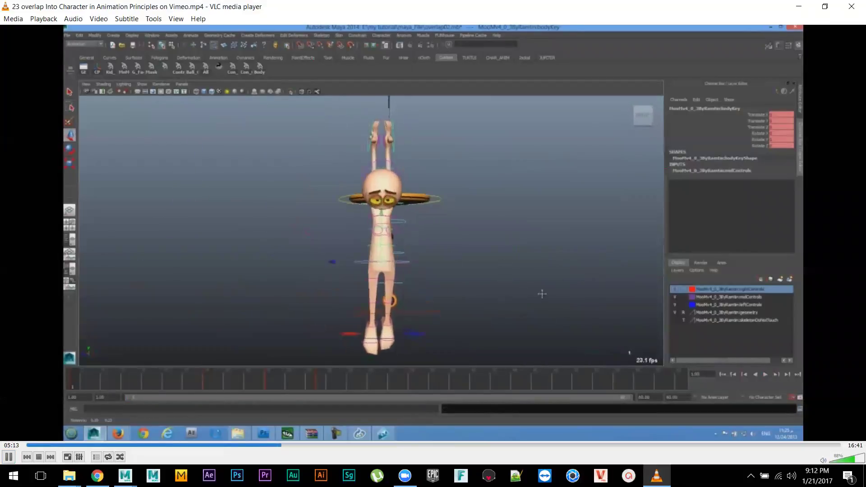
- Jump the tutorial ahead to about 05:44, pause at 05:52, and minimize VLC
left_click(289, 445)
left_click(305, 445)
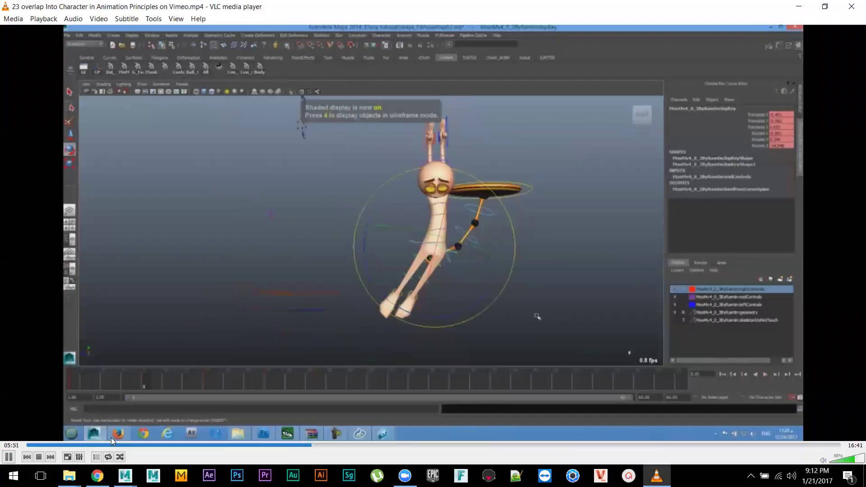
left_click(9, 457)
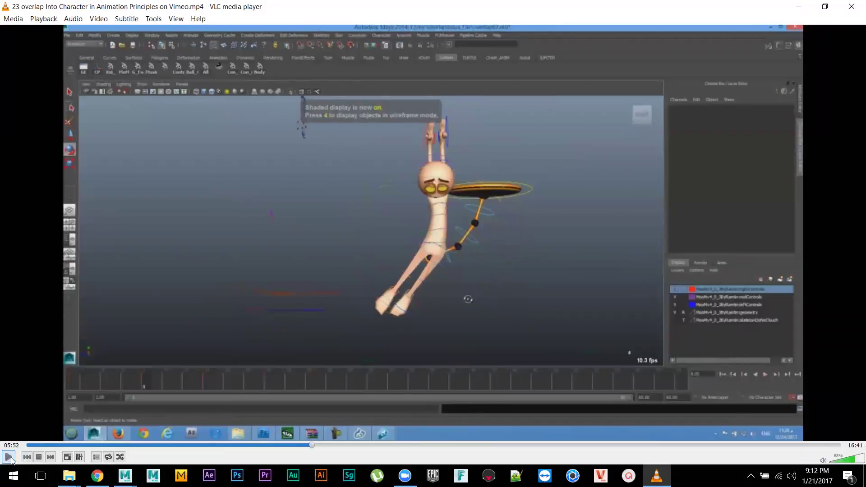
left_click(799, 6)
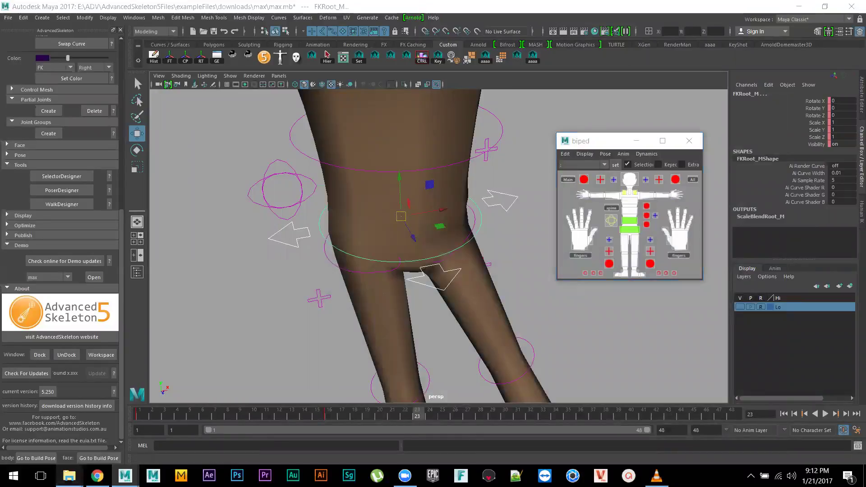
- Glance at the rig_alaa afifa folder, then return to Maya and frame the full character
mouse_move(69, 476)
left_click(64, 440)
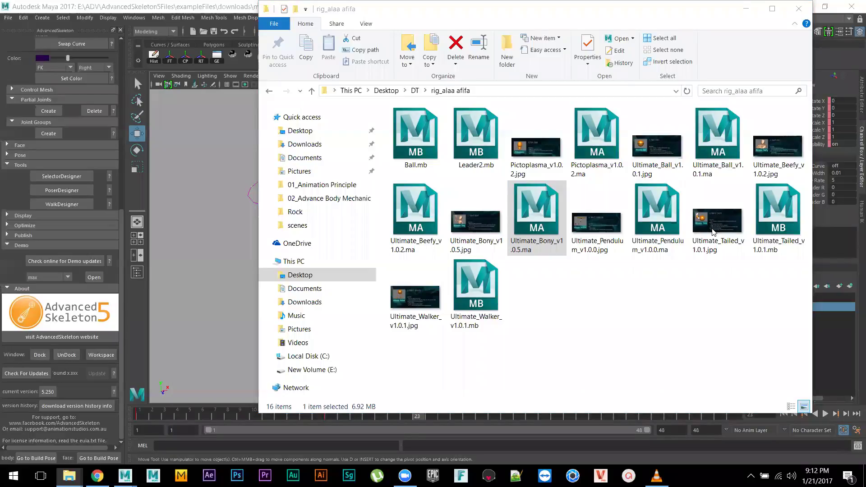
left_click(235, 262)
right_click_drag(479, 264, 304, 120, "alt")
left_click_drag(304, 120, 410, 236, "alt")
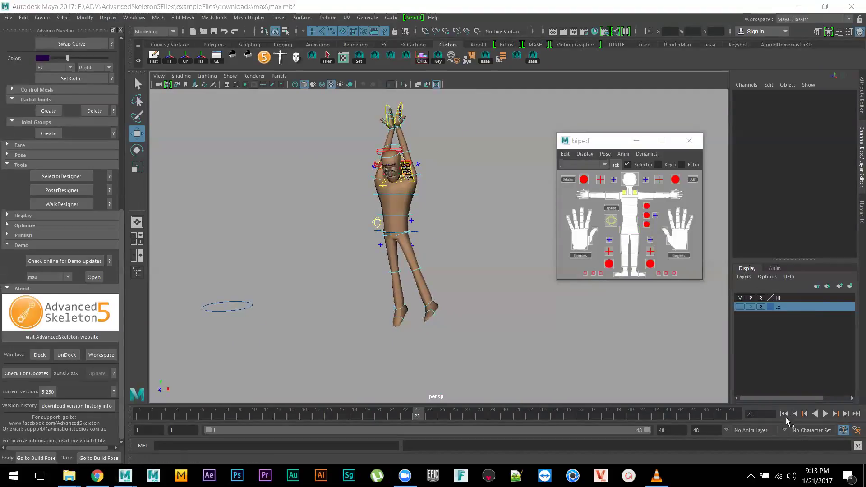
- Play the animation from the start, stopping at frame 42, and orbit to view the thighs
left_click(786, 415)
left_click(826, 414)
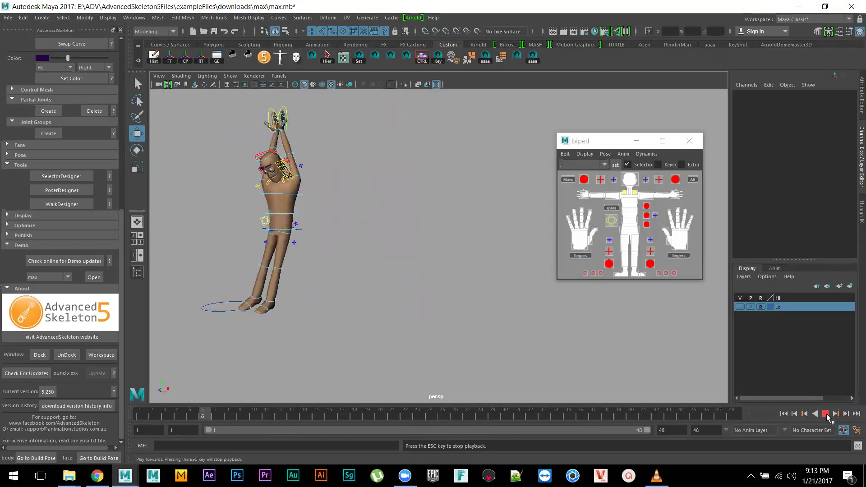
left_click(826, 414)
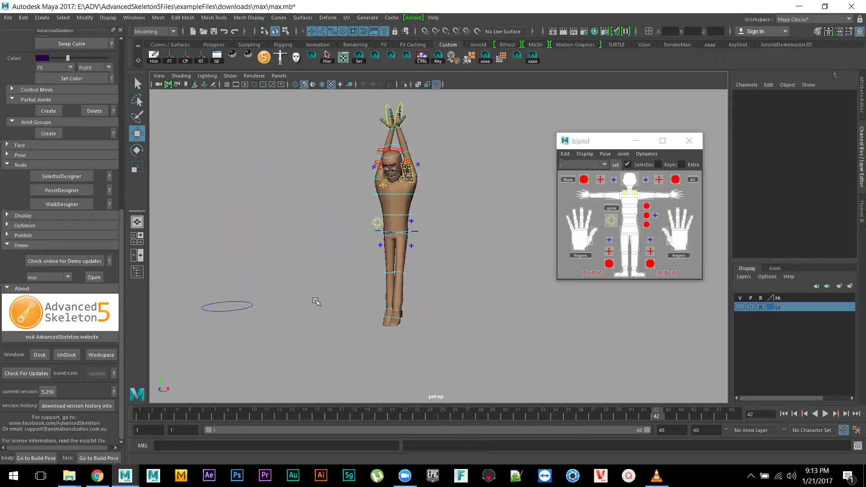
scroll(399, 335, "up", 5)
scroll(398, 334, "up", 3)
left_click_drag(497, 283, 342, 191, "alt")
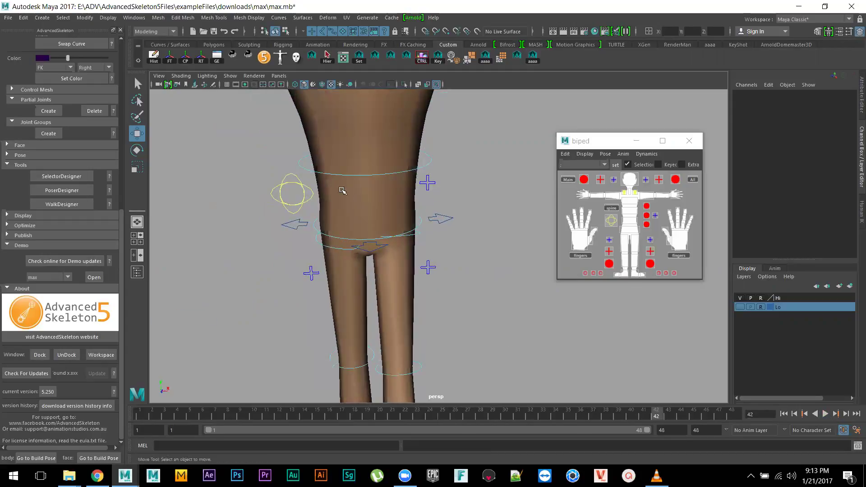
- Test-rotate HipSwinger_M and undo it, then try rotating RootX_M
left_click(301, 194)
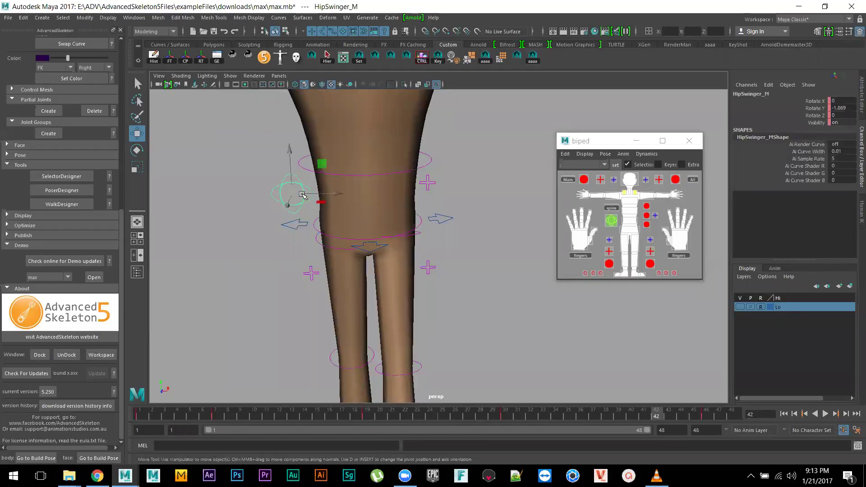
key("e")
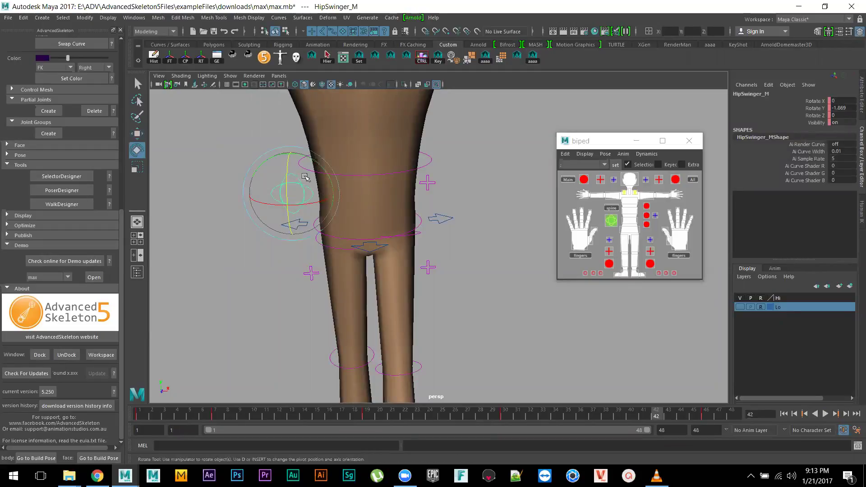
mouse_move(321, 168)
left_mouse_down()
mouse_move(329, 185)
mouse_move(303, 161)
mouse_move(323, 176)
left_mouse_up()
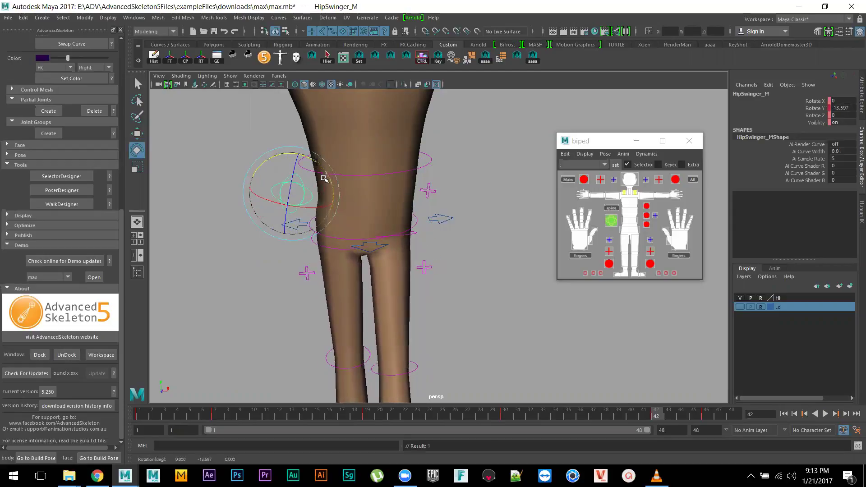
key("ctrl+z")
left_click(441, 220)
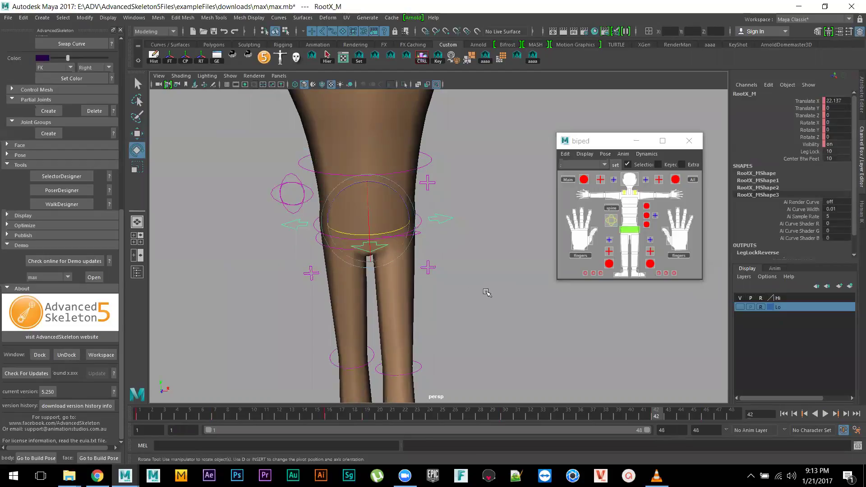
key("f")
mouse_move(395, 203)
left_mouse_down()
mouse_move(408, 204)
mouse_move(397, 204)
left_mouse_up()
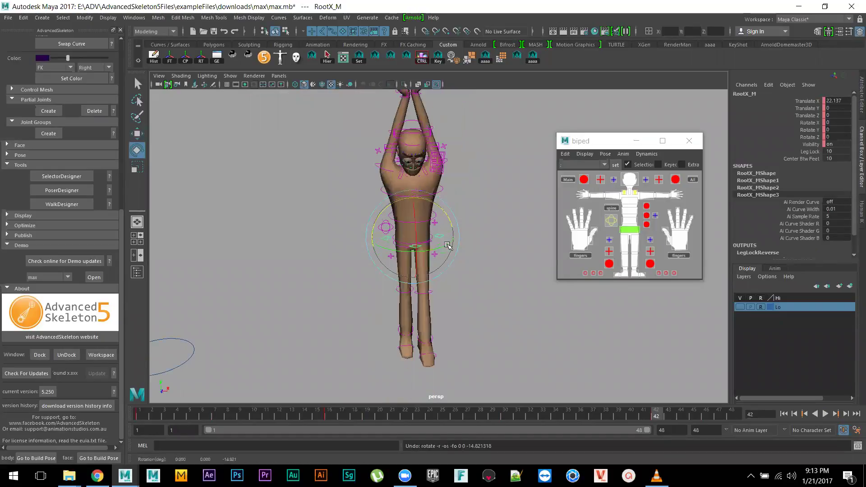
- Swing the upper body with FKRoot_M, then undo back to the upright pose
scroll(455, 261, "up", 3)
left_click(455, 260)
left_click(429, 233)
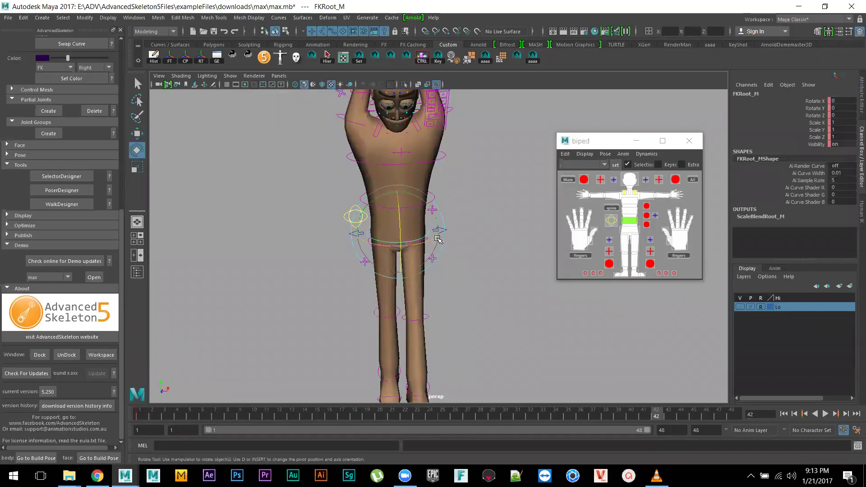
left_click_drag(386, 198, 393, 211)
key("ctrl+z")
key("ctrl+z")
key("ctrl+z")
key("ctrl+z")
key("ctrl+z")
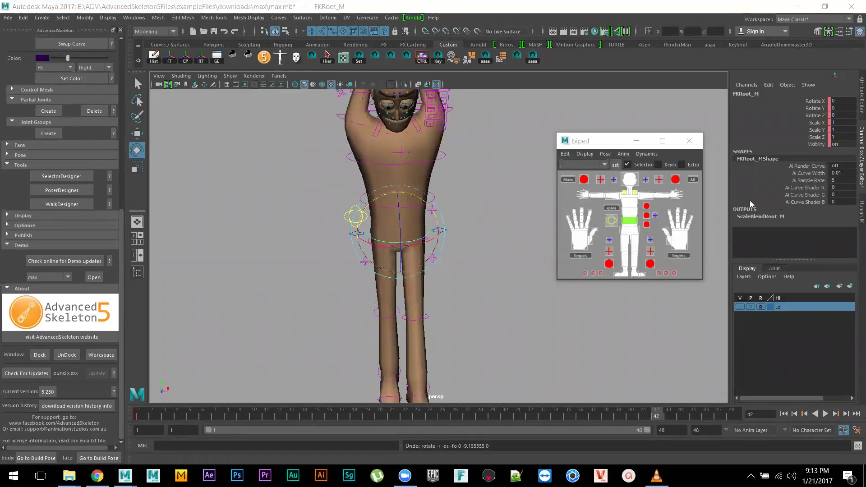
- Switch to the Move tool, select the Main controller and review its Vis channels
mouse_move(447, 281)
left_mouse_down("alt")
mouse_move(458, 283)
mouse_move(453, 267)
left_mouse_up("alt")
key("w")
left_click_drag(484, 327, 435, 317, "alt")
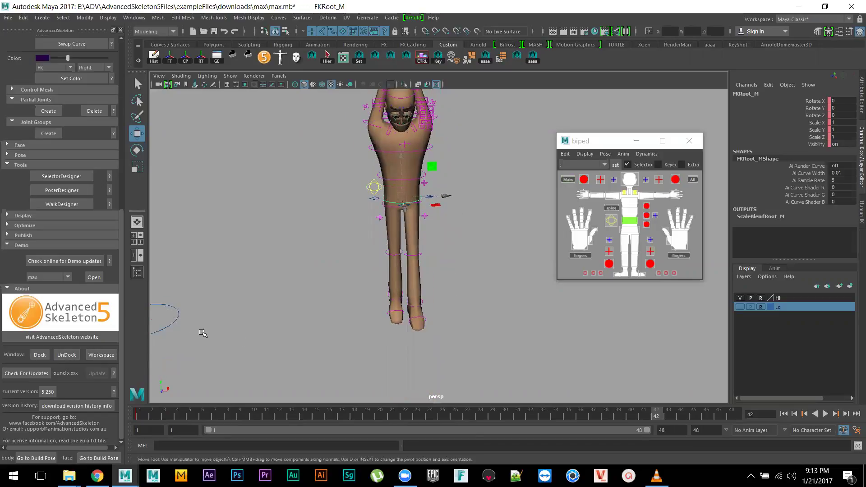
left_click_drag(203, 333, 174, 322)
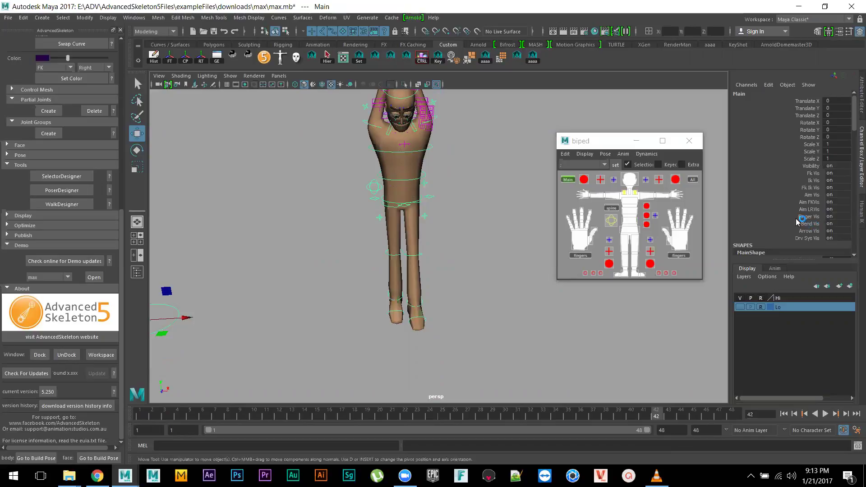
scroll(798, 221, "down", 1)
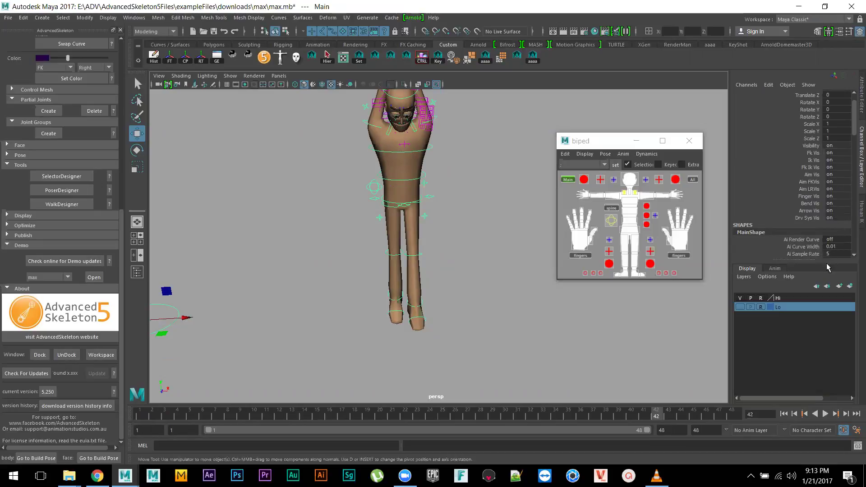
scroll(799, 209, "up", 1)
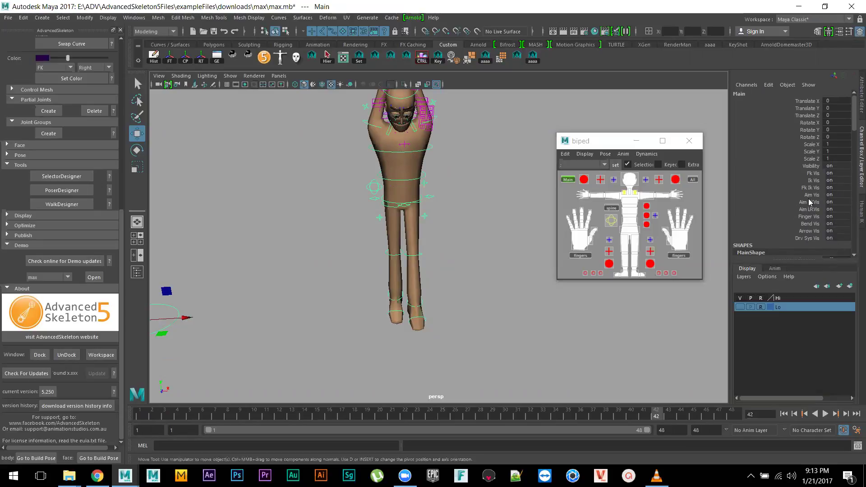
scroll(810, 203, "down", 1)
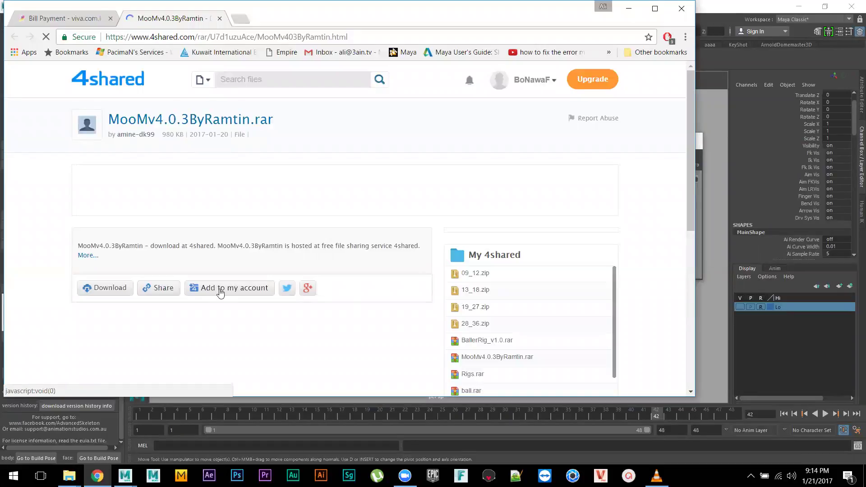
- Start the MooMv4.0.3ByRamtin.rar download, closing the search popup and choosing FREE DOWNLOAD
left_click(111, 289)
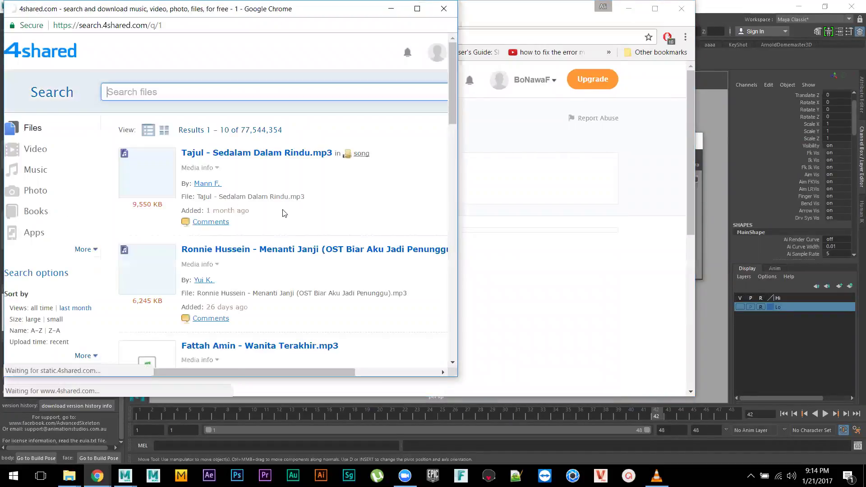
scroll(298, 189, "down", 10)
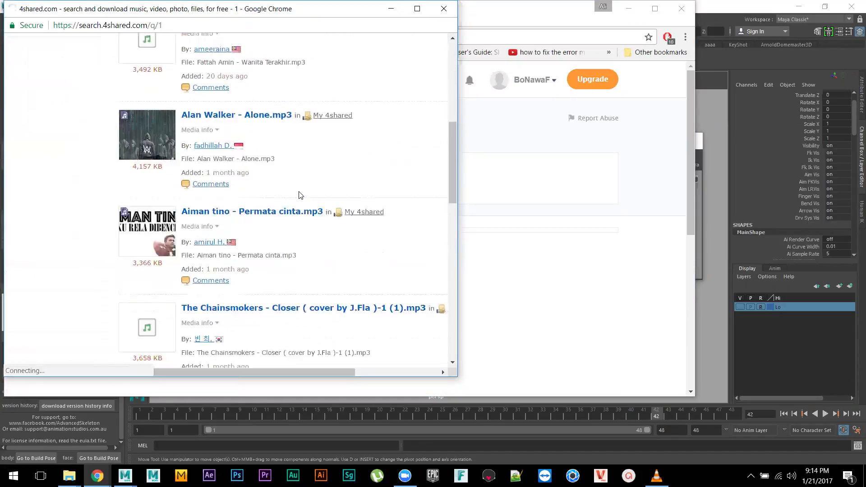
scroll(300, 195, "down", 4)
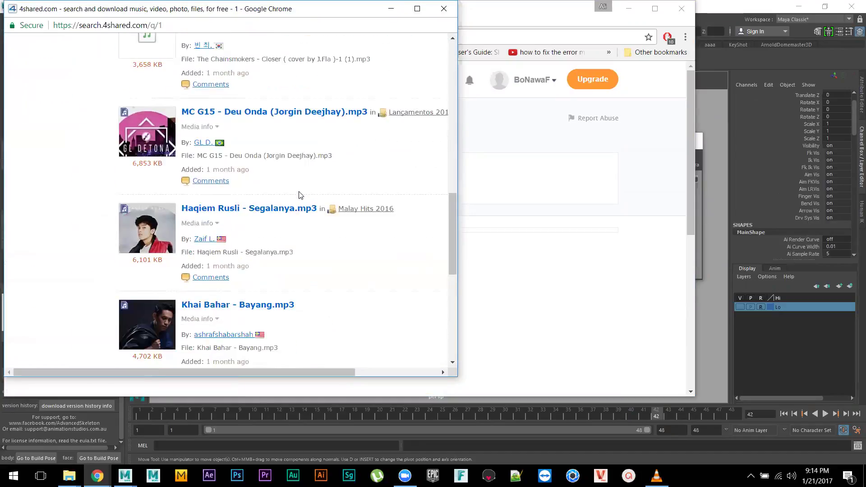
left_click(444, 8)
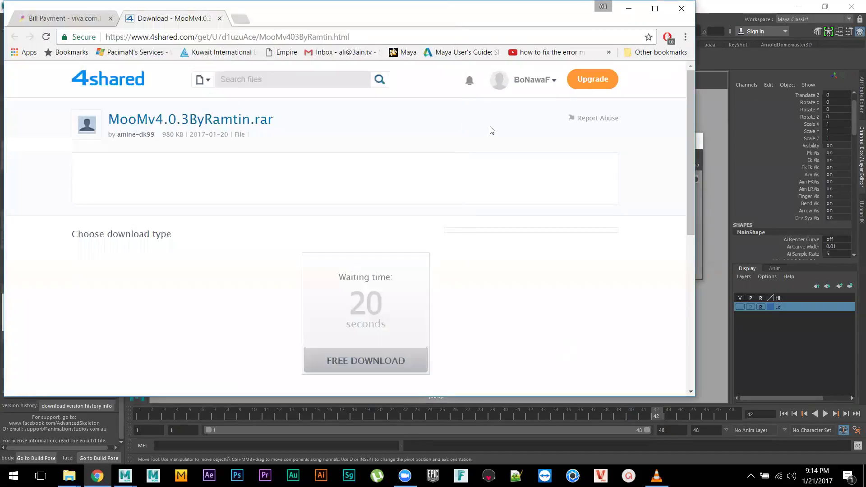
left_click(390, 360)
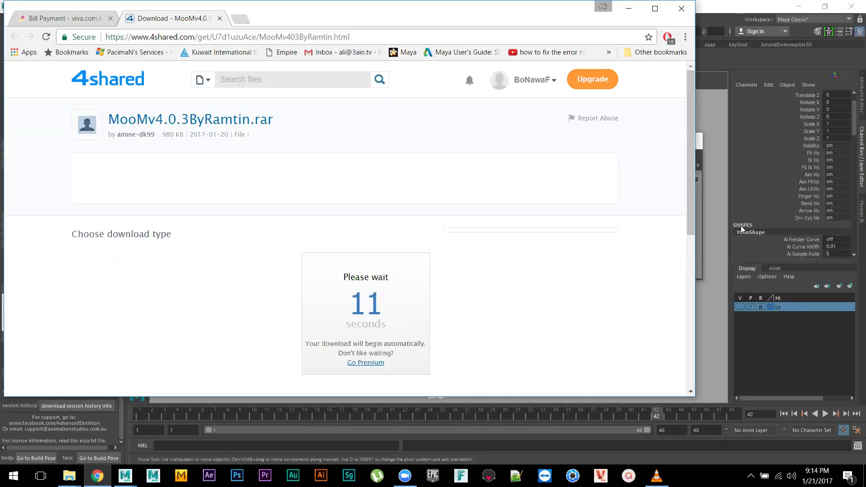
mouse_move(69, 476)
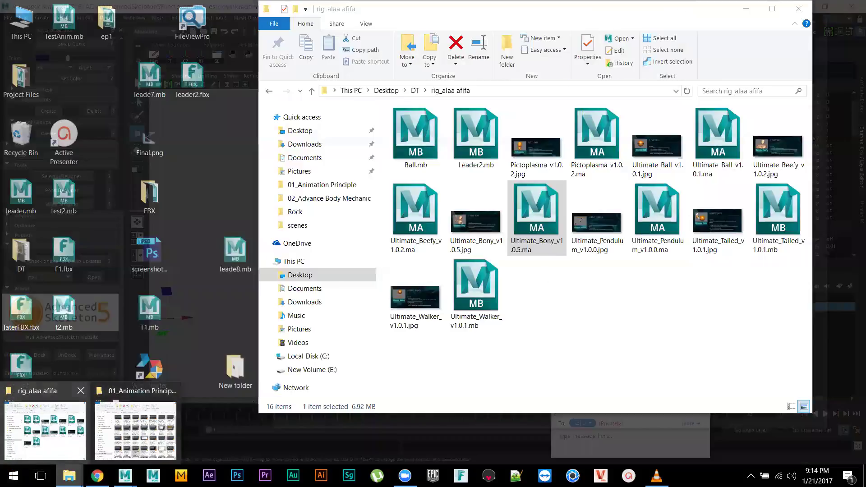
- Browse File Explorer to the E: drive and open the downloaded archive in WinRAR
right_click(69, 476)
left_click(53, 425)
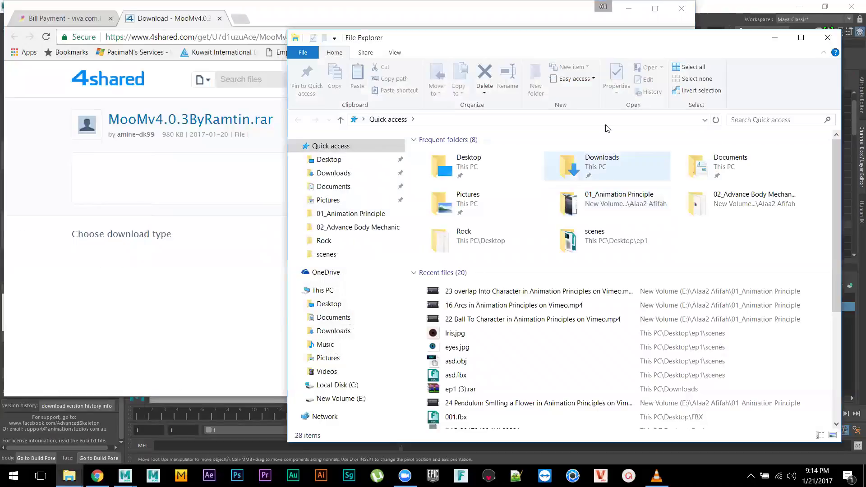
left_click(323, 291)
double_click(483, 297)
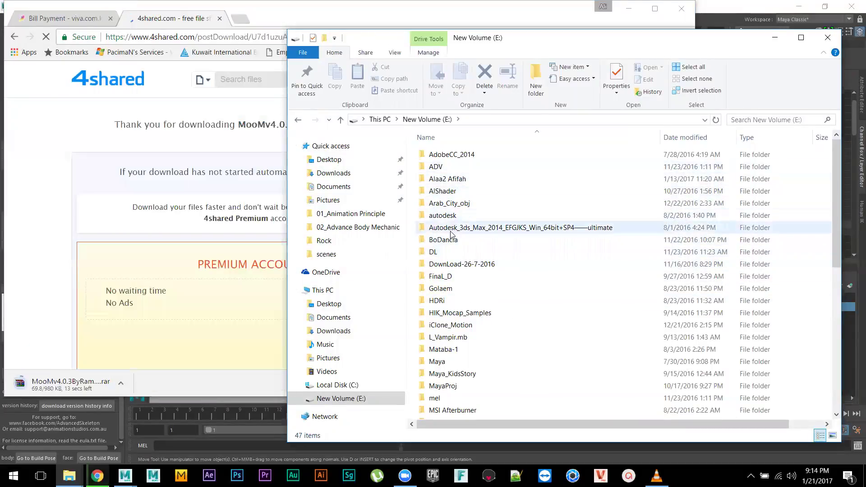
left_click(61, 384)
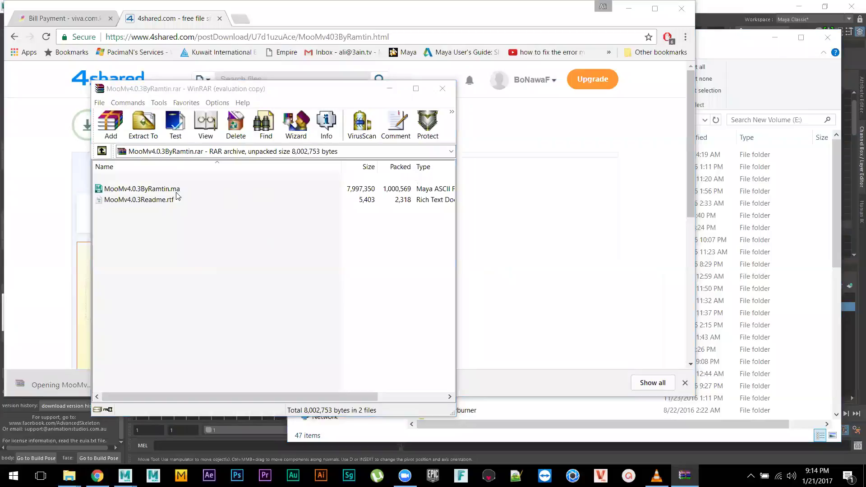
left_click(330, 257)
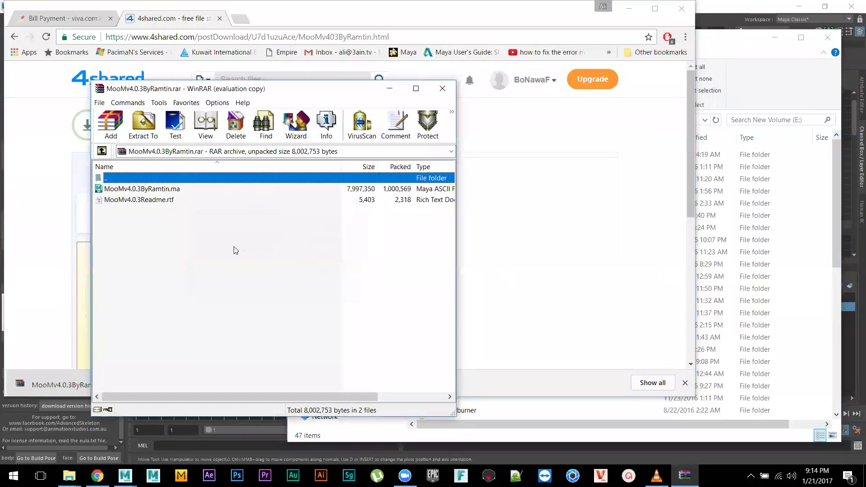
- Read MooMv4.0.3Readme.rtf, extract MooMv4.0.3ByRamtin.ma to the Desktop, and close WinRAR
double_click(145, 200)
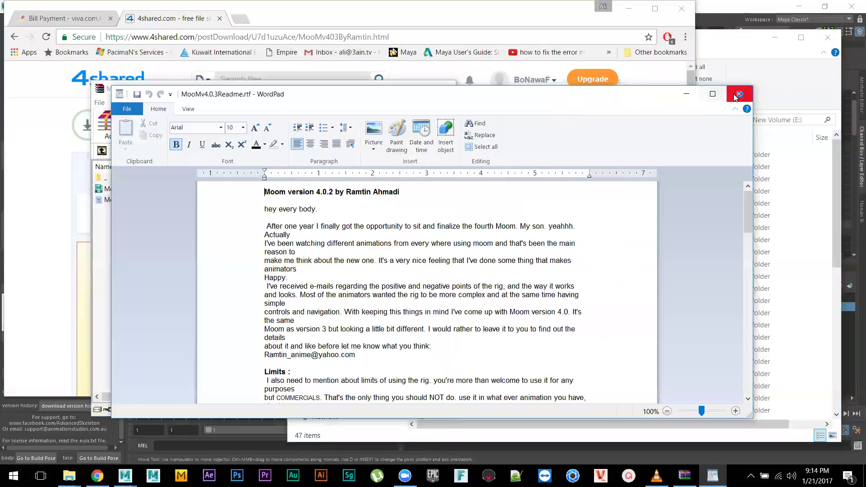
left_click(734, 98)
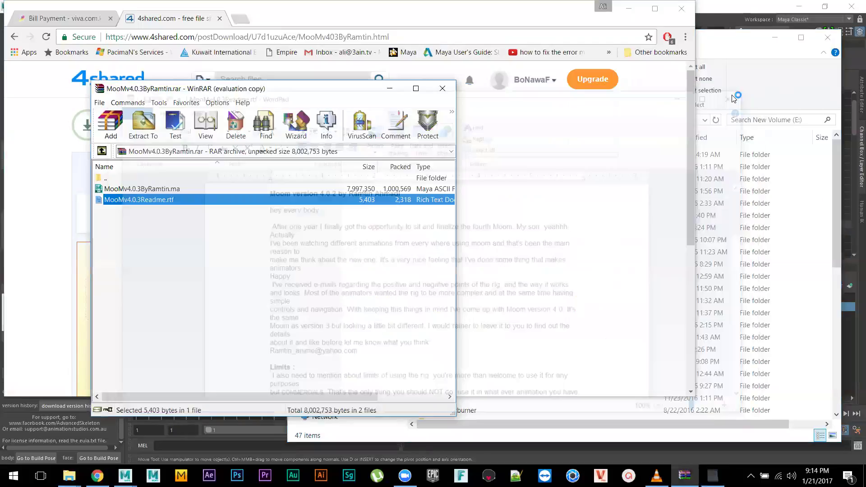
left_click(154, 188)
left_click(143, 126)
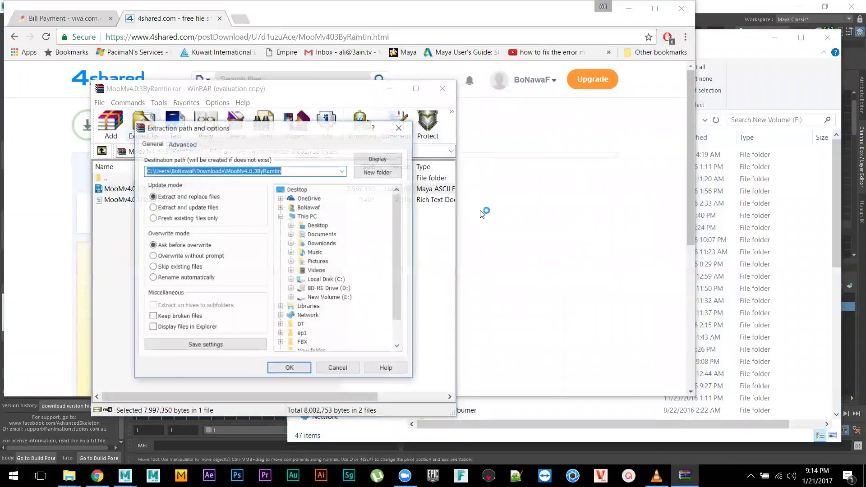
left_click(300, 190)
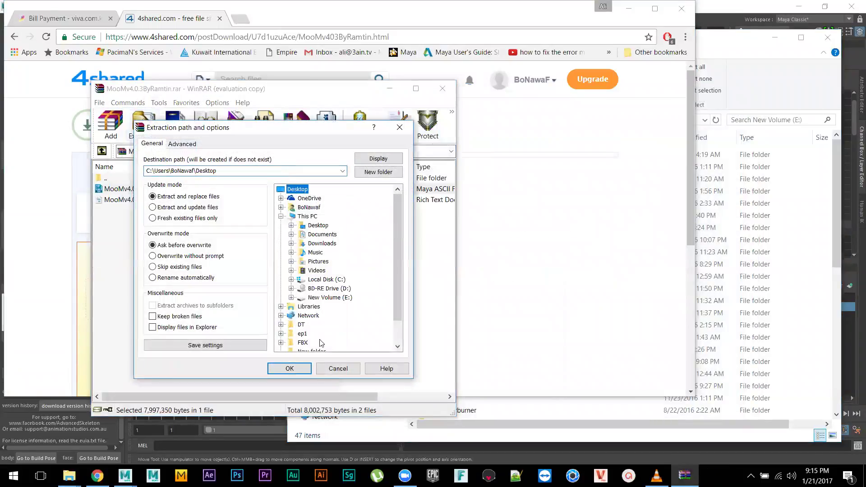
left_click(301, 370)
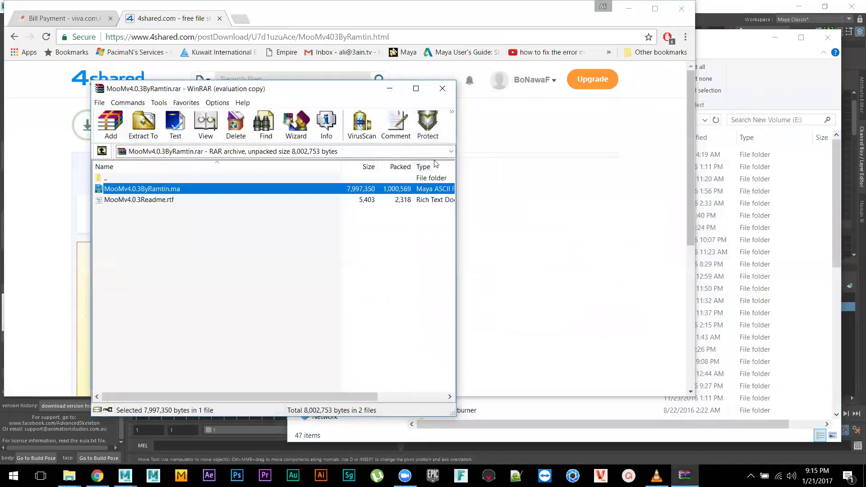
left_click(442, 89)
- Deselect the rig, then load Desktop/MooMv4.0.3ByRamtin.ma, choosing Don't Save for max.mb
left_click(256, 418)
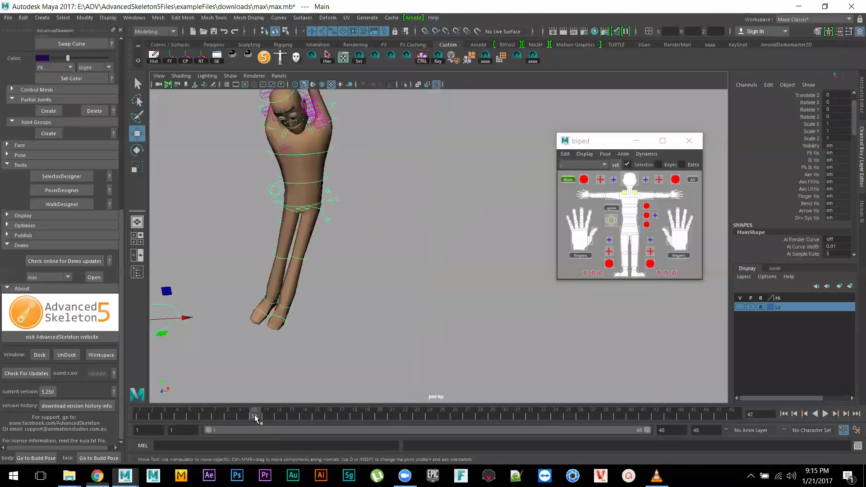
left_click(352, 325)
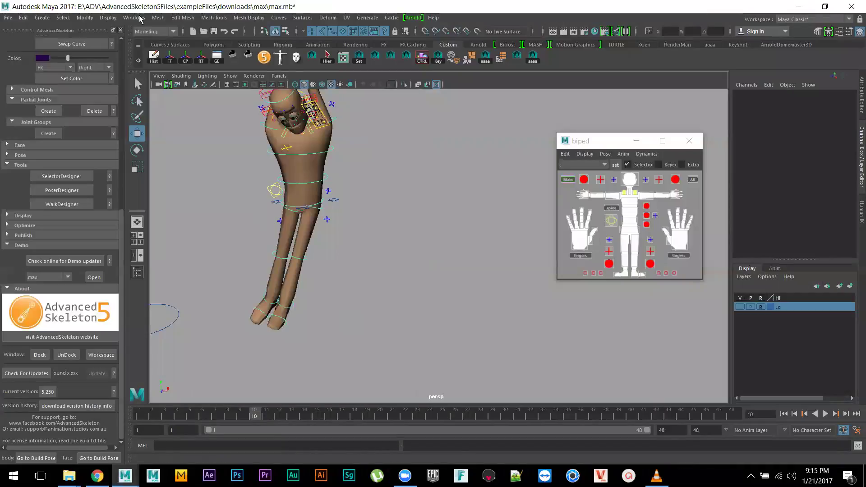
left_click(204, 32)
left_click(156, 147)
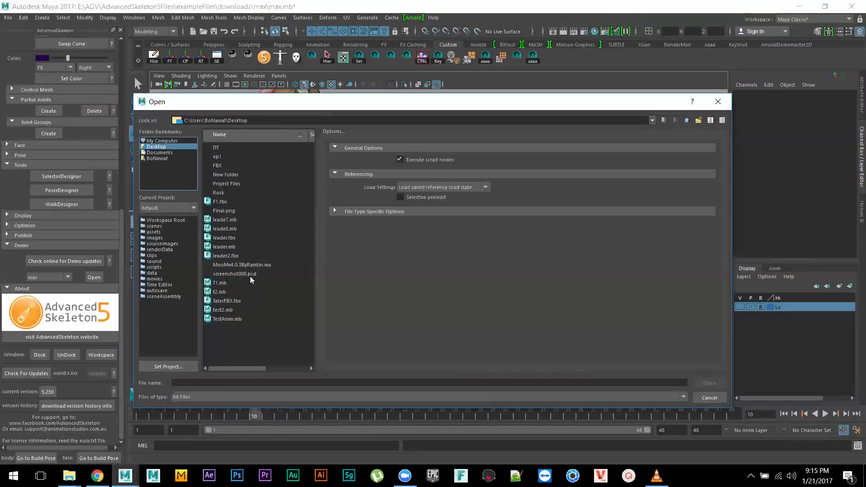
double_click(230, 265)
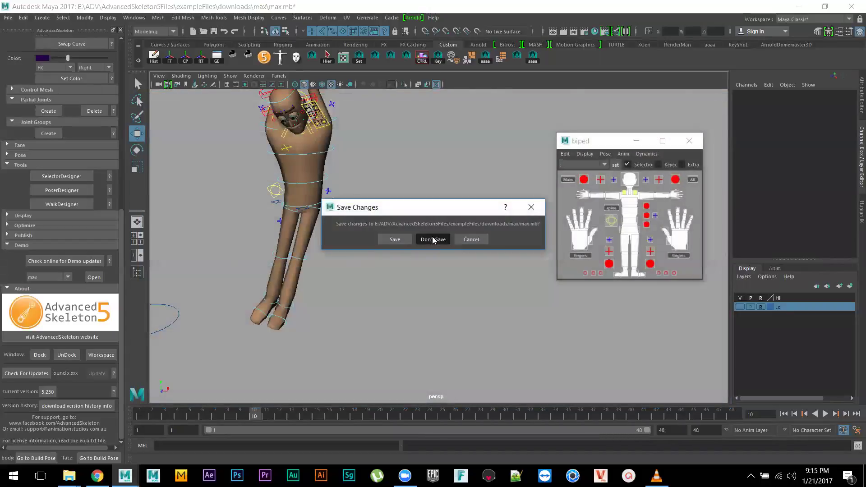
left_click(434, 239)
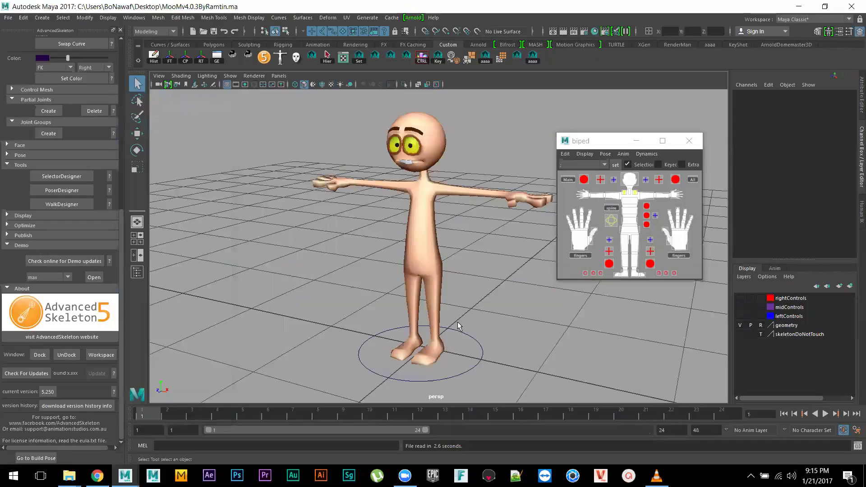
- Close the biped picker, select Moom's foot control and set Visibilities off
left_click(689, 141)
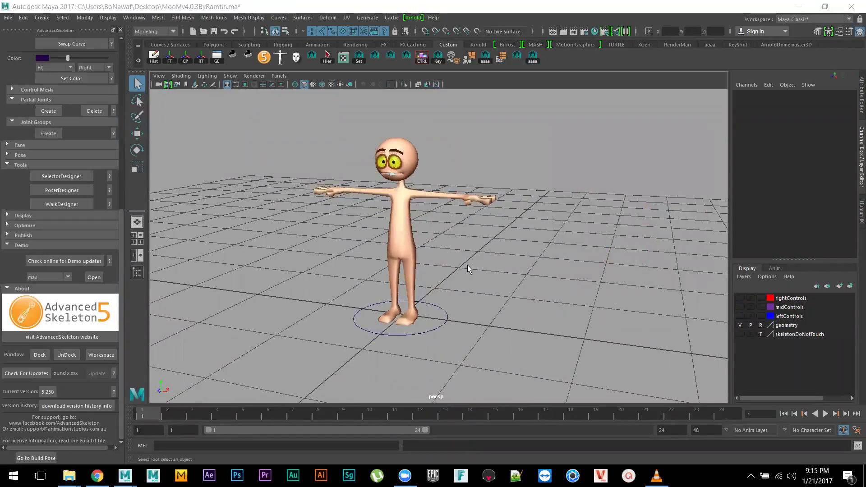
left_click_drag(469, 266, 462, 259, "alt")
left_click(425, 336)
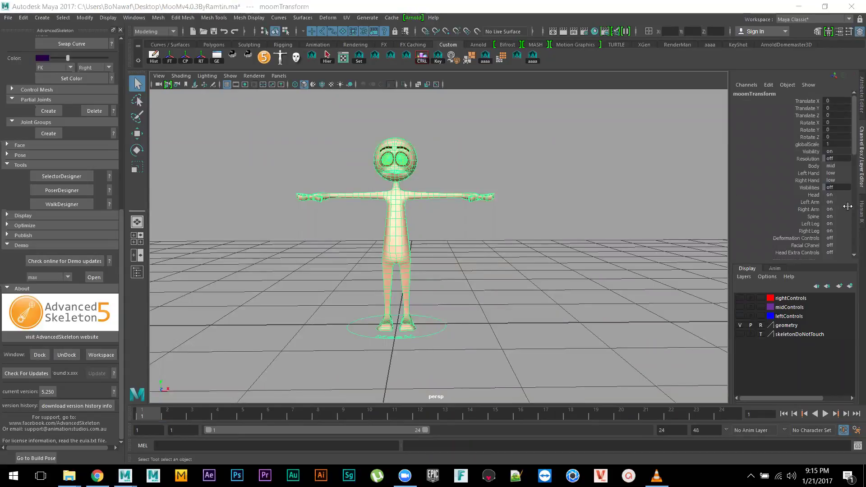
middle_click_drag(834, 185, 841, 174)
- Turn Deformation Controls on; try Facial CPanel and Head Extra Controls, then set both back off
scroll(833, 193, "down", 2)
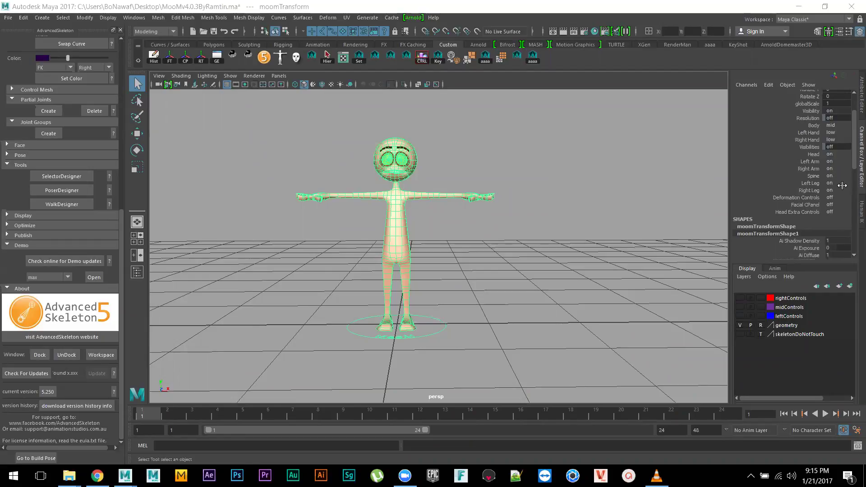
left_click(841, 198)
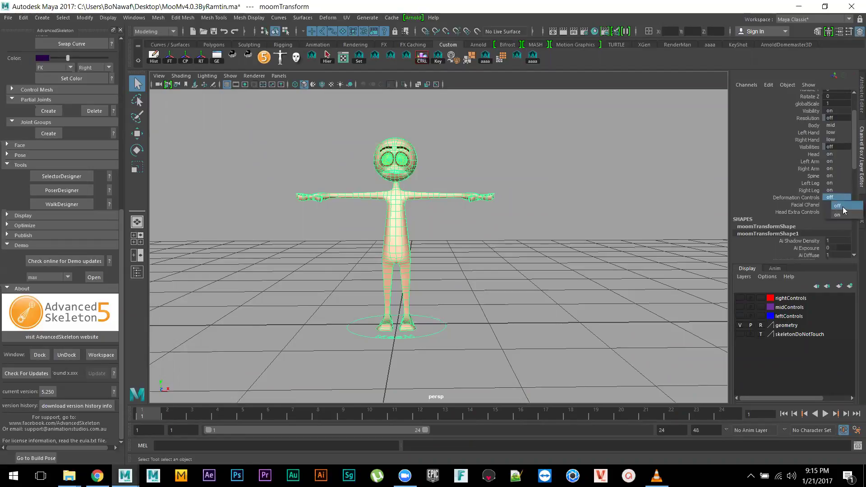
left_click(843, 212)
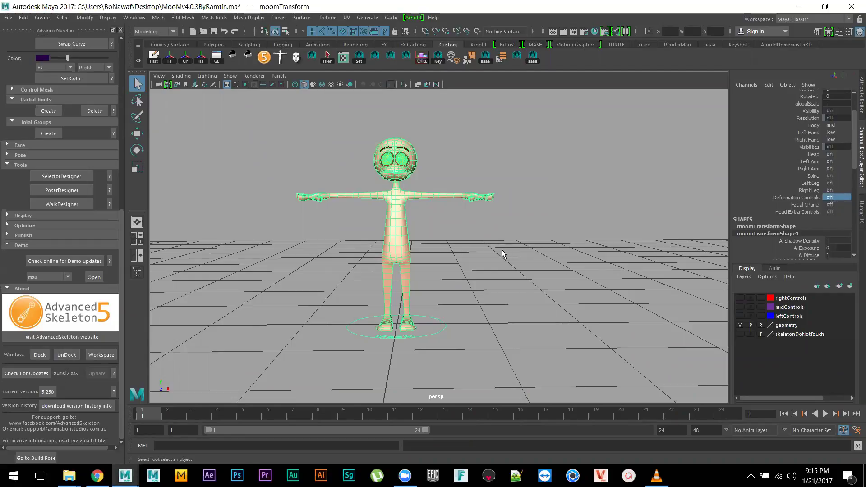
left_click(847, 204)
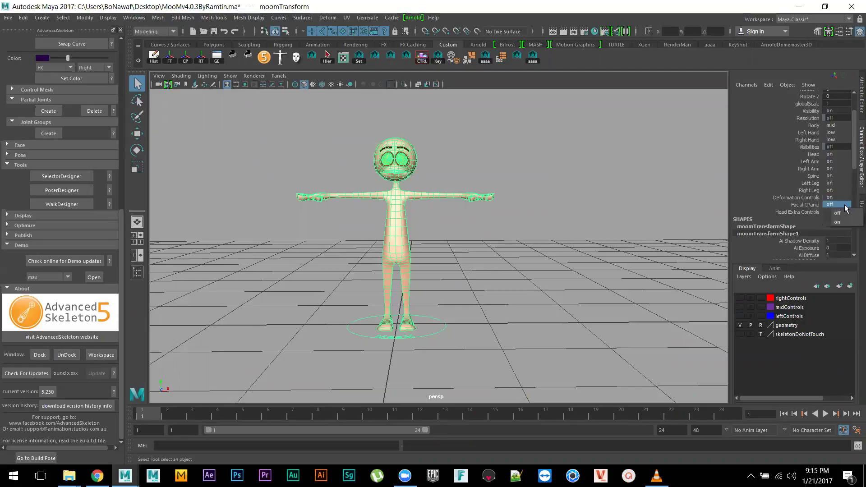
left_click(842, 219)
left_click(840, 205)
left_click(841, 212)
left_click(837, 212)
left_click(838, 211)
left_click(842, 227)
left_click(841, 213)
left_click(843, 220)
- Recheck the Visibilities value, scroll through the channels, and deselect the character
left_click_drag(543, 268, 506, 271, "alt")
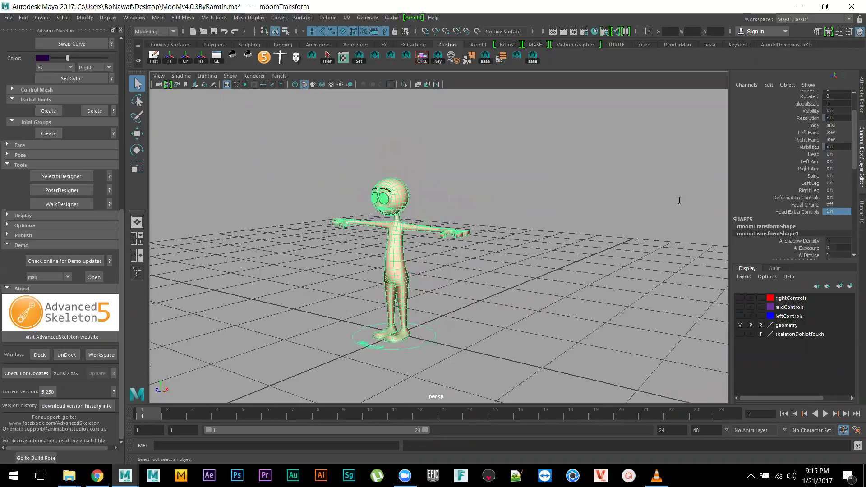
double_click(839, 148)
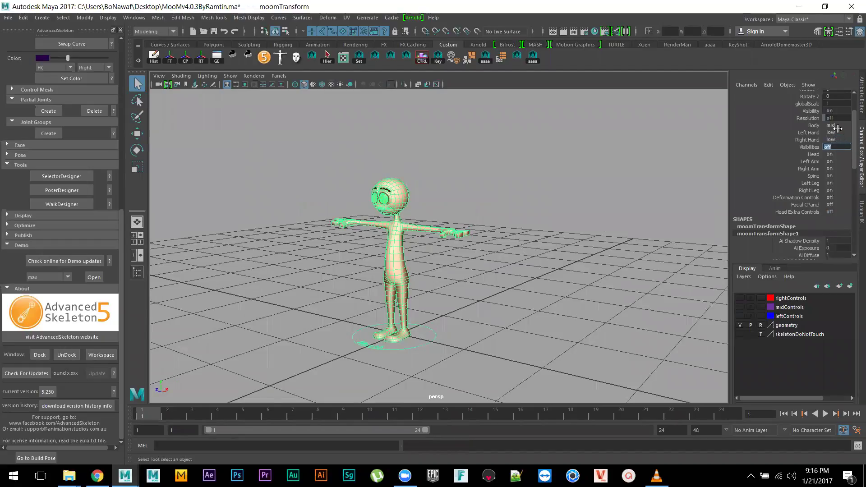
scroll(822, 190, "down", 3)
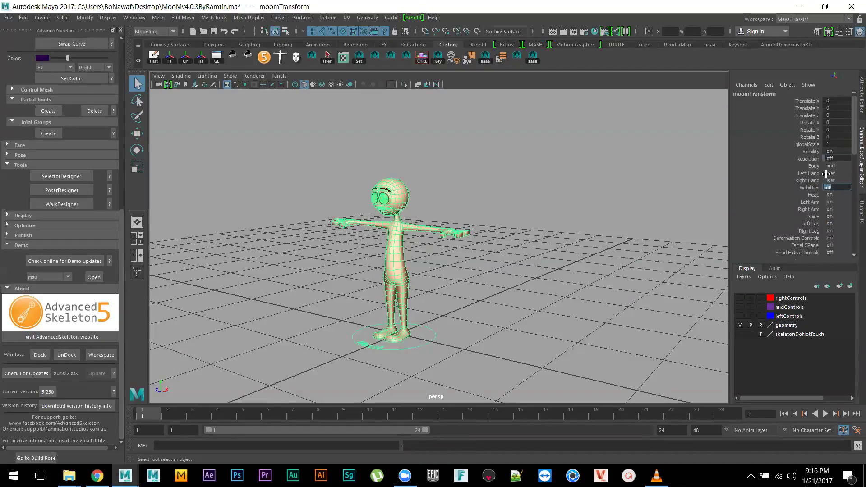
scroll(822, 191, "down", 4)
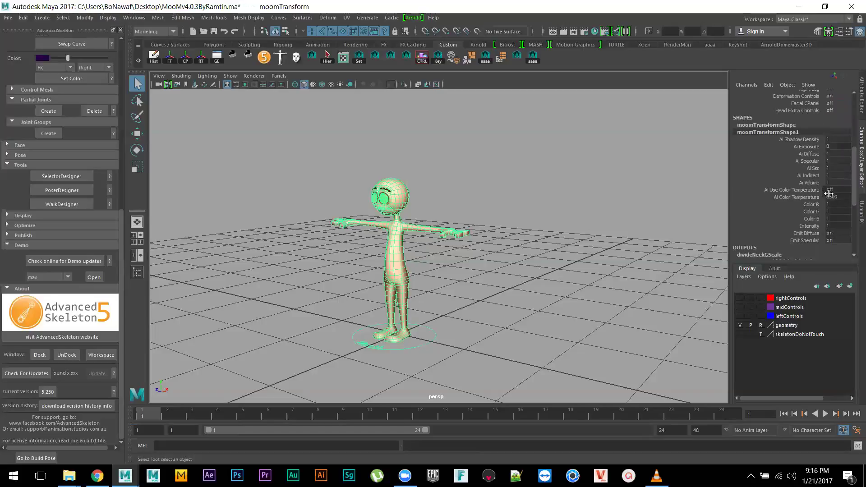
scroll(829, 179, "down", 4)
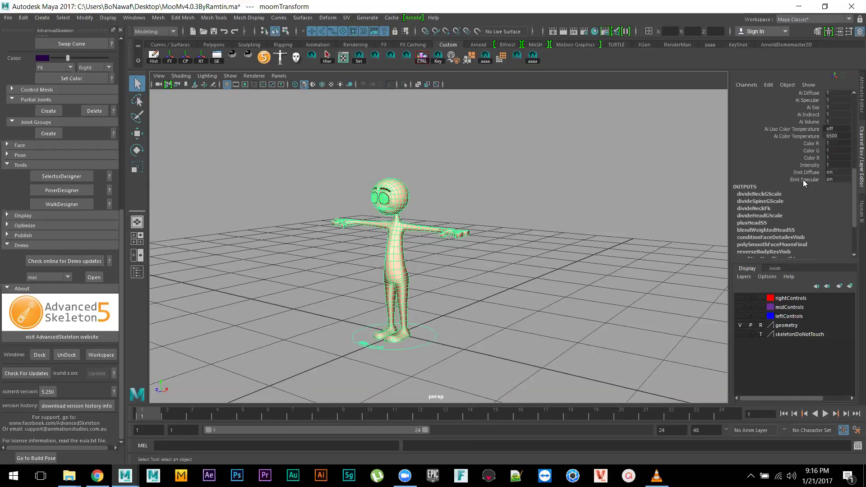
scroll(803, 180, "up", 8)
left_click(487, 308)
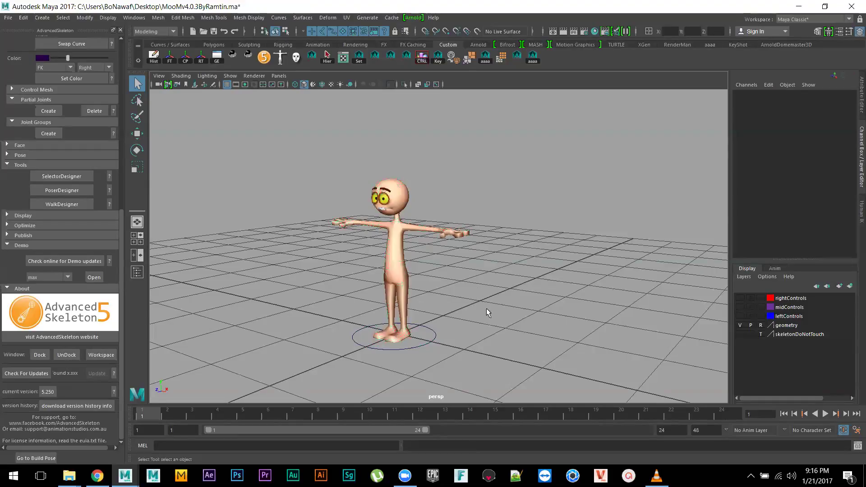
- Make the rightControls, midControls and leftControls layers visible and selectable, then select the hip control
left_click(432, 341)
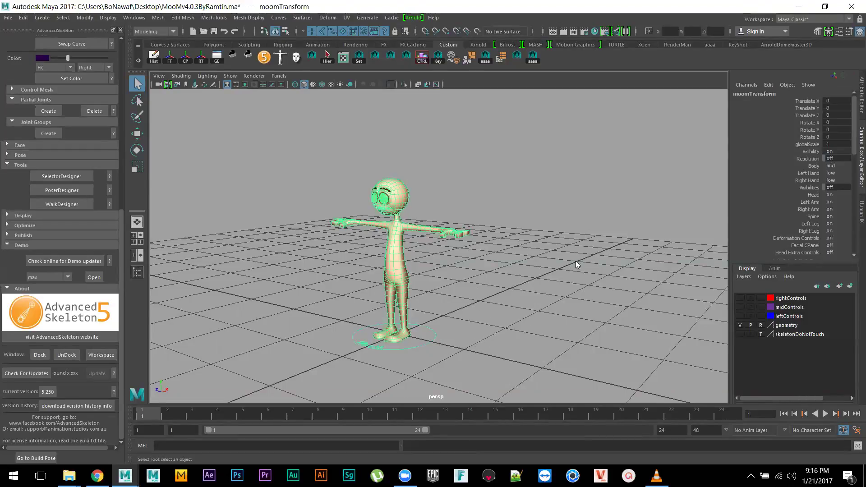
left_click(740, 298)
left_click(740, 325)
scroll(480, 323, "up", 8)
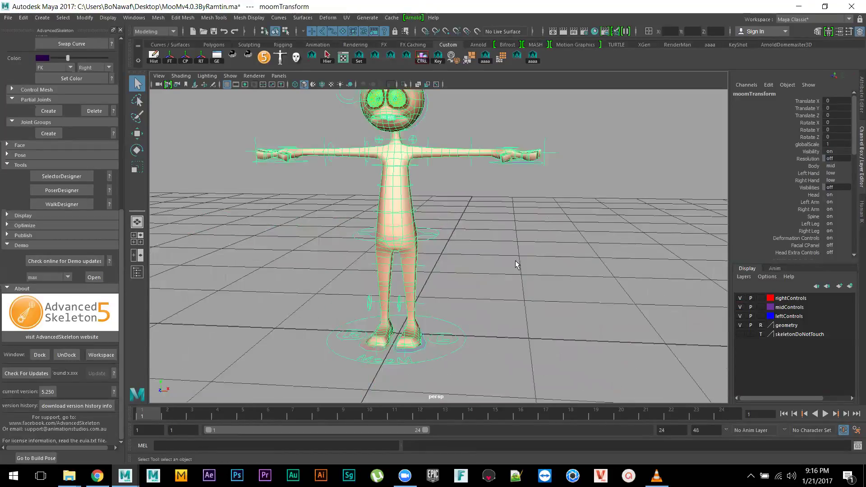
left_click(418, 235)
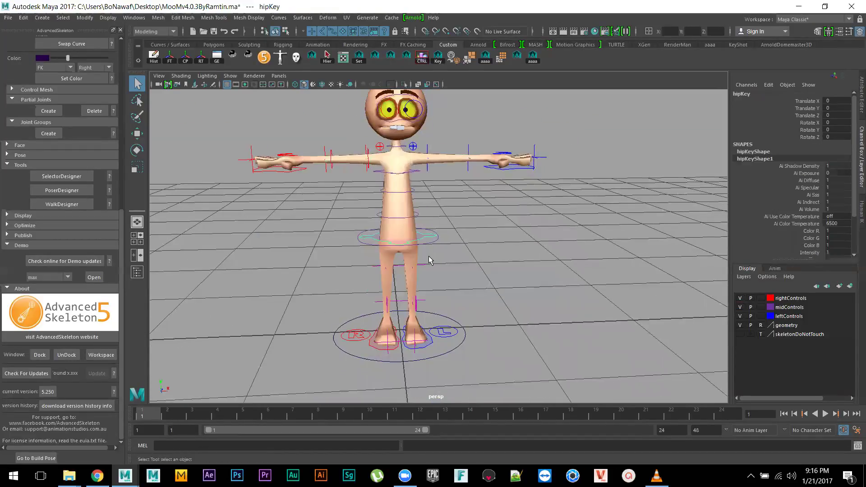
- Test the hipKey control by moving the hips sideways, then undo the move
key("w")
left_click_drag(398, 244, 422, 244)
key("ctrl+z")
scroll(491, 296, "down", 4)
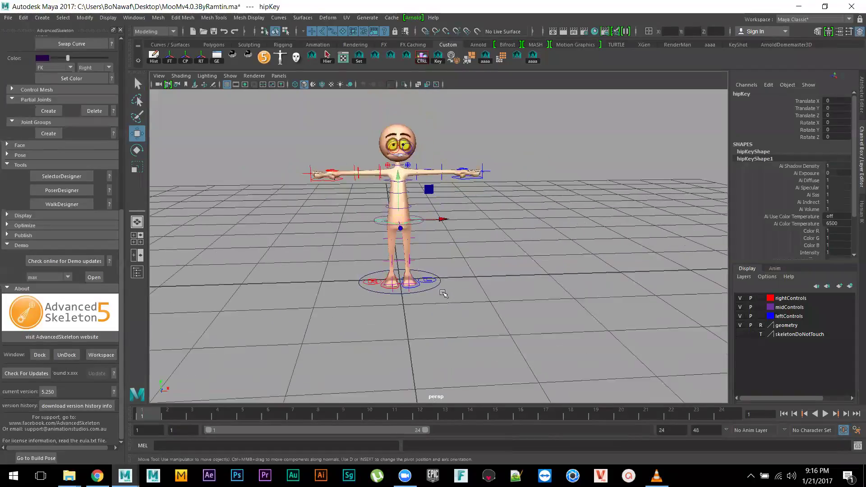
scroll(433, 276, "up", 5)
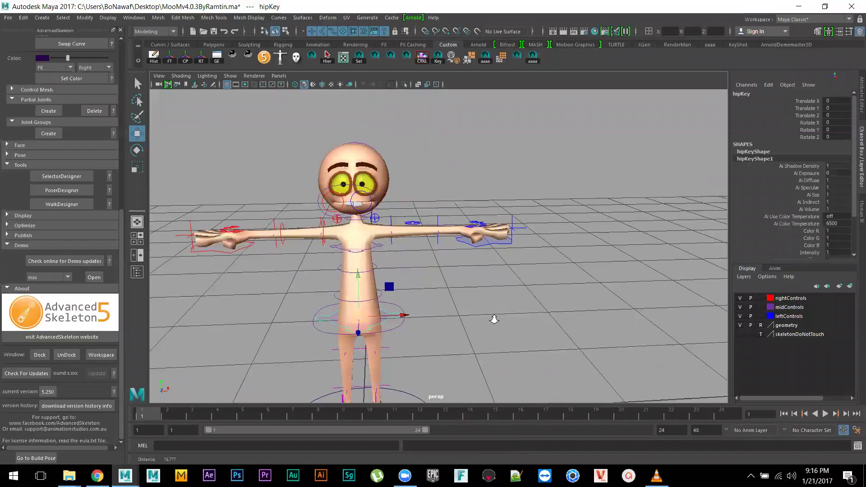
- Rotate the right-hand FK control handFkKeyR to test it
left_click_drag(494, 319, 479, 307, "alt")
left_click_drag(434, 287, 399, 253, "alt")
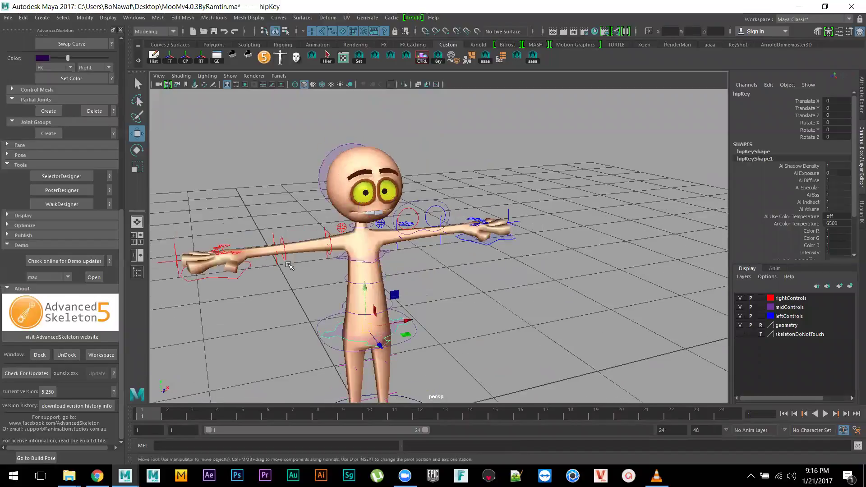
left_click(240, 277)
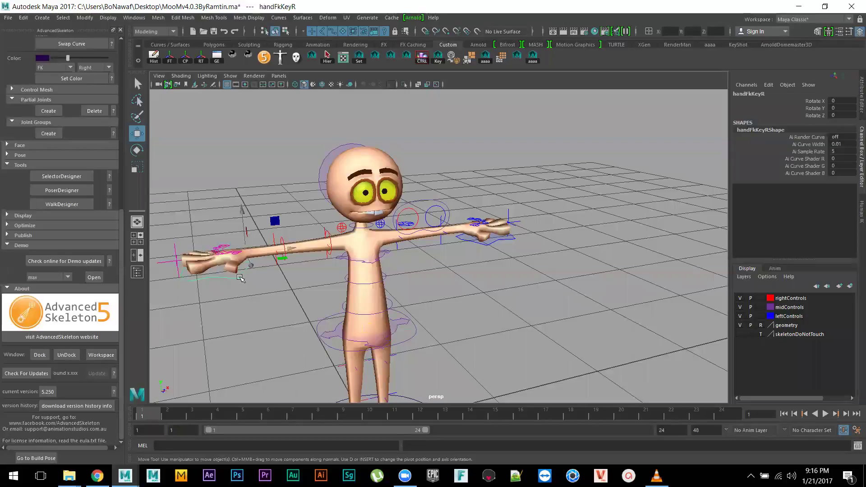
left_click_drag(274, 300, 253, 270, "alt")
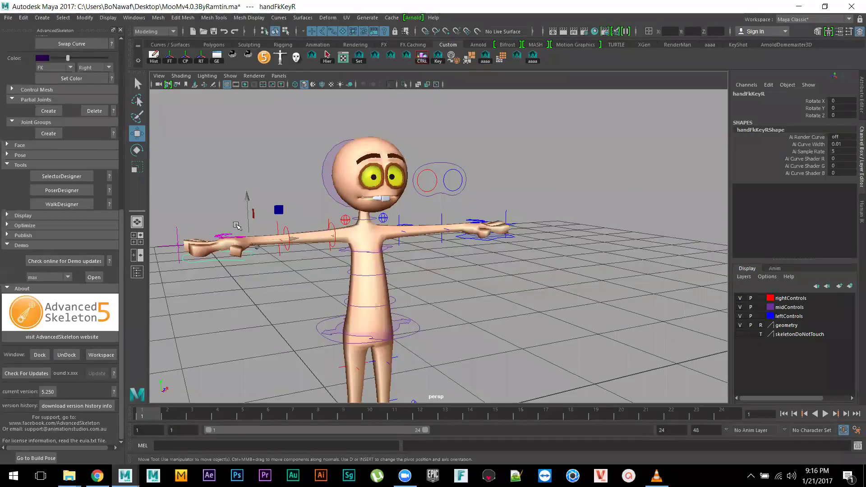
key("e")
left_click_drag(226, 210, 243, 220)
key("w")
left_click_drag(301, 282, 325, 268, "alt")
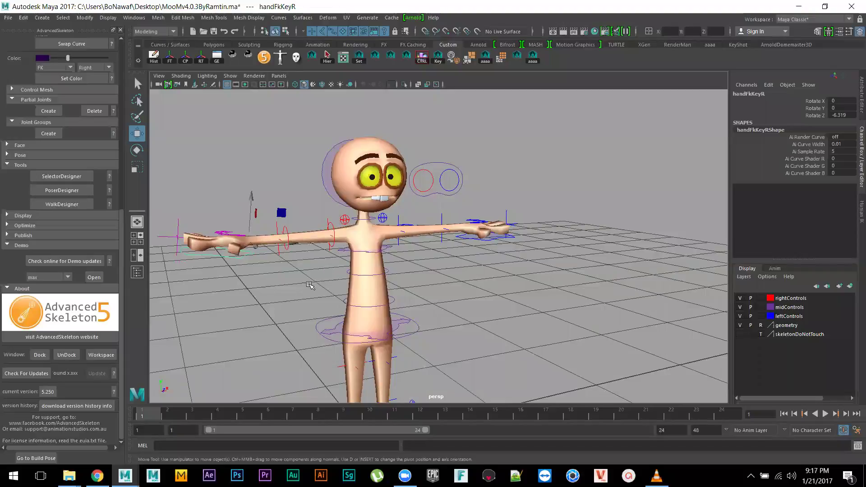
- Select the right upper-arm FK control upArmFkKeyR and switch to rotating it
left_click(337, 233)
left_click_drag(338, 286, 324, 282, "alt")
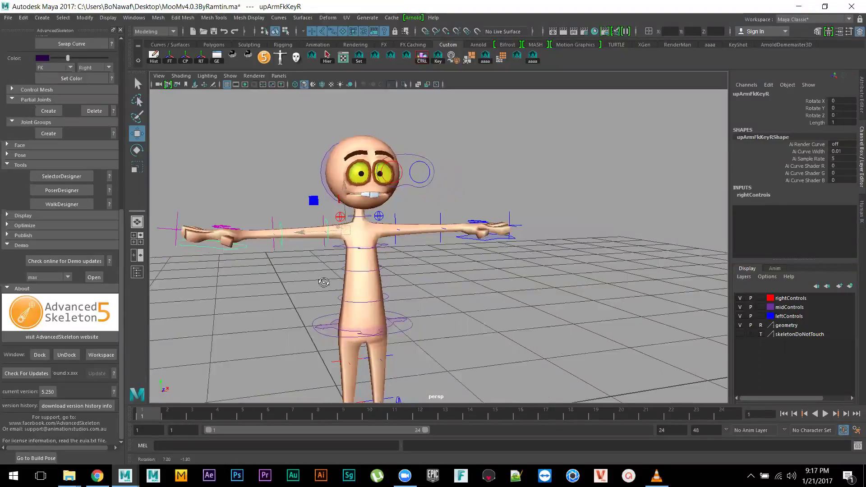
key("e")
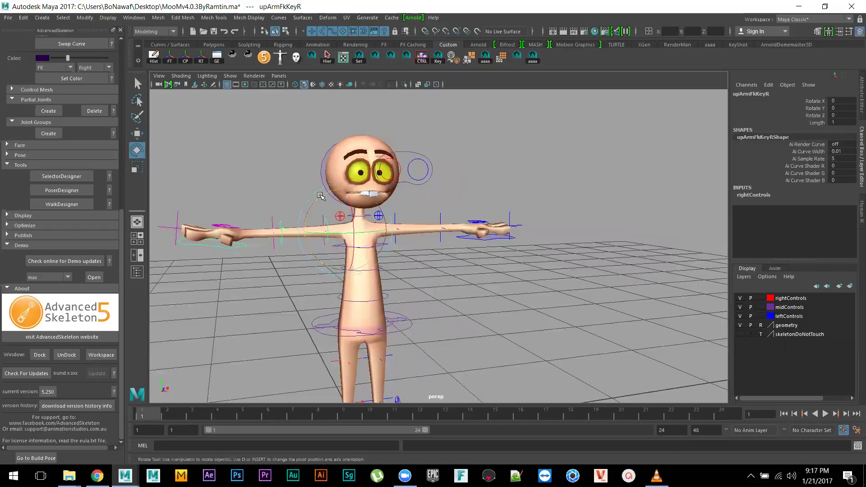
scroll(406, 234, "up", 5)
mouse_move(408, 255)
left_mouse_down("alt")
mouse_move(424, 258)
mouse_move(406, 255)
left_mouse_up("alt")
- Move the left-hand IK control handIkKeyL down and outward, then undo the move
left_click(518, 243)
scroll(471, 251, "down", 2)
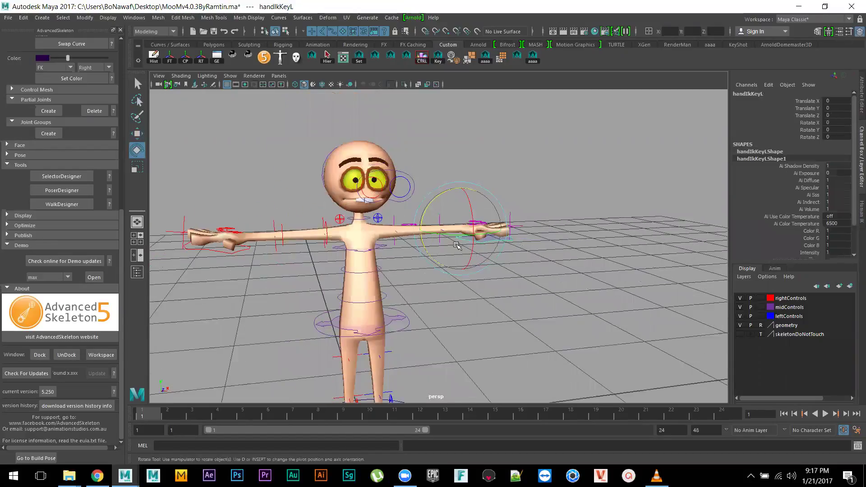
key("w")
middle_click_drag(469, 237, 435, 293)
key("ctrl+z")
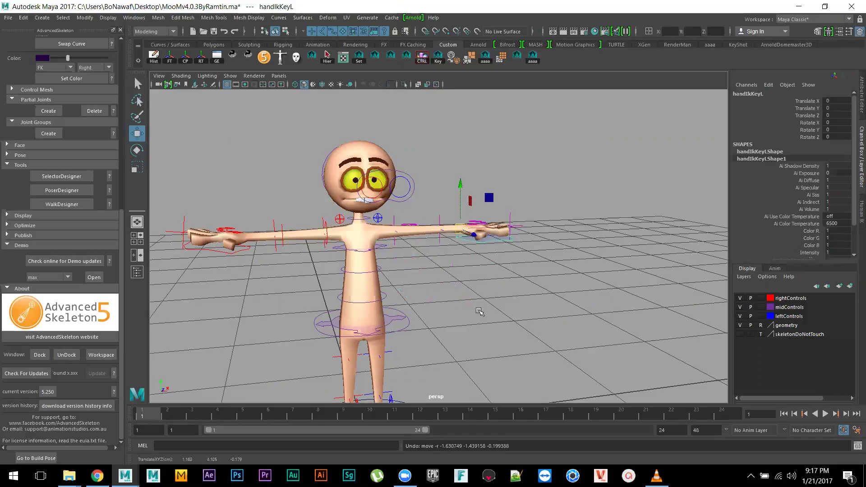
- On the left arm pole-vector control, set J Elbow Ltk W0 to 0, then back to 1
left_click_drag(466, 299, 441, 292, "alt")
left_click_drag(427, 244, 408, 169, "alt")
left_click(408, 168)
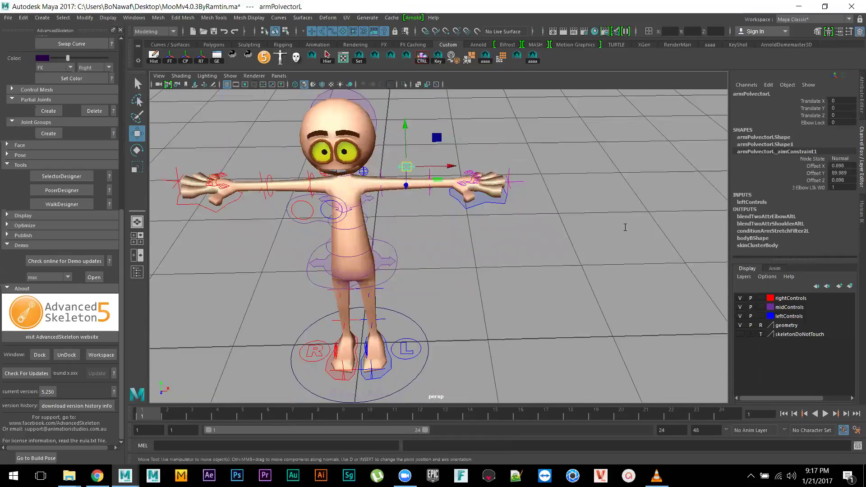
double_click(845, 187)
key("Return")
double_click(838, 187)
key("Return")
left_click(489, 198)
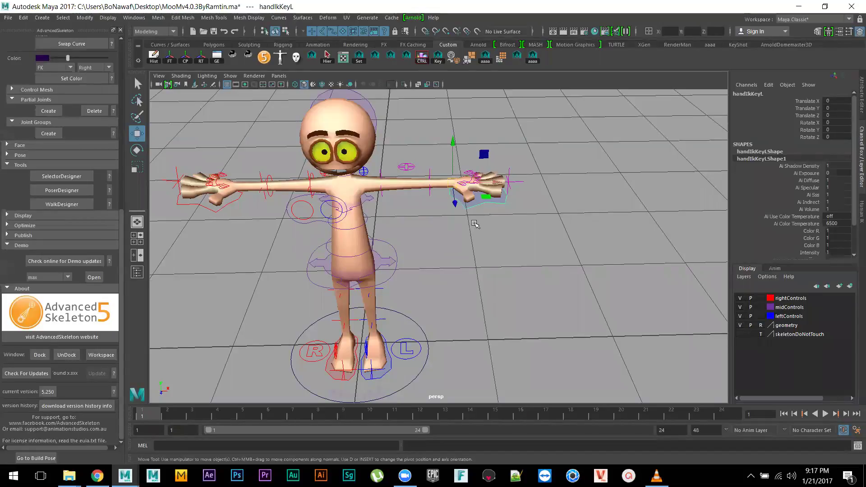
- Inspect the left arm's controls: shoulder, middle finger, hand deform, hand IK and elbow pole vector
left_click_drag(450, 236, 489, 208, "alt")
mouse_move(489, 208)
right_mouse_down("alt")
mouse_move(485, 216)
mouse_move(476, 213)
right_mouse_up("alt")
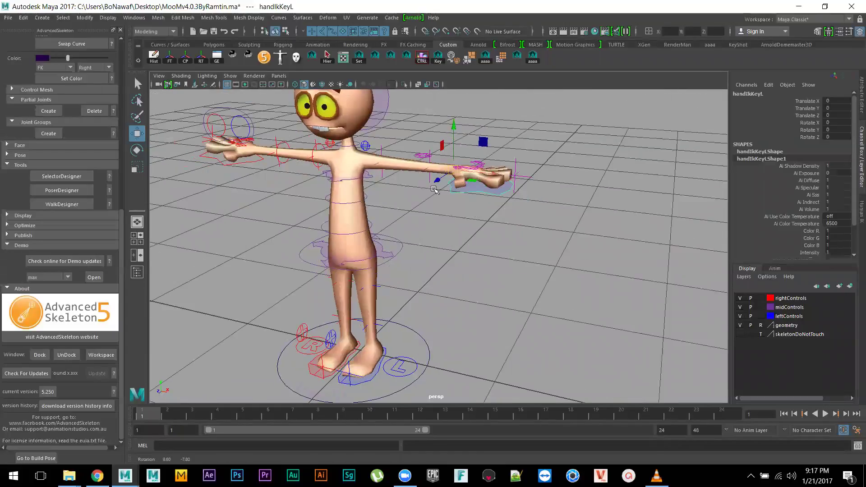
left_click(369, 145)
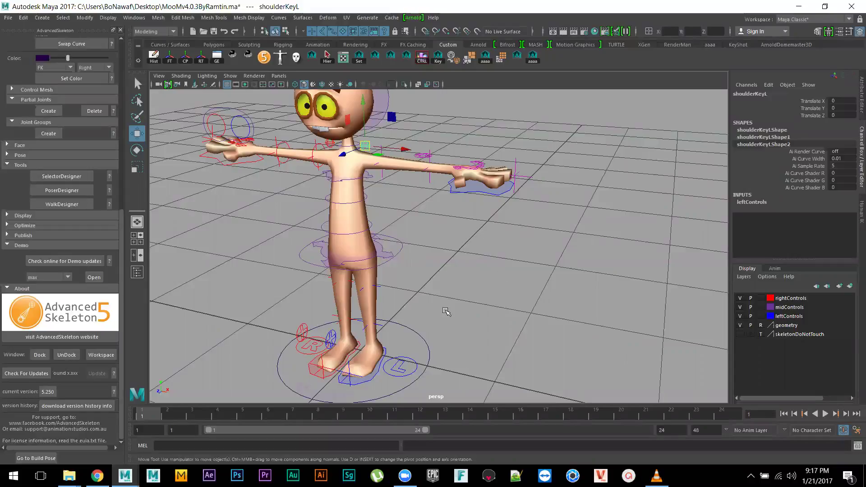
left_click(477, 164)
left_click_drag(480, 179, 469, 214, "alt")
left_click(534, 178)
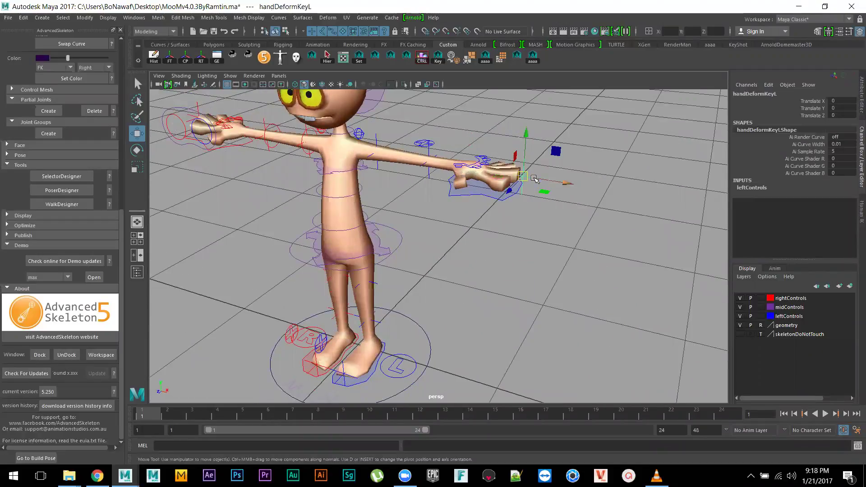
left_click(481, 192)
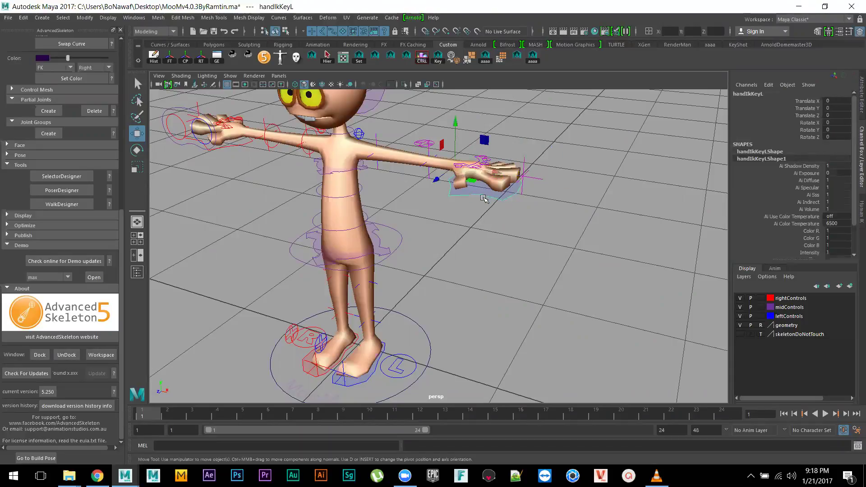
left_click(420, 141)
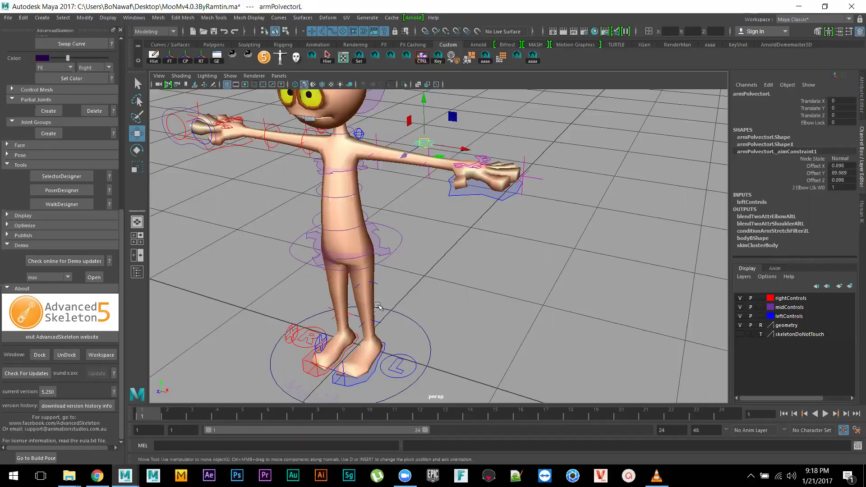
- On leftSideSetting, set both Arm Switch and Leg Switch to FK
left_click(412, 359)
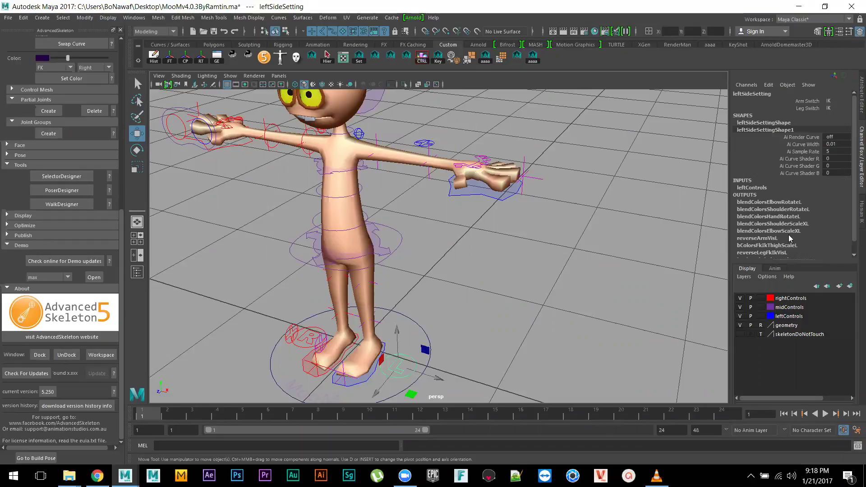
left_click(838, 100)
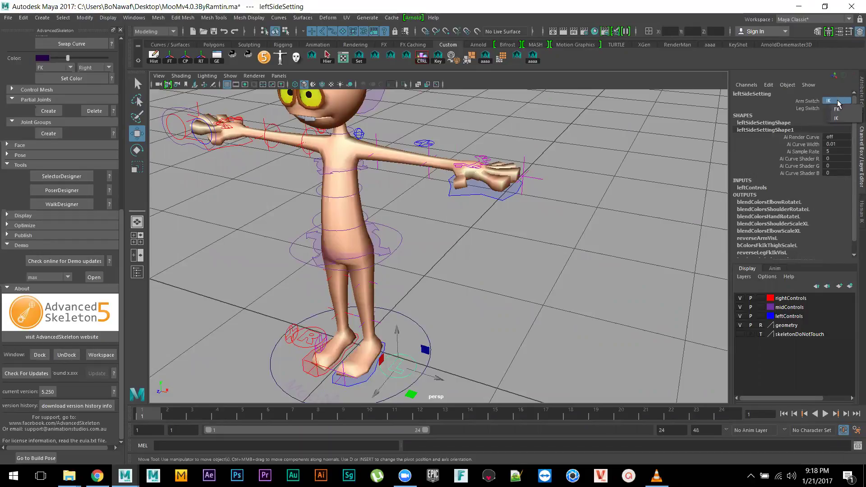
left_click(844, 110)
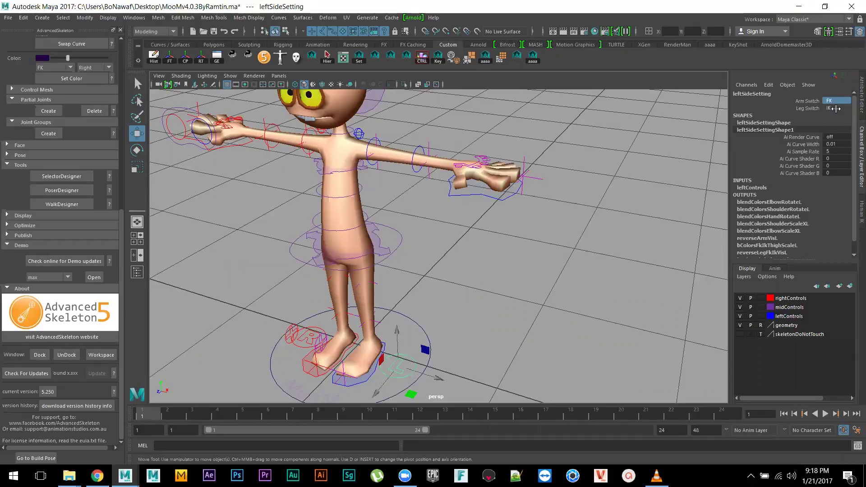
left_click(836, 109)
left_click(838, 116)
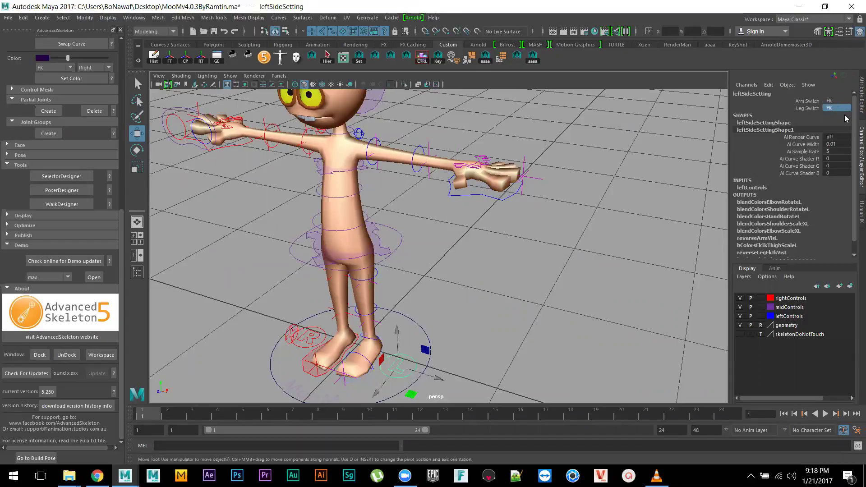
- On rightSideSetting, keep Arm Switch on FK and set Leg Switch to FK
left_click(305, 348)
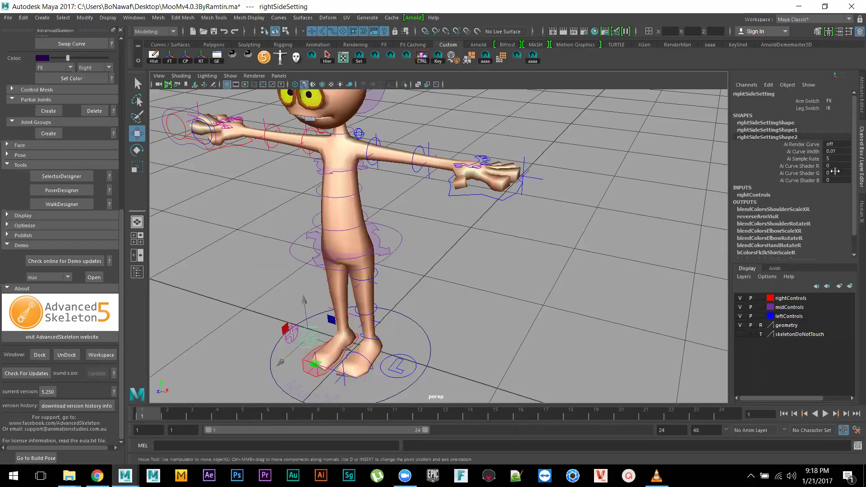
left_click(837, 100)
left_click(838, 109)
left_click(839, 117)
- Move shoulderKeyR up to lift the shoulders slightly
scroll(251, 245, "down", 5)
scroll(311, 210, "up", 2)
scroll(415, 241, "up", 3)
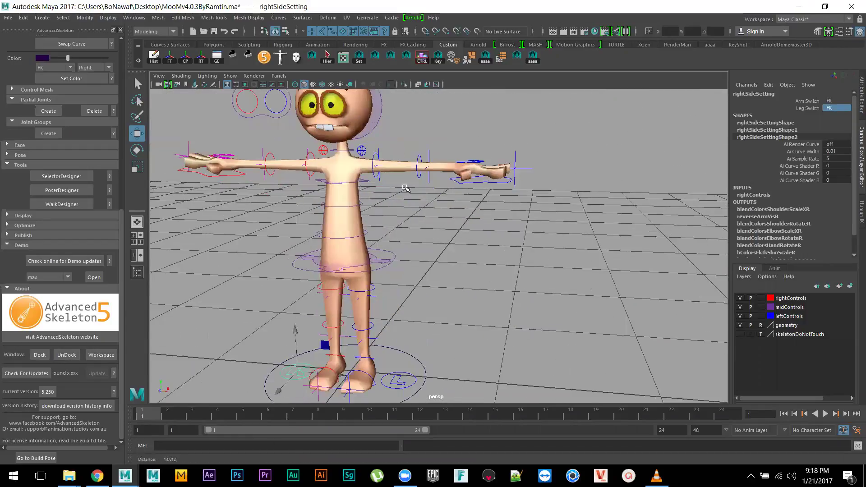
scroll(408, 189, "up", 2)
left_click(366, 188)
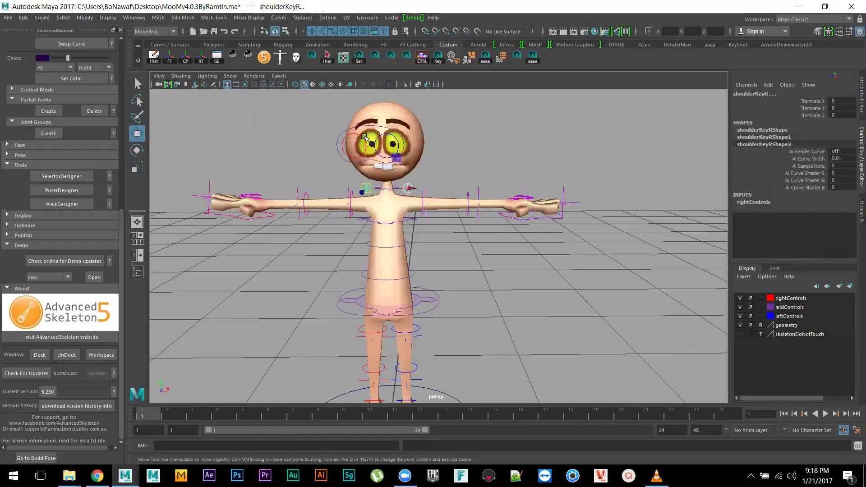
middle_click_drag(364, 137, 370, 124)
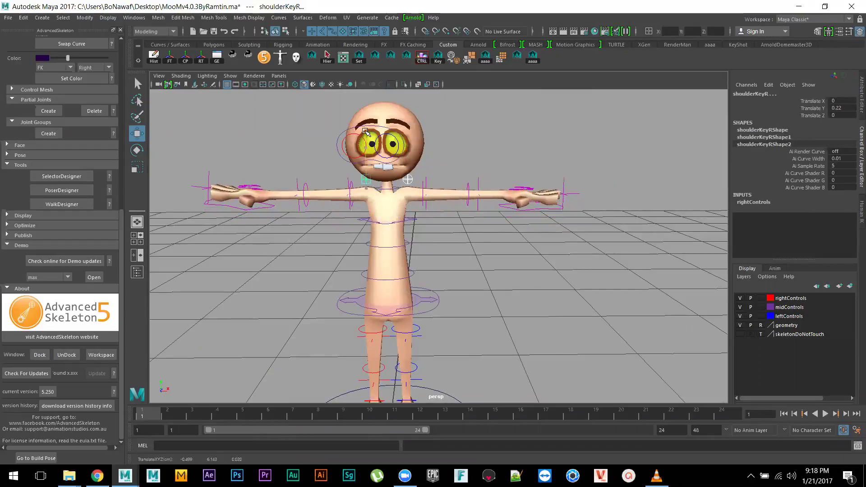
- Rotate upArmFkKeyR to about 96 in Z so the arms rise overhead
left_click(429, 209)
mouse_move(431, 210)
left_mouse_down("alt")
mouse_move(452, 226)
mouse_move(420, 206)
left_mouse_up("alt")
left_click(424, 206)
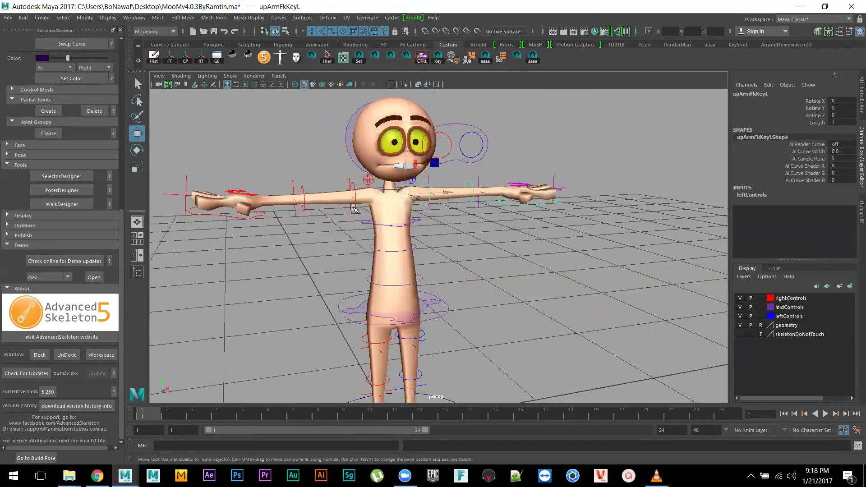
key("e")
left_click_drag(340, 186, 366, 218)
- Rotate the upper arm slightly further and angle both handFkKeyL and handFkKeyR controls
right_click_drag(424, 173, 472, 166, "alt")
left_click(409, 110)
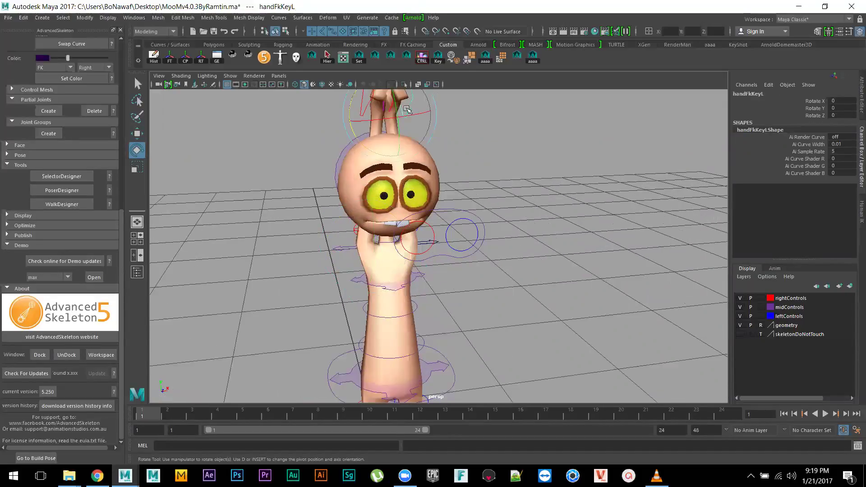
key("w")
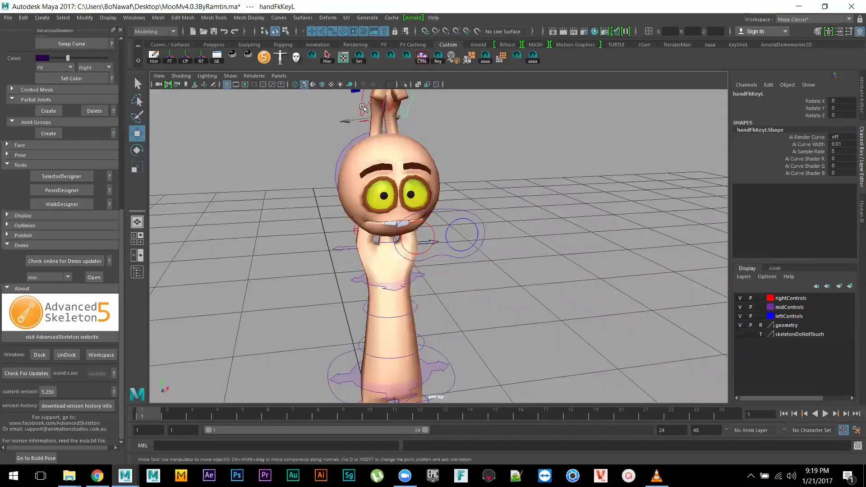
left_click(364, 109)
left_click_drag(374, 135, 452, 244, "alt")
right_click_drag(451, 243, 473, 260, "alt")
key("e")
left_click_drag(330, 174, 322, 174)
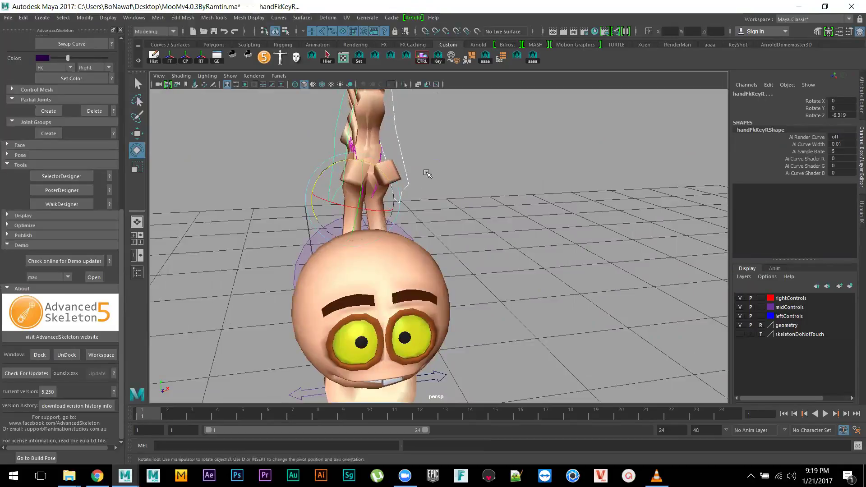
left_click(374, 164)
left_click_drag(375, 160, 387, 166)
left_click(316, 160)
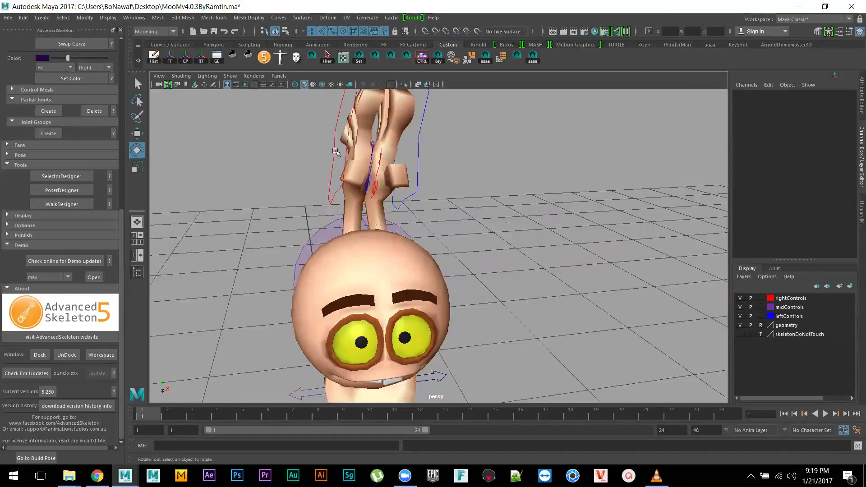
left_click(336, 152)
left_click_drag(328, 163, 323, 180)
- Tip headKey forward to a Rotate X of 26.2
left_click_drag(405, 247, 397, 195, "alt")
left_click(373, 214)
left_click_drag(458, 243, 421, 216, "alt")
right_click_drag(422, 217, 466, 225, "alt")
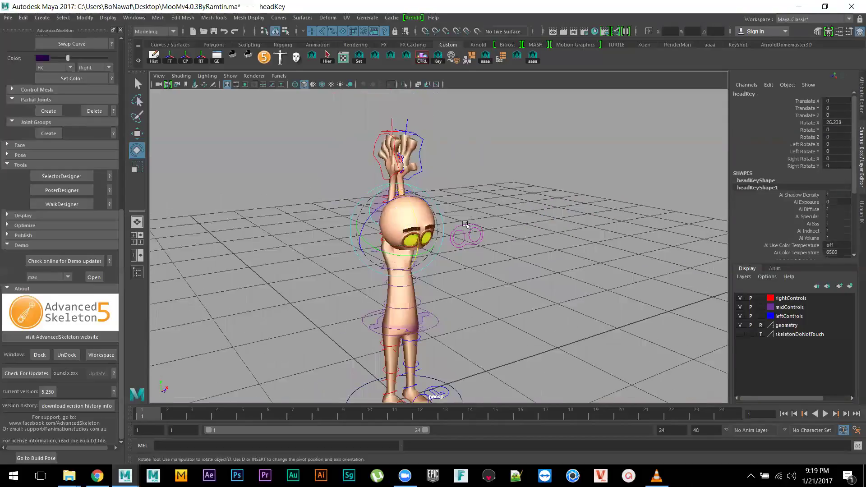
- Move eyeLookKey down to lower where the eyes look
left_click(469, 233)
key("w")
left_click_drag(469, 233, 478, 266)
right_click_drag(478, 267, 498, 253, "alt")
scroll(483, 243, "up", 8)
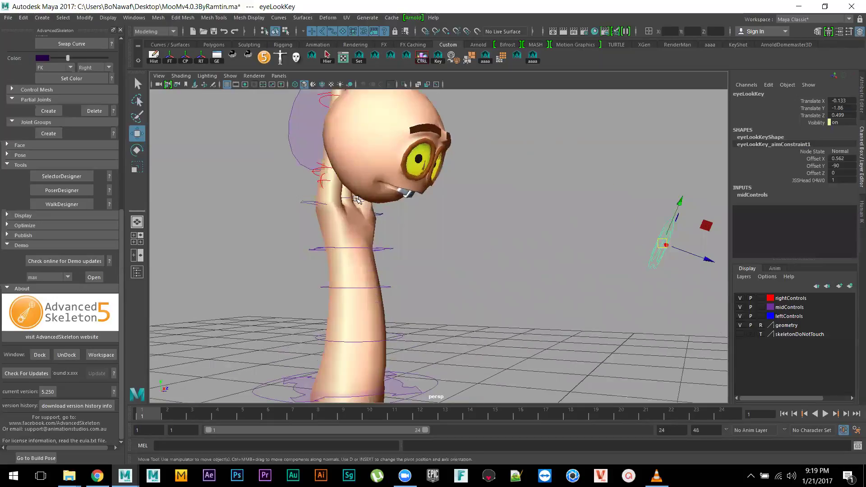
- Bend neckKey forward to a Rotate X of about 21.9
left_click(369, 203)
key("e")
left_click_drag(375, 188, 385, 204)
scroll(451, 271, "down", 3)
left_click_drag(450, 271, 440, 226, "alt")
- Move bodyKey up in Y to raise the character
left_click(440, 226)
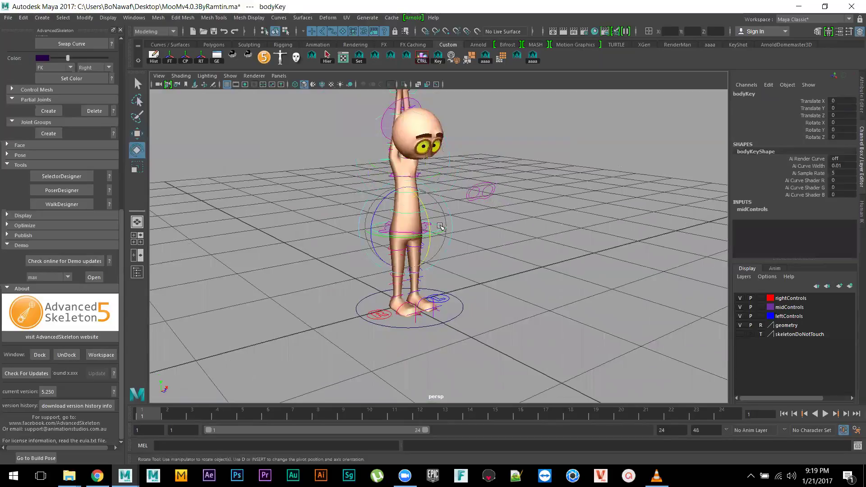
key("w")
scroll(425, 217, "down", 2)
left_click_drag(423, 207, 436, 241)
scroll(373, 263, "up", 5)
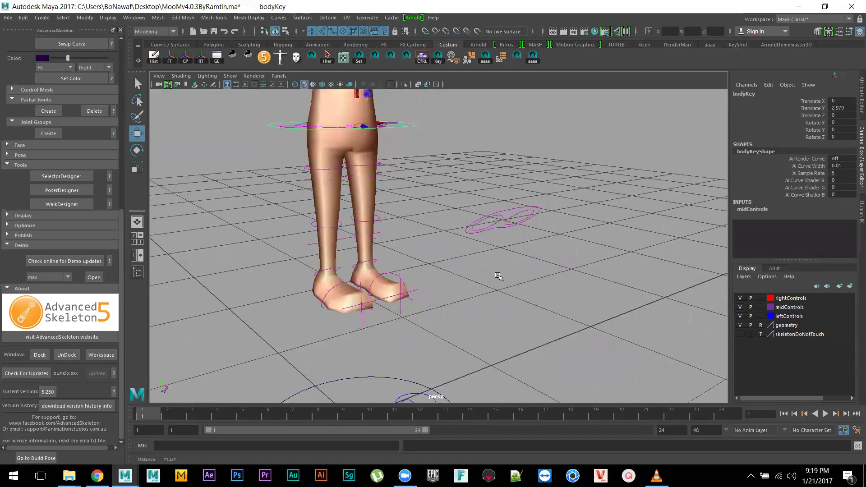
- Roll the right foot back by rotating heelFkKeyR to -63.7 in Z
left_click(377, 263)
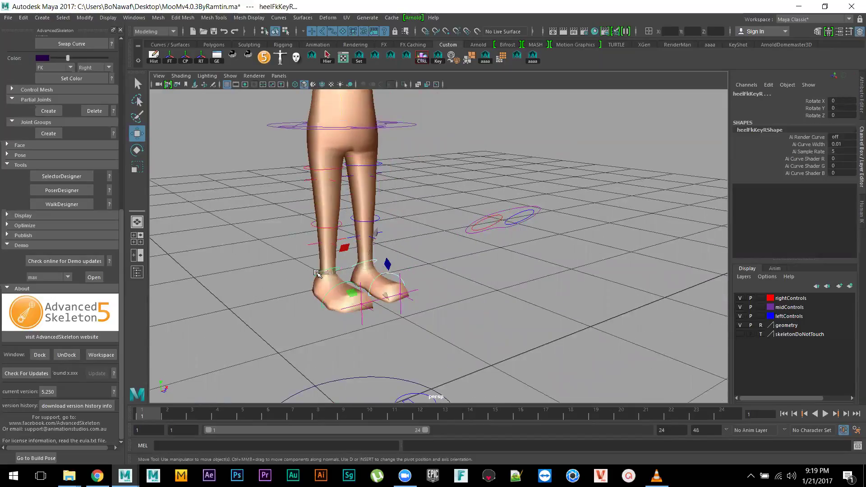
key("e")
left_click_drag(319, 274, 346, 298)
scroll(413, 289, "down", 3)
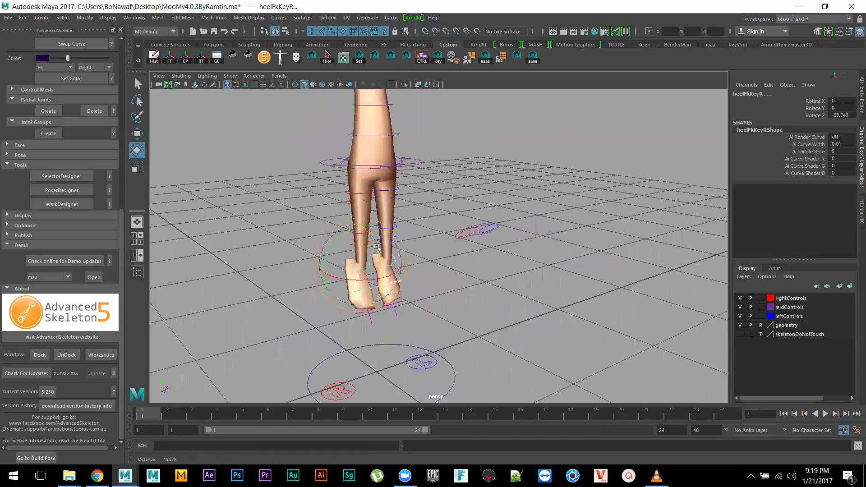
left_click_drag(420, 315, 393, 257, "alt")
- Key bodyKey at frame 1, extend the playback range to 48 frames, and move to frame 24
left_click(413, 291)
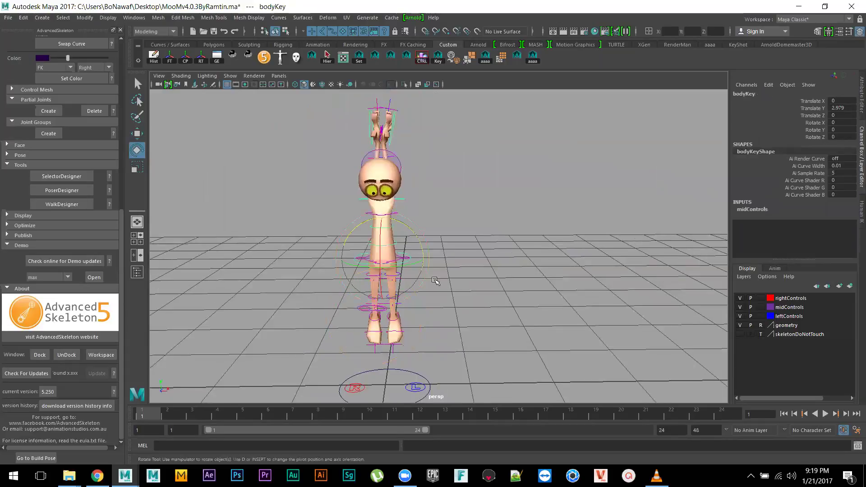
scroll(469, 294, "down", 3)
left_click_drag(470, 293, 363, 282, "alt")
key("s")
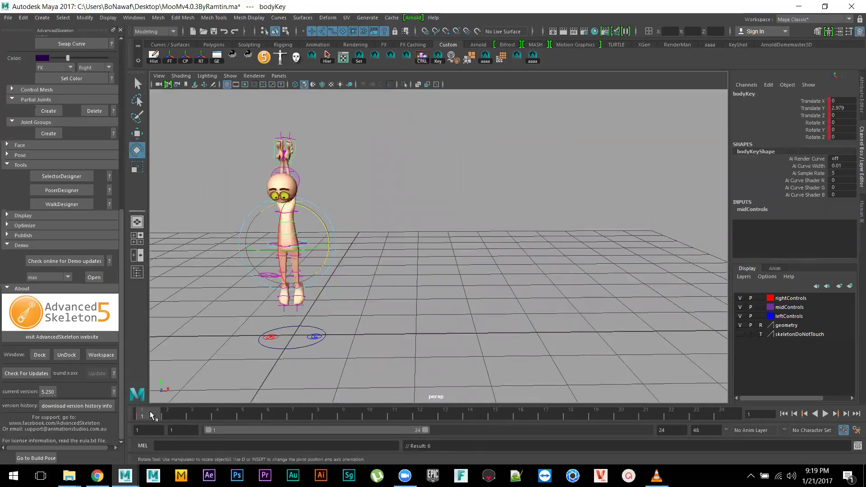
double_click(403, 426)
mouse_move(393, 416)
left_mouse_down()
mouse_move(428, 420)
mouse_move(329, 418)
left_mouse_up()
- At frame 16, move the body control to Translate X about 14.27
right_click_drag(361, 232, 331, 231, "alt")
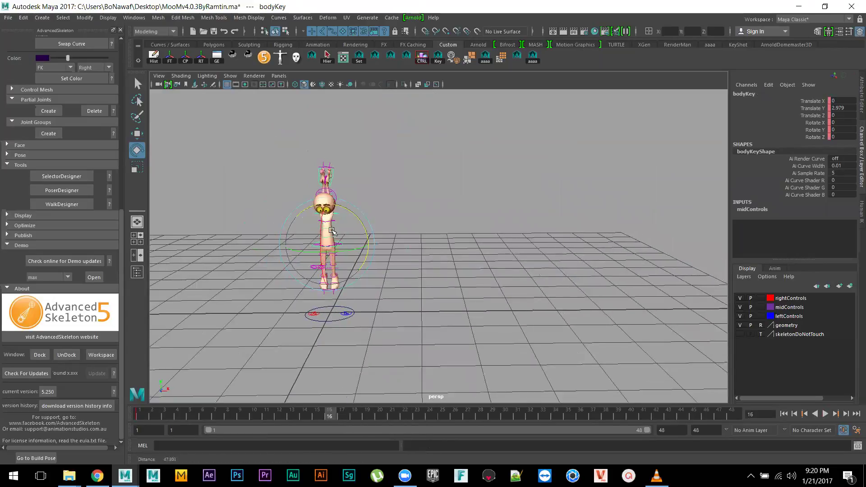
key("w")
left_click_drag(372, 243, 537, 248)
middle_click_drag(527, 294, 409, 294, "alt")
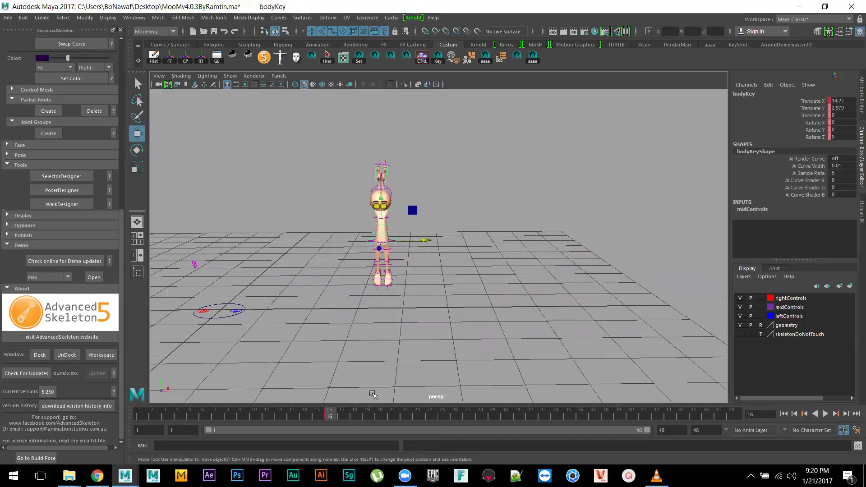
- Play the walk, stop at frame 3, and zoom in on the legs
key("alt+v")
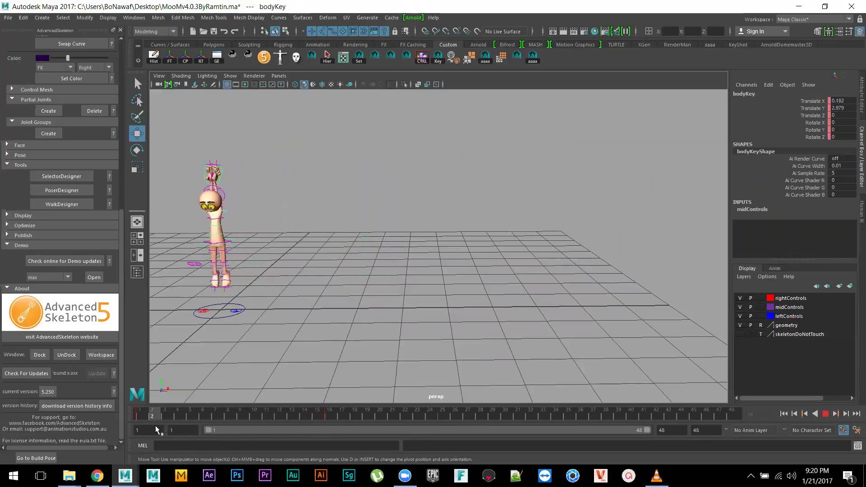
key("alt+v")
middle_click_drag(299, 300, 366, 298, "alt")
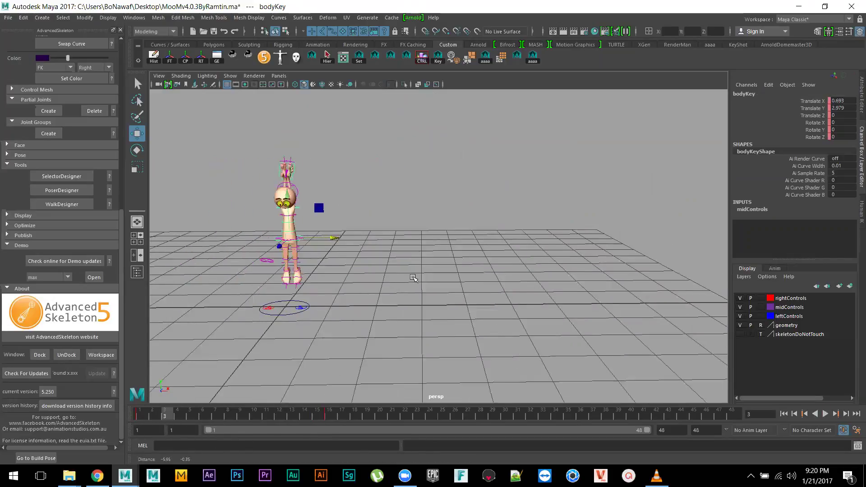
scroll(414, 277, "up", 5)
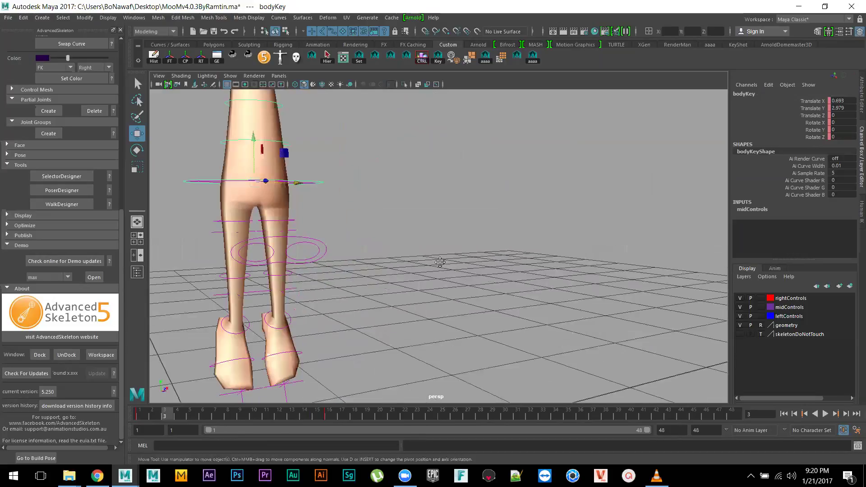
- Rotate thighFkKeyL and thighFkKeyR to bend the thighs into a stride
left_click_drag(499, 270, 467, 276, "alt")
left_click(388, 230)
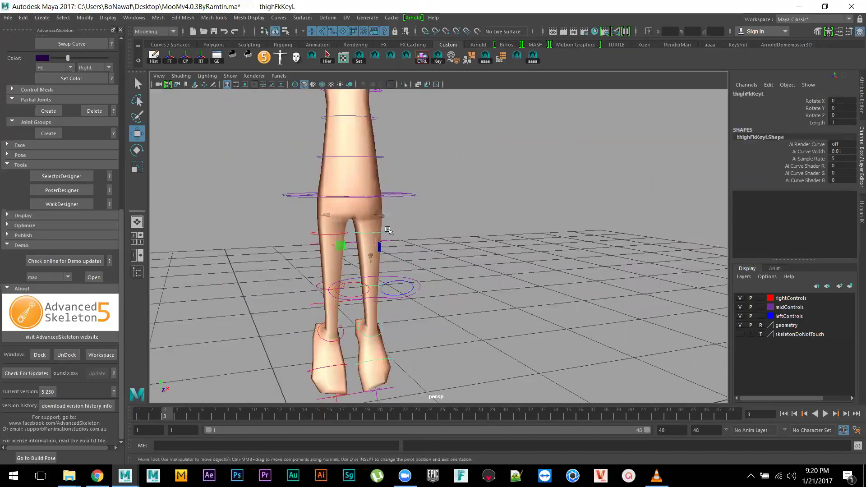
left_click(316, 234)
key("e")
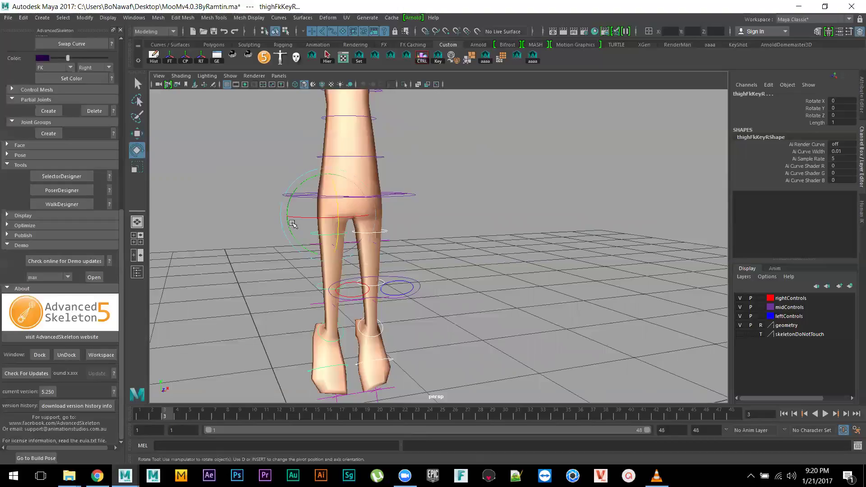
left_click_drag(290, 224, 329, 214)
key("ctrl+z")
left_click(390, 231)
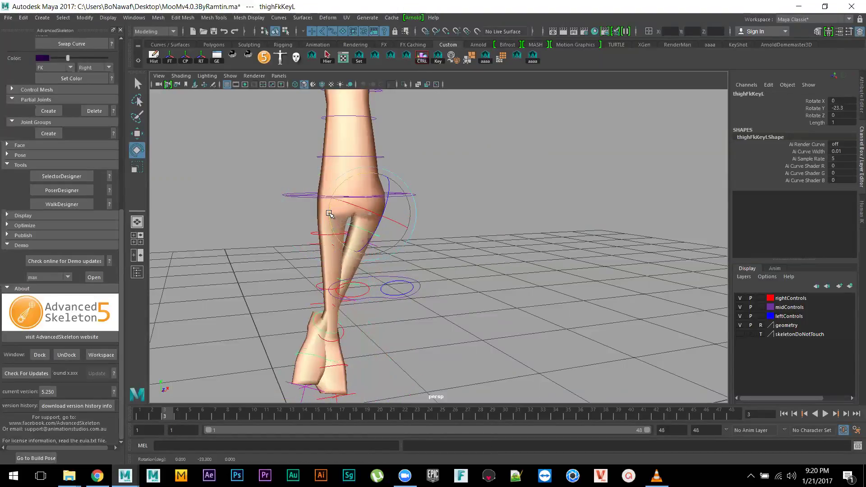
left_click(312, 232)
left_click_drag(299, 241, 343, 282)
left_click(343, 283)
- Roll the right heel to about -47.9 Z and the left to -56 Z, then select all controls
left_click(338, 284)
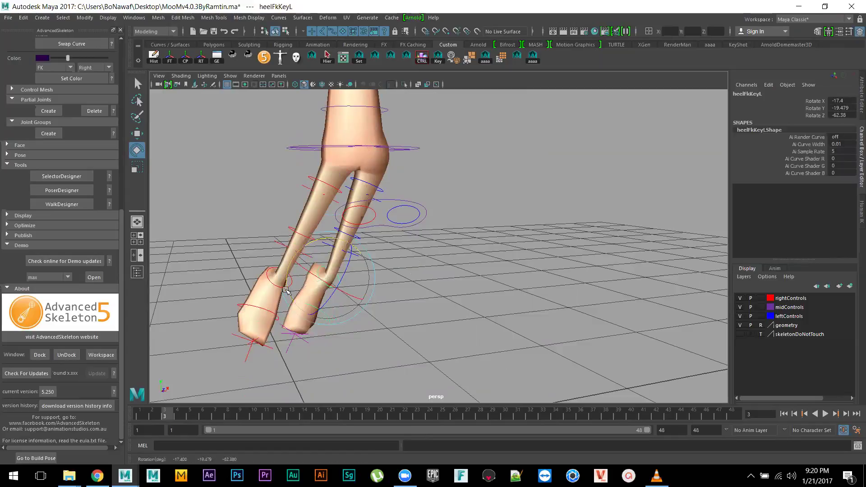
left_click(269, 281)
left_click_drag(258, 265, 254, 246)
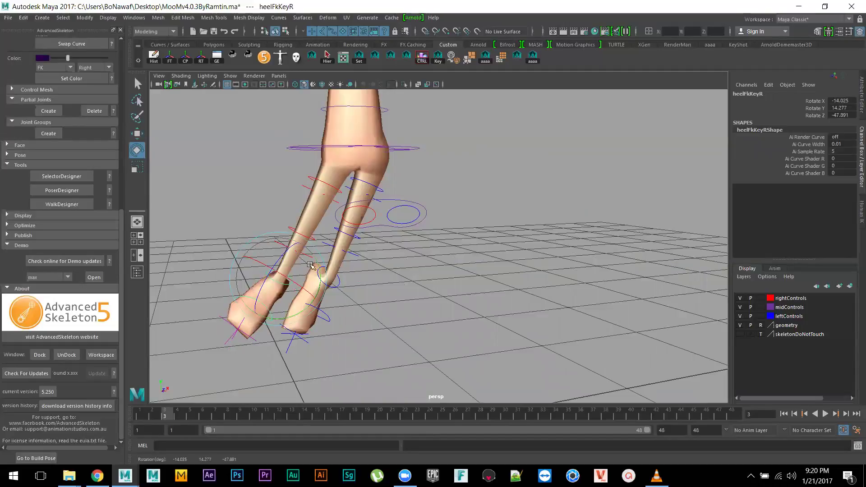
left_click(342, 286)
left_click_drag(342, 286, 330, 266)
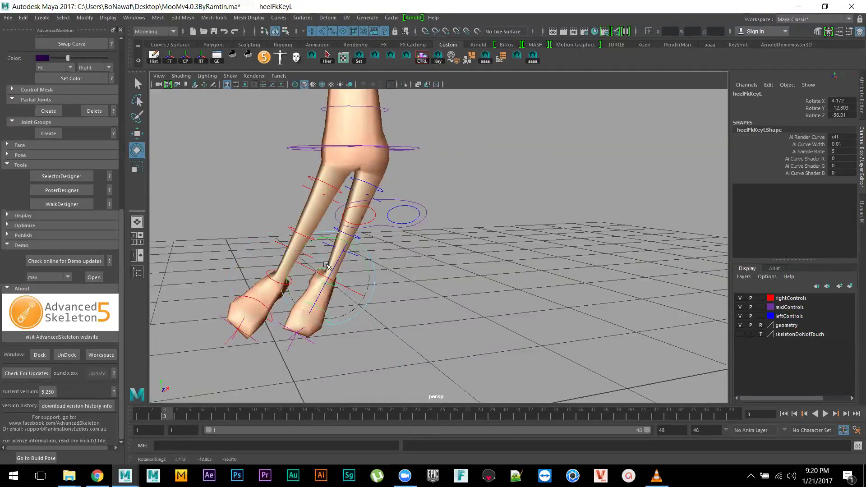
scroll(406, 284, "down", 5)
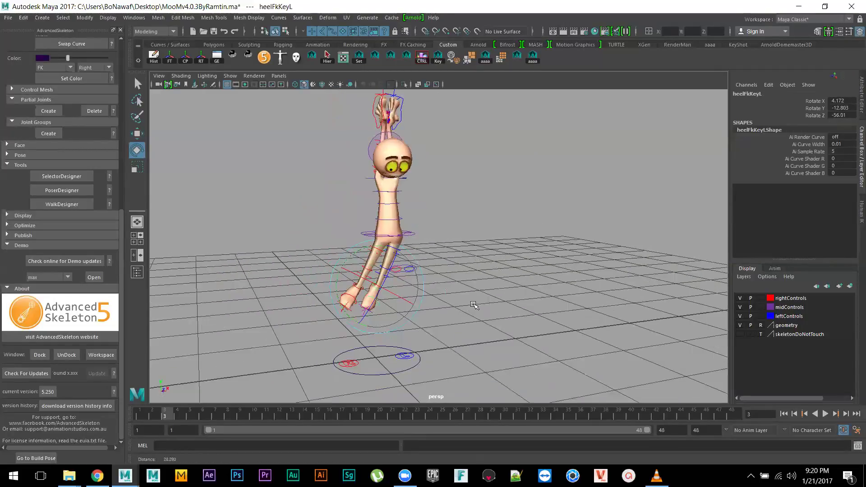
scroll(474, 305, "down", 2)
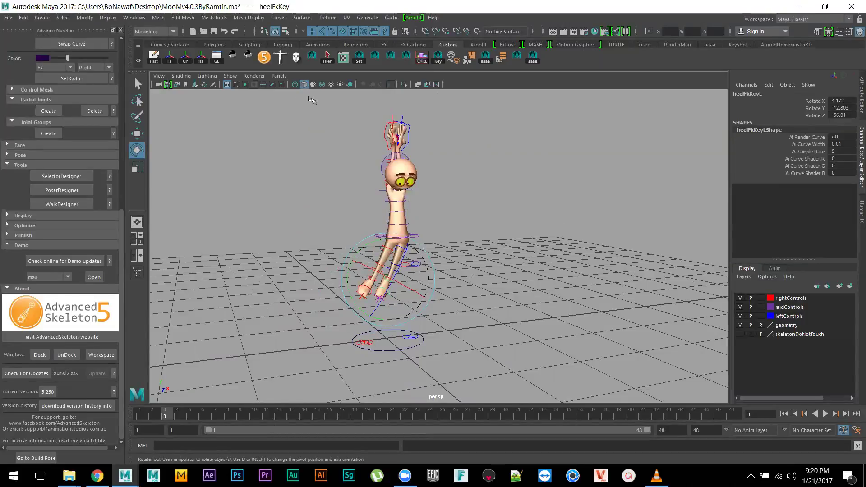
left_click_drag(476, 316, 477, 315)
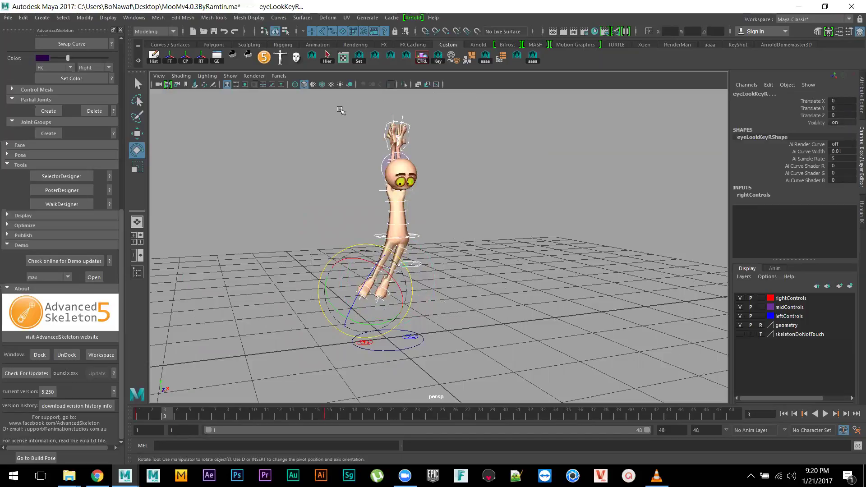
- Create a Quick Select Set named 'Set' from all rig controls and add it to the shelf
left_click(41, 18)
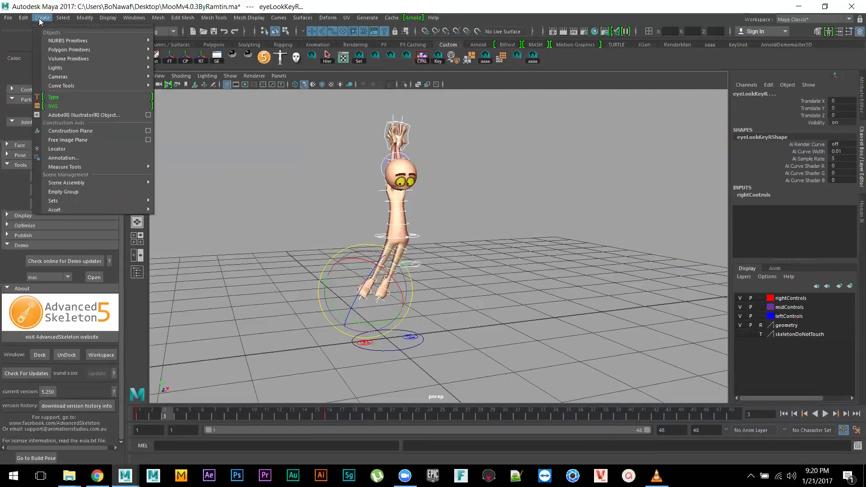
left_click(190, 227)
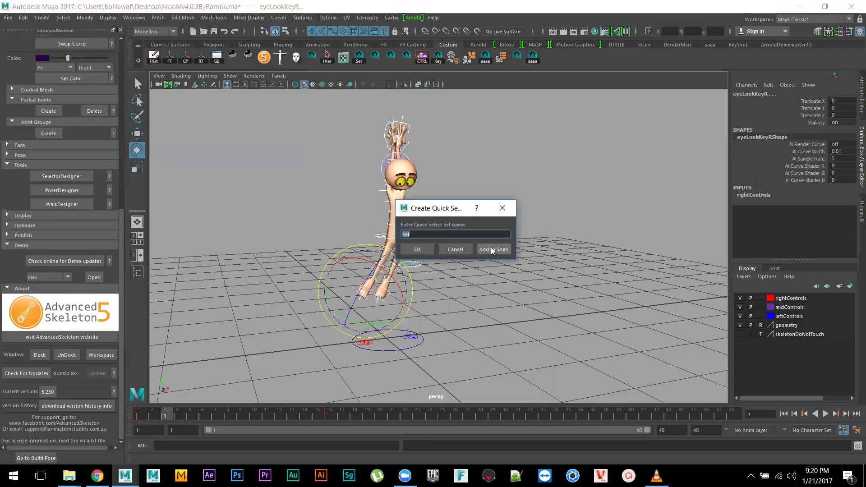
left_click(493, 250)
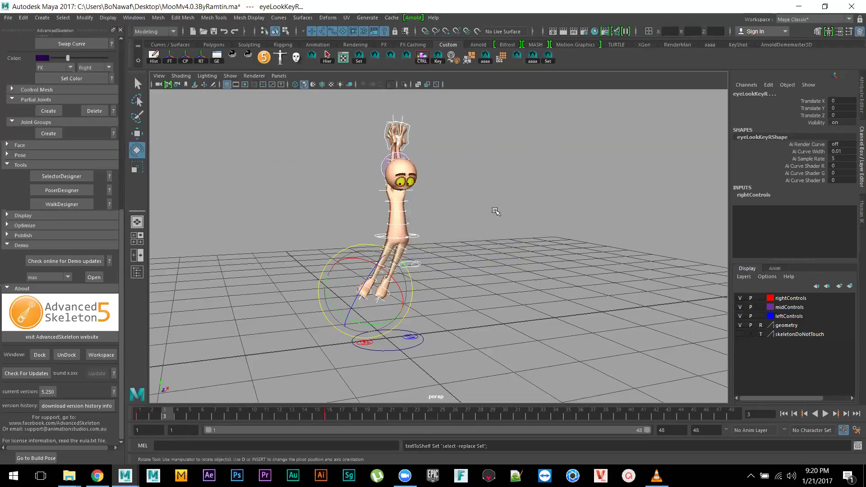
left_click_drag(478, 305, 487, 311, "alt")
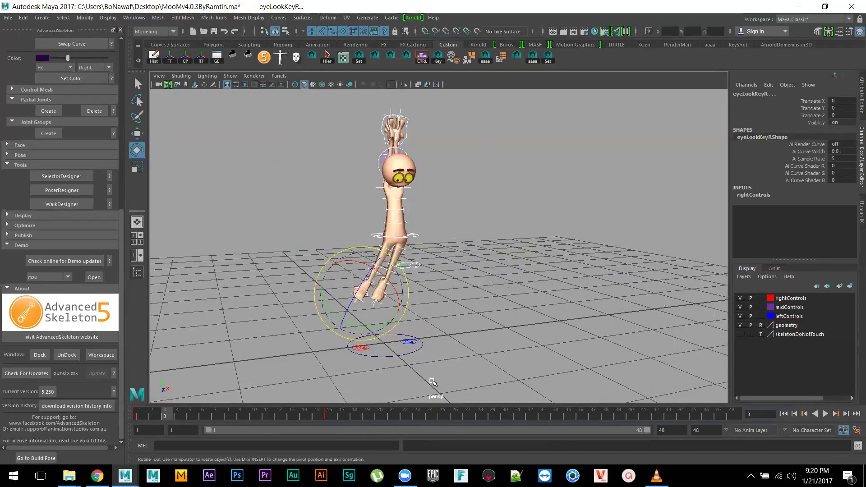
- Key all selected controls, then rotate thighFkKeyL and thighFkKeyR back to straight legs
key("s")
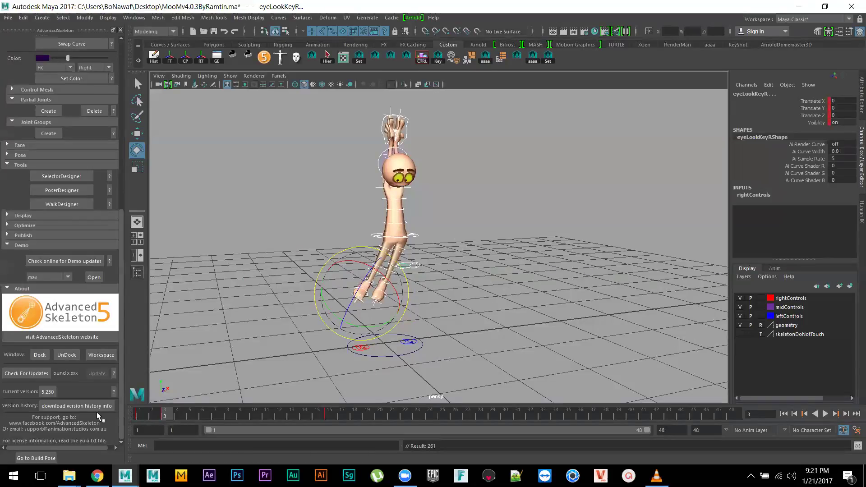
key("alt+v")
key("alt+v")
scroll(395, 291, "up", 5)
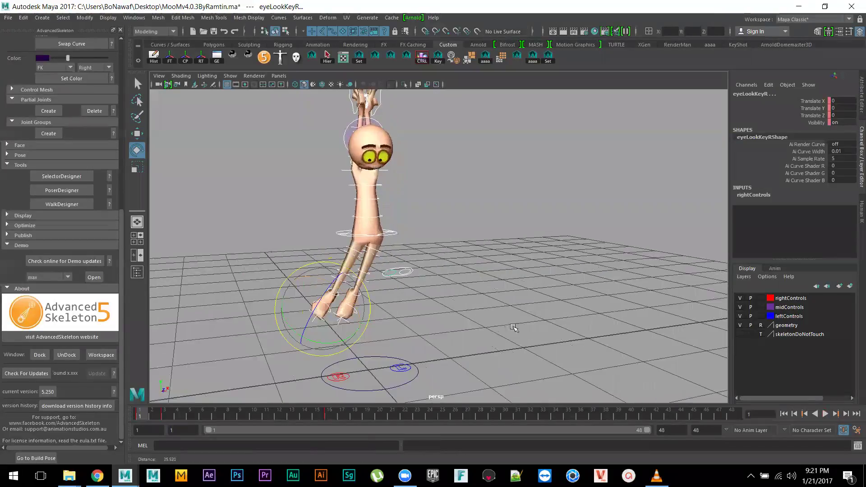
left_click(360, 254)
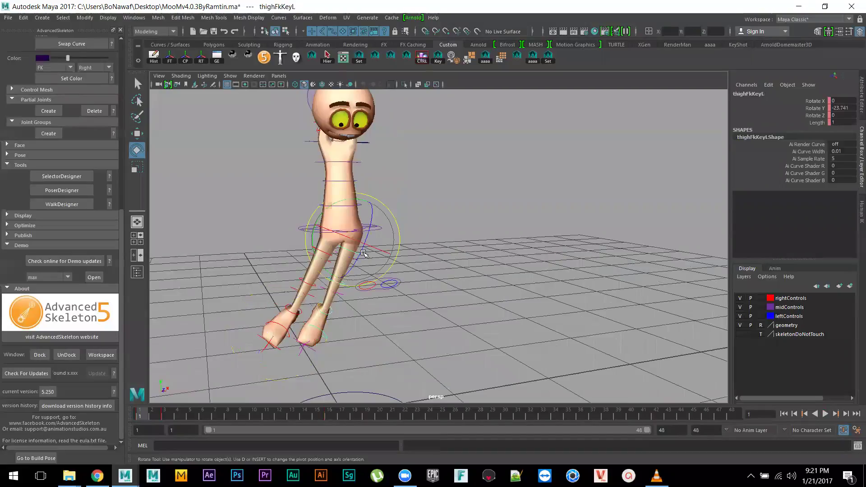
left_click(329, 208)
left_click_drag(329, 209, 355, 213)
left_click(460, 279)
left_click(326, 254)
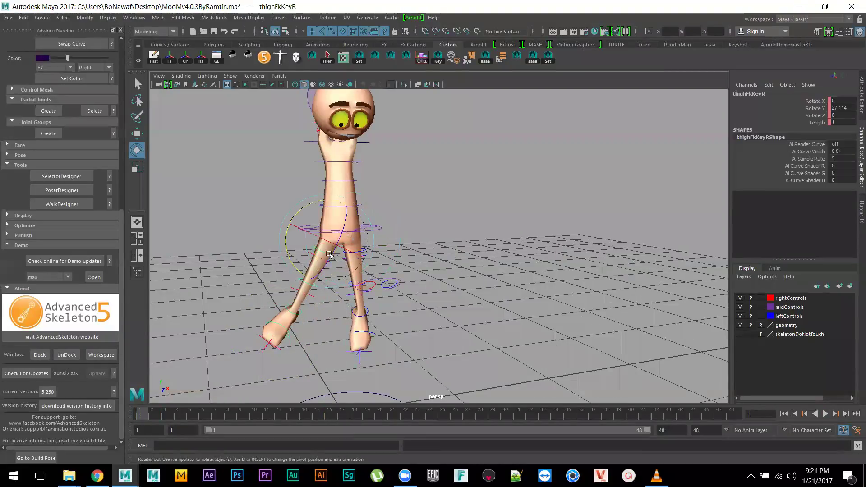
left_click_drag(303, 222, 332, 253)
- Play the walk back, reselect all controls with the Set shelf button, and scrub to frame 16
scroll(316, 316, "down", 2)
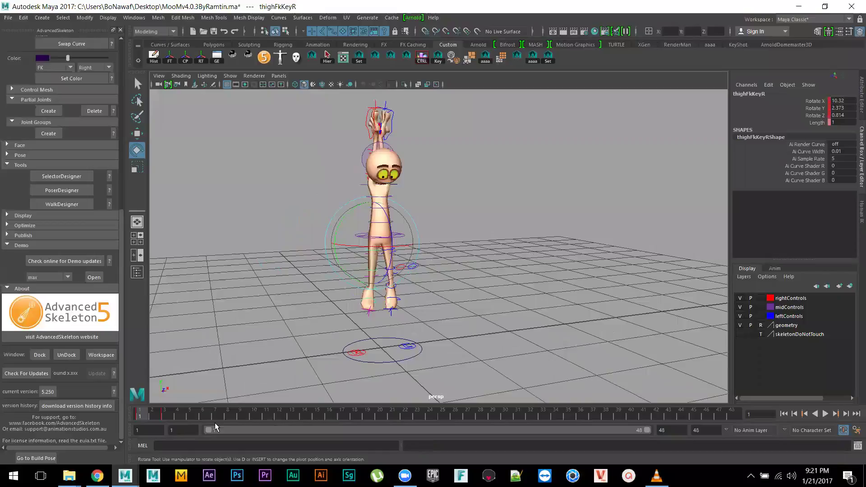
key("alt+v")
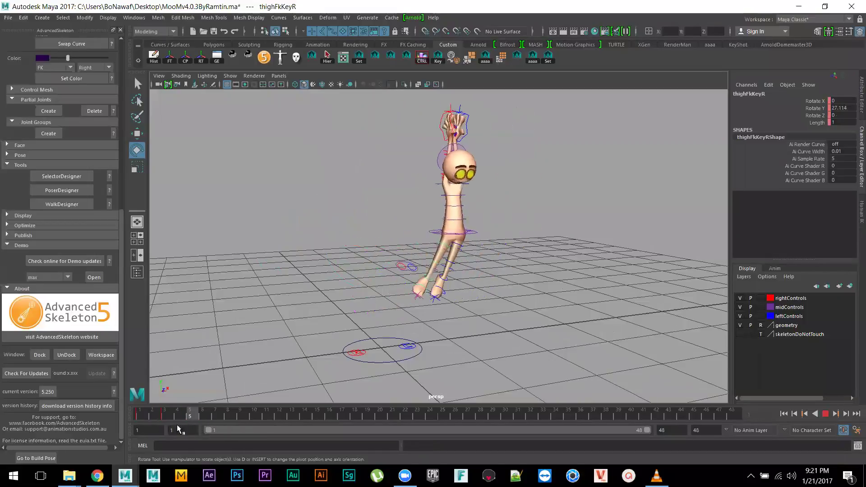
key("alt+v")
scroll(408, 291, "down", 2)
key("f")
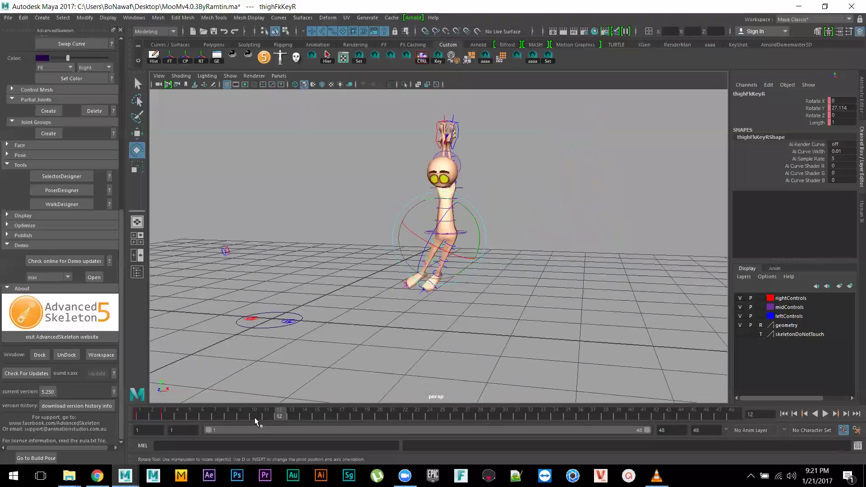
left_click_drag(286, 416, 342, 416)
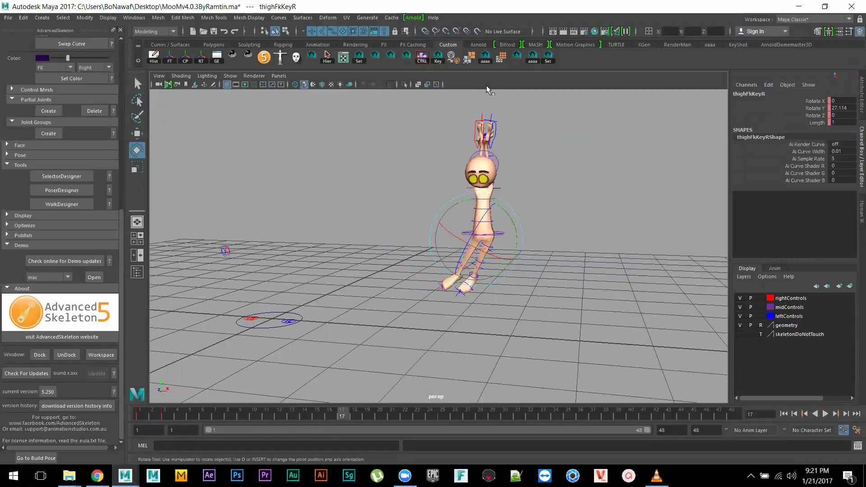
left_click(550, 61)
left_click_drag(340, 418, 370, 419)
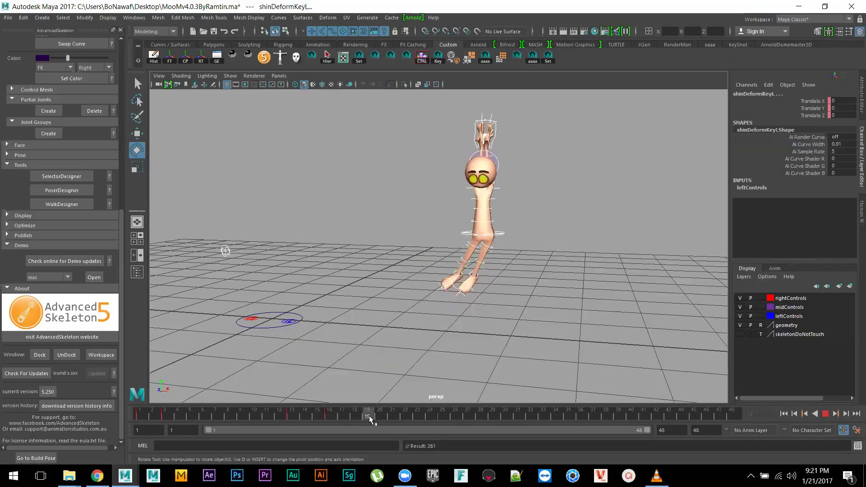
- At frame 19, swing thighFkKeyL outward and select thighFkKeyR
left_click(453, 316)
scroll(454, 315, "up", 3)
middle_click_drag(454, 316, 403, 314, "alt")
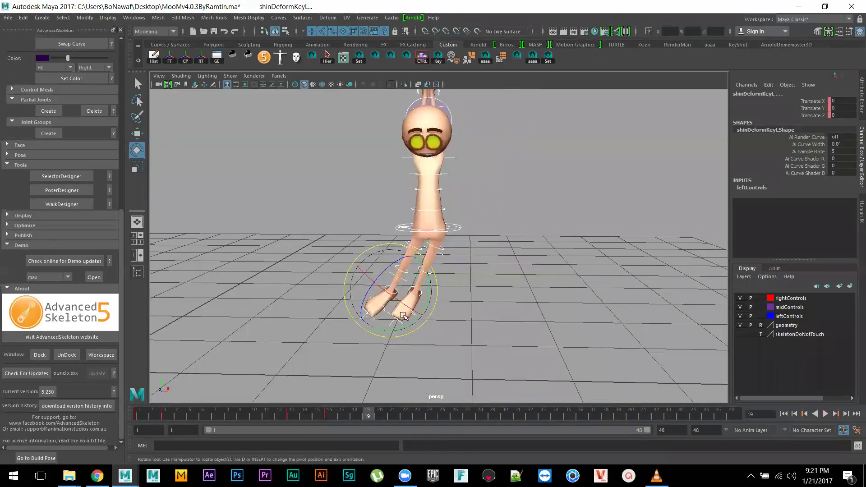
right_click_drag(403, 315, 449, 272, "alt")
left_click(443, 251)
left_click_drag(434, 200, 393, 227)
left_click(442, 330)
left_click(416, 253)
- Tilt hipKey to about 9.78 Rotate Z and shift it to Translate X 0.315
left_click(529, 239)
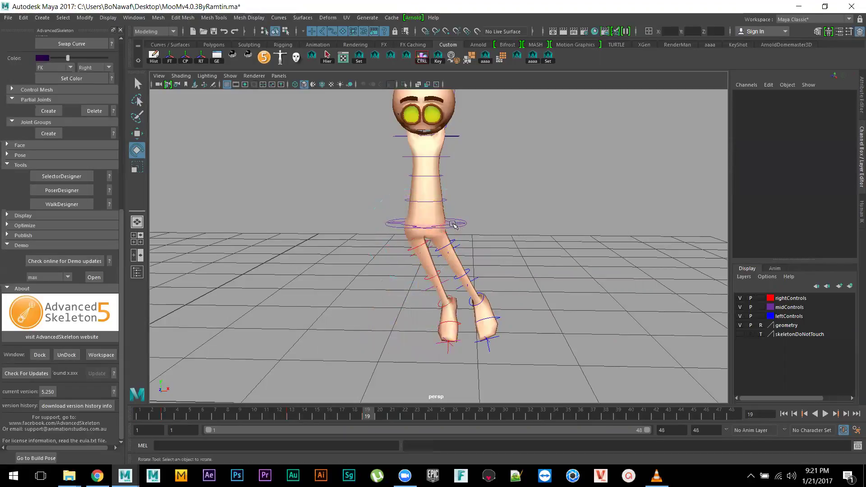
left_click(452, 225)
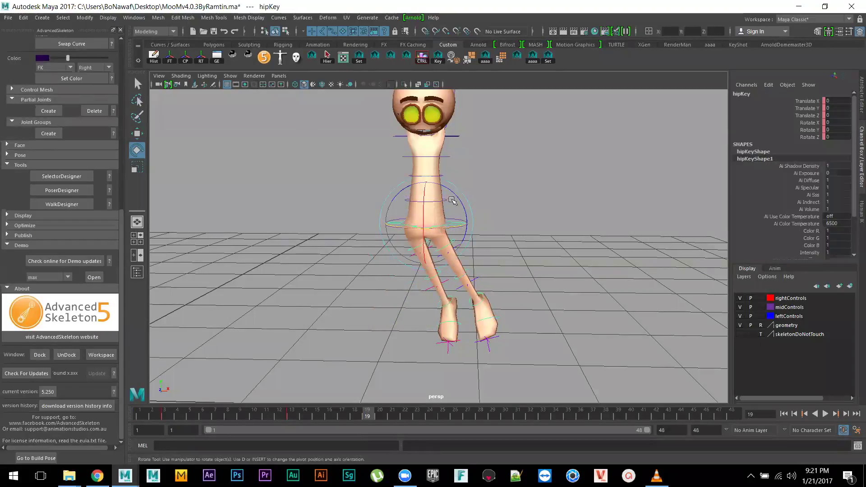
left_click_drag(454, 201, 479, 216)
key("w")
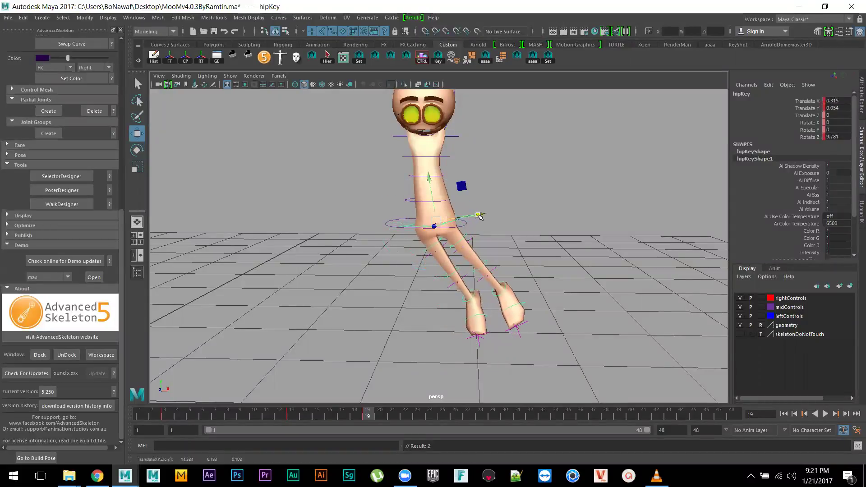
- Play the walk, scrub back to around frame 13, and box-select controls
key("alt+v")
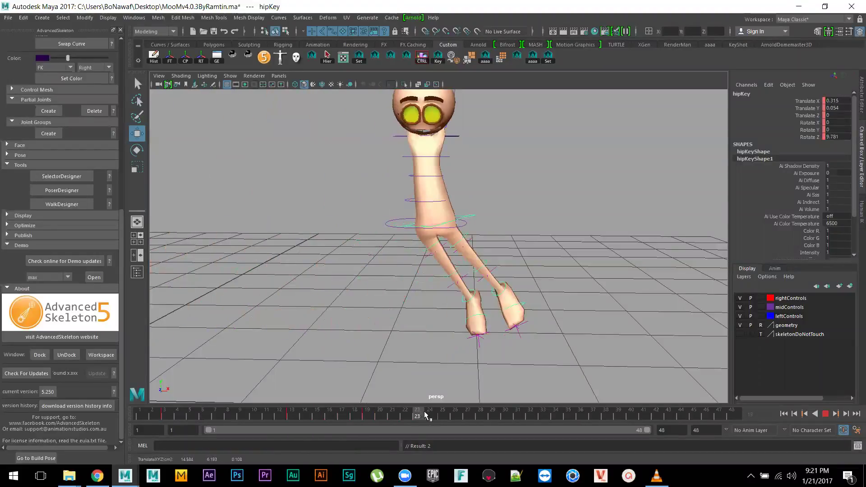
left_click_drag(426, 412, 293, 415)
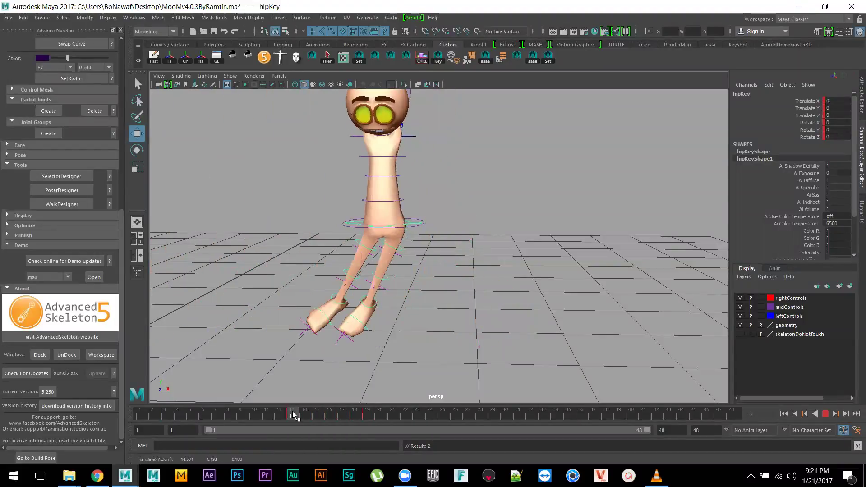
left_click_drag(284, 188, 478, 365)
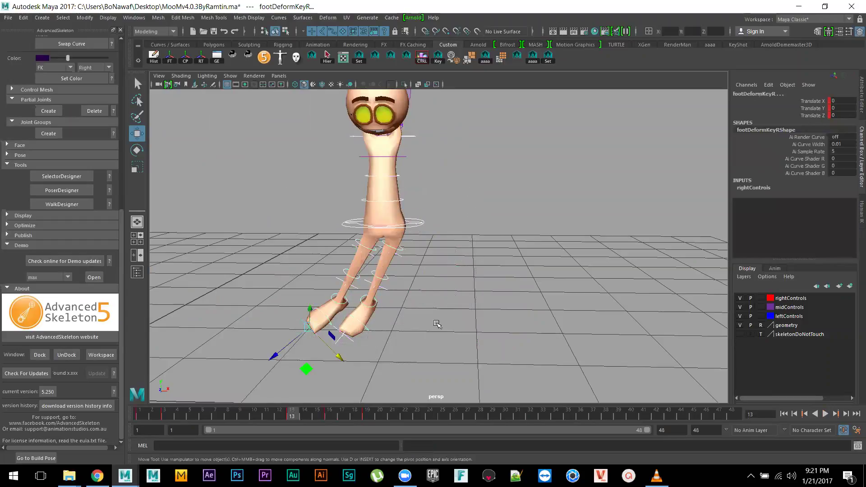
- Scrub between frames 18 and 35 and play the walk twice to review the stride
left_click_drag(217, 201, 220, 213)
left_click_drag(336, 419, 367, 421)
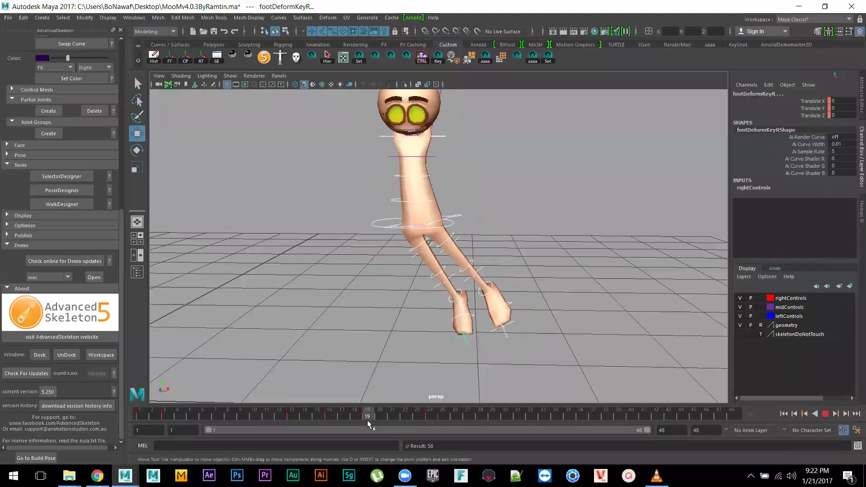
left_click_drag(451, 416, 486, 416)
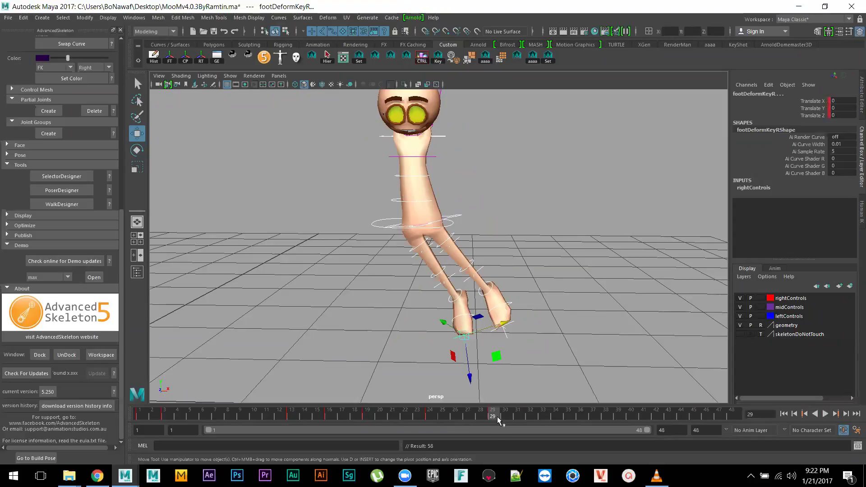
left_click_drag(492, 416, 364, 419)
key("alt+v")
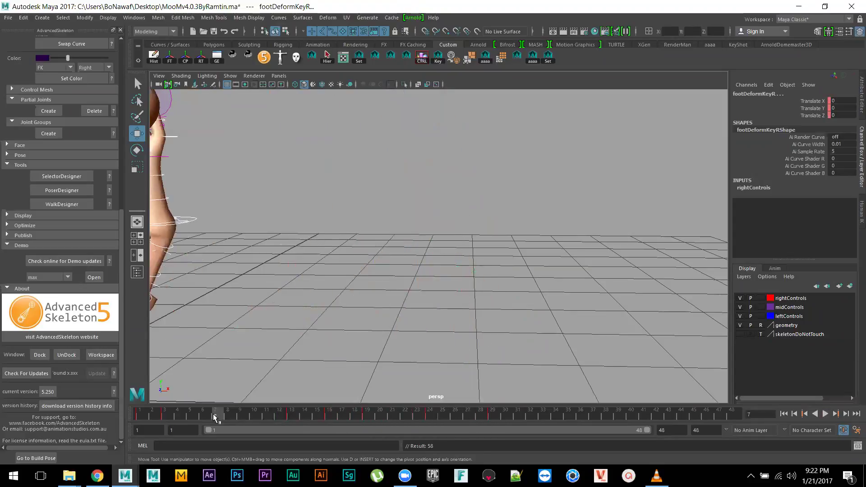
key("Escape")
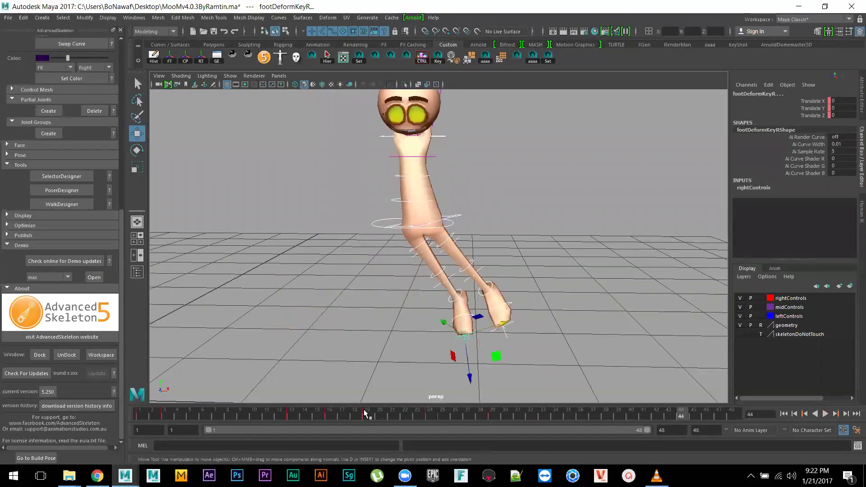
mouse_move(321, 418)
left_mouse_down()
mouse_move(367, 416)
mouse_move(335, 417)
left_mouse_up()
left_click_drag(477, 419, 567, 411)
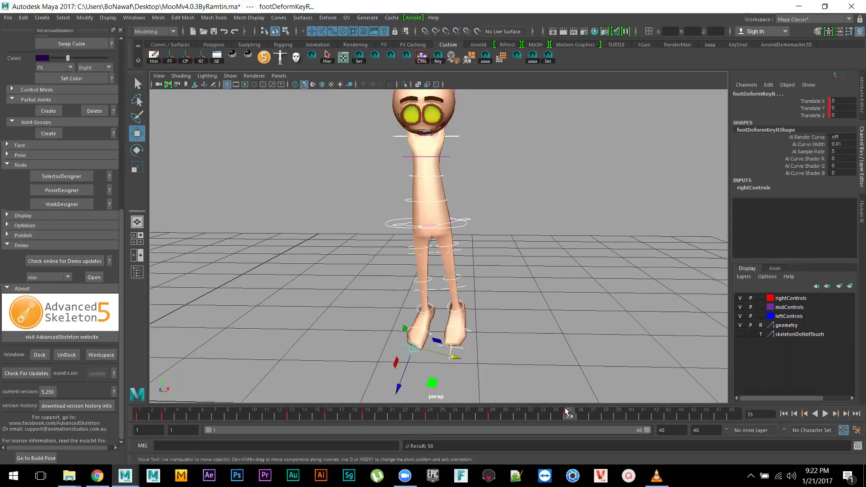
key("alt+v")
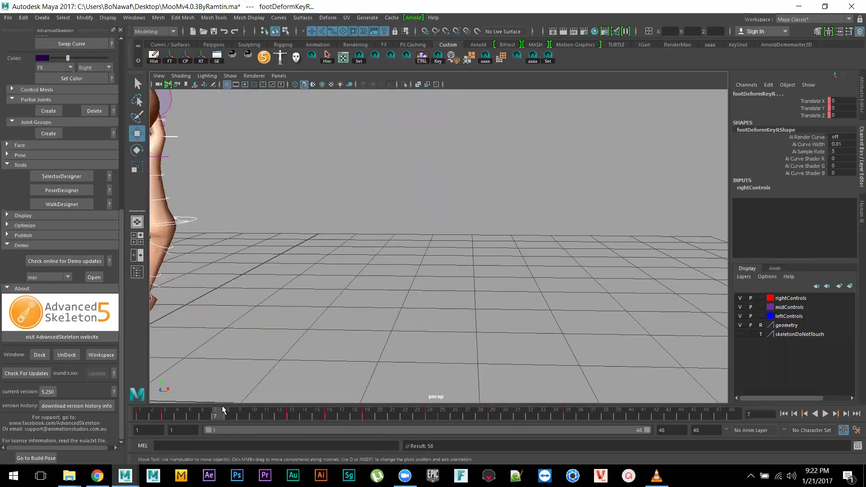
key("Escape")
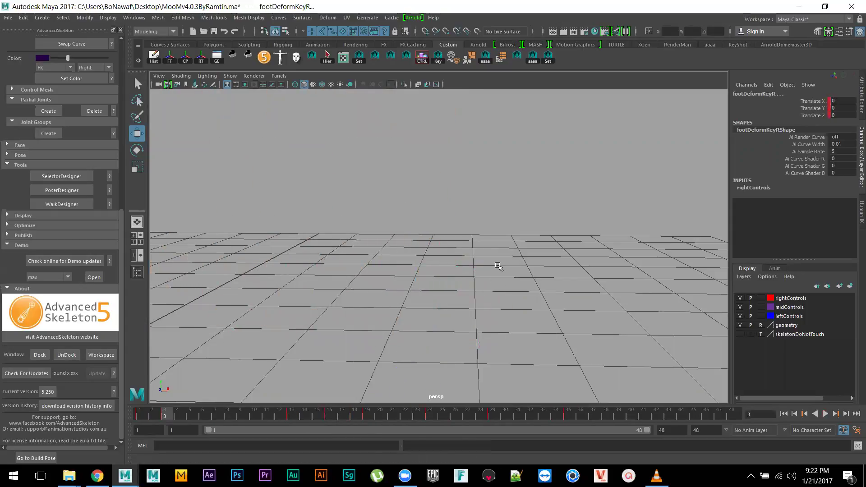
- Replay the walk, stop at frame 29 close on the legs, and select the left thigh FK control
right_click_drag(519, 305, 489, 296, "alt")
key("alt+v")
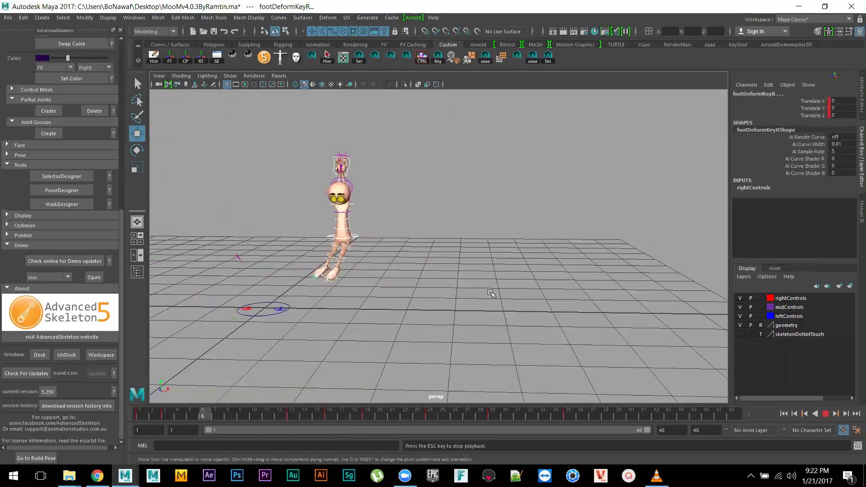
key("Escape")
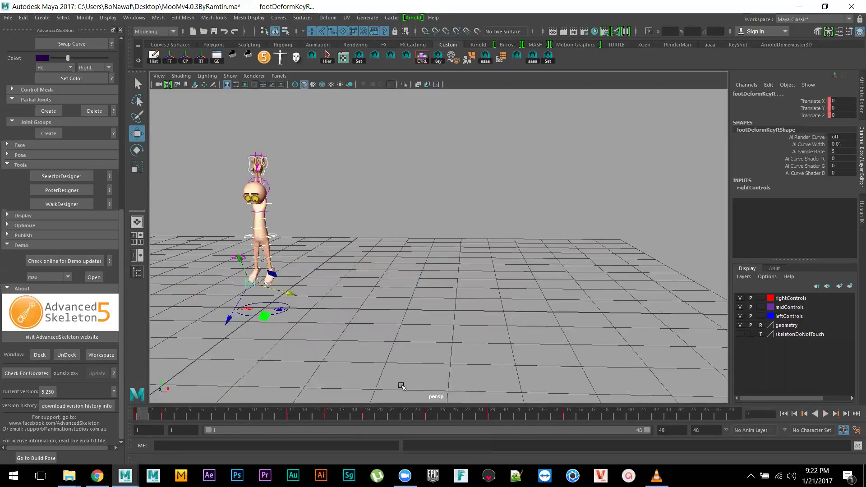
mouse_move(340, 422)
left_mouse_down()
mouse_move(354, 413)
mouse_move(506, 415)
mouse_move(498, 413)
left_mouse_up()
left_click(449, 278)
right_click_drag(464, 329, 555, 275, "alt")
left_click(445, 239)
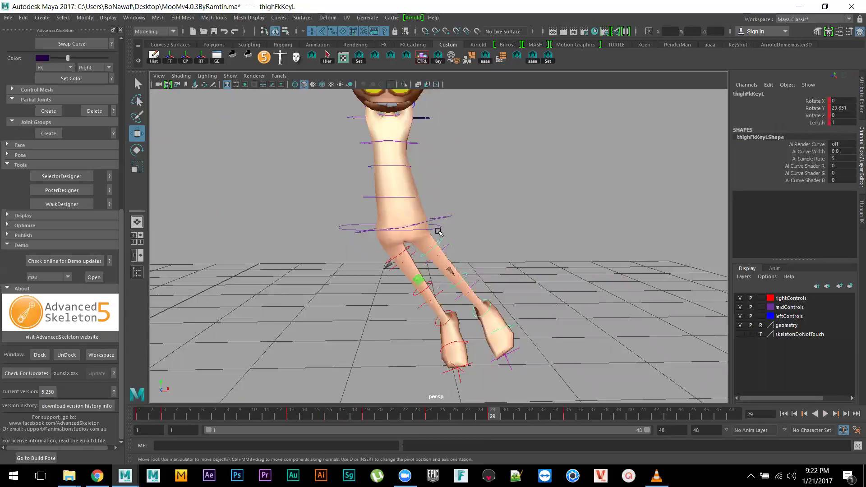
- Rotate the left thigh FK toward the right leg and the right thigh inward, then play to check
key("e")
left_click_drag(446, 202, 500, 214)
left_click(469, 226)
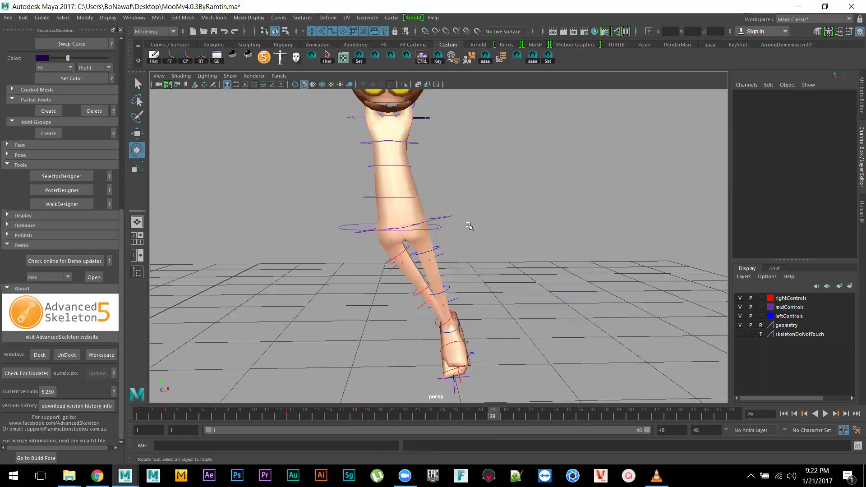
left_click(407, 248)
left_click_drag(409, 201, 414, 212)
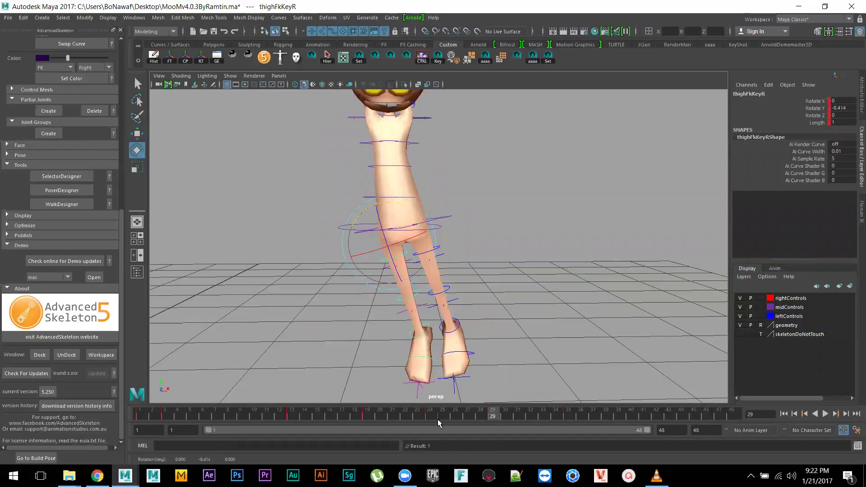
key("alt+v")
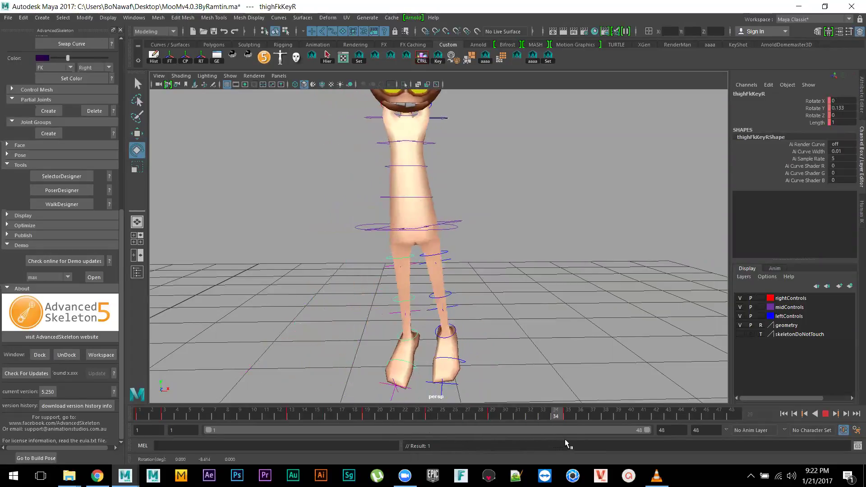
key("alt+v")
- Swing the right leg back outward, rotate the left leg inward, then straighten it at frame 41
left_click_drag(419, 213, 456, 253)
left_click(457, 255)
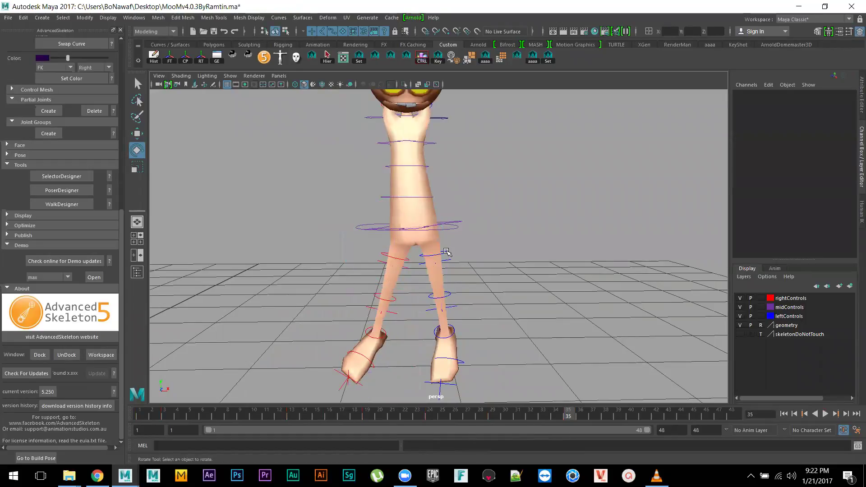
left_click(446, 253)
left_click_drag(452, 205, 429, 218)
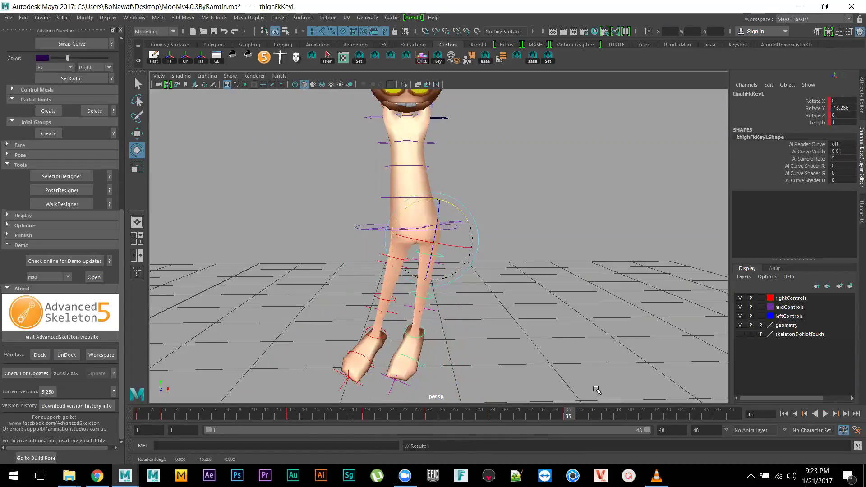
key("alt+v")
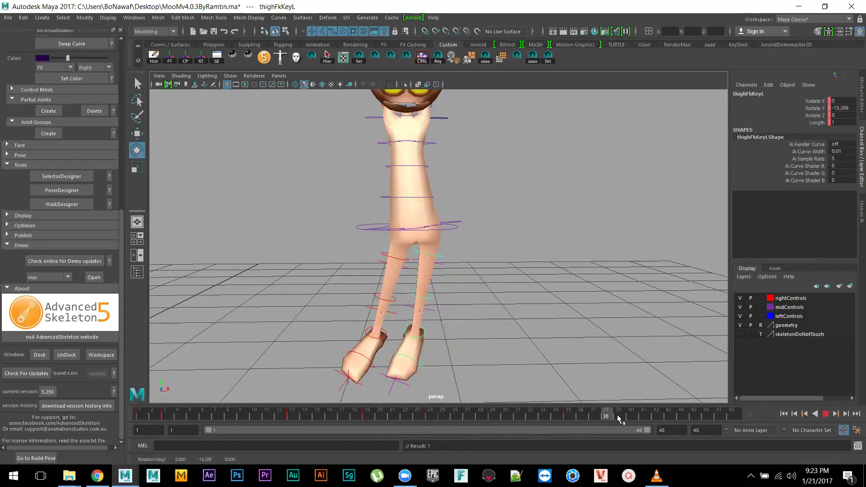
left_click(646, 416)
left_click_drag(454, 207, 421, 207)
- Set a key on the left foot control (shinDeformKeyL)
left_click(492, 218)
left_click(406, 255)
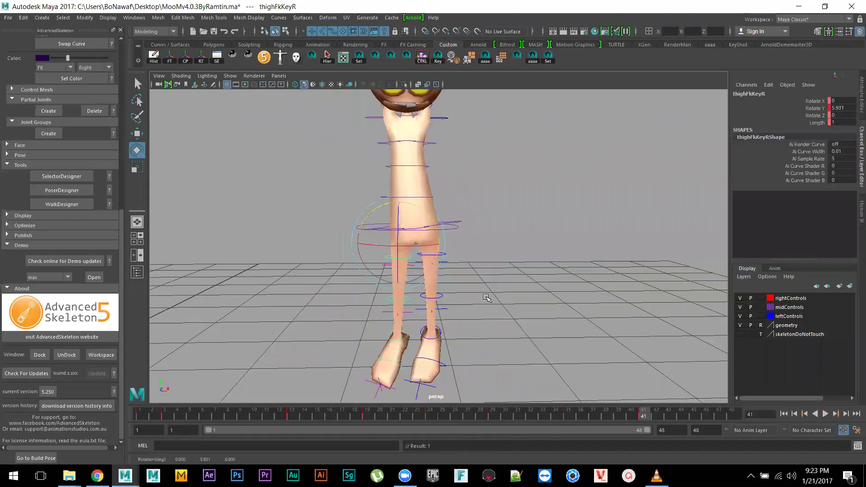
left_click(548, 55)
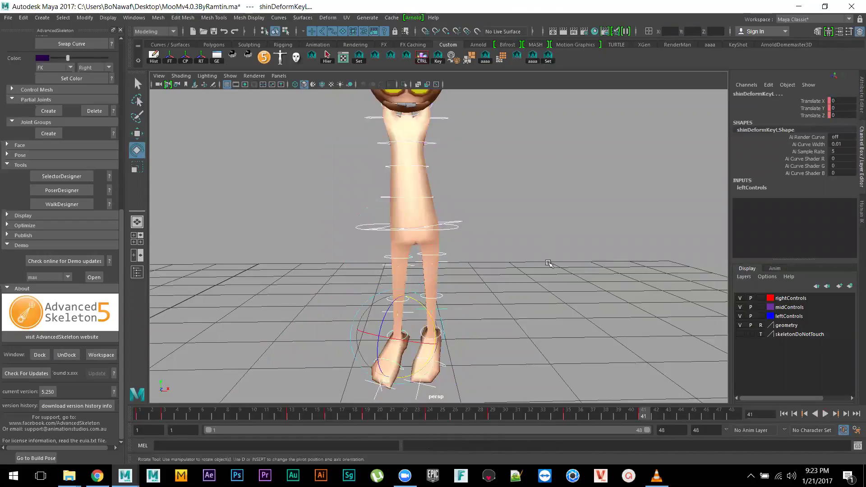
key("s")
- Step back through frames 35, 29, 24, 19, 16 and 13 to frame 1, then play the walk
left_click(575, 414)
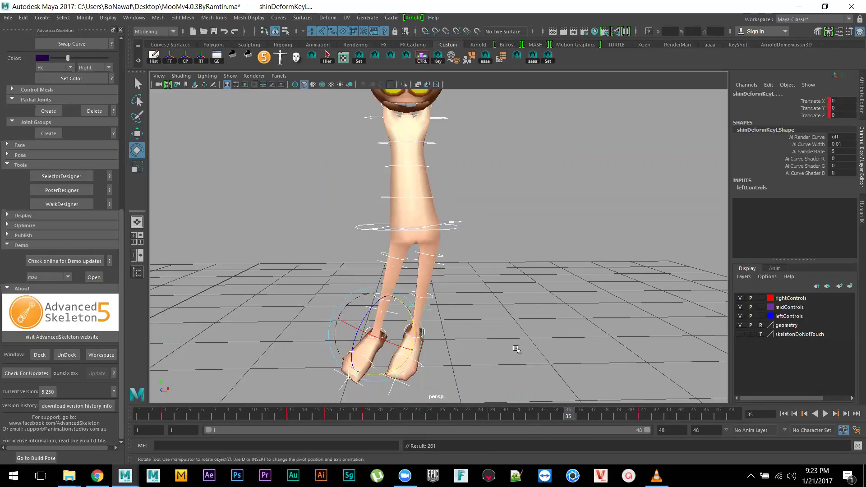
left_click(493, 415)
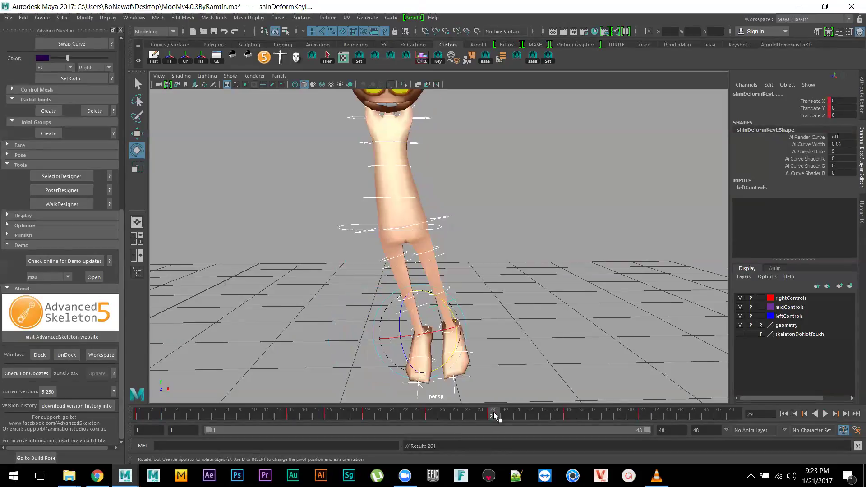
left_click(431, 415)
left_click(367, 416)
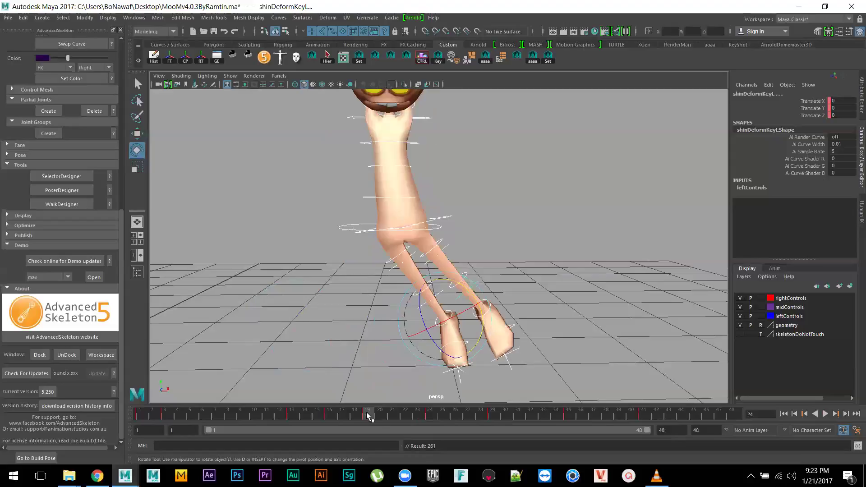
left_click(329, 415)
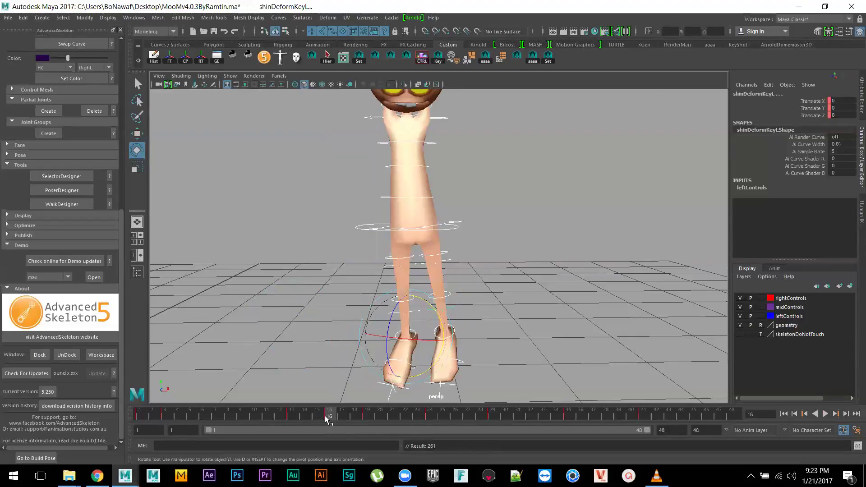
left_click(292, 415)
left_click_drag(292, 419, 140, 414)
right_click_drag(348, 337, 248, 225, "alt")
key("alt+v")
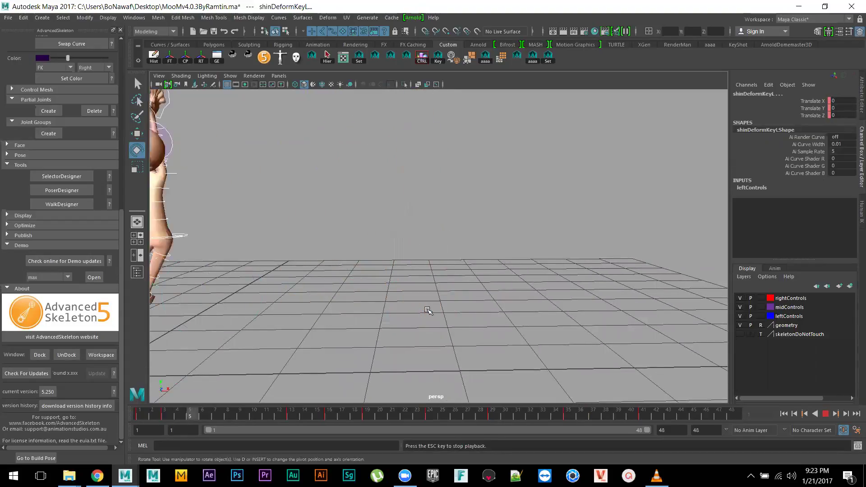
key("Escape")
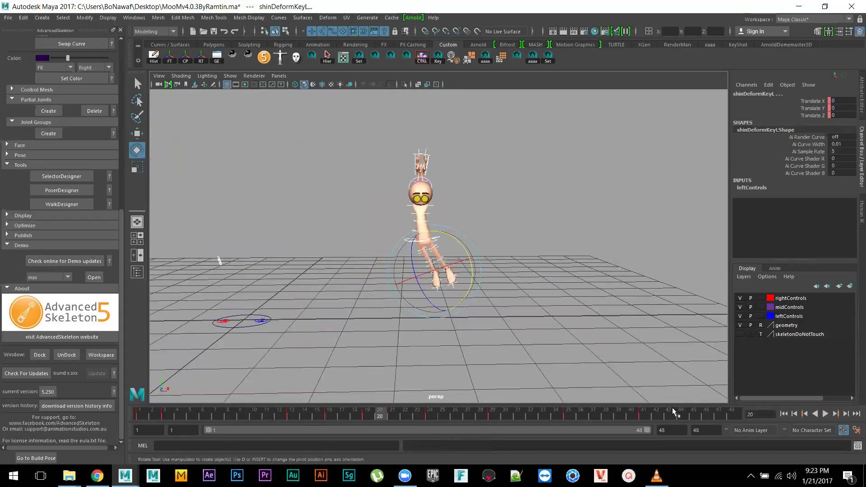
- Change the playback end time from 48 to 66, play the walk, then select the hip control
left_click(671, 430)
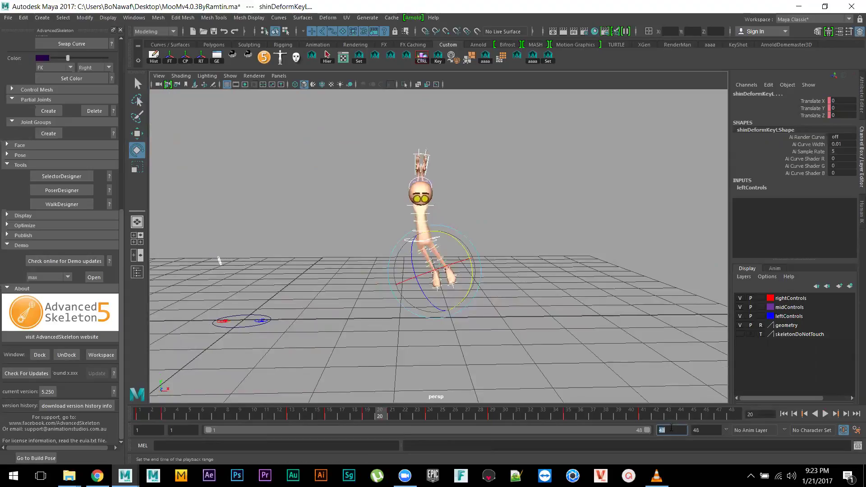
type("66")
key("Return")
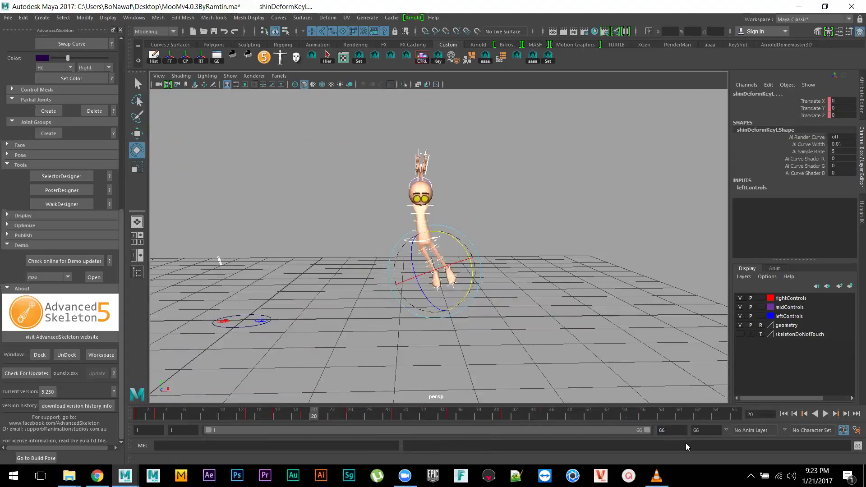
left_click(825, 414)
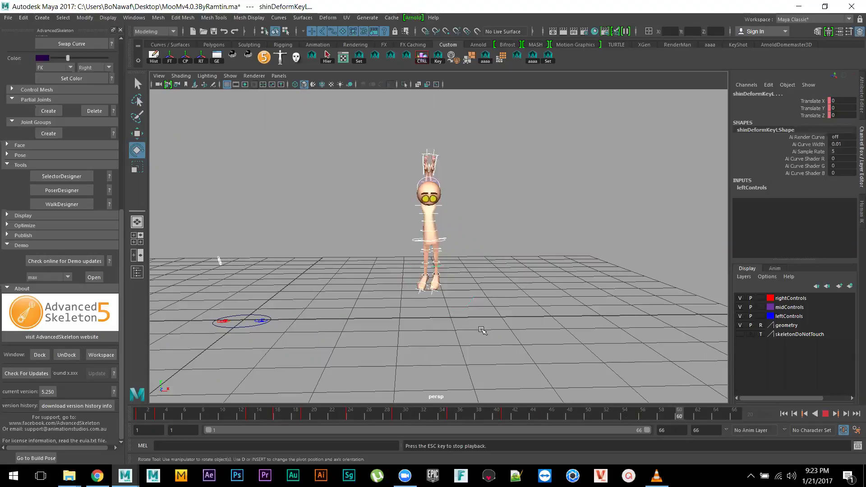
key("Escape")
left_click(238, 390)
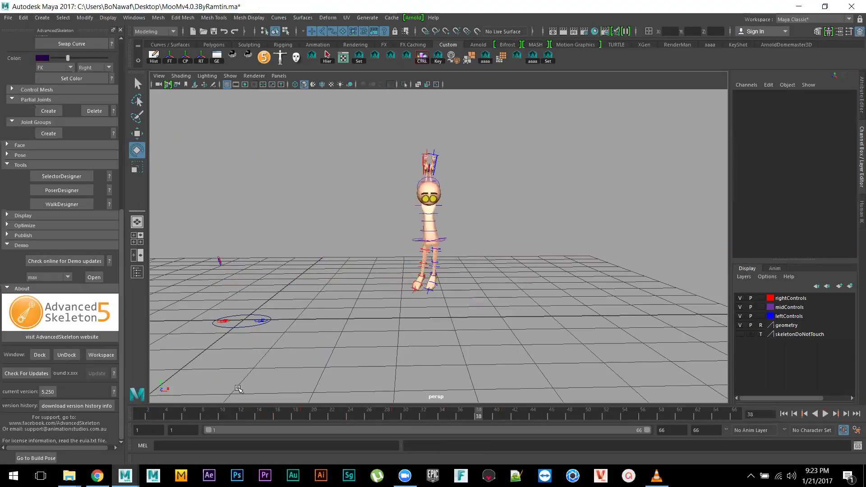
scroll(560, 259, "up", 10)
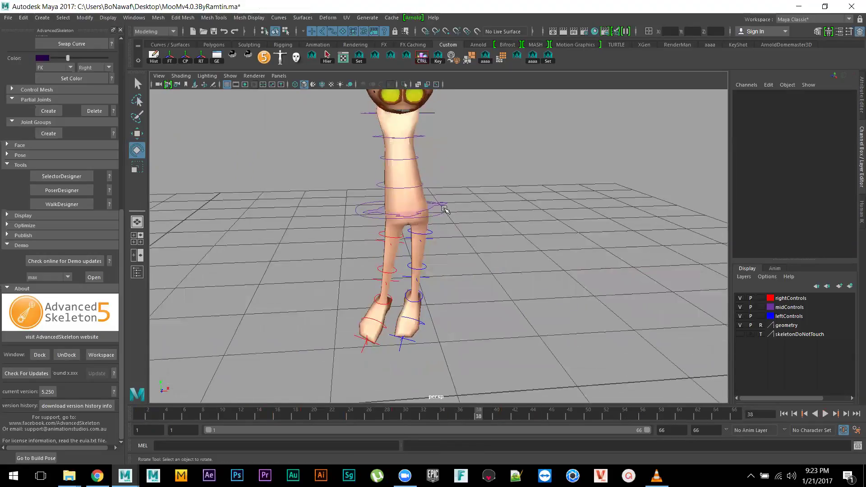
left_click(439, 205)
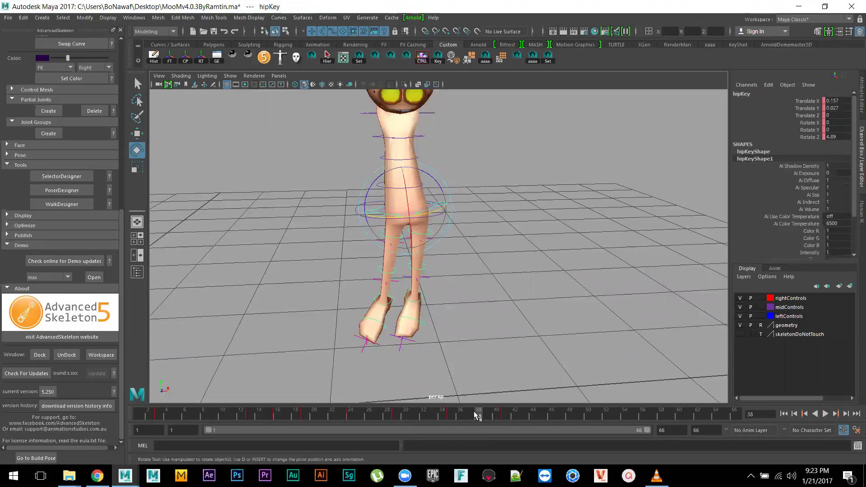
- At frame 41, set all the hip control's Translate and Rotate channels to 0
left_click_drag(477, 415, 507, 416)
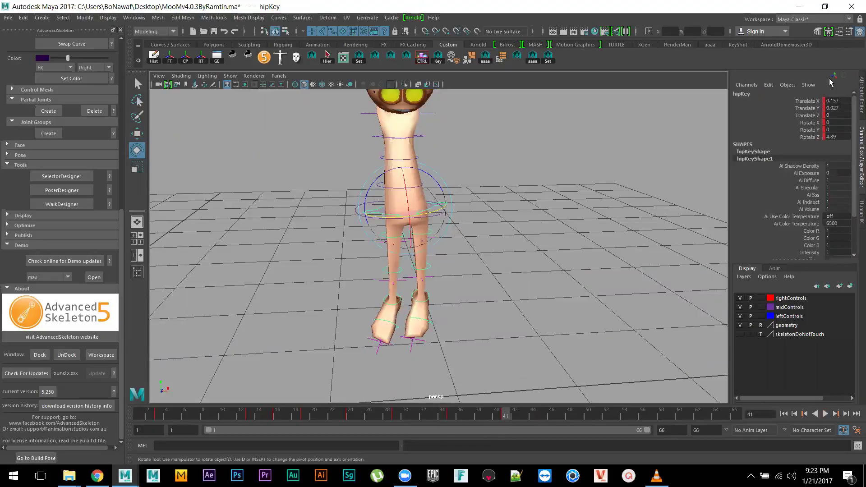
left_click_drag(840, 101, 841, 120)
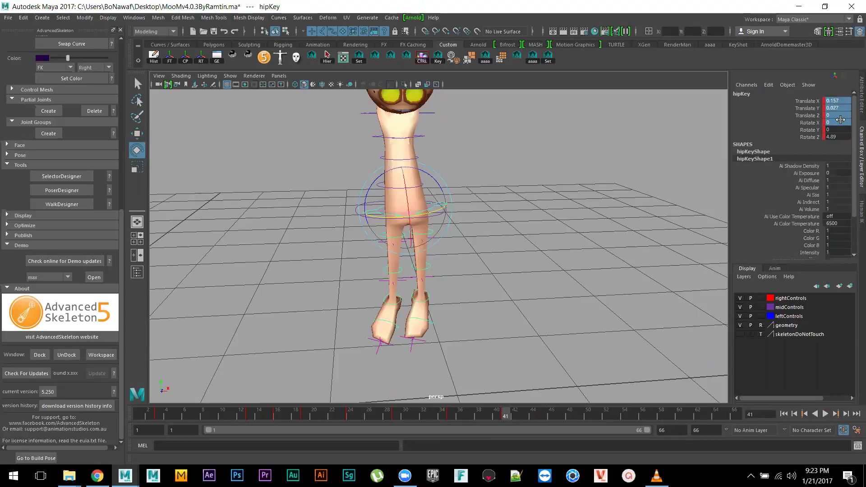
left_click_drag(841, 125, 840, 136)
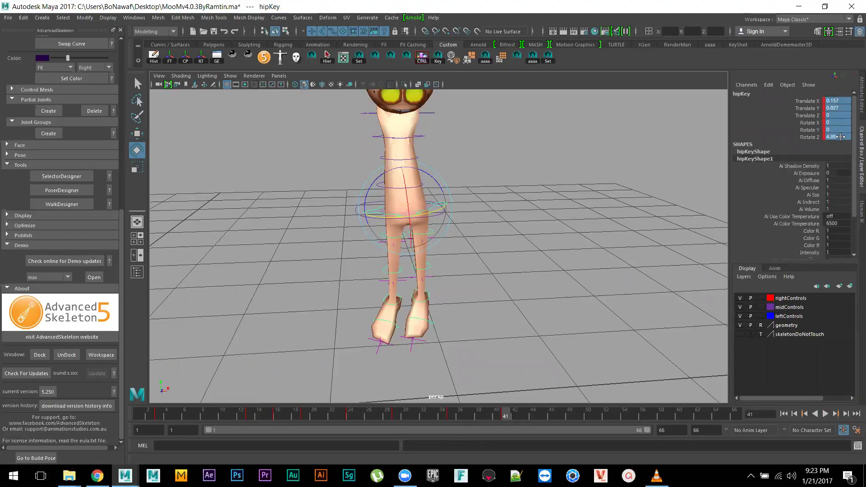
type("0")
key("Return")
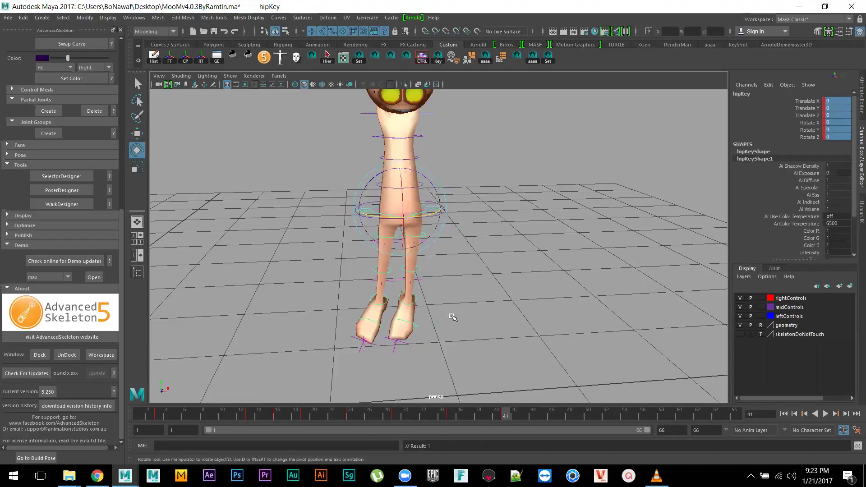
- Straighten both thighs (undo the left, rotate the right), select the left heel and return to frame 2
left_click_drag(473, 350, 464, 270, "alt")
left_click(456, 268)
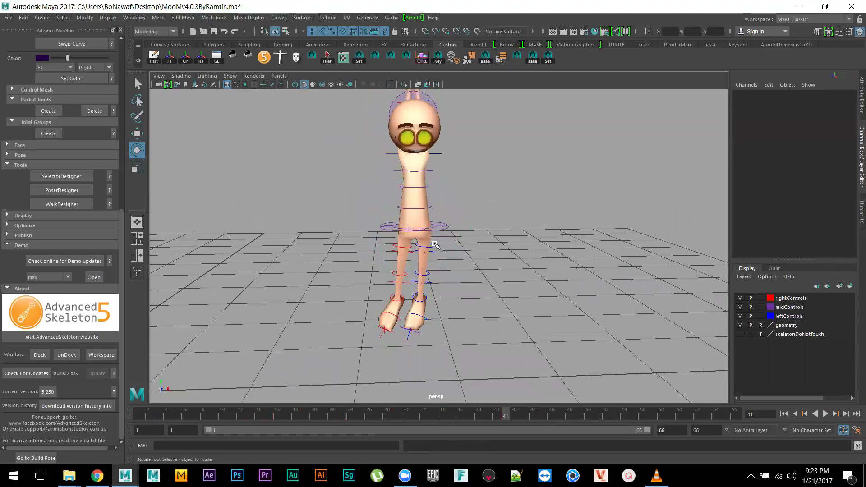
left_click(435, 244)
key("ctrl+z")
key("ctrl+z")
key("ctrl+z")
key("ctrl+z")
key("ctrl+z")
key("ctrl+z")
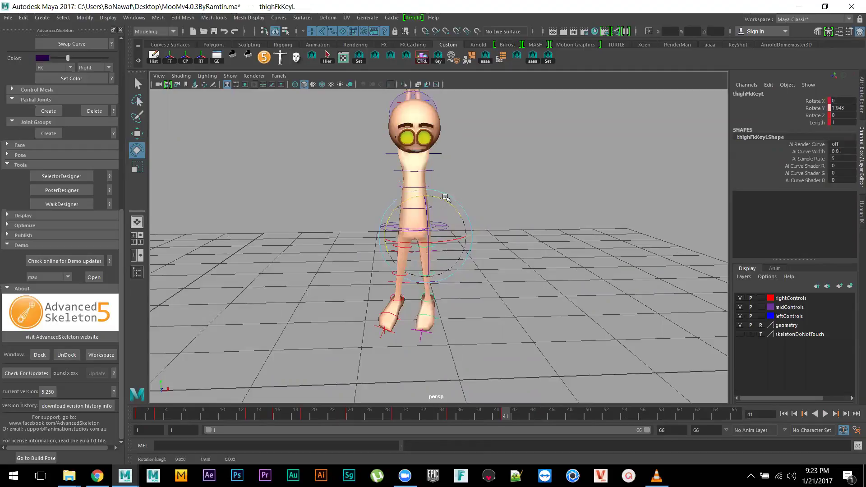
left_click(409, 248)
left_click_drag(409, 248, 448, 312)
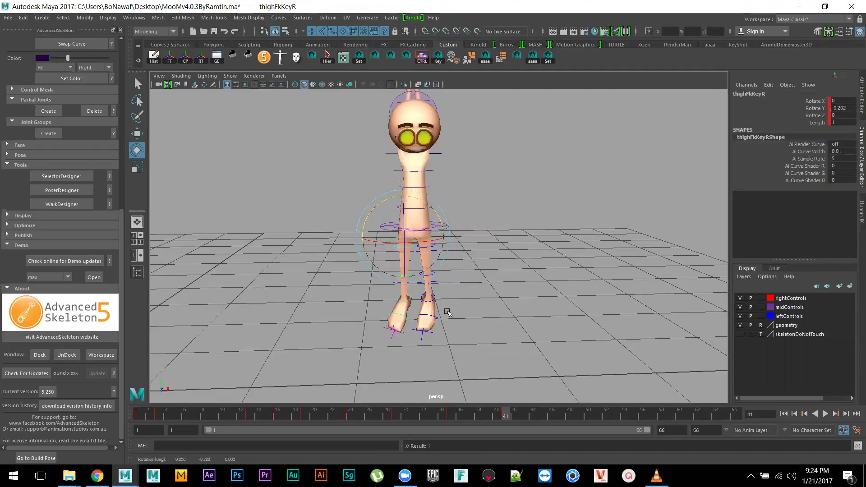
left_click(440, 313)
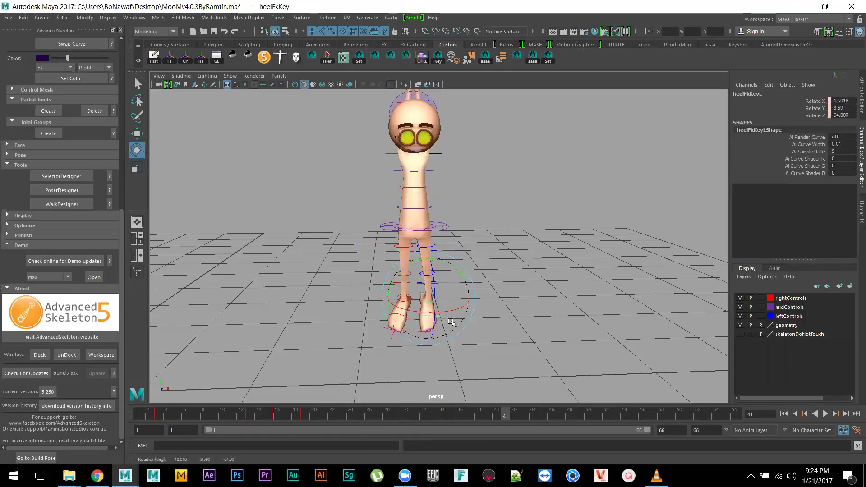
left_click_drag(343, 418, 148, 417)
key("a")
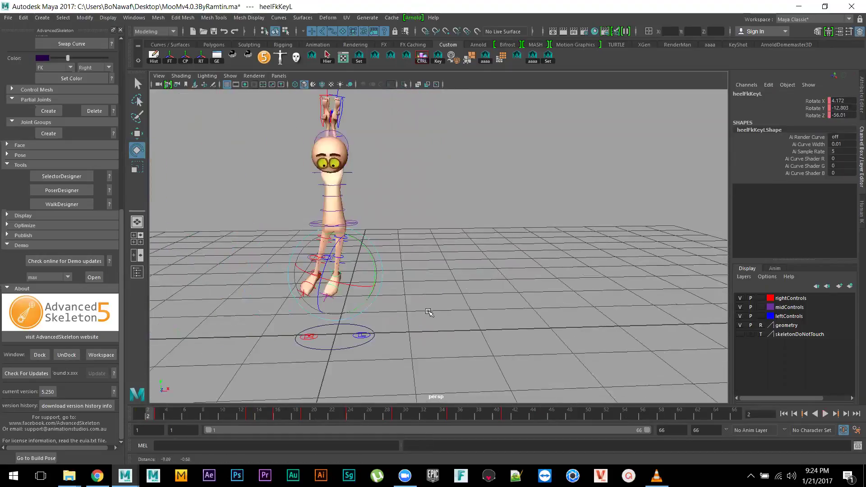
left_click(139, 415)
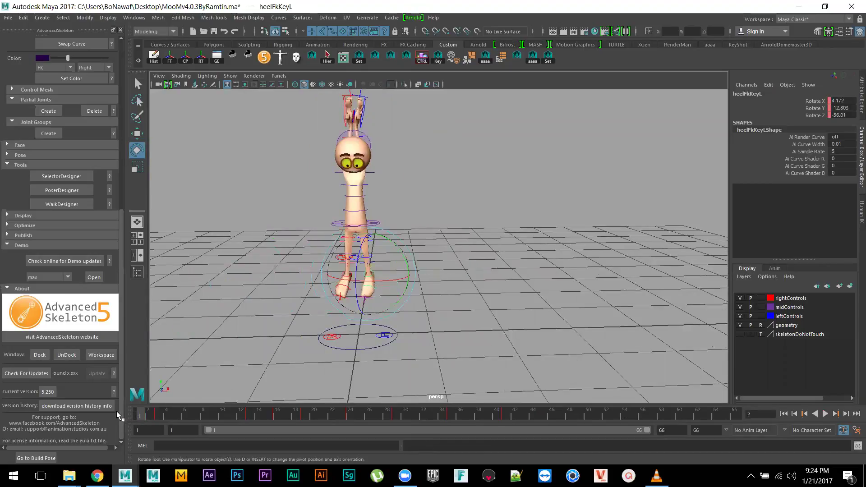
left_click(157, 416)
left_click(140, 419)
left_click(156, 417)
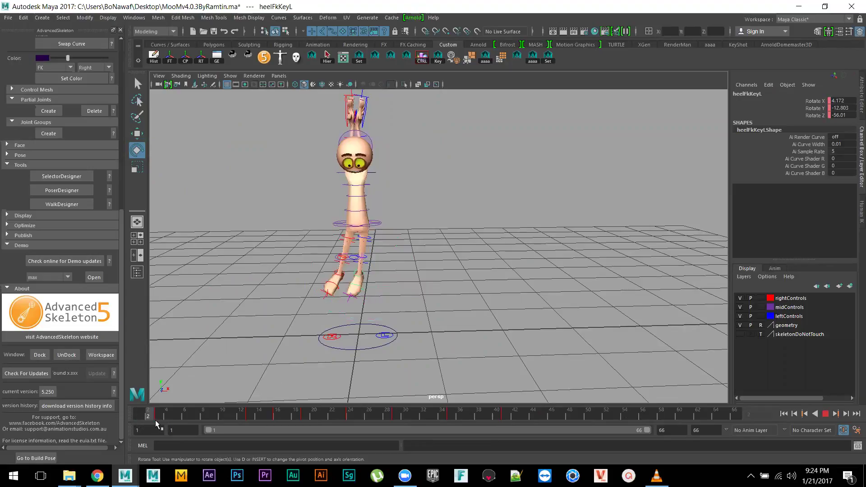
left_click(549, 56)
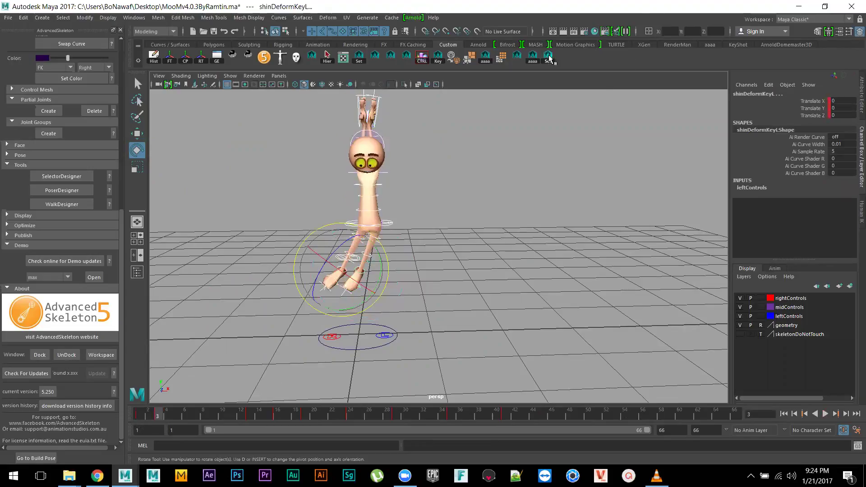
mouse_move(158, 417)
left_mouse_down()
mouse_move(138, 416)
mouse_move(207, 418)
mouse_move(109, 416)
left_mouse_up()
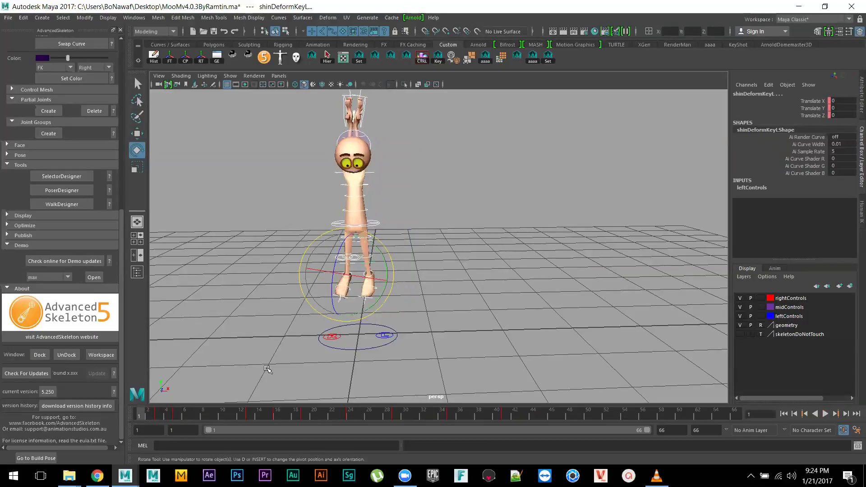
- Nudge the body control along X to Translate X 0.166 at frame 1, checking the first frames after each move
left_click(375, 227)
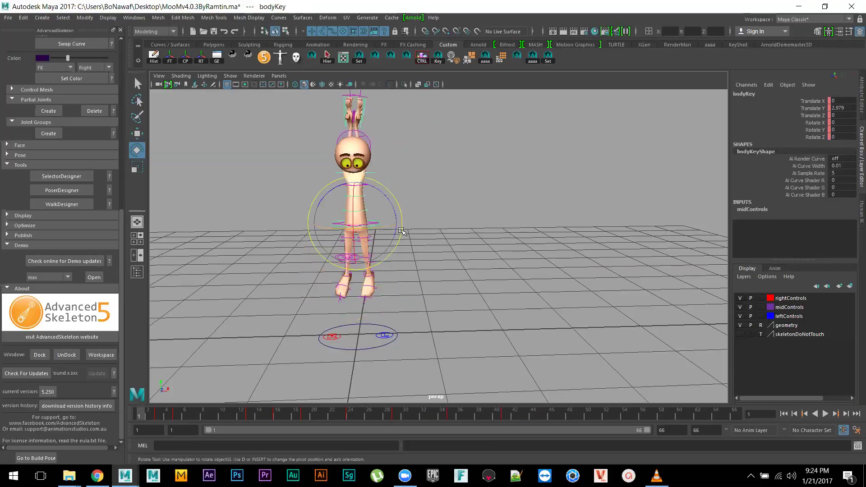
key("w")
left_click_drag(397, 222, 386, 222)
mouse_move(143, 414)
left_mouse_down()
mouse_move(187, 419)
mouse_move(138, 422)
left_mouse_up()
left_click_drag(390, 225, 396, 223)
mouse_move(140, 413)
left_mouse_down()
mouse_move(168, 415)
mouse_move(139, 414)
left_mouse_up()
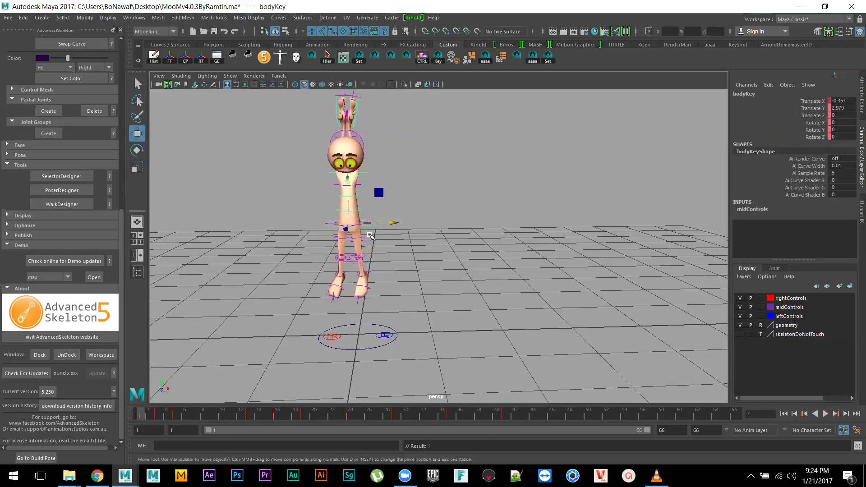
left_click_drag(391, 223, 394, 222)
mouse_move(142, 416)
left_mouse_down()
mouse_move(166, 417)
mouse_move(139, 415)
left_mouse_up()
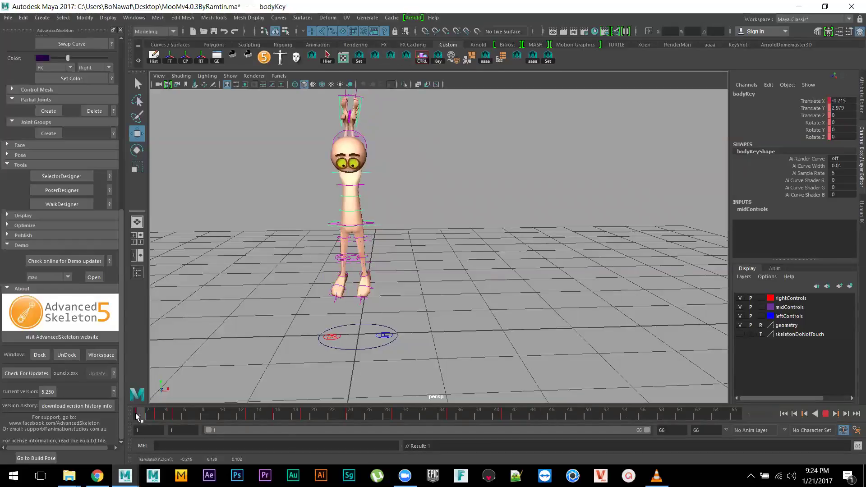
left_click_drag(387, 222, 397, 222)
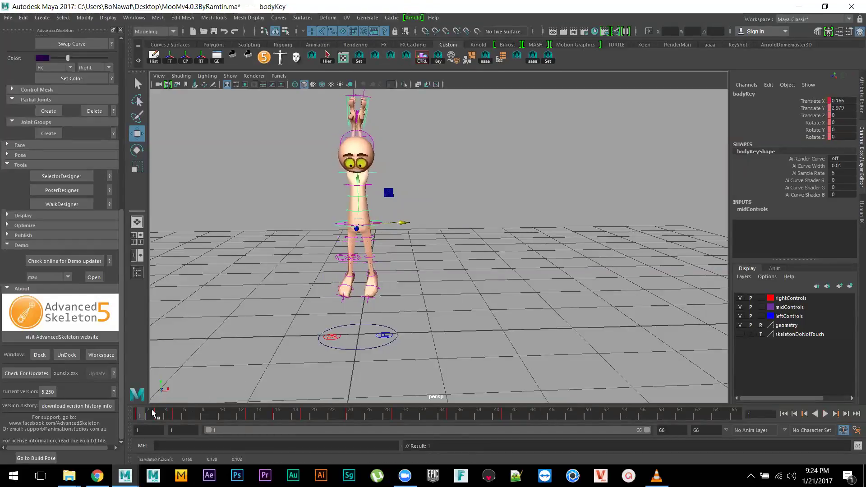
left_click_drag(143, 416, 160, 419)
- Play the walk back from frame 1, step through to frame 6, and select the hip control
key("alt+v")
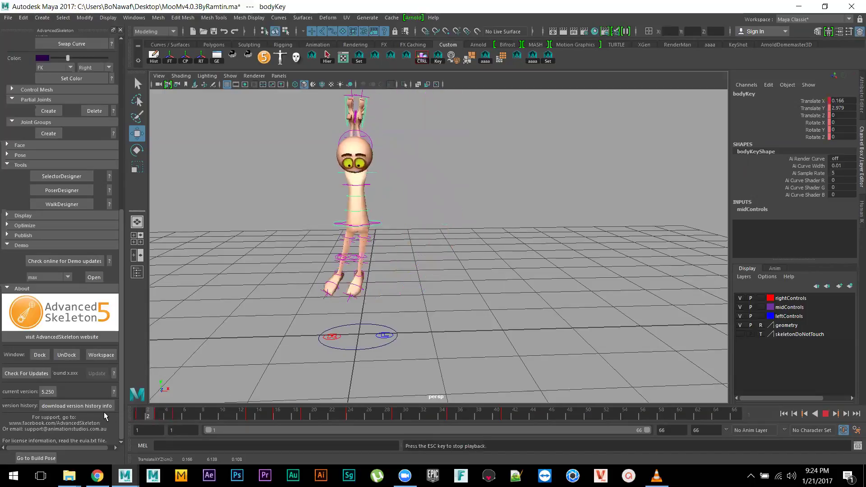
key("Escape")
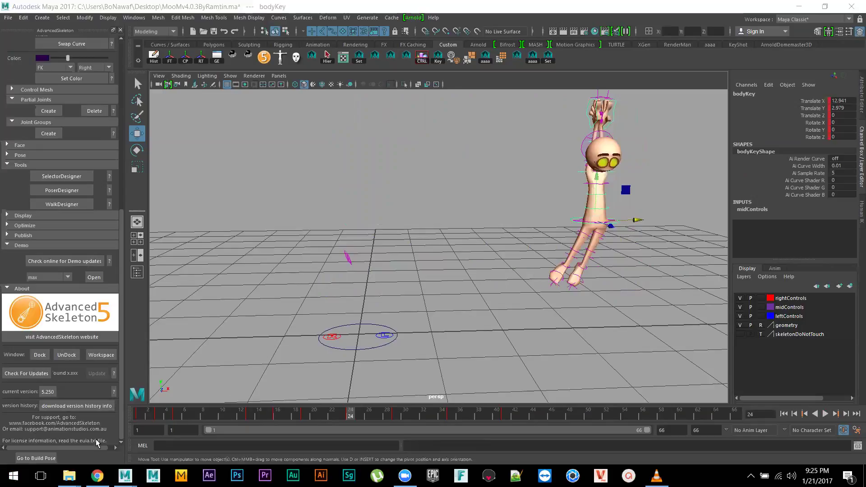
left_click(138, 416)
key("alt+v")
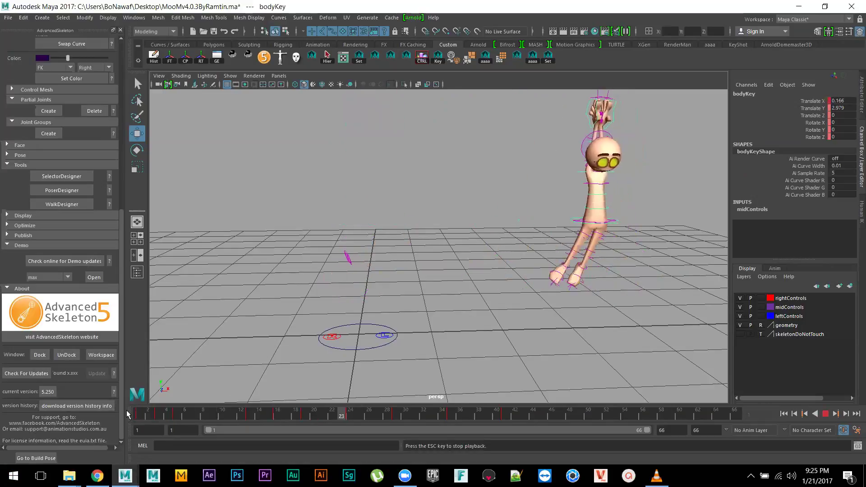
left_click_drag(149, 415, 175, 416)
scroll(528, 319, "up", 3)
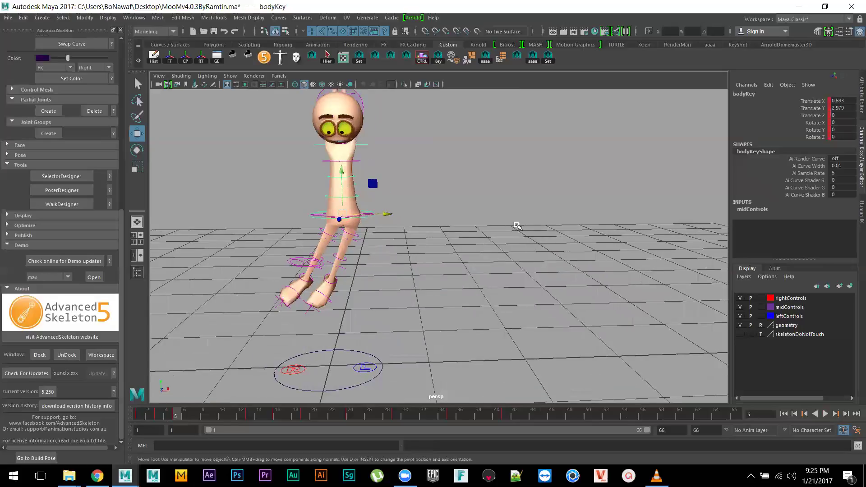
scroll(467, 258, "up", 2)
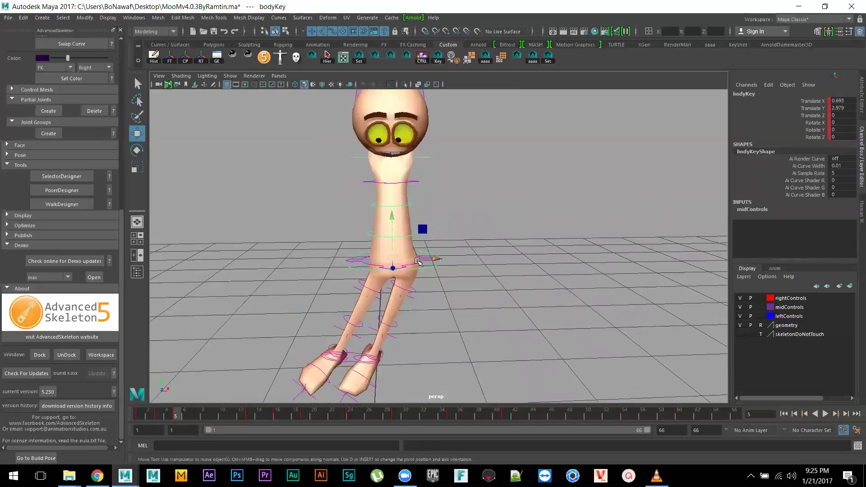
left_click(419, 263)
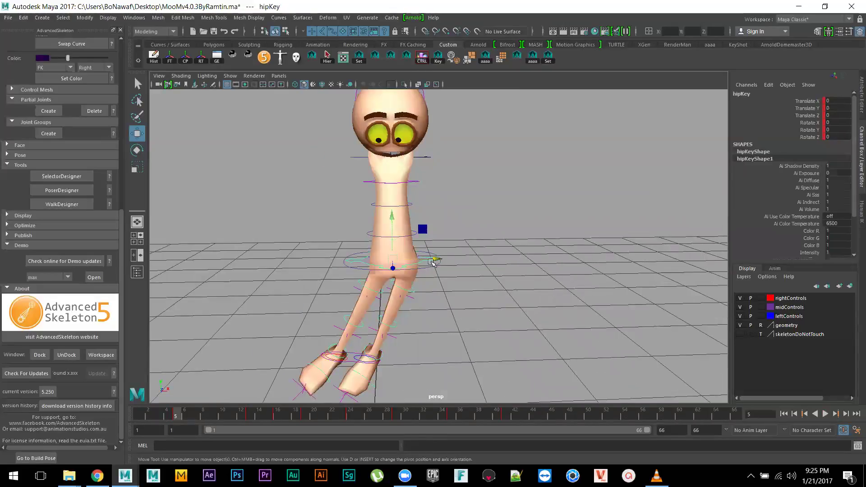
- Rotate the hip on Z at frame 5 to swing the legs, then zero its channels at frame 1
key("e")
left_click_drag(436, 253, 384, 260)
key("w")
left_click_drag(178, 417, 116, 409)
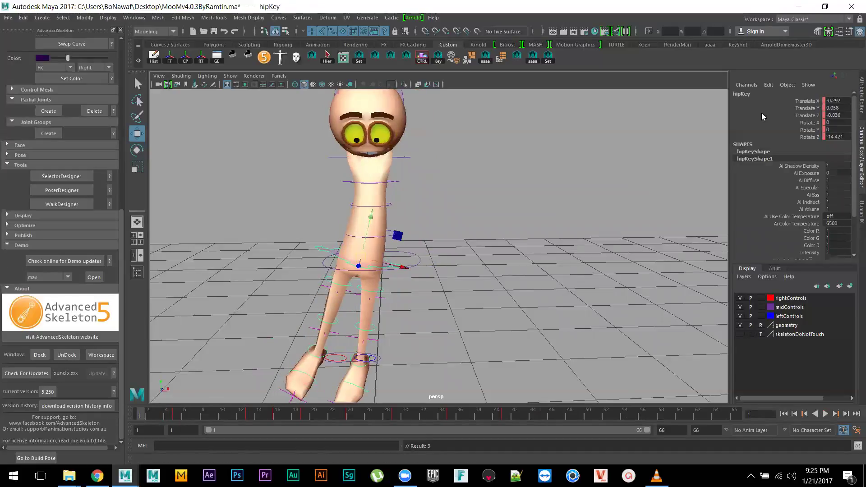
left_click_drag(840, 102, 841, 131)
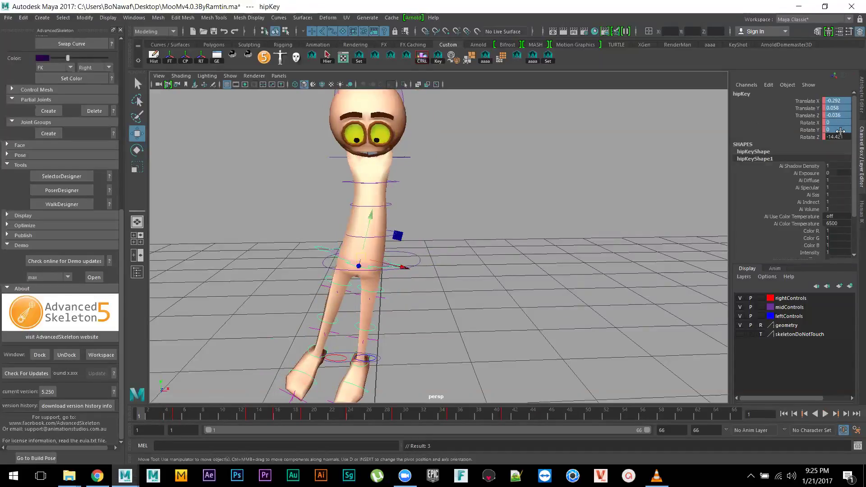
key("Return")
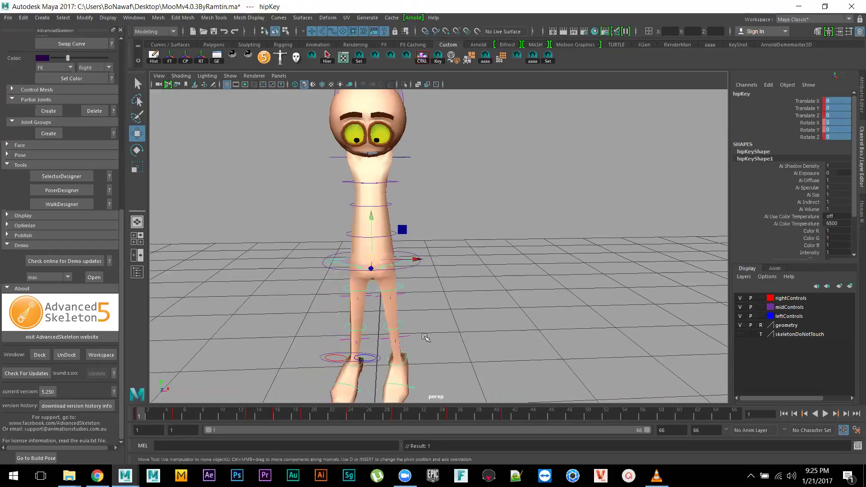
scroll(470, 307, "down", 5)
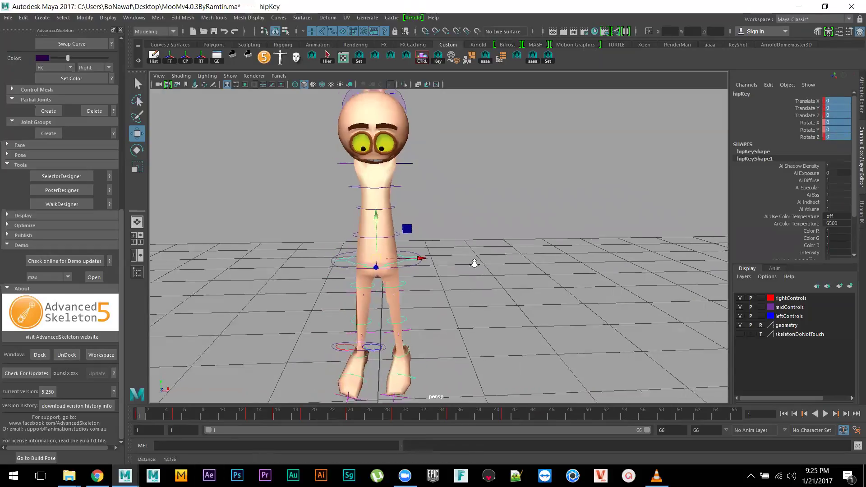
- Play the walk back from frame 10, return to about frame 18, and select the body control
left_click_drag(142, 415, 223, 420)
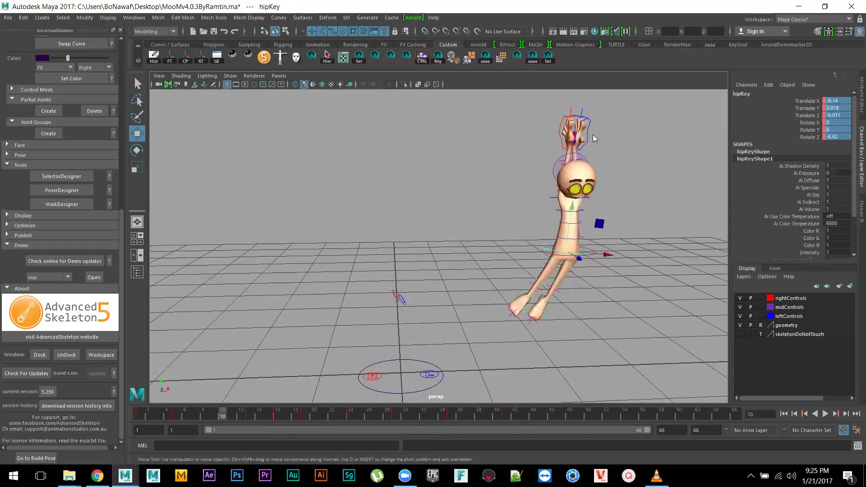
left_click_drag(533, 262, 552, 292, "alt")
key("alt+v")
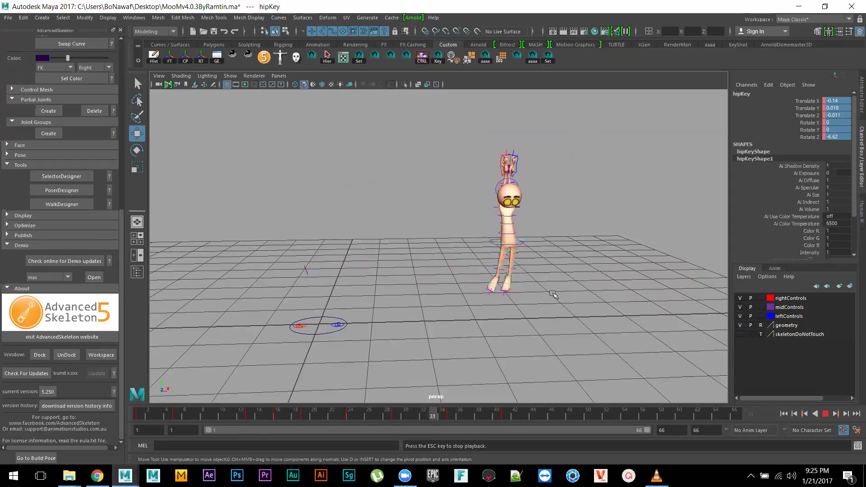
key("Escape")
mouse_move(381, 423)
left_mouse_down()
mouse_move(487, 415)
mouse_move(309, 415)
mouse_move(397, 415)
mouse_move(278, 423)
left_mouse_up()
scroll(561, 236, "up", 5)
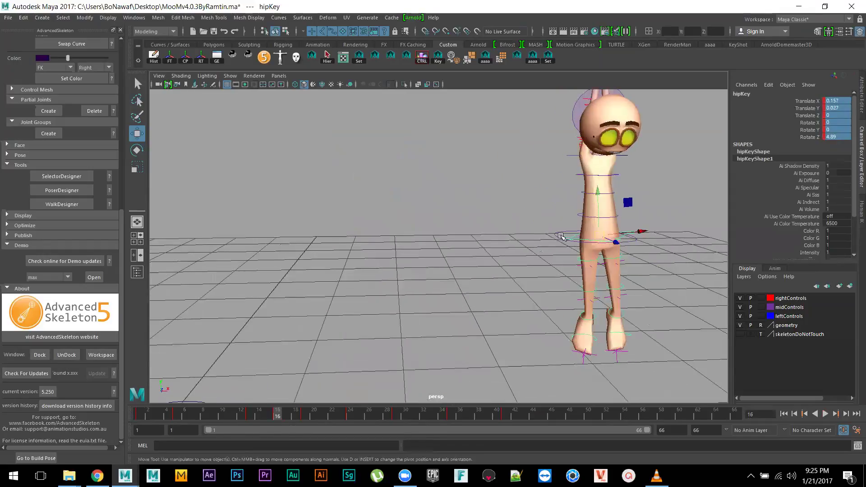
left_click(560, 231)
- Delete the body control's keys between frames 18 and 42
left_click_drag(303, 422, 493, 414, "shift")
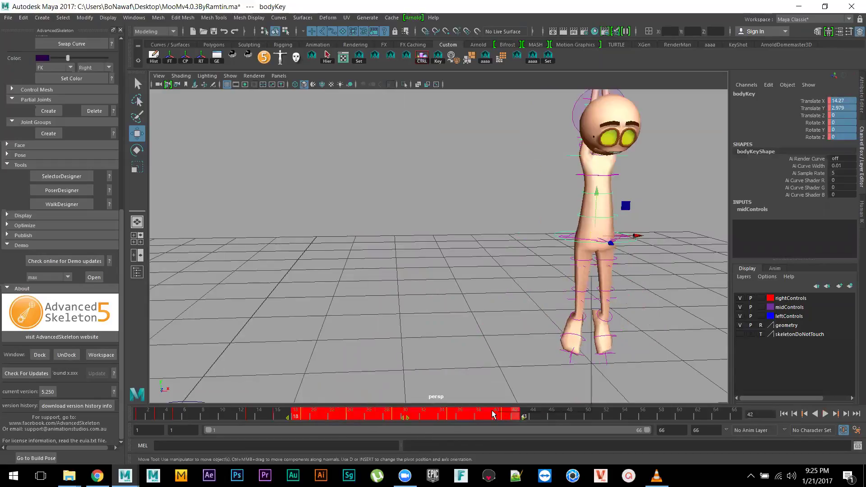
right_click(493, 415)
left_click(522, 305)
- Play the walk back, reframing the view around the character, and stop at frame 34
right_click_drag(419, 346, 327, 357, "alt")
key("alt+v")
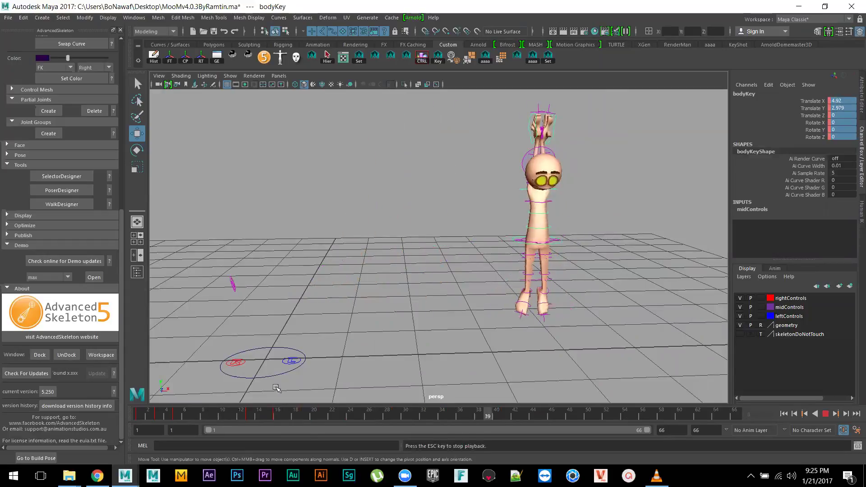
left_click_drag(333, 289, 368, 269, "alt")
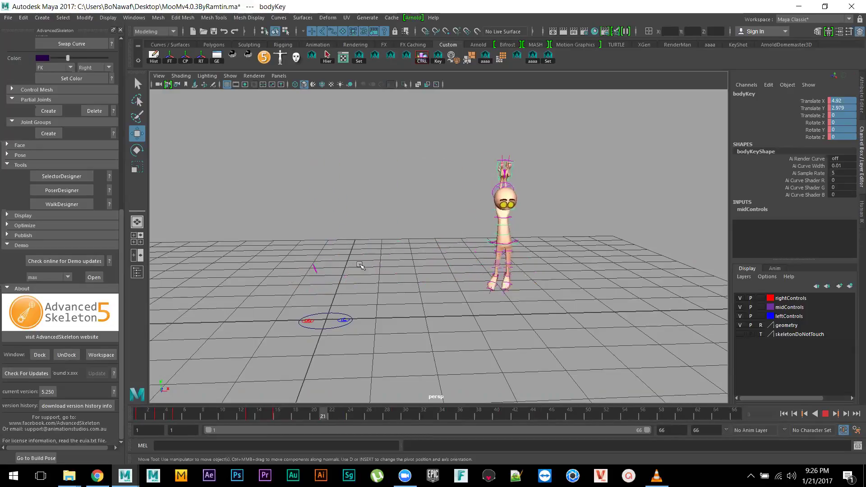
right_click_drag(370, 266, 419, 299, "alt")
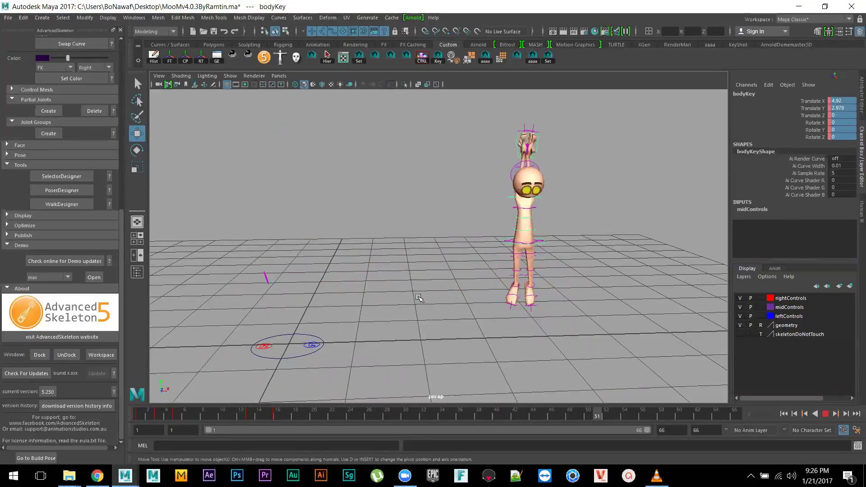
left_click(826, 415)
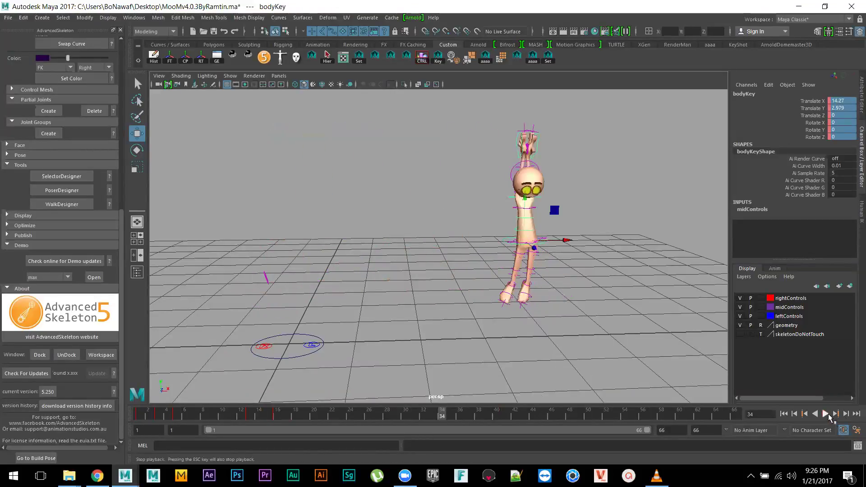
- Select the hip control and rotate it on Z around frame 24 so the legs swing left
key("f")
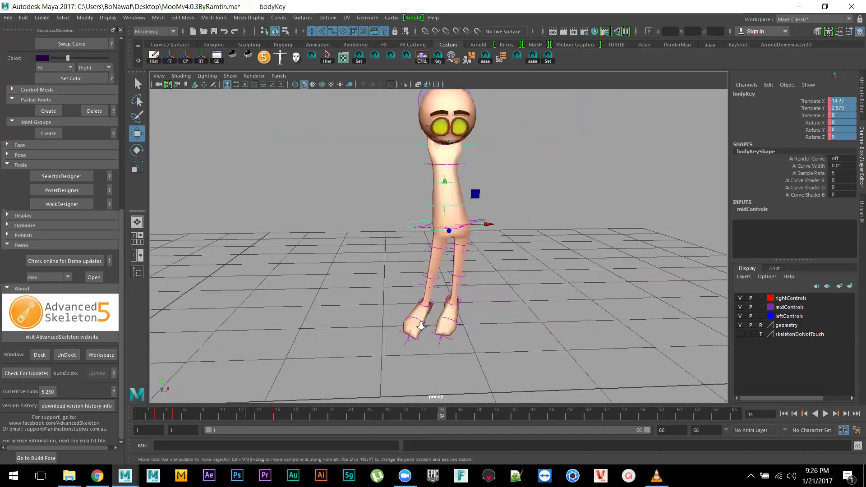
left_click(508, 209)
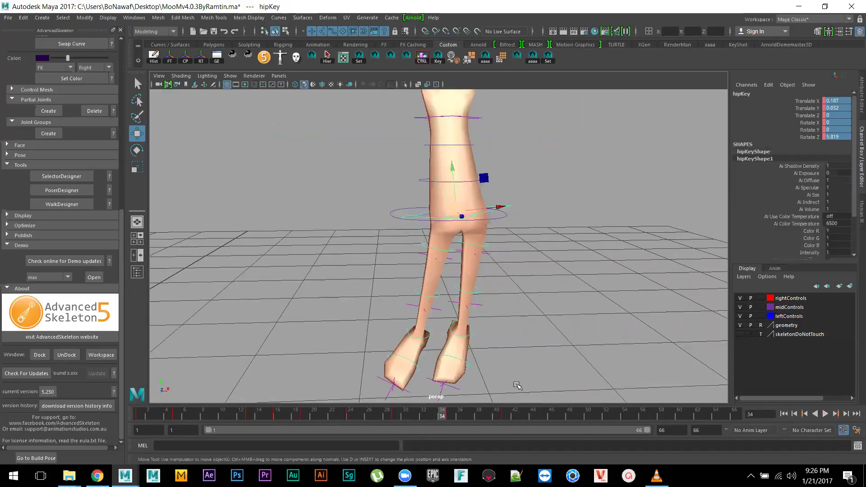
left_click_drag(384, 408, 307, 418)
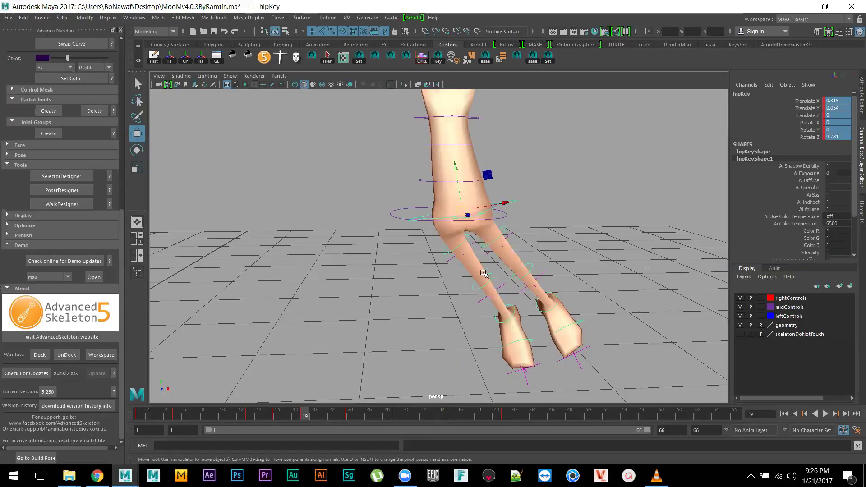
left_click_drag(306, 417, 352, 416)
key("e")
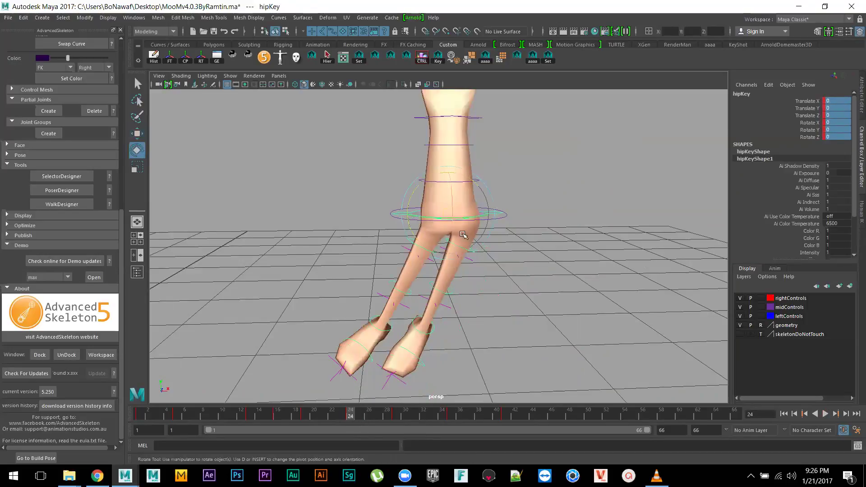
left_click_drag(470, 179, 473, 179)
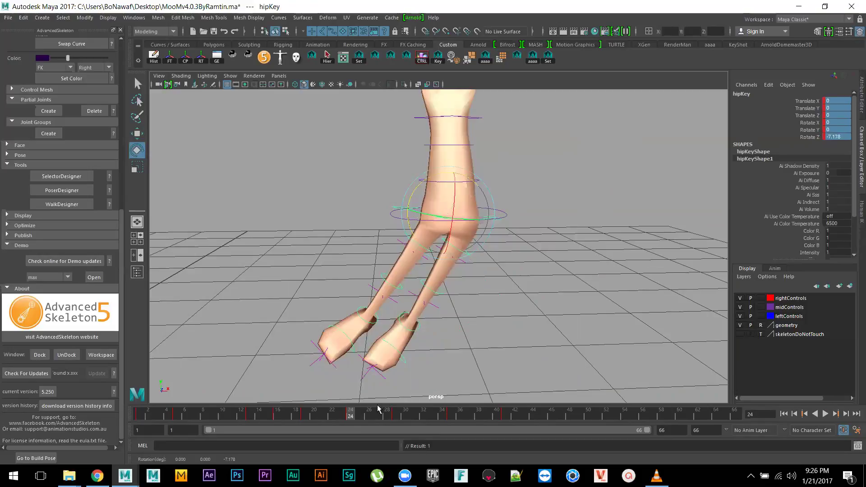
- Scrub and play the walk to review the new hip motion
left_click_drag(356, 414, 444, 417)
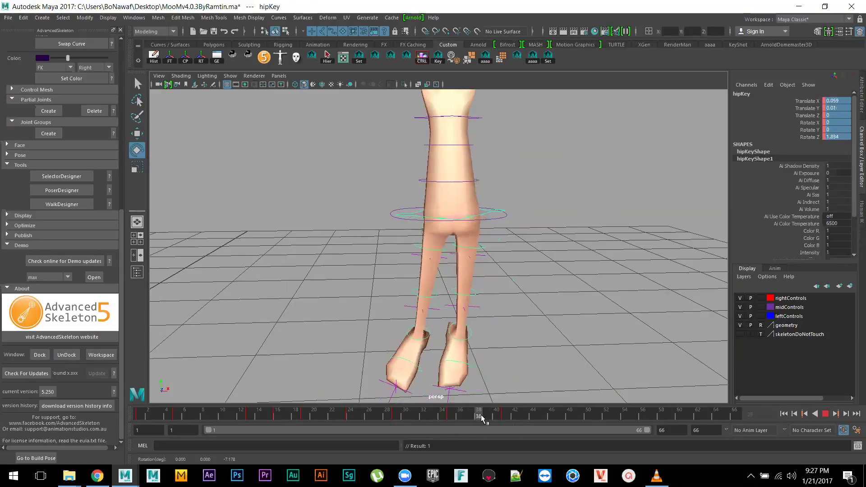
left_click(534, 414)
scroll(433, 316, "down", 5)
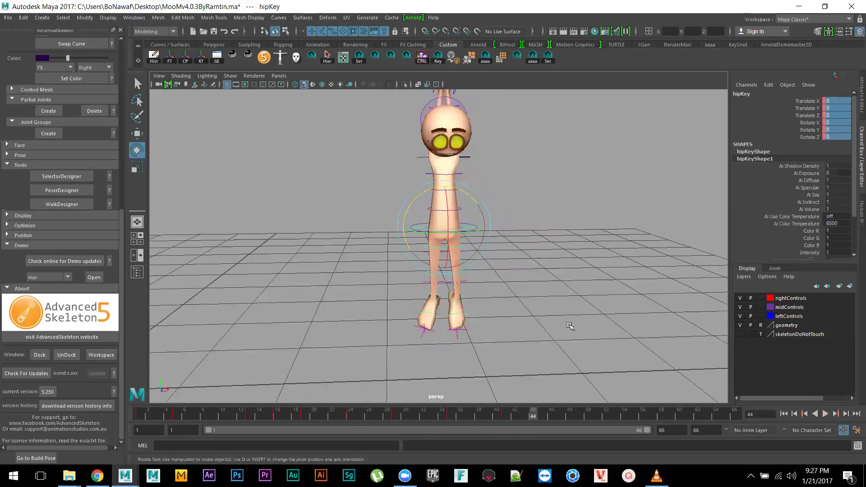
left_click(827, 414)
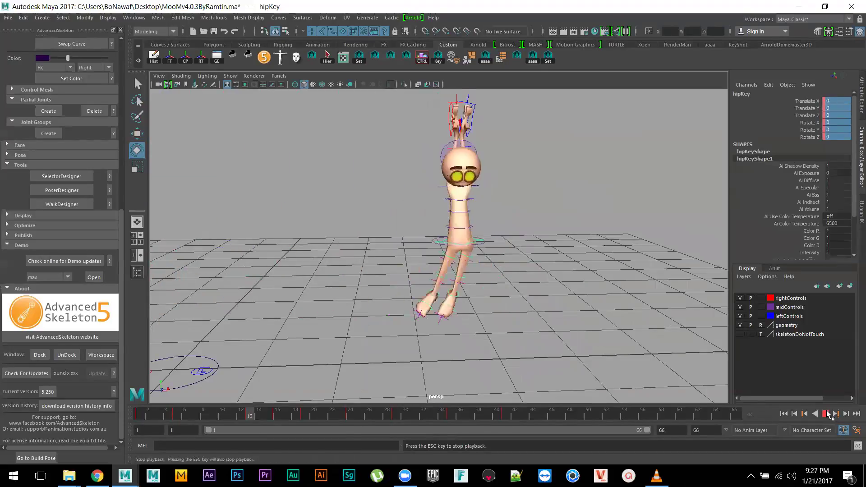
left_click(827, 414)
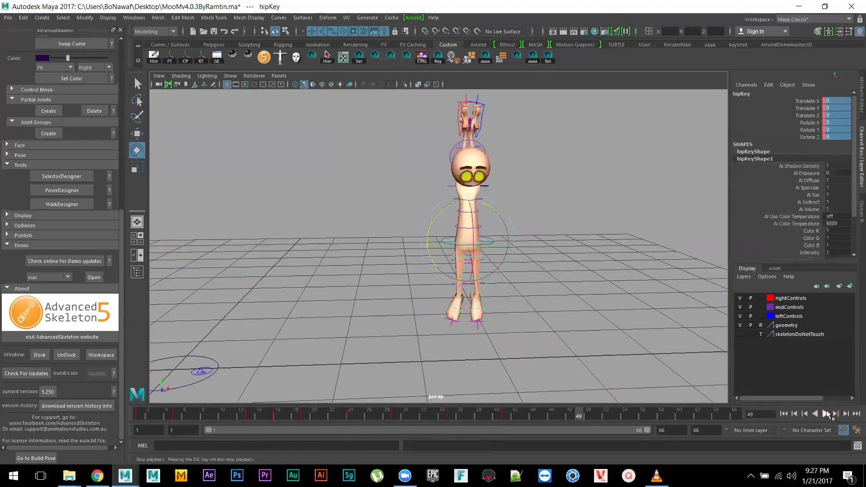
- Set the hip's Translate Y to 0 at frame 35
left_click(459, 415)
left_click_drag(459, 416, 442, 415)
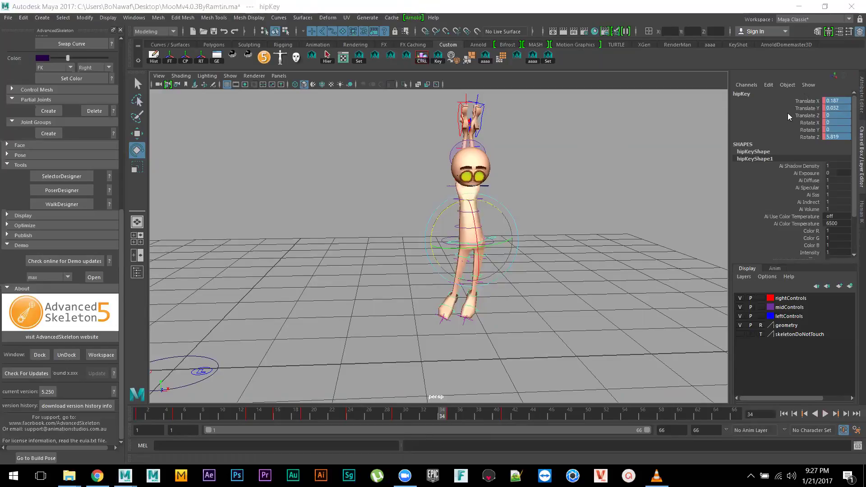
left_click_drag(441, 418, 449, 414)
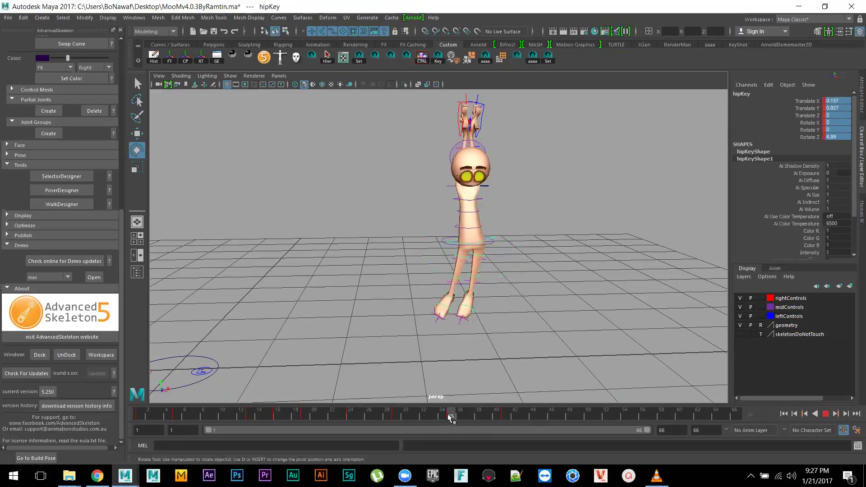
double_click(841, 111)
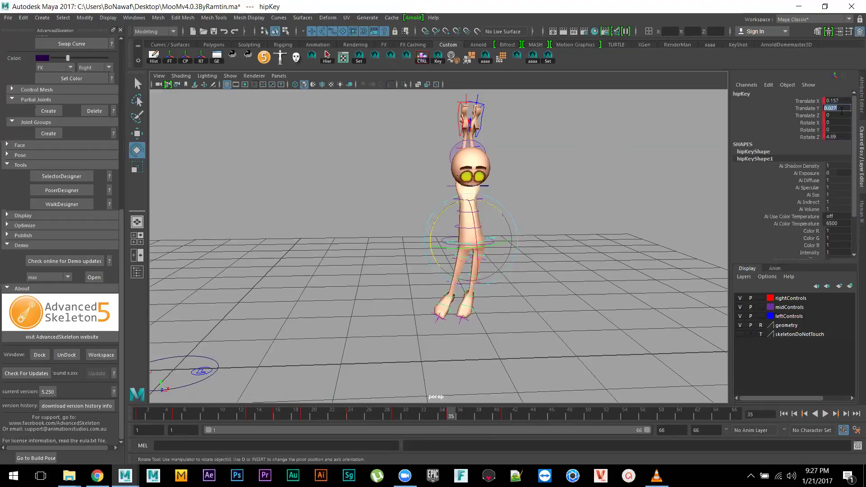
type("0")
key("Return")
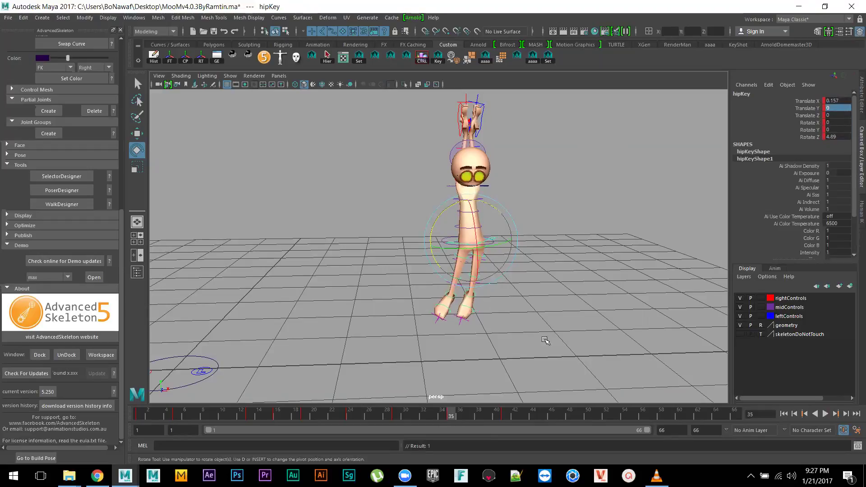
- Zero the hip's Translate Y at frame 29, then replay the walk to around frame 41
key("alt+v")
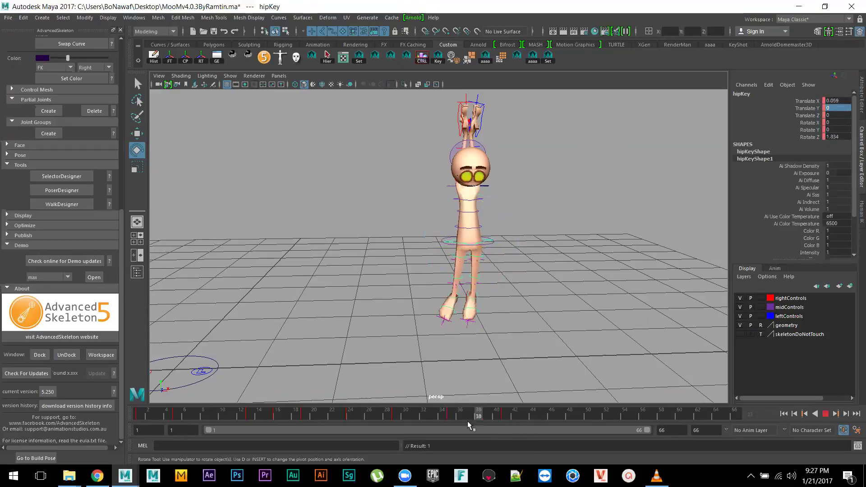
mouse_move(462, 422)
left_mouse_down()
mouse_move(514, 424)
mouse_move(396, 418)
left_mouse_up()
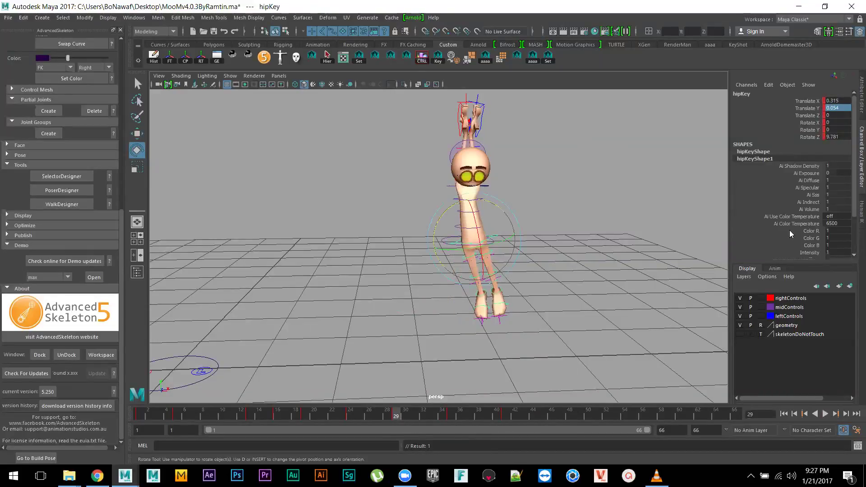
key("Return")
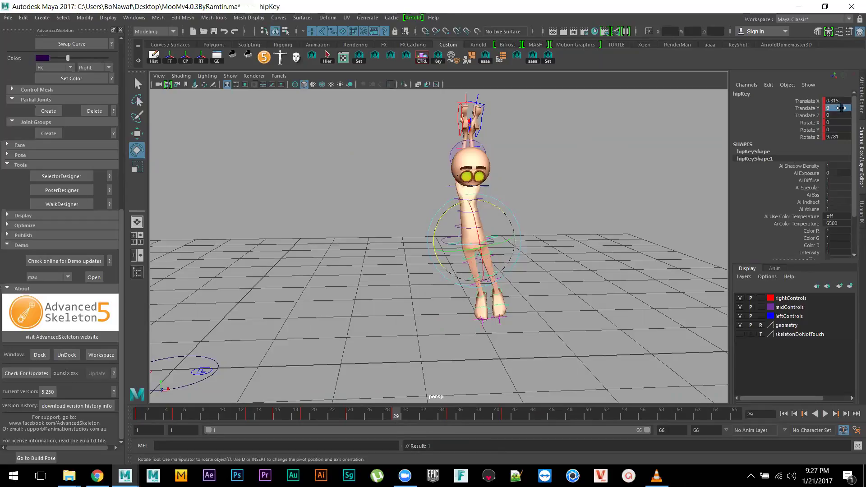
left_click(825, 414)
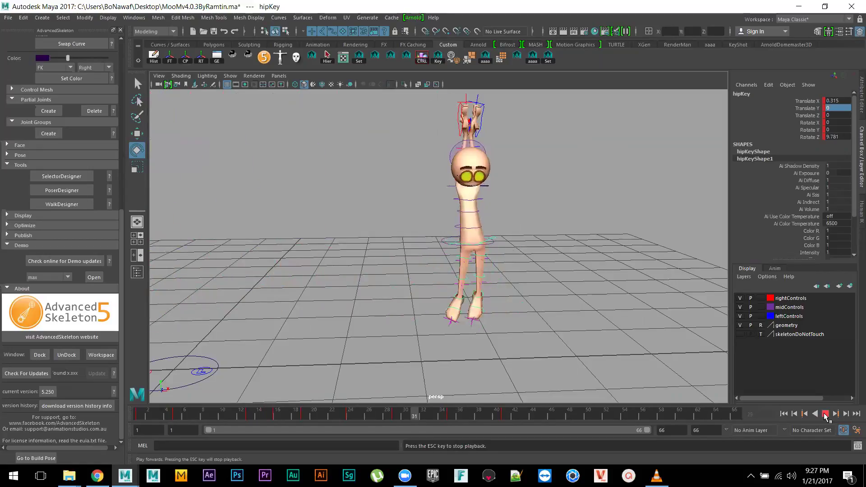
left_click(825, 414)
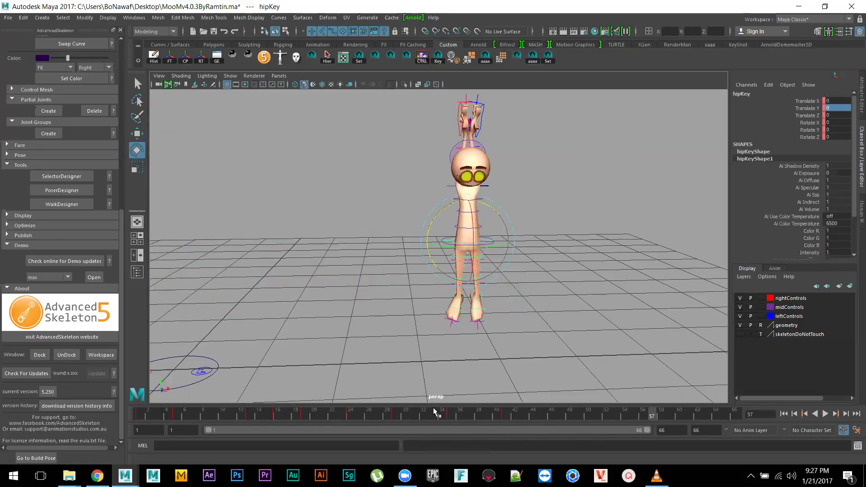
key("alt+v")
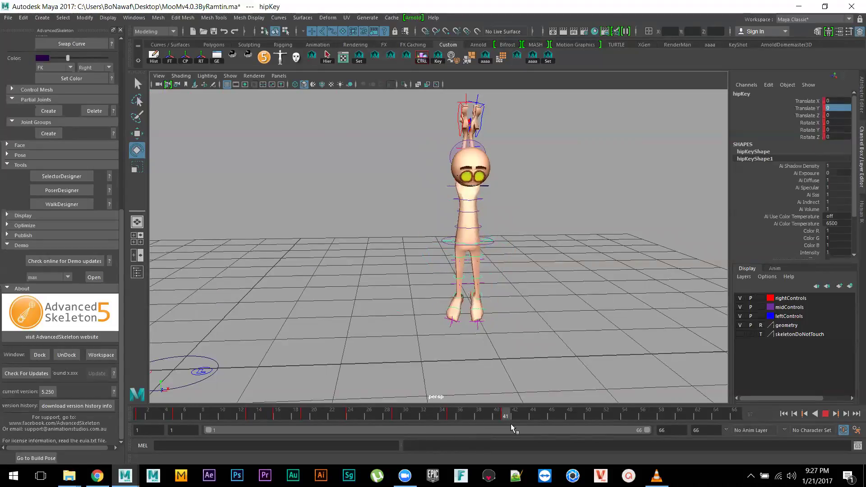
mouse_move(459, 419)
left_mouse_down()
mouse_move(506, 426)
mouse_move(302, 414)
mouse_move(518, 427)
mouse_move(453, 424)
left_mouse_up()
- Reset all six hip translate and rotate channels to 0
scroll(516, 344, "up", 3)
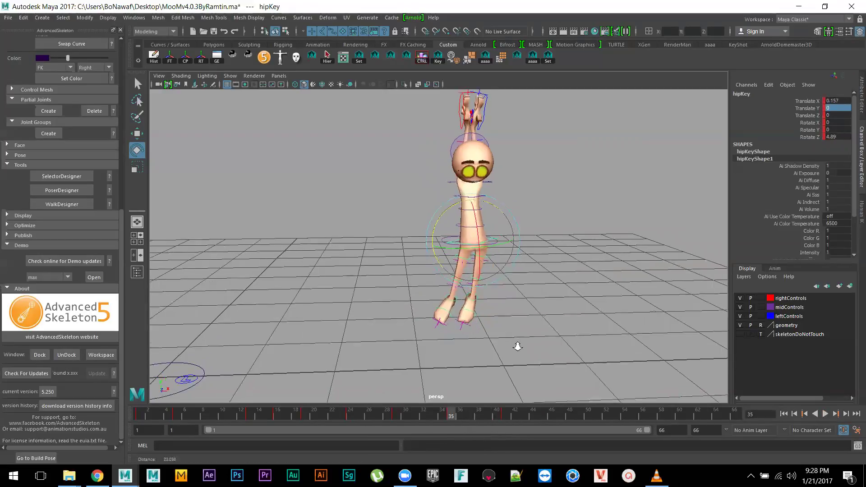
left_click_drag(837, 100, 841, 134)
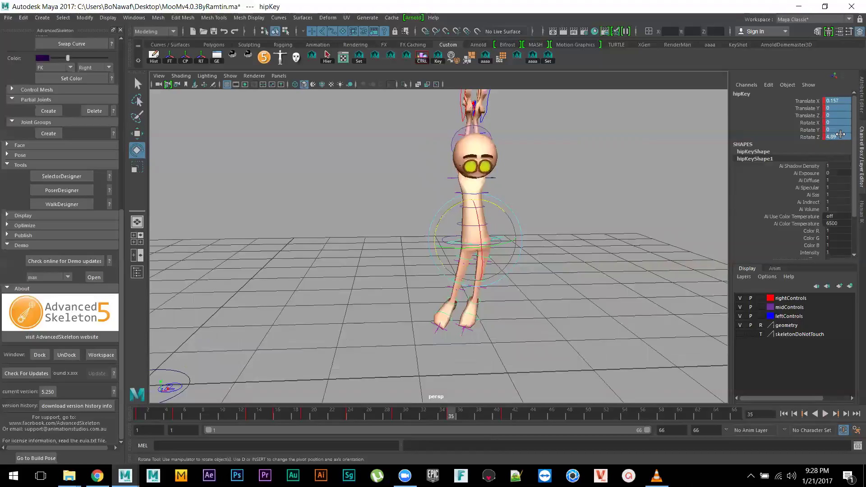
type("0")
key("Return")
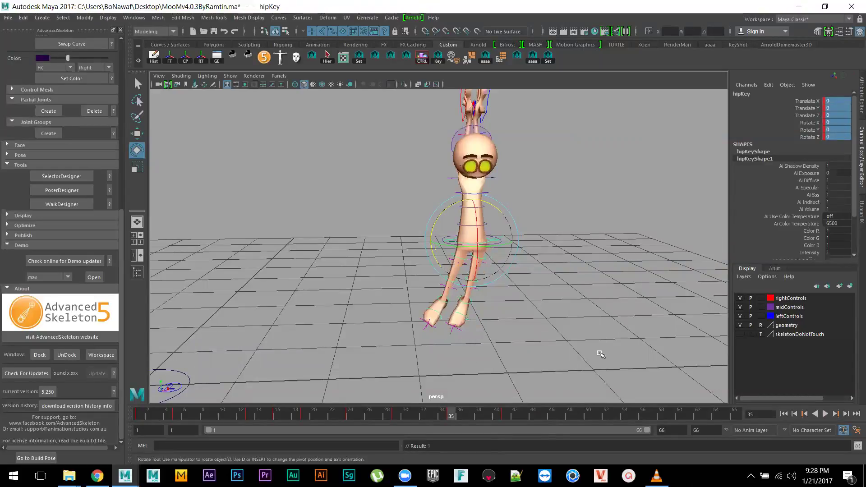
- Delete the hip keys at frames 39–41 and play the walk to check it
left_click_drag(487, 415, 506, 415, "shift")
right_click(503, 415)
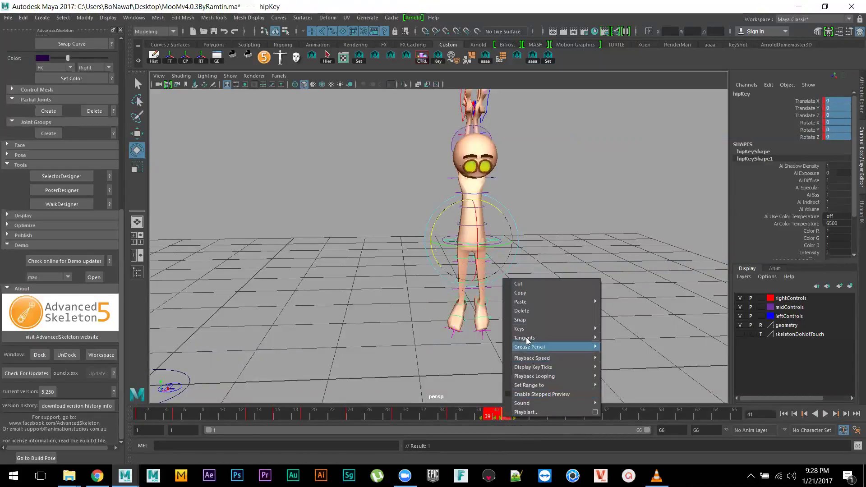
left_click(532, 312)
left_click_drag(334, 418, 515, 439)
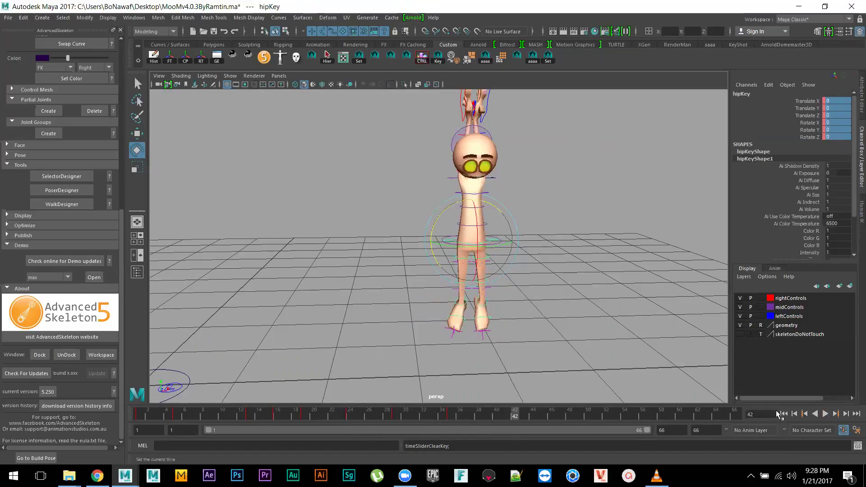
left_click(826, 414)
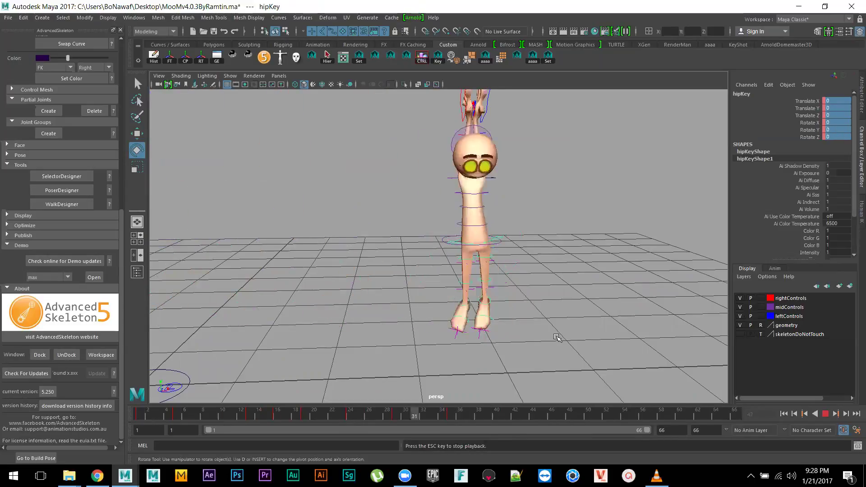
left_click(826, 415)
- Review the walk around frames 41 and 37 from a closer view
left_click_drag(496, 414, 505, 415)
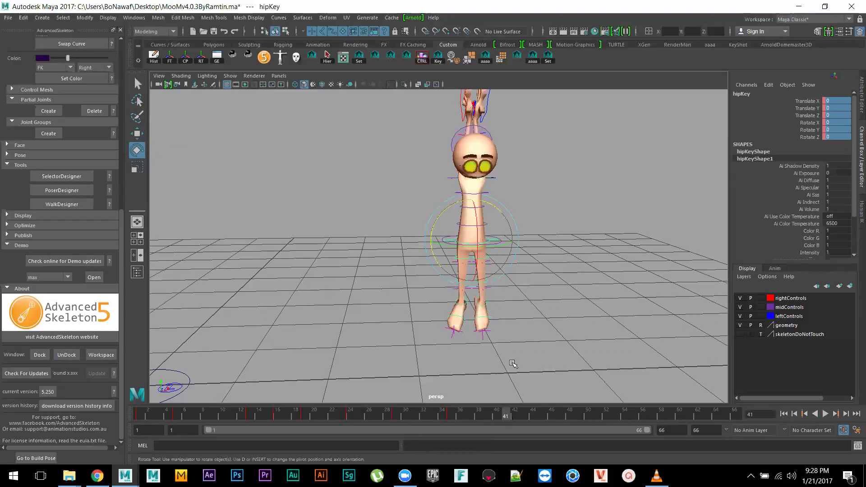
right_click_drag(534, 304, 570, 345, "alt")
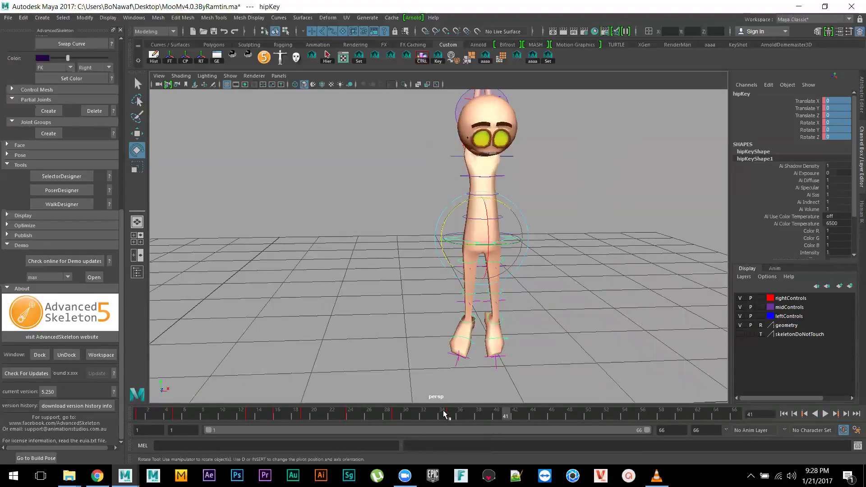
key("alt+v")
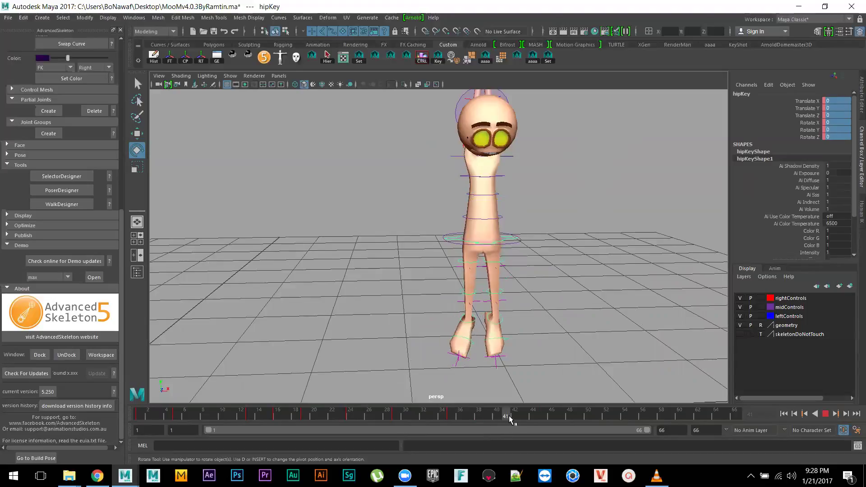
left_click(513, 418)
left_click_drag(514, 417, 474, 415)
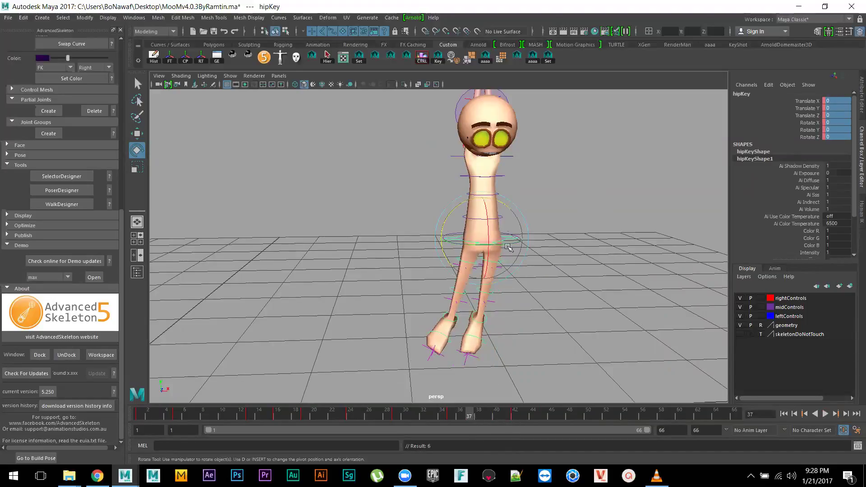
- Tilt the hips about Z, then delete the key at frame 35 and replay the walk
left_click_drag(498, 199, 504, 224)
key("alt+v")
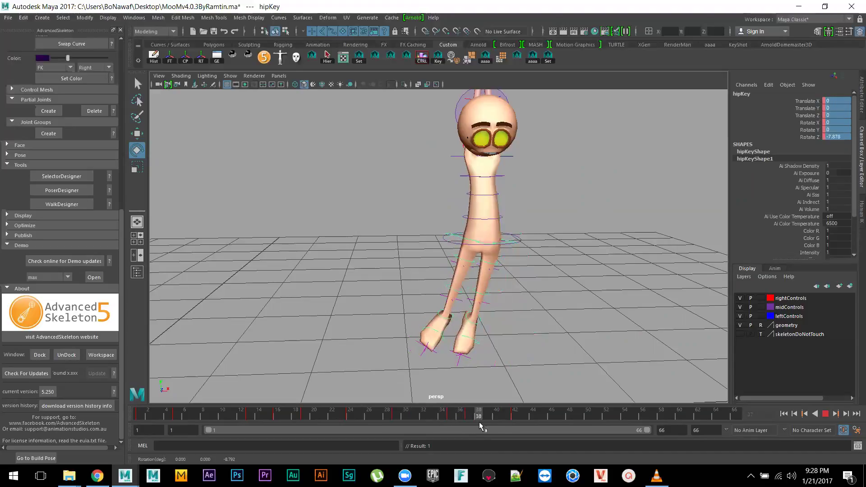
left_click(449, 421)
right_click(450, 418)
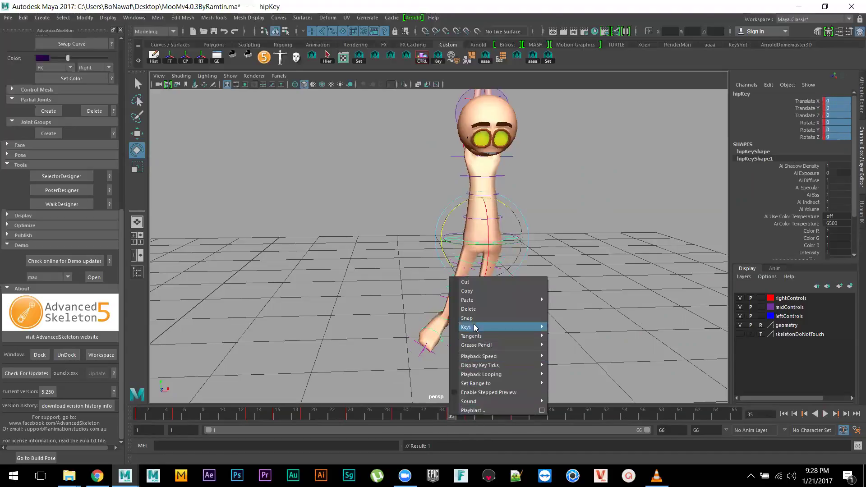
left_click(476, 309)
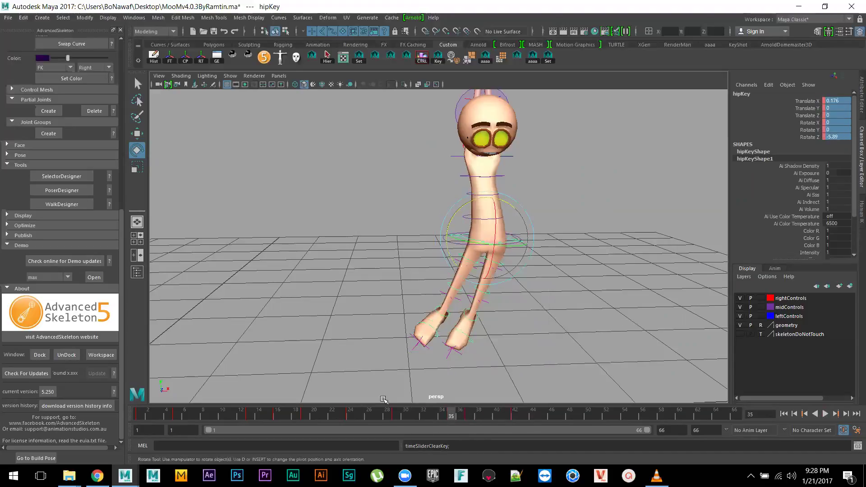
key("alt+v")
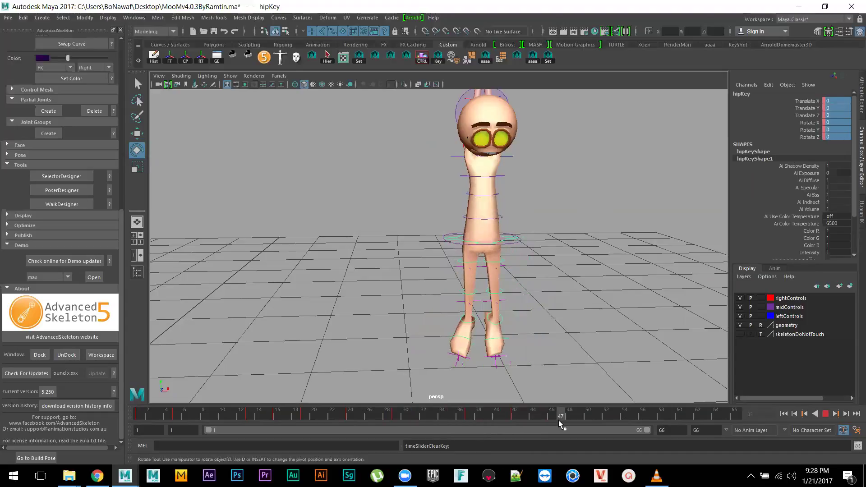
middle_click_drag(551, 344, 504, 276, "alt")
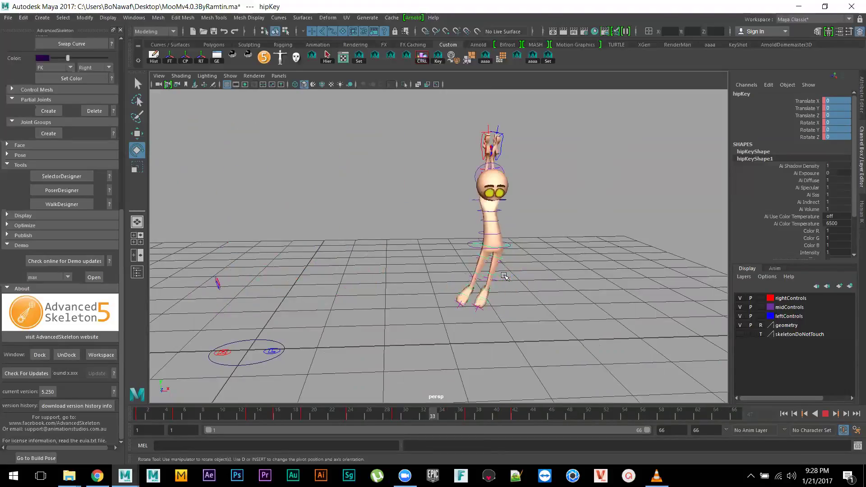
key("Escape")
left_click_drag(440, 414, 514, 415)
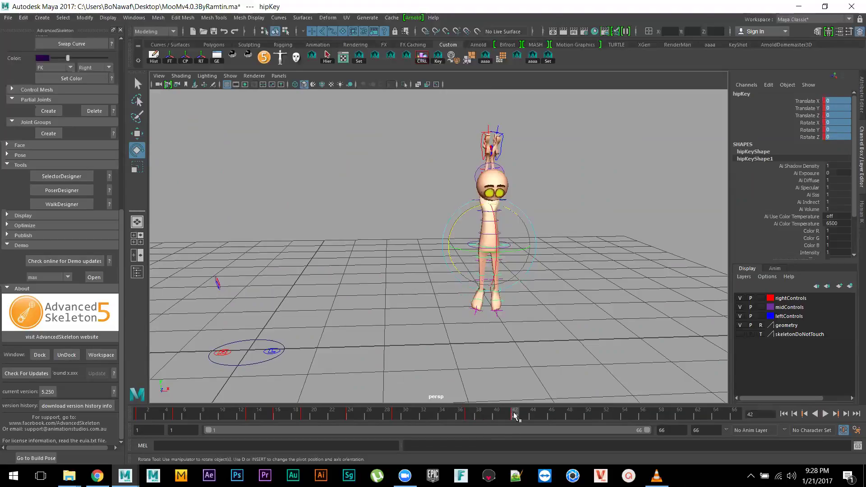
left_click(522, 258)
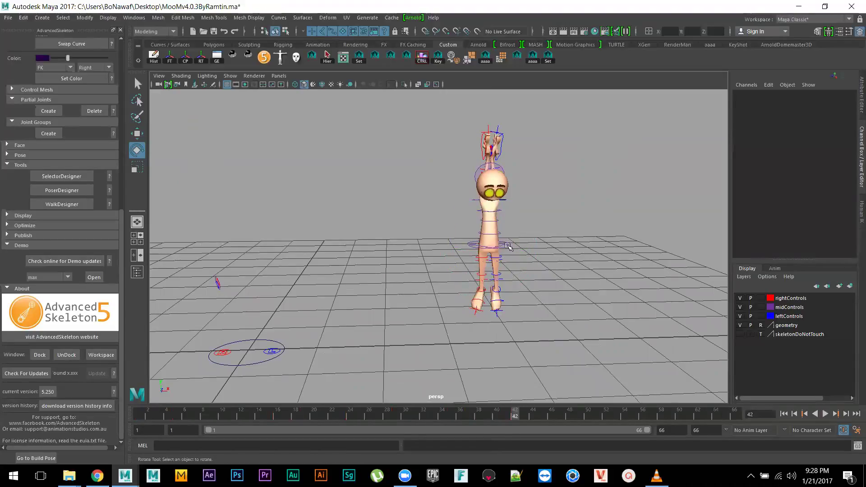
left_click(509, 247)
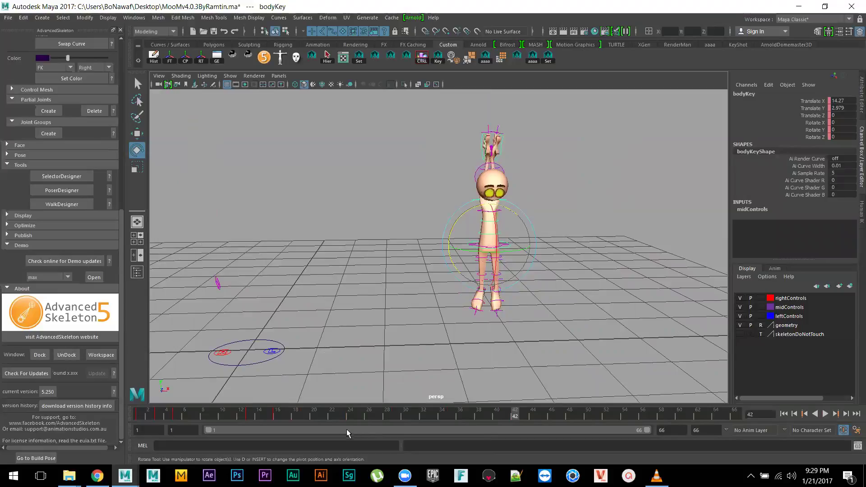
mouse_move(364, 415)
left_mouse_down()
mouse_move(507, 414)
mouse_move(323, 413)
left_mouse_up()
key("alt+v")
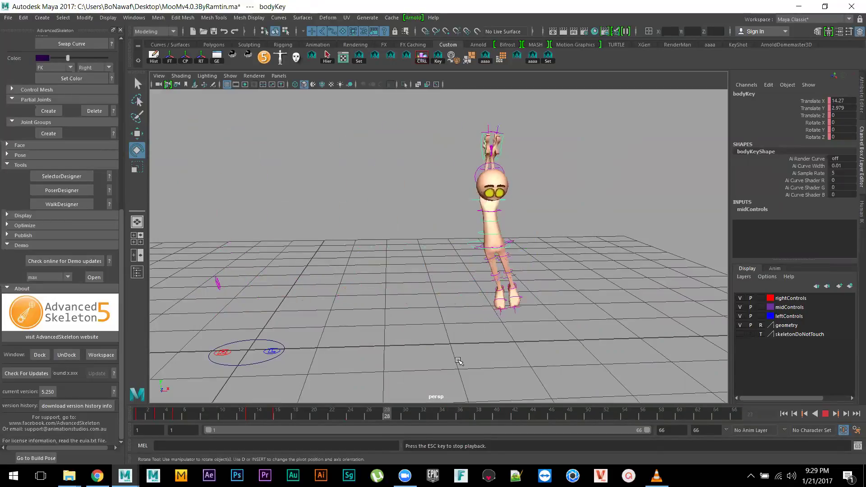
key("Escape")
mouse_move(437, 413)
left_mouse_down()
mouse_move(426, 413)
mouse_move(457, 419)
left_mouse_up()
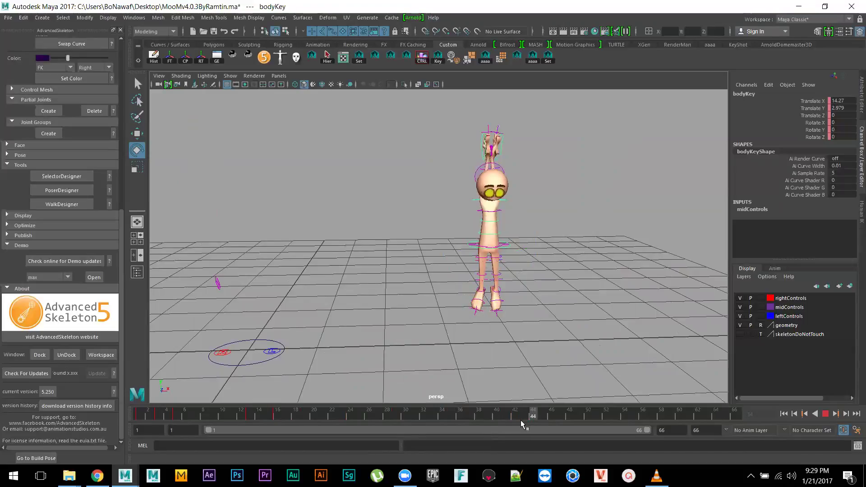
left_click_drag(465, 417, 496, 421)
left_click_drag(371, 415, 435, 415)
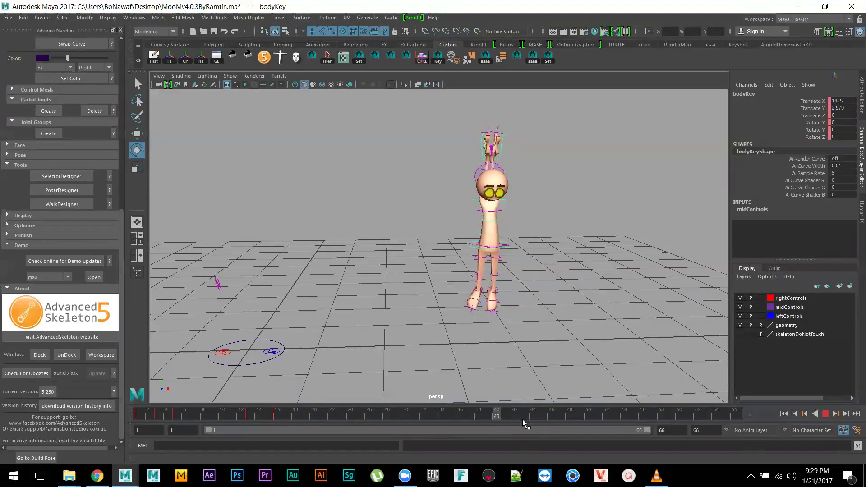
left_click_drag(447, 413, 522, 413)
left_click_drag(431, 414, 518, 418)
mouse_move(435, 415)
left_mouse_down()
mouse_move(522, 415)
mouse_move(354, 415)
mouse_move(508, 421)
left_mouse_up()
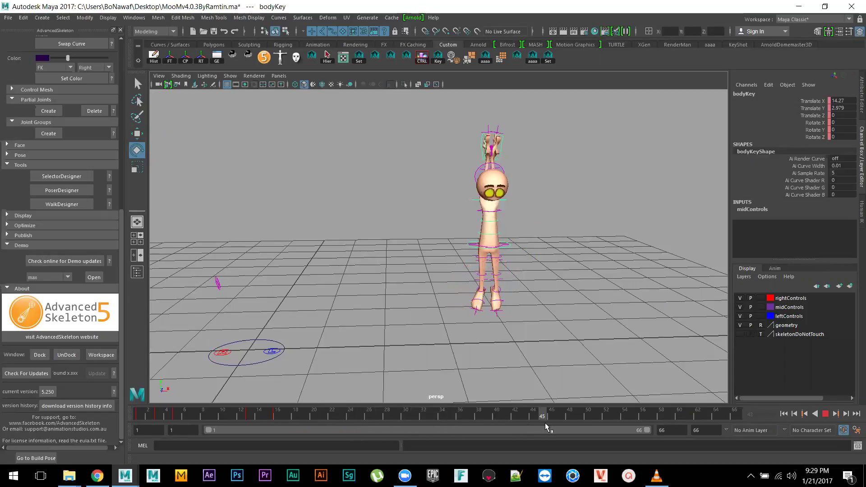
left_click_drag(546, 423, 470, 415)
left_click(495, 340)
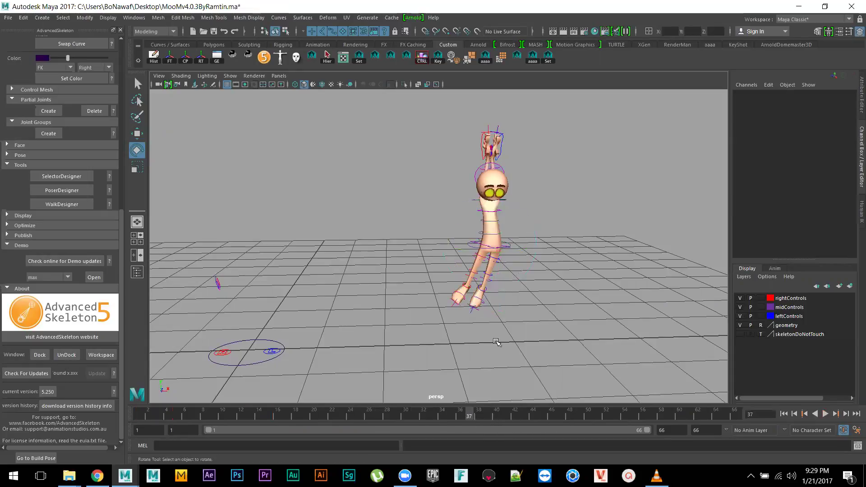
left_click(480, 244)
left_click_drag(474, 416, 525, 426)
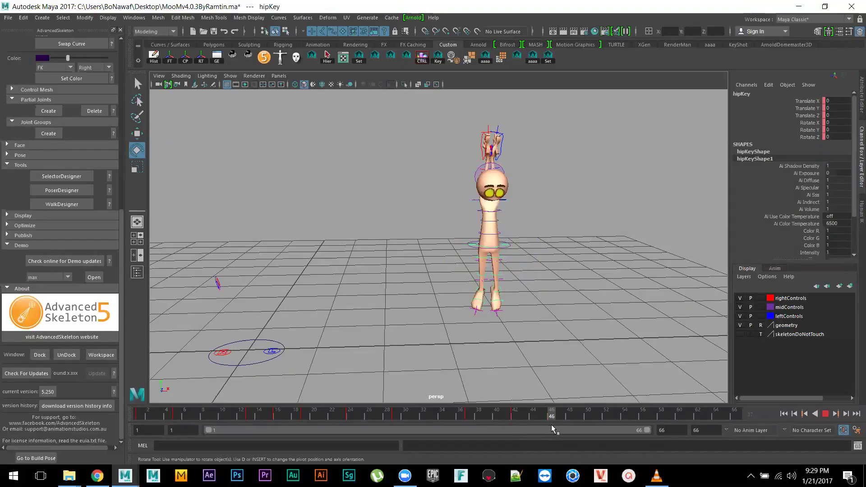
- Rotate the hips slightly about Z at frame 46 and play back to check
left_click_drag(552, 424, 516, 414)
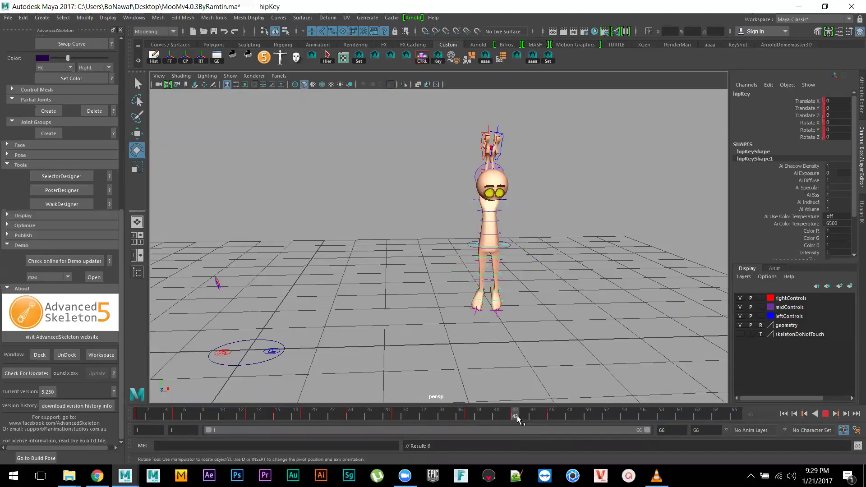
left_click_drag(459, 220, 458, 224)
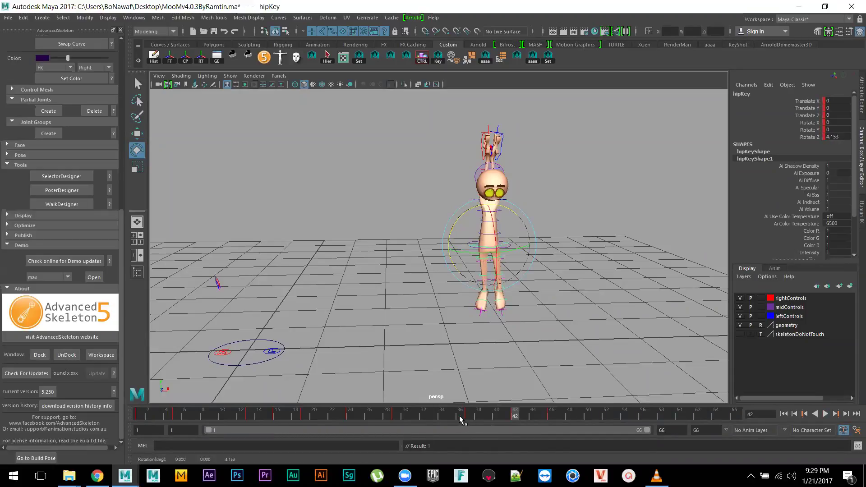
key("alt+v")
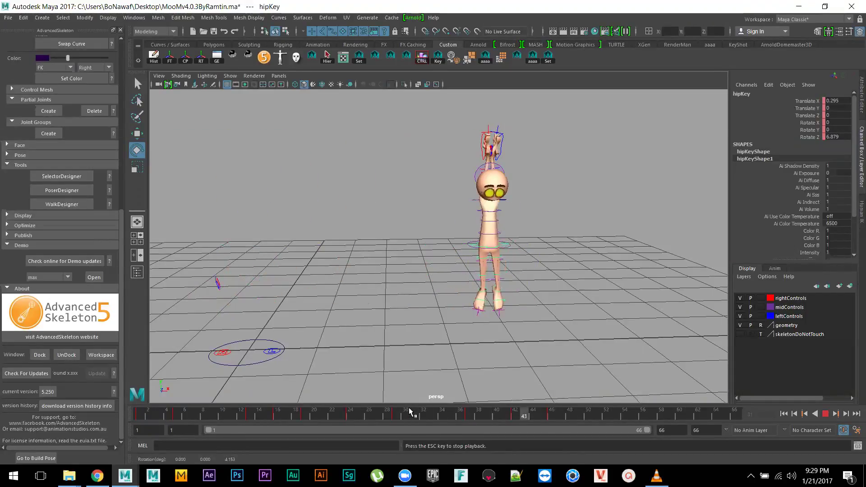
left_click(487, 418)
- Delete the hip keys in frames 40–49 and replay the walk
left_click_drag(492, 418, 574, 418, "shift")
right_click(574, 418)
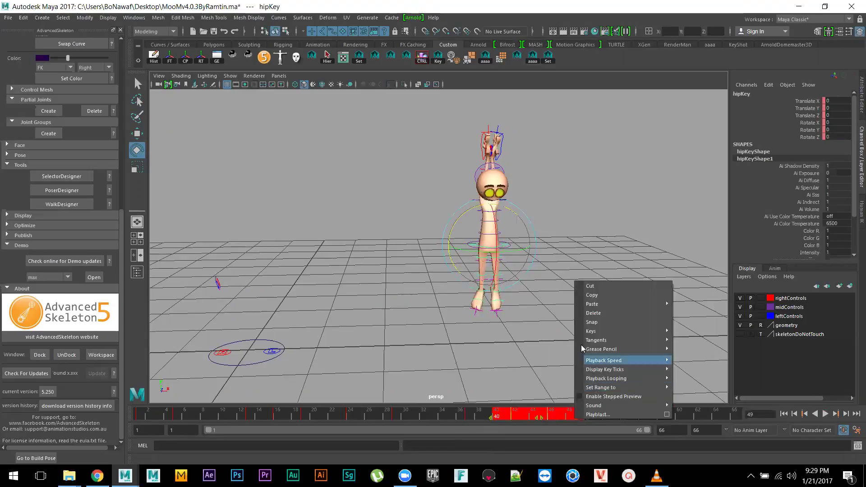
left_click(594, 313)
key("alt+v")
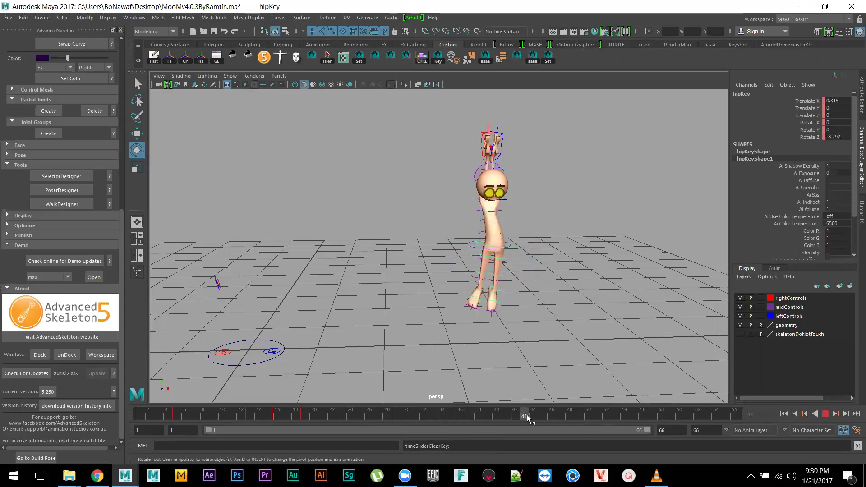
left_click(560, 416)
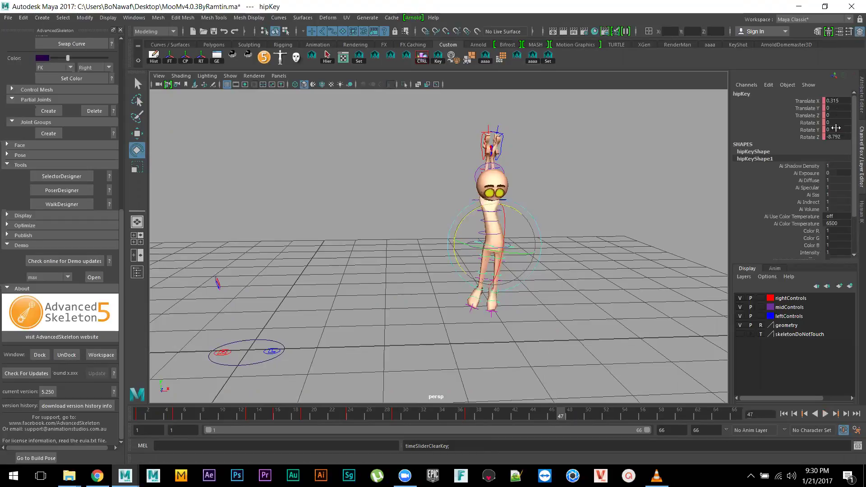
- Set all the hip's translate and rotate channels to 0 and play the animation
left_click_drag(838, 101, 844, 129)
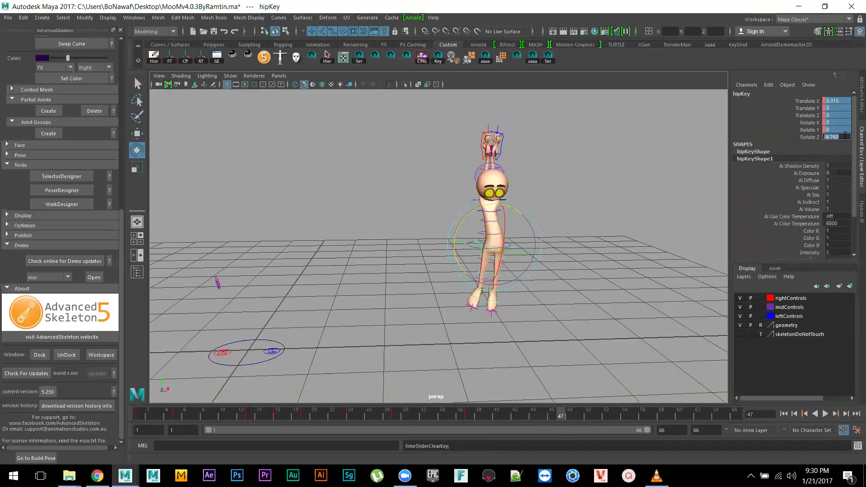
type("0")
key("Return")
left_click(826, 413)
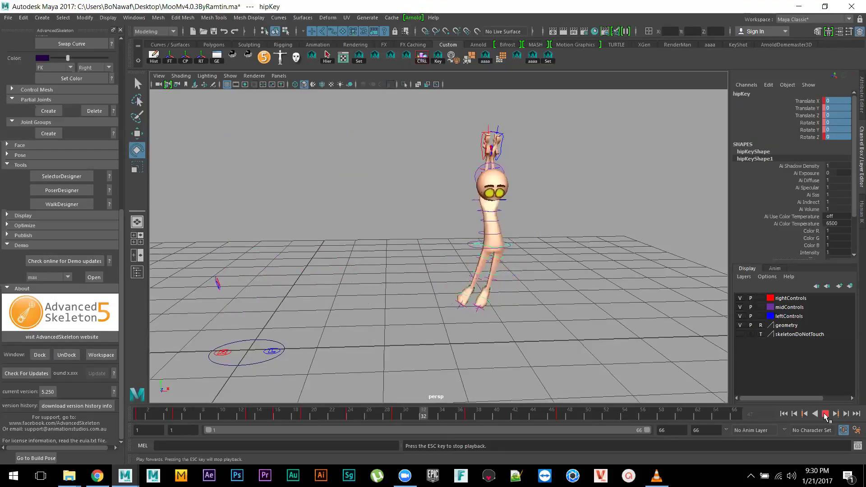
left_click(825, 414)
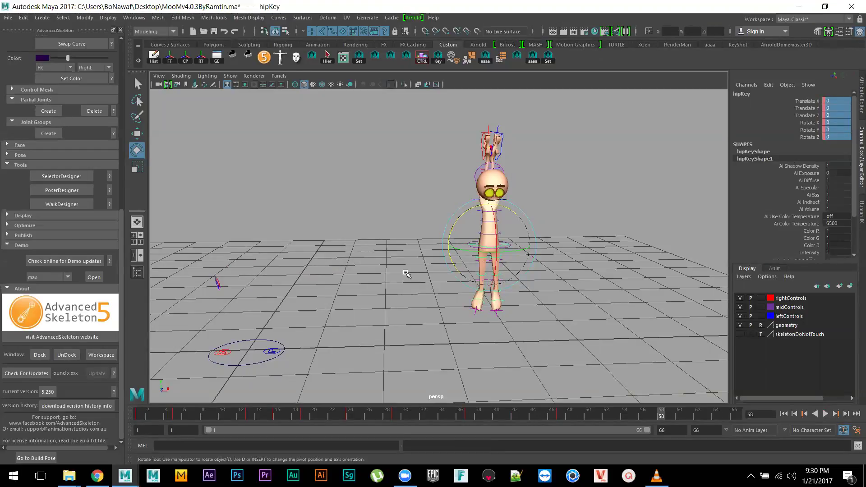
middle_click_drag(422, 297, 392, 311, "alt")
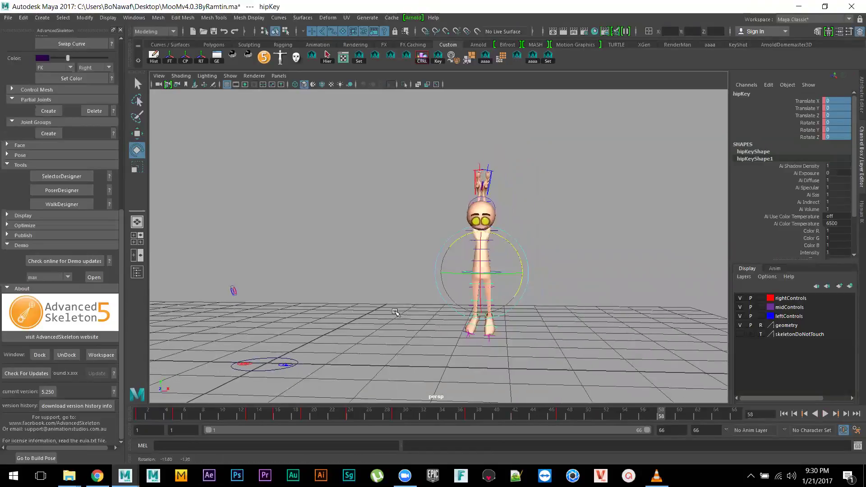
left_click(236, 295)
left_click_drag(239, 297, 299, 331, "alt")
left_click_drag(444, 327, 523, 333, "alt")
mouse_move(468, 337)
middle_mouse_down("alt")
mouse_move(489, 339)
mouse_move(474, 341)
middle_mouse_up("alt")
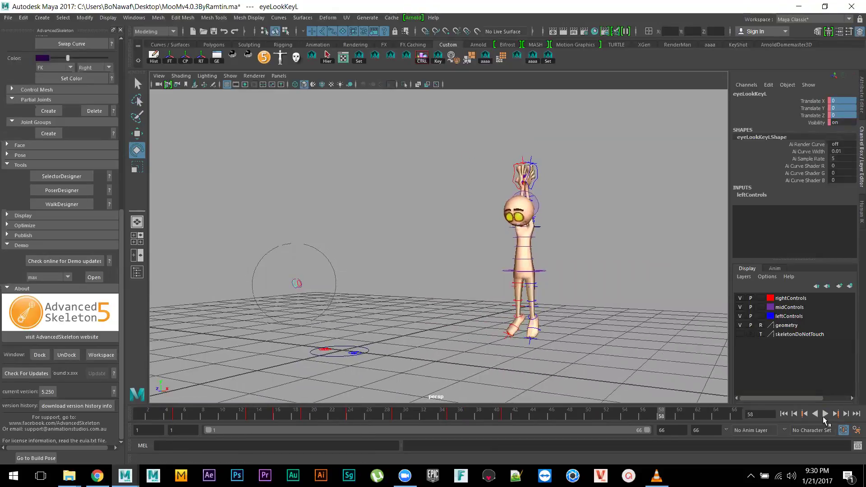
left_click(784, 414)
left_click(826, 414)
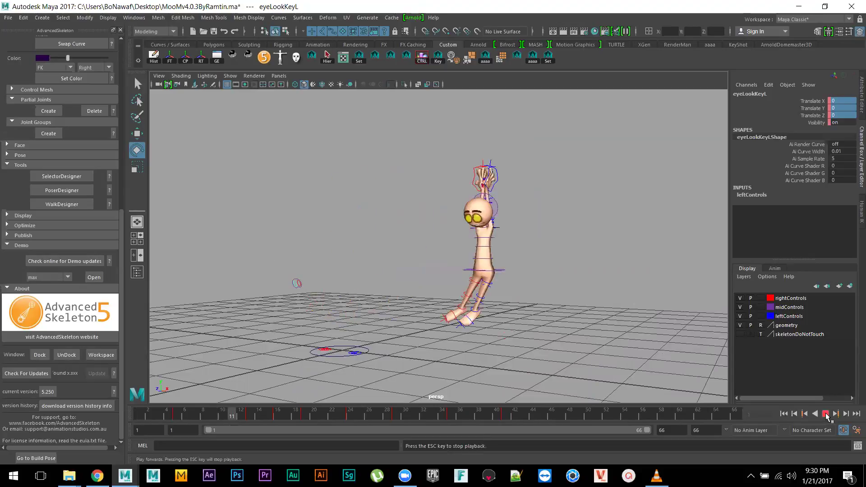
left_click(826, 414)
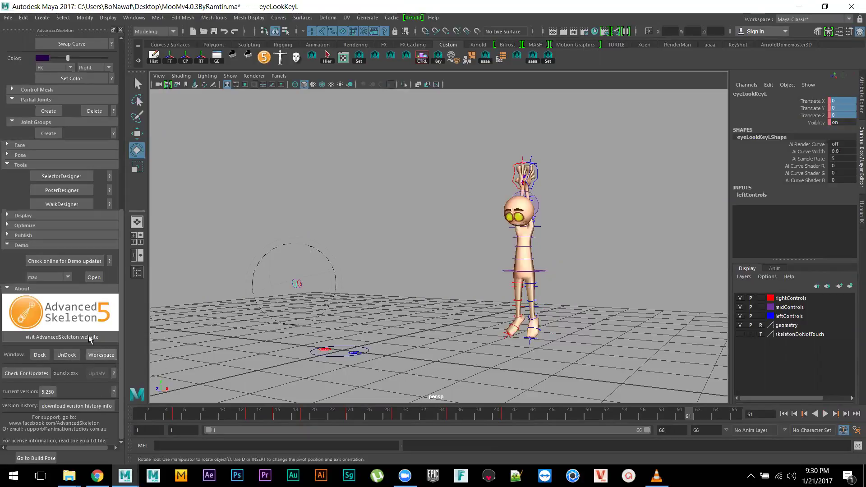
- Open the max demo scene max.mb, choosing Don't Save for the current walk scene
left_click(95, 278)
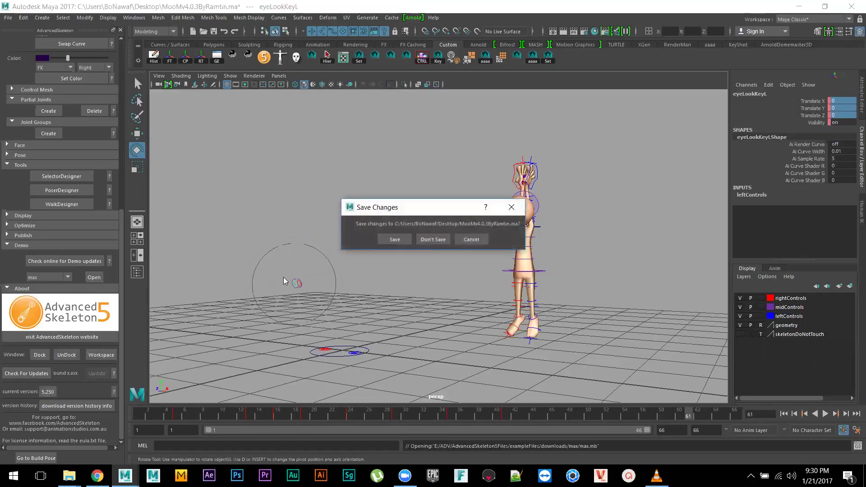
left_click(432, 239)
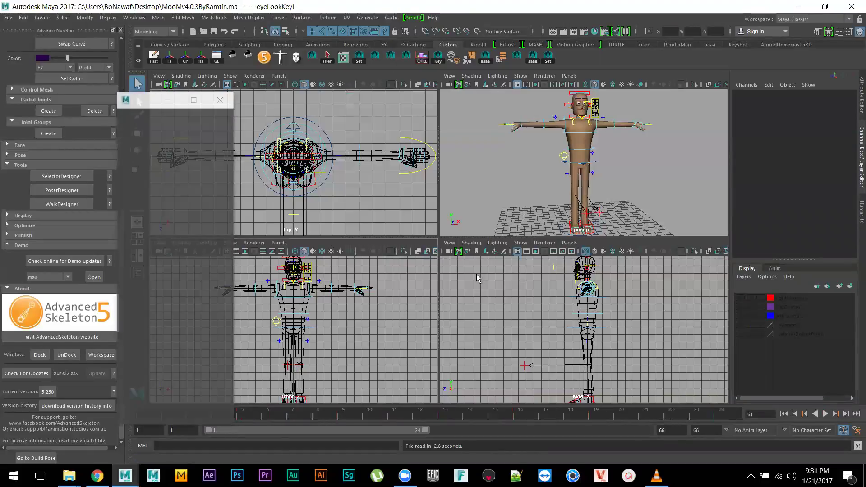
left_click_drag(528, 220, 480, 237, "alt")
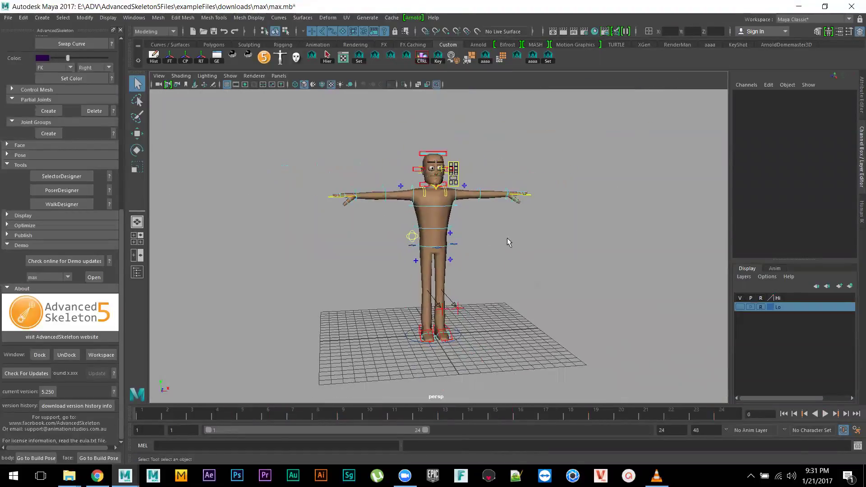
- Go to frame 1, bring up the biped control picker and select the root control
left_click_drag(522, 261, 519, 271, "alt")
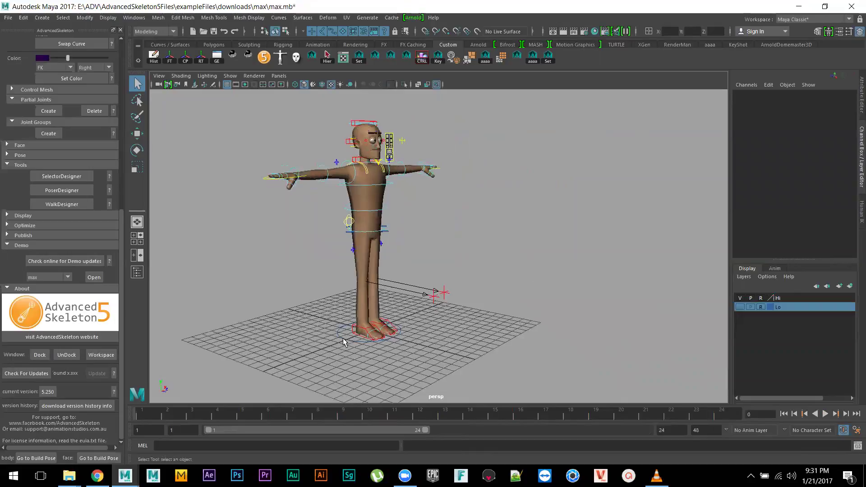
left_click(140, 414)
right_click_drag(408, 320, 461, 337, "alt")
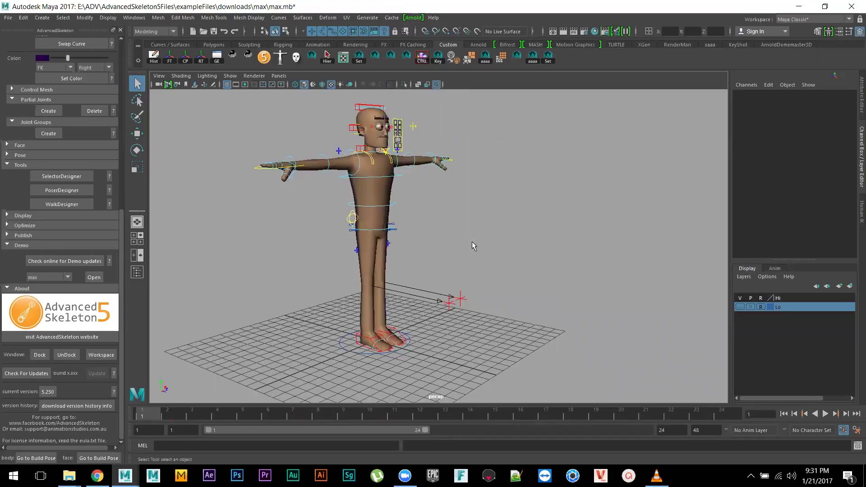
left_click(281, 56)
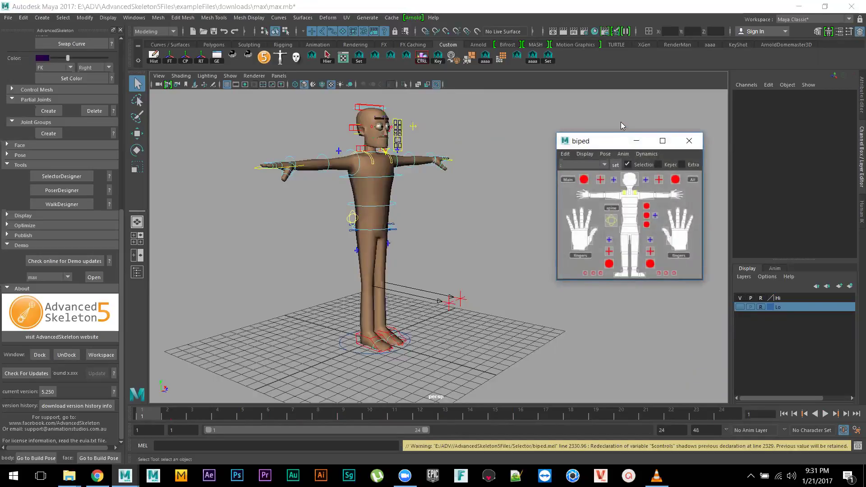
right_click_drag(506, 293, 495, 302, "alt")
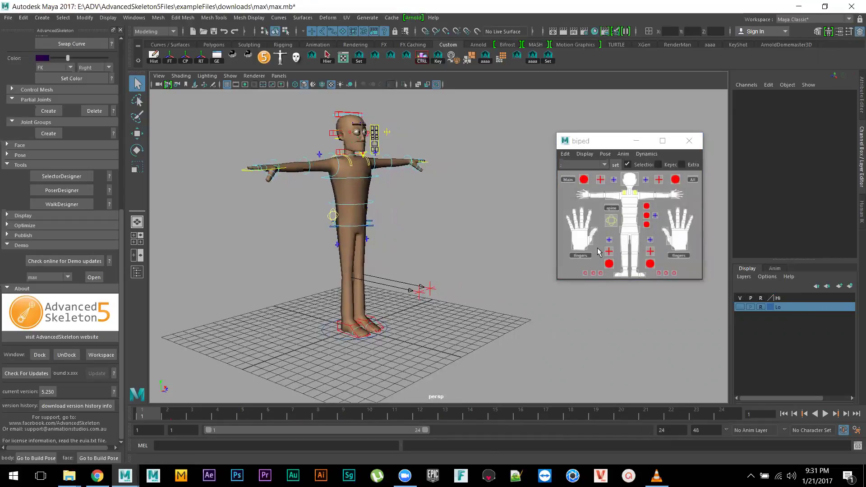
left_click(629, 229)
- Move the picker window up-left, switch to Move, select all controls, then just the root
left_click_drag(450, 264, 463, 273, "alt")
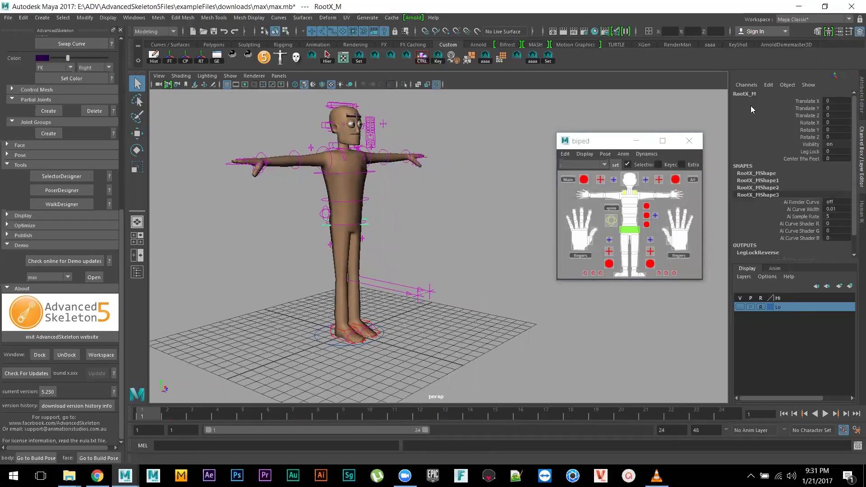
left_click(614, 141)
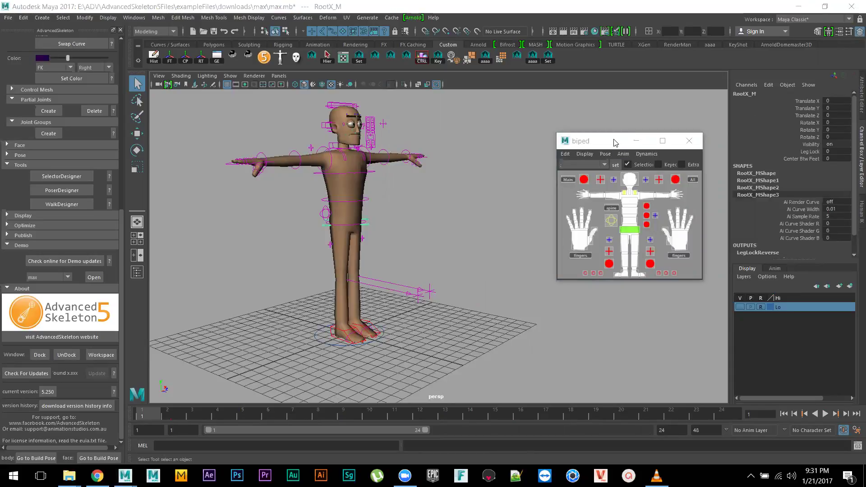
left_click_drag(615, 140, 574, 109)
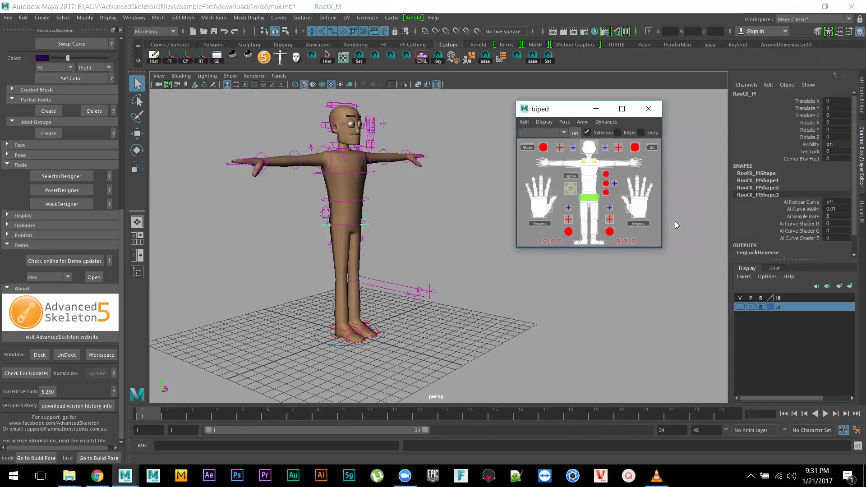
right_click_drag(419, 259, 431, 269, "alt")
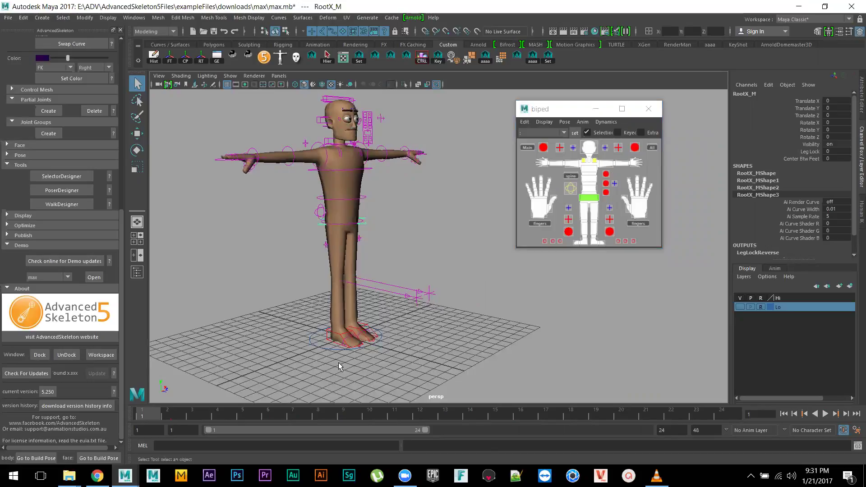
key("w")
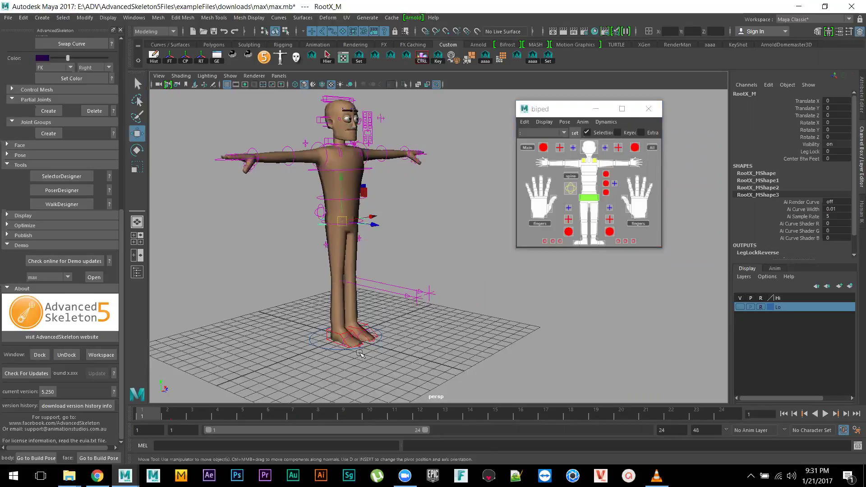
left_click(652, 149)
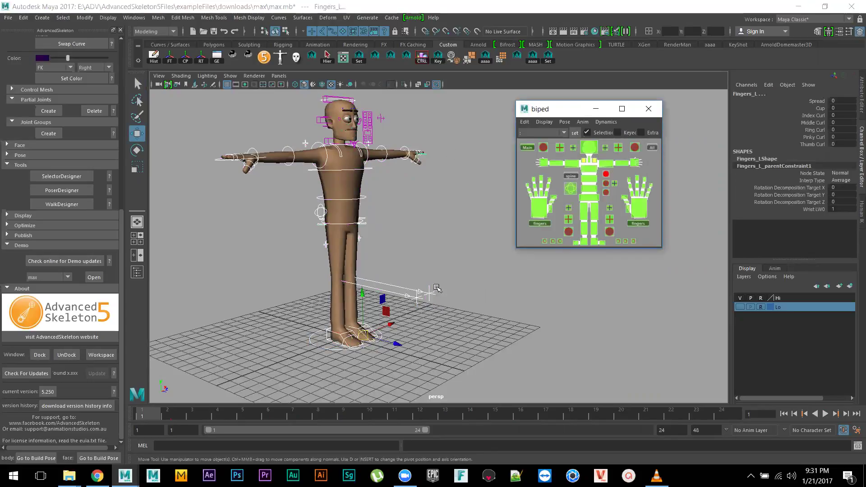
left_click_drag(461, 312, 460, 309, "alt")
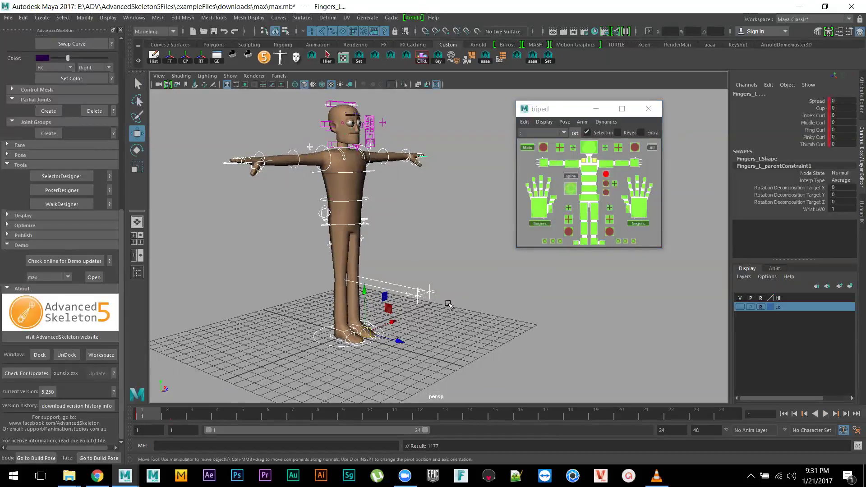
left_click_drag(457, 307, 452, 311, "alt")
left_click(582, 198)
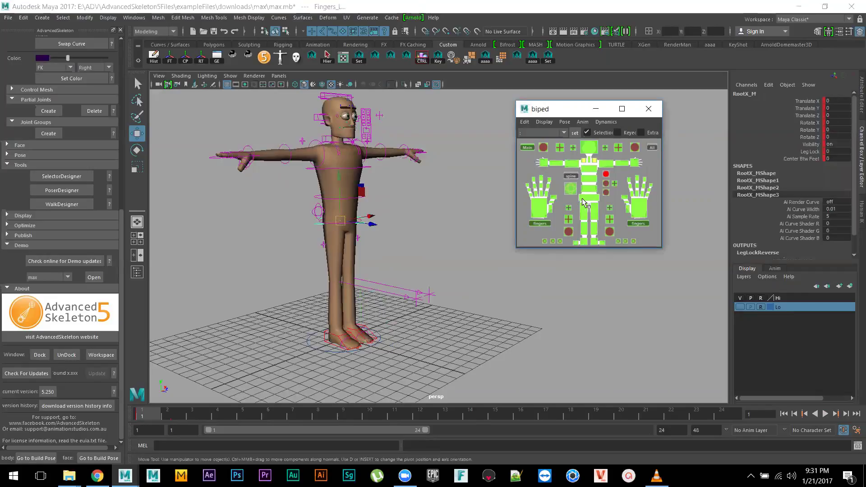
- Lower the hips to Translate Y -0.4
left_click_drag(340, 183, 341, 184)
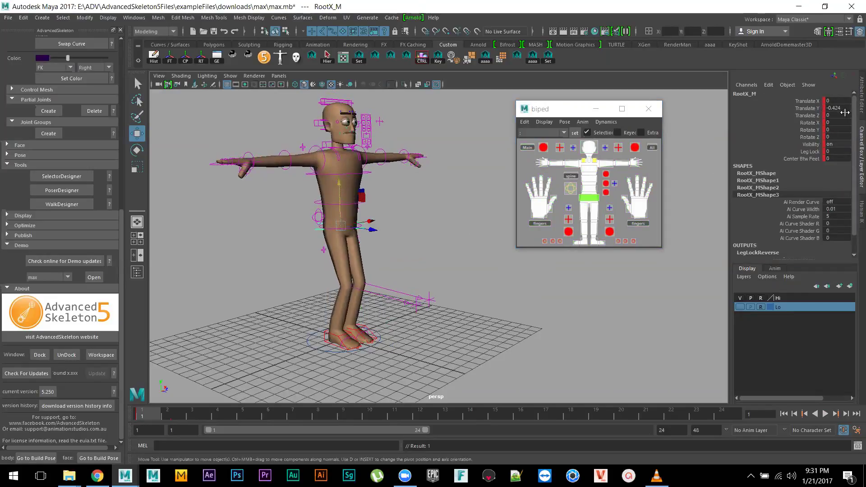
double_click(844, 107)
type("-0")
type(".4")
key("Return")
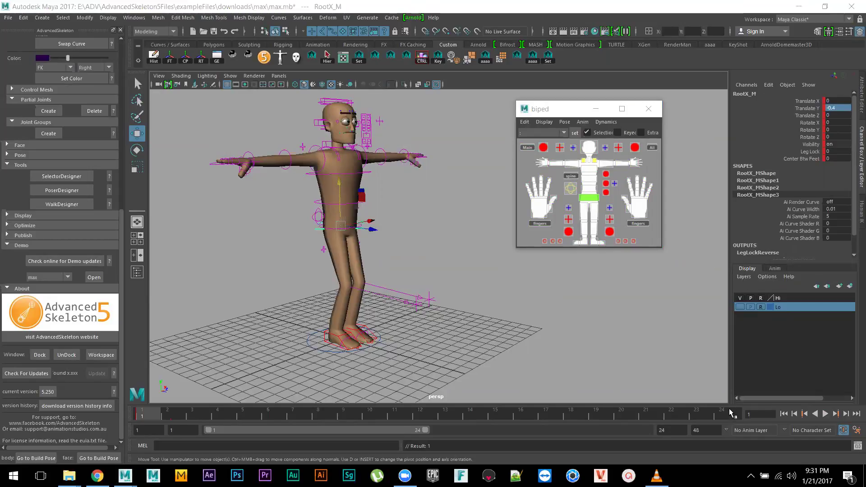
- Step the right foot's IK control back and set its Roll to 3.5
middle_click(469, 309, "alt")
right_click_drag(470, 309, 488, 328, "alt")
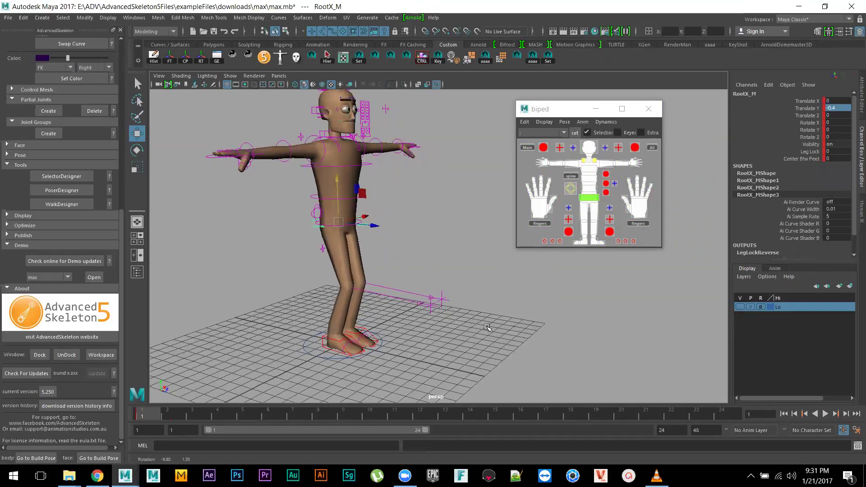
left_click(348, 348)
left_click_drag(355, 348, 332, 342)
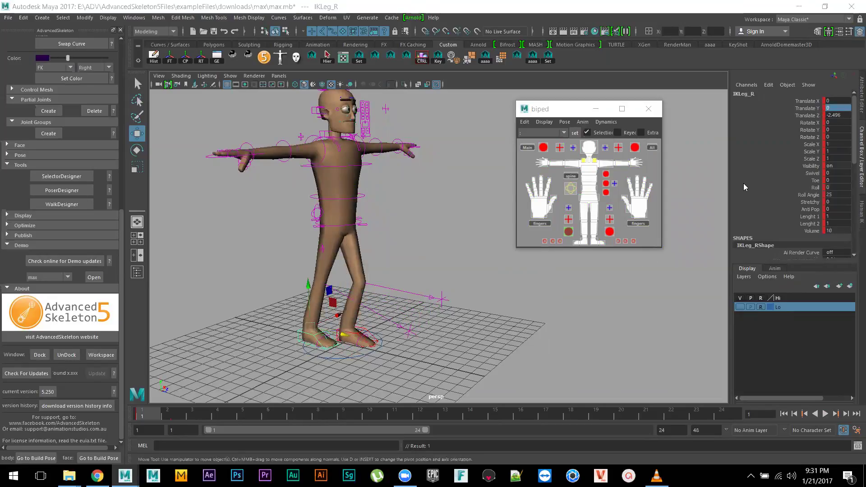
left_click(816, 188)
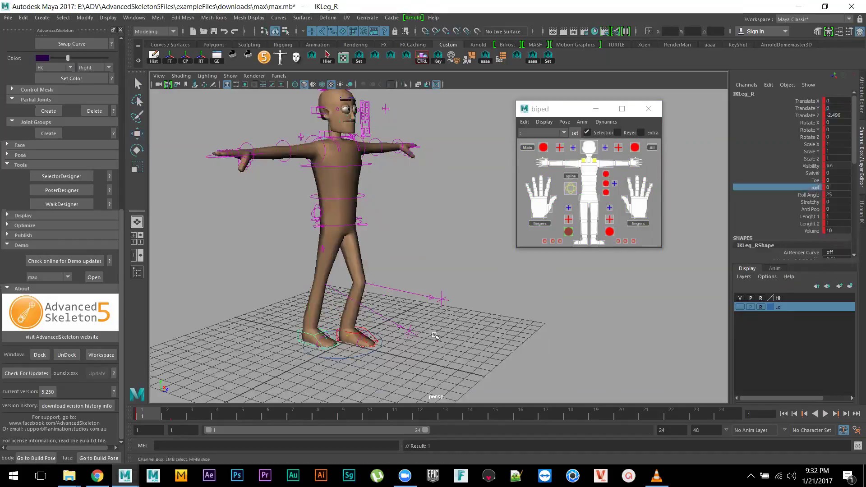
middle_click_drag(434, 334, 458, 333)
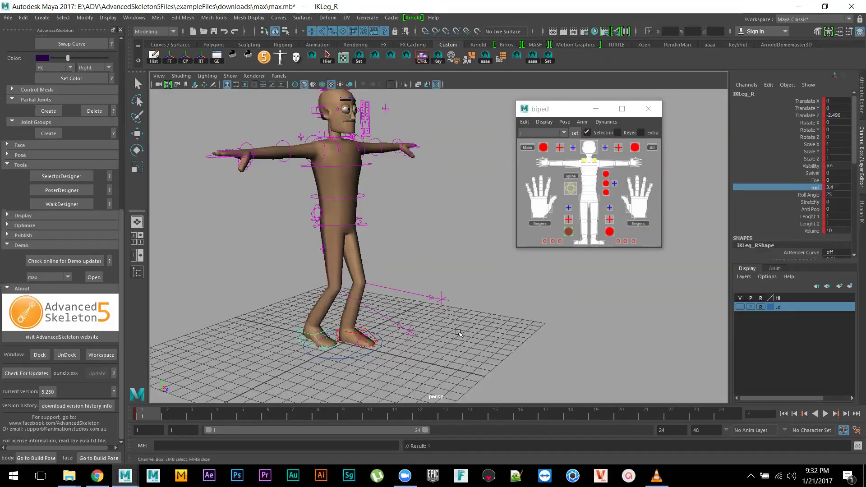
double_click(837, 187)
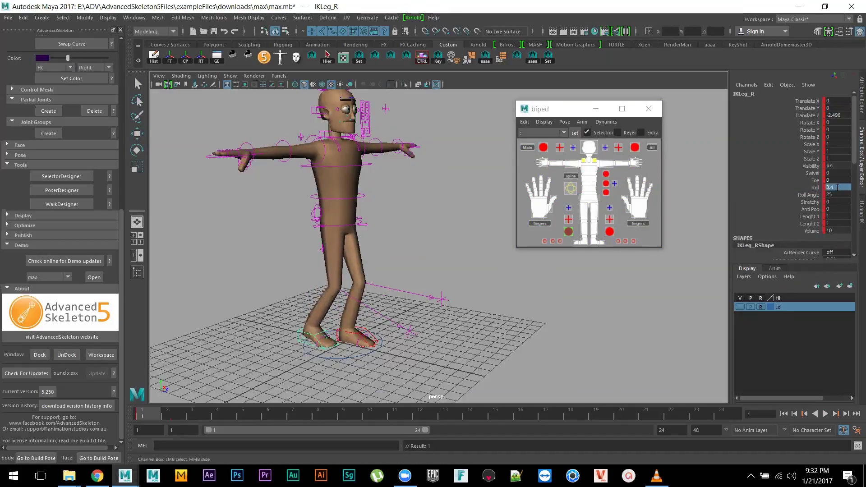
key("Return")
- Set the left foot's IK Roll to -3.5 and inspect the bent legs from a low angle
left_click_drag(429, 294, 396, 343, "alt")
left_click(364, 331)
key("w")
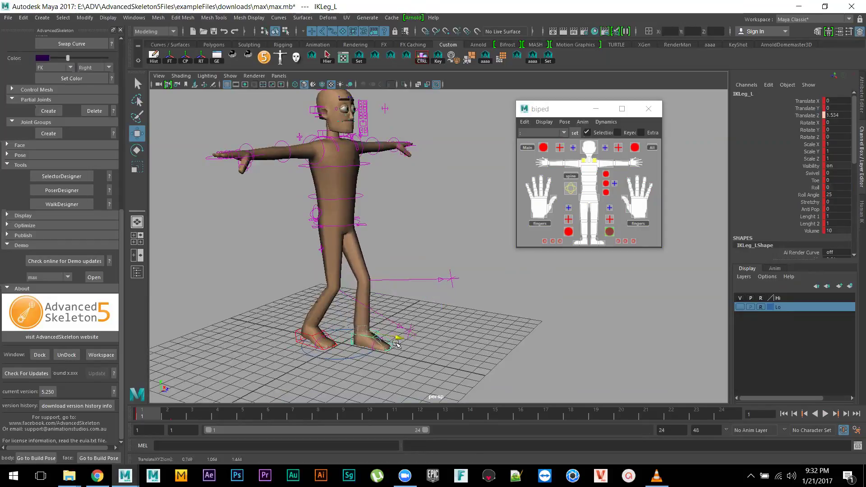
left_click(816, 188)
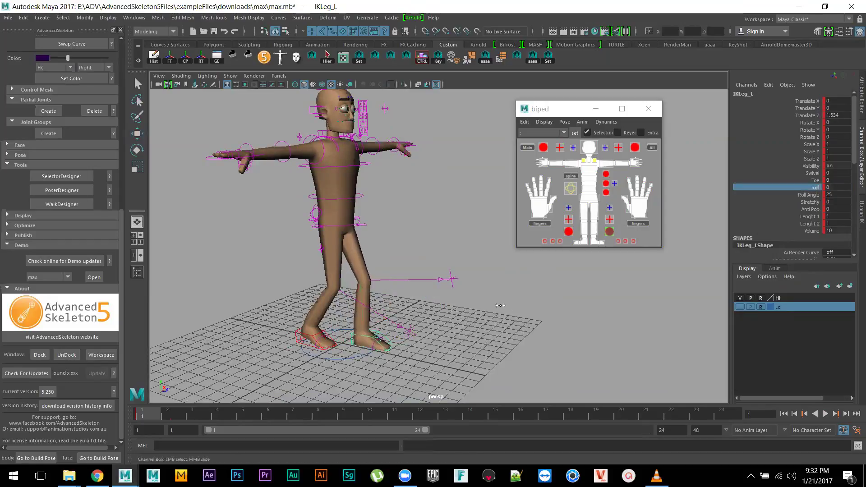
middle_click_drag(523, 306, 511, 305)
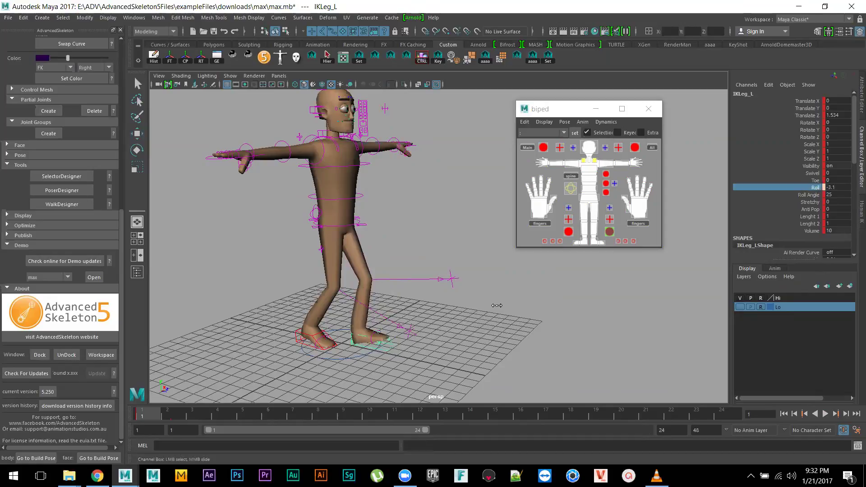
left_click(846, 188)
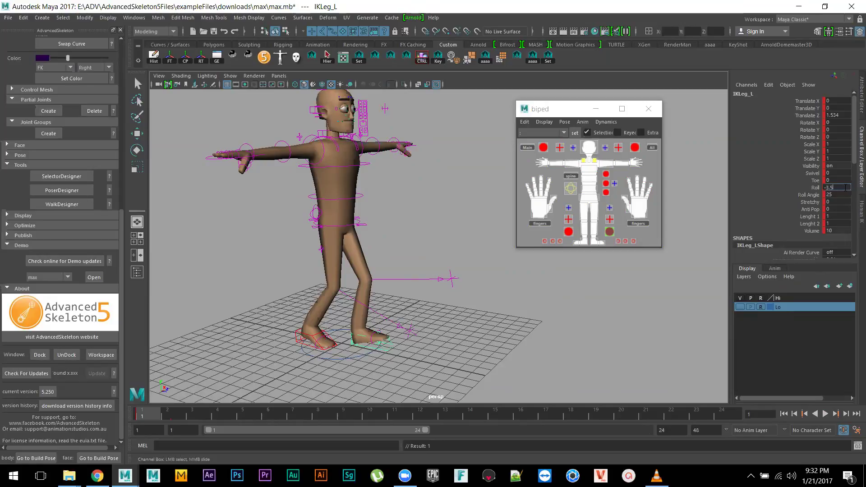
key("Return")
left_click_drag(458, 338, 419, 310, "alt")
right_click_drag(419, 310, 466, 325, "alt")
left_click_drag(466, 325, 428, 343, "alt")
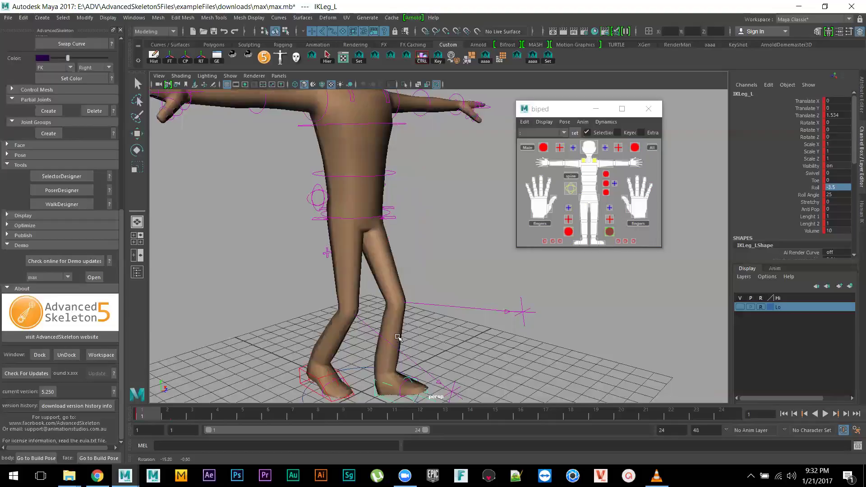
right_click_drag(406, 308, 443, 336, "alt")
left_click_drag(425, 290, 470, 298, "alt")
right_click_drag(493, 332, 453, 228, "alt")
left_click(453, 227)
key("w")
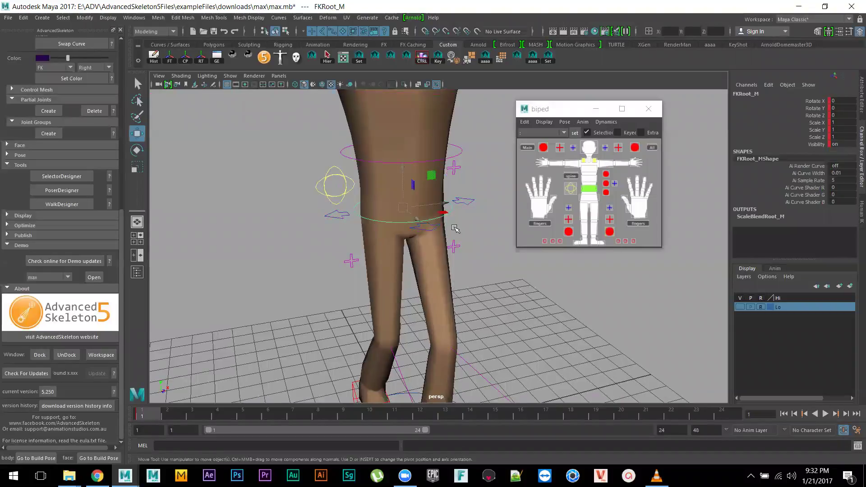
key("e")
left_click_drag(436, 220, 414, 214)
right_click_drag(414, 214, 445, 274, "alt")
key("ctrl+z")
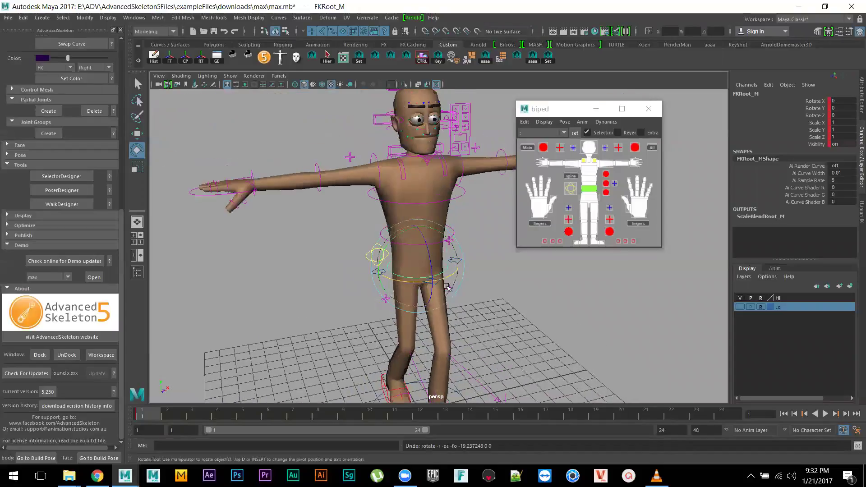
left_click_drag(445, 279, 441, 280)
key("ctrl+z")
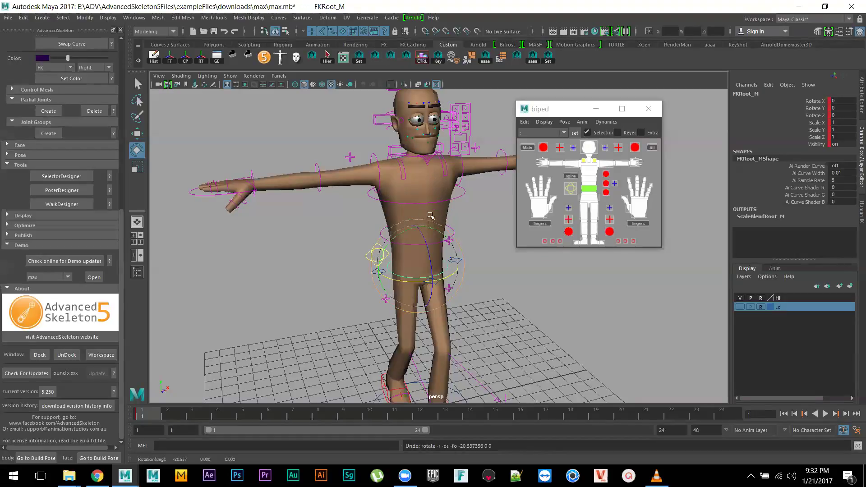
left_click_drag(490, 232, 470, 246, "alt")
left_click(455, 221)
left_click_drag(429, 221, 424, 239)
key("ctrl+z")
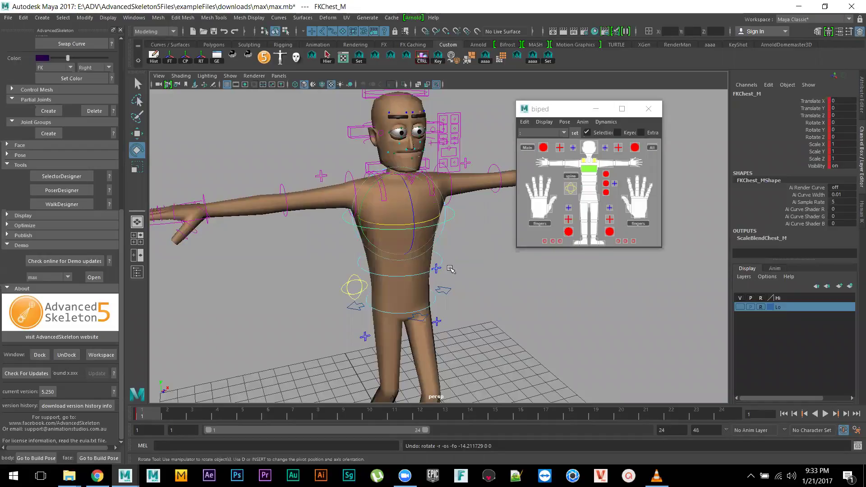
left_click_drag(475, 303, 434, 373, "alt")
scroll(450, 267, "down", 4)
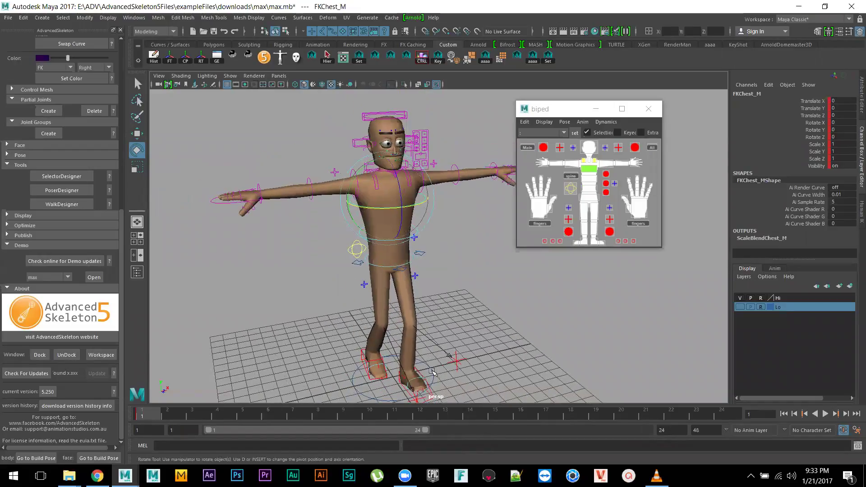
left_click(434, 373)
scroll(766, 180, "down", 2)
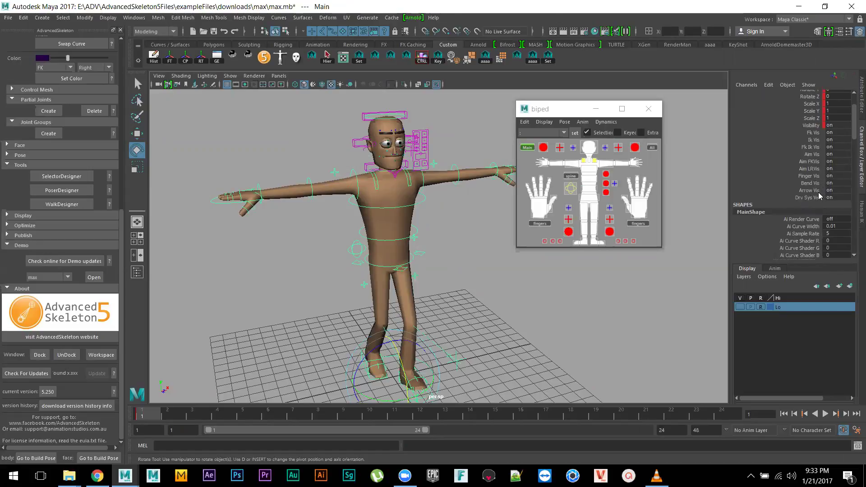
- Turn squashBase_M about Y and tilt the chest control
scroll(813, 182, "up", 3)
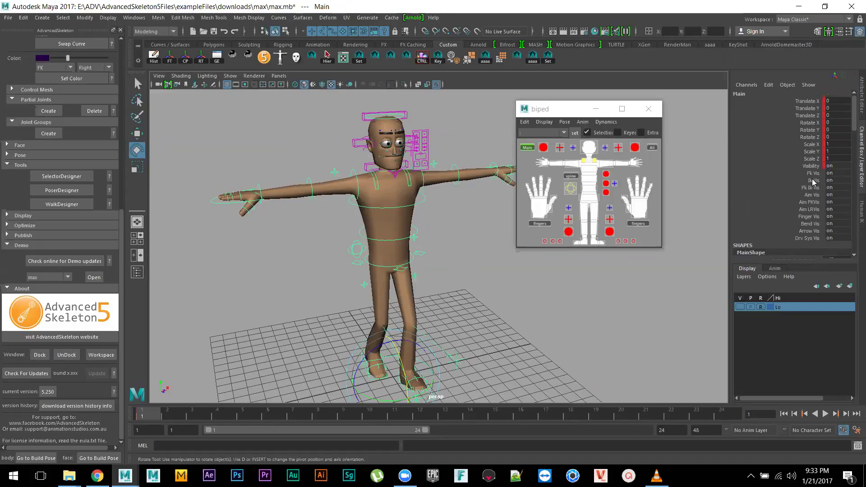
scroll(451, 199, "up", 5)
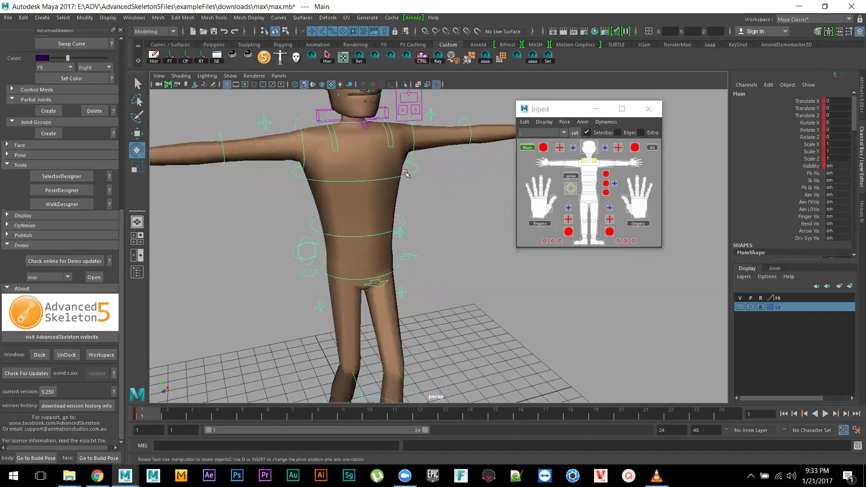
left_click(318, 112)
left_click_drag(358, 122, 342, 120)
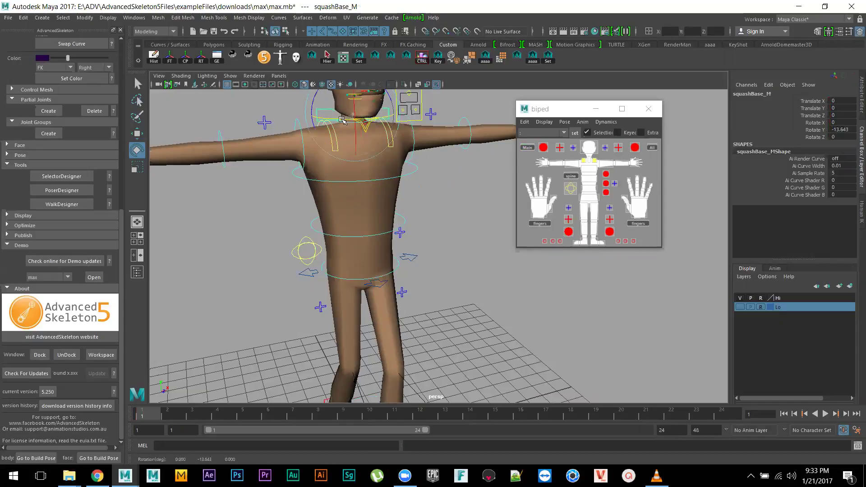
left_click(397, 180)
left_click_drag(398, 181, 379, 229)
- Tilt the waist root control FKRoot_M about X to -6.4
left_click(399, 231)
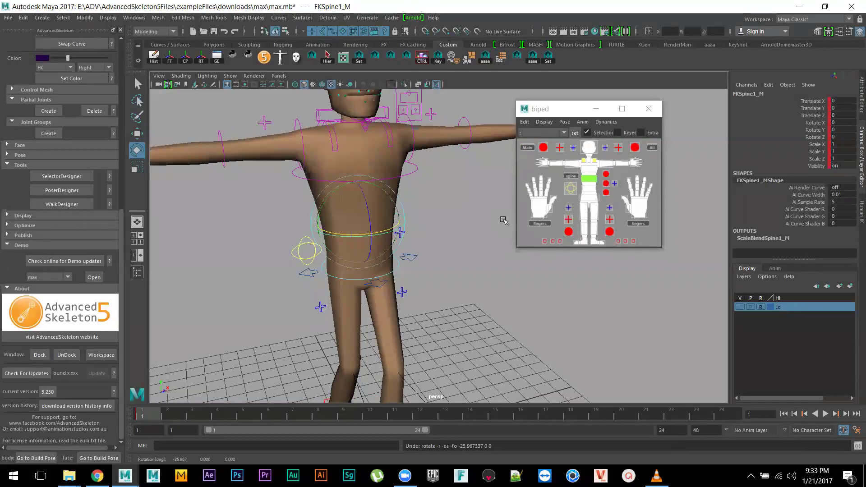
scroll(429, 236, "down", 5)
scroll(437, 237, "up", 2)
scroll(437, 236, "up", 2)
scroll(433, 265, "up", 2)
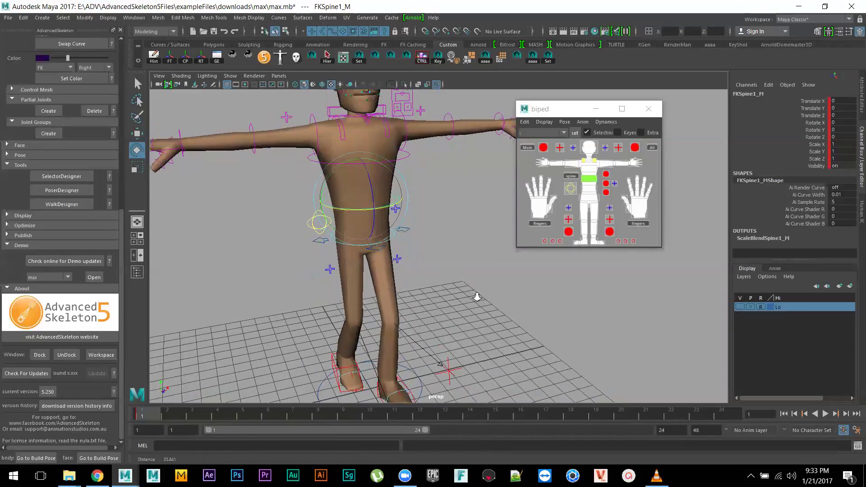
left_click(428, 268)
scroll(415, 255, "up", 2)
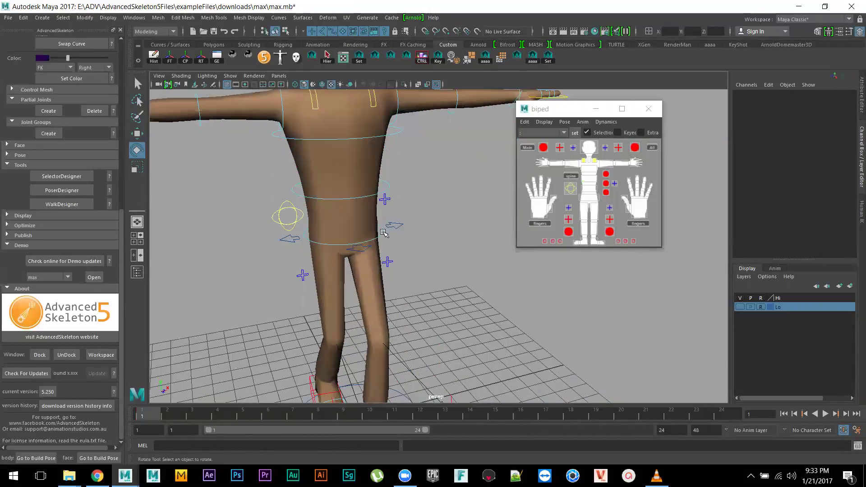
left_click(382, 235)
scroll(406, 267, "down", 4)
left_click_drag(412, 271, 409, 275)
scroll(480, 350, "up", 10)
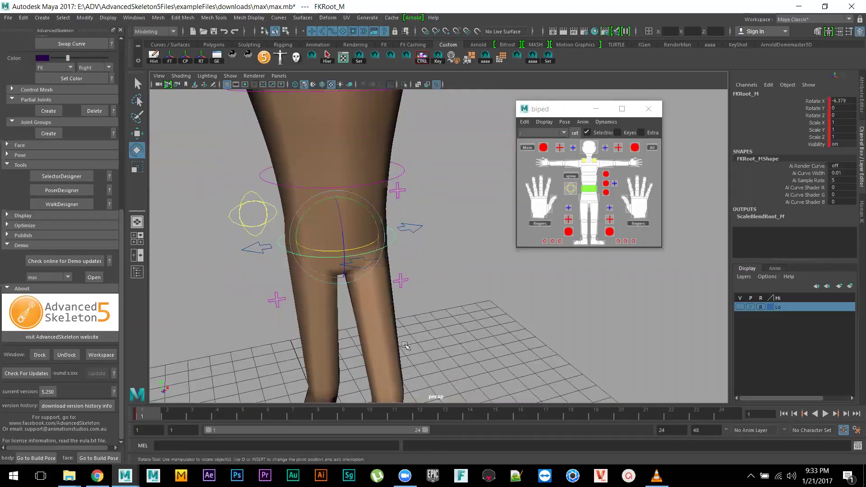
- Try tilting the chest again, then undo both chest rotations
right_click_drag(463, 349, 417, 260, "alt")
left_click_drag(411, 276, 404, 247, "alt")
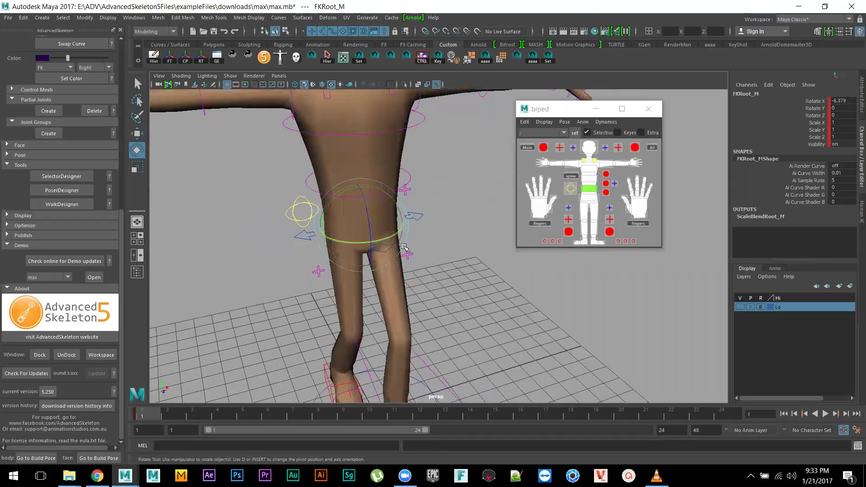
right_click_drag(454, 319, 408, 305, "alt")
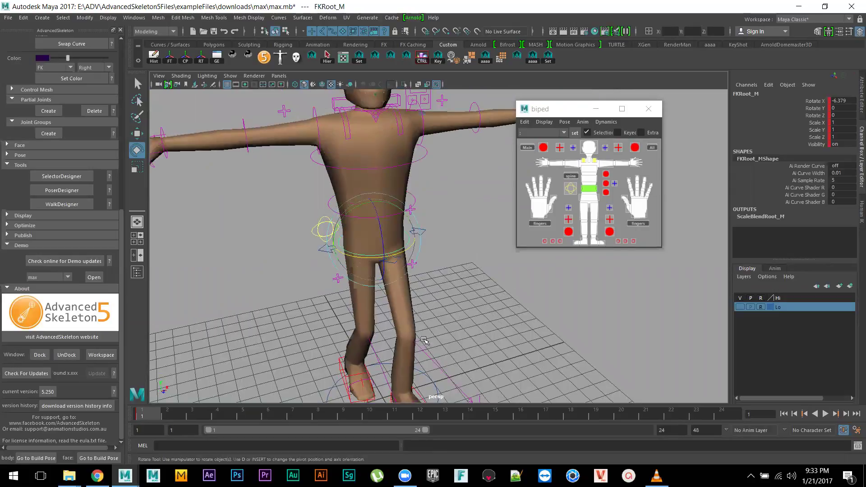
left_click_drag(442, 322, 434, 207, "alt")
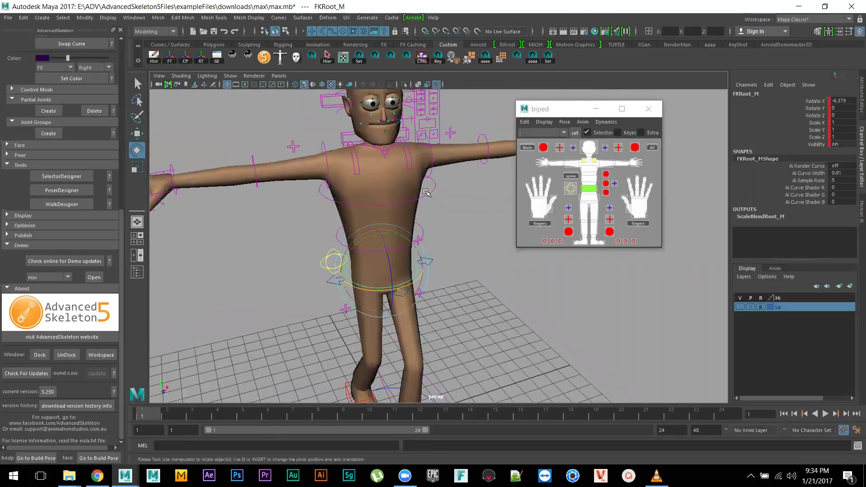
left_click(426, 192)
left_click_drag(362, 204, 379, 202)
key("ctrl+z")
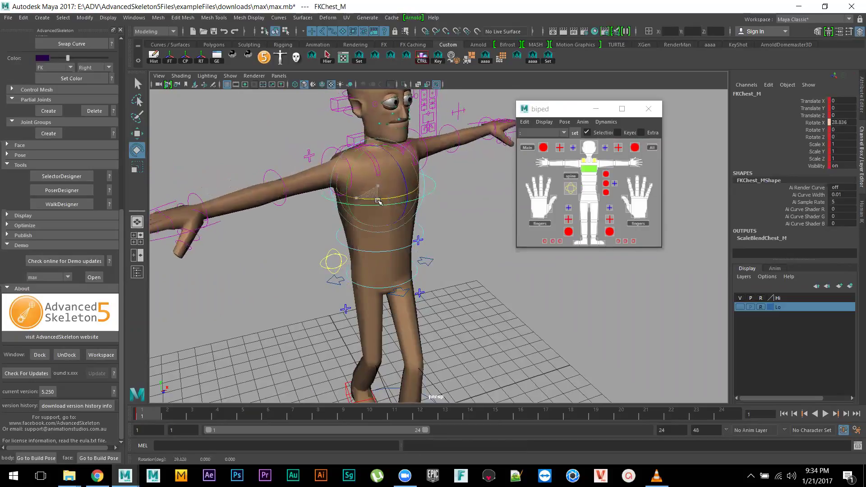
key("ctrl+z")
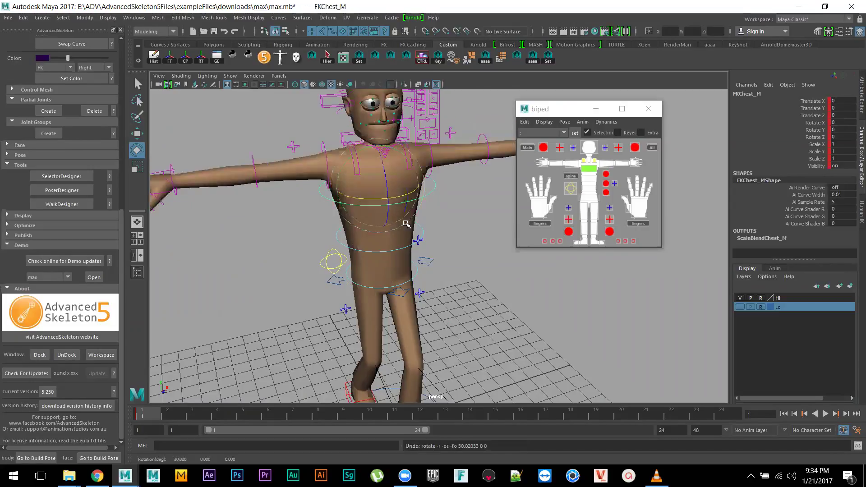
- Rotate the lower spine FKSpine1_M to about 18 degrees in X
left_click(382, 254)
left_click_drag(367, 250, 379, 250)
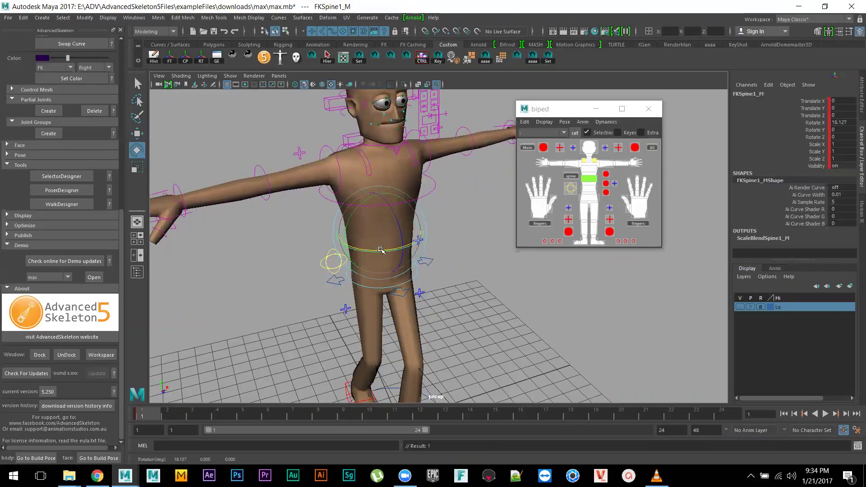
right_click_drag(379, 250, 450, 217, "alt")
left_click_drag(463, 235, 420, 229, "alt")
left_click(420, 228)
right_click_drag(420, 228, 455, 251, "alt")
- Rotate FKShoulder_L and FKShoulder_R down so both arms drop toward the character's sides
left_click(438, 250)
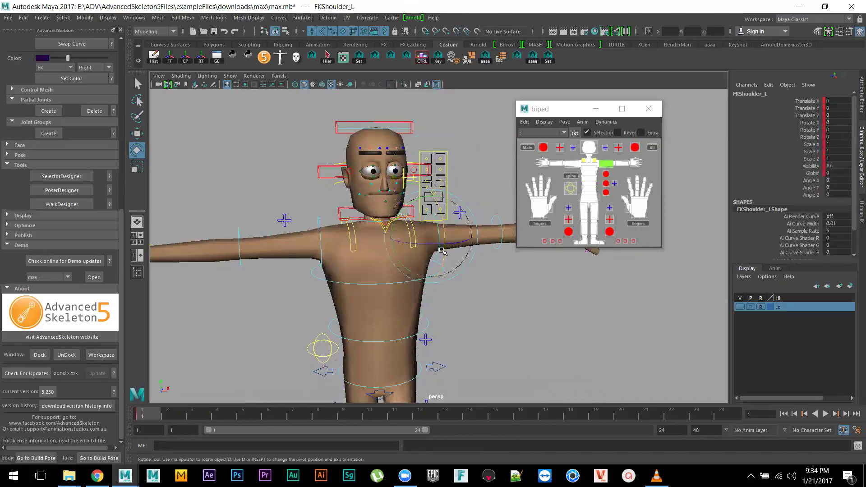
left_click_drag(412, 204, 464, 228)
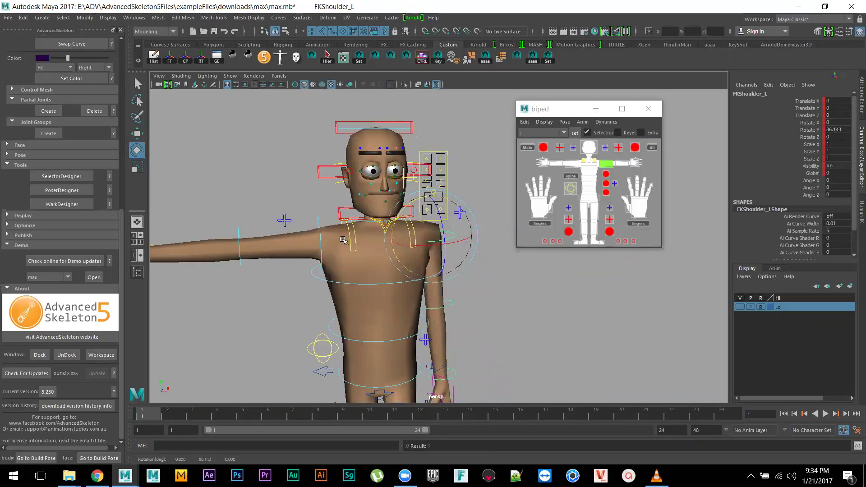
left_click(318, 220)
left_click_drag(318, 222, 293, 254)
scroll(387, 306, "down", 5)
left_click_drag(382, 319, 406, 239, "alt")
scroll(470, 284, "up", 6)
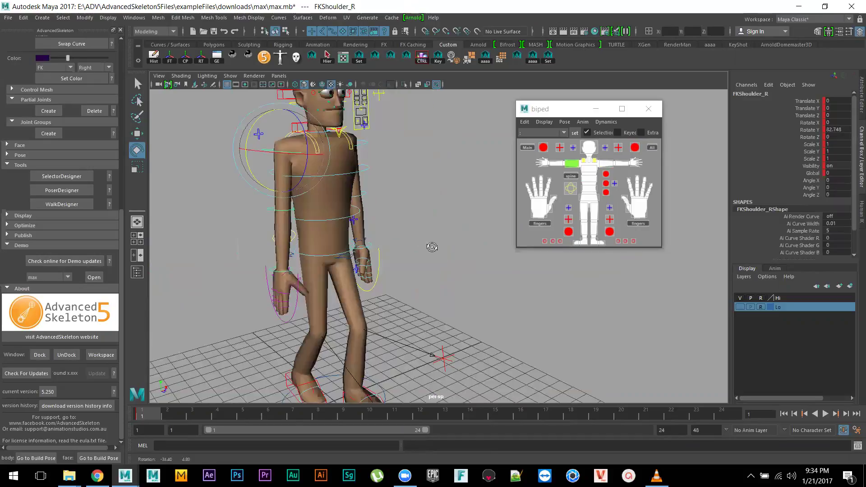
scroll(470, 283, "down", 4)
mouse_move(337, 163)
left_mouse_down()
mouse_move(333, 150)
mouse_move(331, 159)
left_mouse_up()
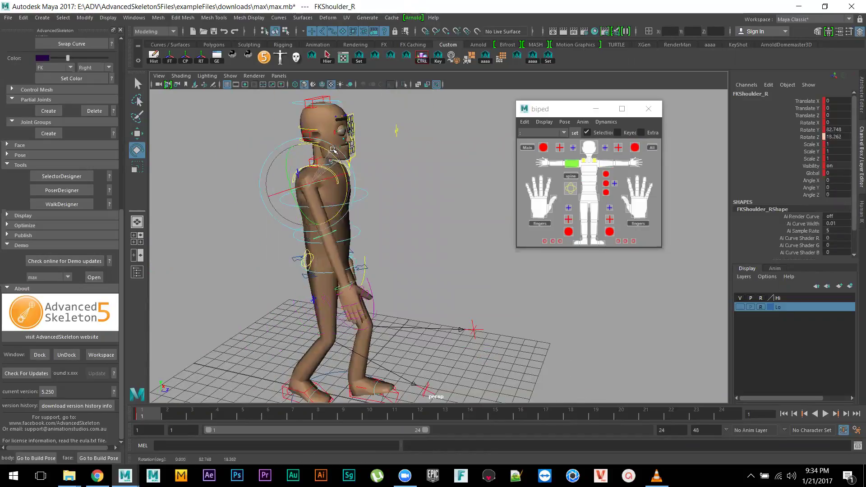
scroll(419, 270, "up", 4)
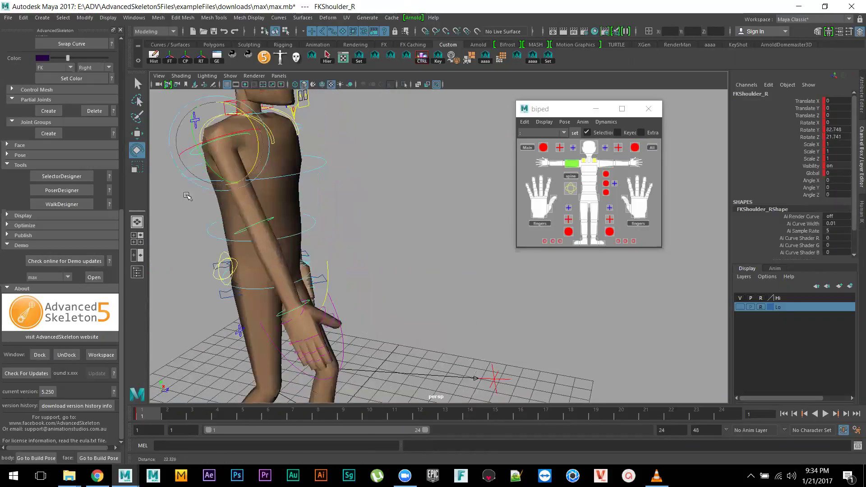
scroll(186, 195, "up", 3)
- Bend FKElbow_R about 10 in Z and lower the left arm a little further
left_click(202, 208)
left_click_drag(208, 195, 203, 189)
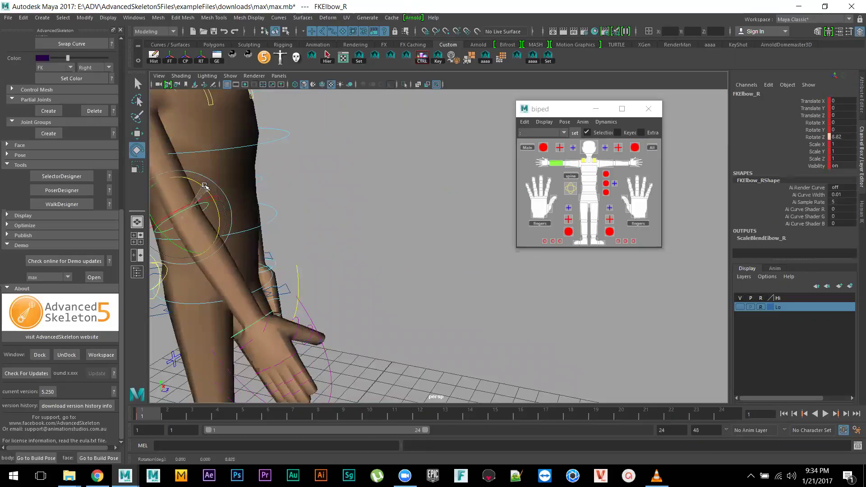
scroll(342, 290, "down", 5)
left_click_drag(251, 266, 398, 207, "alt")
left_click(398, 207)
left_click_drag(366, 183, 358, 194)
scroll(356, 249, "down", 2)
left_click_drag(442, 268, 455, 248, "alt")
scroll(506, 293, "up", 2)
scroll(412, 298, "up", 3)
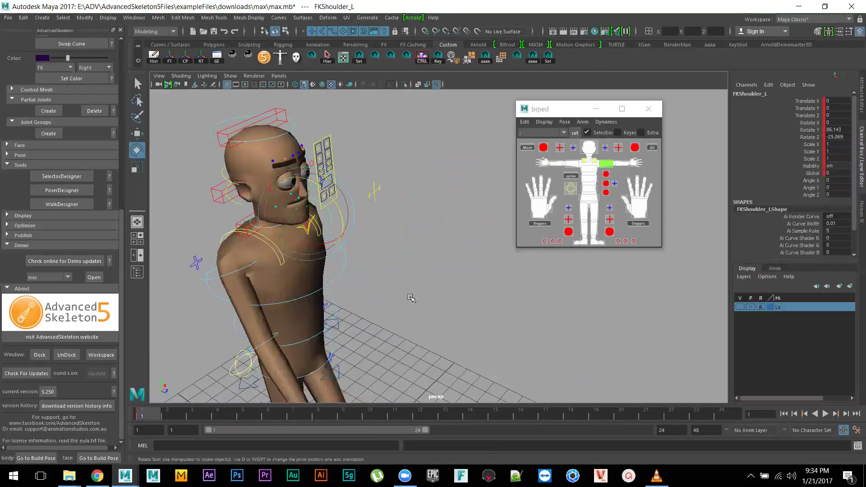
- Move the shoulder blades up: FKScapula_R Translate Y 0.548, FKScapula_L 0.35
left_click(259, 239)
left_click_drag(261, 267, 330, 276, "alt")
key("w")
left_click_drag(314, 245, 315, 322, "alt")
right_click_drag(323, 165, 316, 257, "alt")
left_click(317, 260)
left_click_drag(332, 282, 367, 219, "alt")
right_click_drag(387, 250, 387, 260, "alt")
left_click_drag(386, 260, 437, 299, "alt")
right_click_drag(437, 300, 437, 311, "alt")
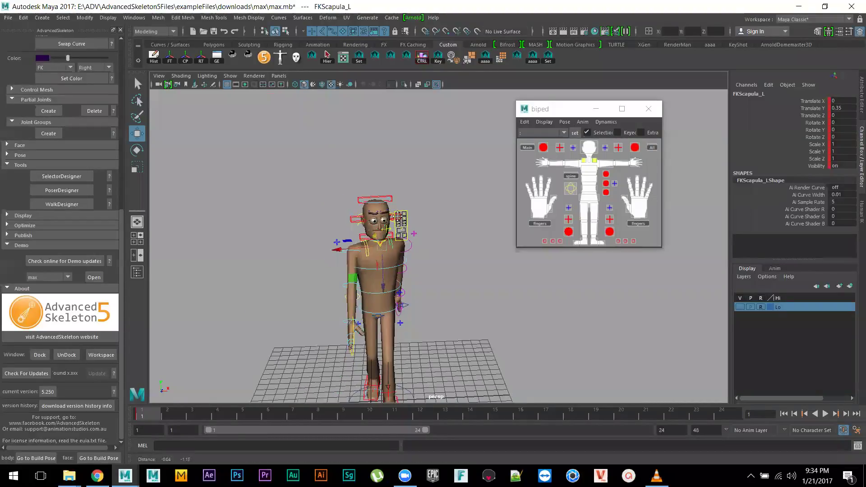
left_click_drag(428, 251, 374, 276, "alt")
- Rotate FKElbow_L to about Z 7.5 so the left arm bends slightly
left_click(356, 236)
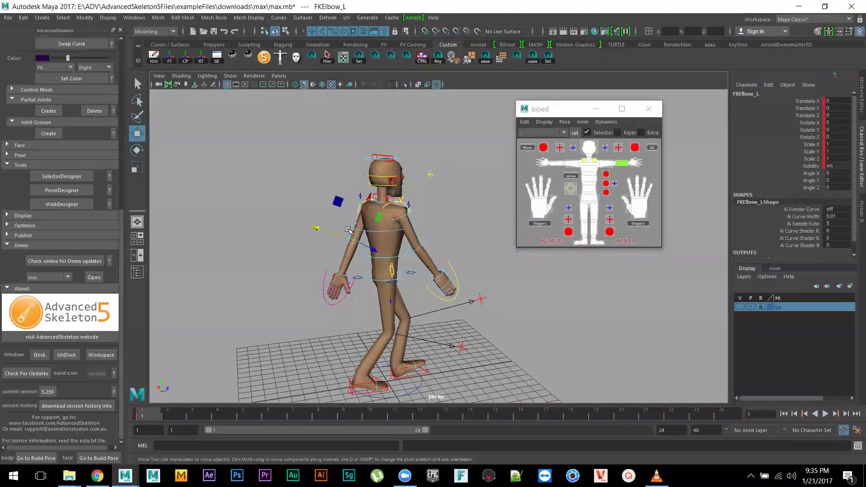
key("e")
left_click_drag(334, 218, 331, 217)
left_click_drag(348, 284, 383, 287, "alt")
right_click_drag(383, 287, 481, 326, "alt")
right_click_drag(448, 288, 507, 317, "alt")
left_click_drag(438, 329, 464, 336, "alt")
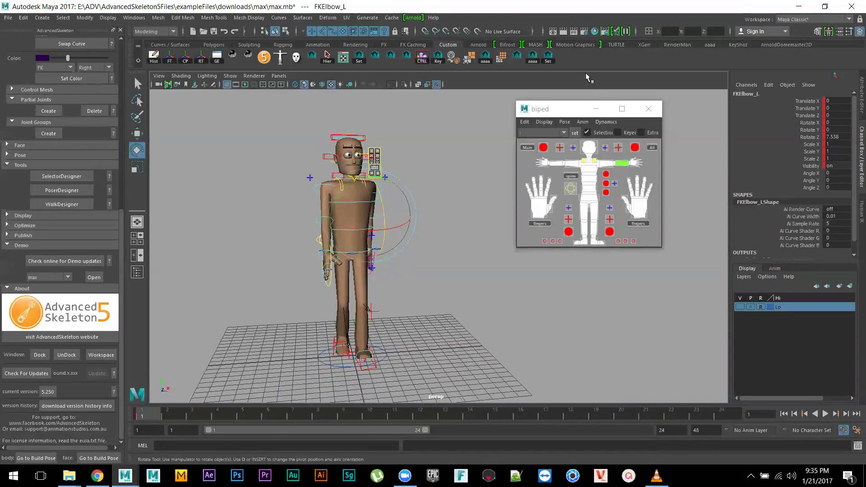
- Select all rig controls, check frame 24, then go to frame 12 and clear the selection
left_click(652, 148)
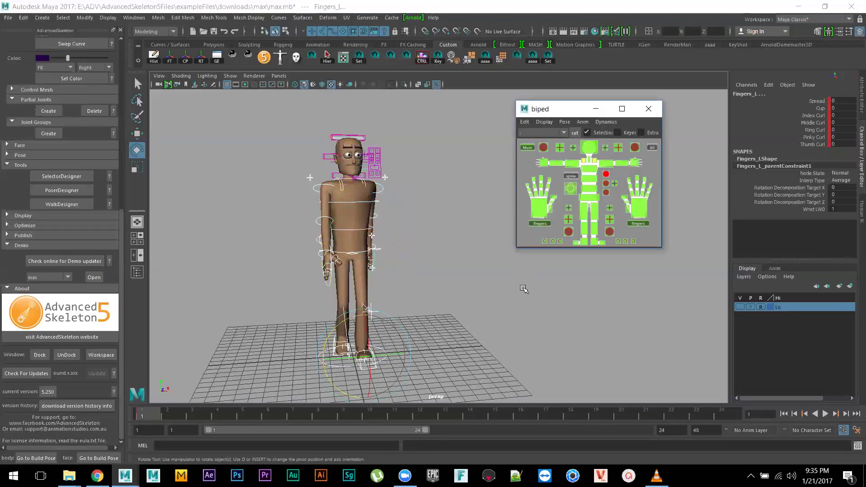
left_click_drag(523, 286, 449, 278, "alt")
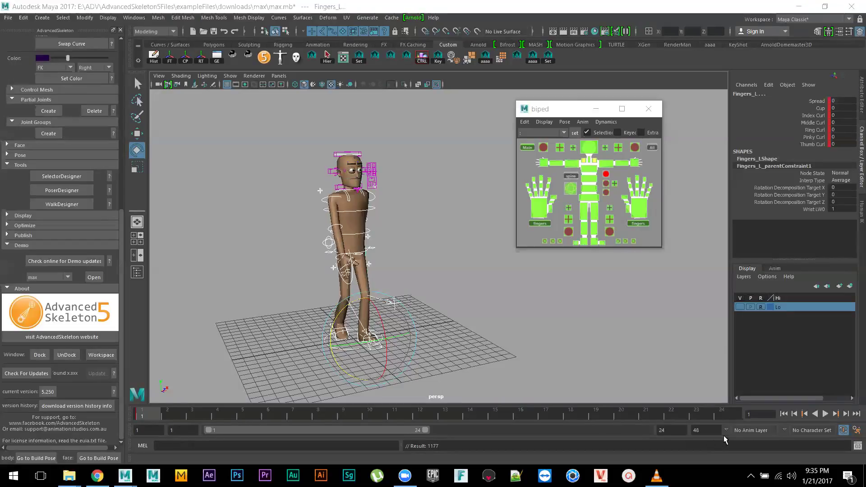
left_click(735, 416)
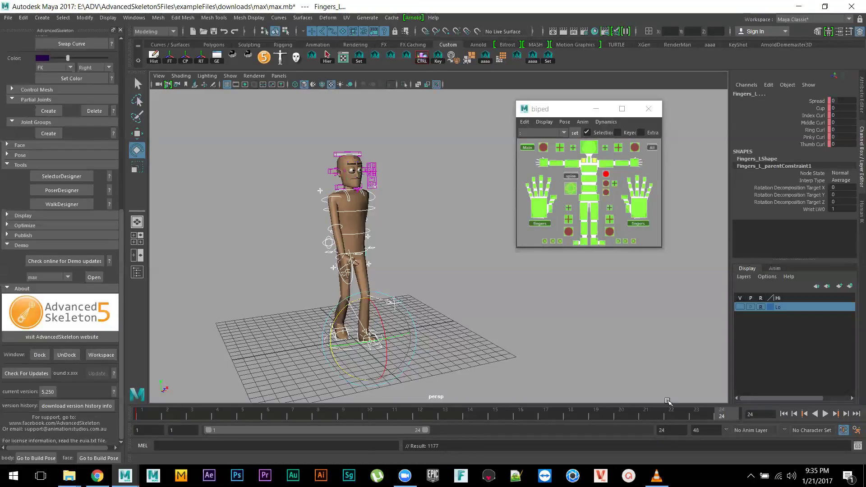
left_click_drag(559, 372, 558, 367, "alt")
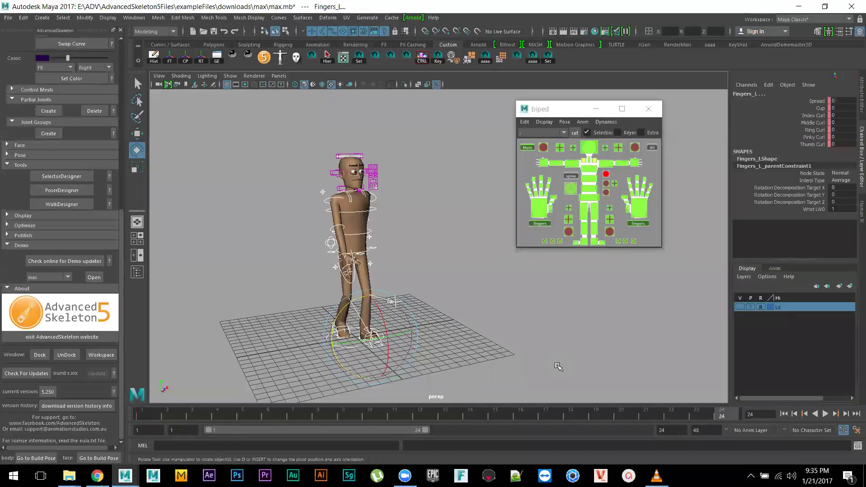
left_click(431, 415)
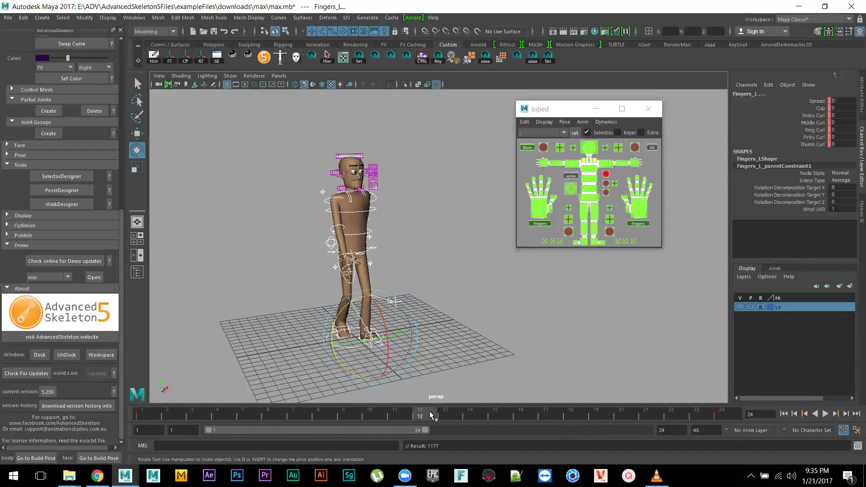
mouse_move(441, 274)
left_mouse_down("alt")
mouse_move(449, 280)
mouse_move(440, 291)
left_mouse_up("alt")
left_click(401, 295)
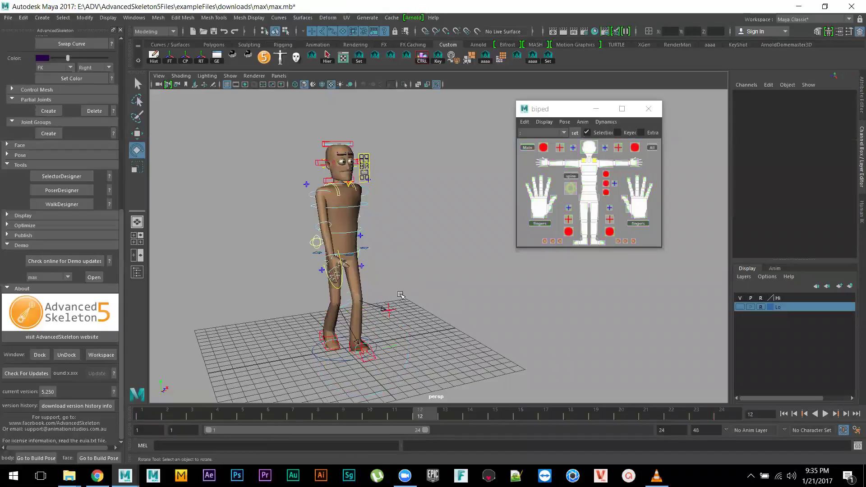
- Mirror max's frame-12 pose left-to-right using the picker's Pose > Mirror options
left_click(558, 109)
left_click_drag(558, 109, 485, 111)
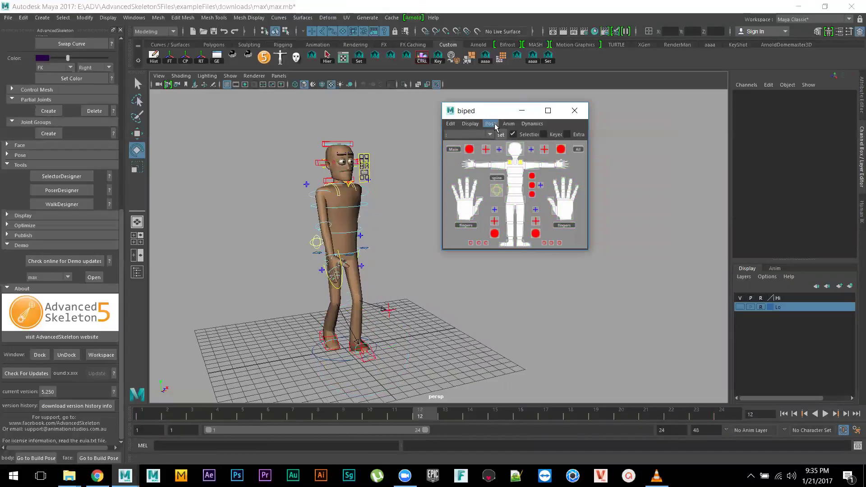
left_click(509, 124)
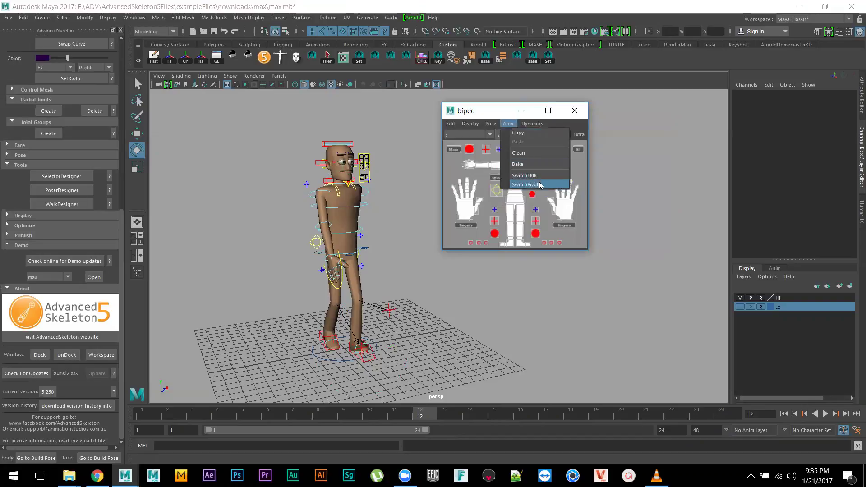
mouse_move(489, 126)
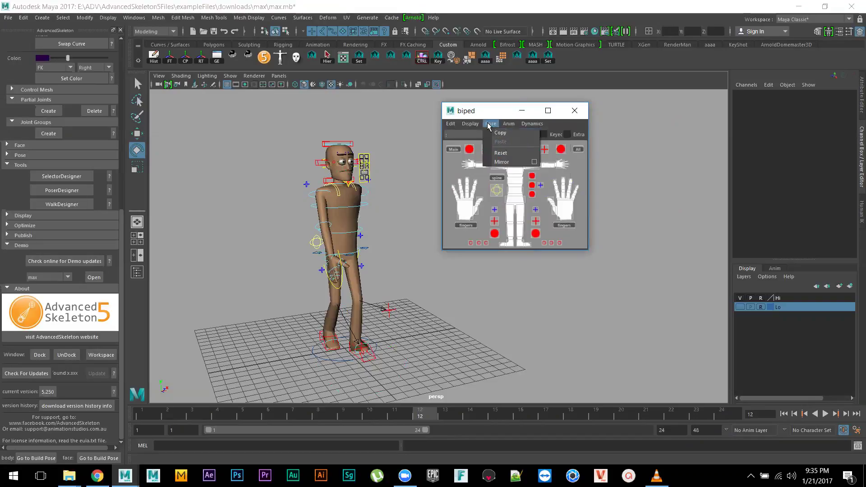
left_click(534, 161)
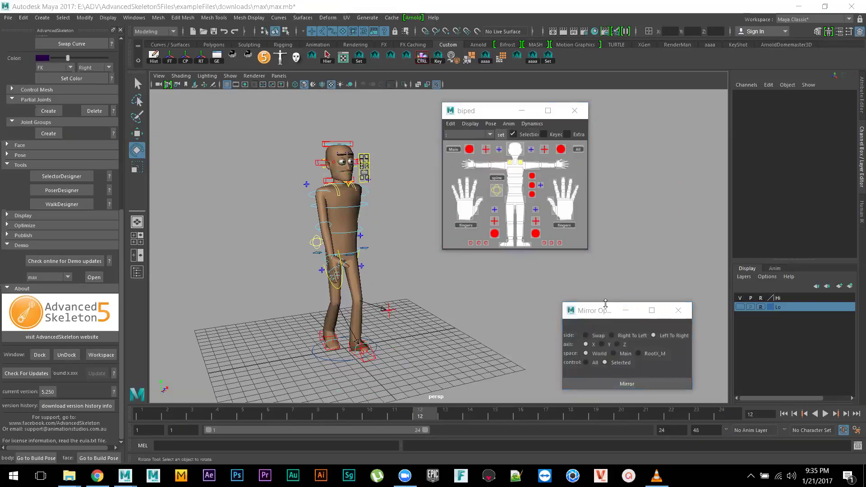
left_click_drag(605, 312, 588, 272)
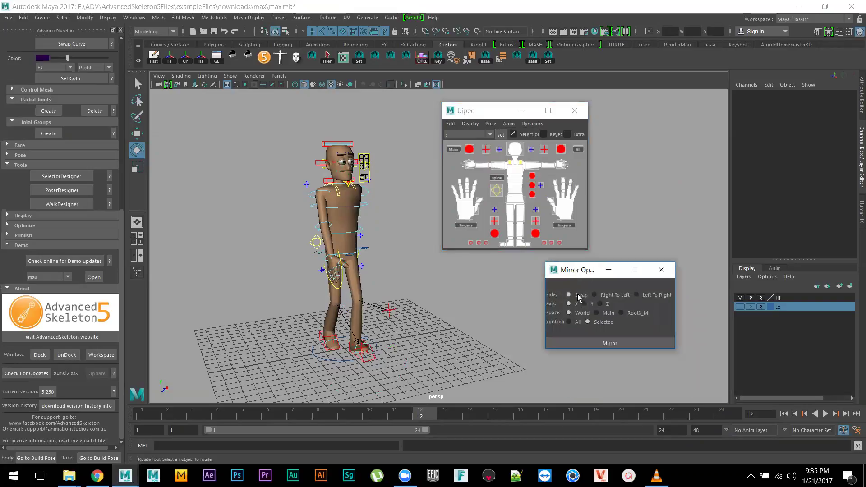
left_click(590, 343)
left_click_drag(412, 333, 469, 345, "alt")
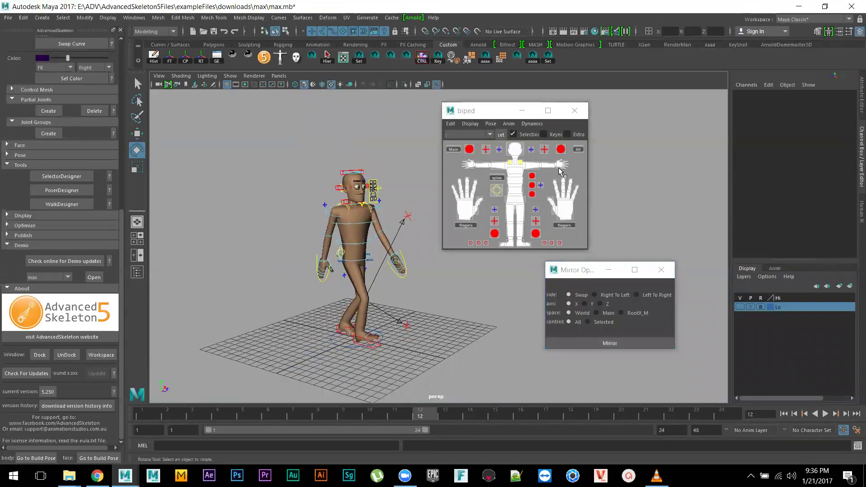
- Set a key on all rig controls at frame 12
left_click(579, 149)
left_click_drag(456, 328, 461, 334, "alt")
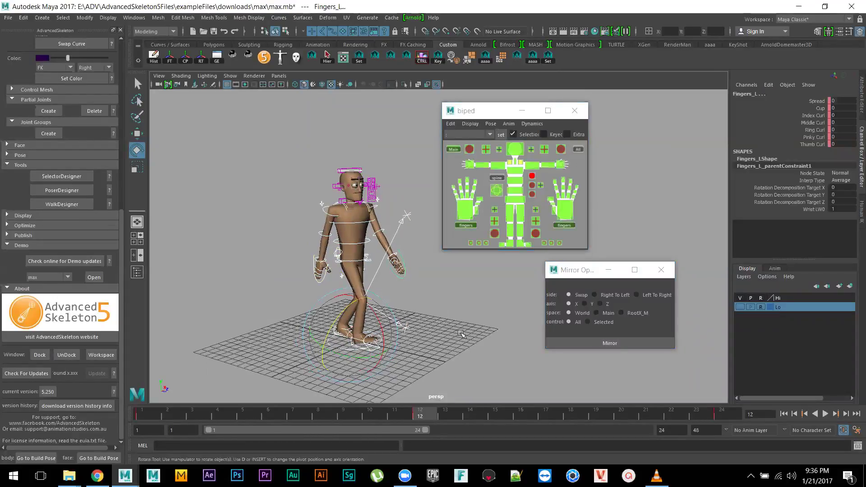
key("s")
- Play the walk from frame 1 and zoom in on the character's feet
left_click(784, 414)
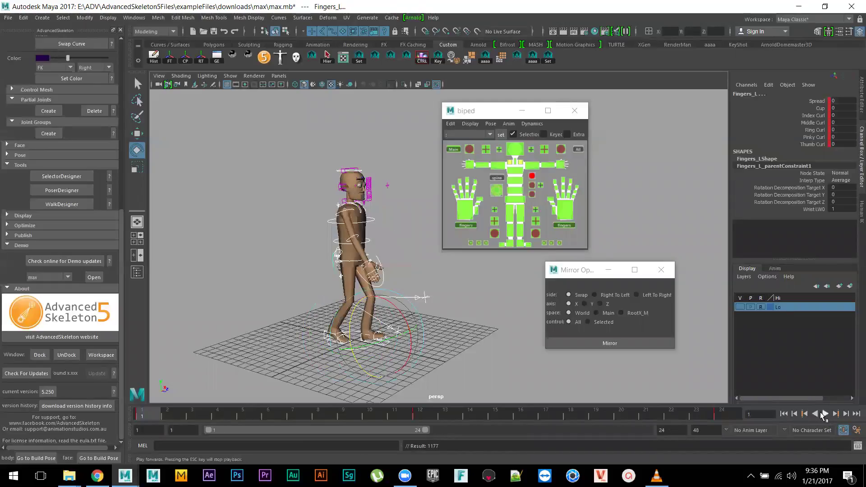
left_click(824, 413)
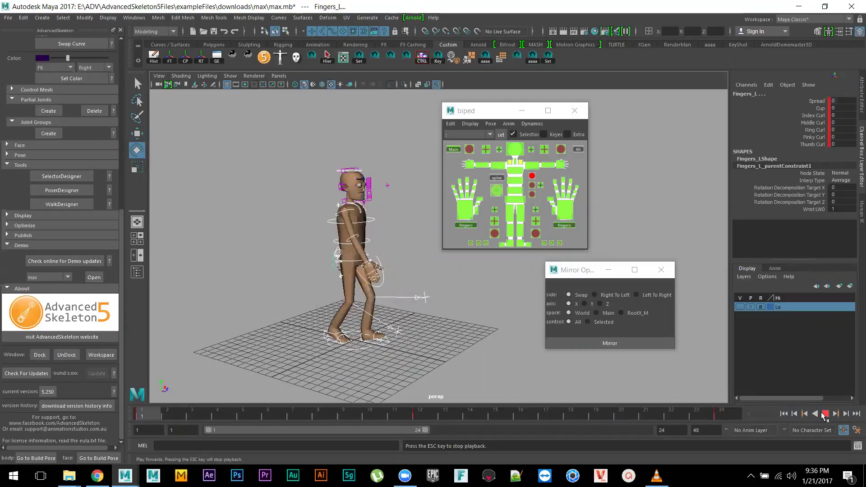
left_click(824, 414)
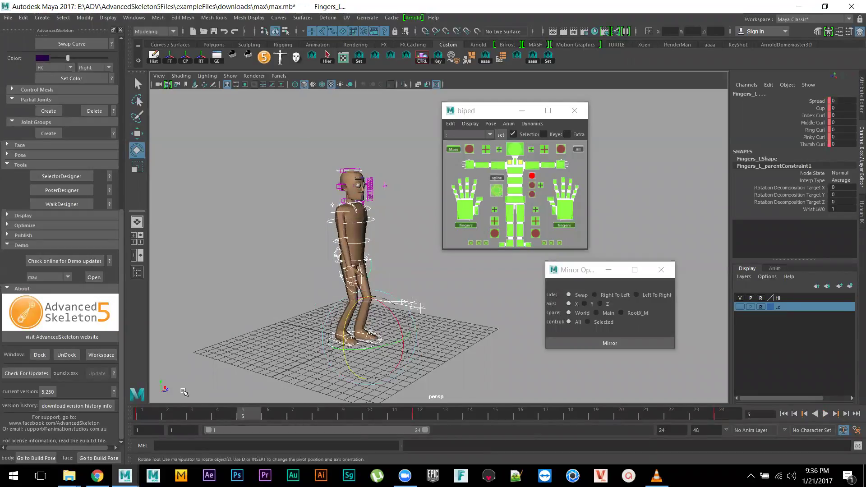
key("alt+v")
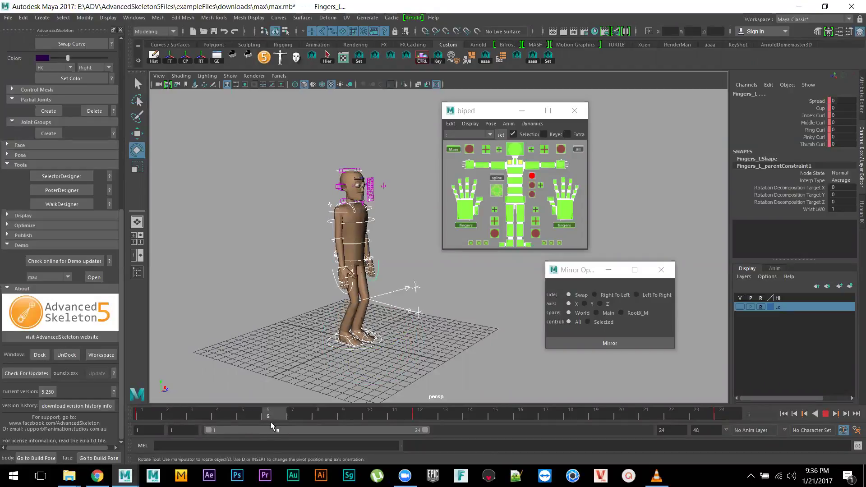
left_click_drag(244, 418, 142, 419)
scroll(414, 306, "up", 6)
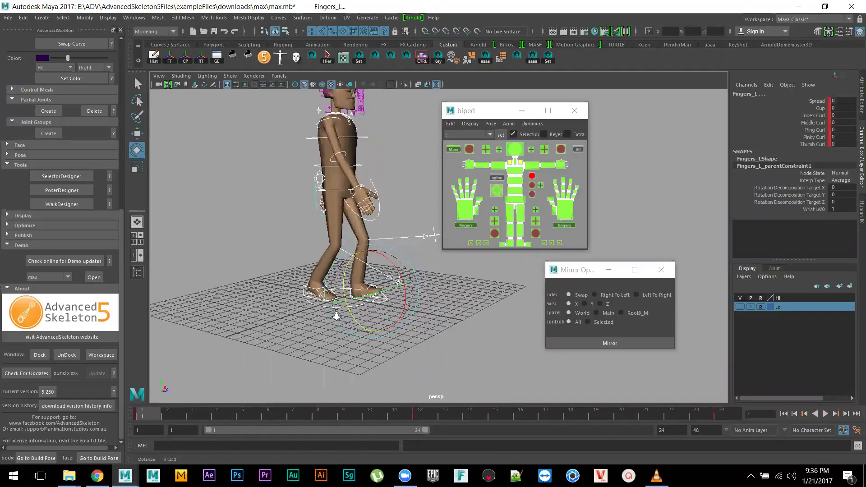
middle_click_drag(415, 306, 453, 318, "alt")
scroll(494, 325, "up", 3)
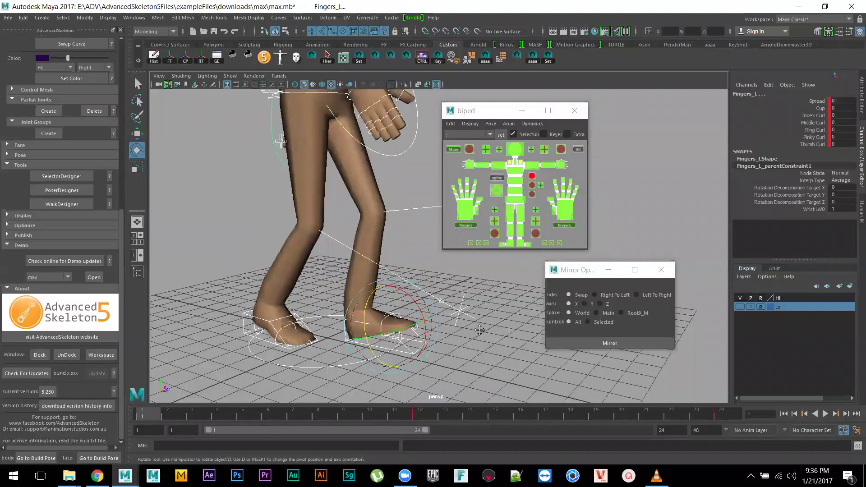
- At frame 6, move IKLeg_R up and rotate it to tilt the right foot
left_click(254, 314)
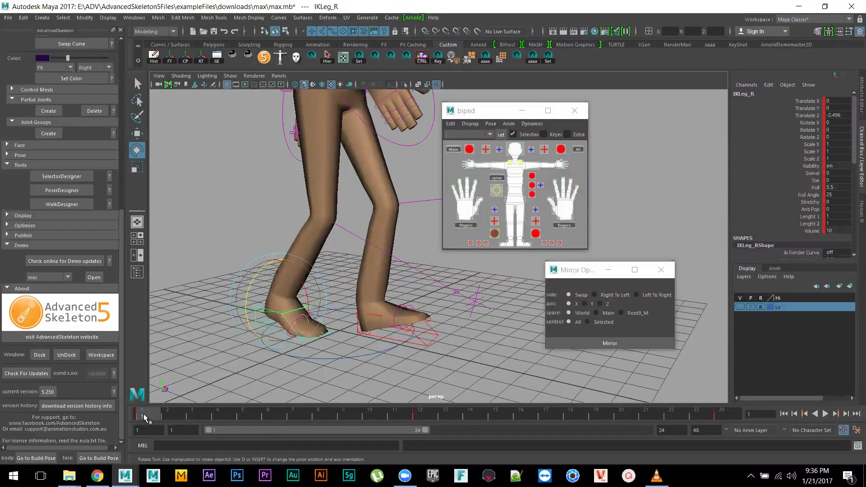
key("alt+v")
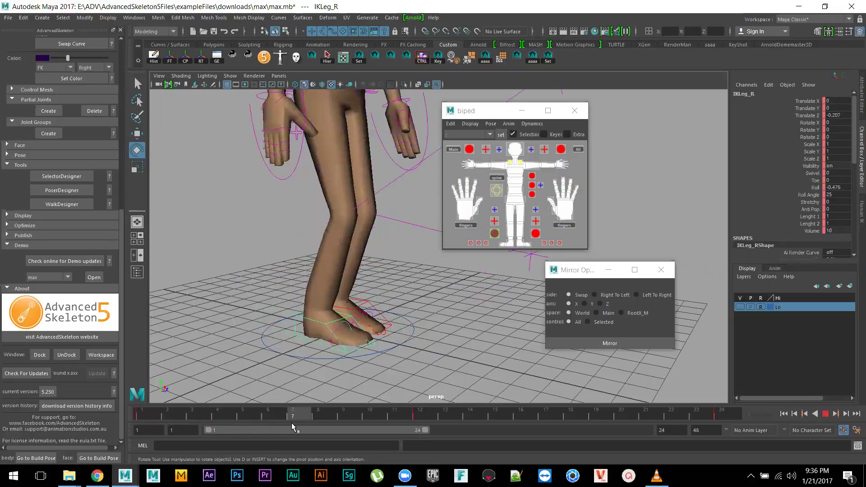
key("alt+v")
key("w")
middle_click_drag(343, 271, 344, 253)
key("e")
left_click_drag(351, 264, 318, 358)
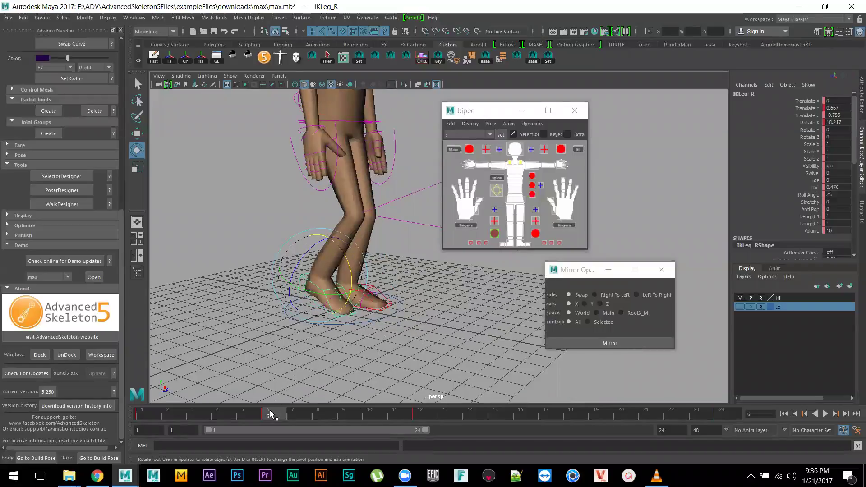
- Scrub through frame 12 to review the step, ending at frame 14
left_click_drag(295, 414, 432, 420)
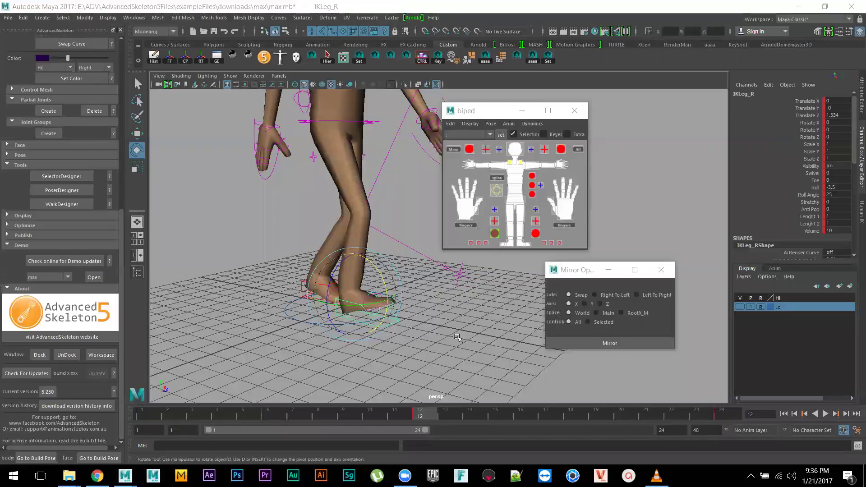
scroll(416, 345, "up", 2)
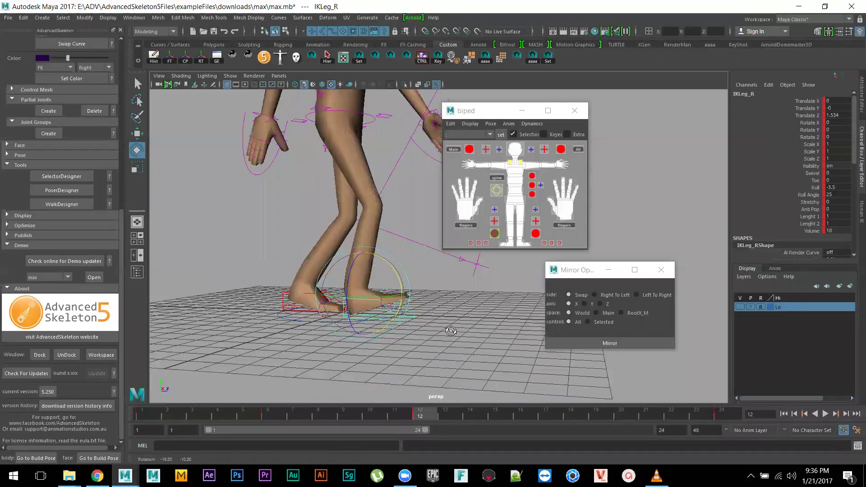
scroll(445, 370, "up", 2)
mouse_move(428, 419)
left_mouse_down()
mouse_move(493, 418)
mouse_move(367, 413)
mouse_move(421, 418)
left_mouse_up()
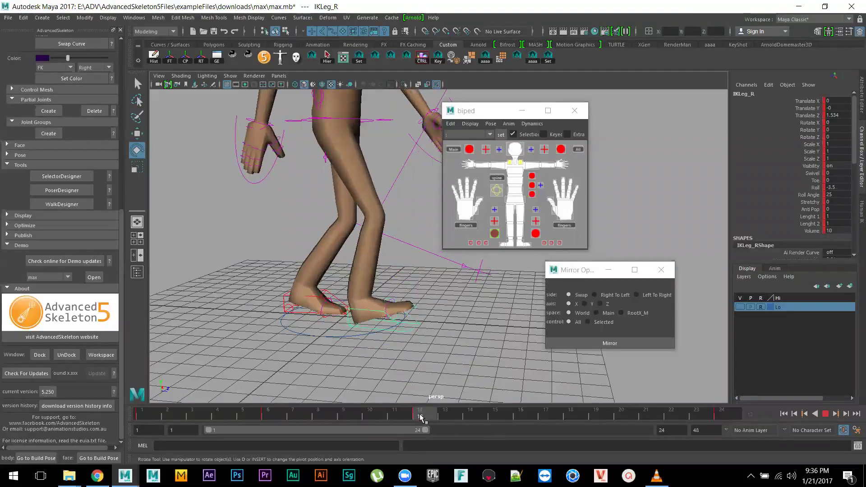
left_click(469, 419)
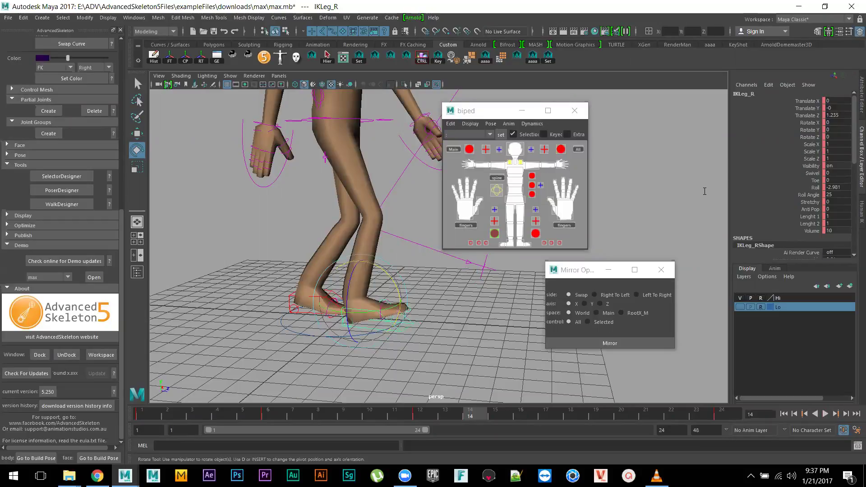
- Set IKLeg_R Roll to 0 at frames 14 and 22 in the Channel Box
left_click(840, 187)
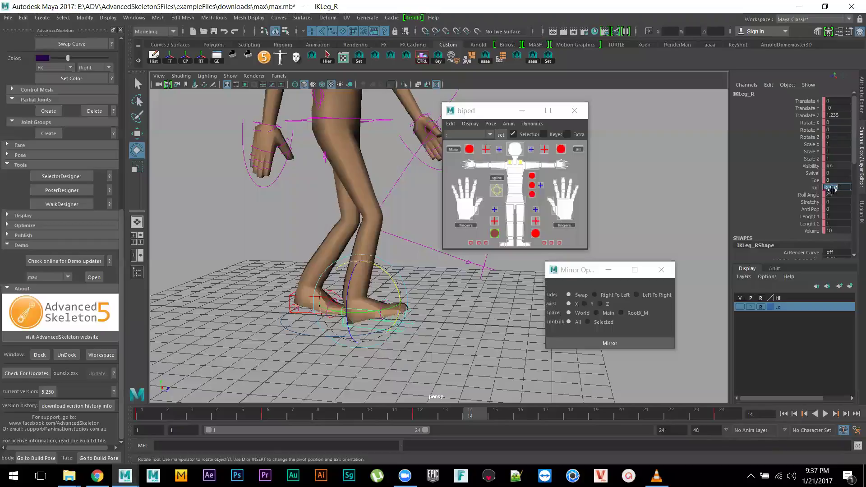
key("Return")
left_click_drag(389, 411, 671, 420)
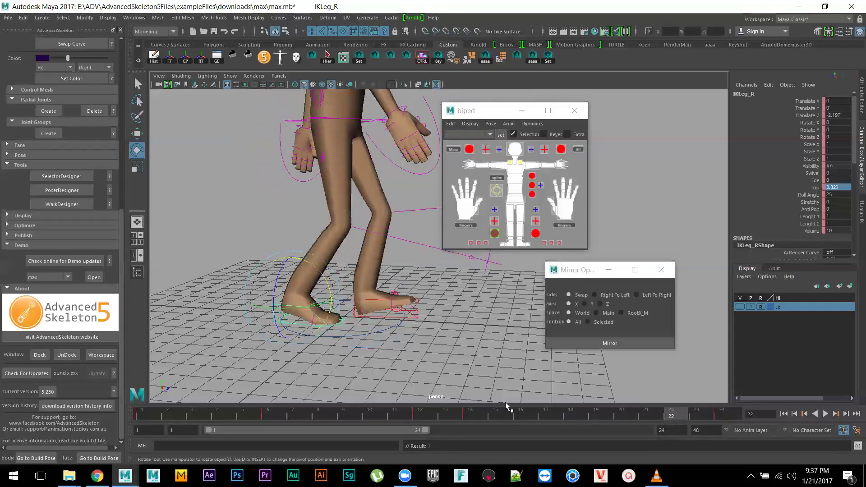
double_click(833, 188)
key("Return")
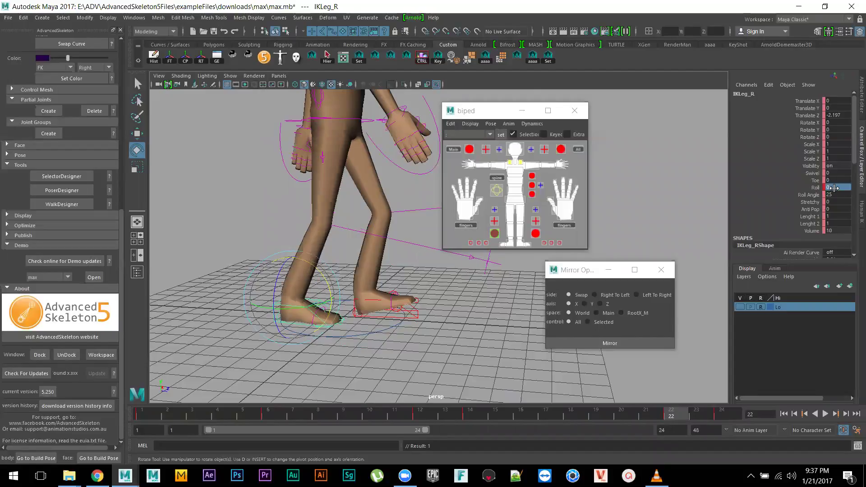
- Replay the walk animation, then return to frame 14 with the Rotate tool active
key("alt+v")
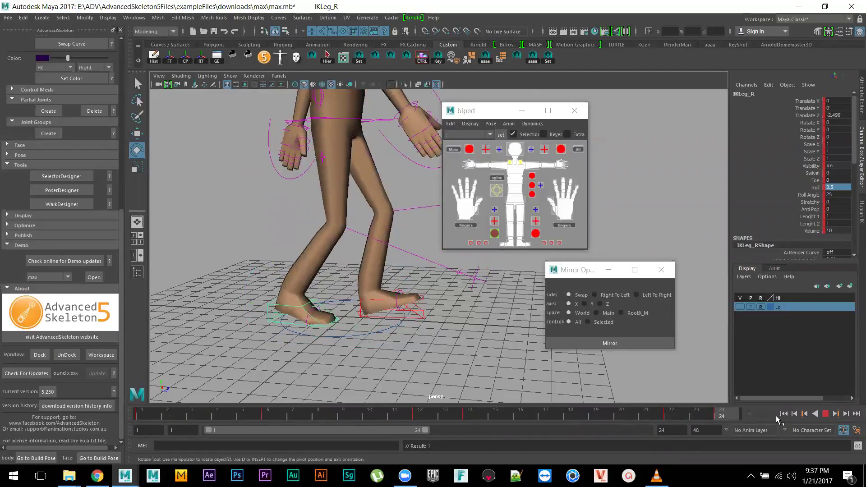
left_click(826, 415)
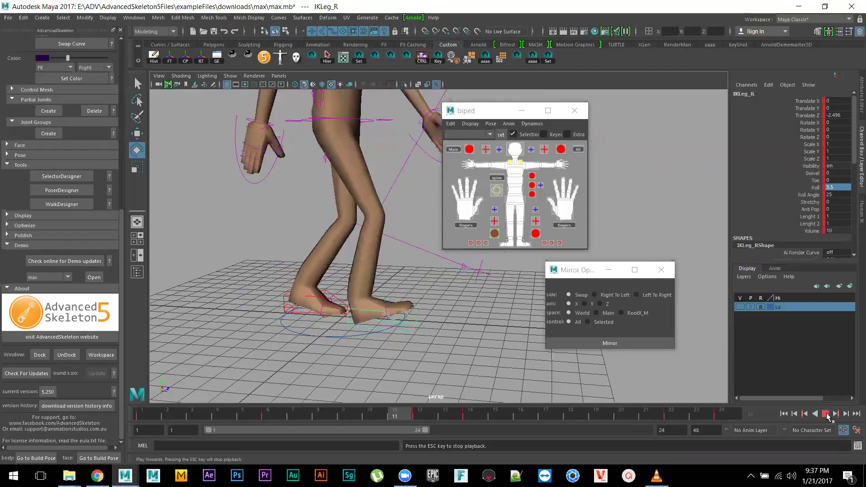
left_click(827, 414)
left_click_drag(544, 415, 476, 416)
key("e")
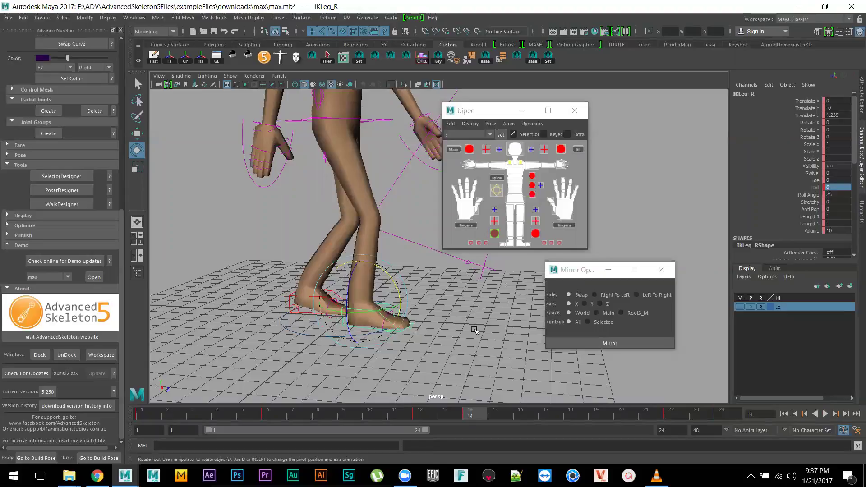
- Arrange and widen the Graph Editor beside the viewport, showing only IKLeg_R's Translate Z curve
scroll(470, 316, "up", 3)
scroll(475, 314, "up", 1)
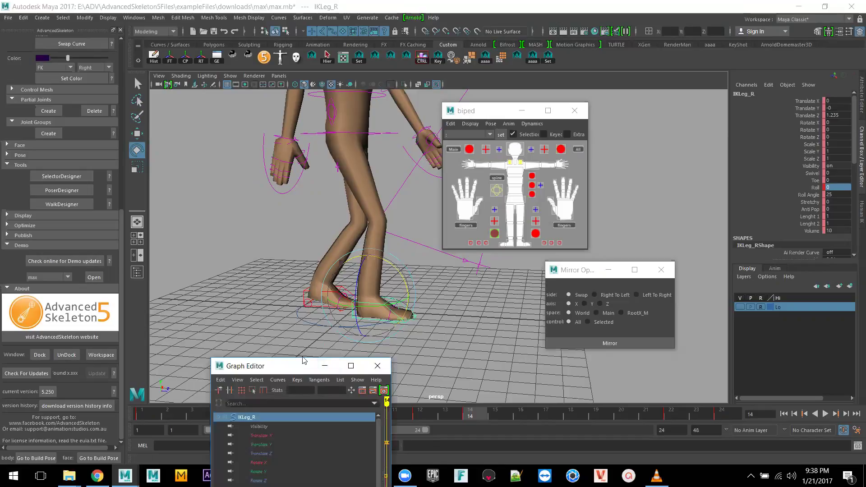
left_click_drag(304, 361, 559, 119)
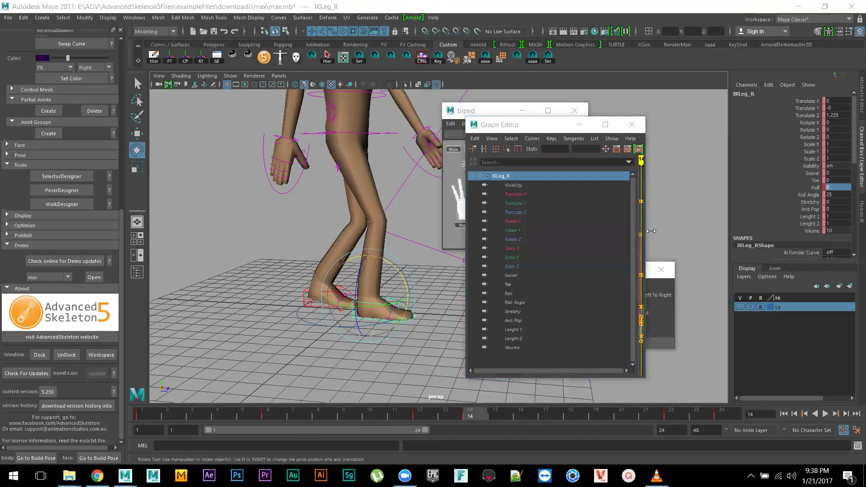
left_click_drag(651, 231, 812, 231)
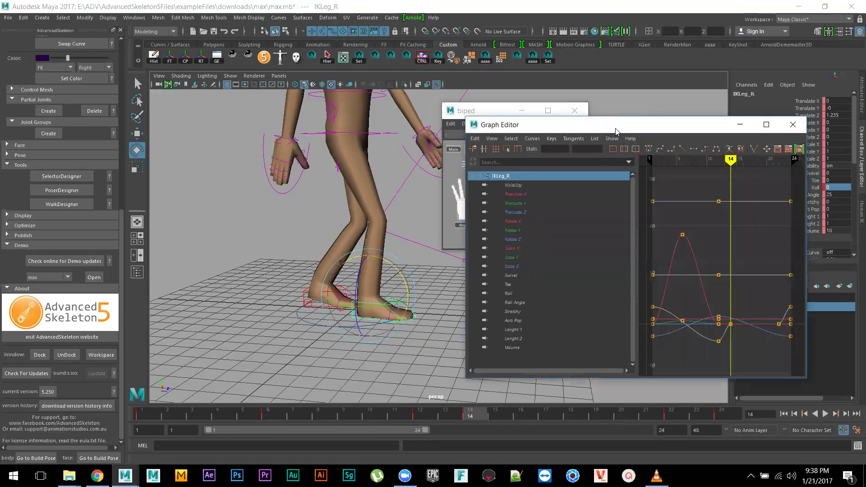
left_click_drag(616, 129, 569, 116)
middle_click_drag(364, 356, 266, 356, "alt")
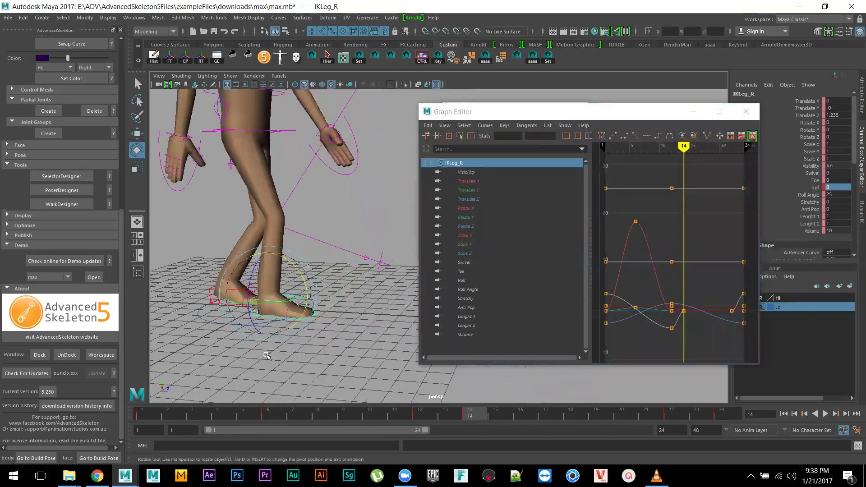
left_click(608, 116)
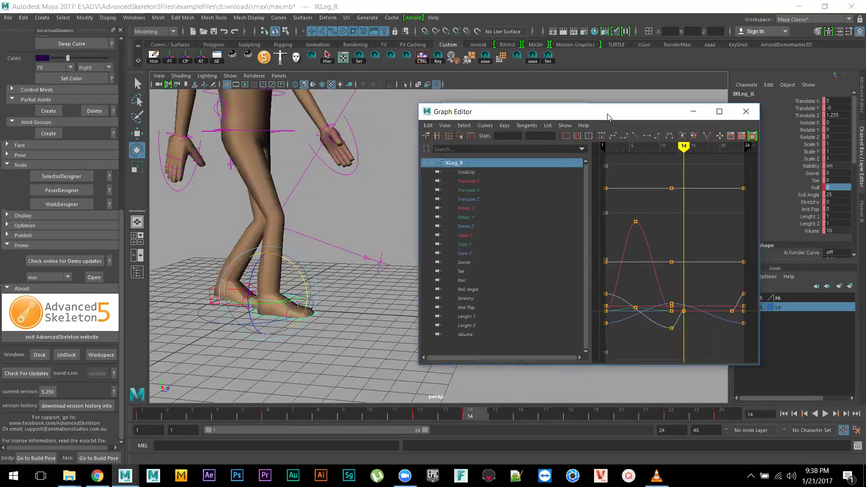
left_click_drag(608, 116, 543, 111)
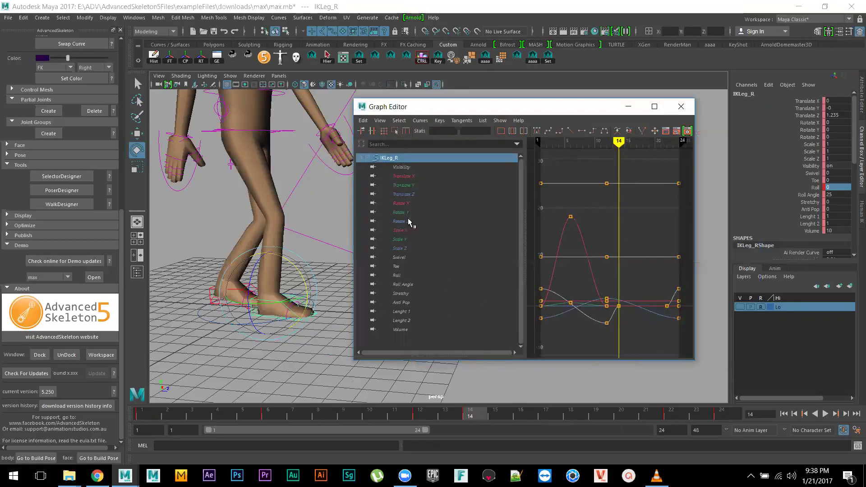
left_click(410, 197)
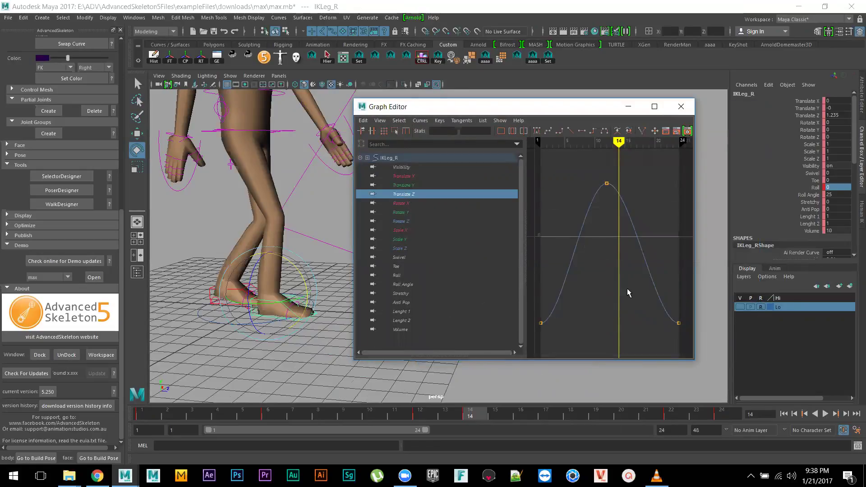
- Give the peak and last keys of IKLeg_R's Translate Z curve linear tangents
double_click(569, 109)
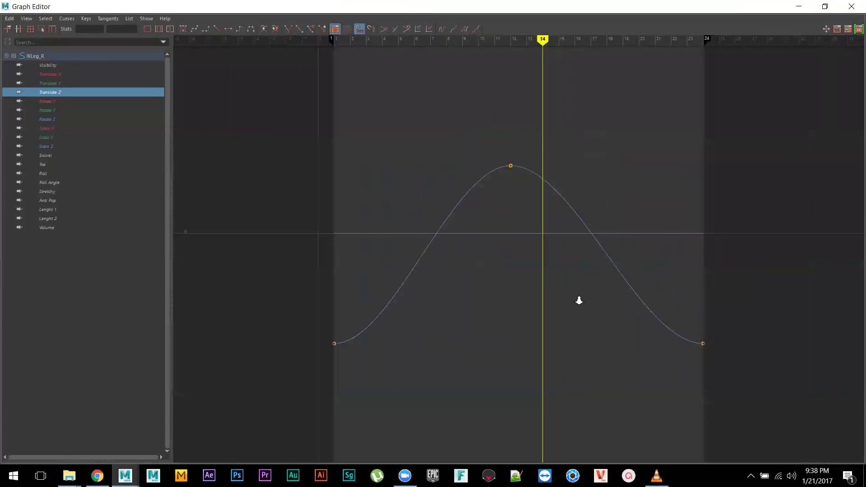
scroll(578, 300, "down", 2)
middle_click_drag(574, 296, 542, 274, "alt")
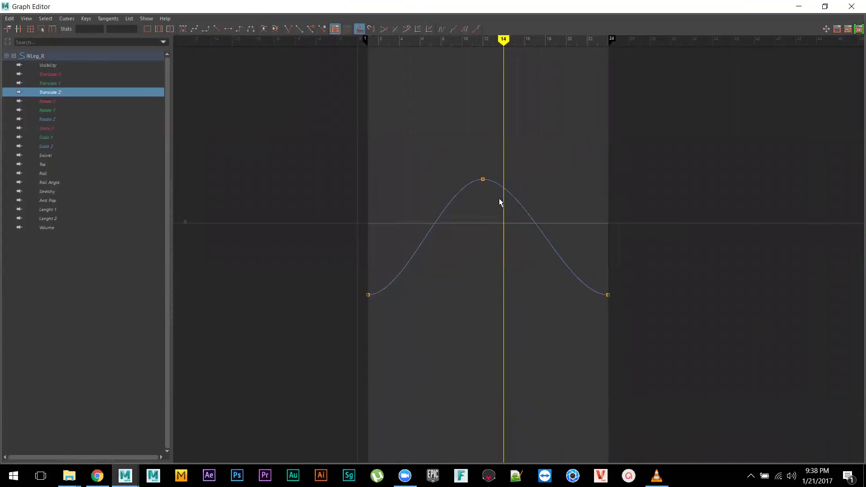
left_click_drag(470, 155, 645, 335)
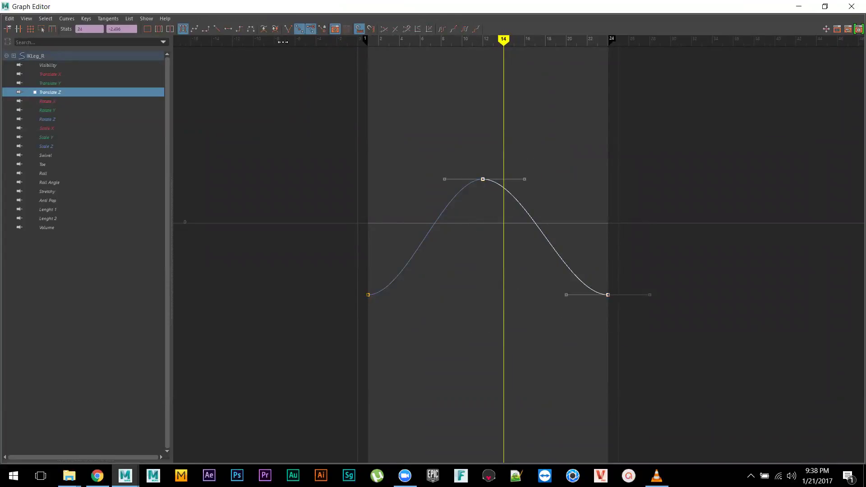
left_click(218, 29)
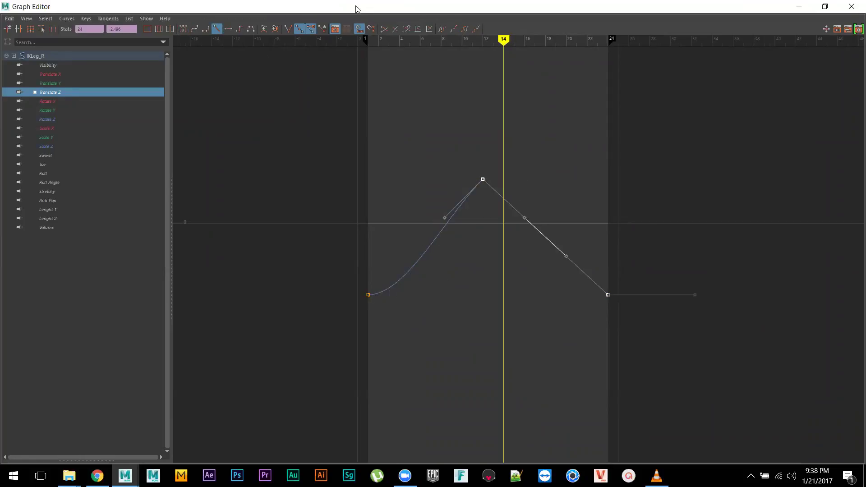
left_click_drag(356, 9, 712, 106)
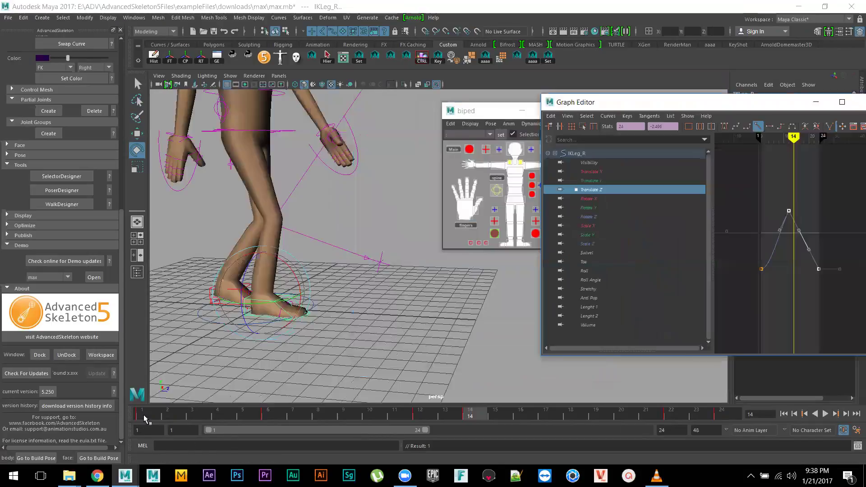
- Play the walk with Alt+V to review the right foot change, then stop
key("alt+v")
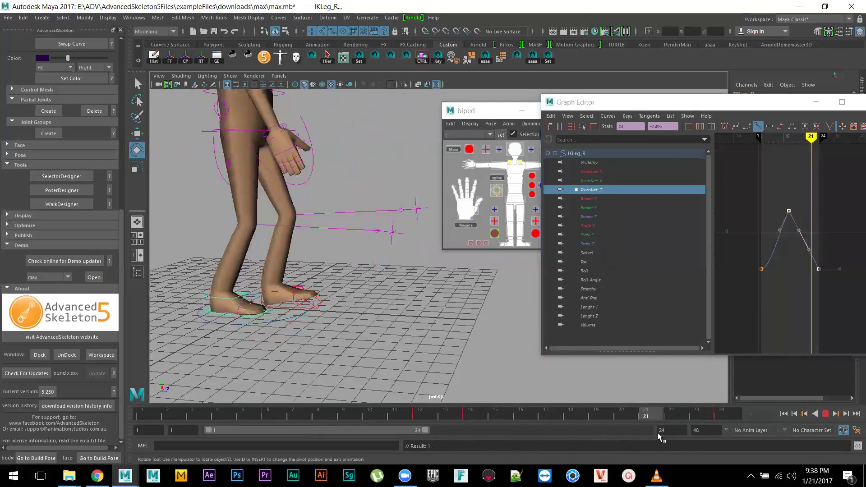
key("Escape")
left_click_drag(410, 294, 428, 309, "alt")
scroll(413, 297, "up", 2)
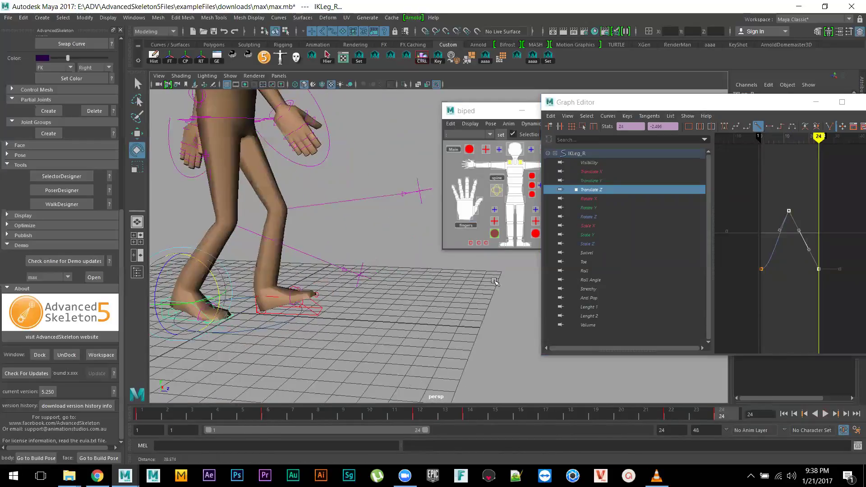
- Select the IKLeg_L foot control, replay from frame 1, and close the Graph Editor
left_click(375, 300)
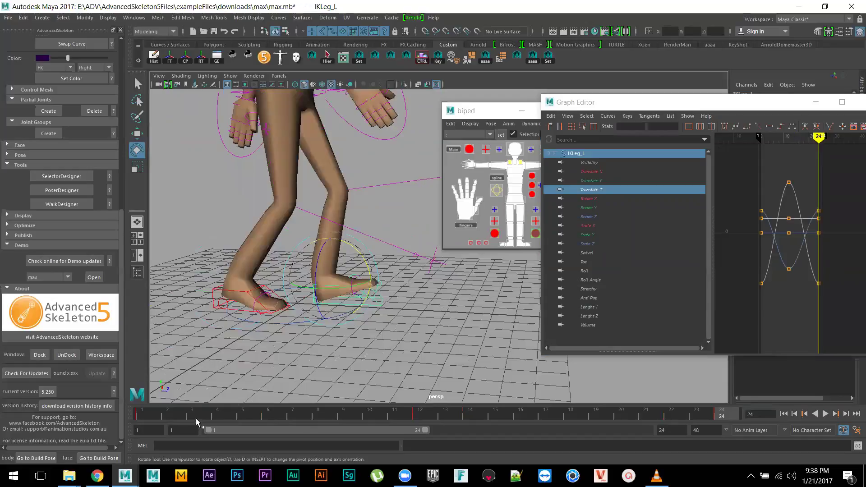
left_click(142, 417)
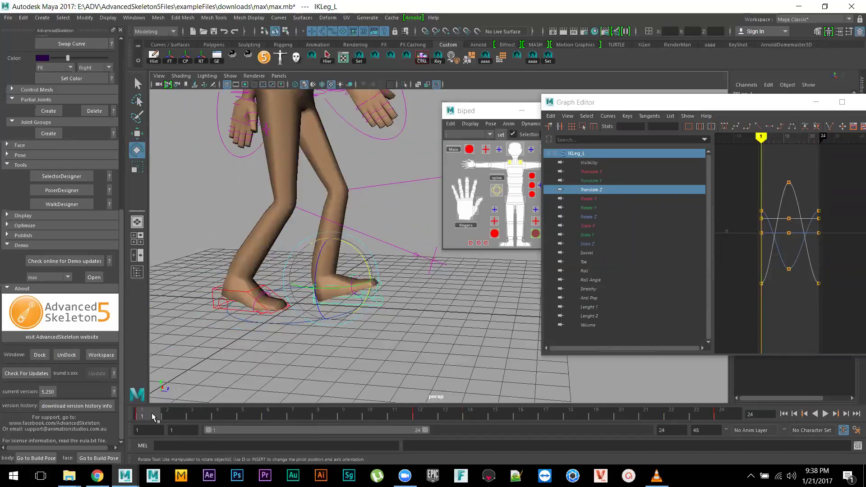
key("alt+v")
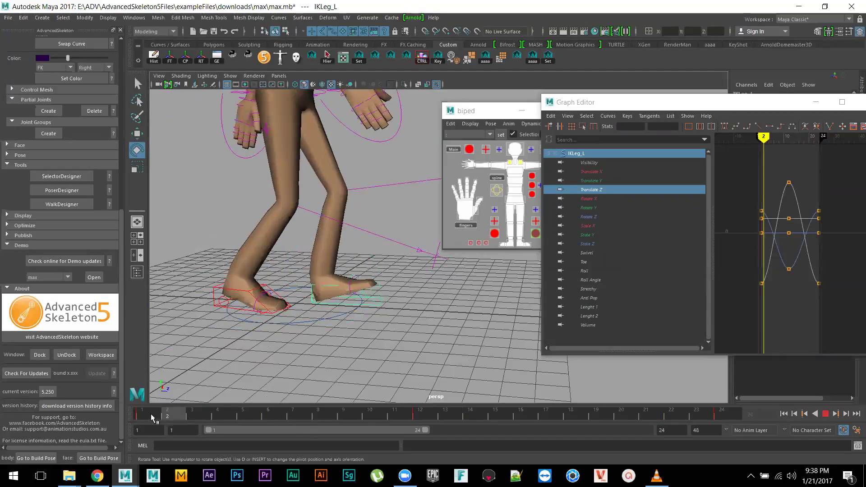
left_click(199, 418)
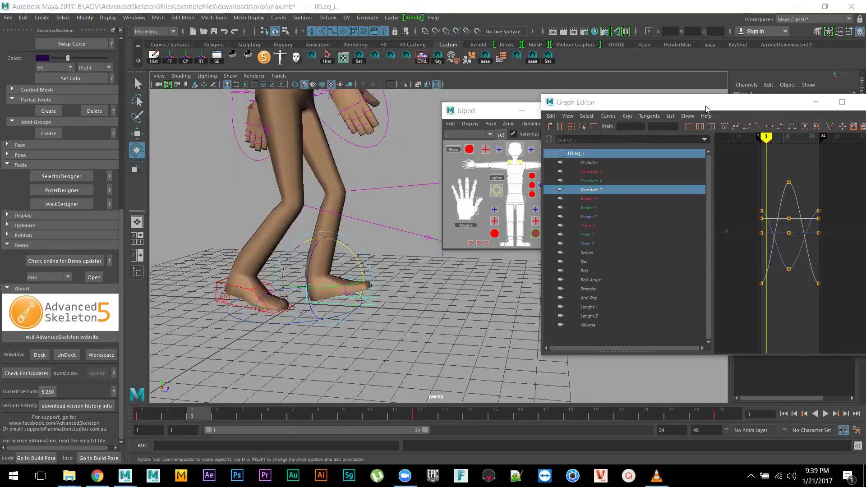
left_click_drag(599, 103, 482, 103)
left_click(749, 103)
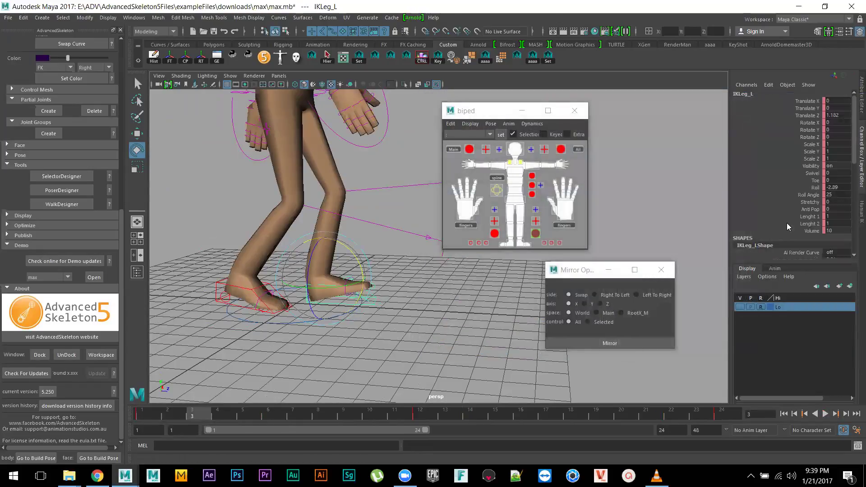
- Adjust the left foot's Roll, setting it to 0 at frame 10, and scrub to check
double_click(839, 187)
key("Return")
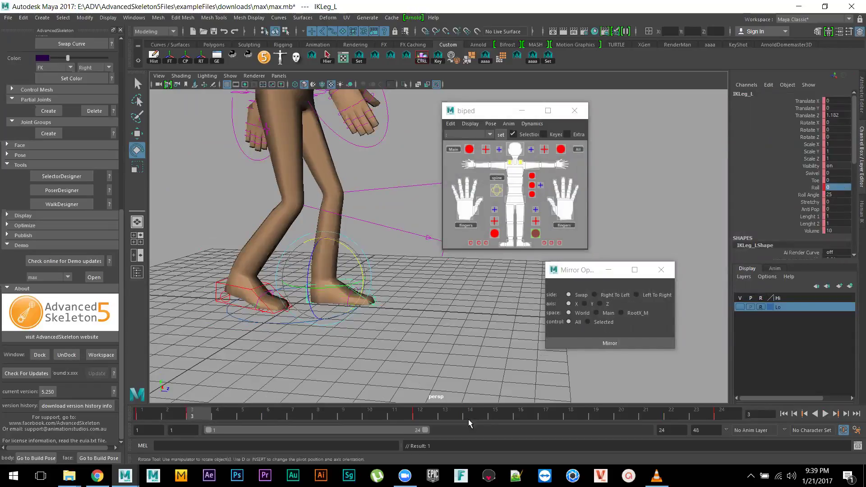
left_click_drag(211, 422, 363, 420)
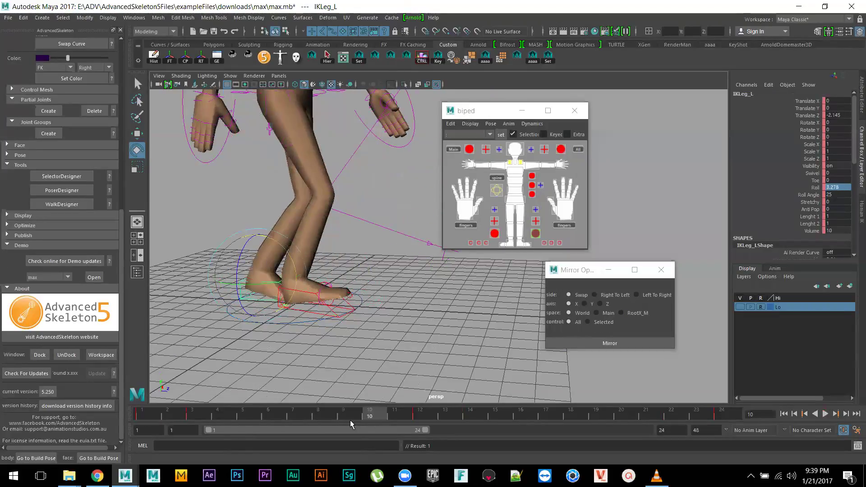
double_click(840, 187)
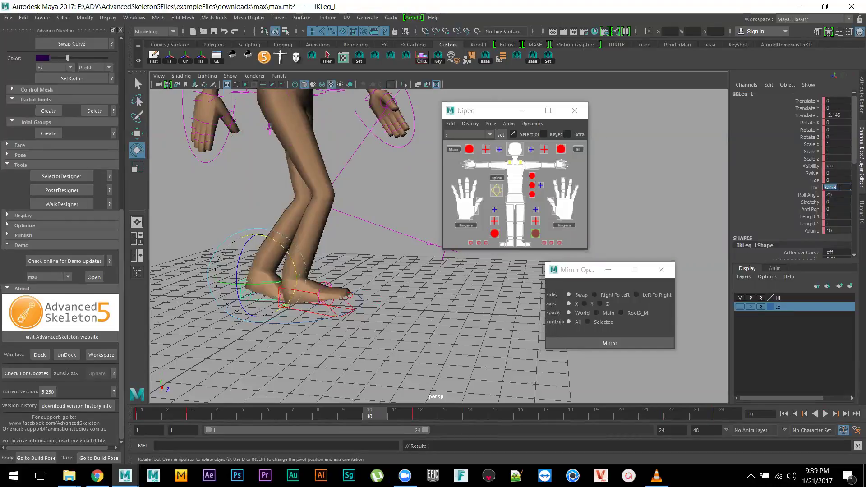
type("0")
key("Return")
left_click_drag(357, 418, 293, 418)
mouse_move(280, 352)
left_mouse_down("alt")
mouse_move(246, 326)
mouse_move(180, 343)
mouse_move(255, 331)
mouse_move(276, 352)
left_mouse_up("alt")
left_click_drag(301, 416, 437, 412)
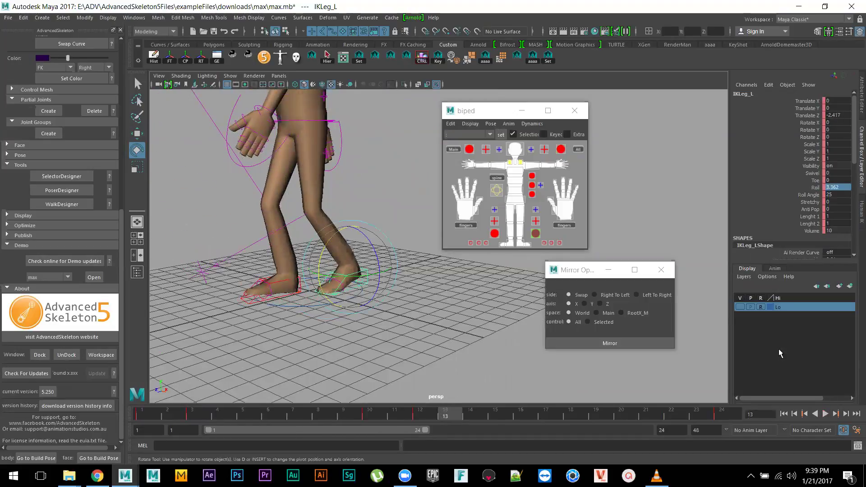
- After a playback check, lift the left foot control upward and tilt it
left_click(825, 414)
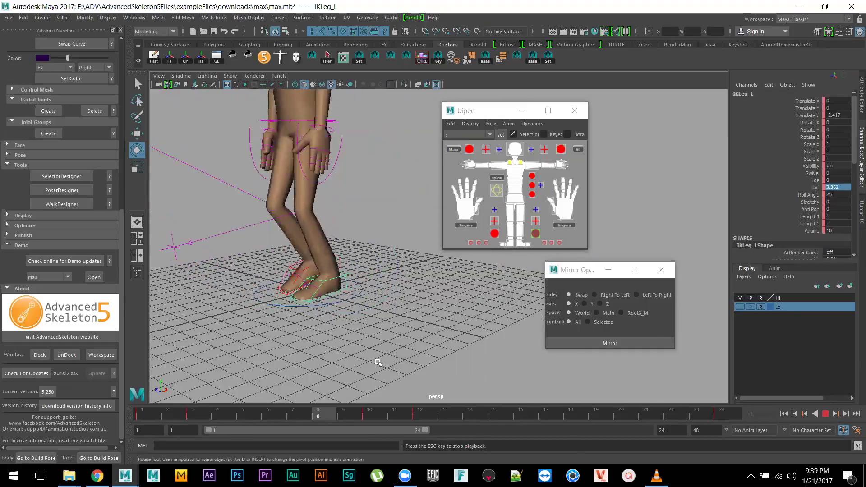
key("Escape")
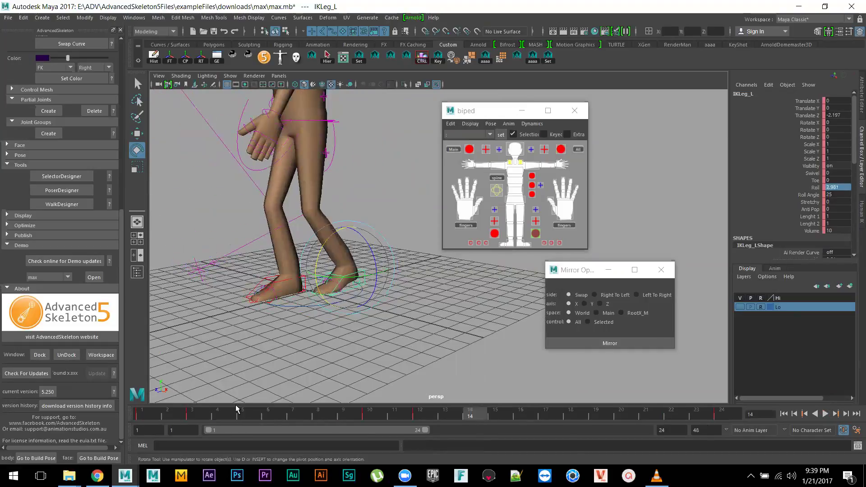
left_click_drag(191, 416, 567, 408)
key("w")
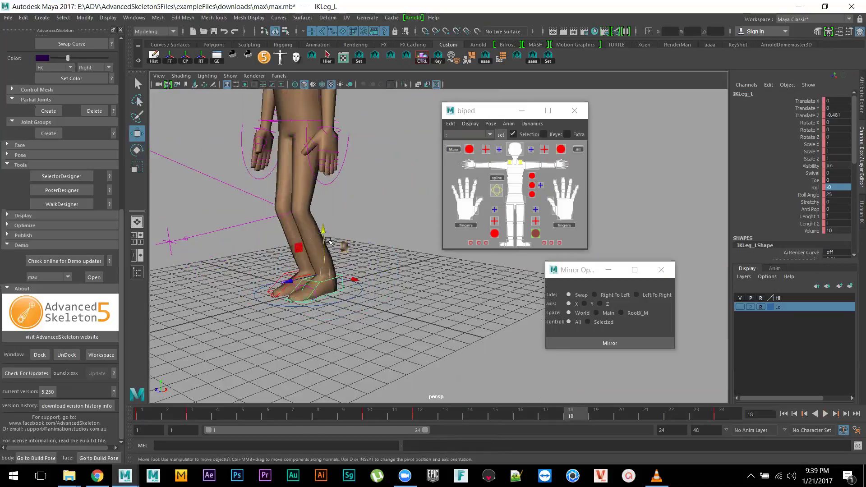
left_click_drag(323, 234, 300, 239)
key("e")
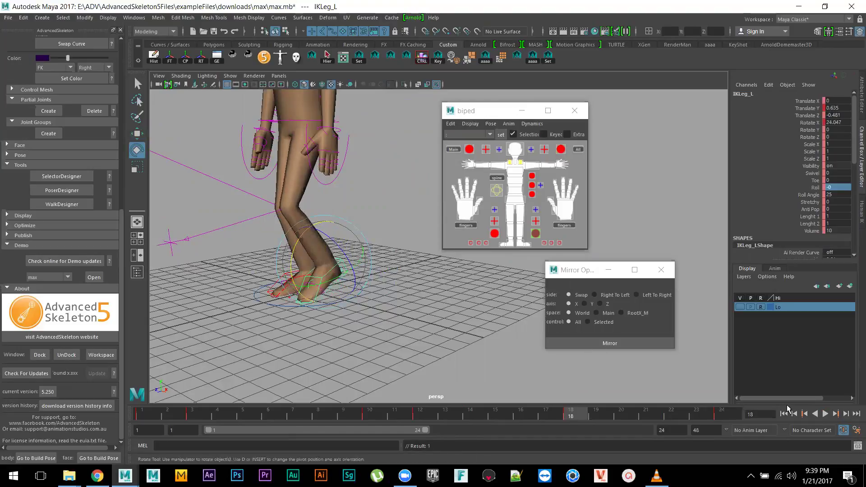
- Play back the walk from several angles, return to frame 1, and select RootX_M
left_click(826, 414)
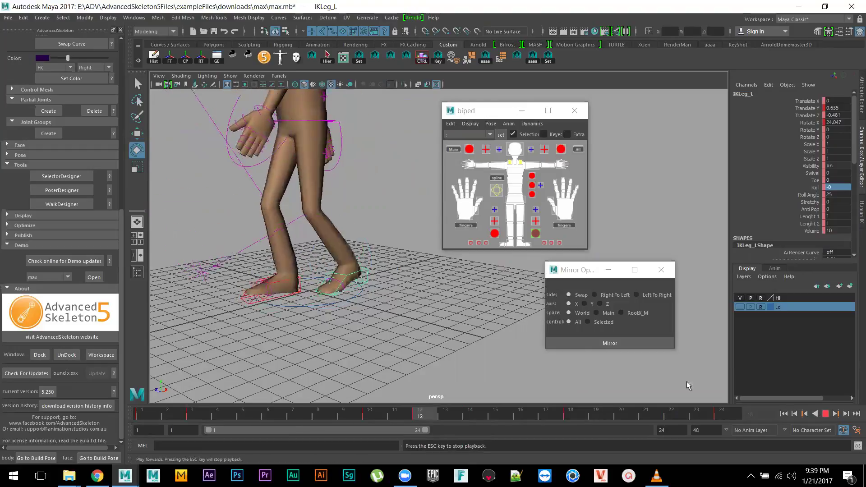
scroll(334, 228, "down", 5)
scroll(334, 229, "down", 3)
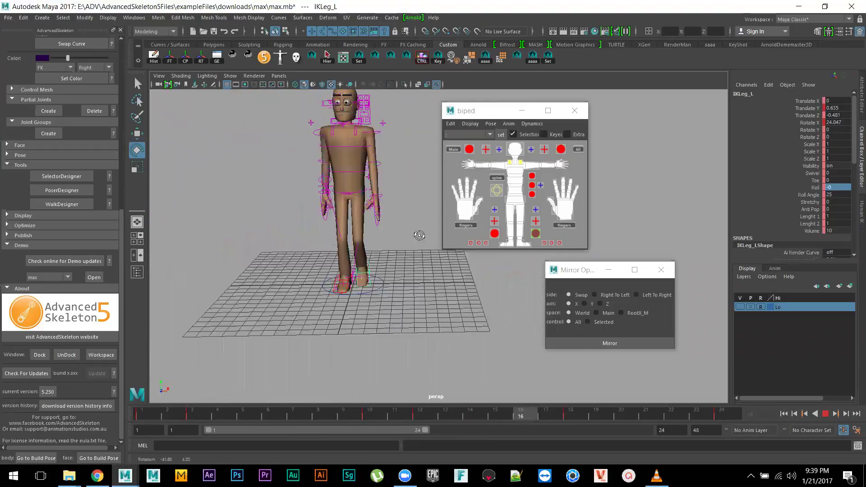
left_click_drag(416, 236, 496, 294, "alt")
scroll(460, 315, "down", 3)
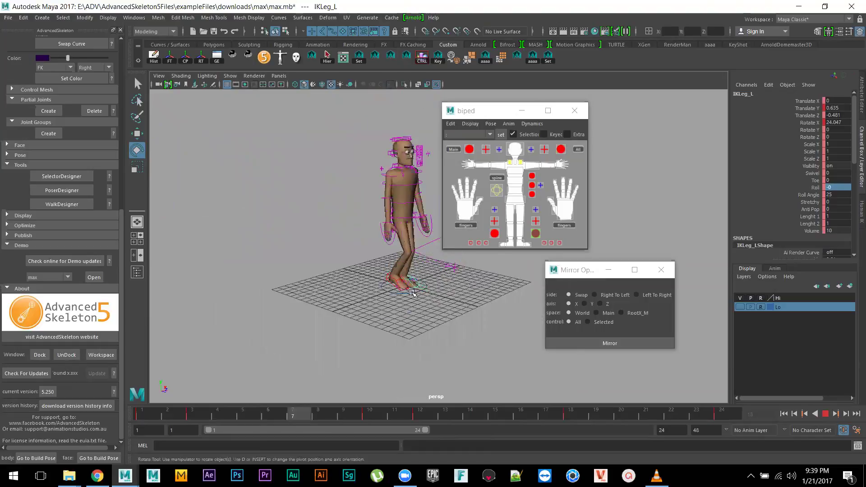
left_click_drag(413, 292, 383, 303, "alt")
scroll(502, 378, "up", 2)
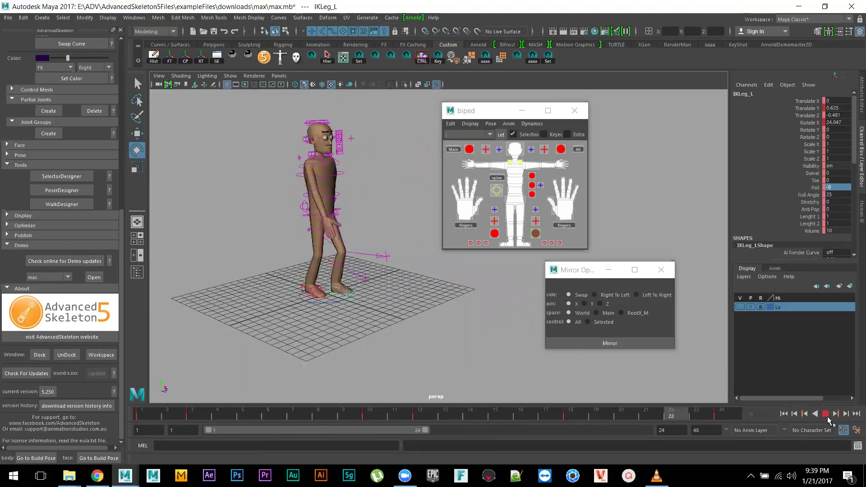
left_click_drag(356, 416, 142, 416)
left_click_drag(203, 361, 404, 346, "alt")
scroll(445, 368, "up", 3)
scroll(384, 225, "up", 1)
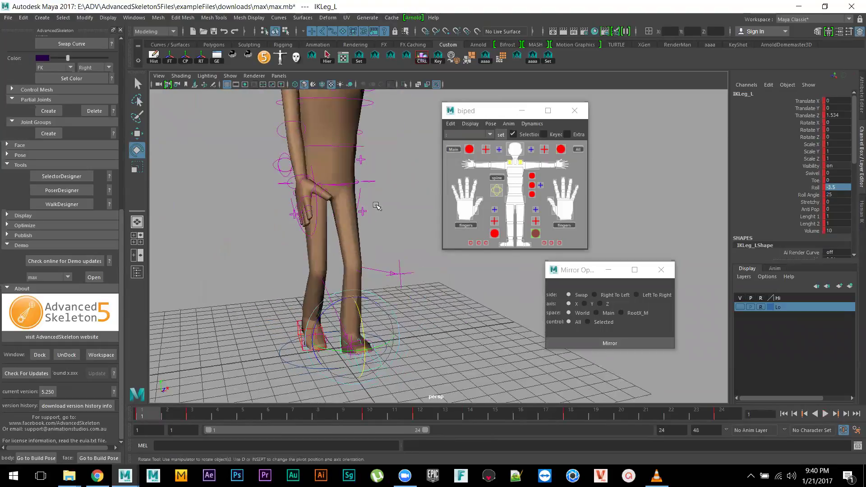
left_click(369, 189)
scroll(411, 236, "down", 2)
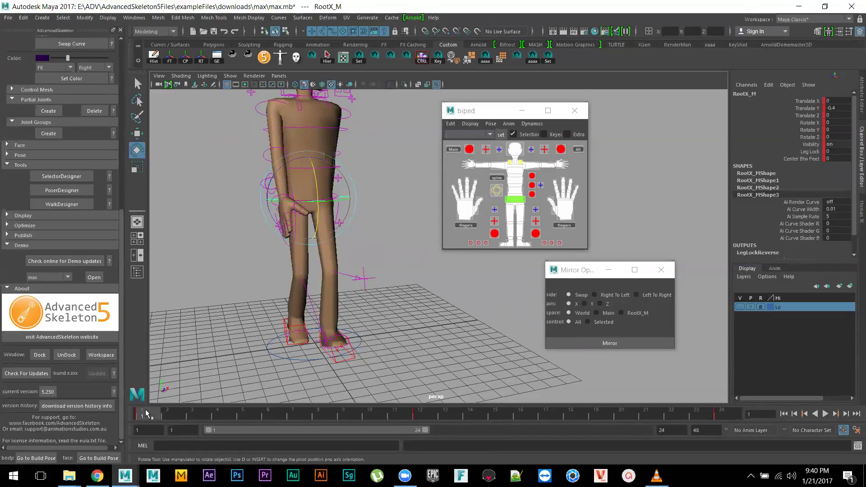
- At frame 6, move RootX_M along X to shift the hips to one side
left_click_drag(146, 414, 217, 413)
left_click_drag(323, 354, 303, 311, "alt")
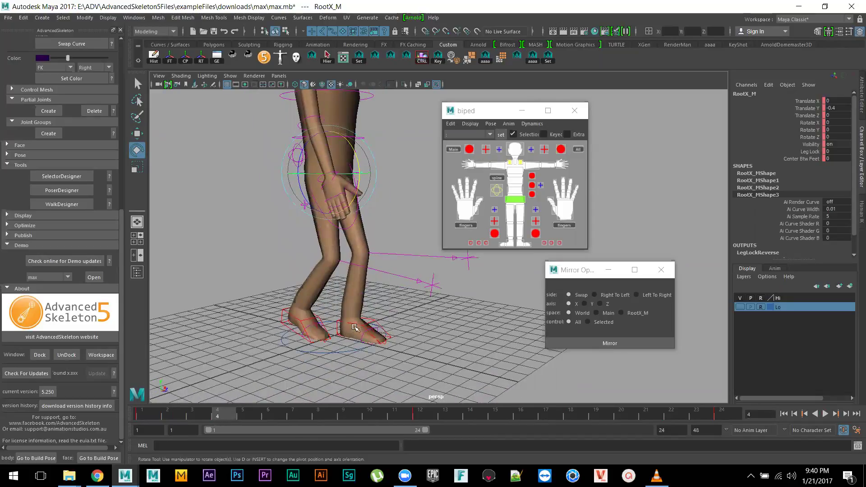
left_click_drag(223, 414, 270, 414)
right_click_drag(379, 305, 342, 302, "alt")
left_click_drag(342, 301, 377, 307, "alt")
key("w")
right_click_drag(369, 248, 365, 220, "alt")
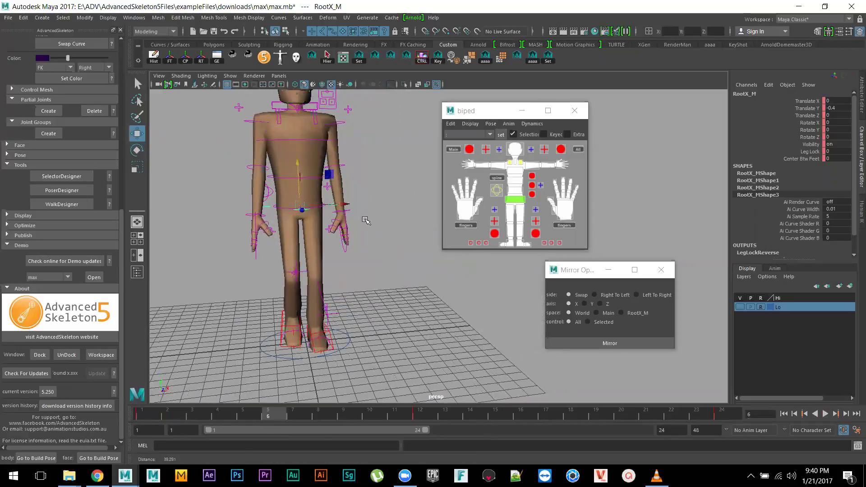
left_click_drag(344, 205, 356, 205)
left_click_drag(306, 409, 195, 418)
left_click_drag(146, 411, 563, 437)
- At frame 18, shift RootX_M the other way along X
left_click_drag(279, 337, 322, 334, "alt")
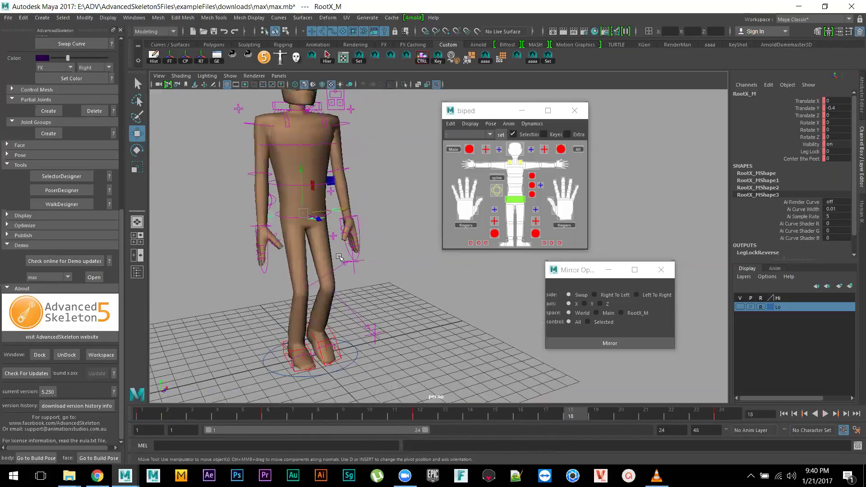
left_click_drag(346, 262, 339, 211, "alt")
scroll(382, 307, "down", 3)
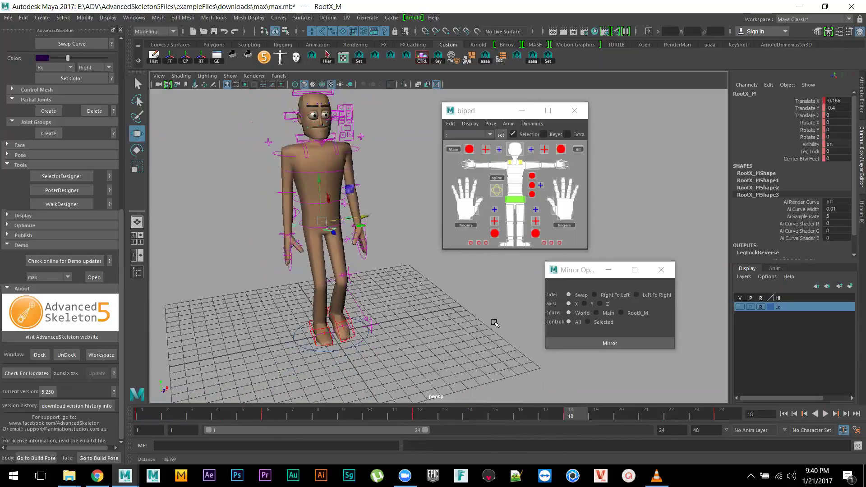
- Play the walk from a ground-level view to review the hip sway
left_click(826, 413)
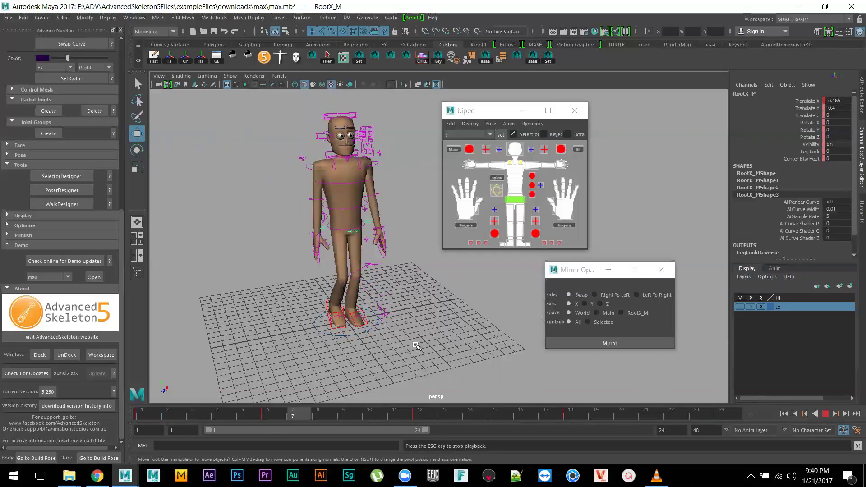
mouse_move(395, 343)
left_mouse_down("alt")
mouse_move(394, 312)
mouse_move(397, 356)
left_mouse_up("alt")
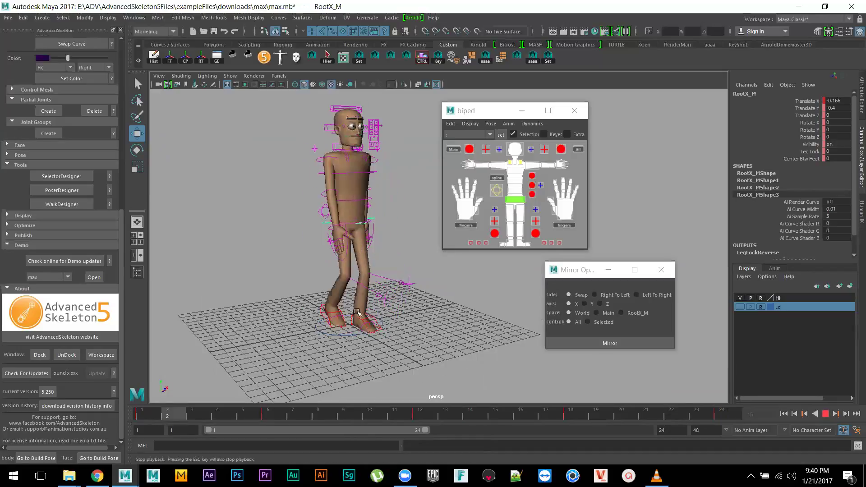
key("Escape")
right_click_drag(358, 312, 393, 321, "alt")
scroll(459, 322, "up", 2)
scroll(271, 244, "up", 1)
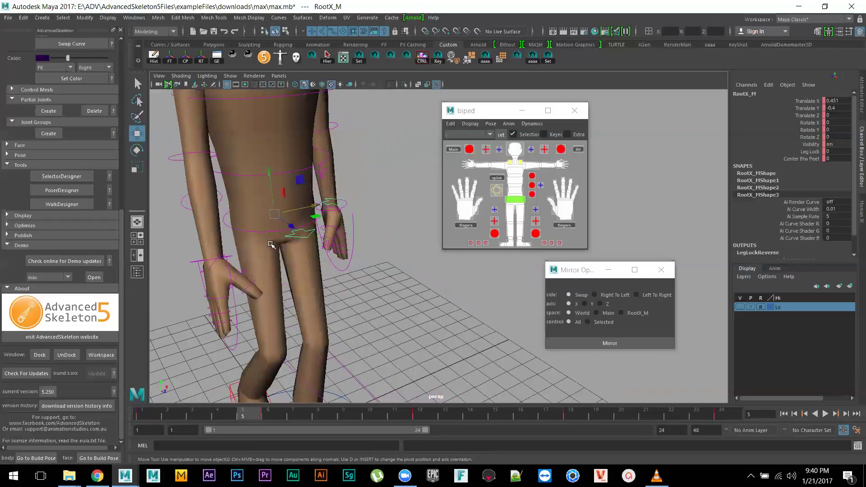
- Select FKRoot_M and rotate it to about -13.9 in X at frame 1
left_click(255, 232)
scroll(256, 233, "down", 3)
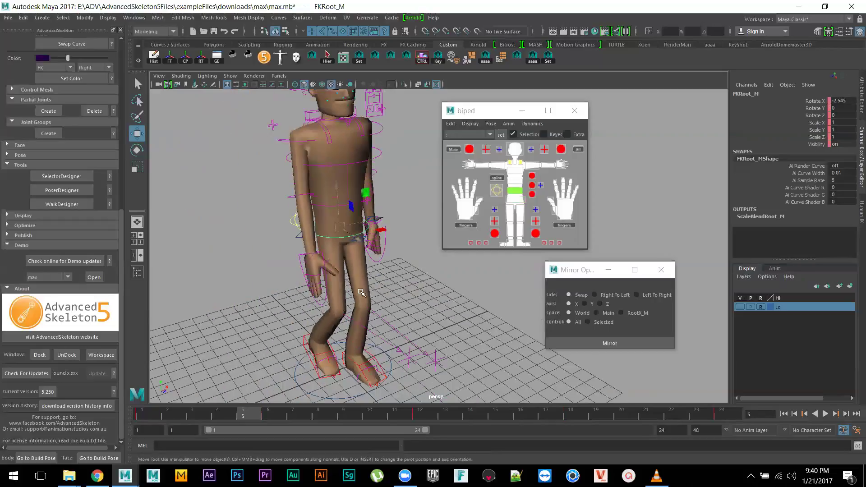
left_click(147, 413)
key("alt+v")
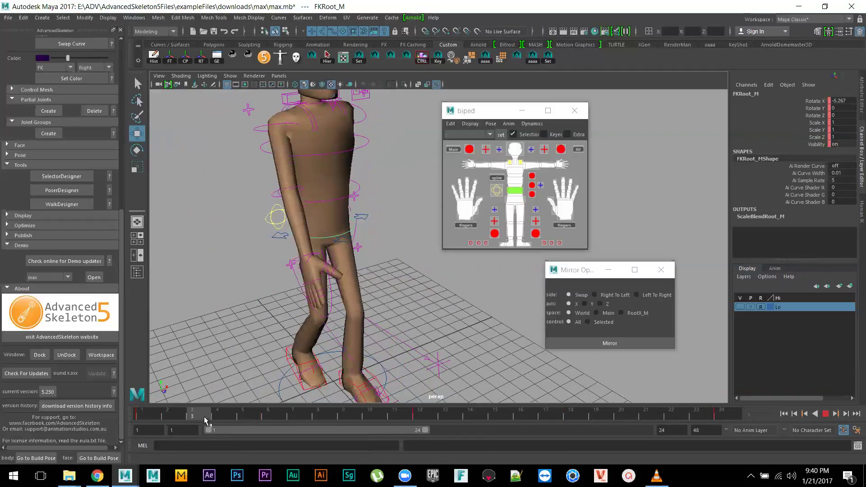
key("alt+v")
scroll(430, 313, "up", 3)
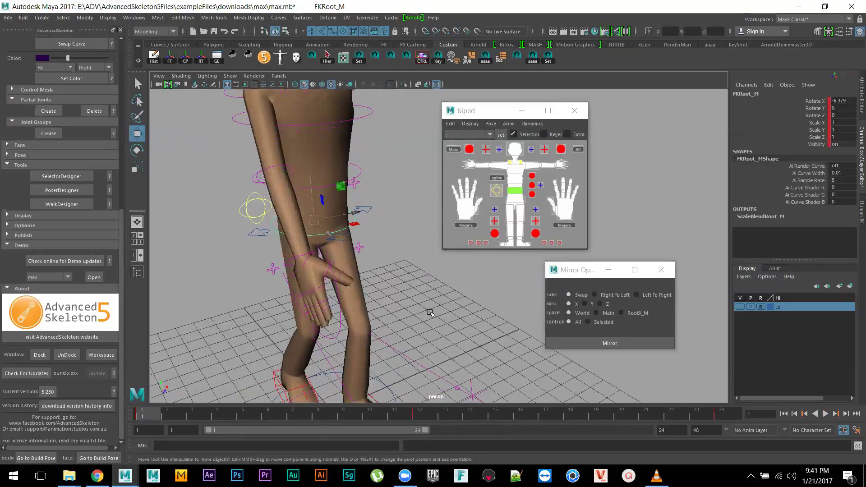
key("e")
left_click_drag(347, 231, 342, 230)
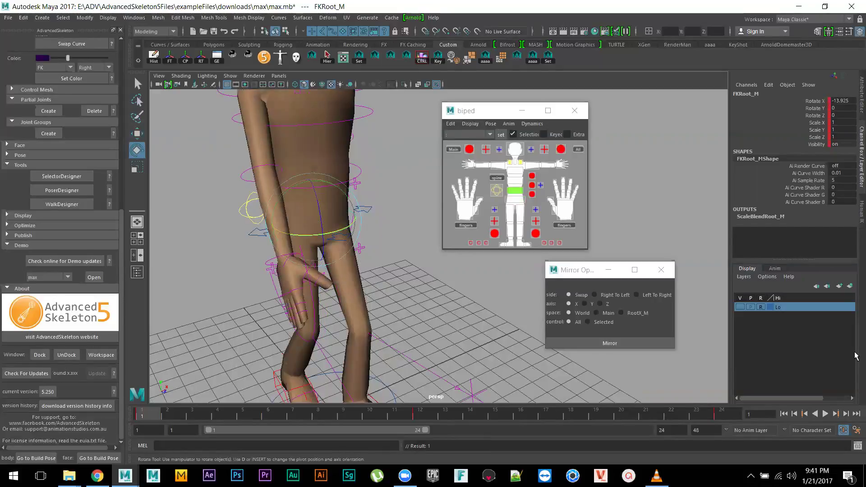
left_click_drag(486, 328, 641, 415, "alt")
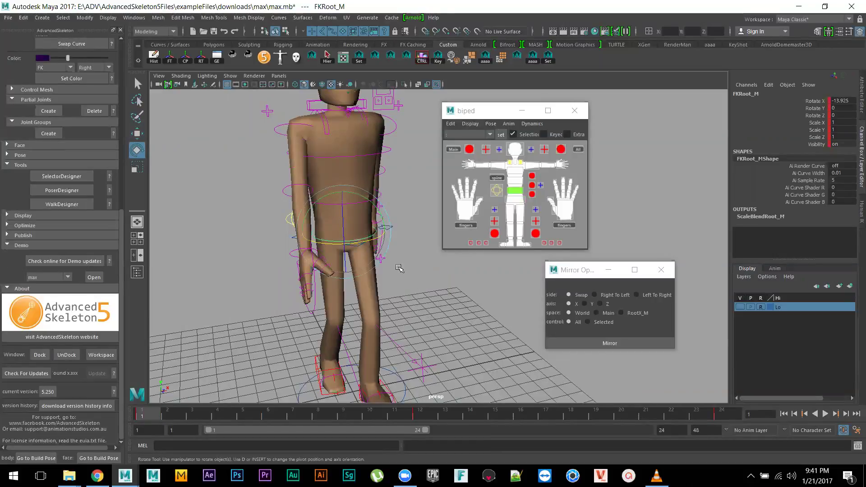
- At frame 12, rotate FKRoot_M the other way to about 24.3 in X
left_click(733, 416)
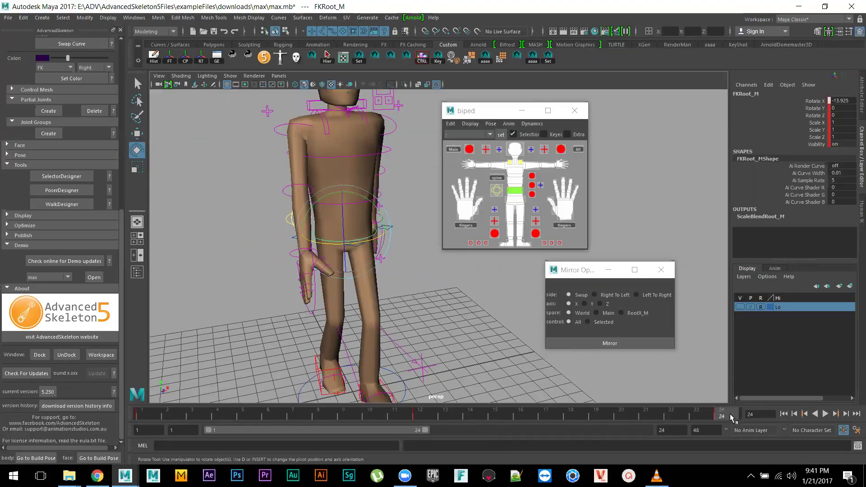
left_click(430, 415)
scroll(374, 336, "up", 3)
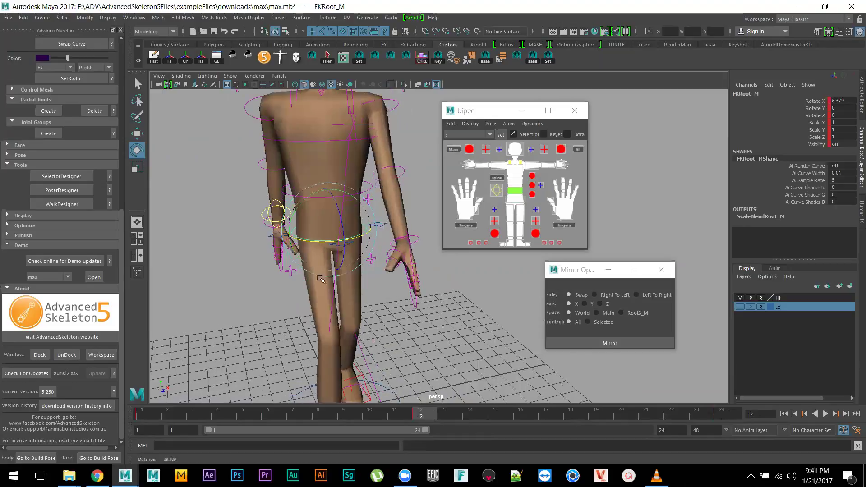
left_click_drag(313, 239, 353, 277)
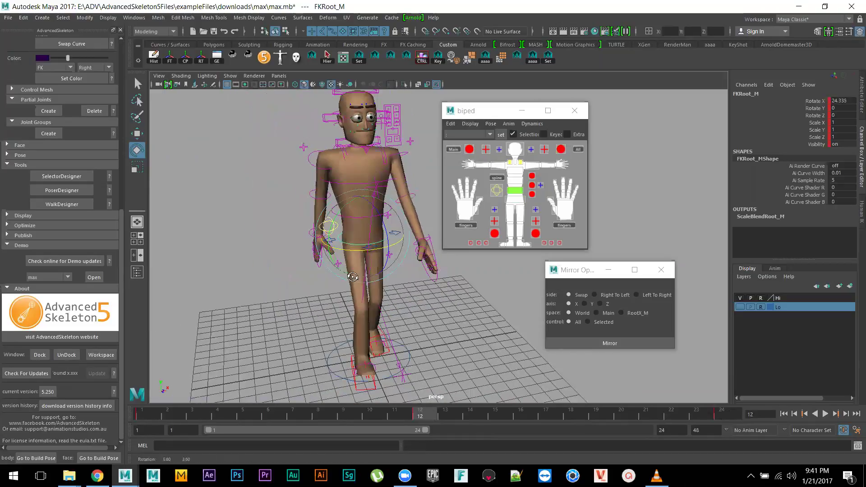
scroll(357, 275, "up", 3)
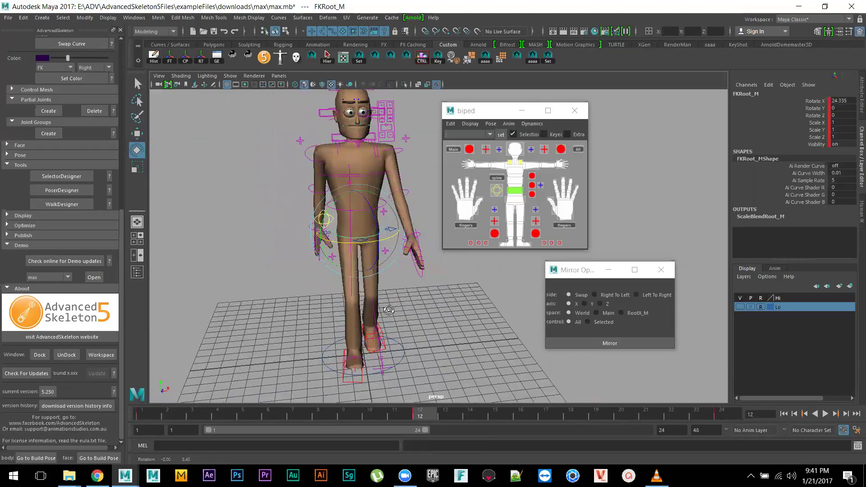
left_click_drag(408, 311, 427, 319, "alt")
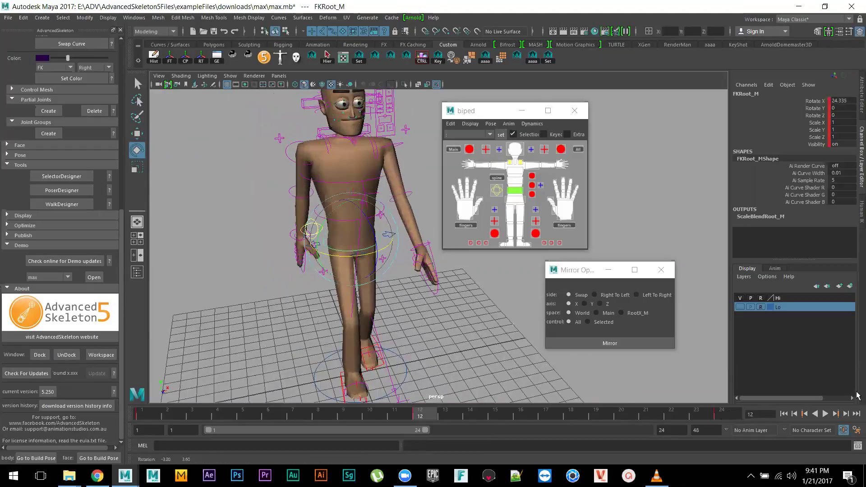
- Play back and scrub frames 1 to 12 to review the hip tilt
left_click(826, 413)
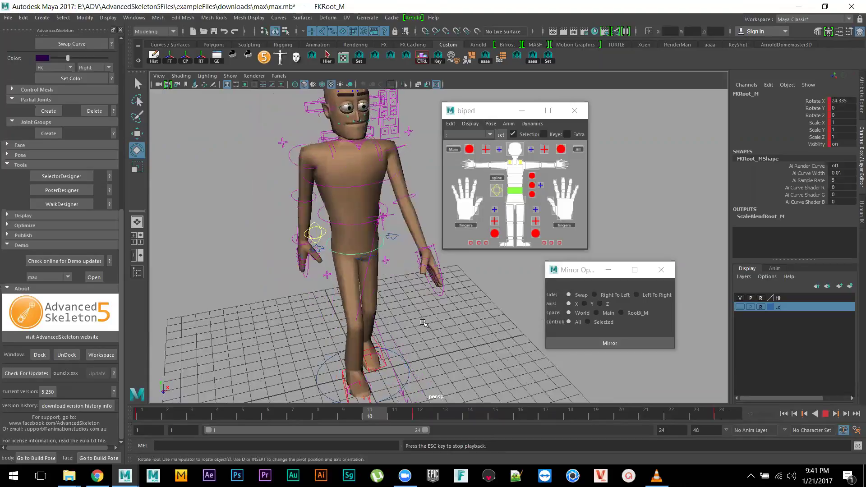
scroll(381, 262, "down", 5)
left_click_drag(382, 262, 355, 312, "alt")
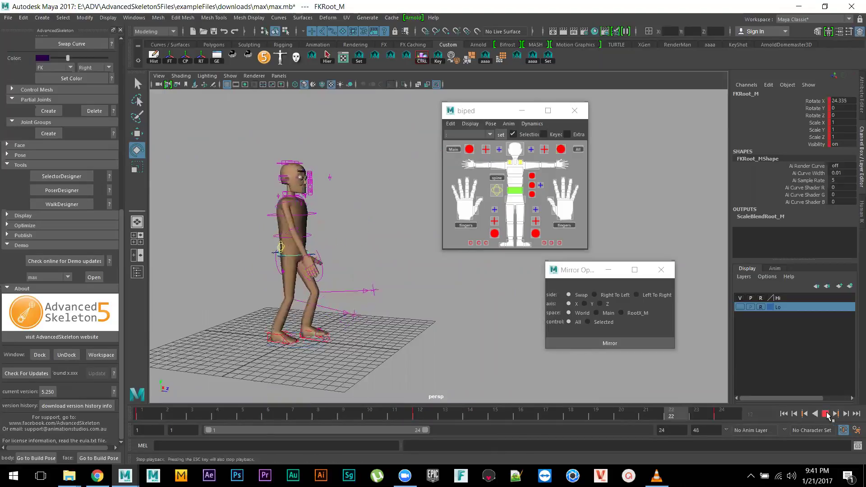
left_click(826, 414)
scroll(301, 370, "up", 3)
left_click_drag(177, 415, 278, 421)
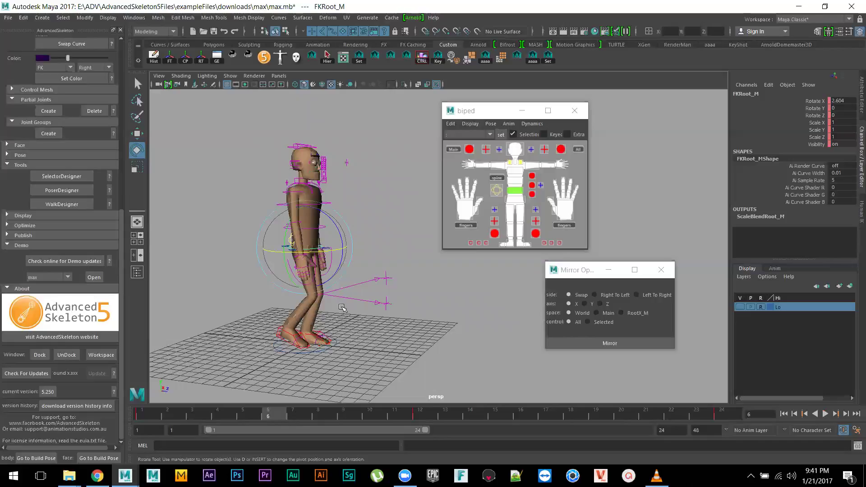
- Deselect FKRoot_M and select the root control RootX_M
scroll(343, 308, "up", 3)
left_click(298, 242)
left_click(282, 248)
left_click_drag(314, 256, 369, 259, "alt")
- At frame 12, set RootX_M's Translate Y to 0, deselect, and replay the walk
key("w")
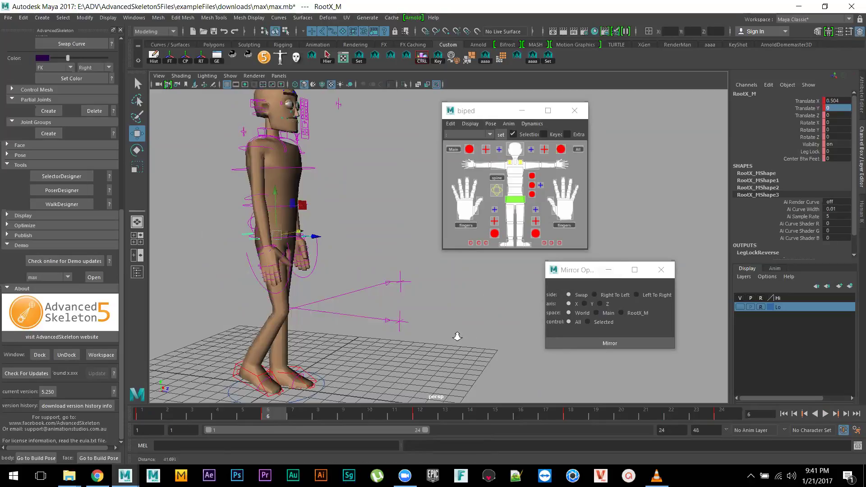
scroll(349, 312, "down", 3)
left_click_drag(270, 416, 572, 424)
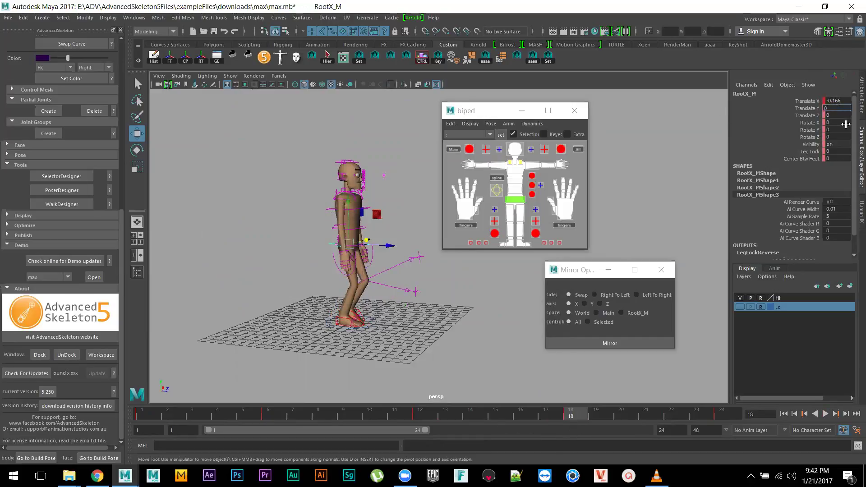
key("Return")
left_click(401, 346)
left_click_drag(402, 346, 469, 350, "alt")
left_click(826, 414)
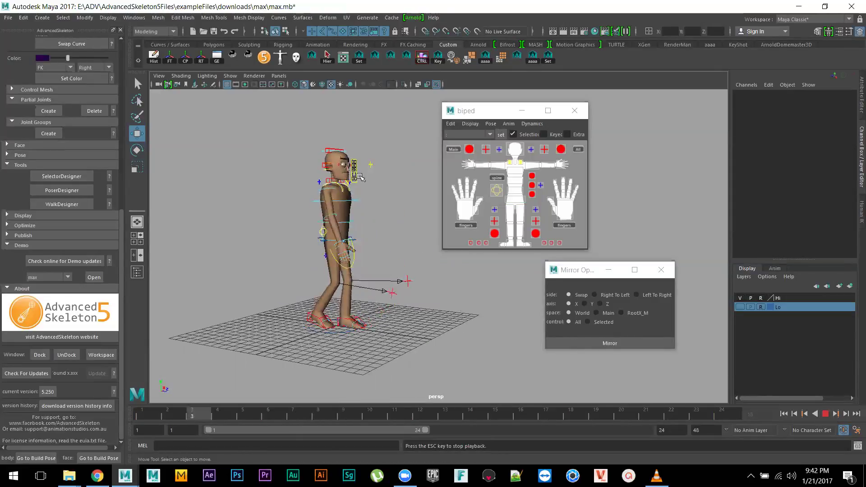
- Tumble the view to front, high three-quarter and low angles while the walk plays
left_click_drag(348, 204, 379, 298, "alt")
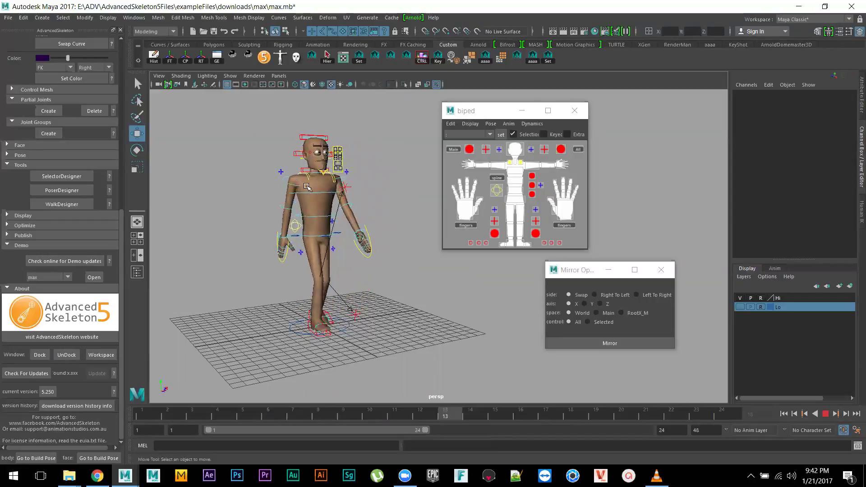
left_click_drag(348, 225, 316, 278, "alt")
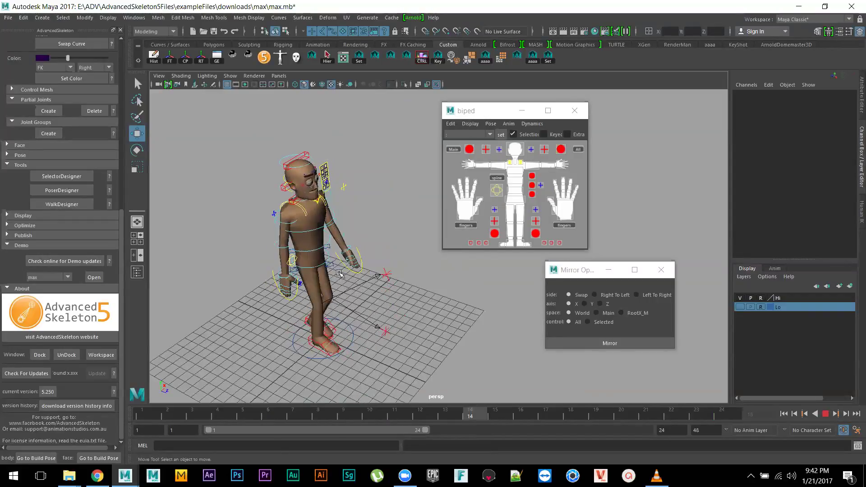
left_click_drag(372, 294, 352, 275, "alt")
left_click_drag(396, 312, 393, 298, "alt")
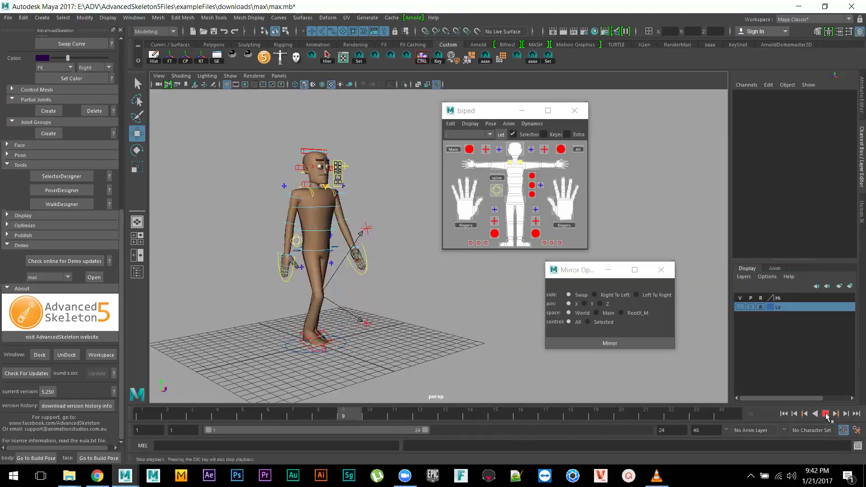
- Stop playback at frame 1 and frame a close side view of the character
left_click(826, 415)
left_click_drag(361, 410, 136, 413)
left_click_drag(291, 334, 435, 352, "alt")
scroll(435, 352, "up", 5)
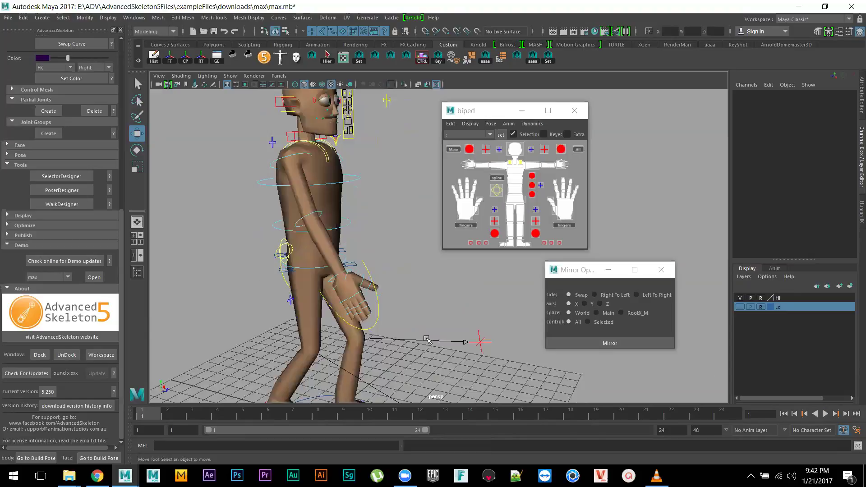
left_click_drag(372, 307, 352, 300, "alt")
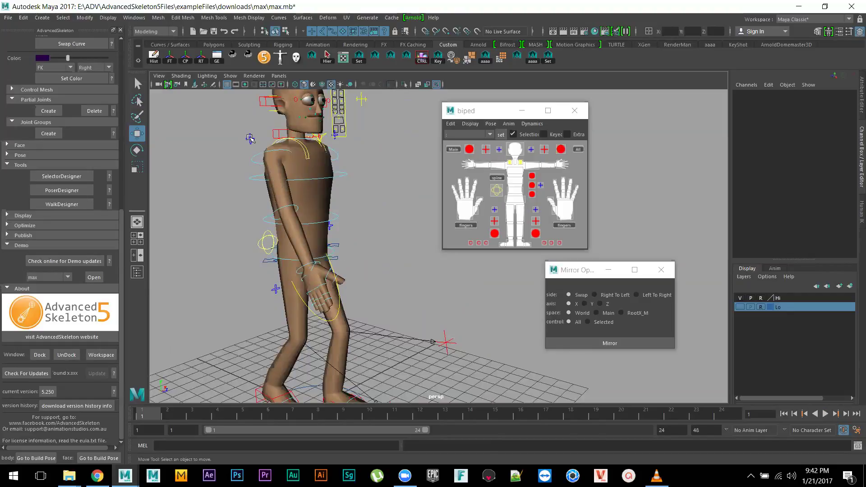
- Select FKIKArm_R, switch the right arm to IK with Anim > SwitchFKIK, and check frame 8
left_click(251, 138)
left_click_drag(324, 200, 345, 212, "alt")
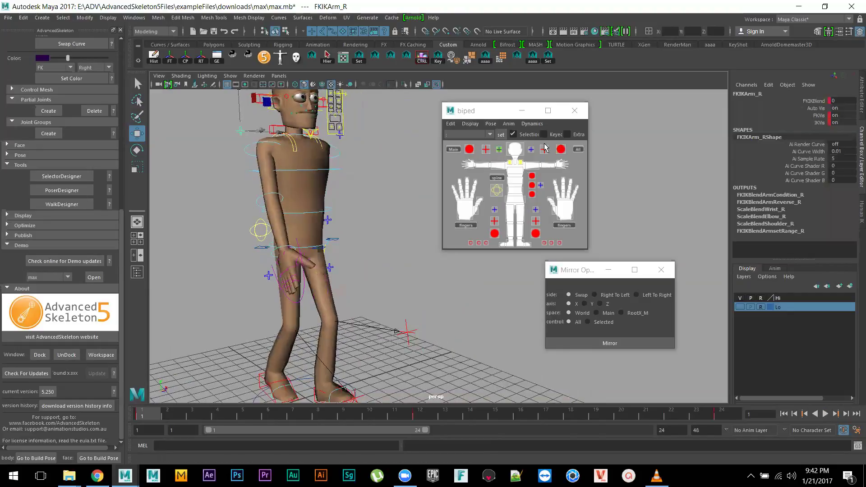
left_click(499, 116)
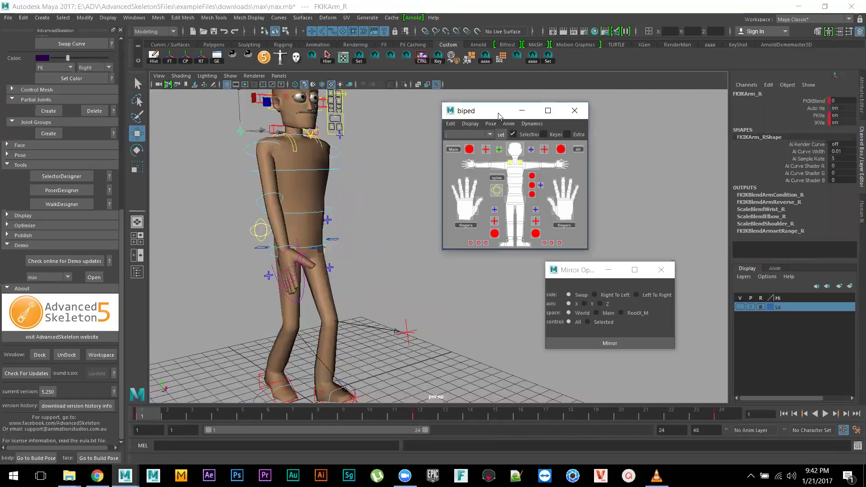
left_click_drag(499, 116, 529, 104)
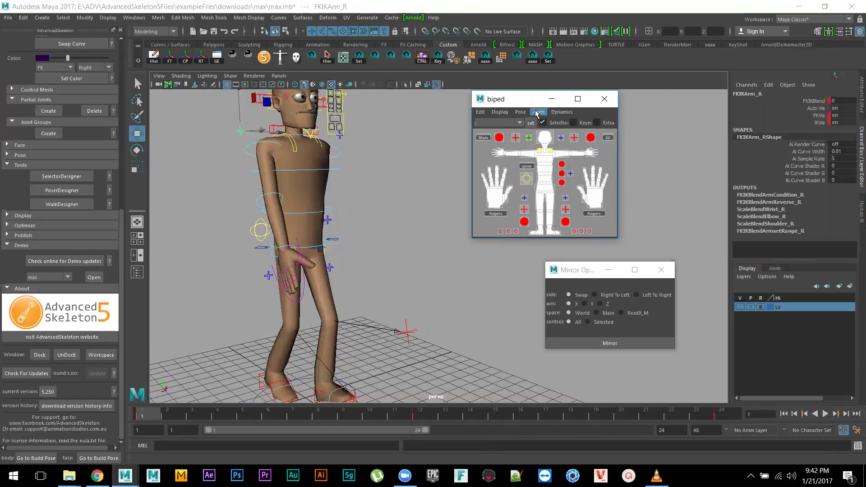
left_click(538, 112)
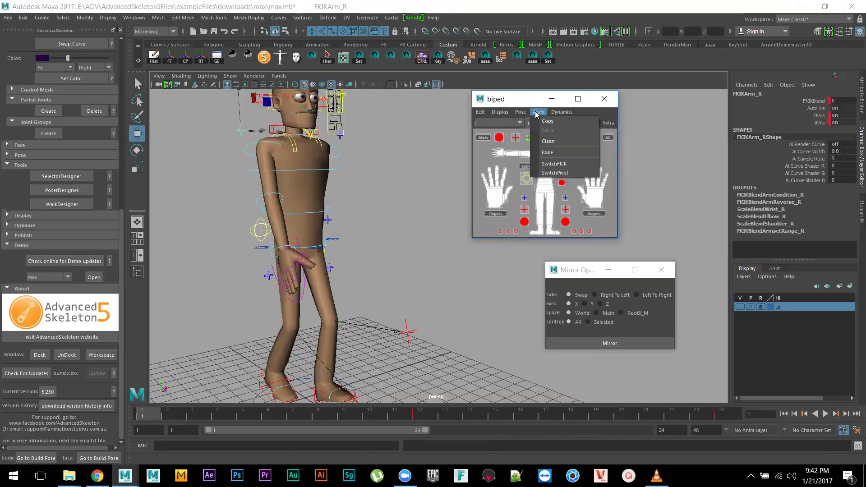
left_click(553, 164)
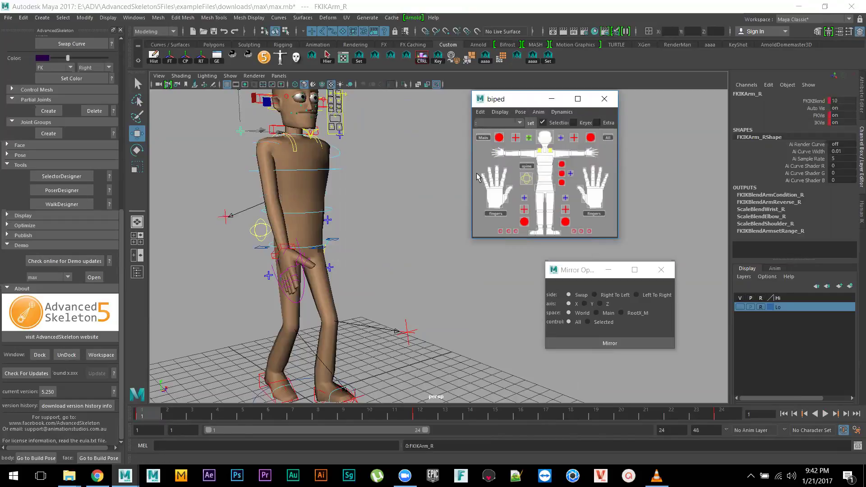
left_click_drag(152, 417, 320, 421)
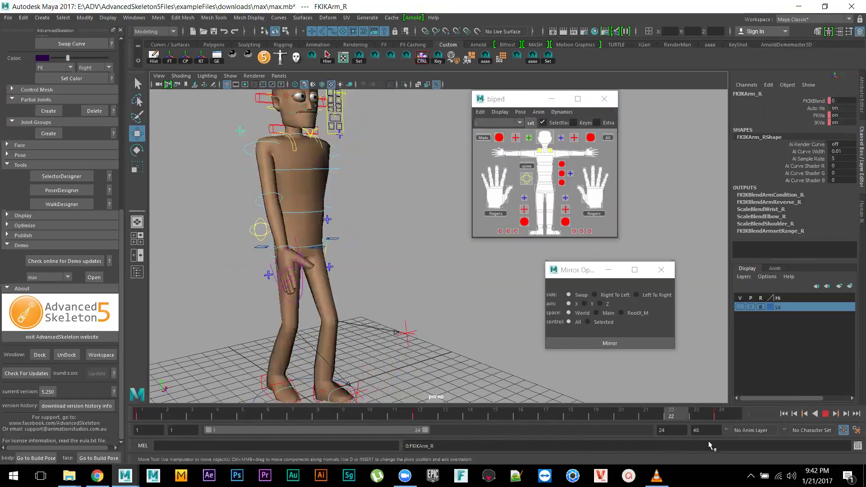
- Run SwitchFKIK on the right arm again and play the walk
left_click(520, 113)
mouse_move(538, 111)
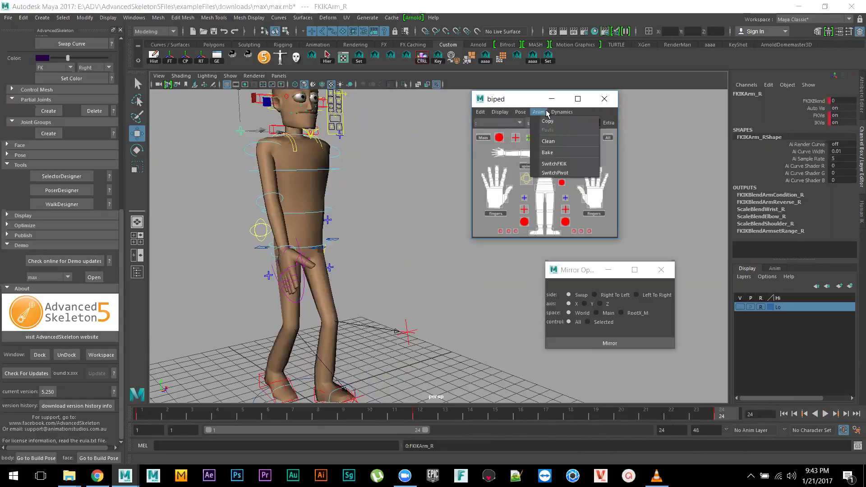
left_click(552, 164)
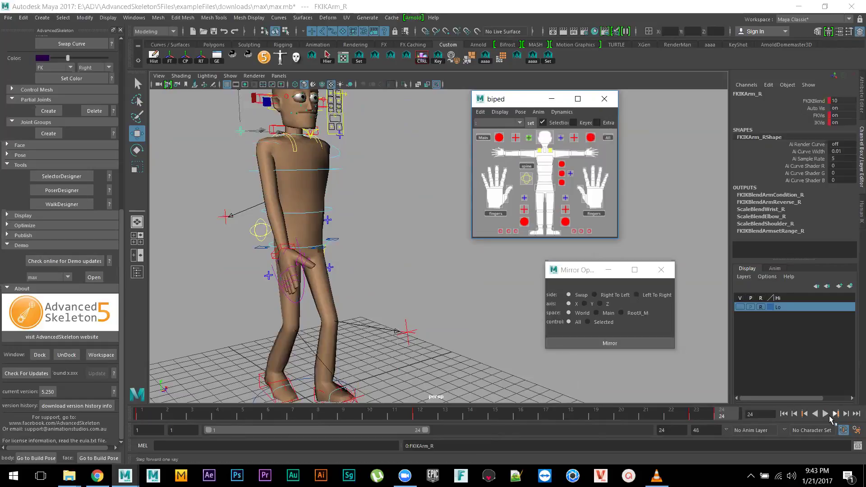
left_click(826, 414)
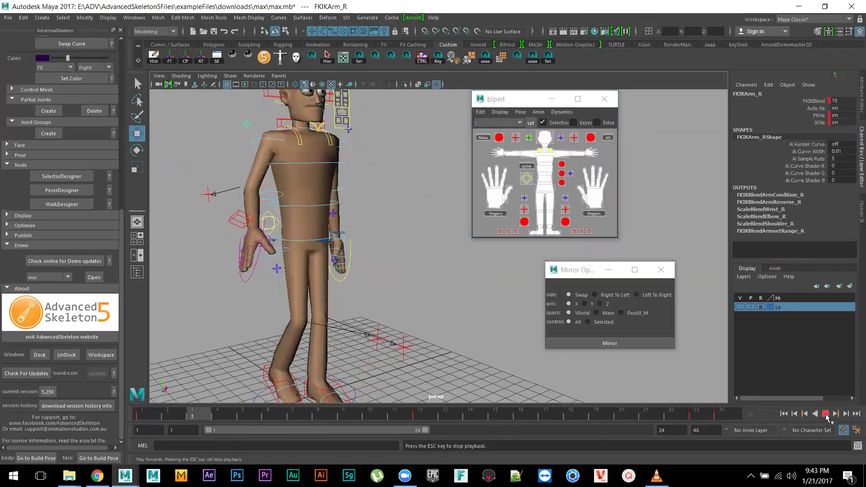
left_click_drag(378, 312, 410, 341, "alt")
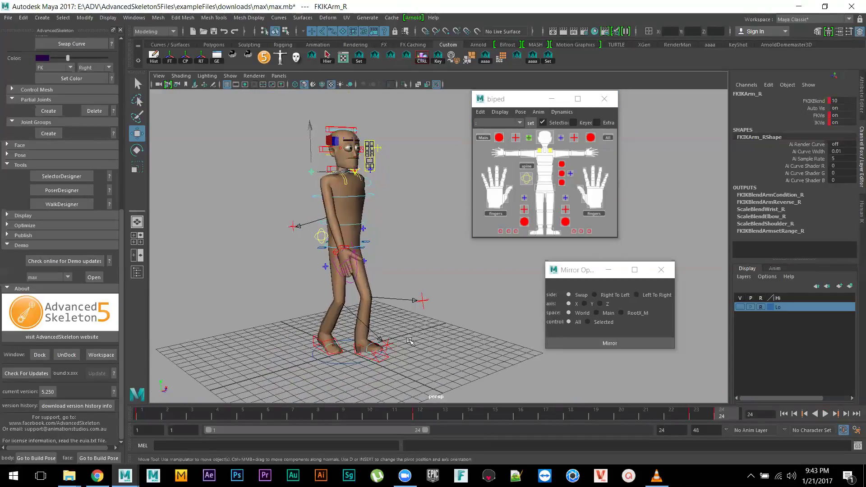
- Undo the switch to keep the arm in FK, replay, then select FKIKArm_R and FKIKArm_L
key("ctrl+z")
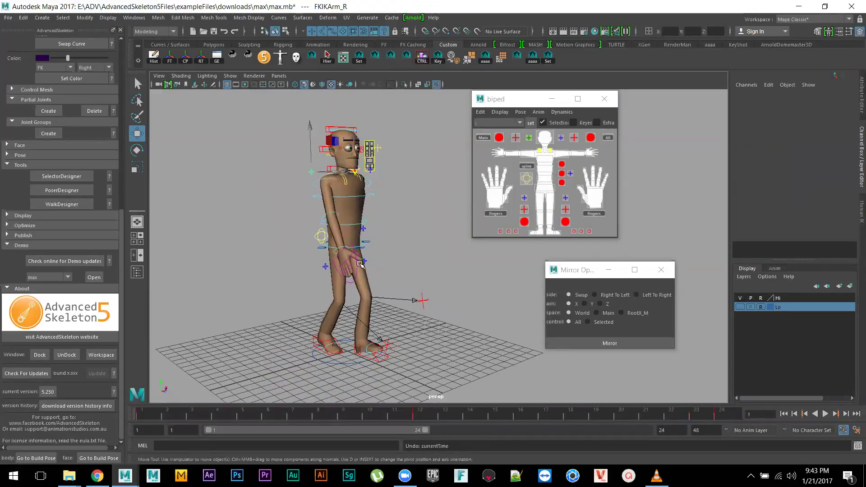
left_click(307, 290)
right_click_drag(318, 276, 367, 267, "alt")
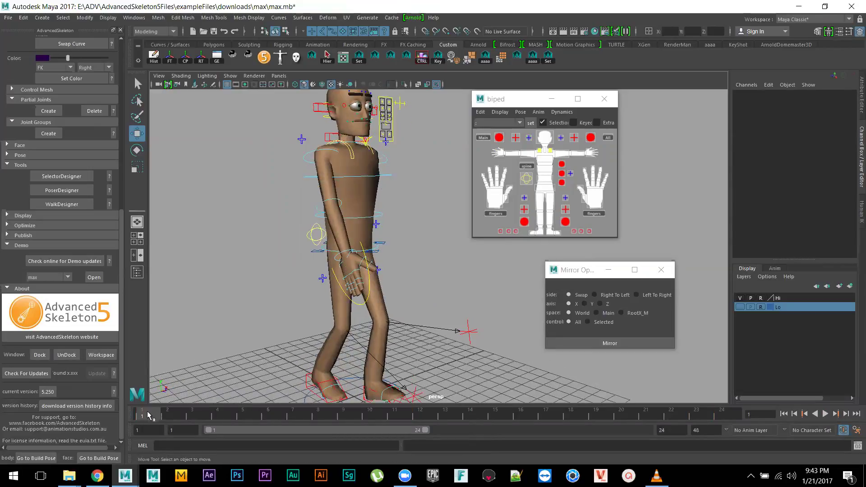
key("alt+v")
left_click(305, 144)
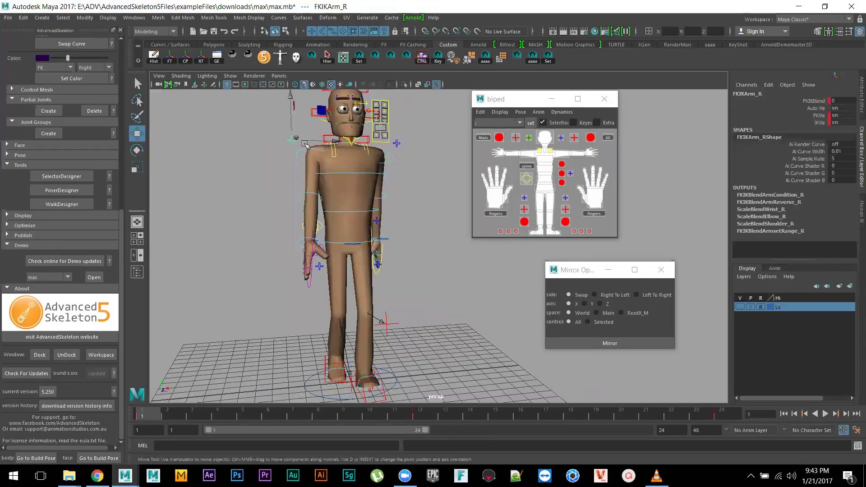
left_click(397, 143)
- Select FKElbow_R and play the walk, stopping at frame 1 to check the elbow
left_click_drag(407, 217, 334, 181, "alt")
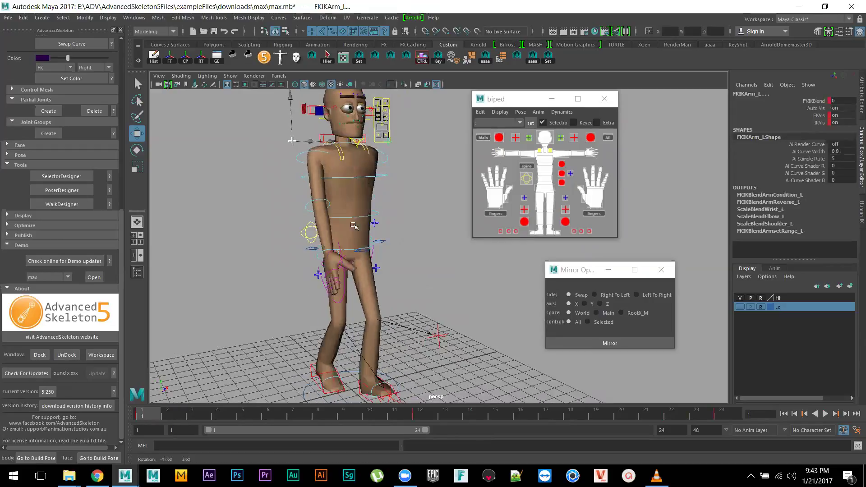
left_click_drag(336, 257, 329, 227, "alt")
left_click(324, 215)
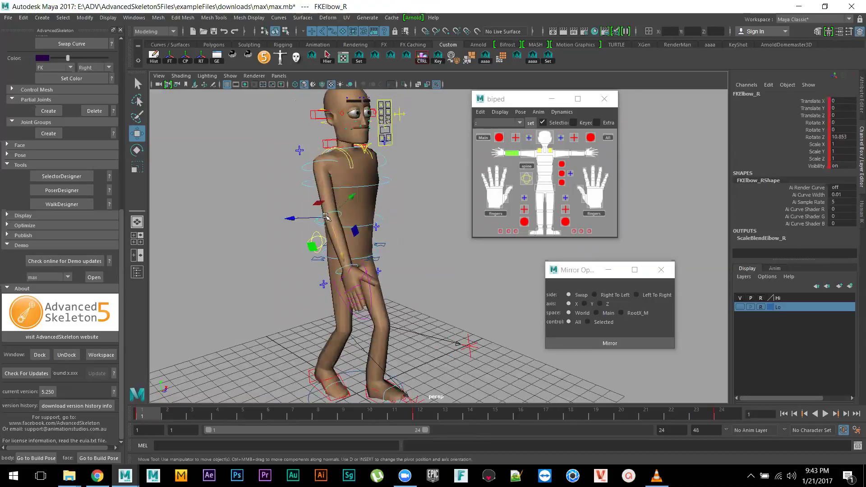
key("alt+v")
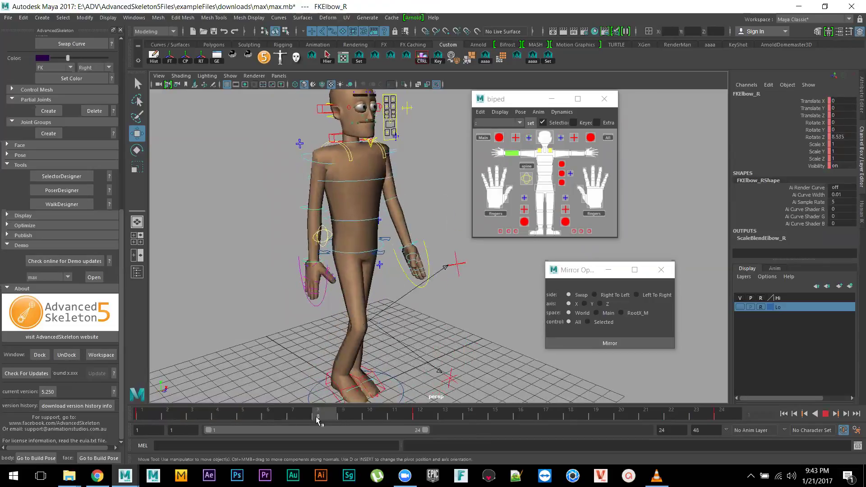
key("alt+v")
- Scrub to frame 2, zoom in on the right arm and select FKWrist_R
scroll(325, 313, "up", 4)
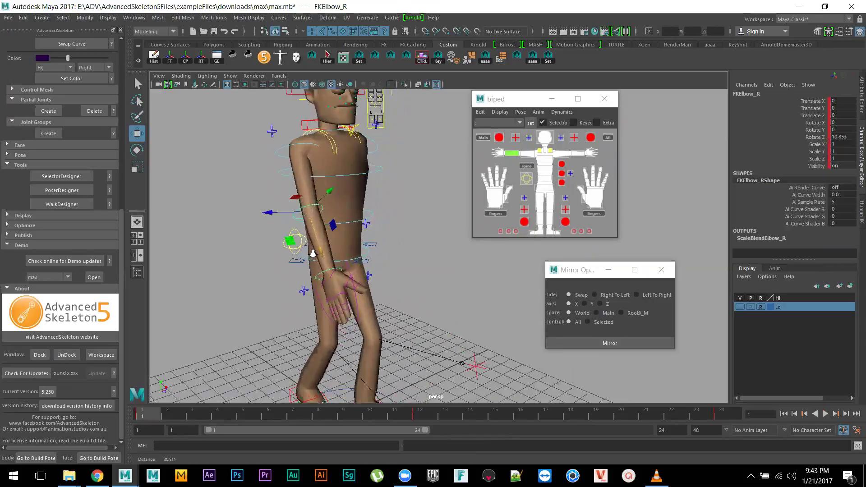
scroll(305, 328, "down", 5)
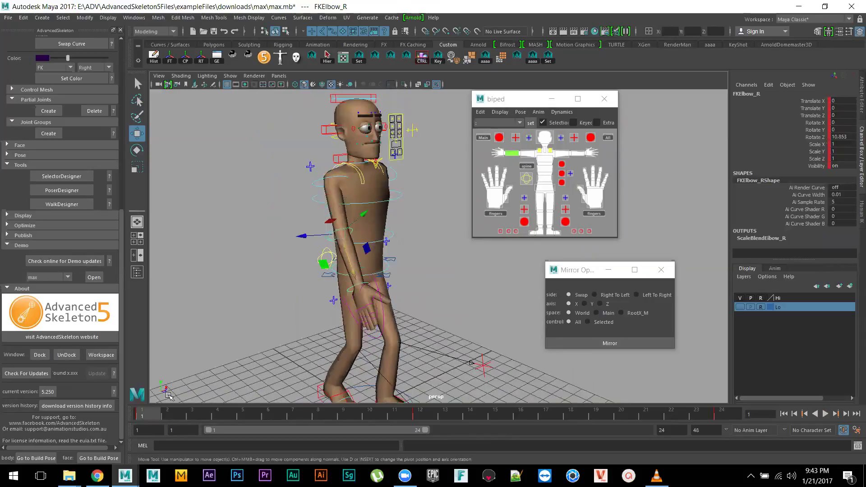
left_click_drag(155, 418, 95, 413)
scroll(316, 316, "up", 5)
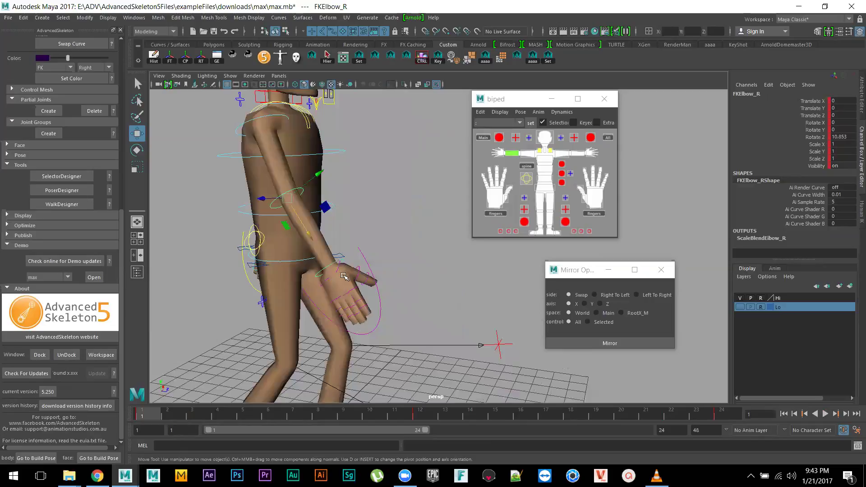
left_click(372, 262)
- Rotate FKWrist_R's hand downward, bend it forward at frame 7, and play to check
key("e")
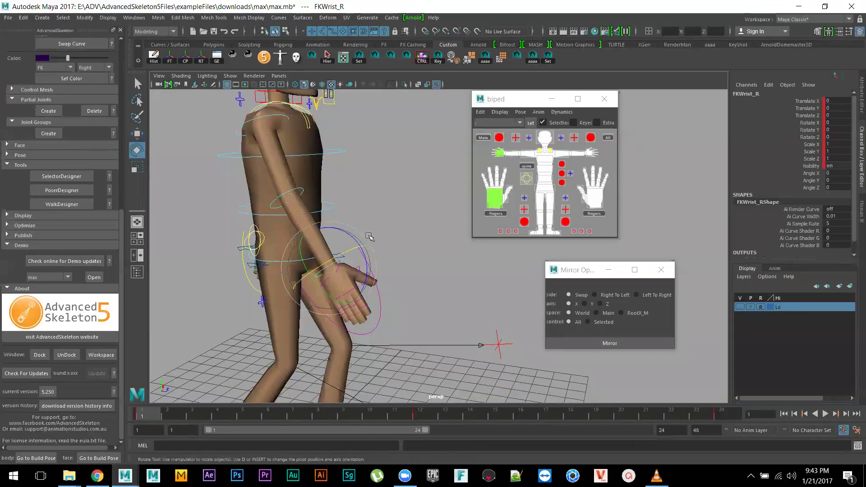
left_click_drag(349, 235, 353, 247)
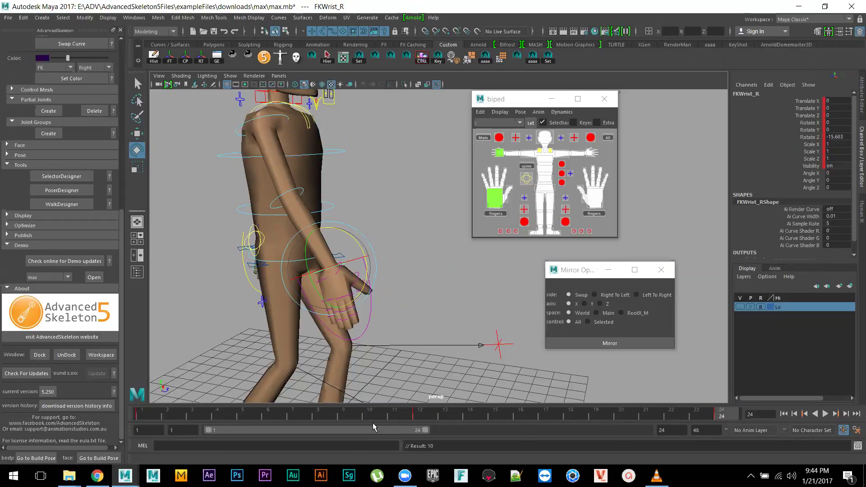
left_click_drag(142, 415, 289, 424)
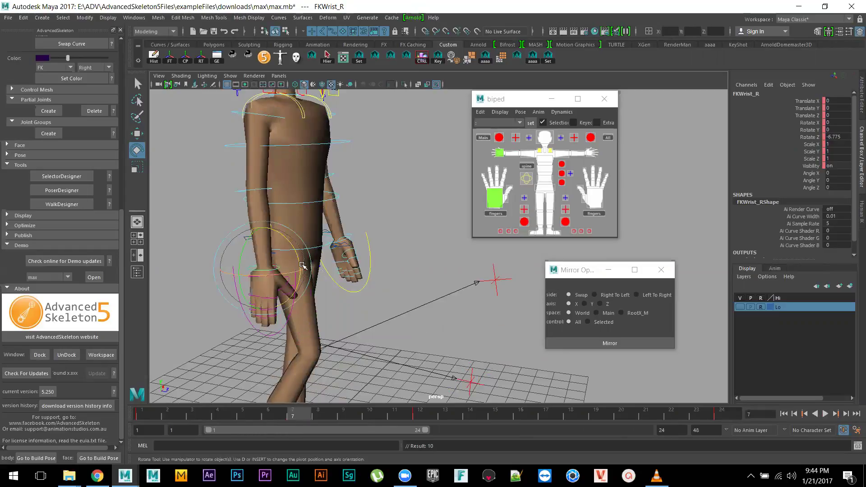
left_click_drag(295, 251, 291, 237)
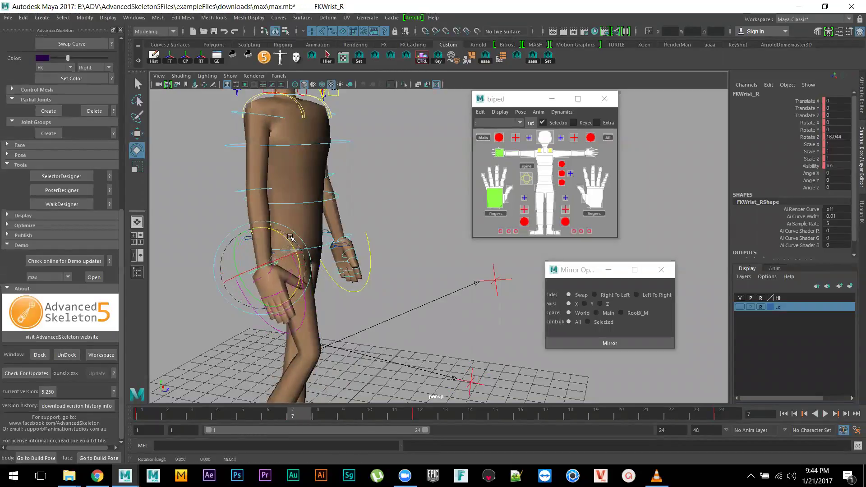
key("alt+v")
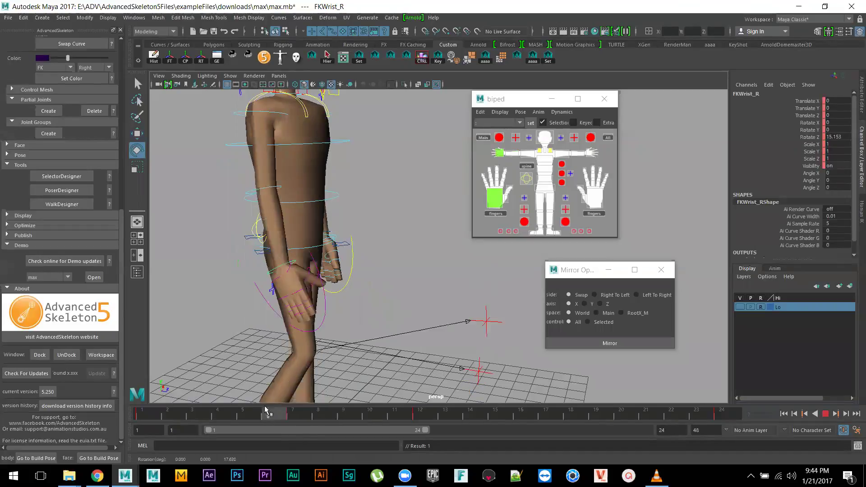
- Bend the right wrist at frame 12 and back again at frame 18
left_click_drag(328, 409, 421, 414)
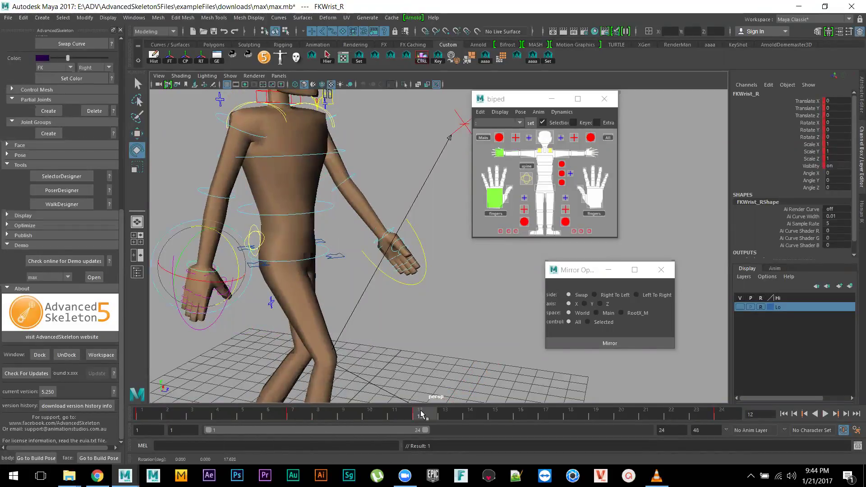
left_click_drag(228, 245, 228, 235)
left_click_drag(423, 416, 566, 424)
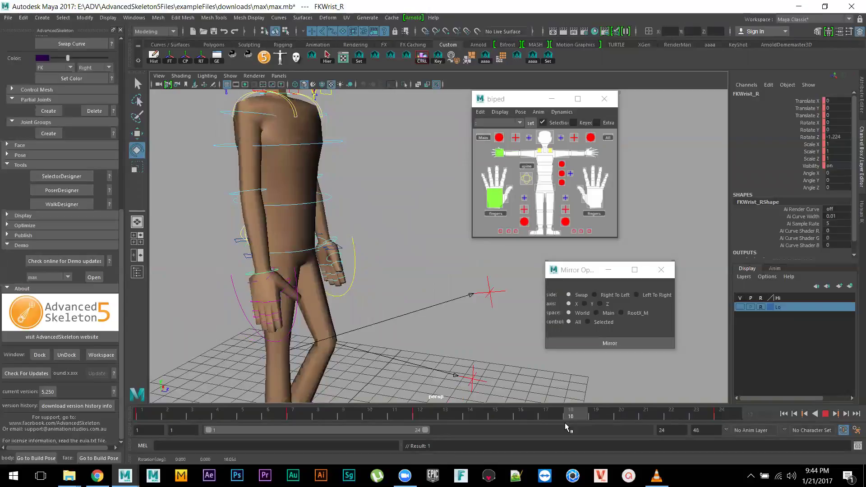
left_click_drag(283, 243, 288, 254)
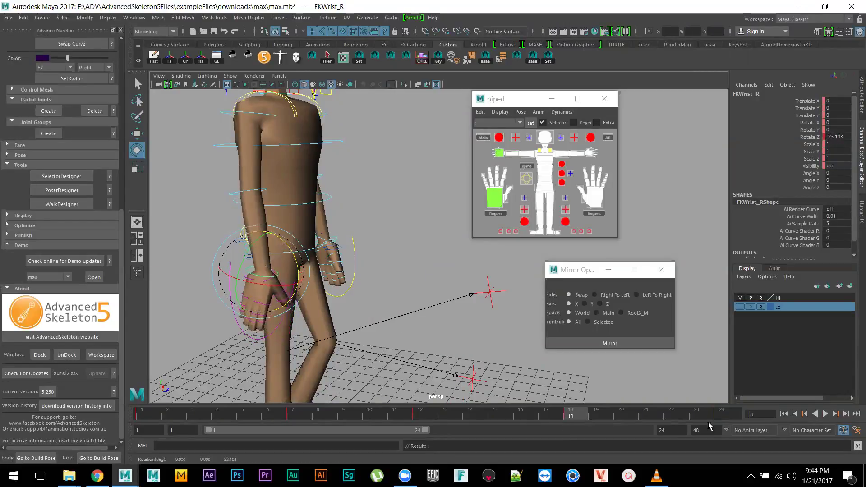
- Play the walk and orbit closer around the character to review the wrist swing
left_click(825, 414)
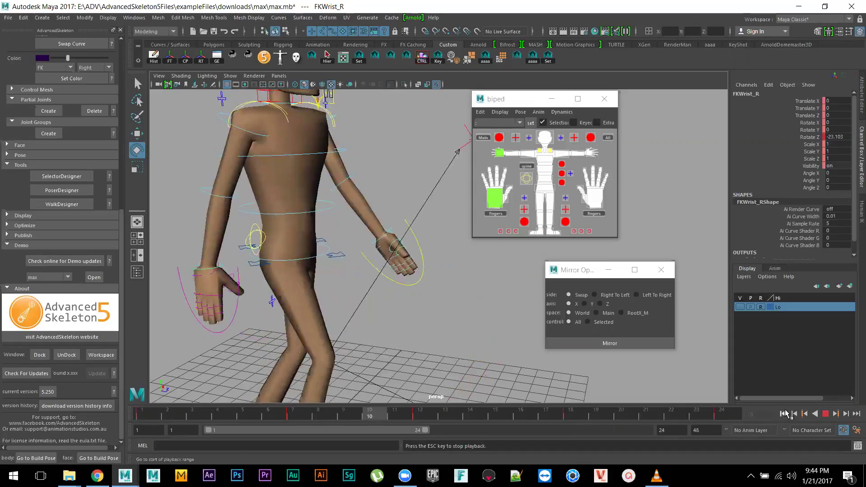
left_click_drag(556, 336, 463, 303, "alt")
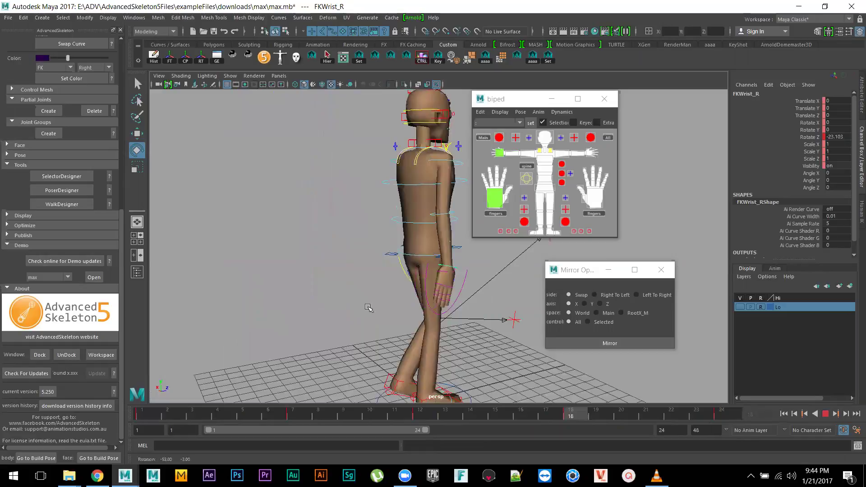
mouse_move(332, 270)
left_mouse_down("alt")
mouse_move(323, 289)
mouse_move(339, 285)
mouse_move(302, 294)
mouse_move(351, 289)
mouse_move(335, 288)
left_mouse_up("alt")
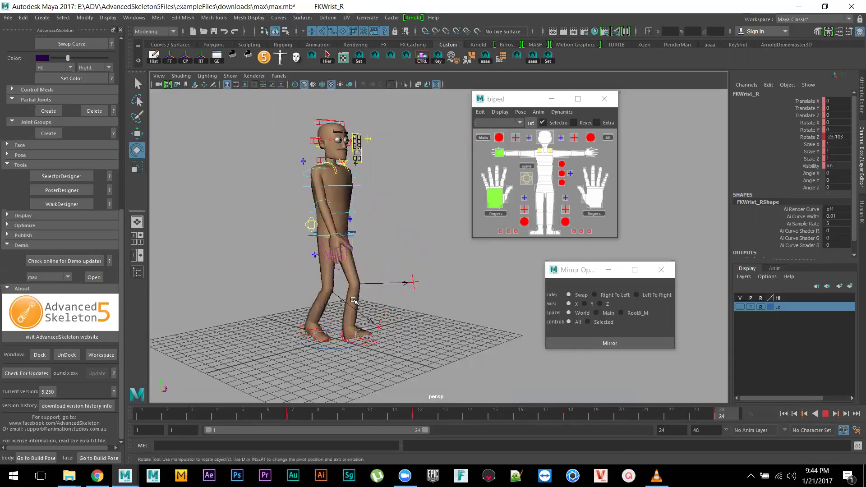
right_click_drag(335, 288, 370, 305, "alt")
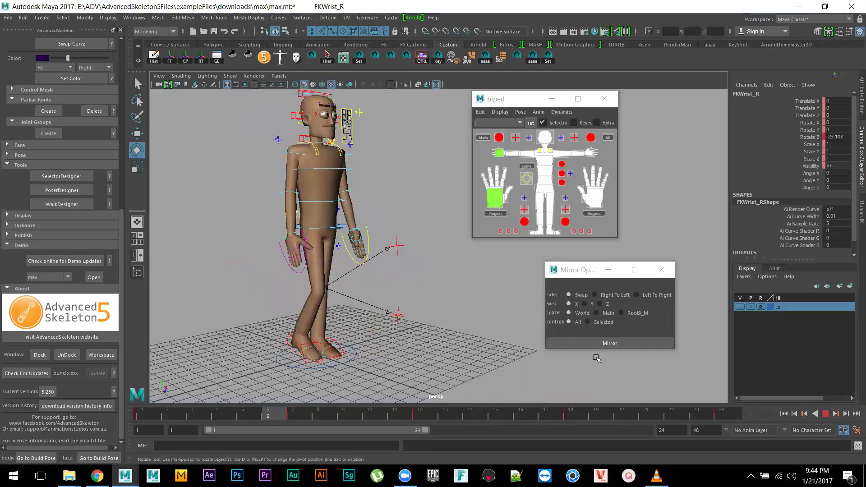
- Stop playback, select FKElbow_R at frame 1, and orbit to a side-on view
key("Escape")
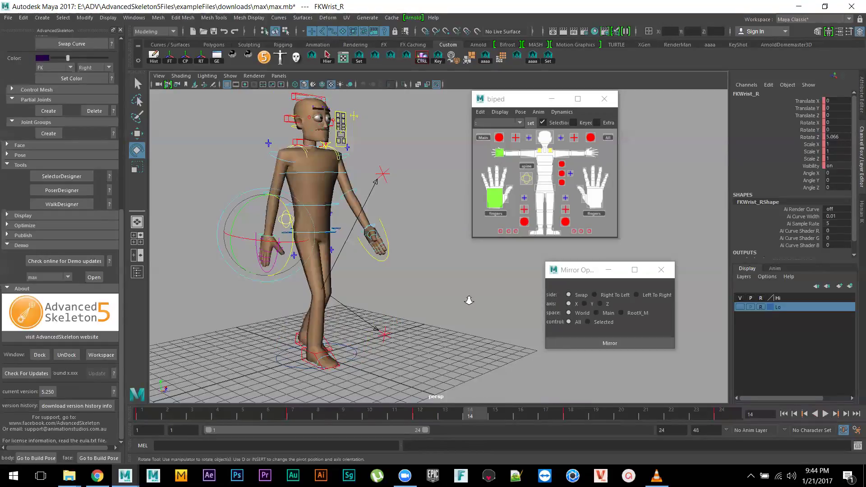
left_click(257, 189)
scroll(259, 189, "up", 1)
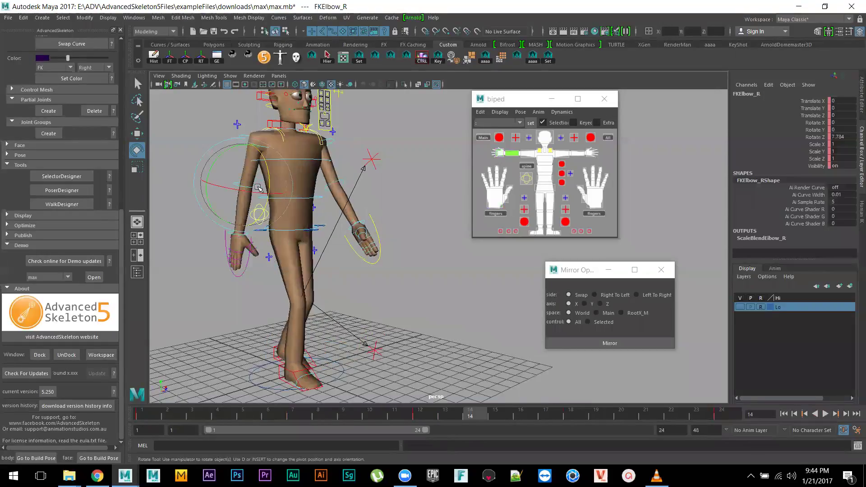
left_click_drag(155, 415, 133, 414)
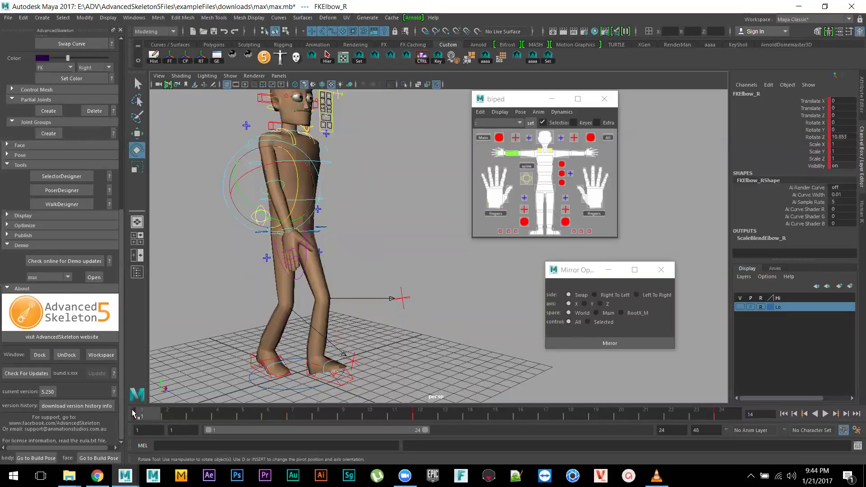
left_click_drag(222, 369, 326, 187, "alt")
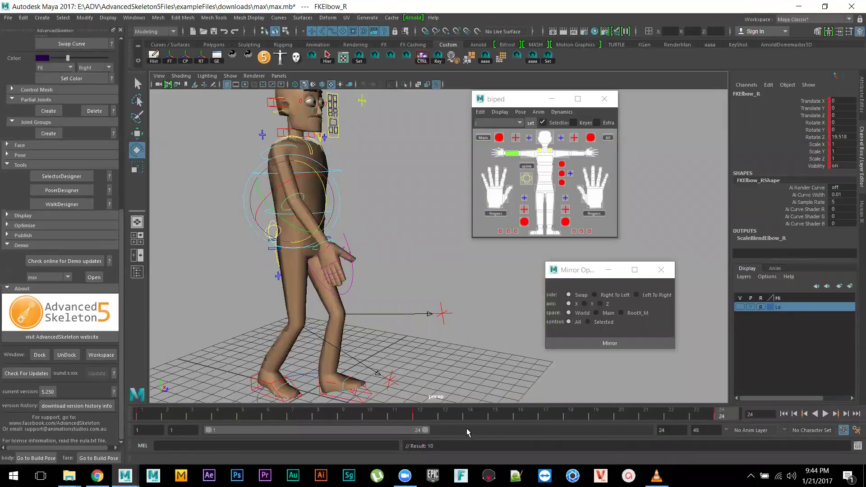
- Set FKElbow_R's Rotate Z to 0 at frames 1 and 24
left_click_drag(159, 419, 142, 422)
left_click_drag(321, 188, 326, 197)
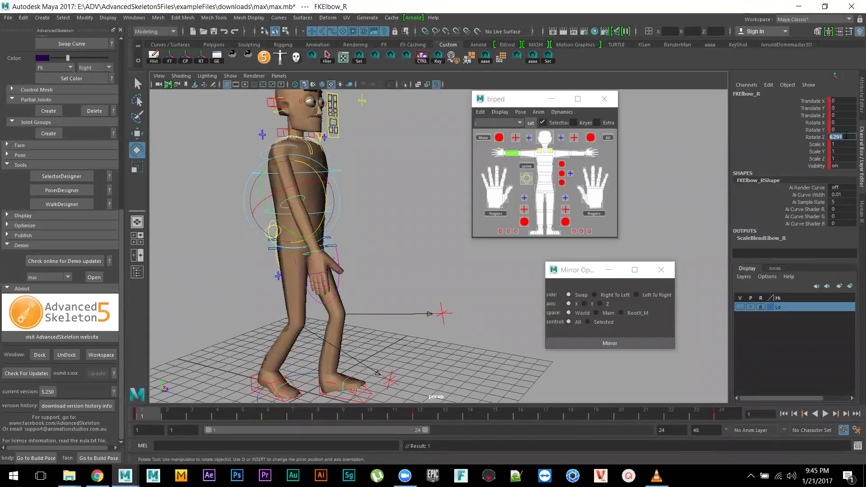
key("Return")
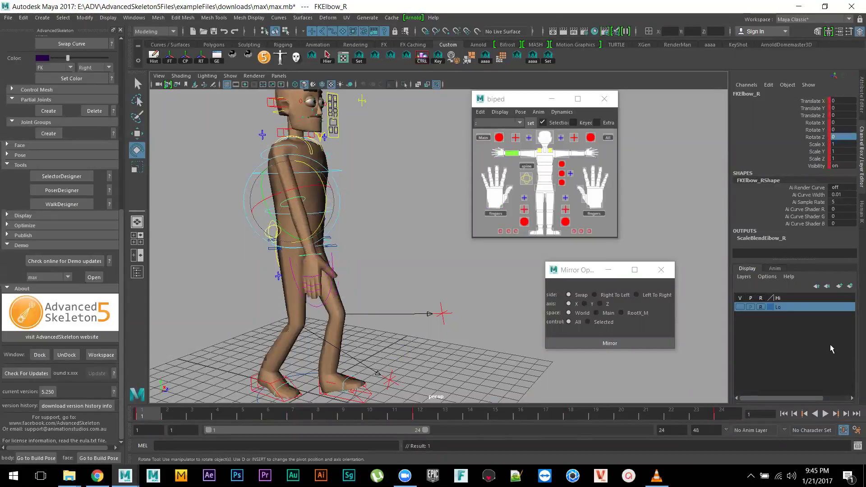
left_click(732, 417)
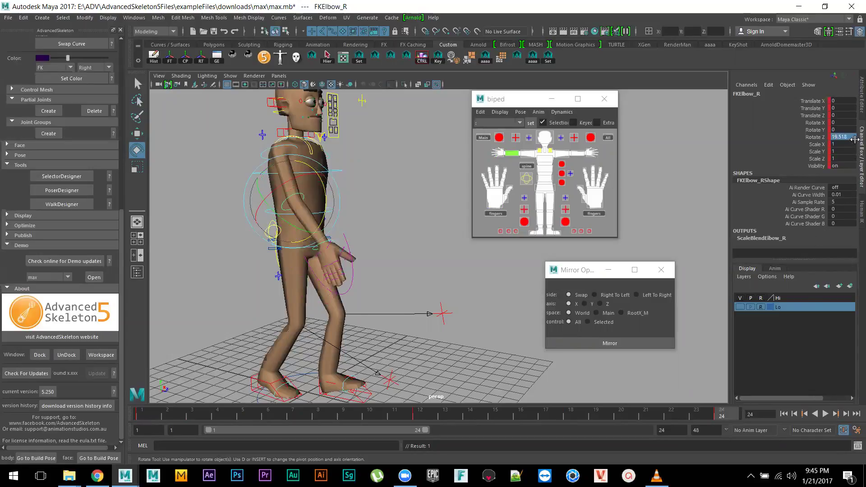
type("0")
key("Return")
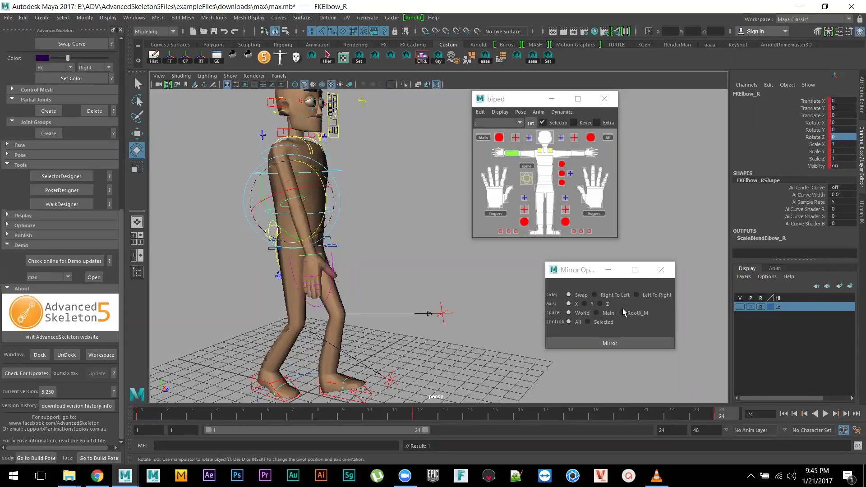
- Bend the right elbow more at frame 6 and outward to about 22.7 at frame 12
key("alt+v")
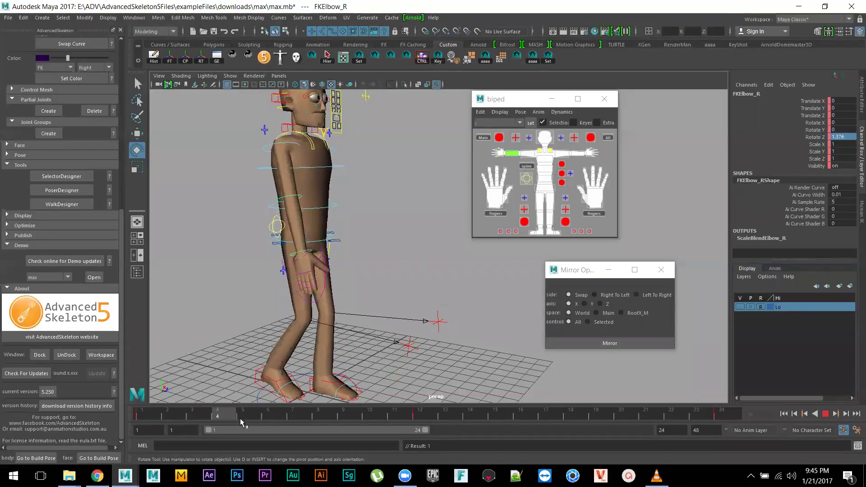
left_click(270, 421)
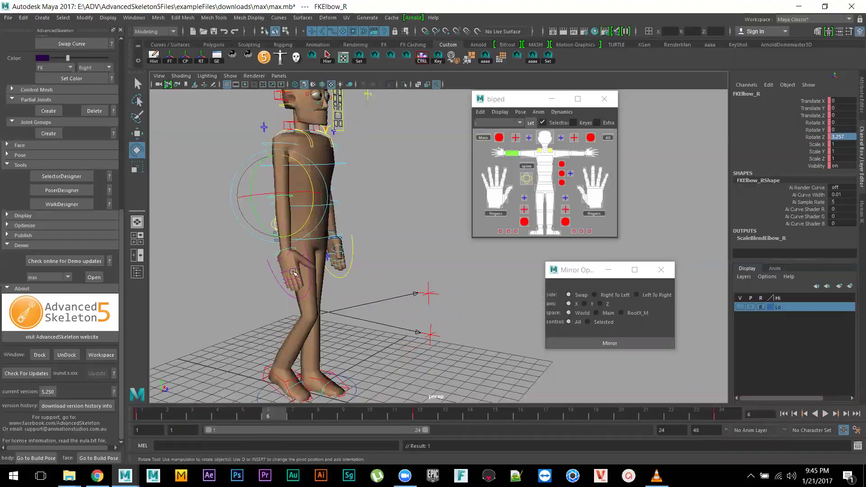
left_click_drag(311, 180, 312, 174)
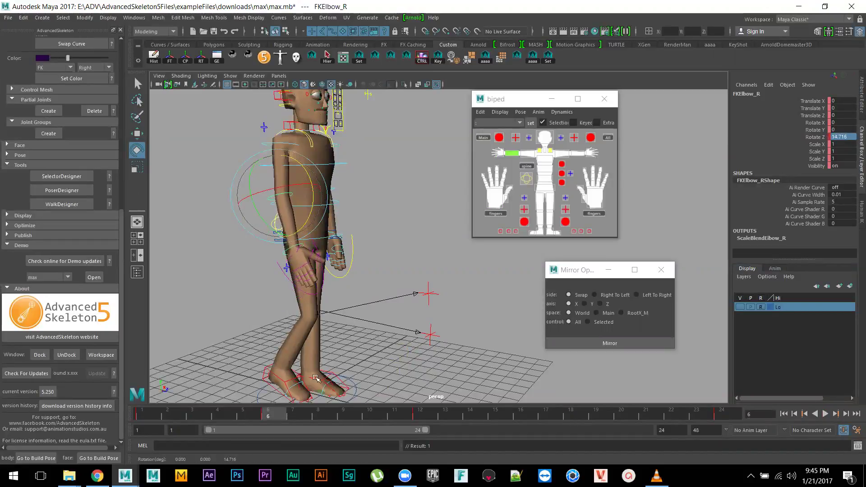
key("alt+v")
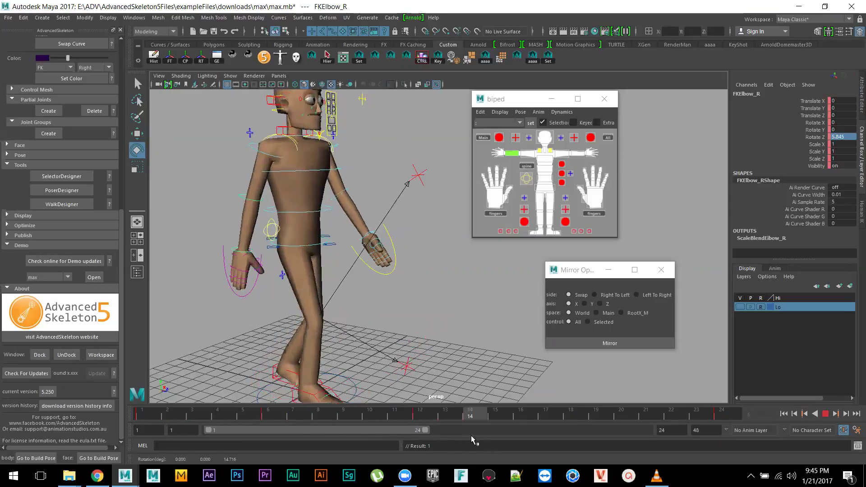
key("alt+v")
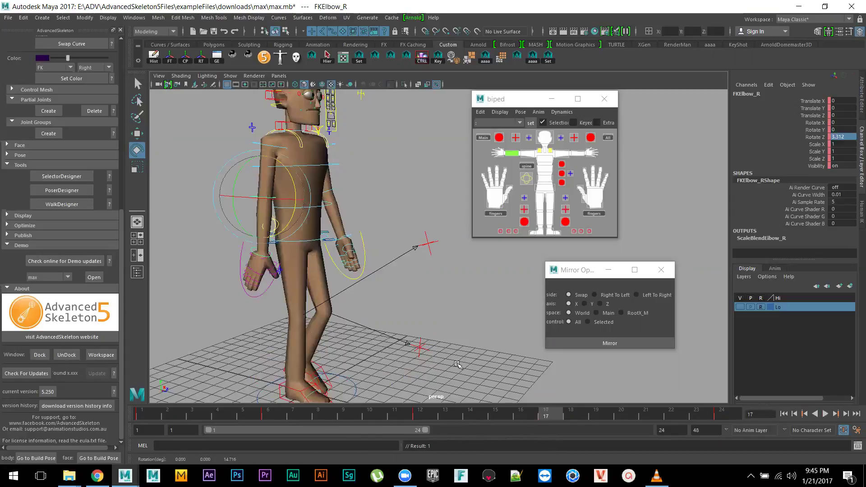
left_click(420, 413)
left_click_drag(279, 188, 280, 177)
- Straighten the right elbow to about 2.2 at frame 17 and replay the walk
left_click_drag(429, 419, 563, 421)
left_click_drag(288, 172, 291, 179)
mouse_move(420, 304)
left_mouse_down("alt")
mouse_move(400, 304)
mouse_move(433, 303)
mouse_move(413, 303)
mouse_move(424, 309)
left_mouse_up("alt")
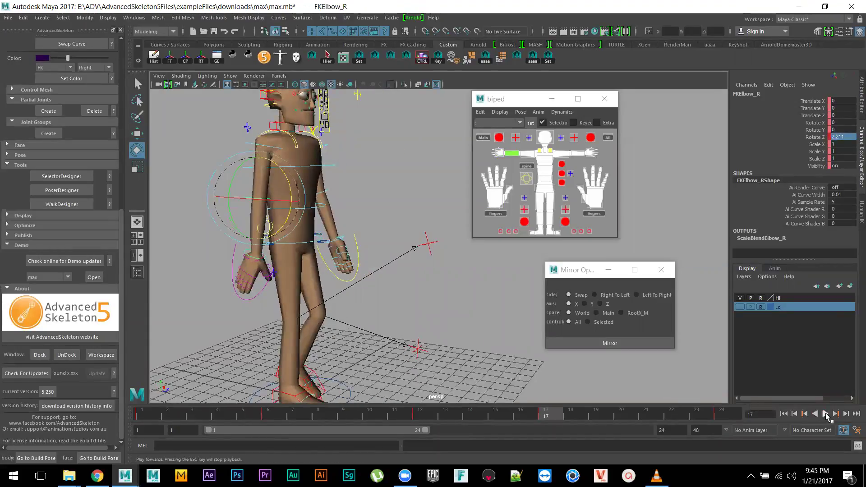
left_click(826, 414)
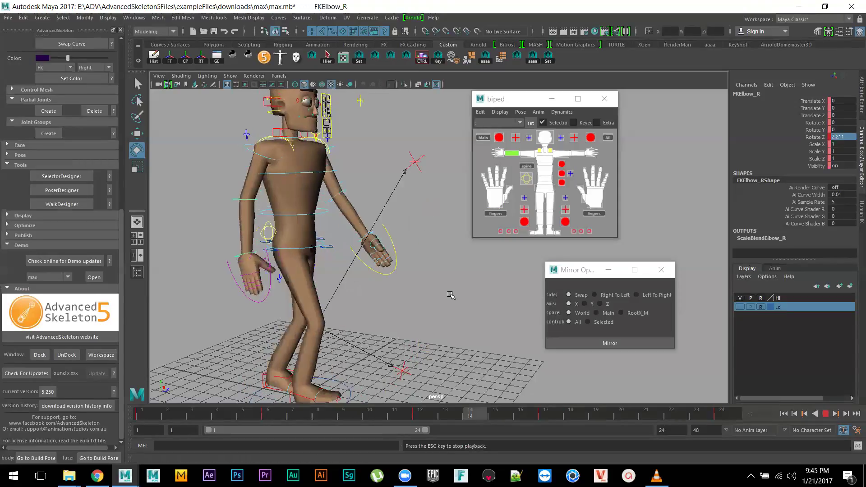
scroll(446, 253, "down", 4)
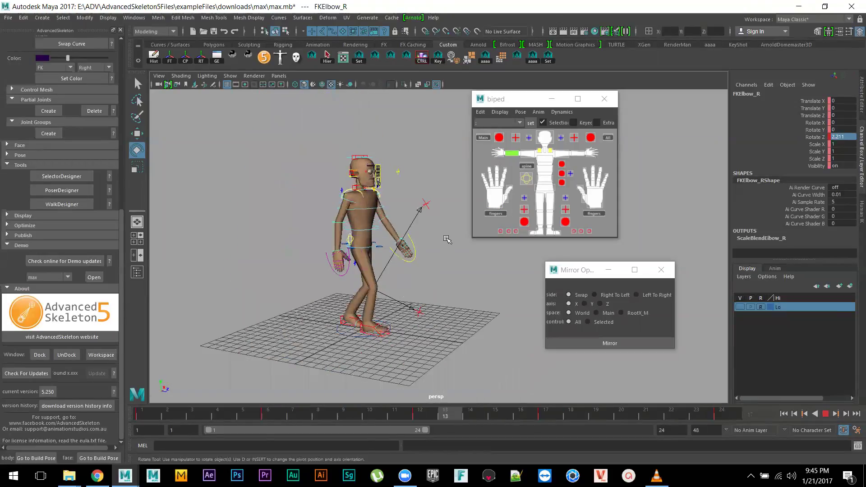
left_click(500, 112)
left_click(514, 123)
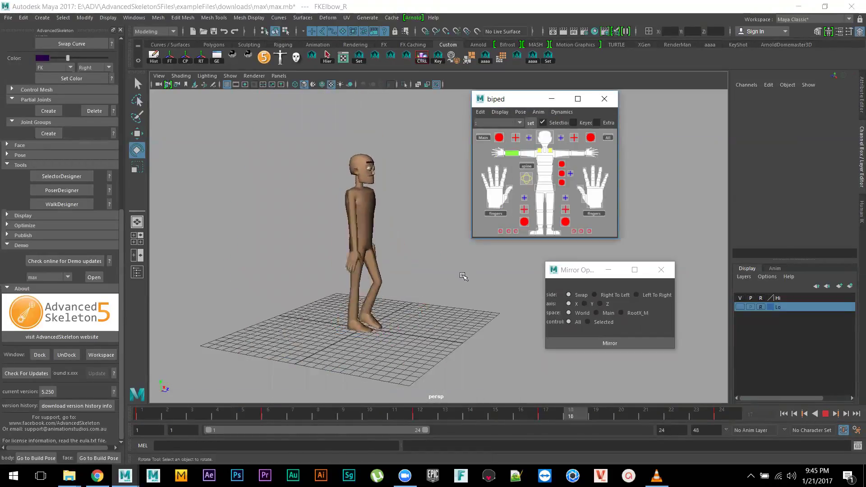
left_click_drag(429, 291, 445, 264, "alt")
scroll(350, 266, "up", 5)
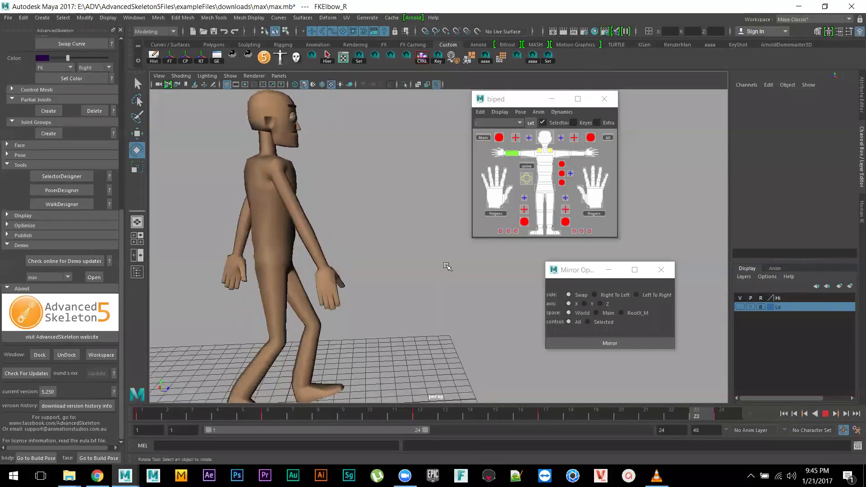
left_click_drag(402, 239, 373, 269, "alt")
scroll(439, 301, "up", 3)
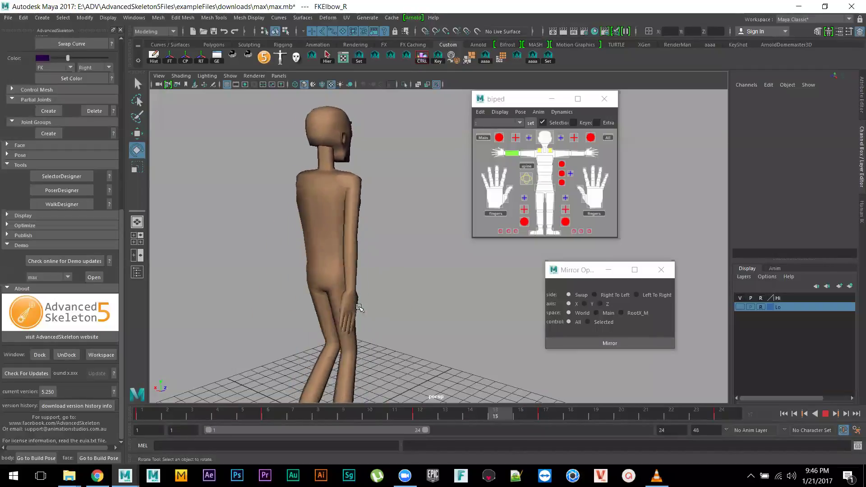
left_click_drag(439, 301, 379, 303, "alt")
right_click_drag(380, 306, 362, 313, "alt")
middle_click_drag(362, 314, 203, 307, "alt")
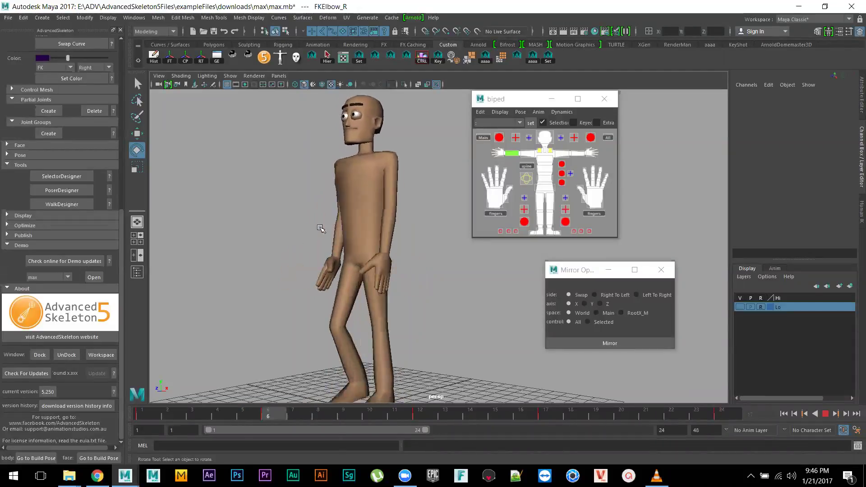
left_click_drag(295, 270, 392, 236, "alt")
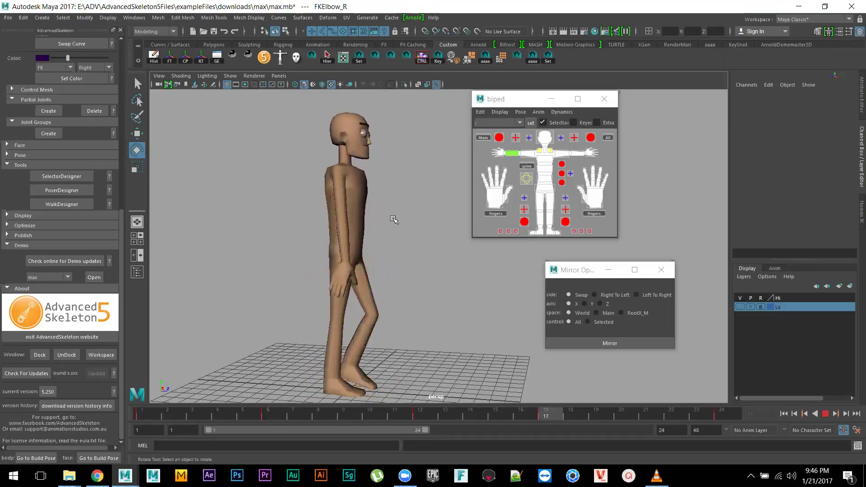
left_click_drag(408, 294, 388, 278, "alt")
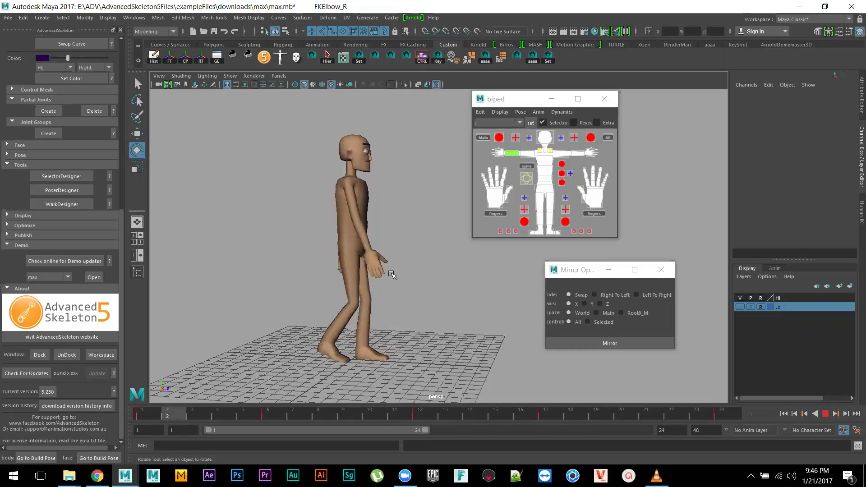
left_click_drag(406, 276, 403, 297, "alt")
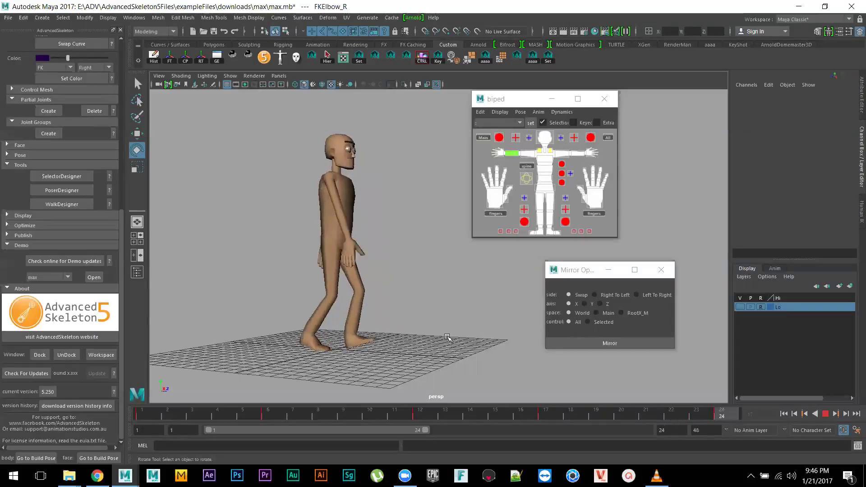
left_click_drag(425, 310, 428, 329, "alt")
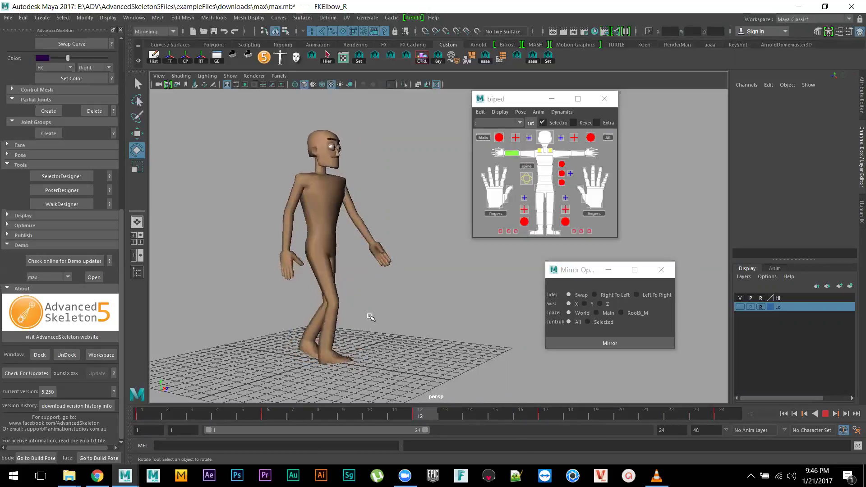
left_click_drag(422, 337, 413, 335, "alt")
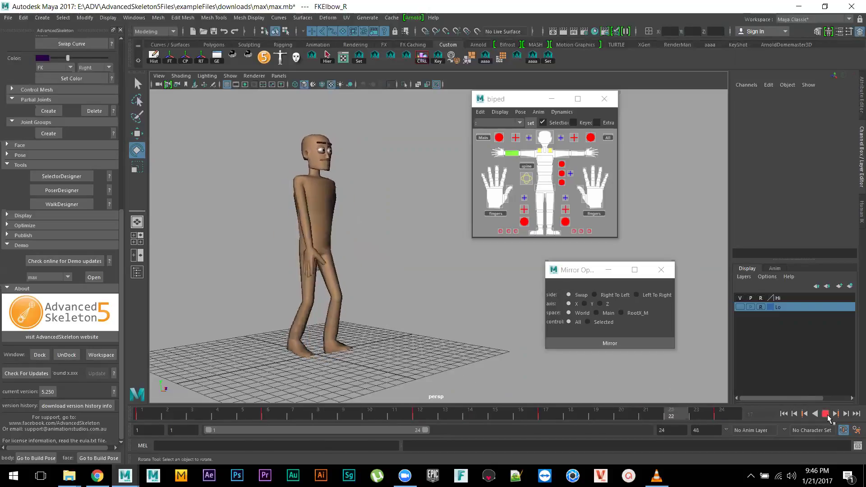
left_click(826, 414)
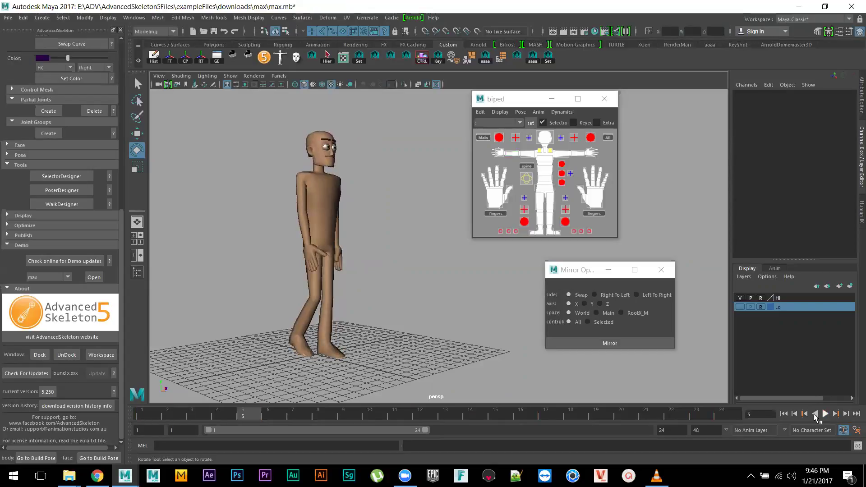
left_click(826, 414)
left_click_drag(381, 296, 390, 292, "alt")
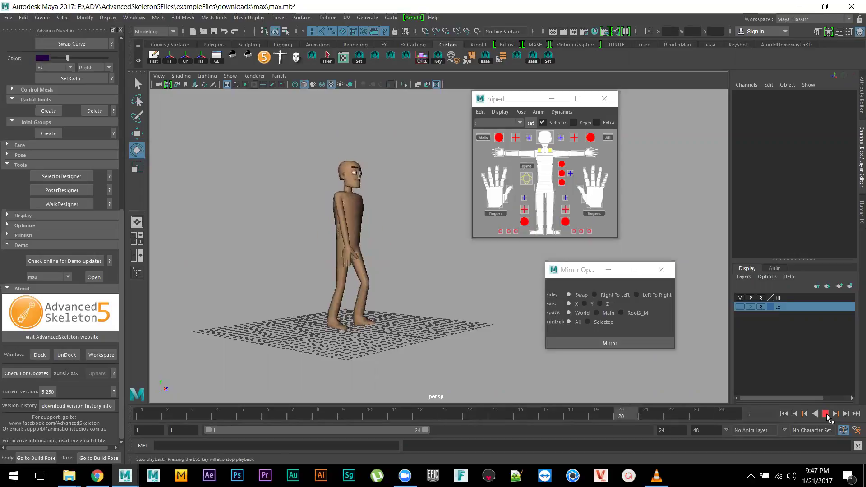
right_click_drag(356, 274, 396, 289, "alt")
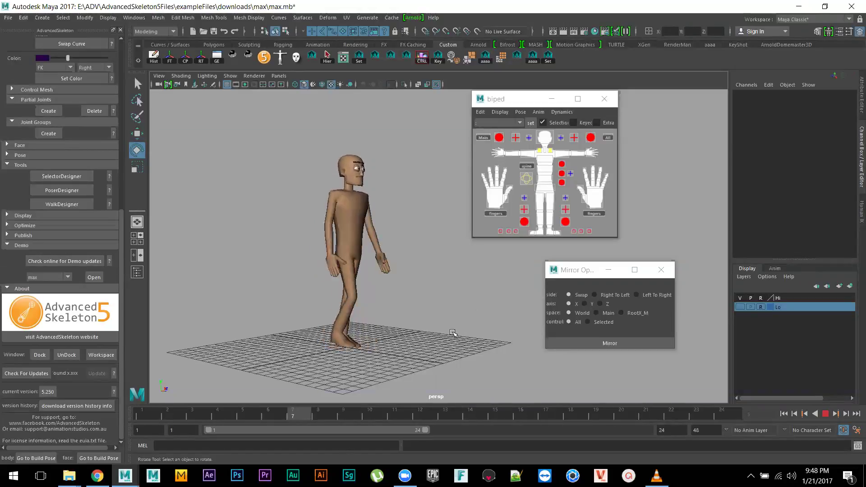
- Turn the viewport background black, hide the ground grid, and zoom in on the legs
key("alt+b")
key("alt+b")
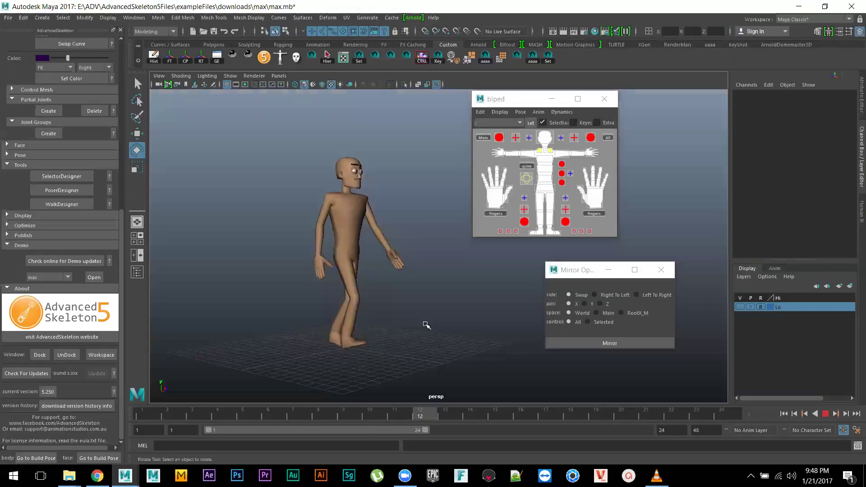
left_click(227, 87)
left_click_drag(435, 300, 417, 300, "alt")
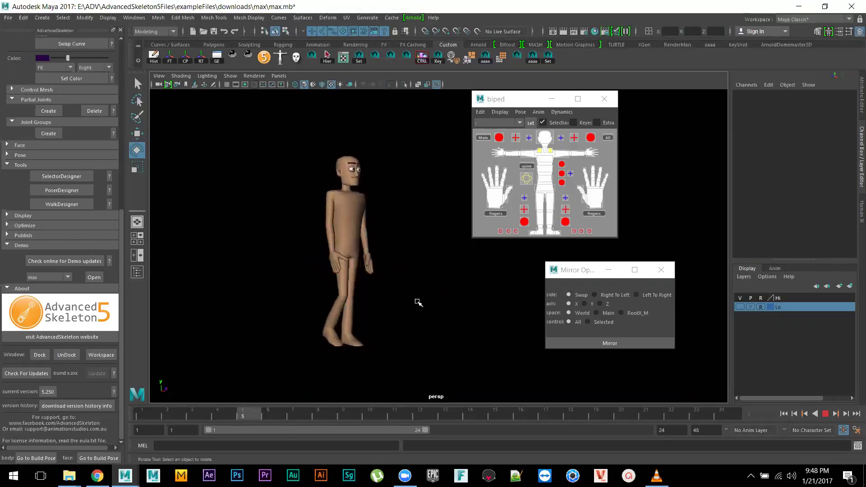
right_click_drag(419, 303, 437, 319, "alt")
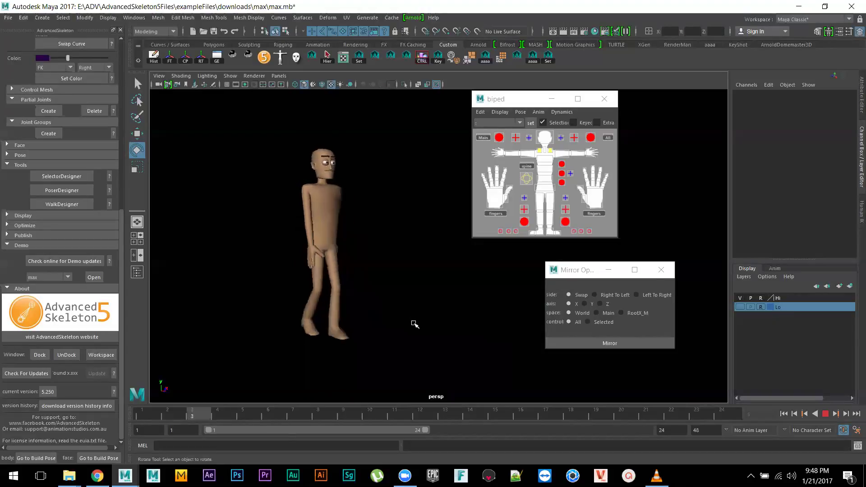
key("alt+b")
key("alt+b")
key("alt+b")
key("alt+b")
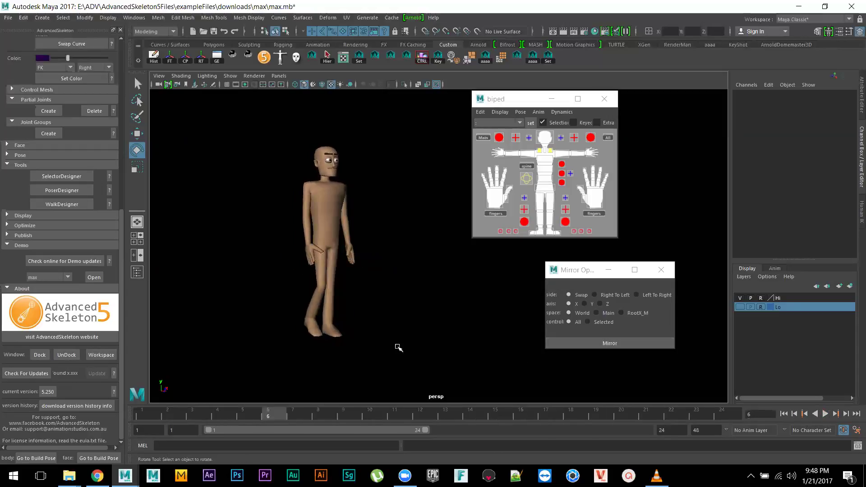
right_click_drag(365, 356, 514, 374, "alt")
- Select IKLeg_R and adjust its Toe value to 6.8 with the feet framed
left_click(525, 223)
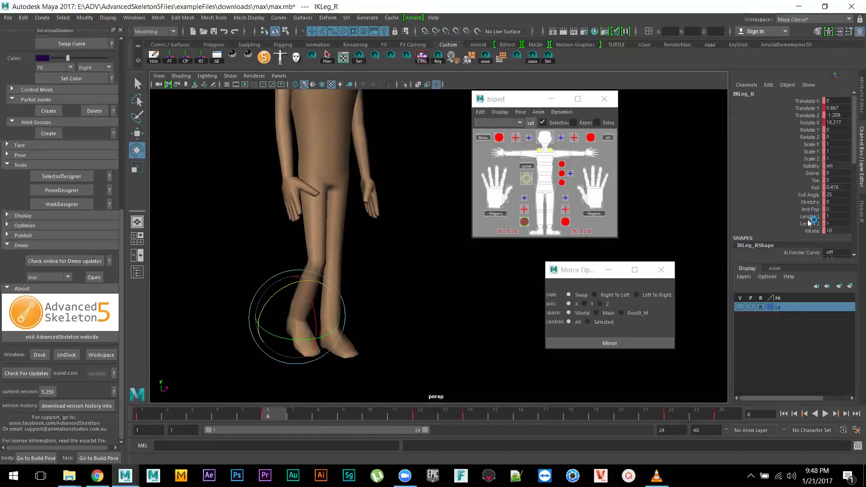
left_click(815, 180)
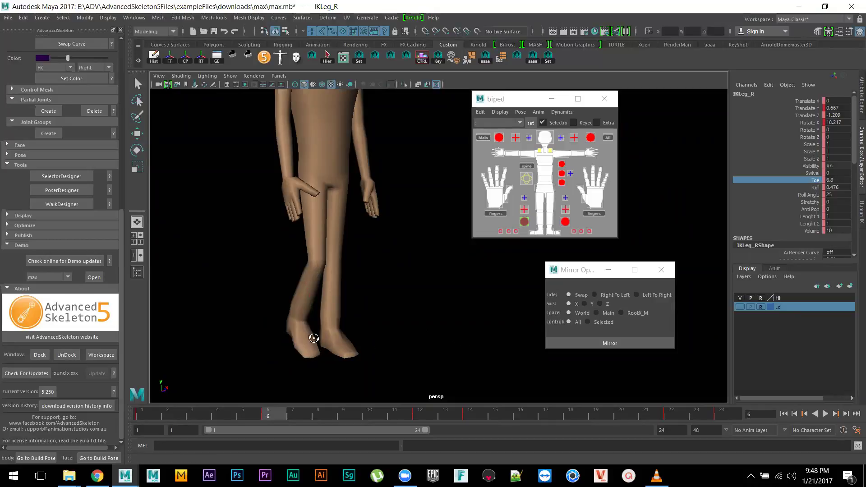
left_click_drag(314, 338, 361, 348, "alt")
right_click_drag(361, 347, 424, 345, "alt")
mouse_move(424, 345)
middle_mouse_down()
mouse_move(483, 332)
mouse_move(383, 344)
mouse_move(508, 354)
mouse_move(422, 357)
mouse_move(410, 335)
middle_mouse_up()
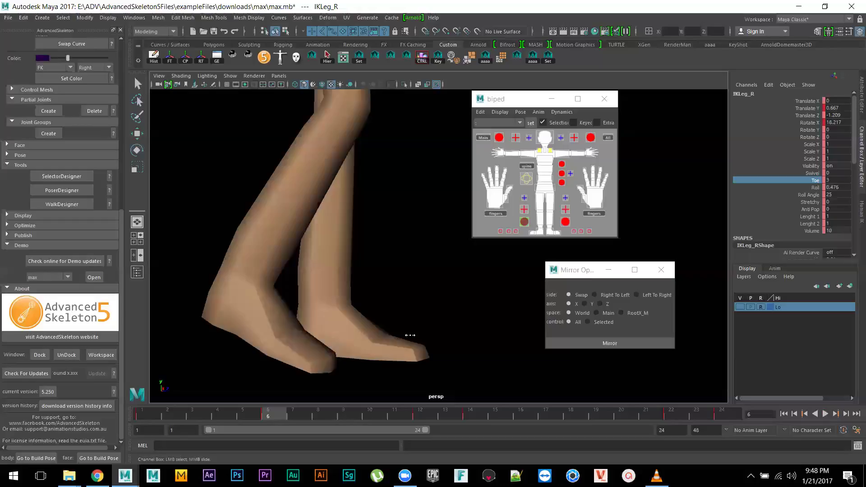
key("ctrl+z")
- Set IKLeg_R's Roll to 6.976, checking the foot from a front angle
left_click_drag(341, 343, 379, 336, "alt")
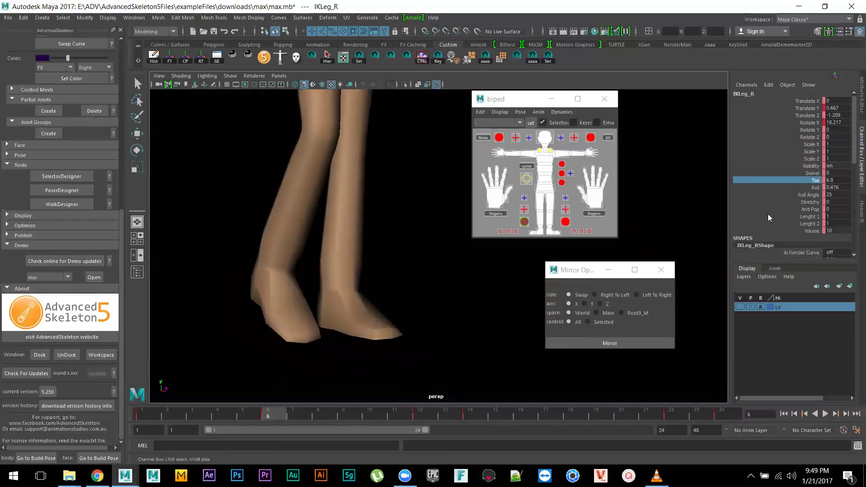
left_click(815, 187)
middle_click_drag(470, 296, 488, 340)
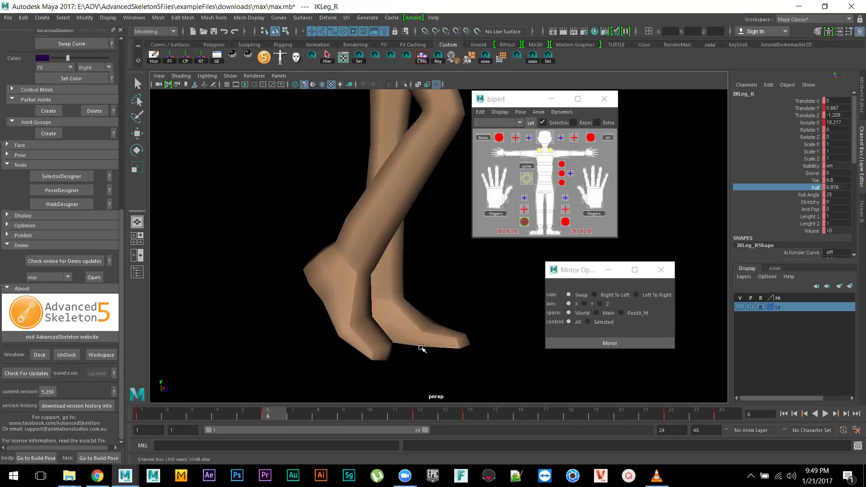
mouse_move(453, 363)
left_mouse_down("alt")
mouse_move(441, 340)
mouse_move(407, 345)
mouse_move(467, 356)
left_mouse_up("alt")
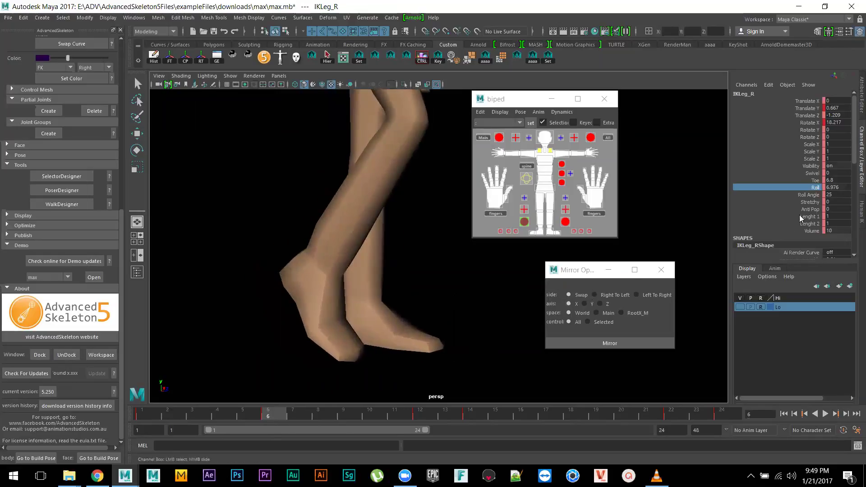
- Lower IKLeg_R's Roll Angle to 15 and move the view closer to the character
left_click(808, 195)
middle_click_drag(523, 294, 462, 312)
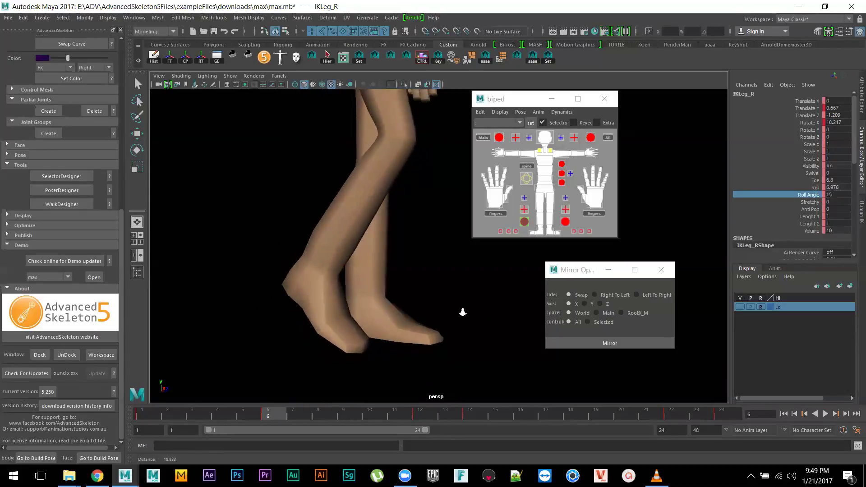
scroll(421, 252, "down", 8)
right_click_drag(371, 276, 370, 307, "alt")
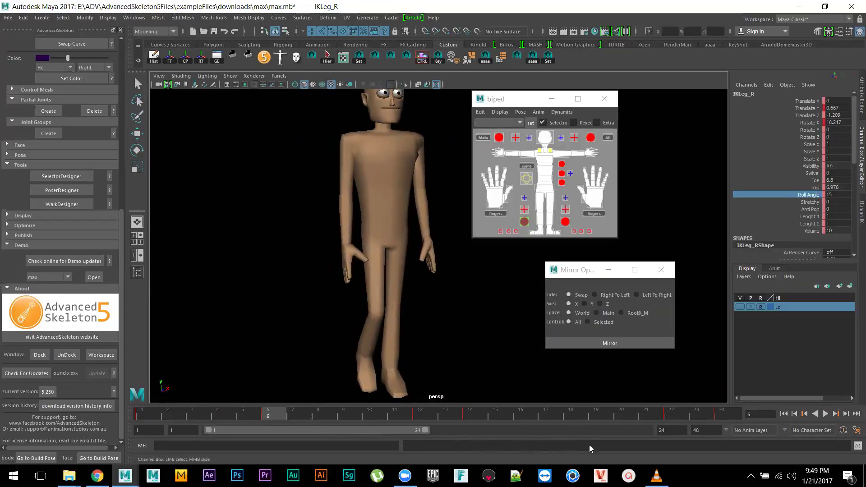
left_click(657, 476)
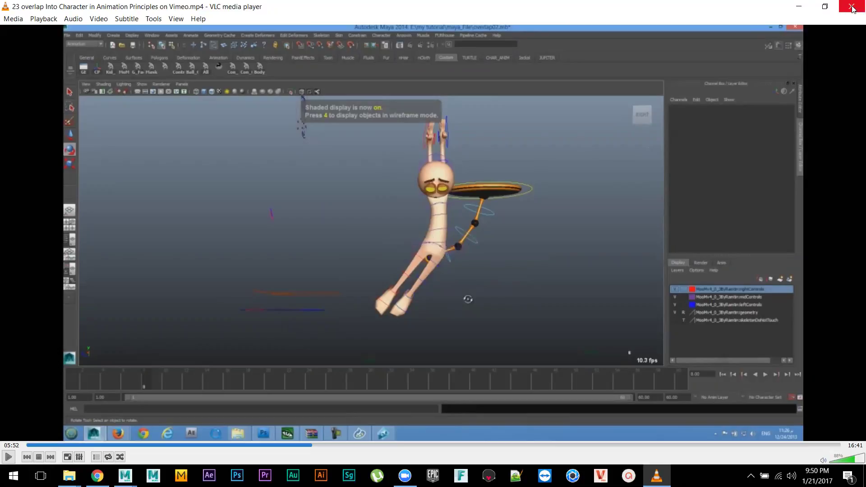
- Minimize the VLC reference video to return to the Maya scene
left_click(795, 6)
- Play the max.mb walk cycle, orbiting the camera around the character as it plays
mouse_move(477, 329)
left_mouse_down("alt")
mouse_move(426, 329)
mouse_move(458, 323)
mouse_move(479, 345)
left_mouse_up("alt")
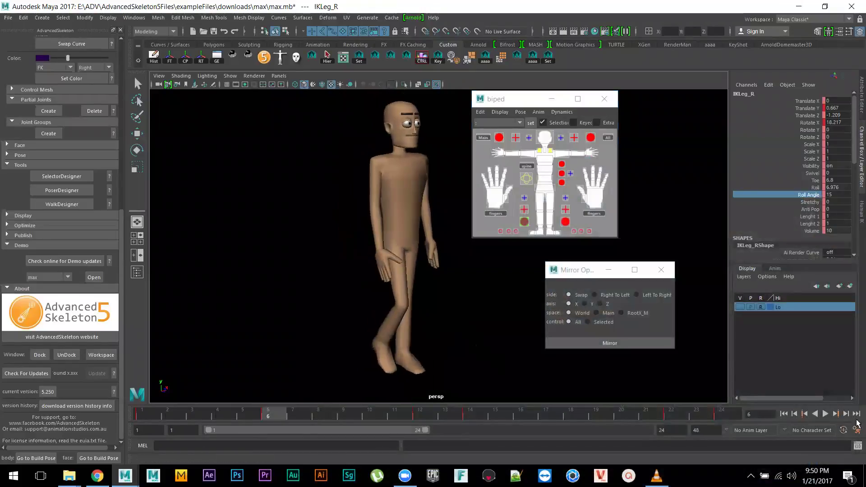
left_click(826, 418)
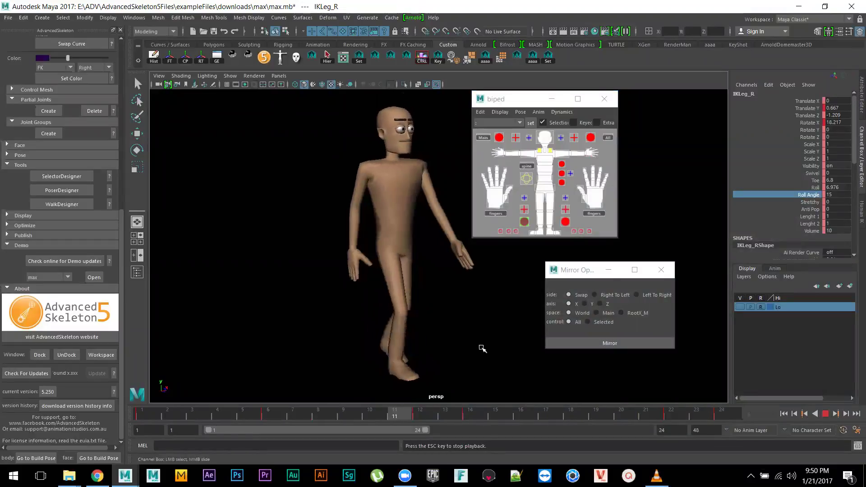
left_click_drag(459, 319, 407, 309, "alt")
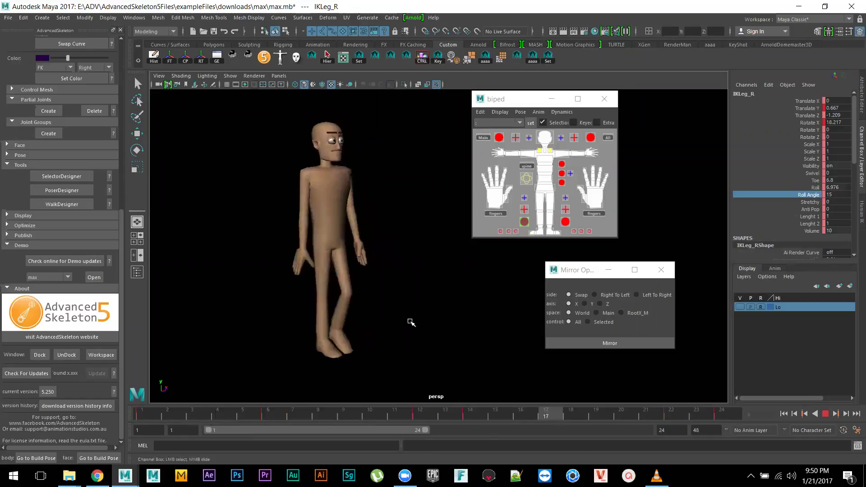